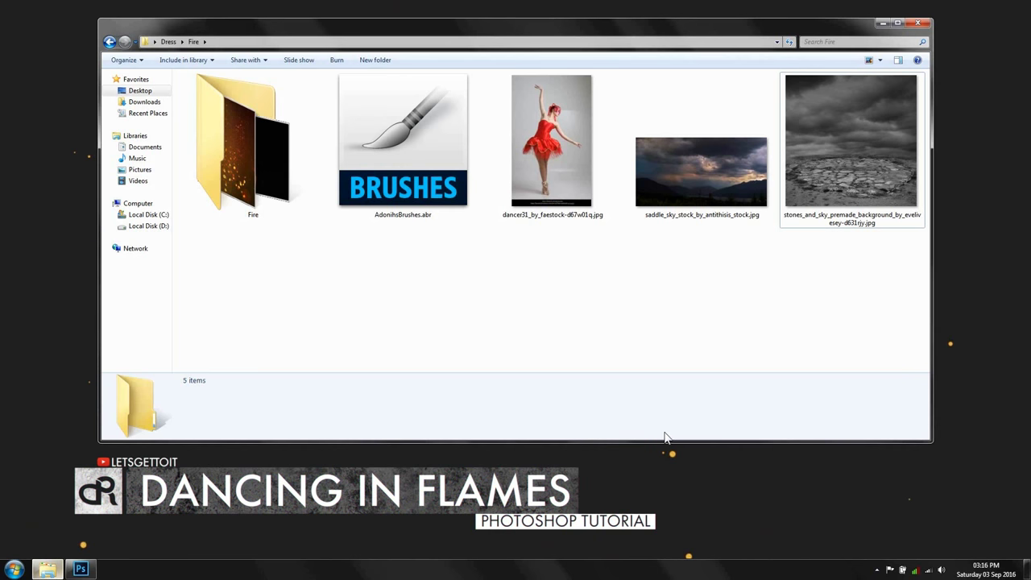
- Open the stones_and_sky and saddle_sky JPGs from the Fire folder in Photoshop
left_click_drag(840, 205, 115, 554)
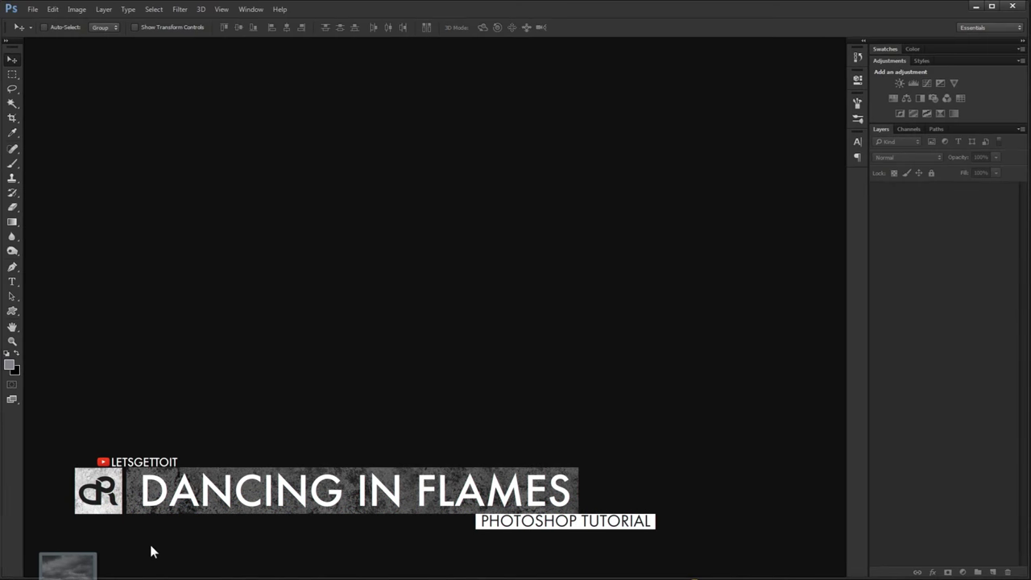
left_click_drag(115, 554, 319, 357)
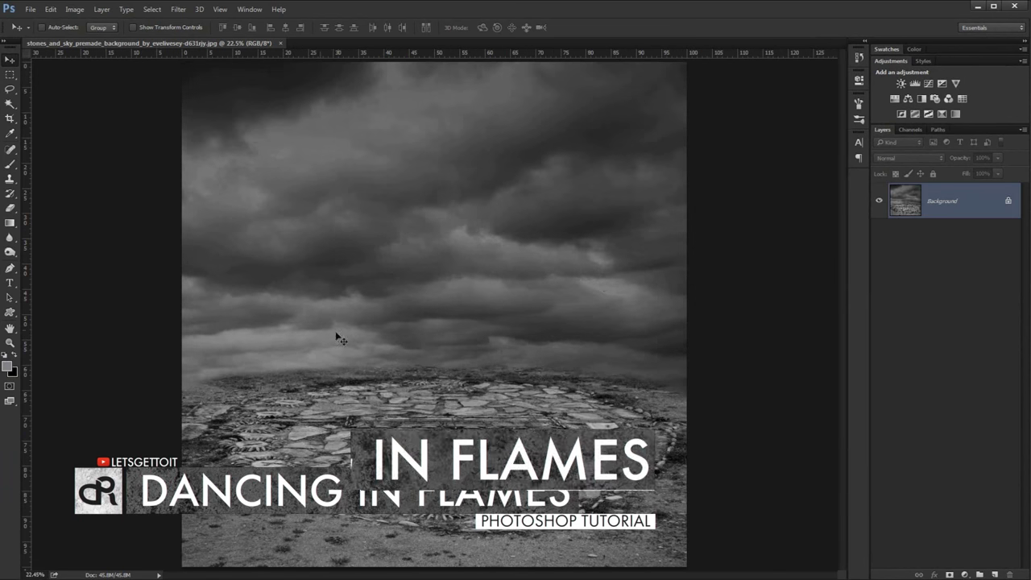
key("alt+Tab")
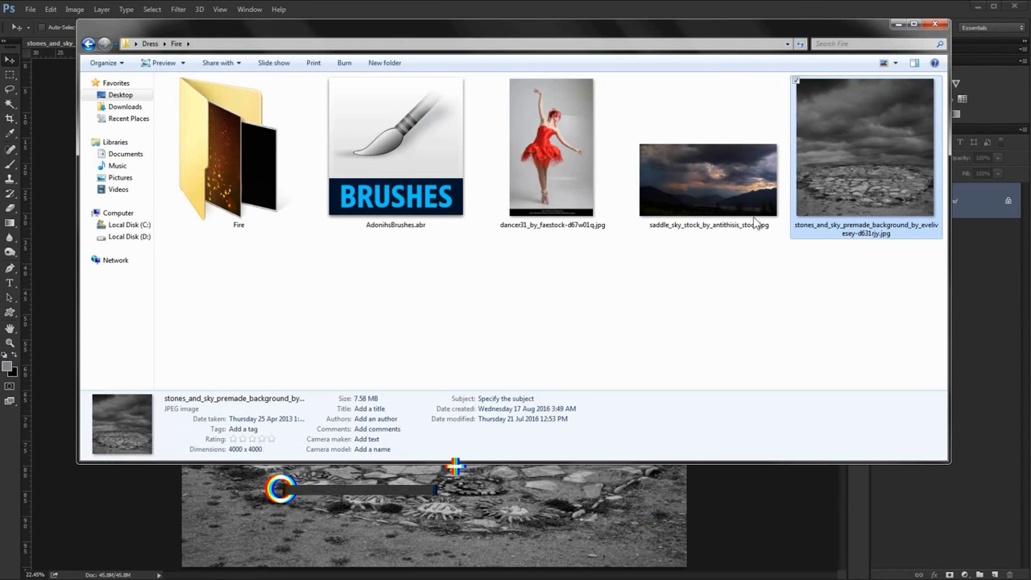
mouse_move(741, 234)
left_mouse_down()
mouse_move(357, 383)
mouse_move(22, 463)
left_mouse_up()
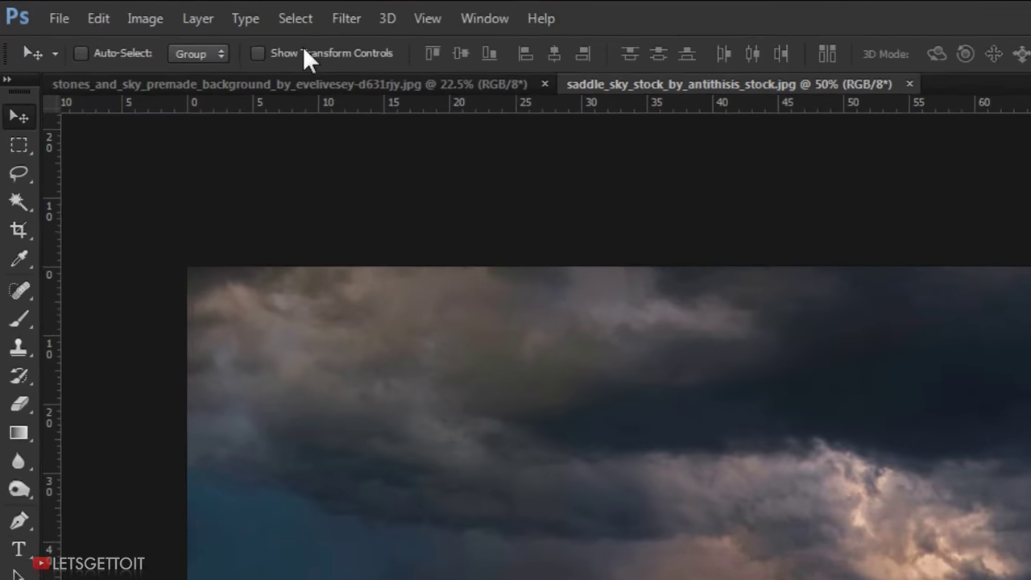
- Copy the whole saddle_sky image and paste it into the stones document, converting its profile
left_click(153, 9)
left_click(499, 55)
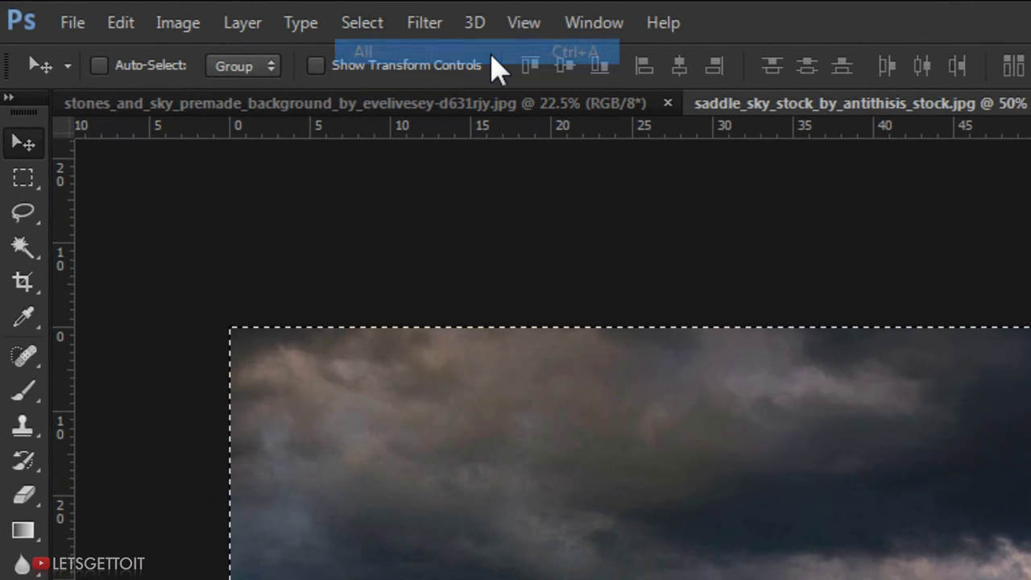
left_click(127, 30)
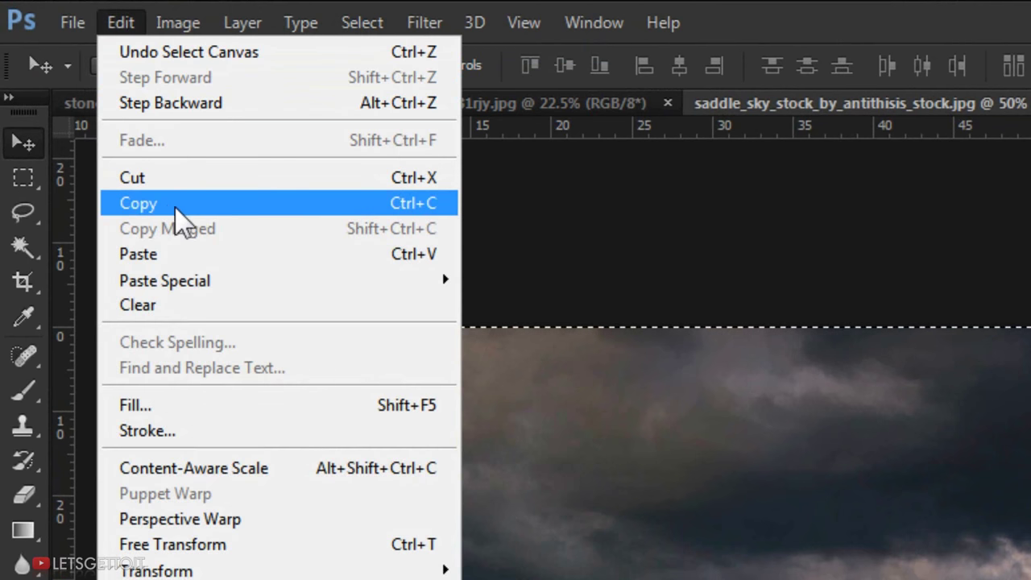
left_click(285, 205)
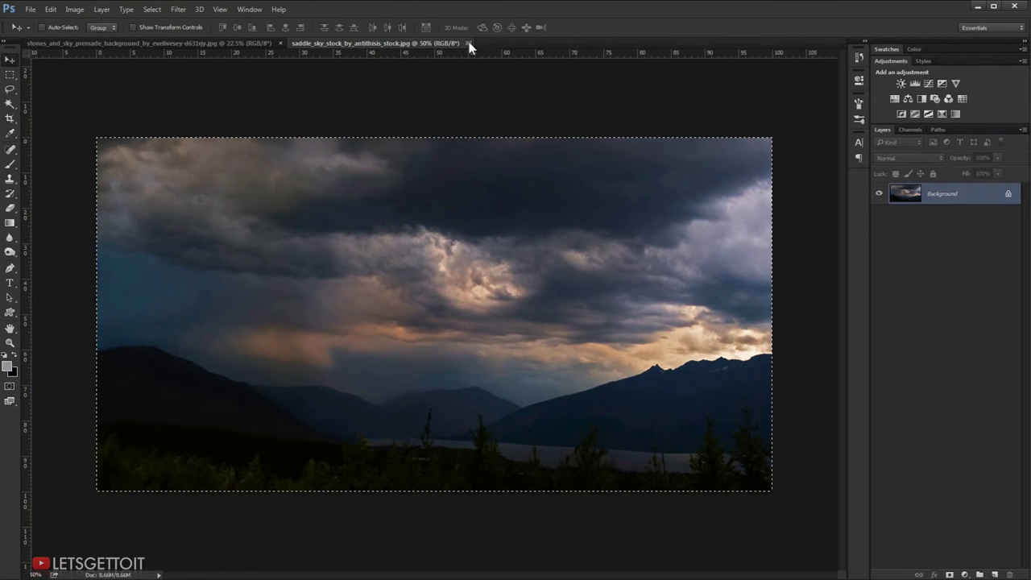
left_click(455, 48)
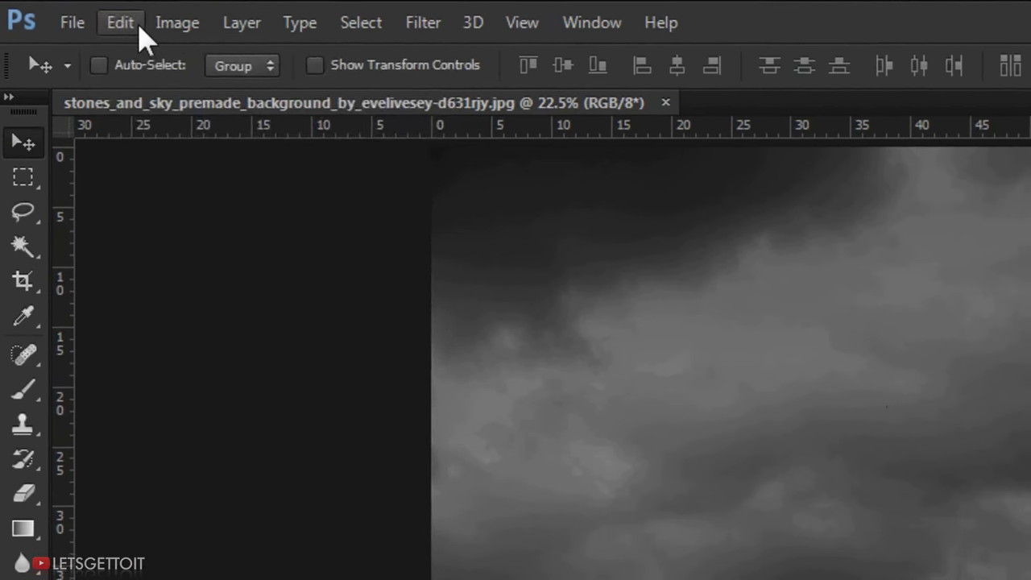
left_click(61, 12)
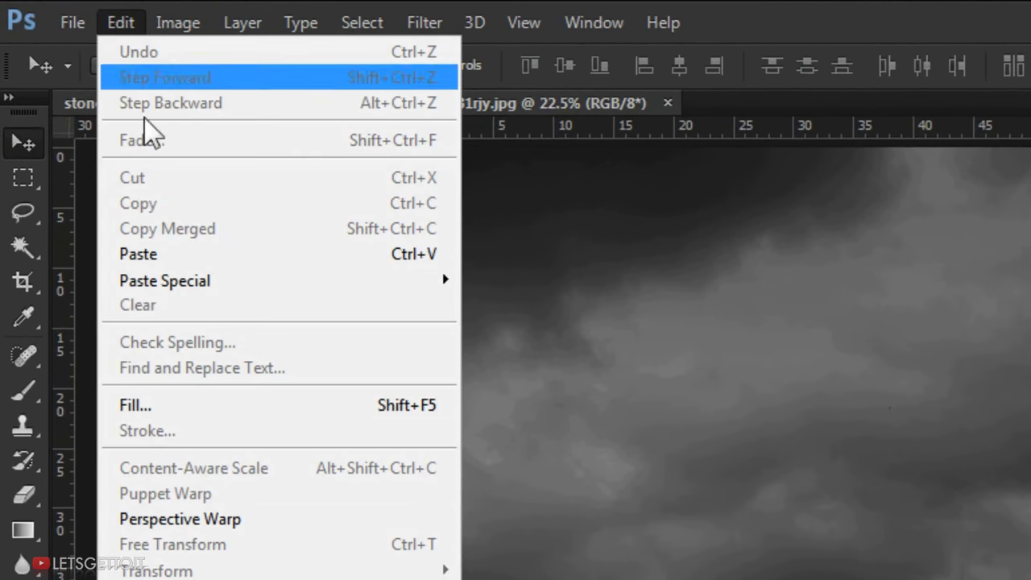
left_click(77, 126)
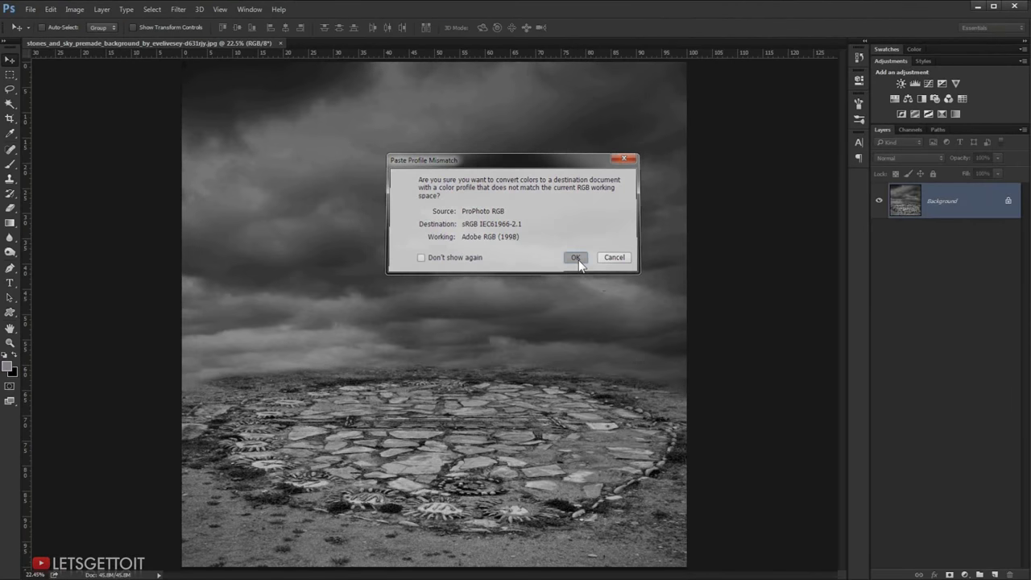
left_click(573, 255)
left_click_drag(489, 290, 492, 224)
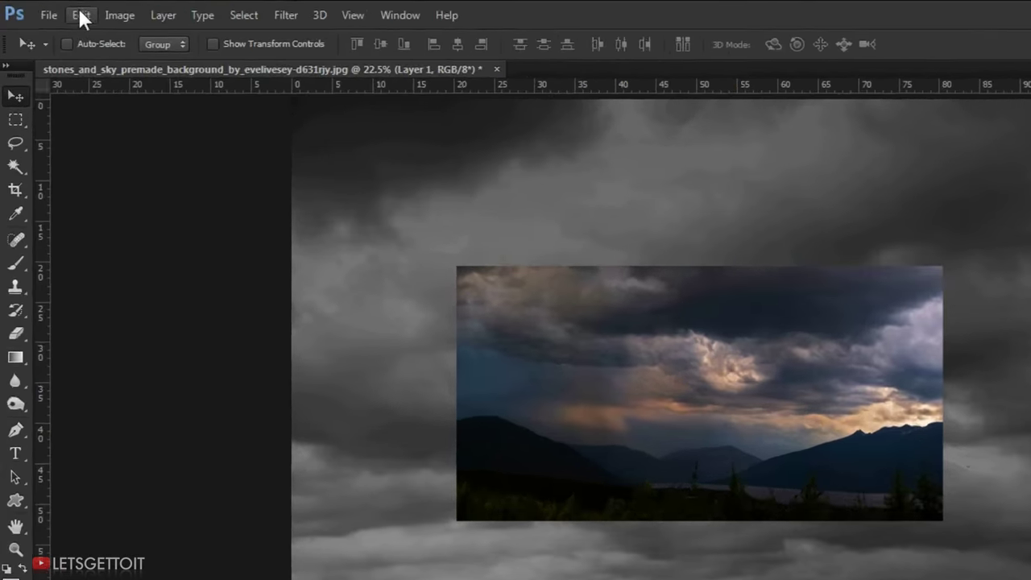
- Scale the sky layer to about 203% so it covers the top half
left_click(50, 9)
left_click(172, 412)
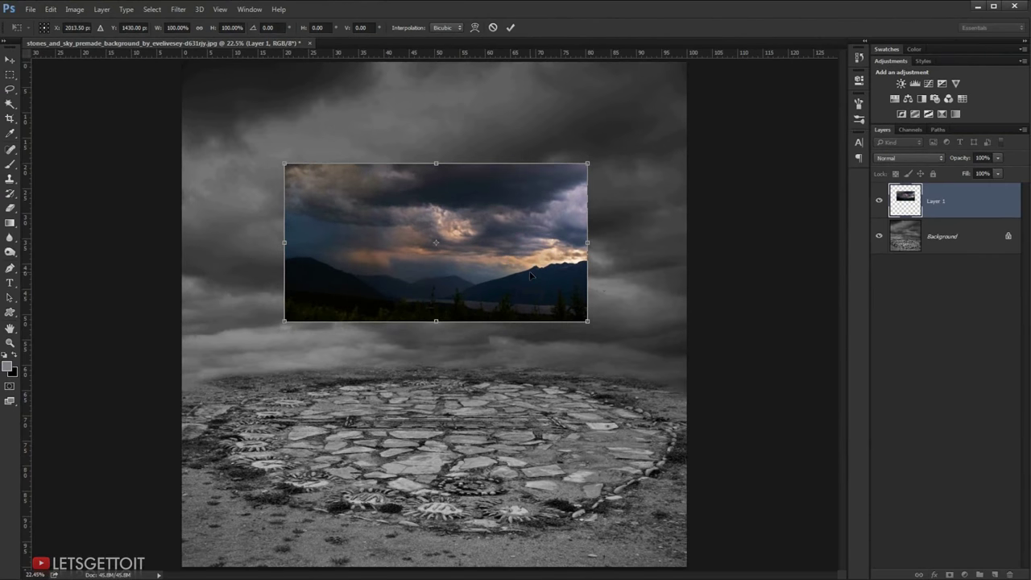
key("ctrl+minus")
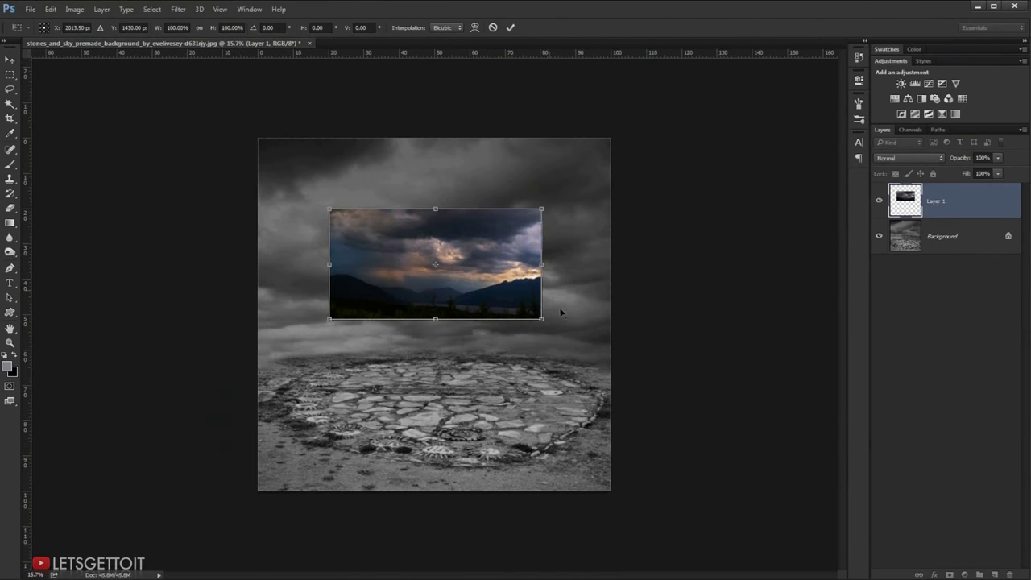
left_click_drag(541, 319, 645, 378)
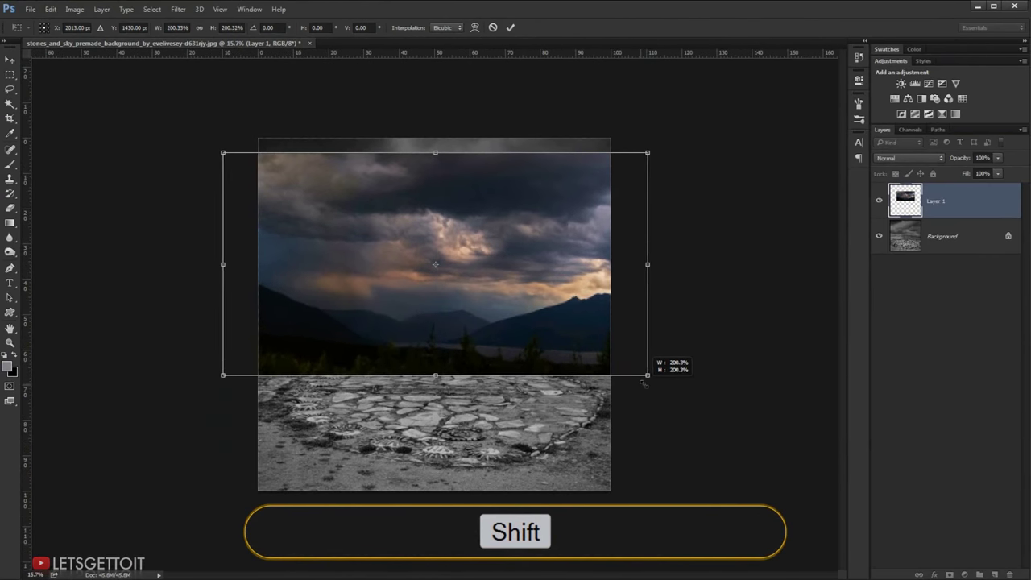
left_click_drag(563, 311, 564, 277)
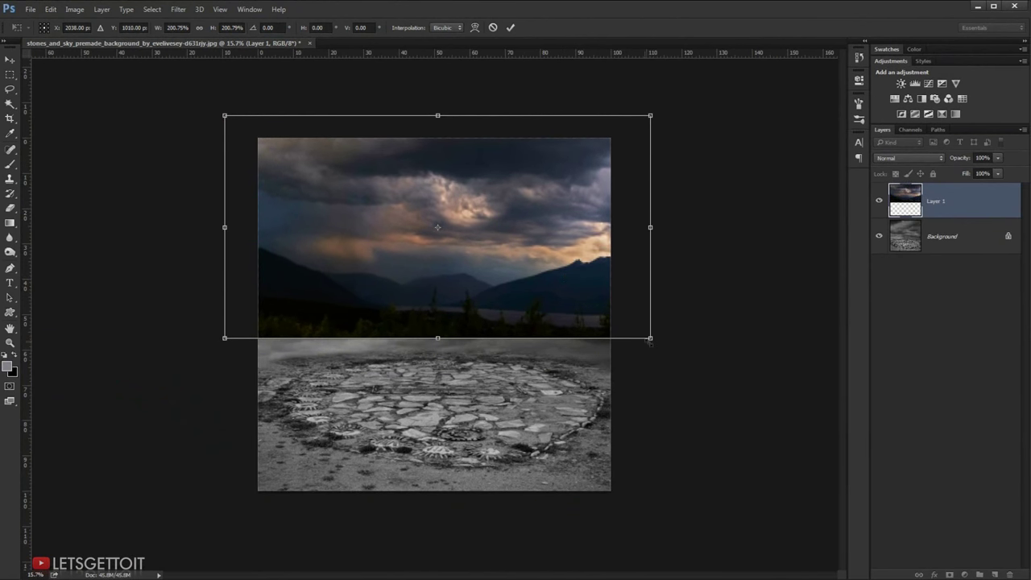
left_click_drag(652, 340, 655, 338)
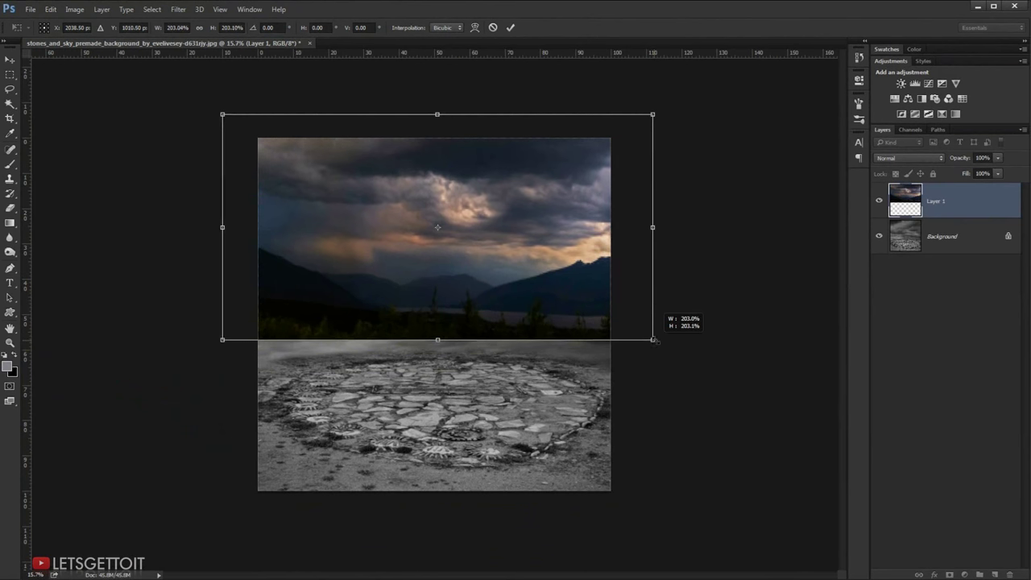
key("Return")
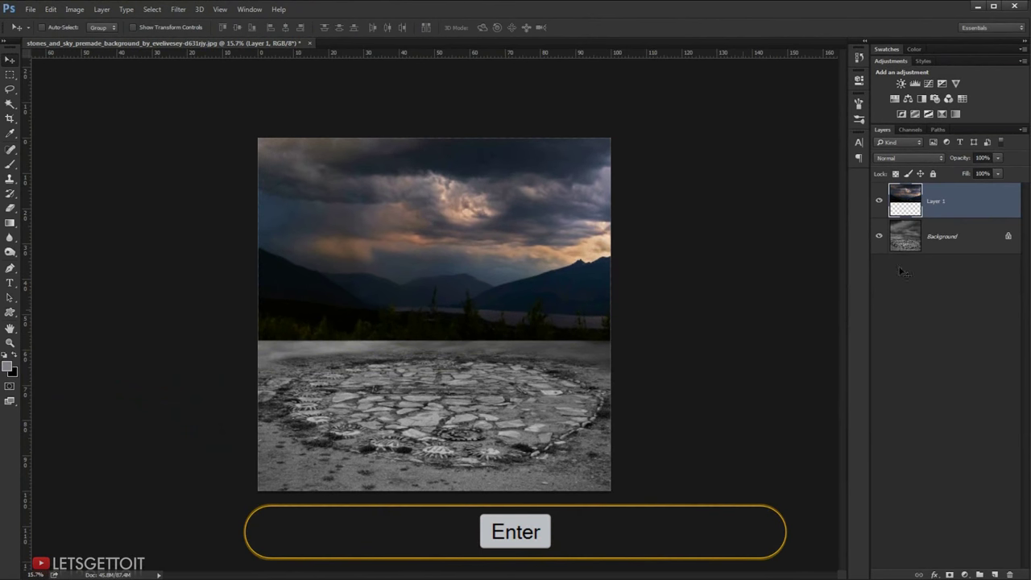
- Add a layer mask to the sky layer and set up a linear black-white gradient
left_click(950, 574)
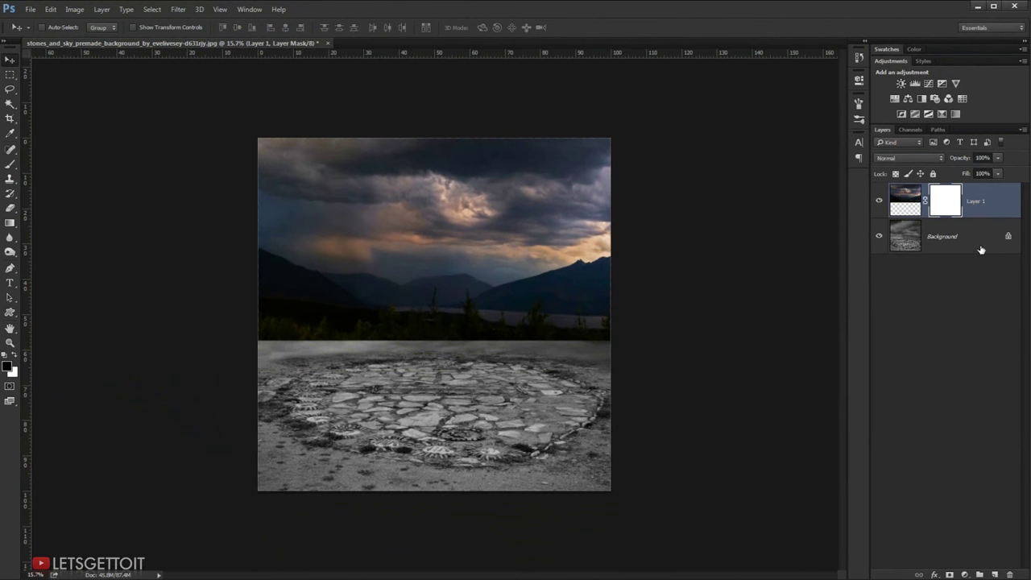
left_click(11, 224)
left_click(80, 28)
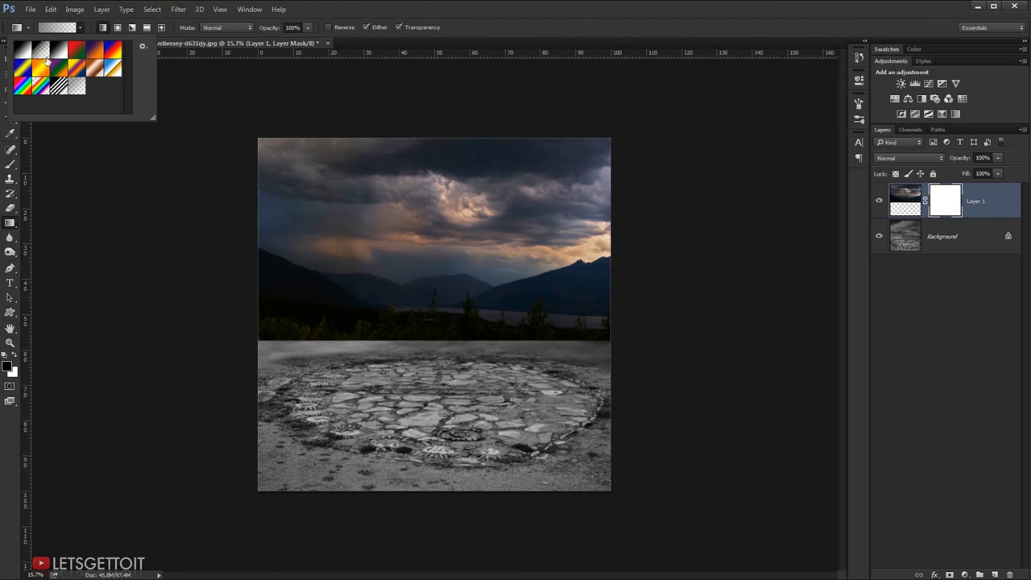
left_click(43, 55)
left_click(102, 29)
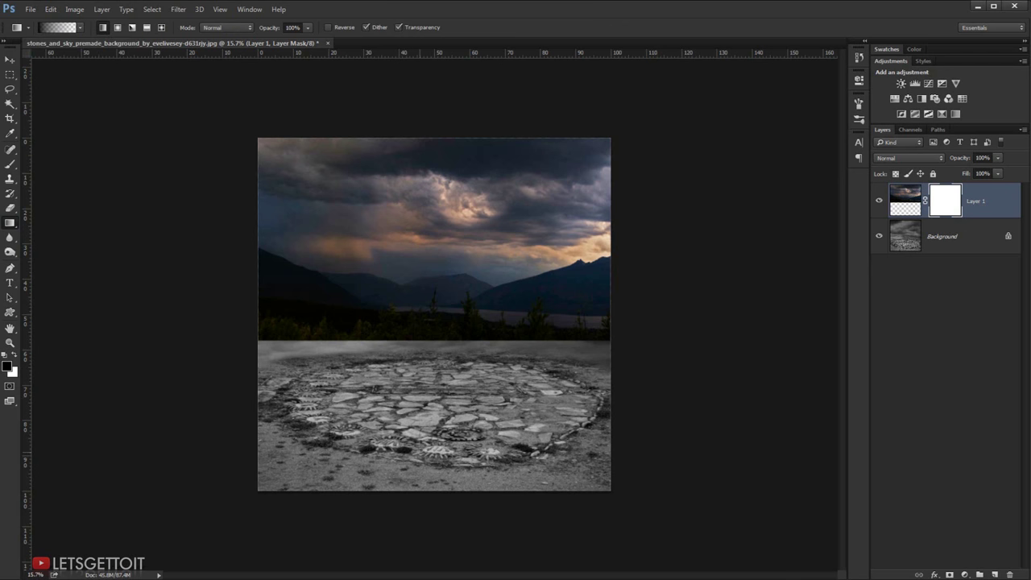
- Draw vertical mask gradients until the sky fades into a foggy band over the stones
mouse_move(420, 357)
left_mouse_down()
mouse_move(417, 268)
mouse_move(423, 299)
mouse_move(420, 282)
left_mouse_up()
left_click_drag(420, 354, 420, 274)
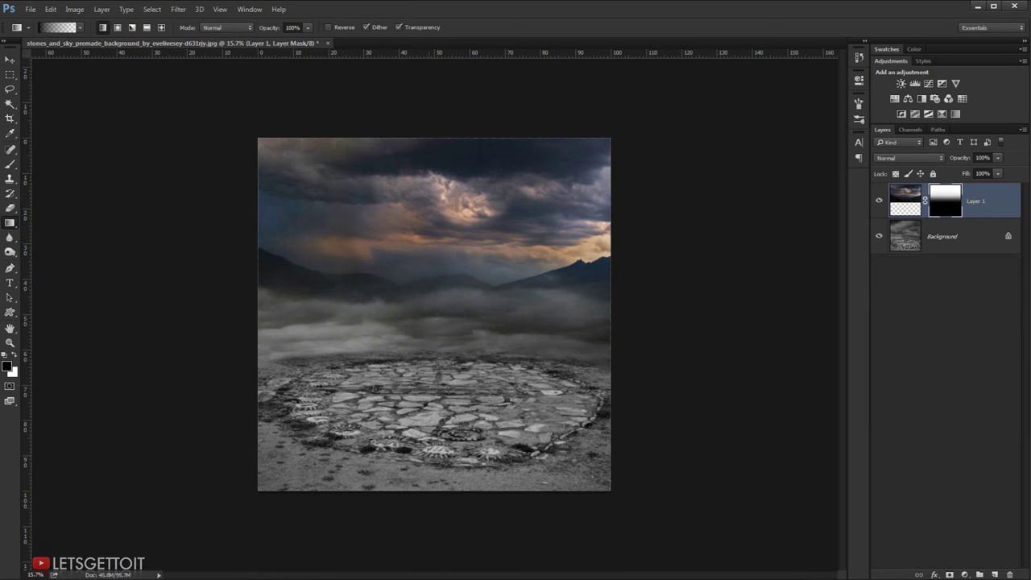
left_click_drag(428, 335, 429, 279)
left_click_drag(430, 361, 430, 273)
left_click_drag(437, 364, 437, 262)
left_click_drag(461, 335, 460, 251)
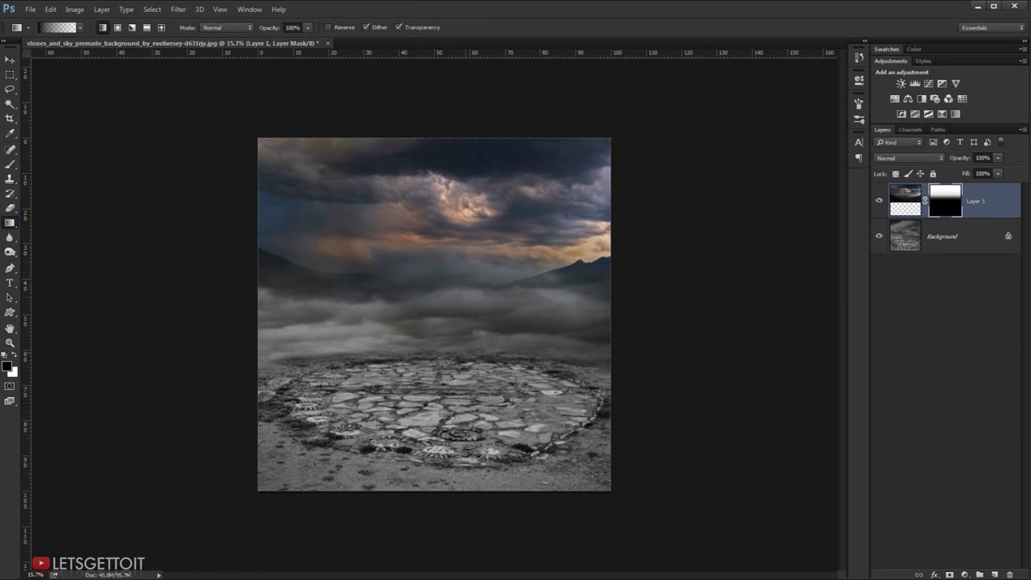
left_click_drag(460, 338, 460, 266)
scroll(441, 320, "up", 3)
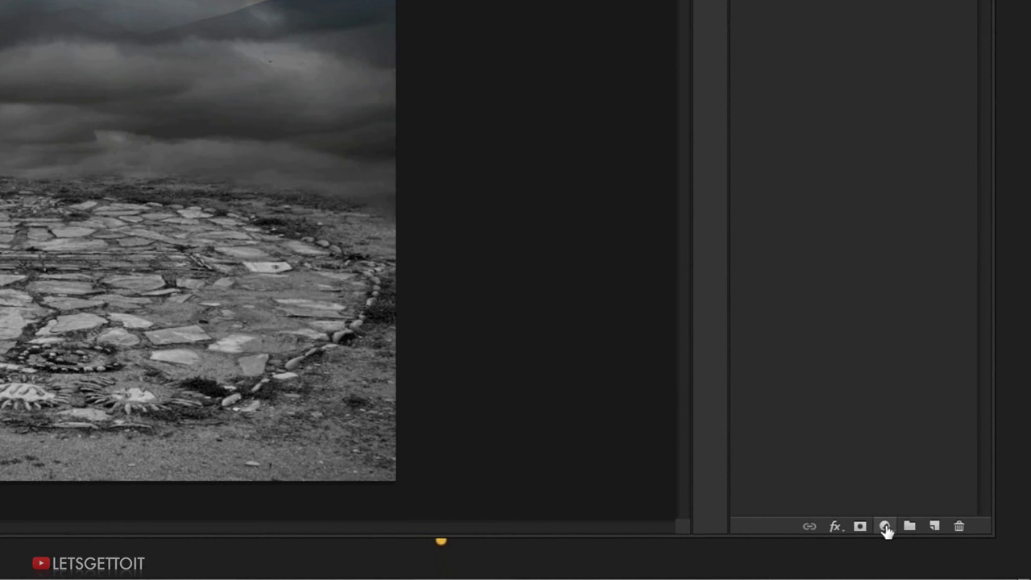
- Add a Hue/Saturation layer clipped to the sky layer with Saturation -70
left_click(964, 575)
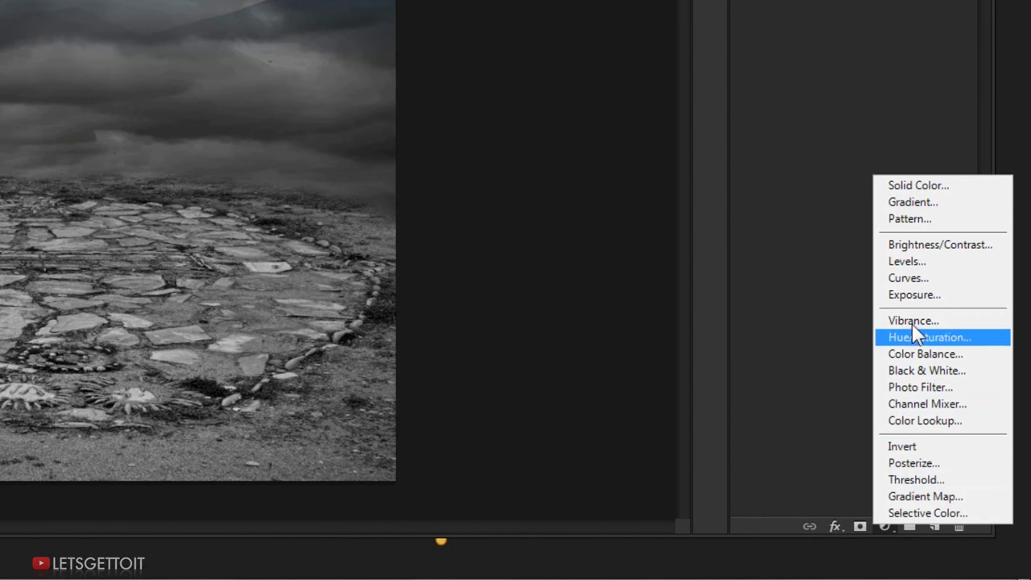
left_click(1002, 345)
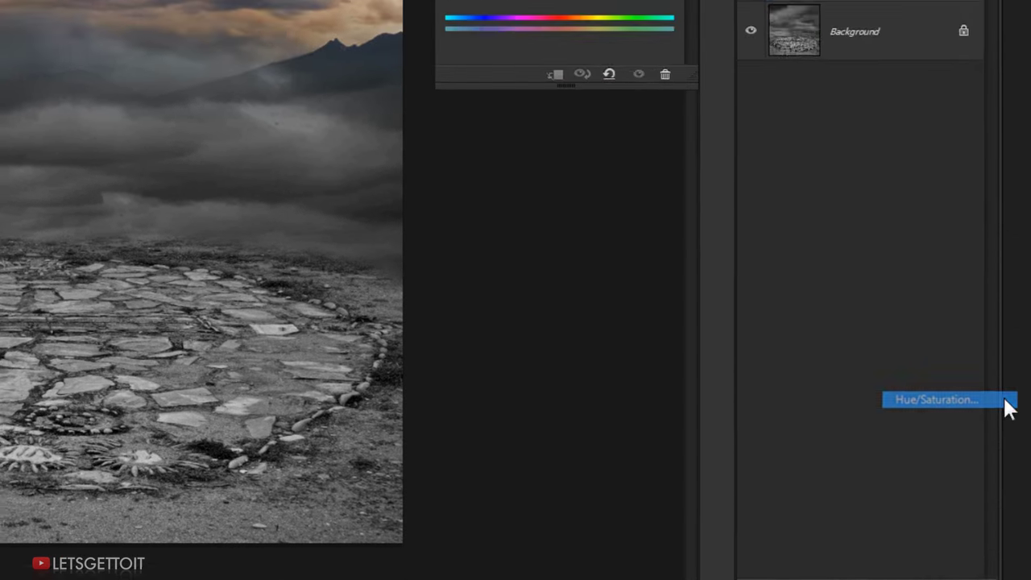
left_click(585, 345)
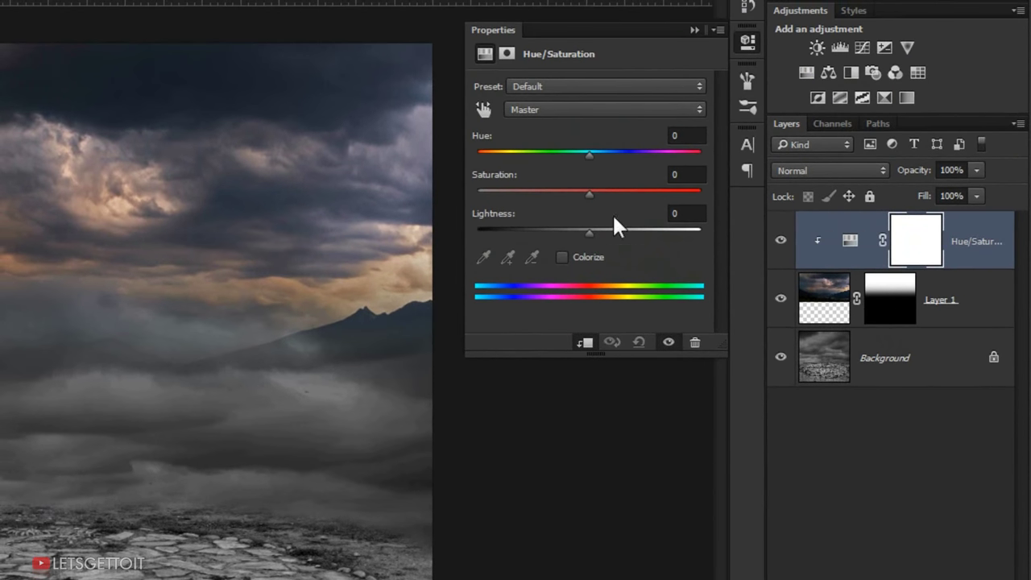
left_click_drag(589, 193, 509, 192)
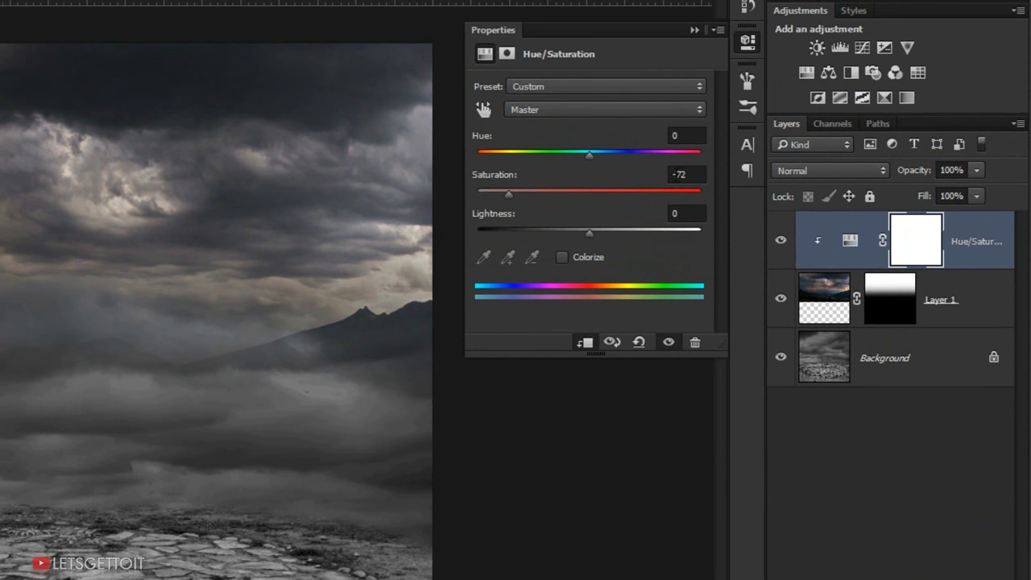
left_click(686, 174)
type("0")
key("Return")
left_click(704, 30)
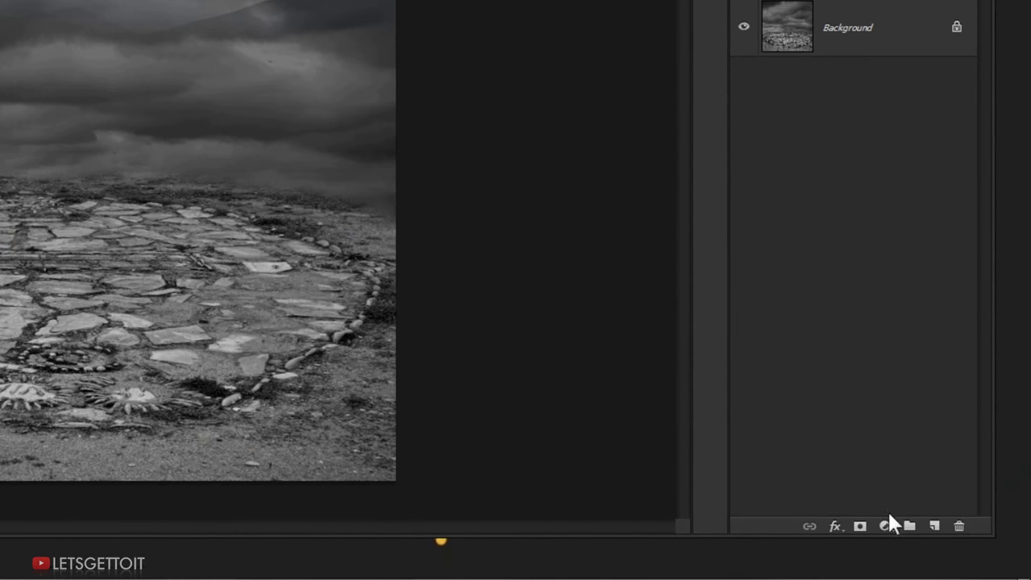
- Add a Color Balance layer with midtones Cyan/Red -7, Magenta/Green -5, Yellow/Blue +4
left_click(885, 526)
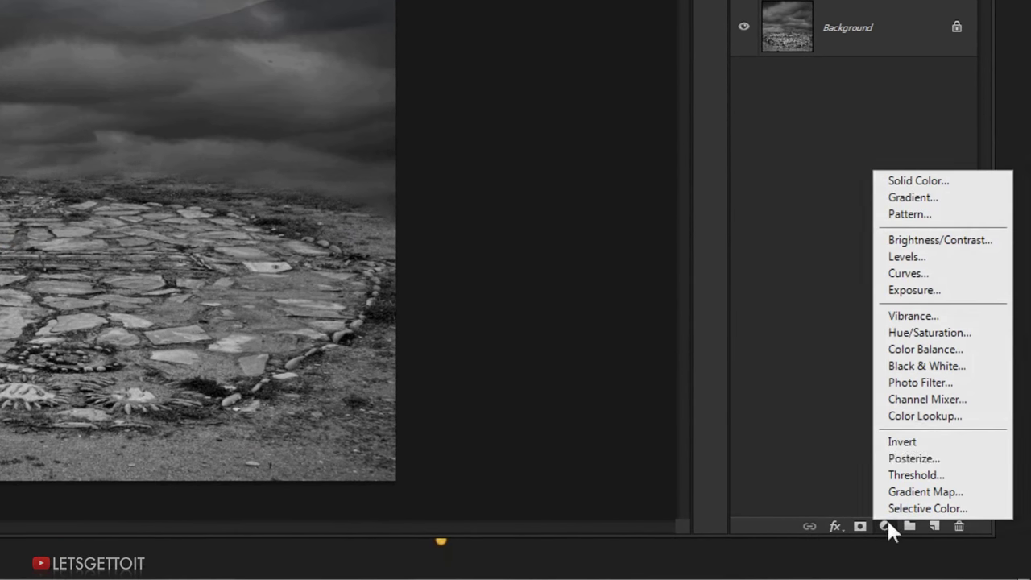
left_click(938, 355)
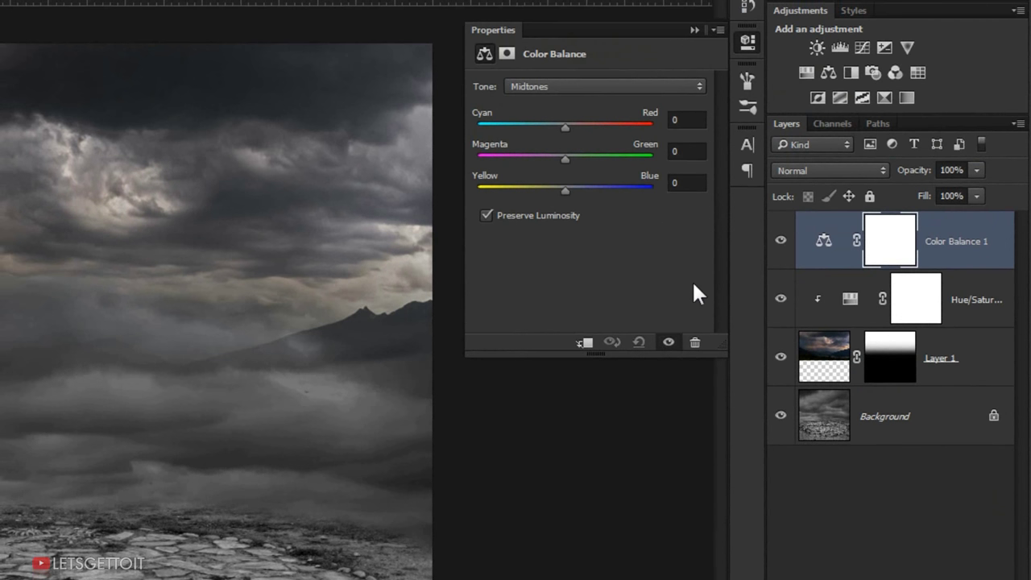
left_click_drag(556, 126, 559, 158)
left_click(676, 119)
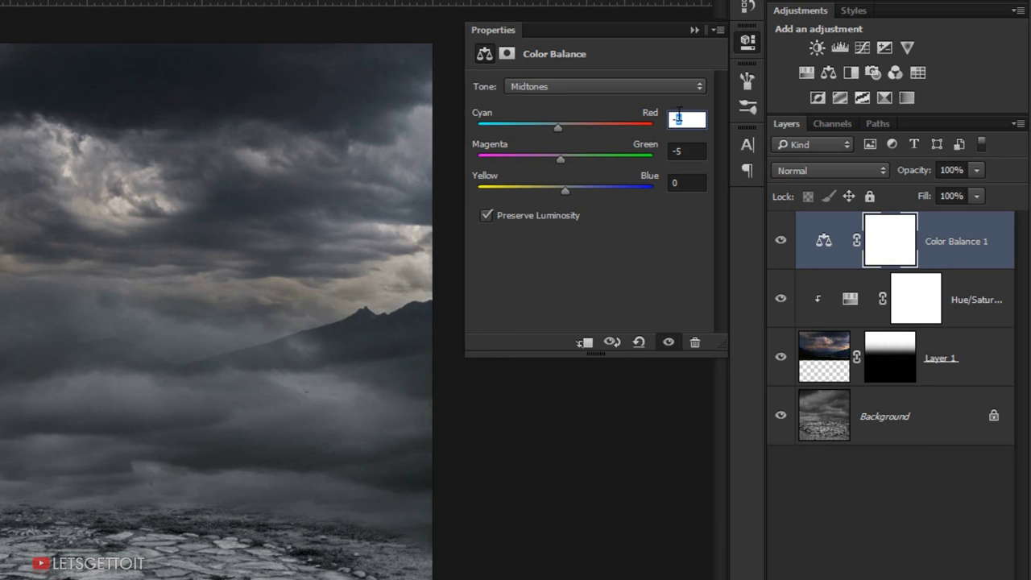
type("-7")
key("Return")
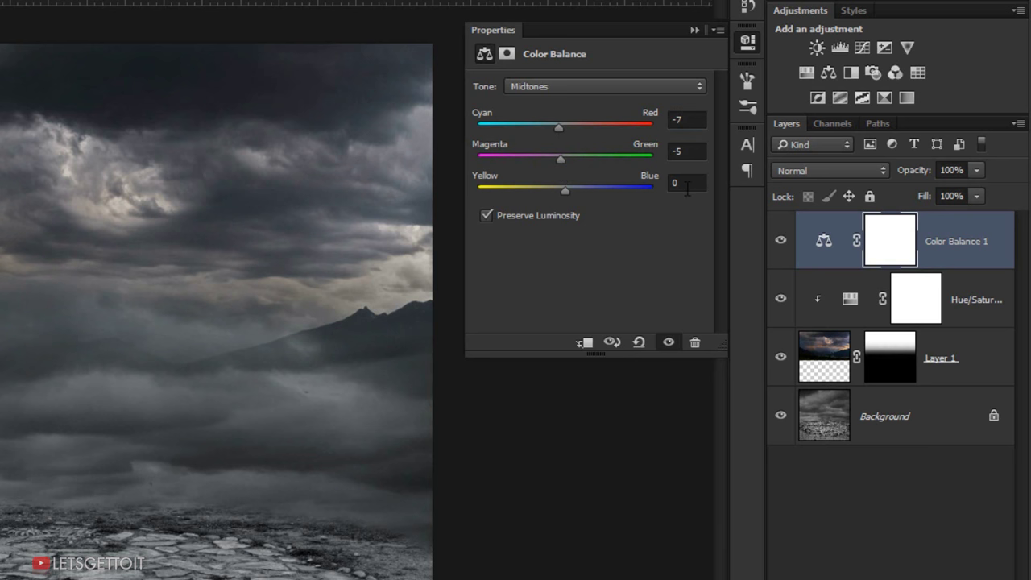
left_click(685, 184)
type("4")
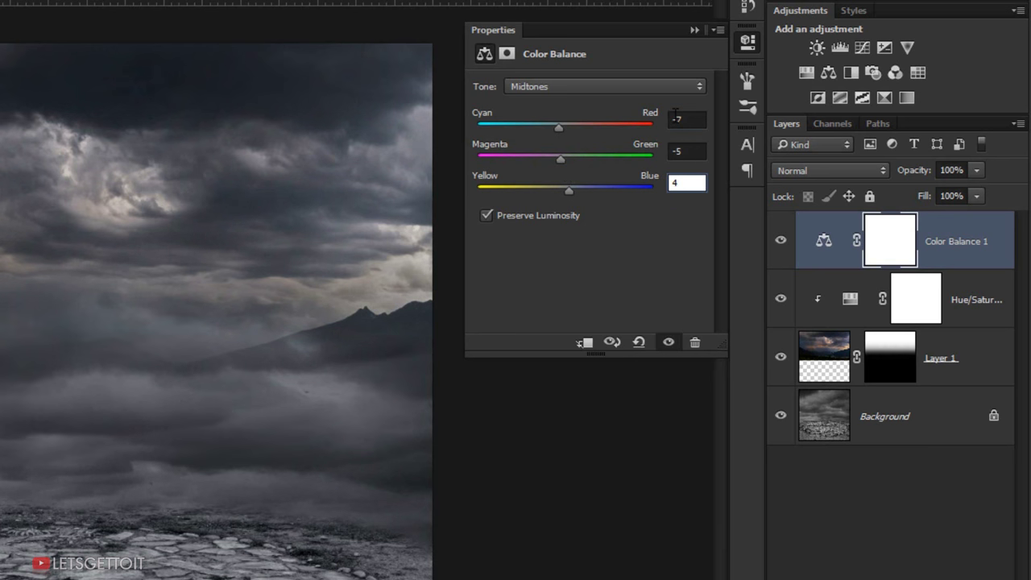
left_click(690, 117)
left_click(698, 30)
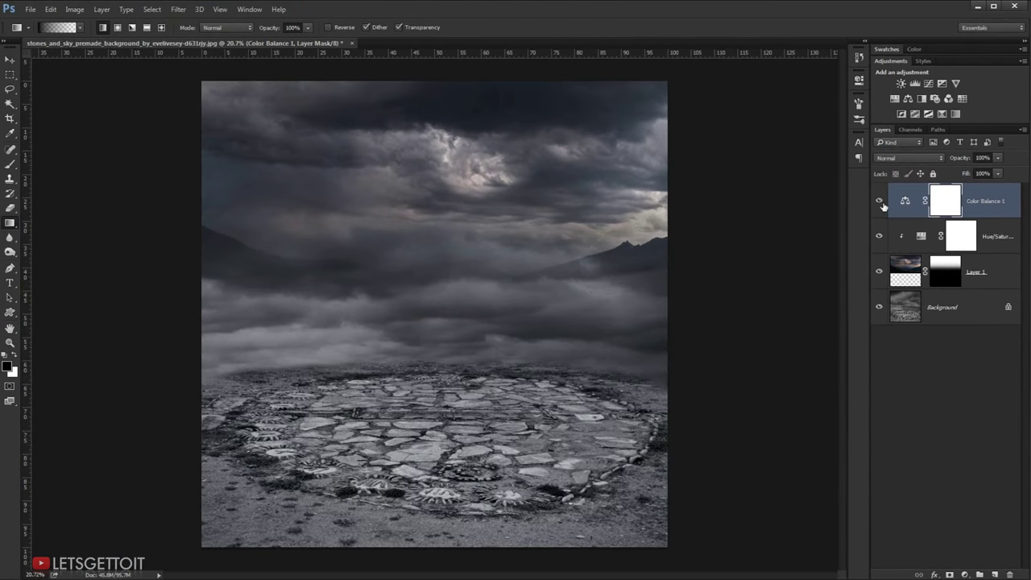
- Create a new empty layer and set the foreground colour to grey for the gradient
left_click(993, 574)
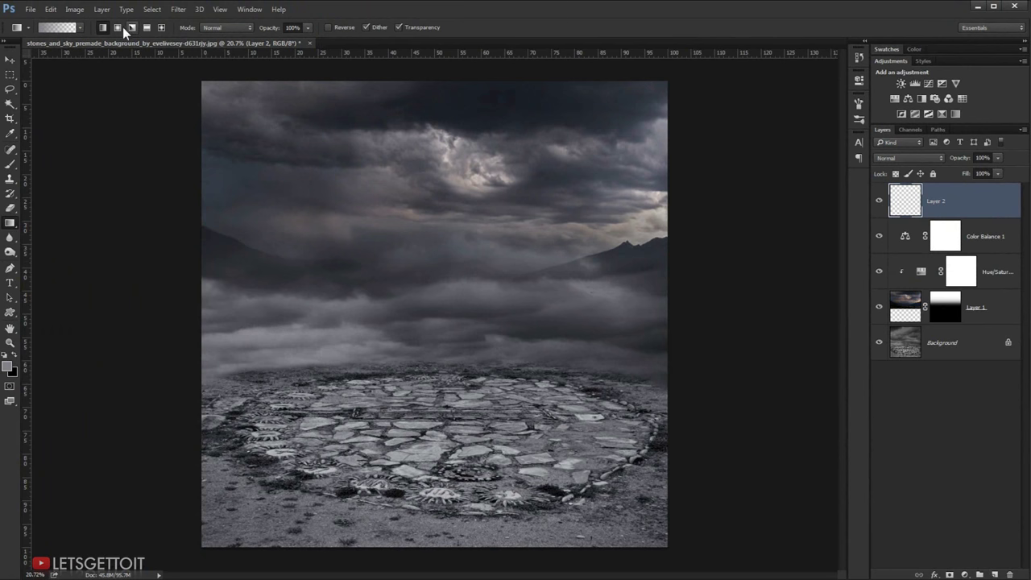
left_click(148, 28)
left_click(11, 371)
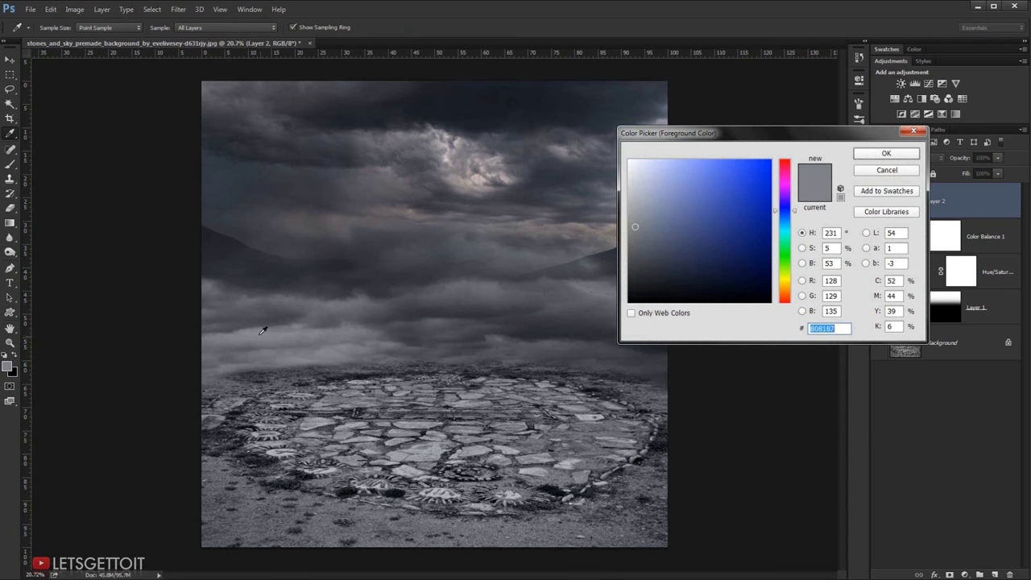
left_click(887, 153)
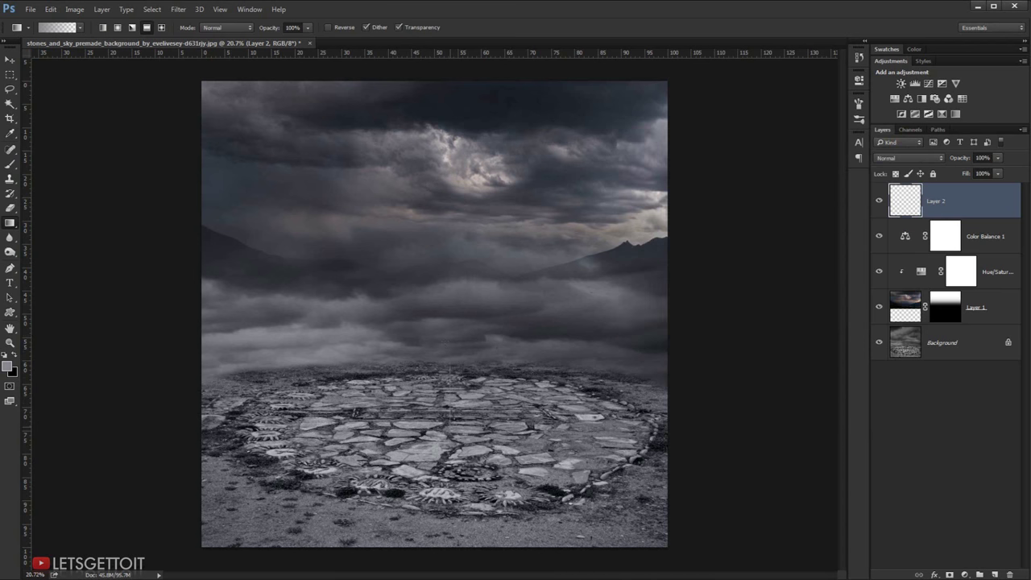
- Draw a grey-to-transparent fog gradient upward over the lower scene and shift it up
left_click_drag(432, 225, 442, 241)
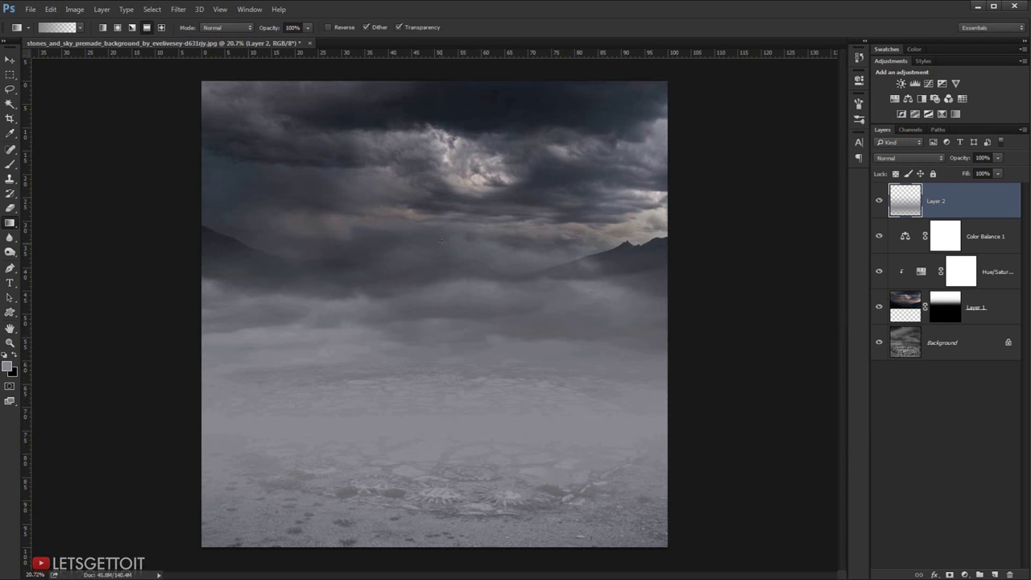
key("ctrl+z")
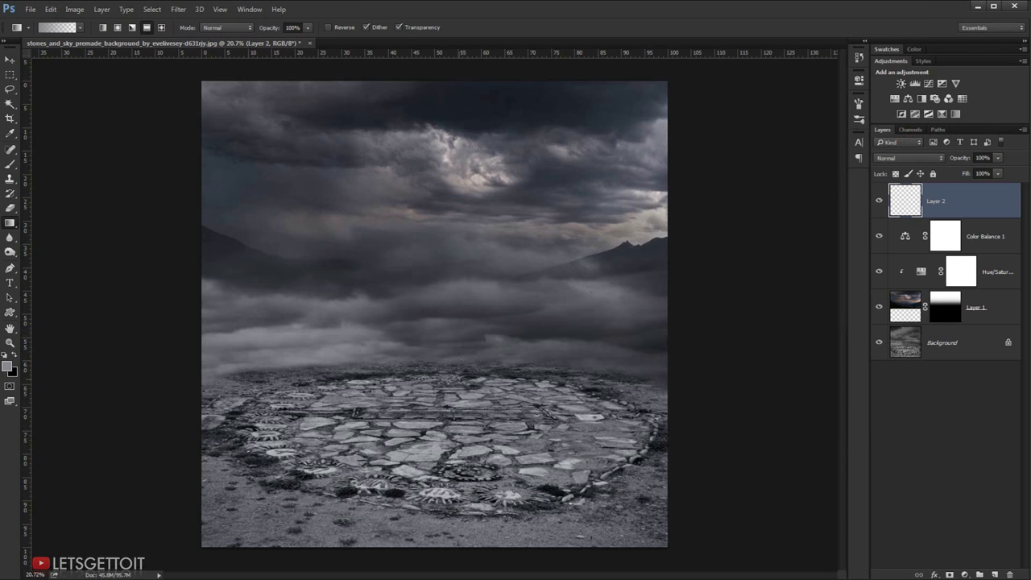
left_click_drag(459, 374, 459, 214)
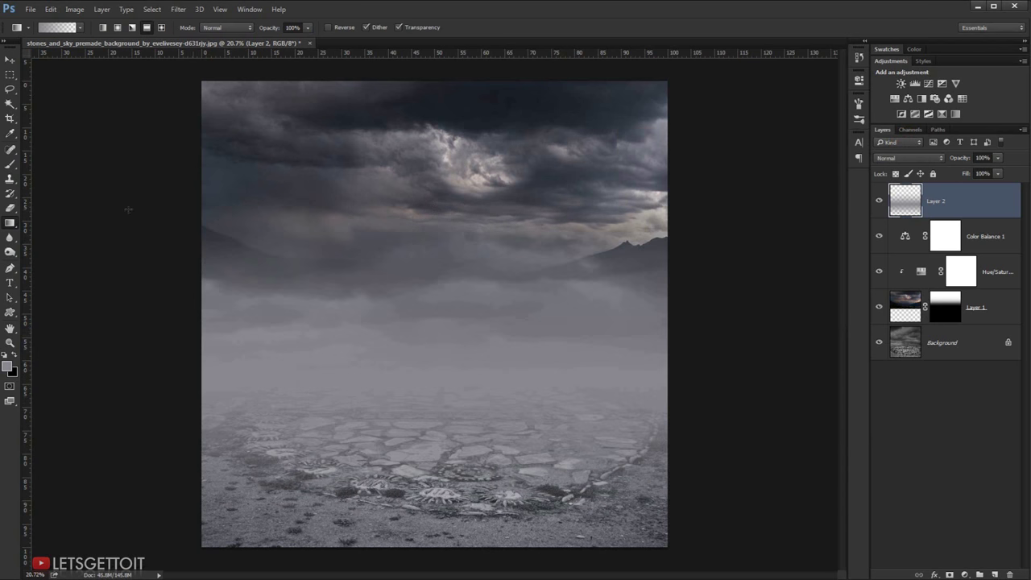
left_click(10, 60)
left_click_drag(536, 385, 526, 345)
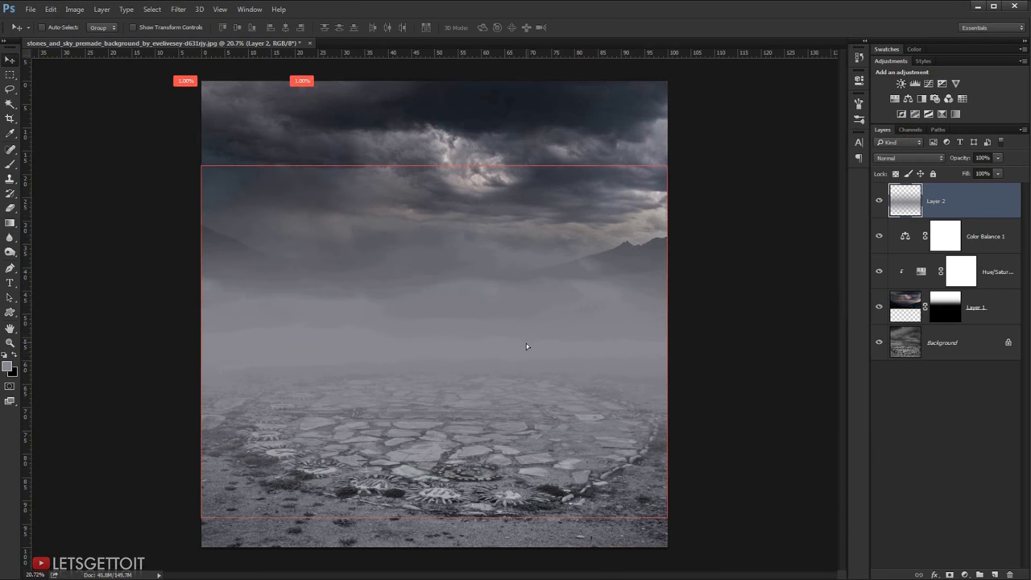
- Widen the fog layer to about 122%, past both canvas sides, and lower its top edge
key("ctrl+t")
left_click_drag(671, 345, 718, 342)
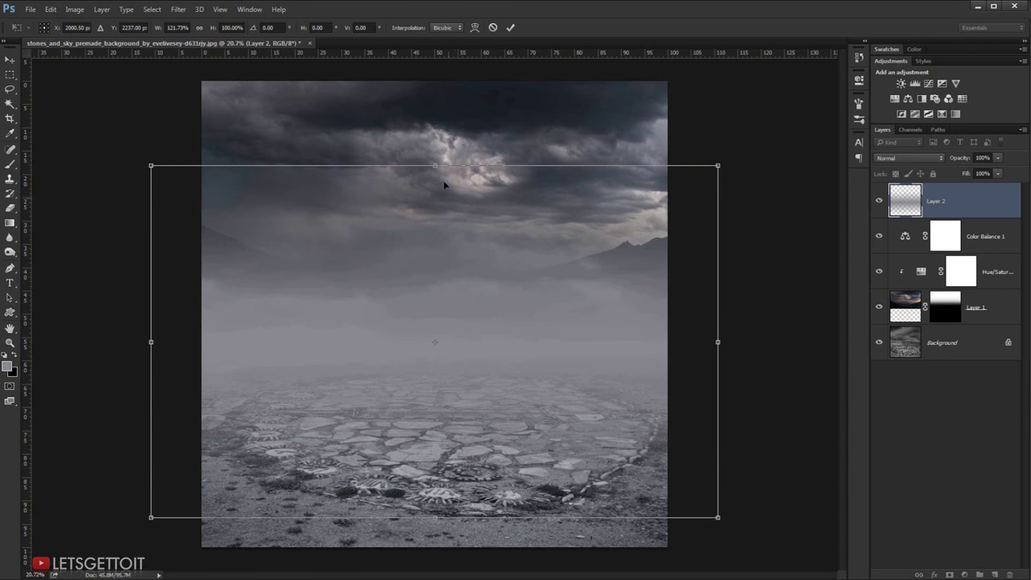
left_click_drag(472, 343, 472, 337)
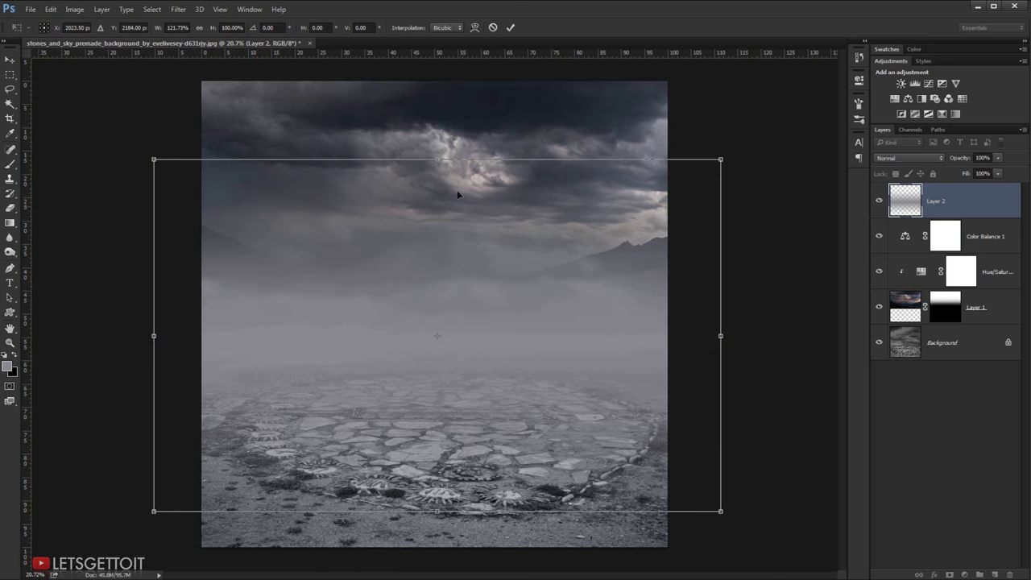
left_click_drag(434, 161, 434, 176)
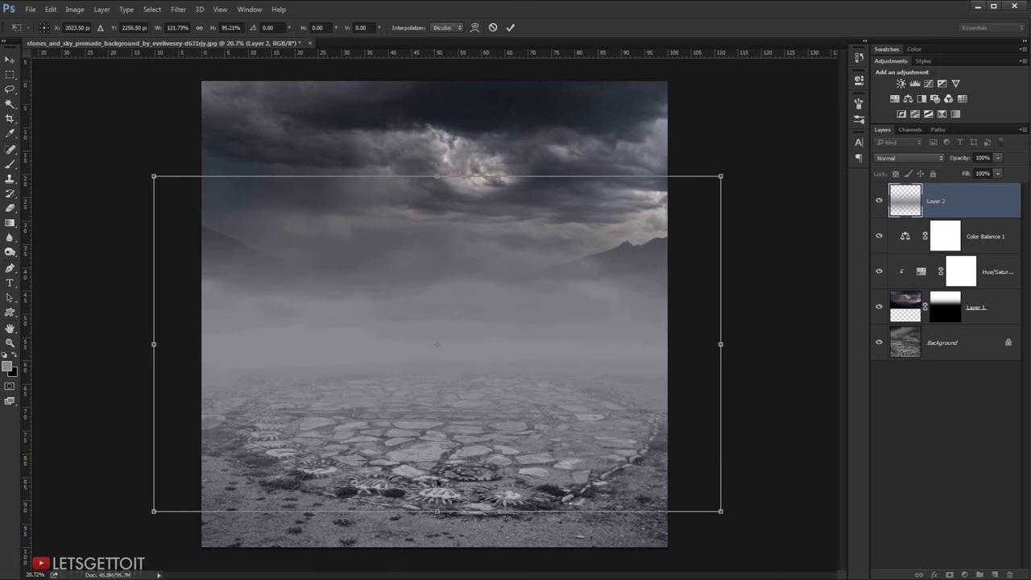
left_click_drag(443, 512, 443, 533)
left_click_drag(461, 379, 461, 374)
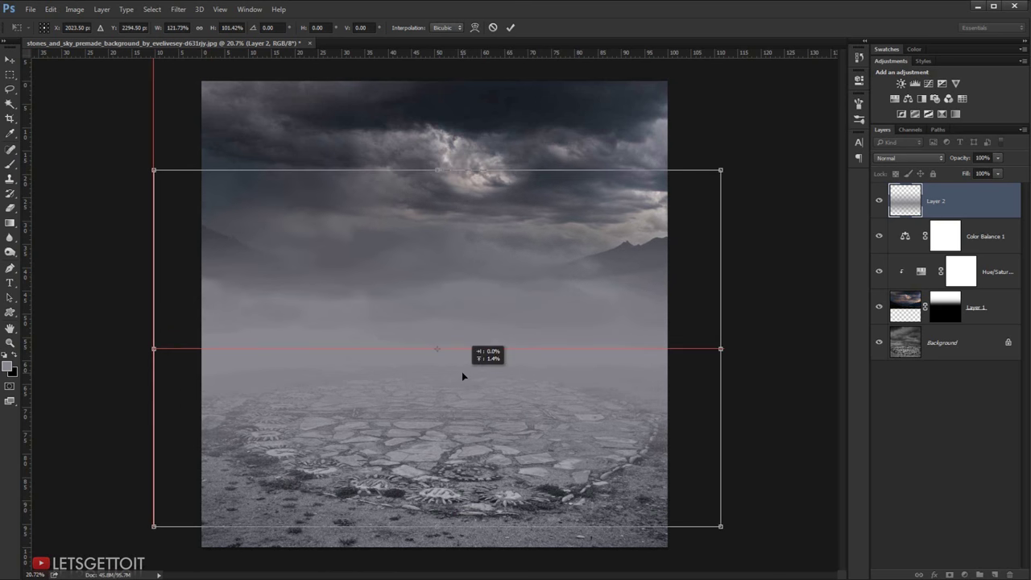
left_click_drag(437, 170, 437, 228)
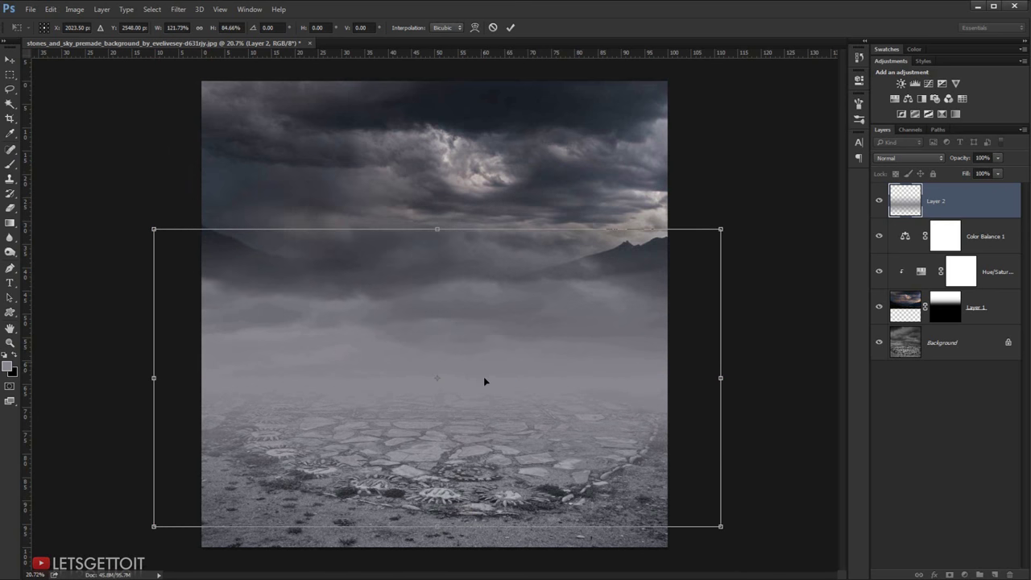
- Flatten the fog band to about 84% height over the horizon and apply the transform
left_click_drag(484, 376, 486, 329)
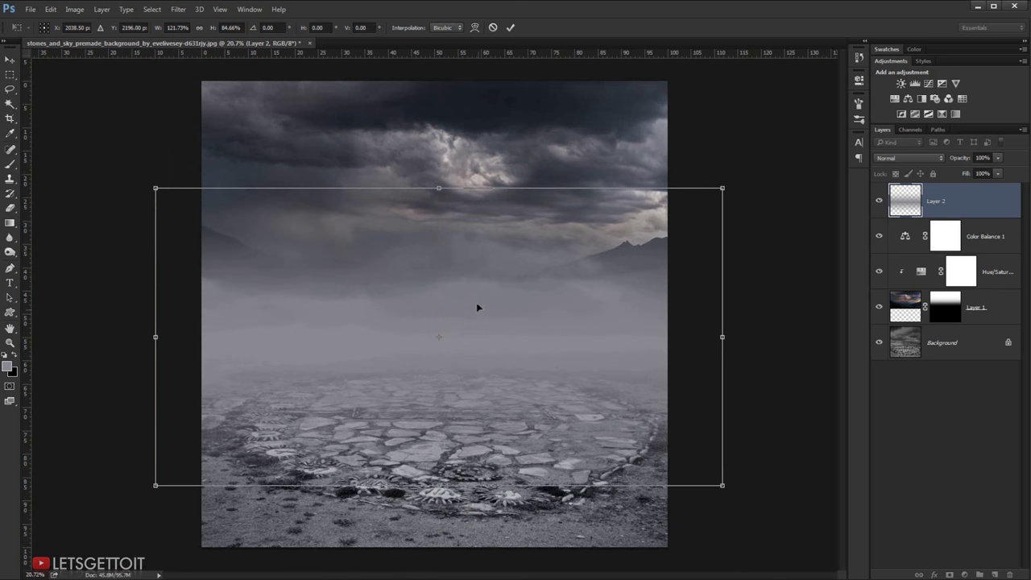
left_click_drag(438, 188, 438, 221)
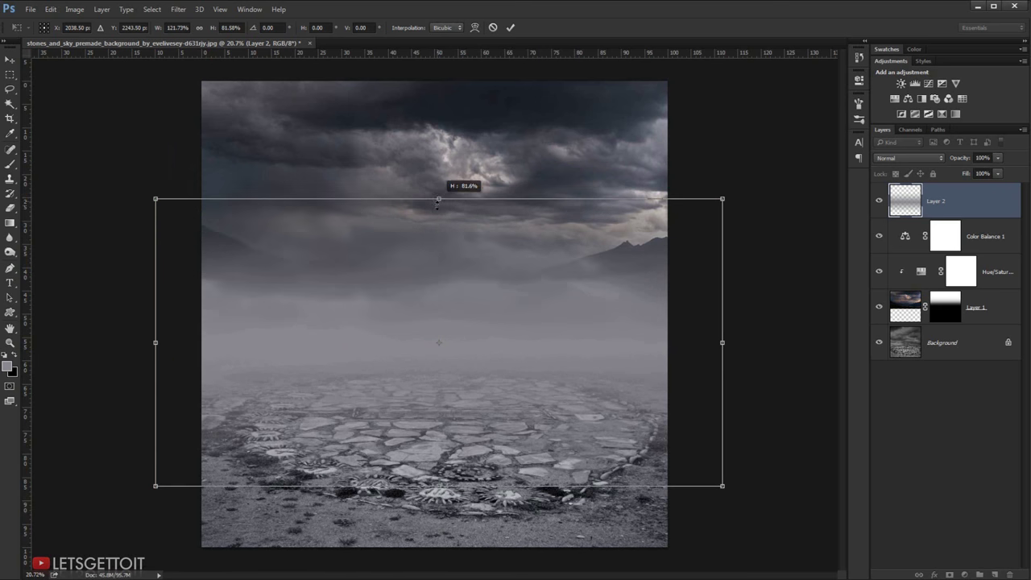
left_click_drag(510, 335, 517, 312)
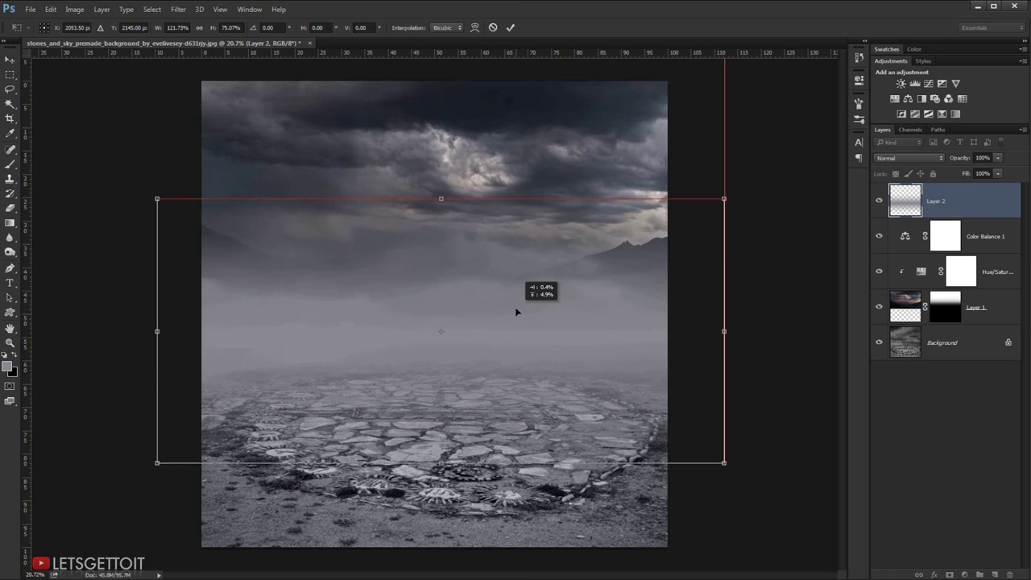
left_click_drag(517, 317, 516, 320)
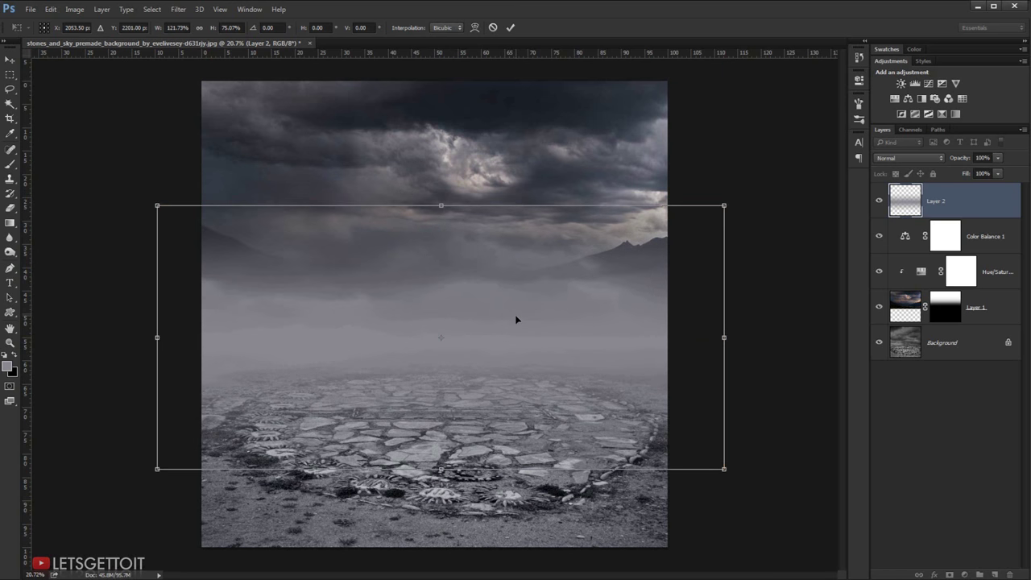
left_click_drag(440, 470, 440, 499)
left_click_drag(475, 392, 476, 386)
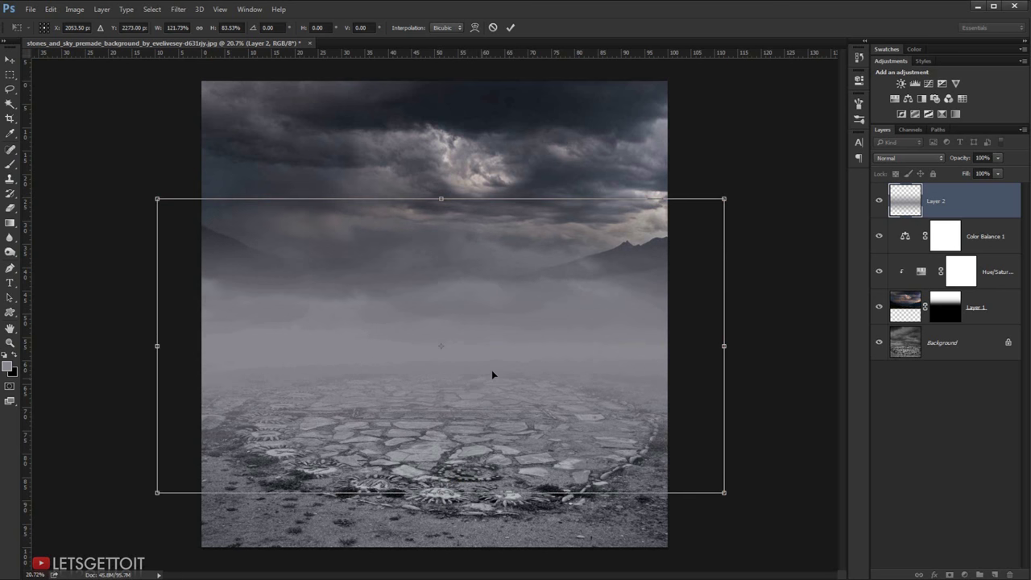
key("Return")
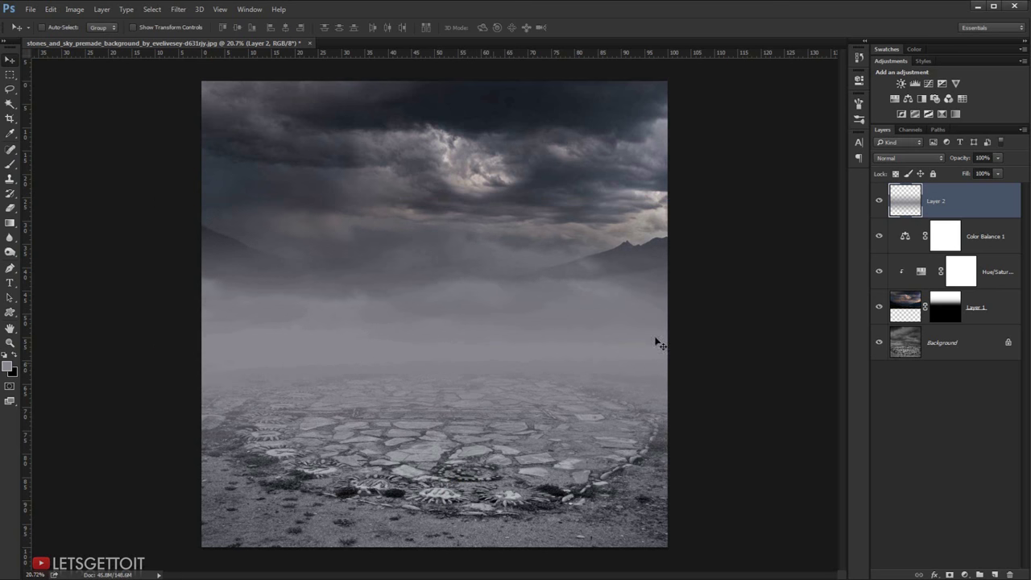
- Lower the fog layer's opacity to 34% and toggle its visibility to compare
left_click_drag(961, 160, 928, 165)
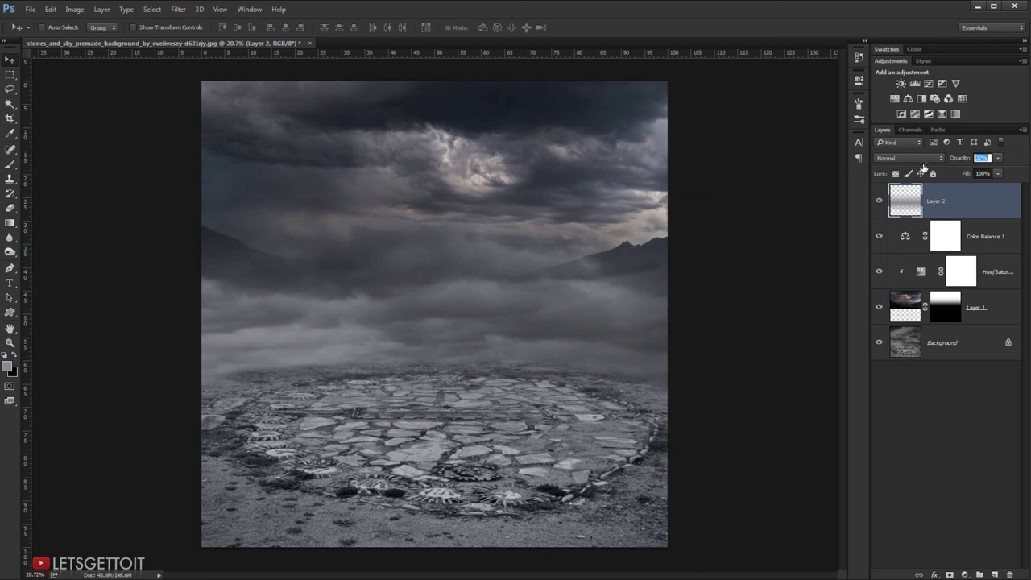
key("Return")
left_click(879, 202)
scroll(481, 327, "down", 2)
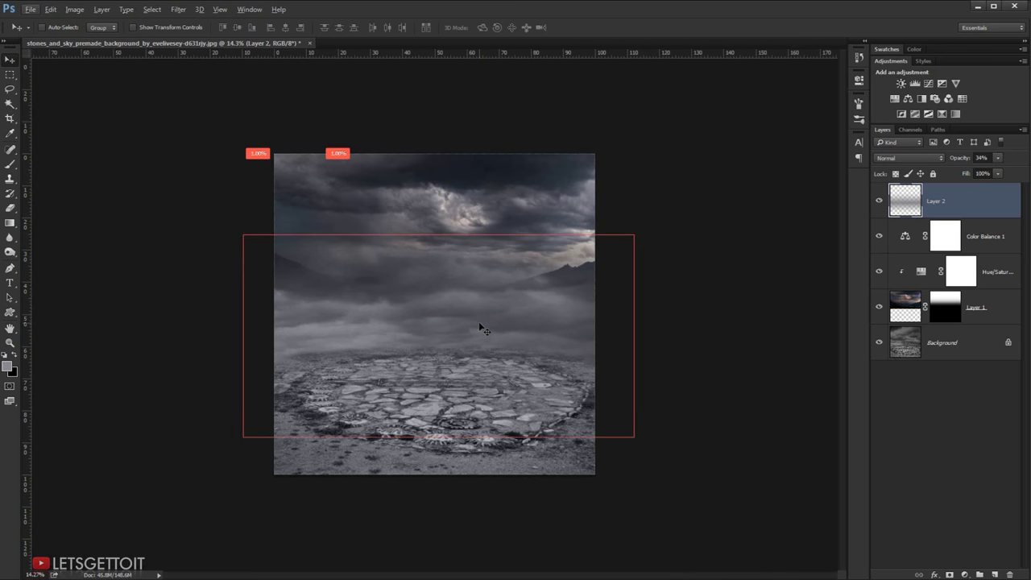
scroll(480, 326, "up", 2)
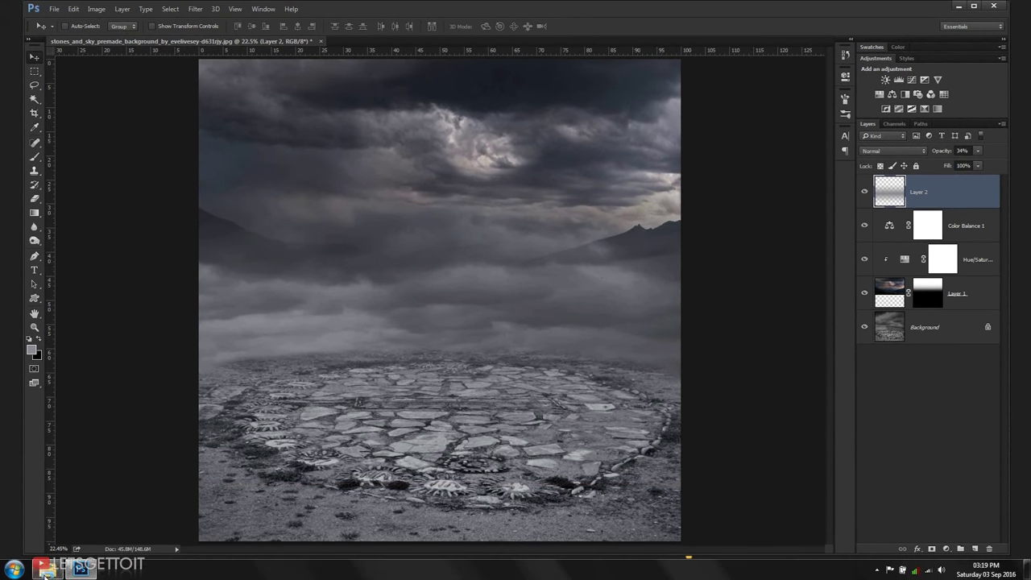
- Open the dancer31 ballerina photo from Explorer in Photoshop
left_click(49, 569)
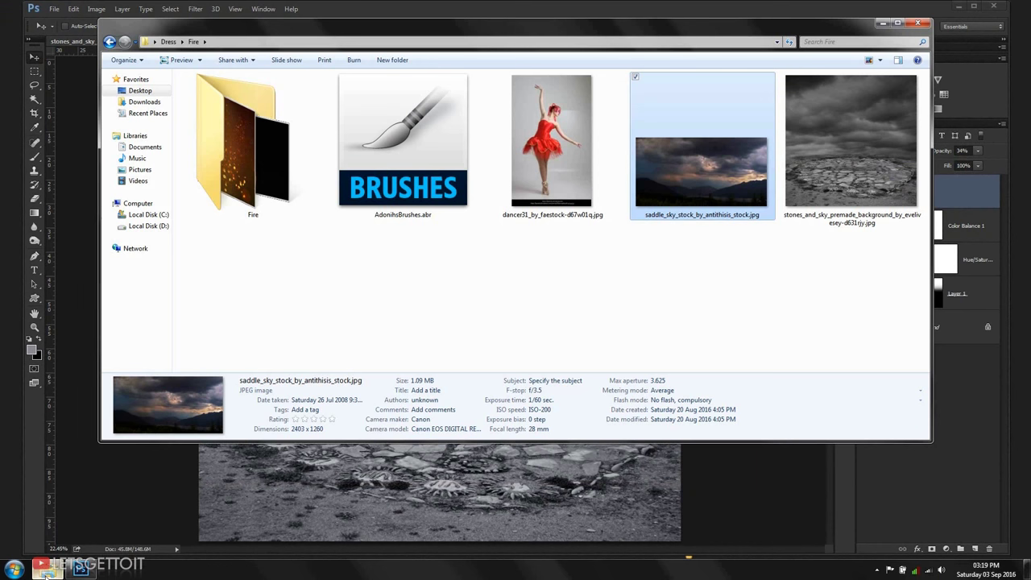
left_click(548, 187)
left_click_drag(522, 222, 30, 425)
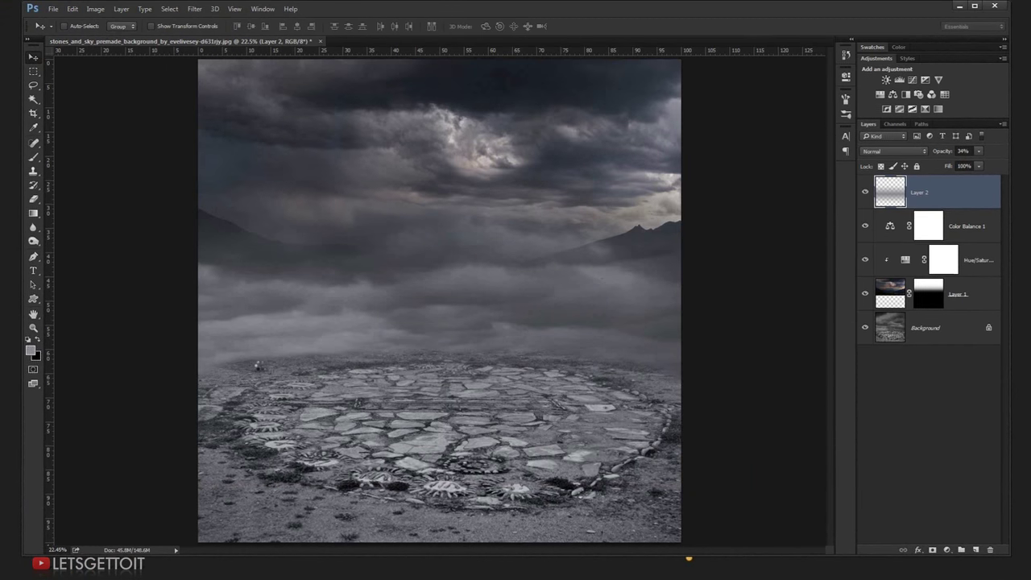
- Select the Pen tool and zoom in on the dancer's outstretched hand
scroll(413, 306, "up", 3)
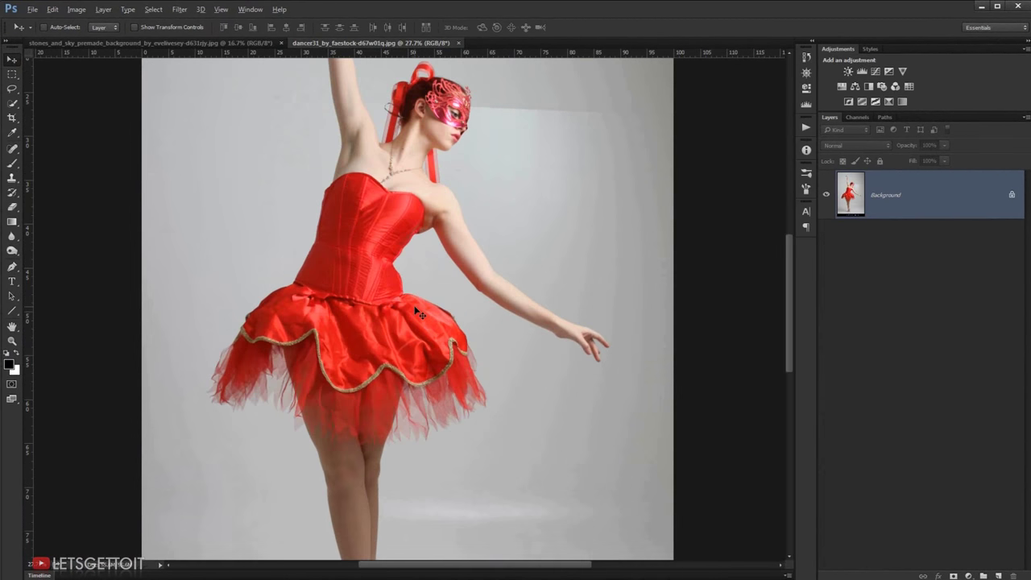
left_click_drag(406, 321, 361, 309)
scroll(361, 310, "up", 2)
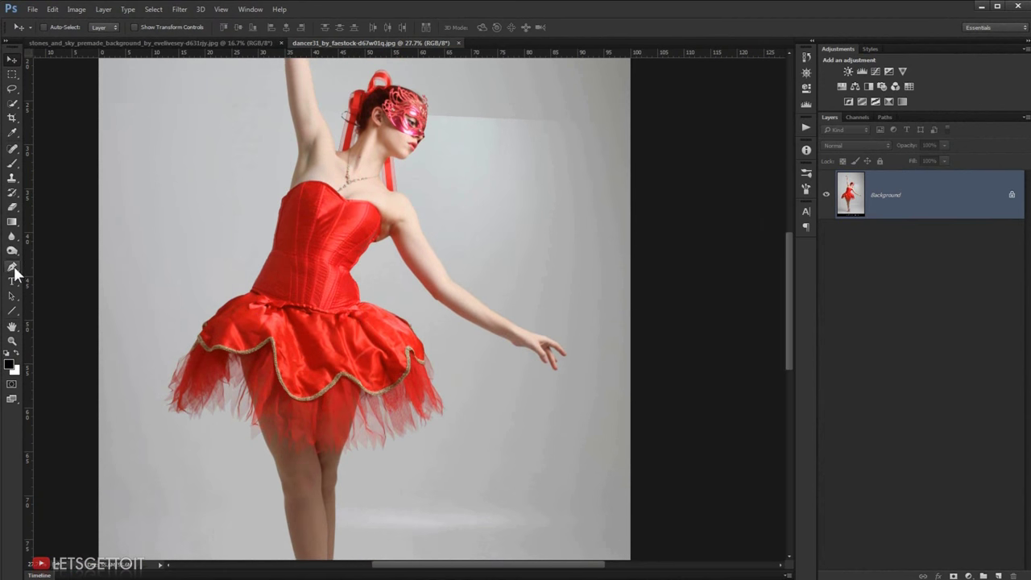
left_click(13, 266)
scroll(345, 390, "up", 2)
mouse_move(396, 438)
left_mouse_down()
mouse_move(272, 486)
mouse_move(331, 317)
left_mouse_up()
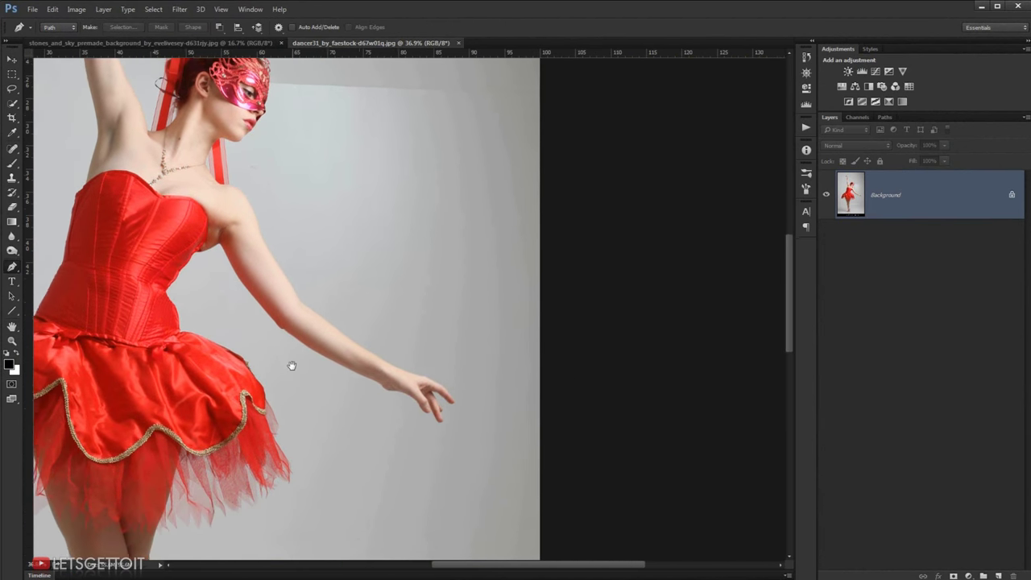
scroll(453, 379, "up", 2)
scroll(458, 415, "up", 3)
scroll(457, 415, "up", 2)
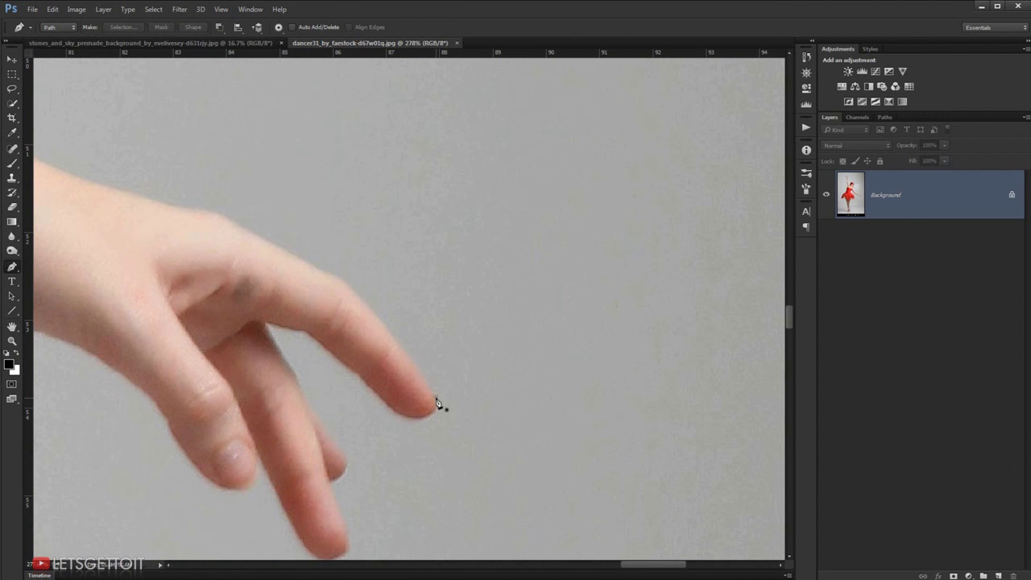
- Trace the pen path from the fingertip along the top edge of the hand
left_click(436, 398)
left_click(377, 318)
left_click(354, 292)
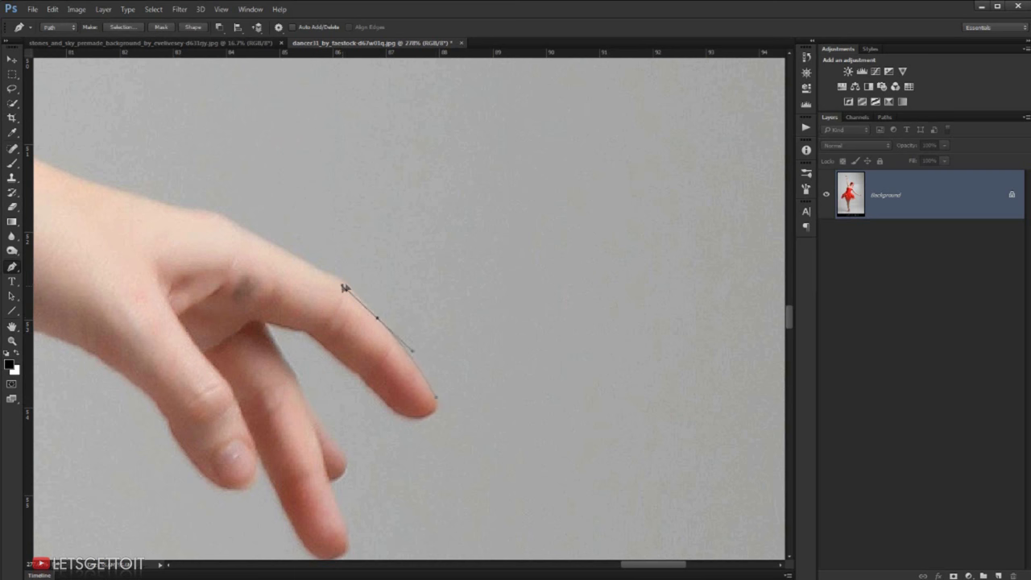
left_click(330, 272)
scroll(316, 273, "up", 2)
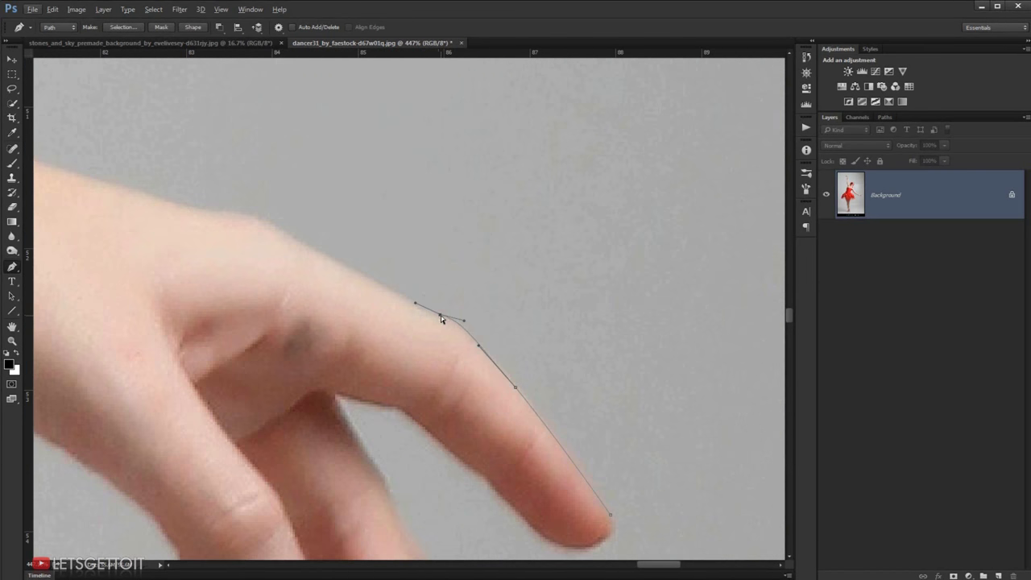
scroll(398, 300, "down", 1)
left_click_drag(397, 301, 441, 326)
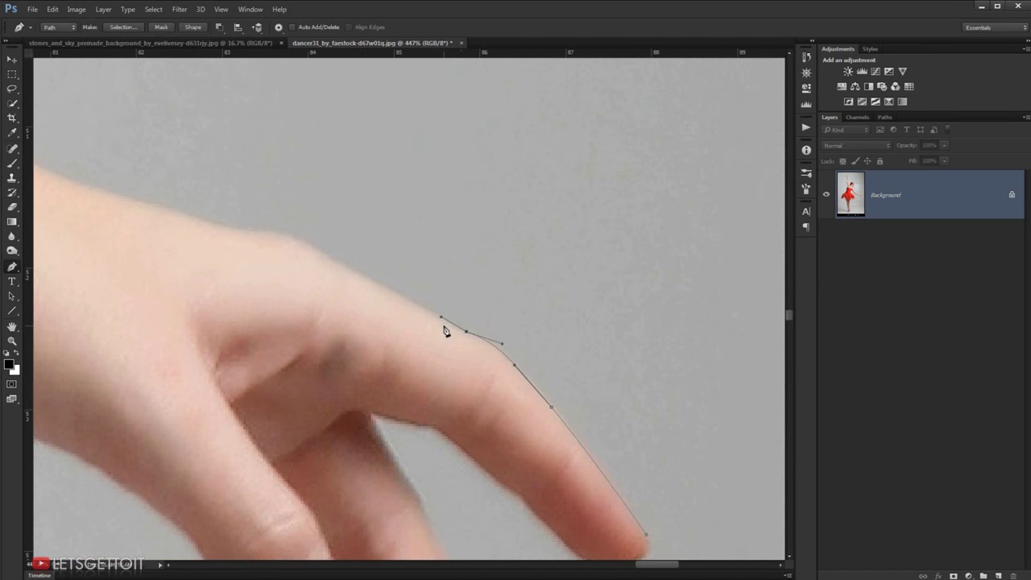
left_click(317, 251)
left_click(298, 246)
left_click(273, 244)
left_click(246, 245)
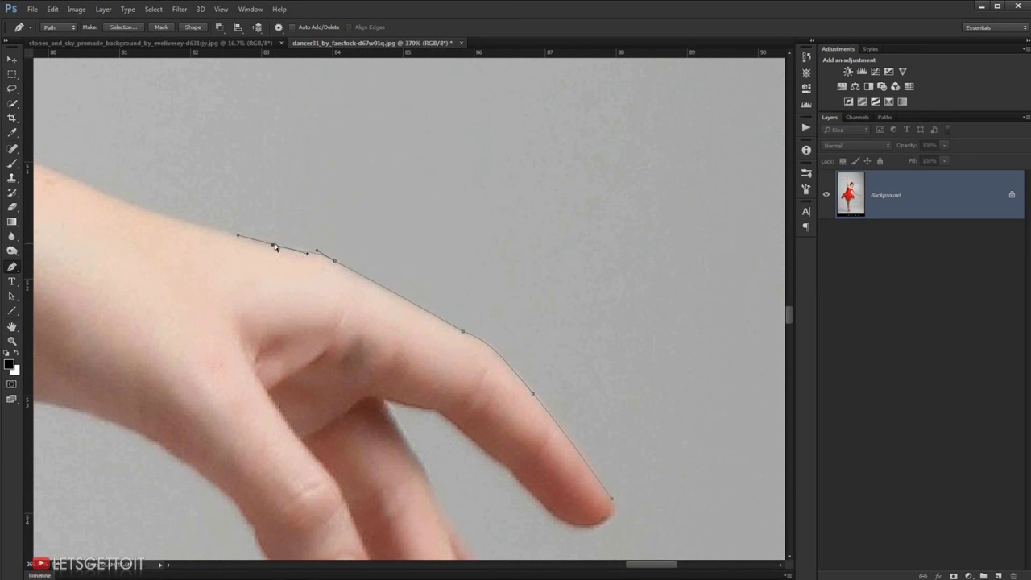
- Add curved anchors fitting the path around the wrist edge
left_click_drag(241, 242, 515, 291)
left_click_drag(275, 209, 323, 229)
mouse_move(254, 175)
left_mouse_down()
mouse_move(185, 114)
mouse_move(231, 163)
left_mouse_up()
mouse_move(300, 224)
left_mouse_down()
mouse_move(449, 274)
mouse_move(472, 301)
mouse_move(415, 276)
left_mouse_up()
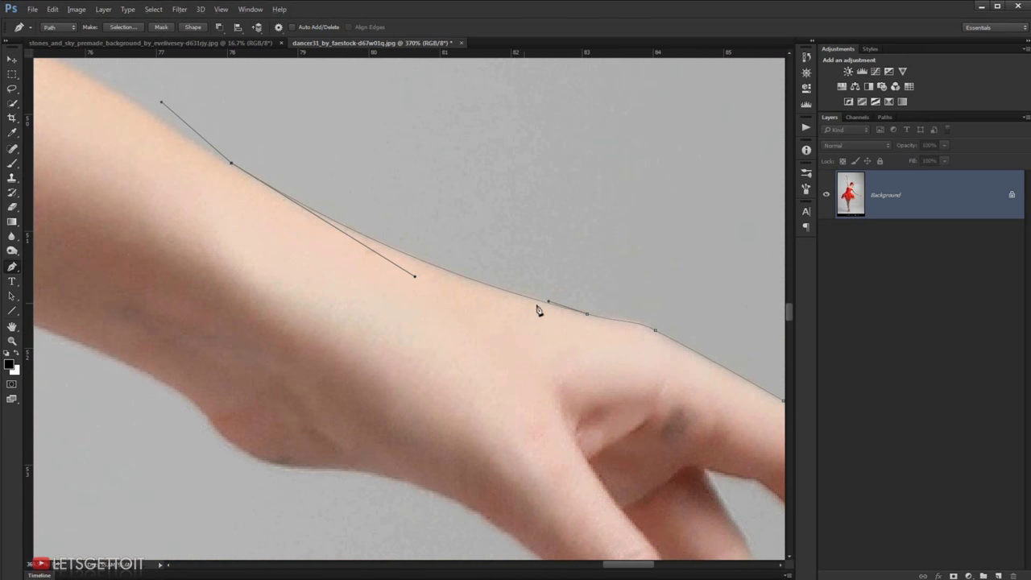
left_click_drag(548, 302, 515, 295)
mouse_move(238, 188)
left_mouse_down()
mouse_move(369, 278)
mouse_move(339, 239)
left_mouse_up()
left_click_drag(530, 361, 551, 367)
- Reshape the curves to hug the forearm and add an anchor higher up
scroll(276, 230, "down", 3)
scroll(298, 241, "up", 3)
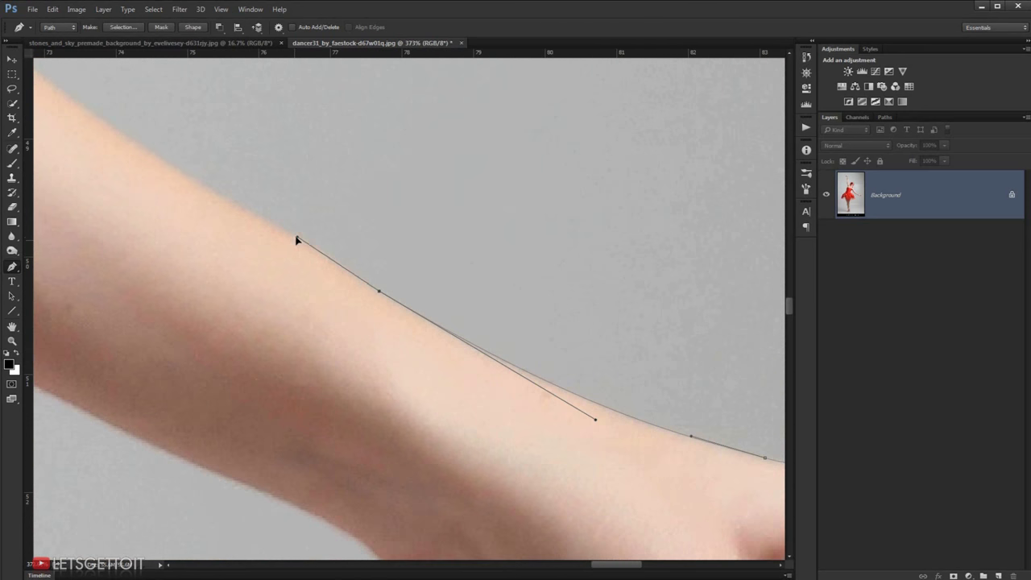
scroll(518, 333, "down", 3)
scroll(269, 189, "up", 2)
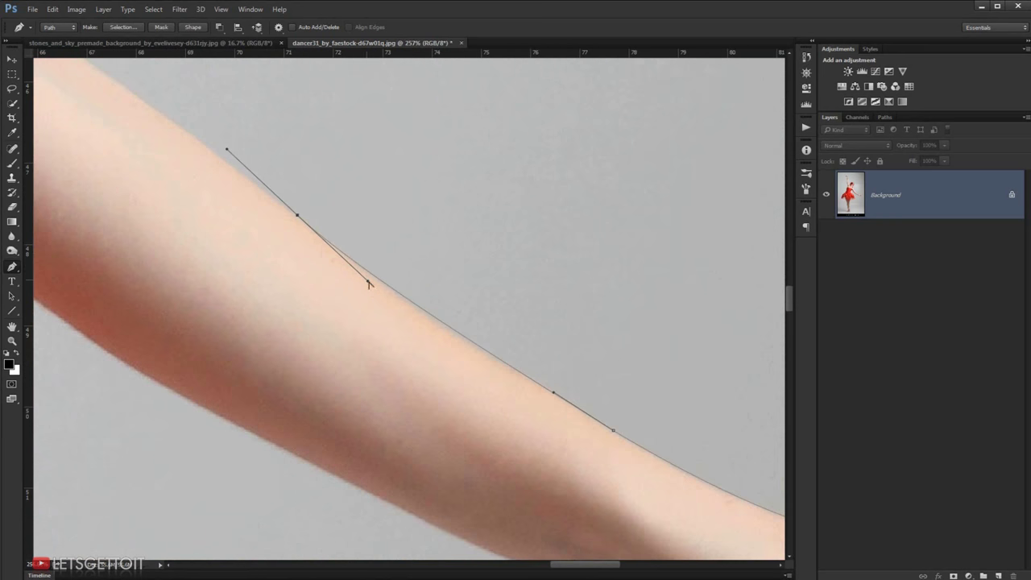
left_click_drag(368, 281, 436, 336)
left_click_drag(227, 149, 235, 164)
left_click_drag(299, 218, 233, 166)
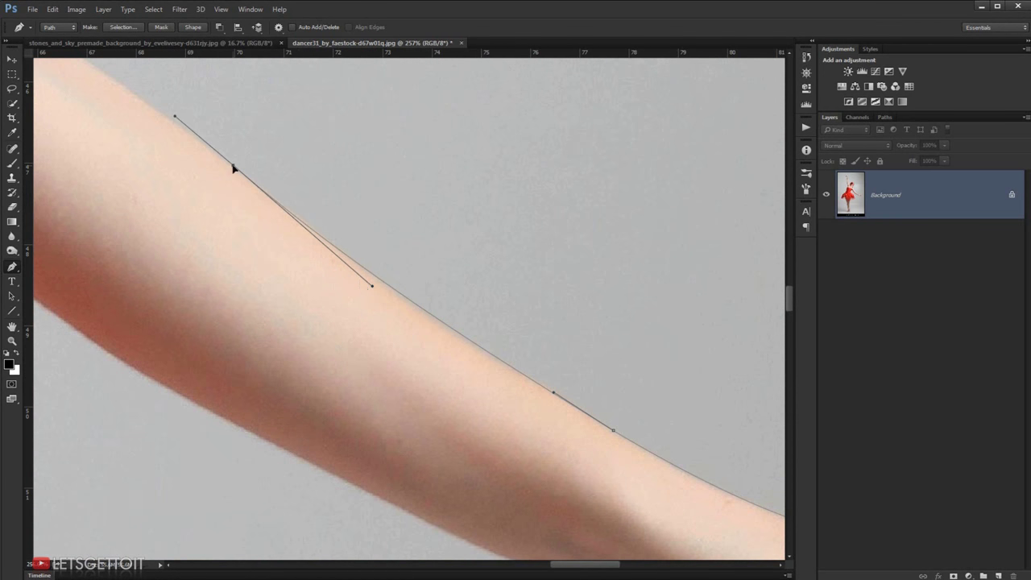
left_click_drag(373, 288, 471, 361)
scroll(542, 382, "down", 3)
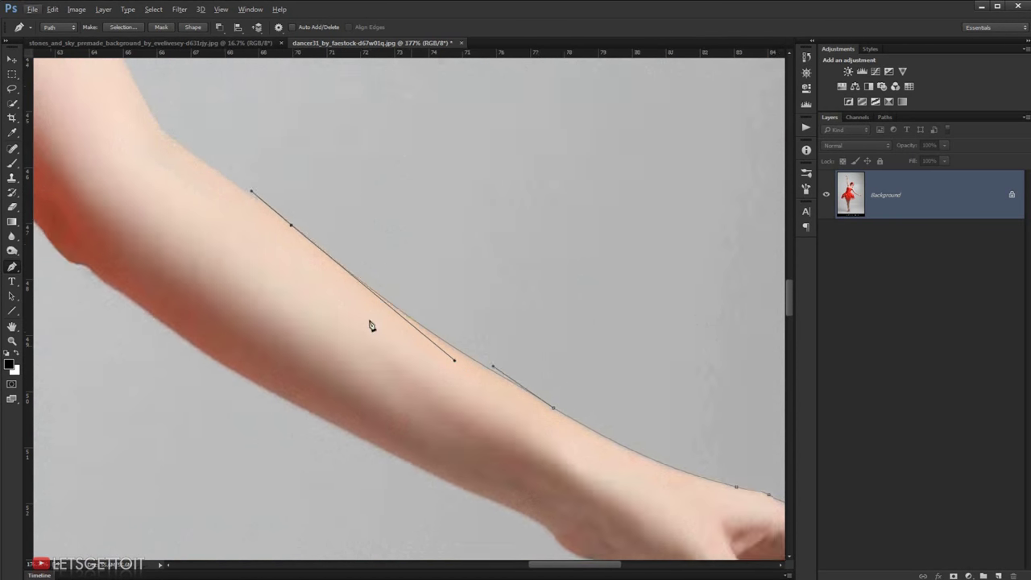
scroll(387, 288, "up", 3)
mouse_move(282, 216)
left_mouse_down()
mouse_move(252, 196)
mouse_move(361, 319)
left_mouse_up()
- Place a corner anchor at the elbow bend and fit it to the arm edge
scroll(249, 170, "up", 2)
mouse_move(256, 277)
left_mouse_down()
mouse_move(159, 137)
mouse_move(208, 166)
left_mouse_up()
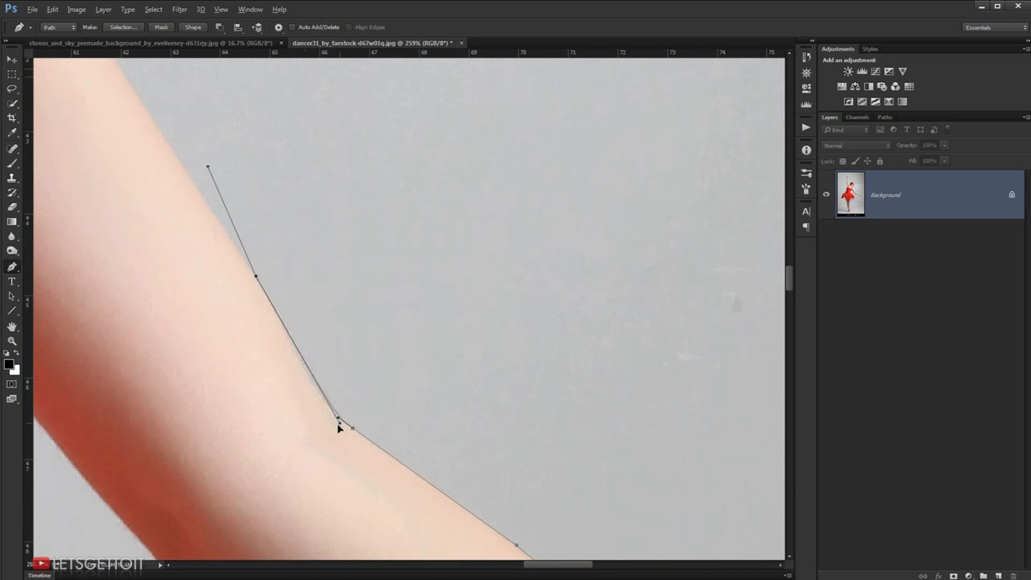
left_click_drag(257, 279, 221, 225)
mouse_move(293, 367)
left_mouse_down()
mouse_move(313, 381)
mouse_move(334, 428)
left_mouse_up()
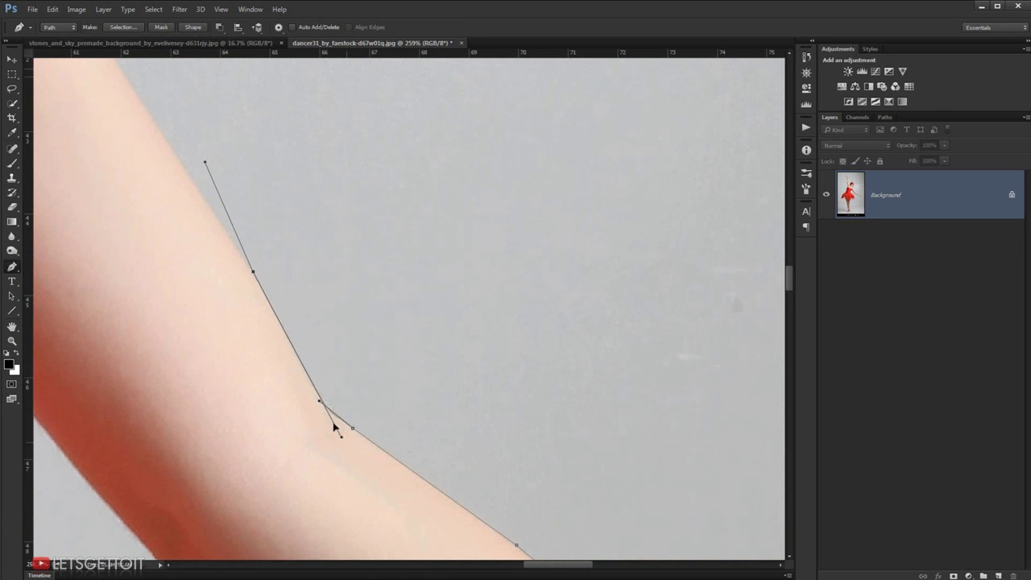
left_click_drag(204, 162, 218, 220)
left_click_drag(254, 276, 216, 226)
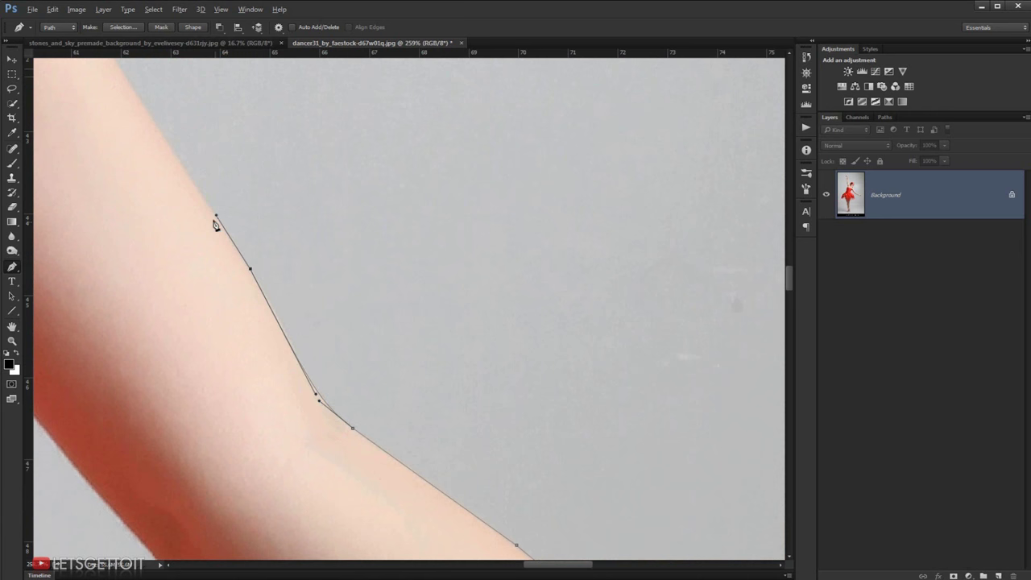
scroll(446, 416, "up", 2)
scroll(290, 258, "down", 3)
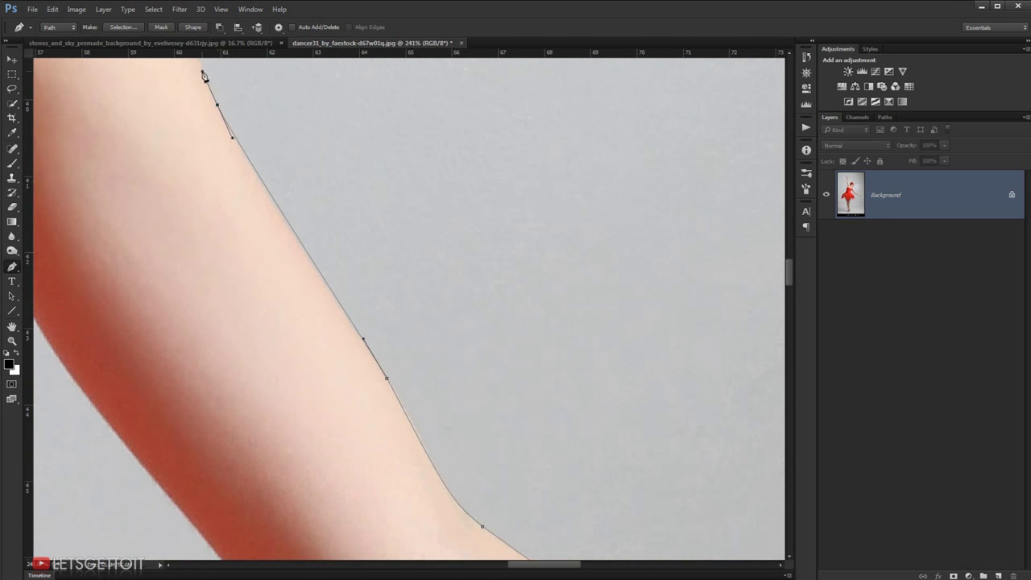
- Continue the path along the upper arm and curve it around the shoulder
left_click(286, 222)
scroll(304, 283, "up", 3)
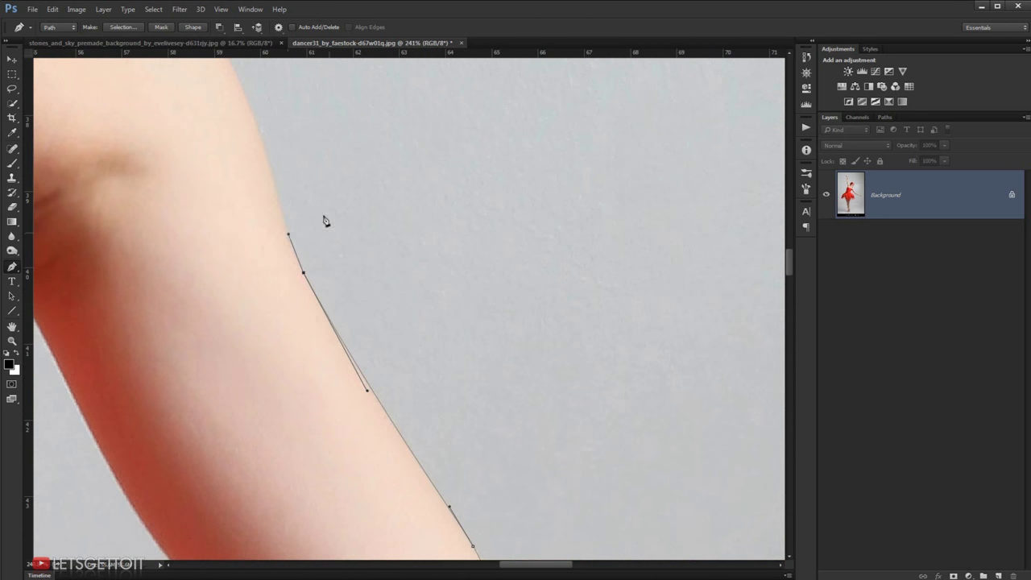
scroll(326, 220, "down", 2)
scroll(330, 334, "up", 4)
left_click_drag(208, 114, 171, 79)
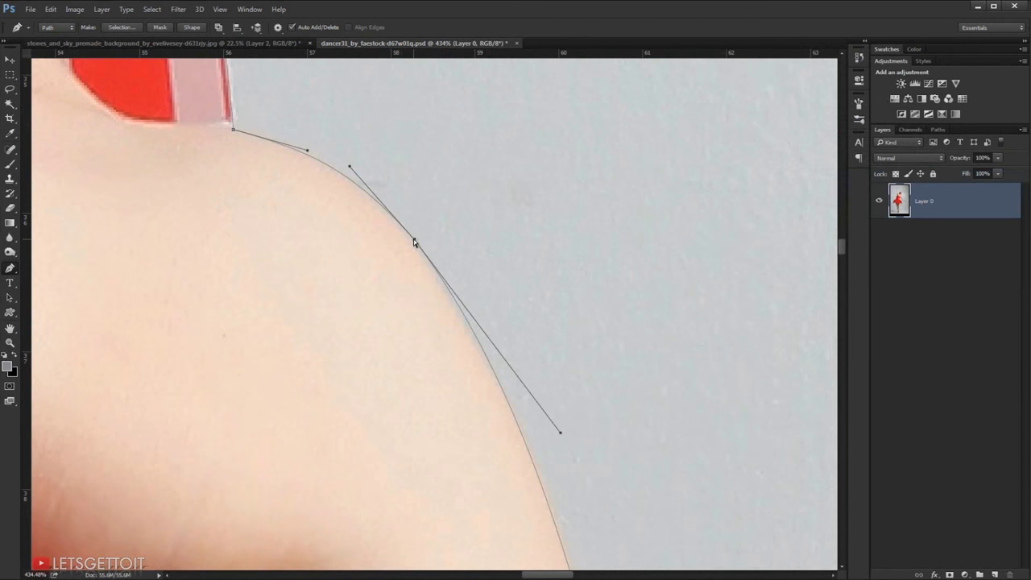
left_click_drag(414, 241, 411, 240)
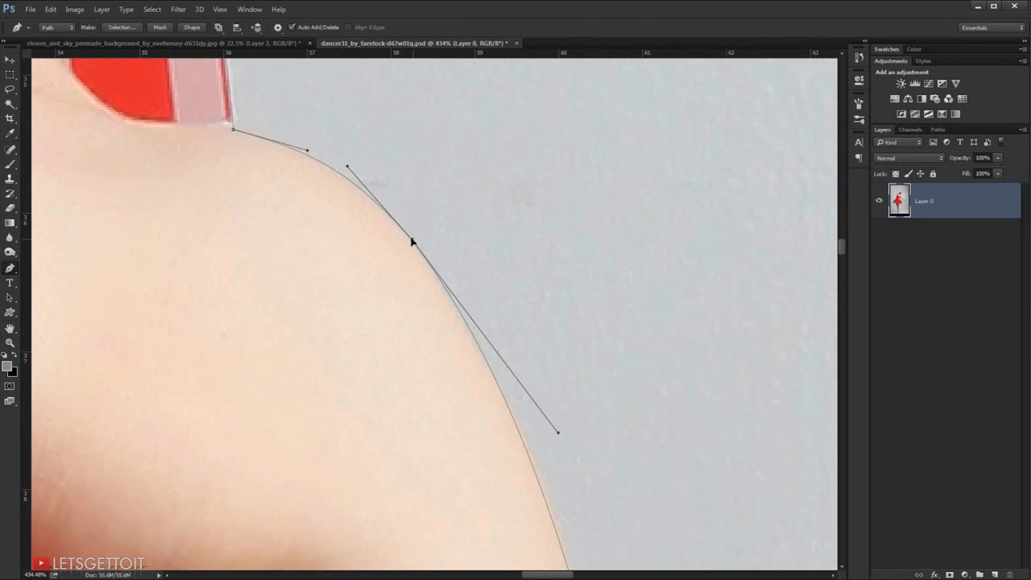
left_click_drag(557, 435, 569, 444)
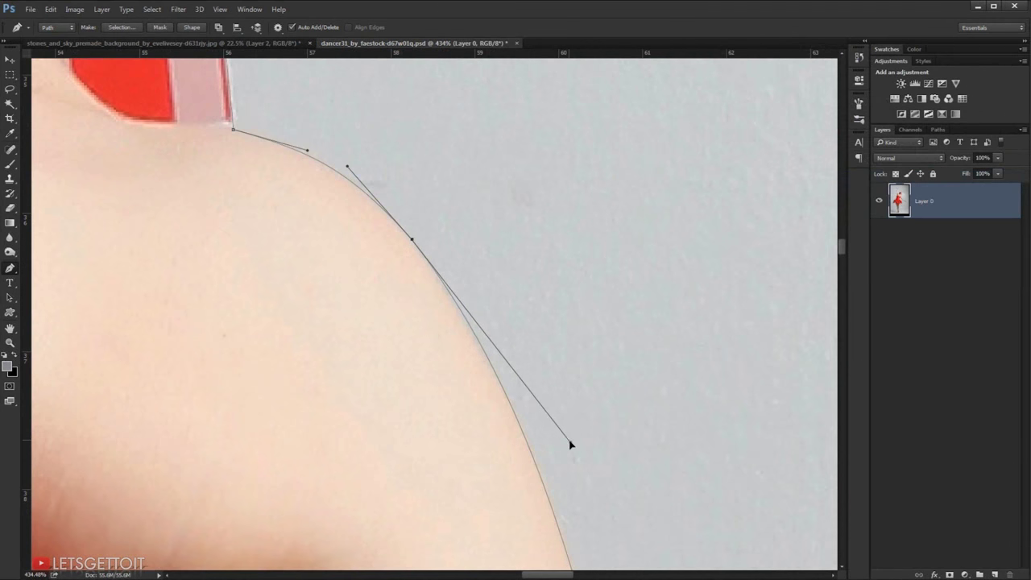
scroll(556, 419, "down", 3)
scroll(548, 393, "down", 3)
scroll(603, 479, "down", 2)
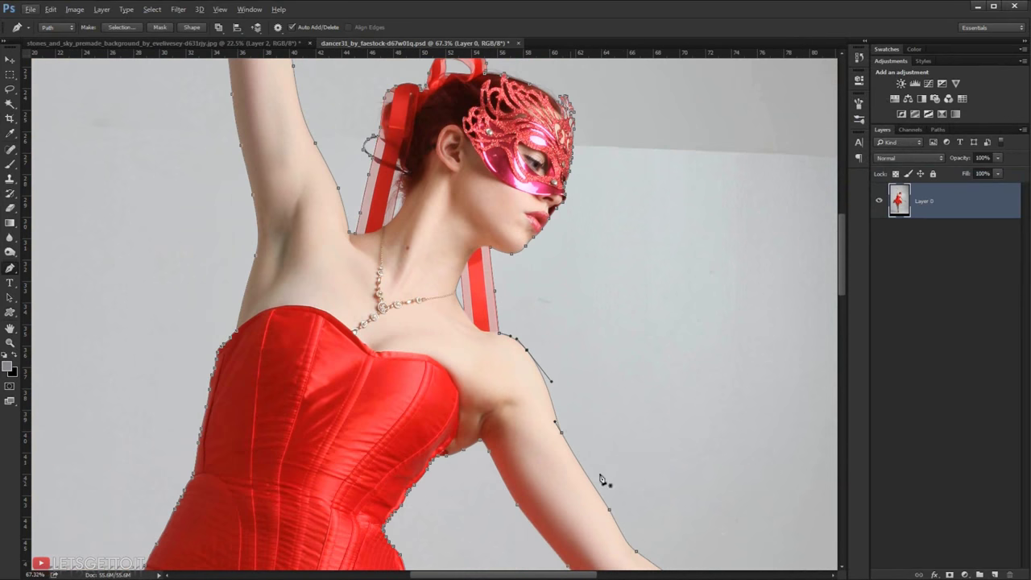
left_click_drag(604, 479, 496, 253)
scroll(495, 253, "down", 2)
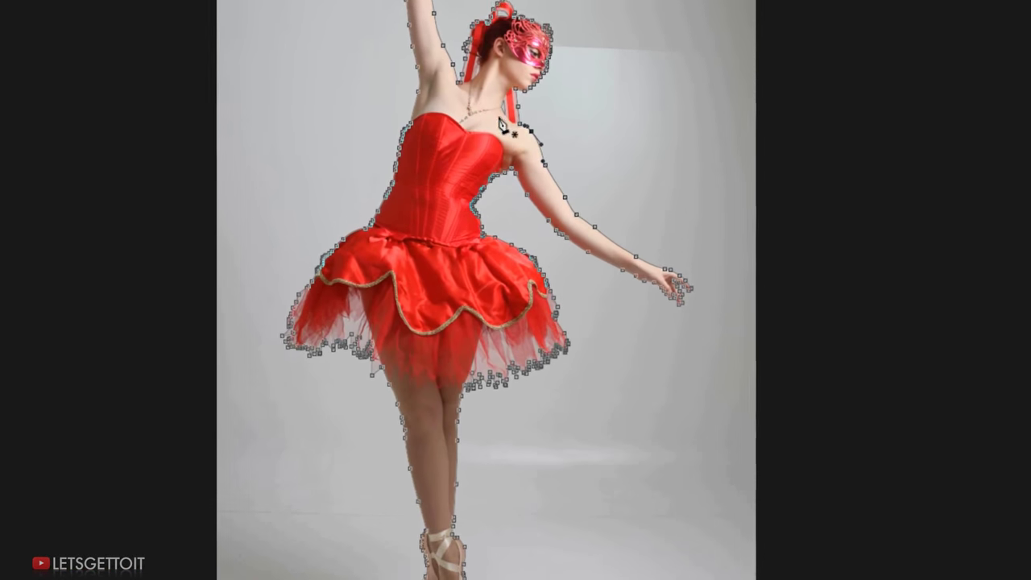
- Turn the dancer path into an unfeathered selection, invert it, and mask out the grey background
right_click(488, 94)
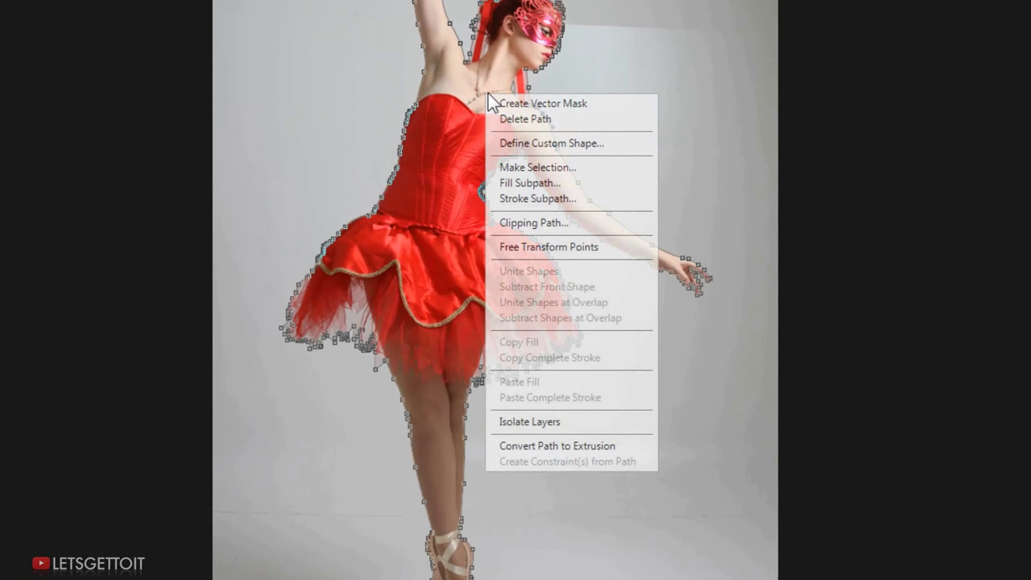
left_click(554, 172)
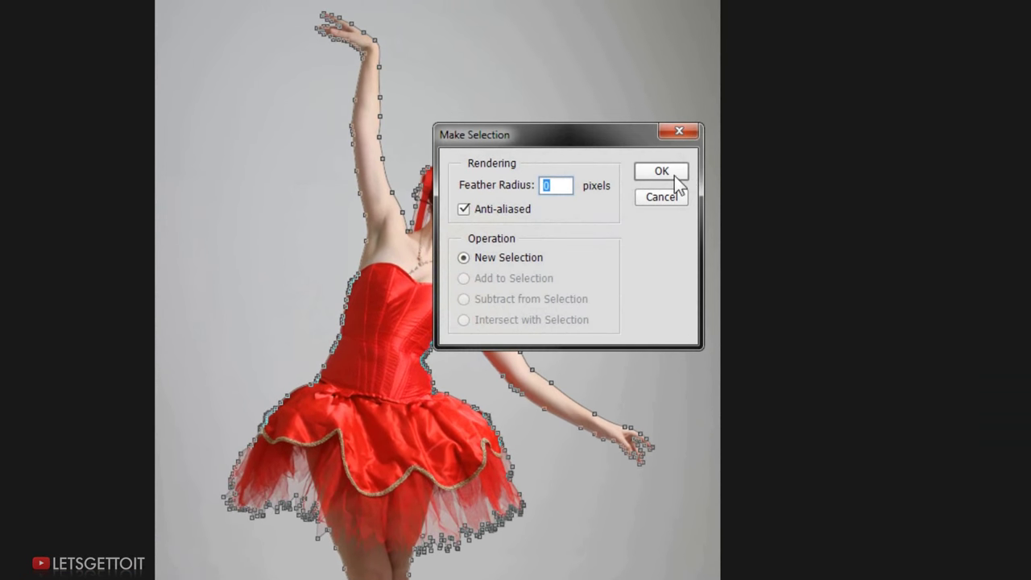
left_click(669, 173)
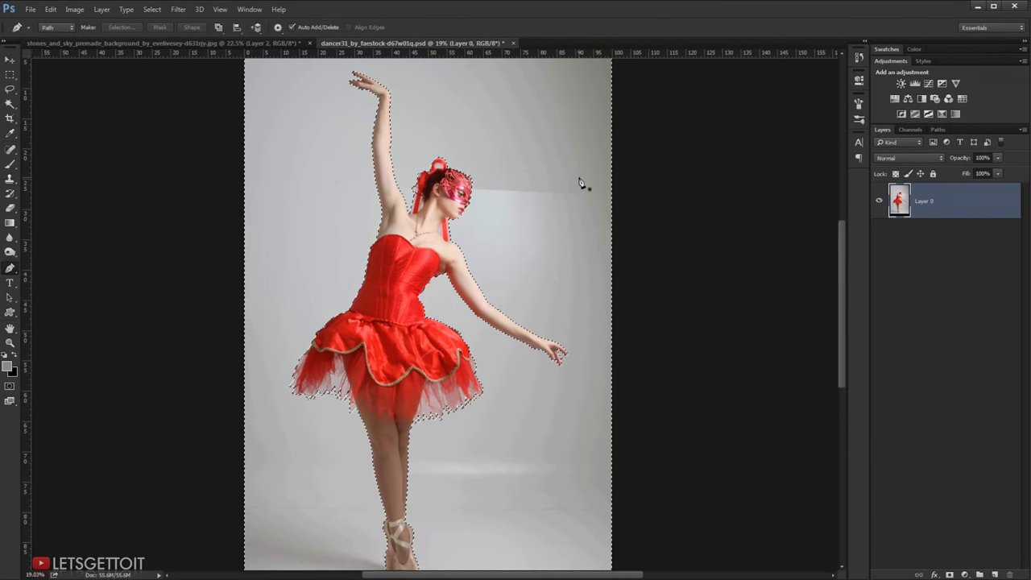
key("ctrl+shift+i")
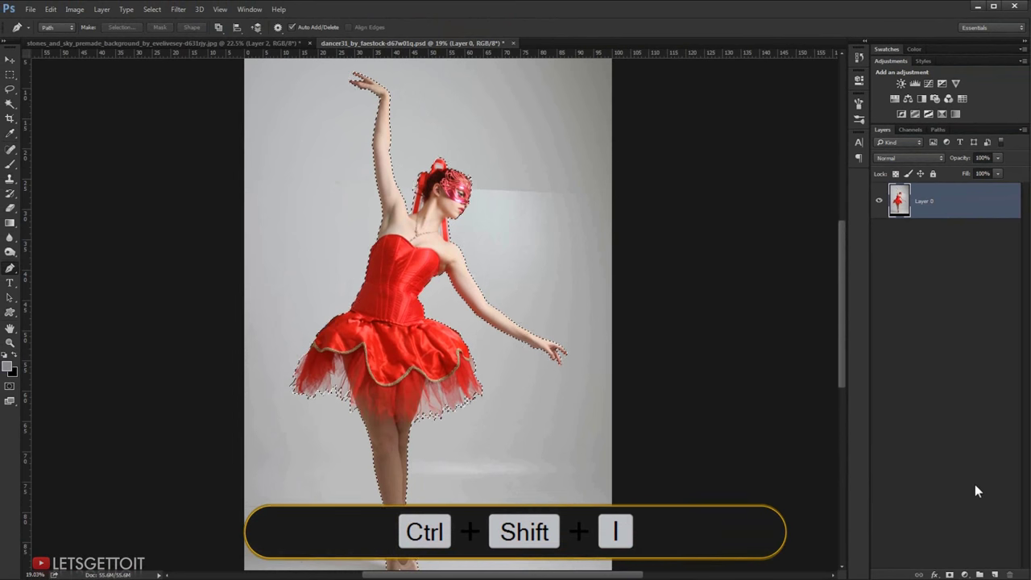
left_click(950, 575)
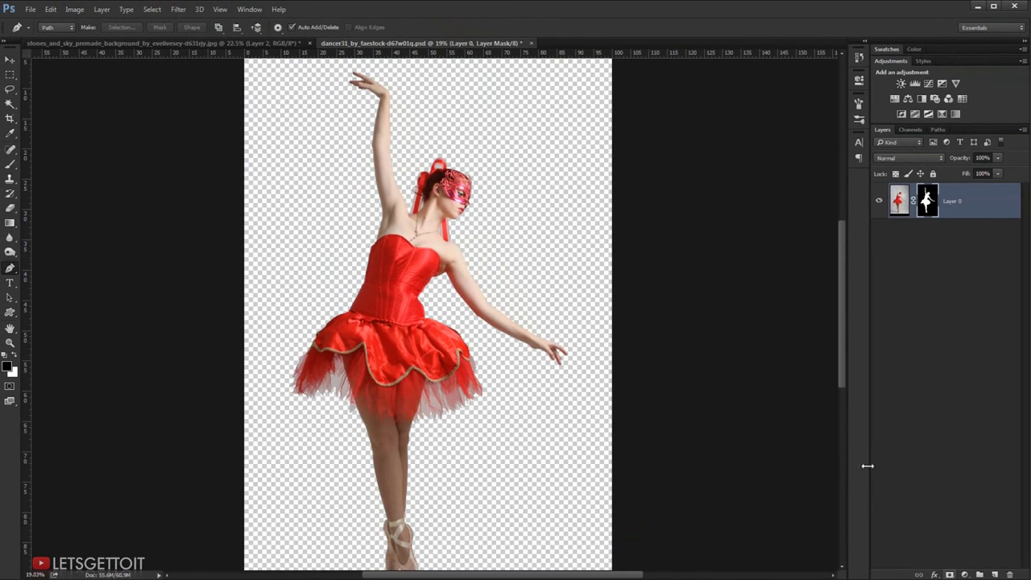
- Fit the image on screen, target the dancer layer, and drag it toward the stone-circle document
key("ctrl+0")
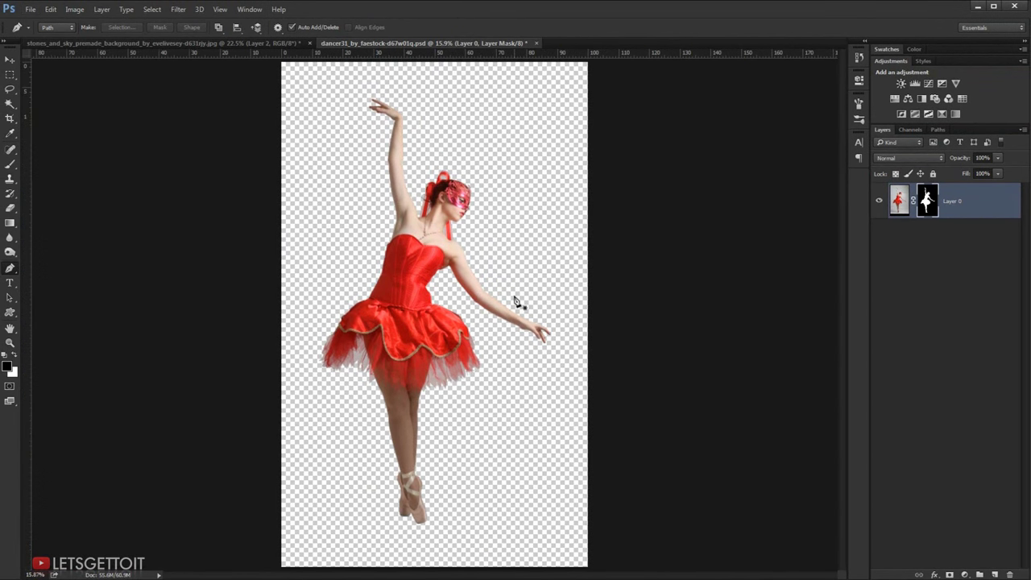
left_click(900, 201)
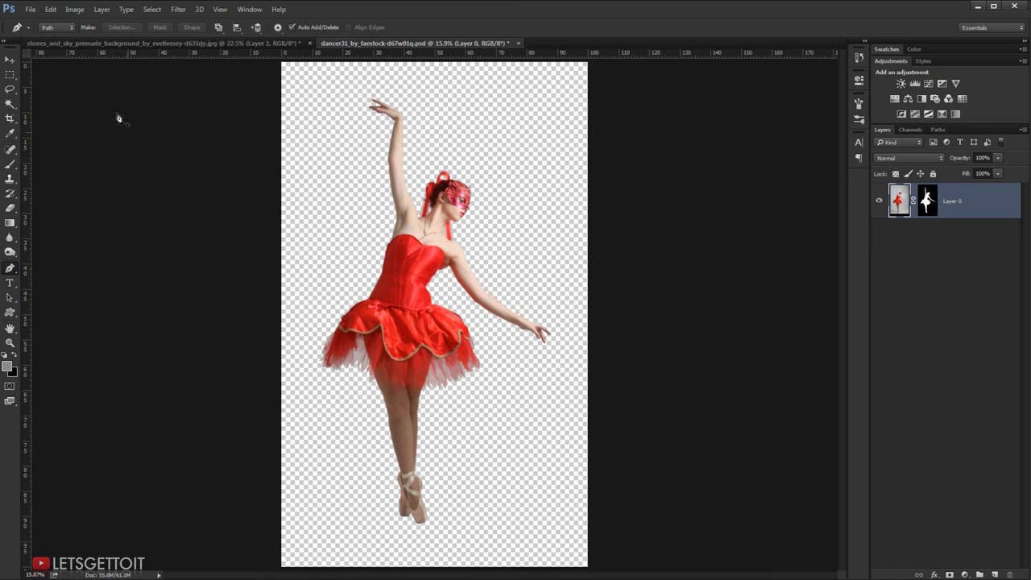
left_click(12, 61)
left_click_drag(333, 208, 214, 48)
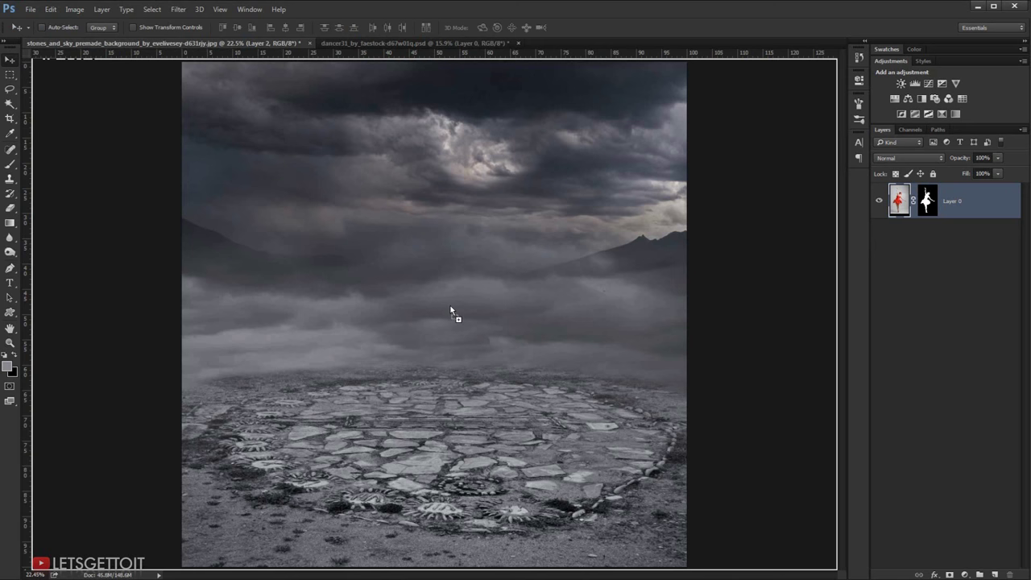
- Drop the dancer into the stone-circle scene as Layer 3 and apply its layer mask
left_click_drag(214, 49, 450, 305)
key("ctrl+minus")
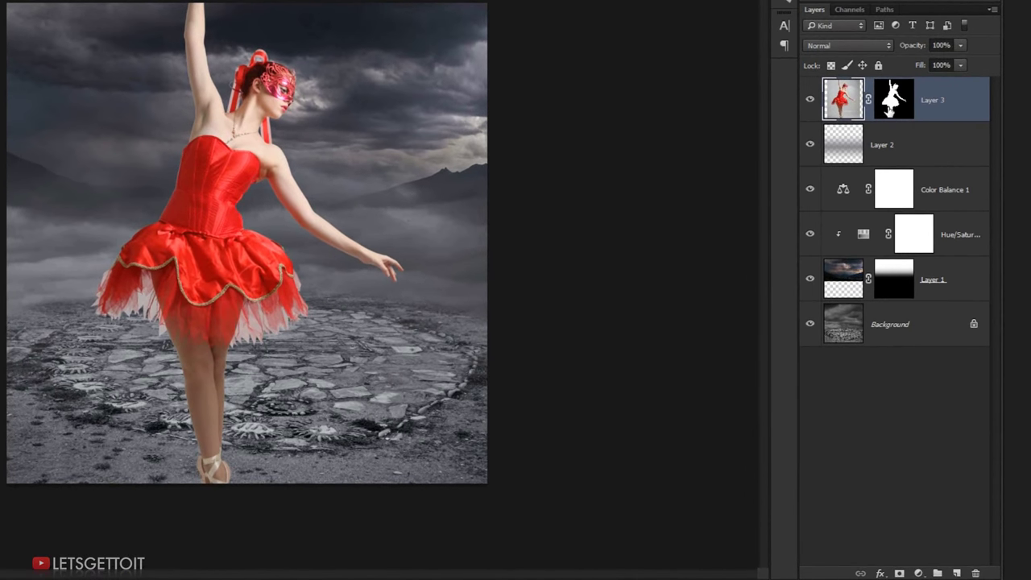
right_click(893, 110)
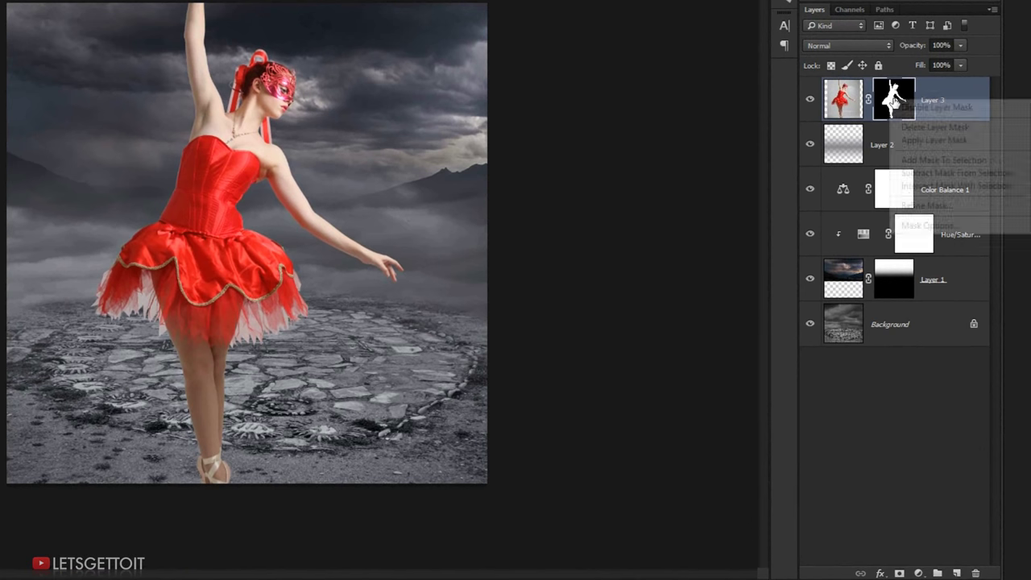
left_click(935, 142)
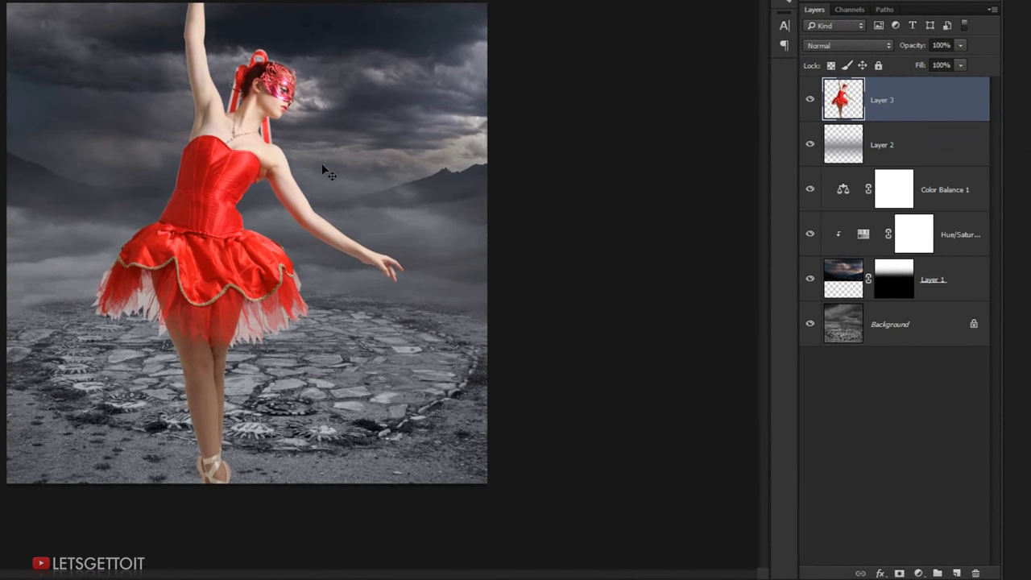
- Convert Layer 3 to a smart object
right_click(958, 96)
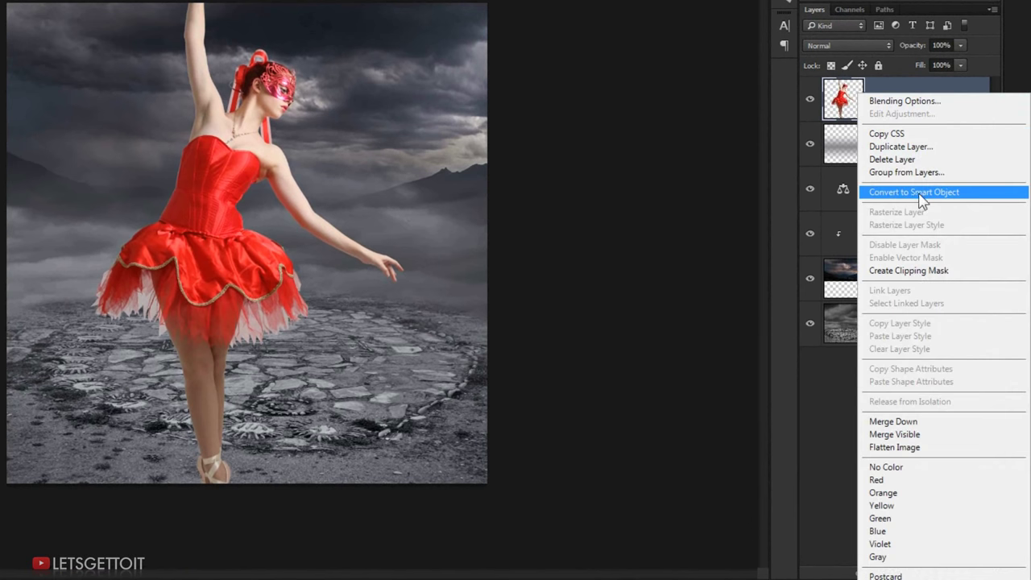
left_click(993, 195)
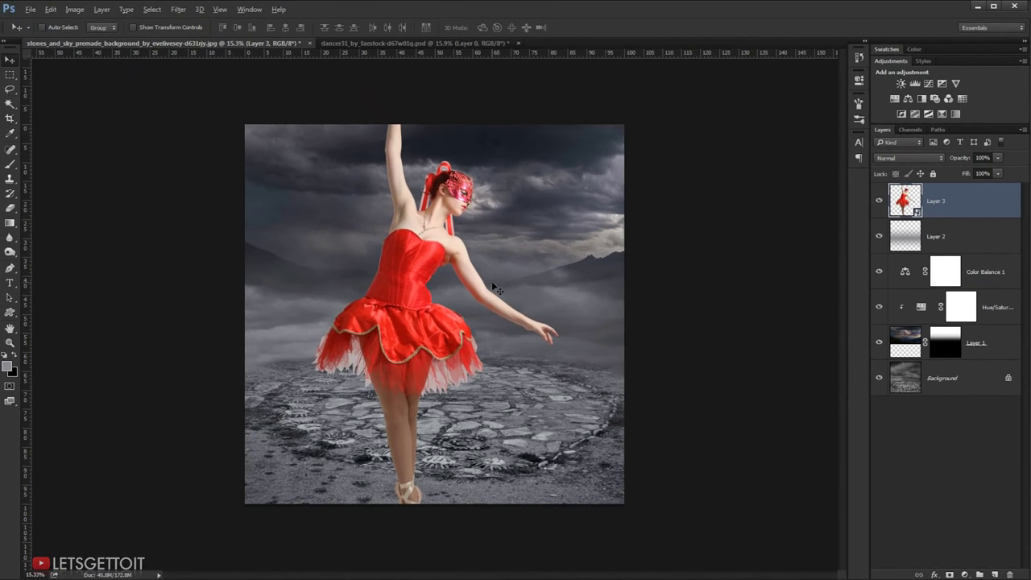
scroll(493, 286, "down", 1)
scroll(493, 284, "up", 5)
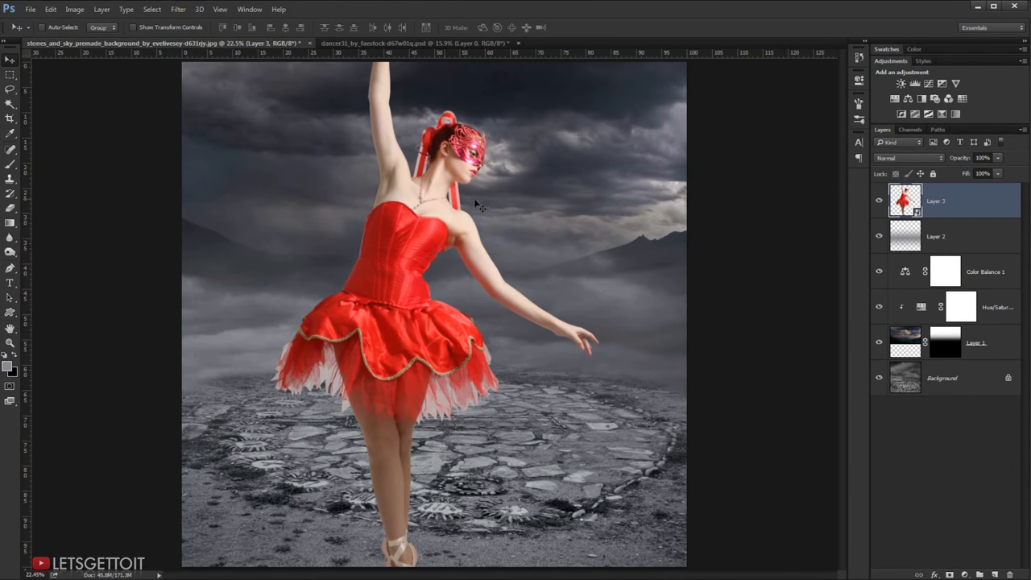
left_click(51, 9)
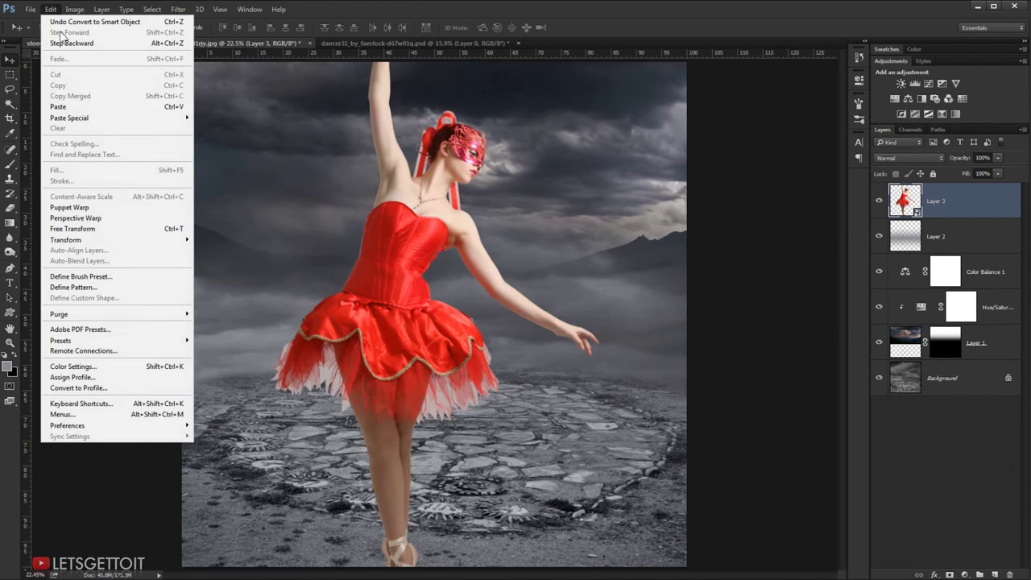
- Free-transform the dancer down to roughly 57% and move her onto the stone circle
left_click(105, 230)
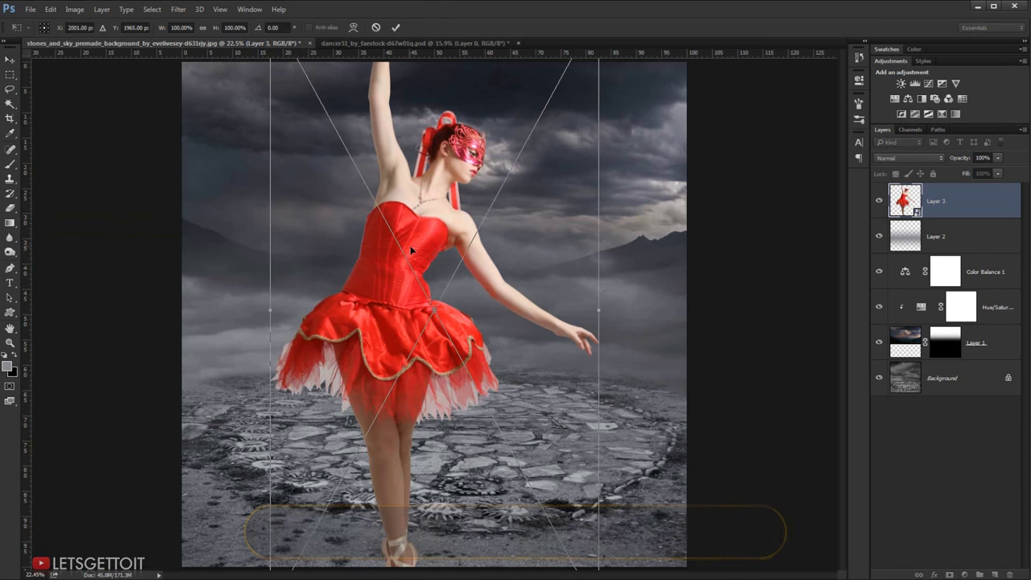
scroll(442, 238, "down", 2)
mouse_move(527, 137)
left_mouse_down()
mouse_move(502, 189)
mouse_move(470, 203)
left_mouse_up()
scroll(436, 322, "up", 3)
scroll(429, 449, "up", 2)
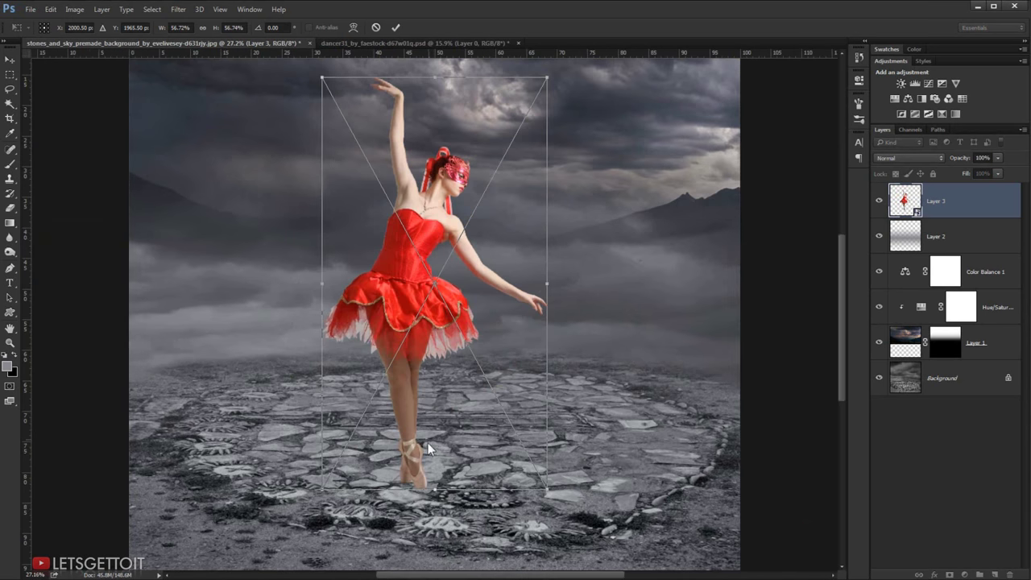
left_click_drag(429, 460, 435, 456)
- Scale the dancer further to about 49.5% and commit the transform
scroll(435, 455, "down", 1)
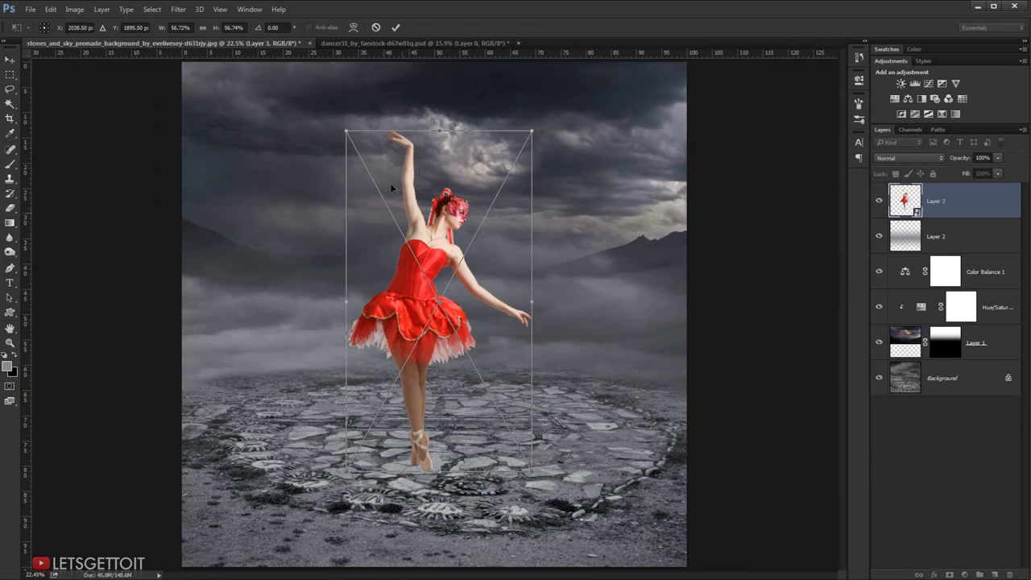
left_click_drag(345, 132, 361, 164)
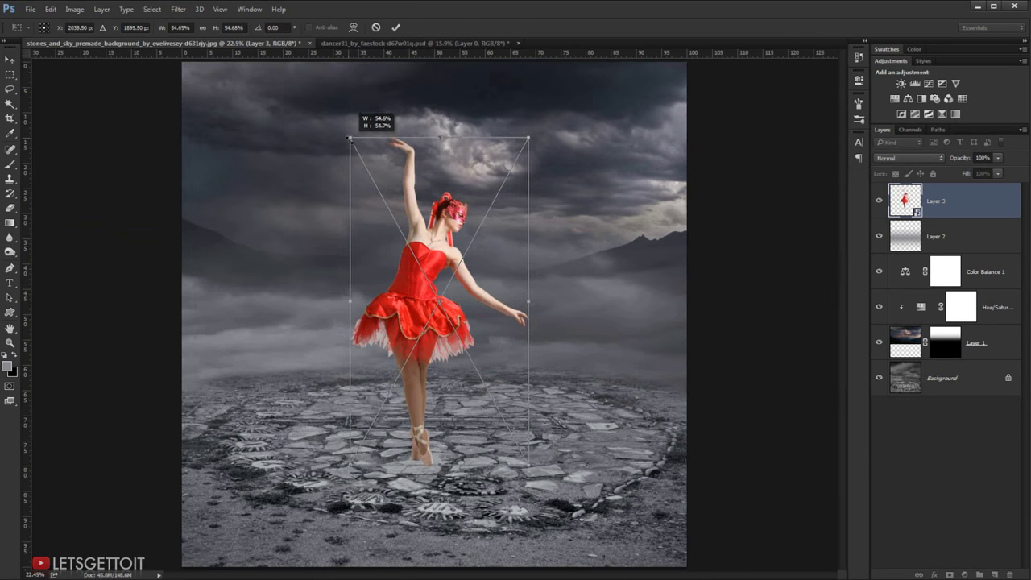
scroll(463, 362, "up", 2)
scroll(493, 394, "down", 1)
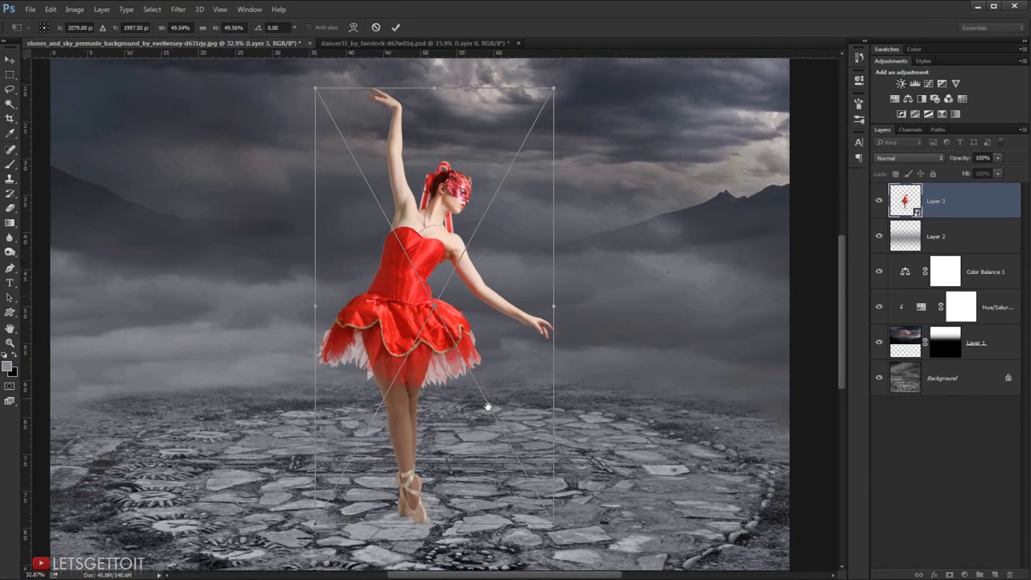
scroll(487, 407, "down", 1)
scroll(468, 435, "down", 1)
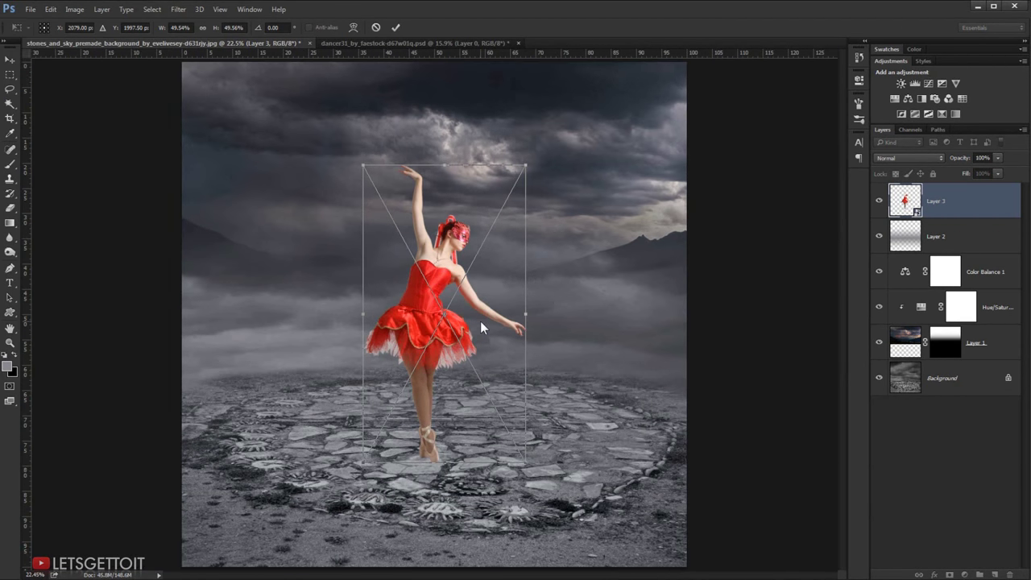
key("Return")
- Select the dancer's Layer 3 and rename it Model
scroll(481, 325, "down", 1)
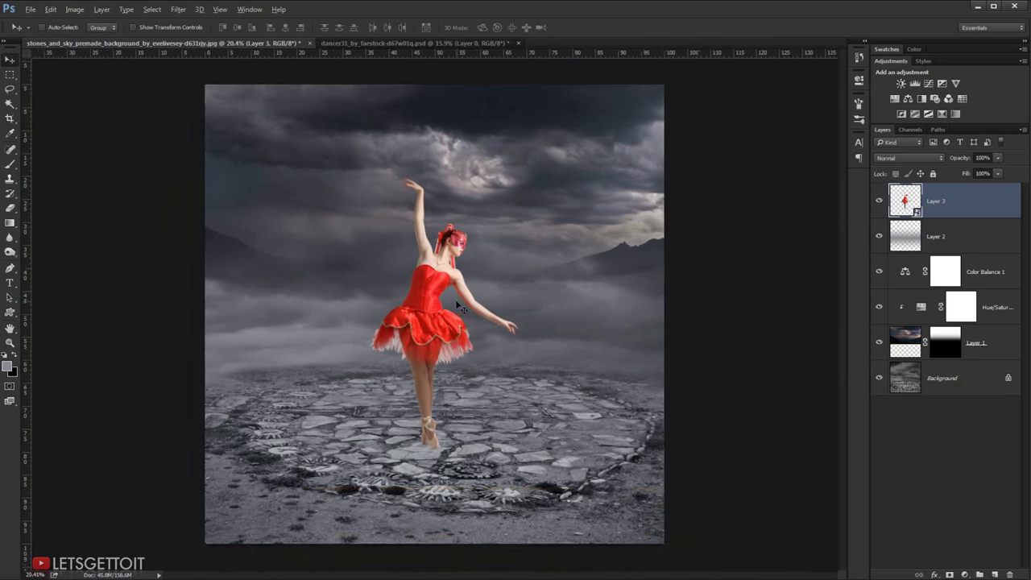
scroll(481, 324, "down", 1)
left_click(879, 200)
scroll(414, 361, "up", 1)
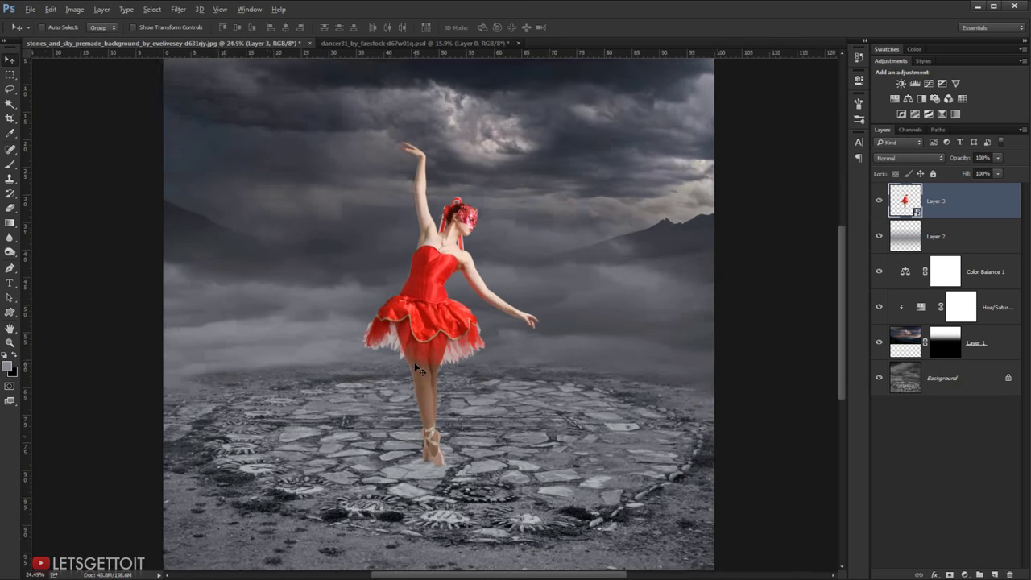
scroll(650, 311, "up", 1)
double_click(937, 203)
type("Model")
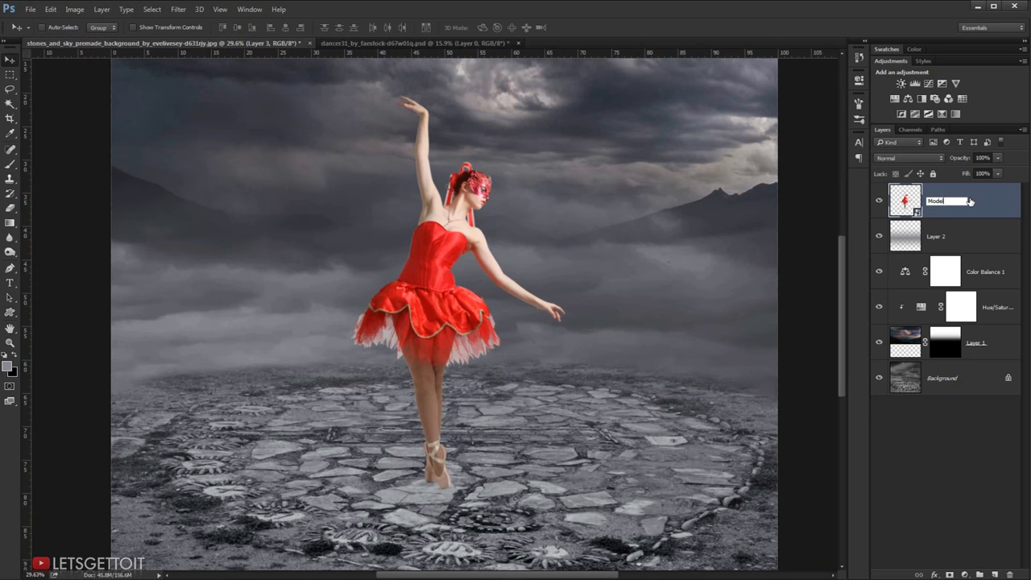
key("Return")
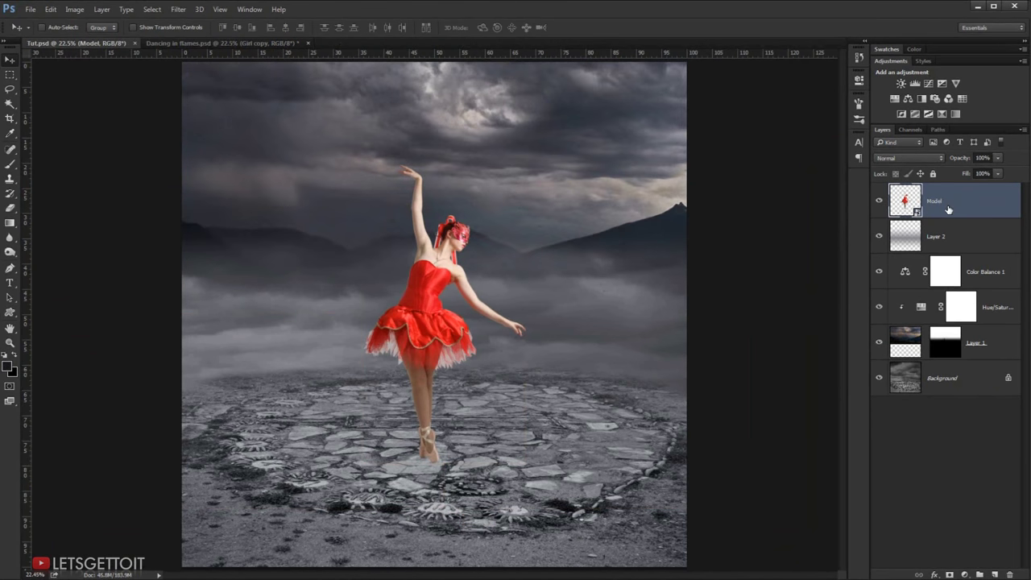
- Add a white layer mask to Model and set up a smaller black brush
left_click(950, 574)
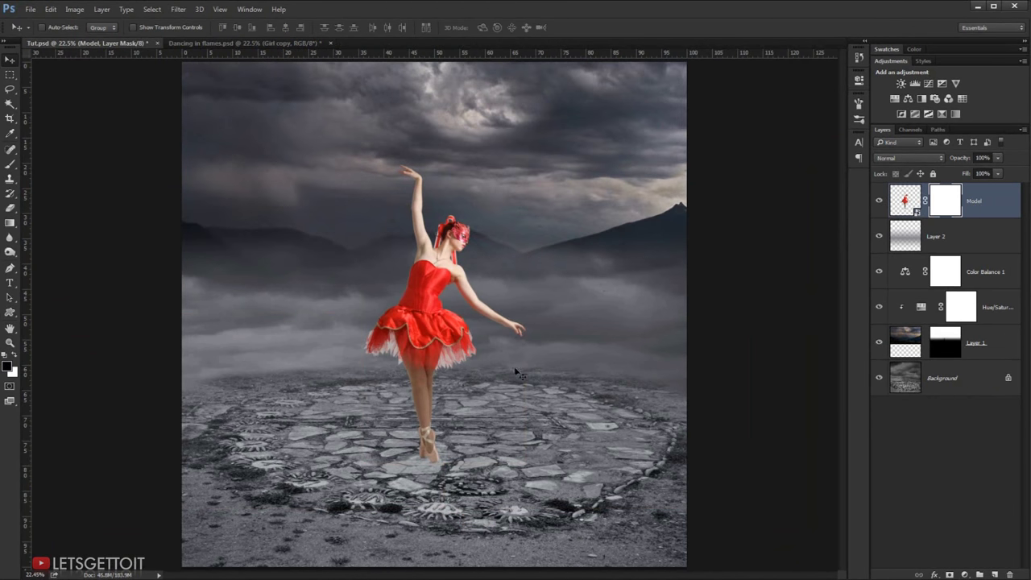
left_click(9, 164)
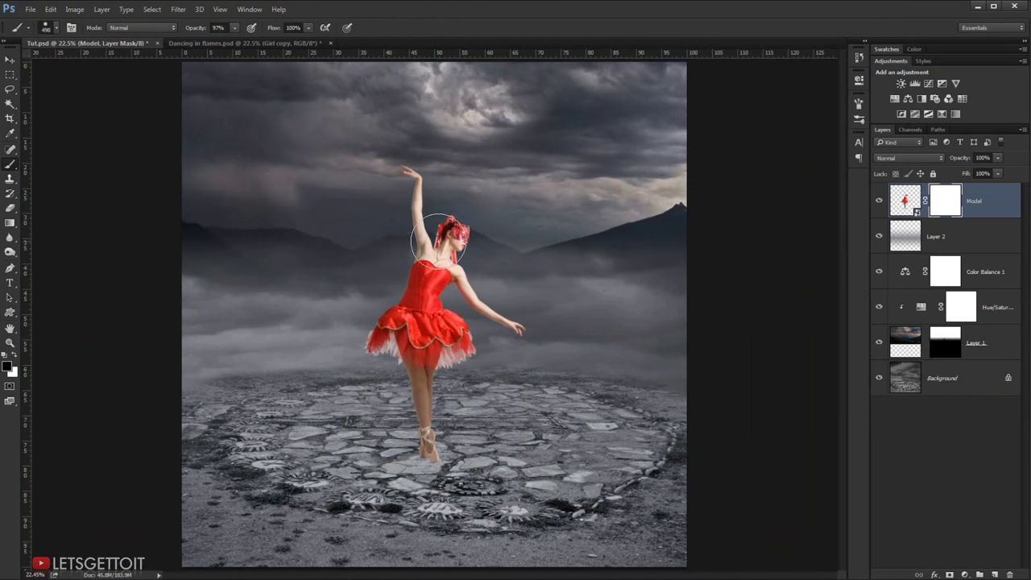
left_click_drag(445, 245, 442, 246)
scroll(392, 366, "up", 5)
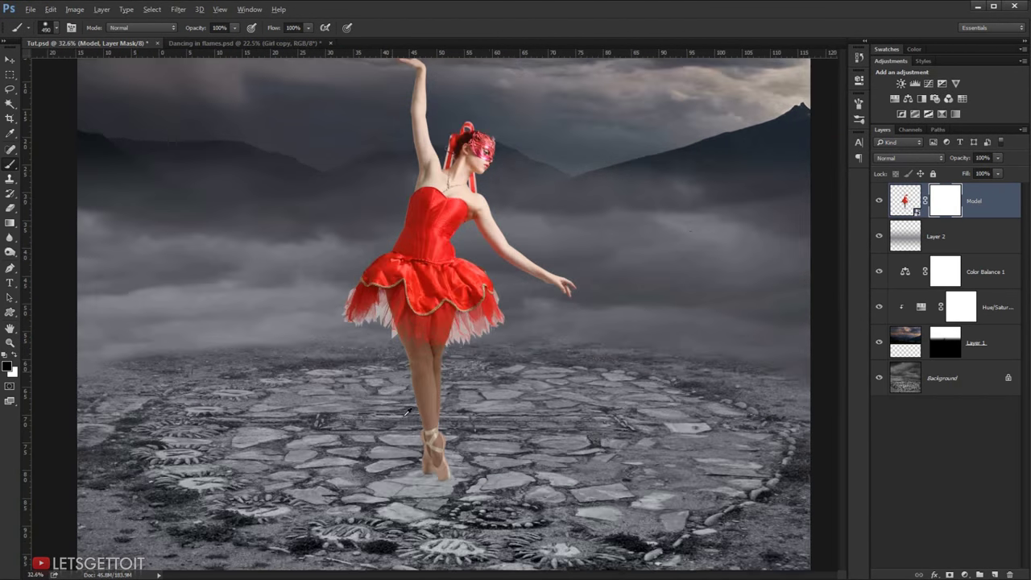
key("ctrl+r")
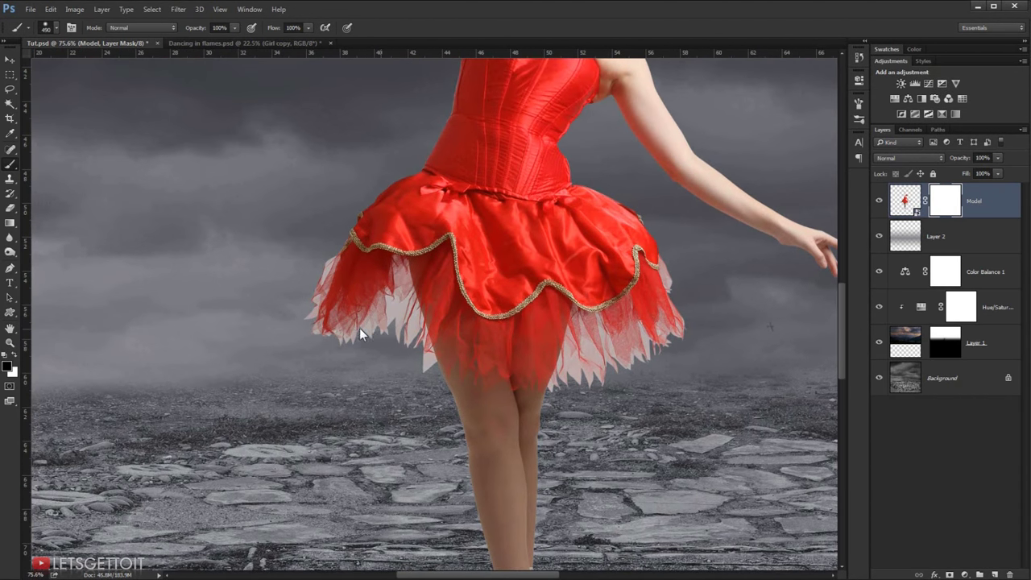
mouse_move(380, 322)
left_mouse_down()
mouse_move(356, 359)
mouse_move(326, 361)
left_mouse_up()
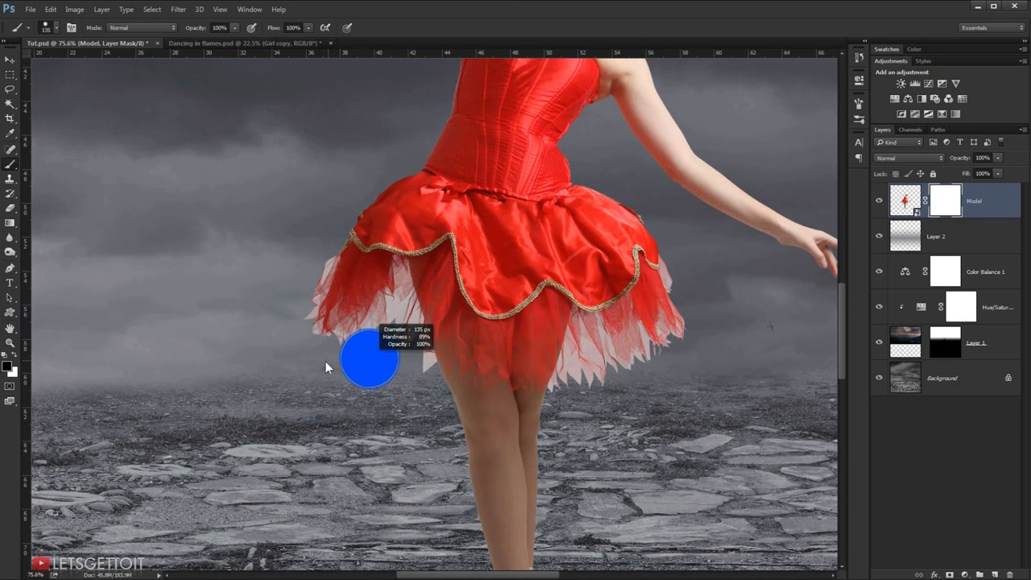
- Paint black on the mask to hide the white tulle along the skirt's edges
scroll(368, 245, "up", 3)
mouse_move(280, 265)
left_mouse_down()
mouse_move(334, 362)
mouse_move(276, 414)
mouse_move(428, 407)
mouse_move(508, 484)
mouse_move(428, 261)
mouse_move(451, 302)
mouse_move(440, 375)
mouse_move(388, 163)
mouse_move(389, 311)
mouse_move(433, 419)
mouse_move(281, 299)
left_mouse_up()
scroll(508, 483, "up", 3)
scroll(389, 311, "down", 2)
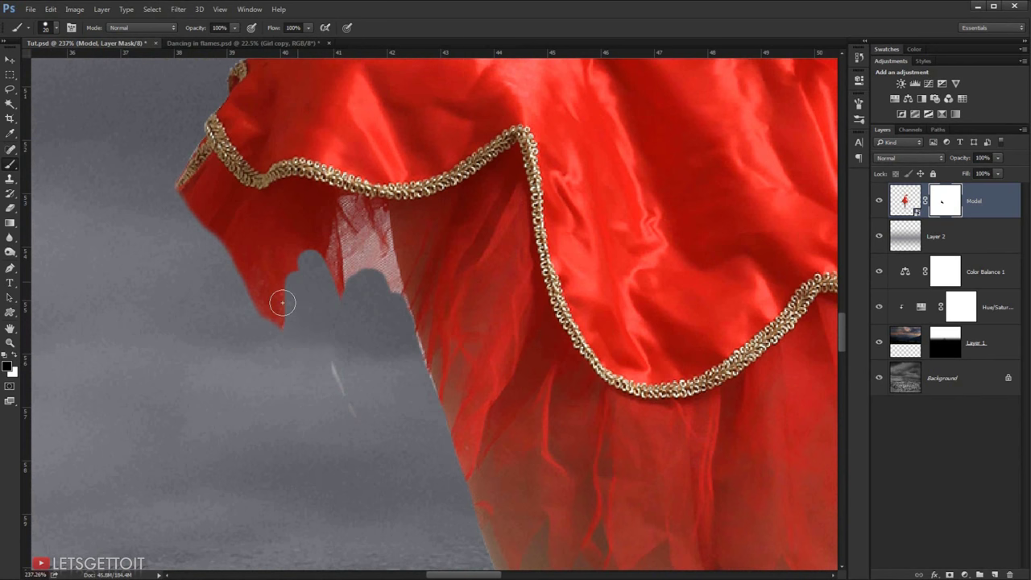
scroll(281, 299, "down", 2)
mouse_move(341, 376)
left_mouse_down()
mouse_move(346, 281)
mouse_move(379, 367)
mouse_move(253, 281)
mouse_move(281, 265)
mouse_move(293, 299)
left_mouse_up()
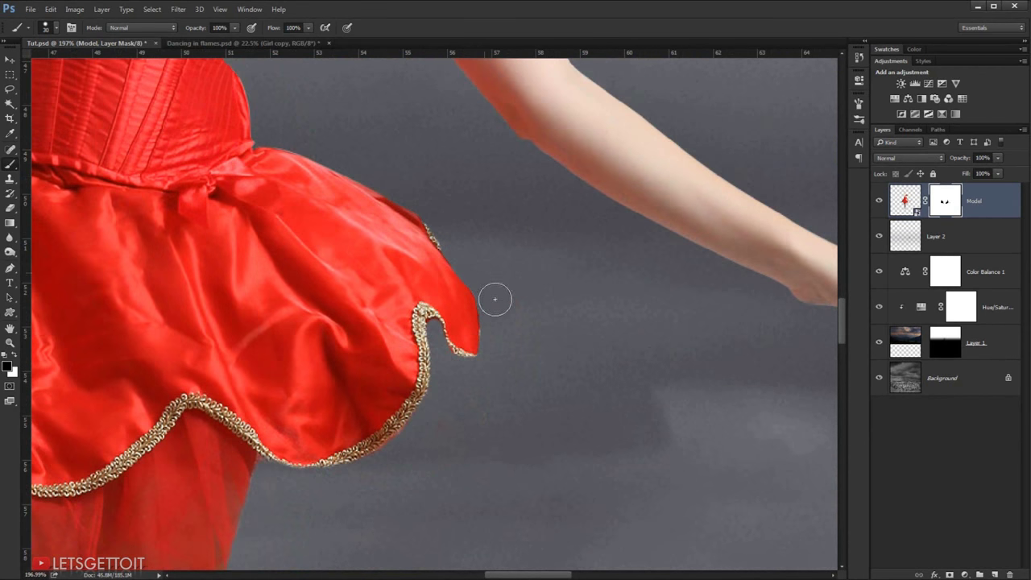
key("ctrl+0")
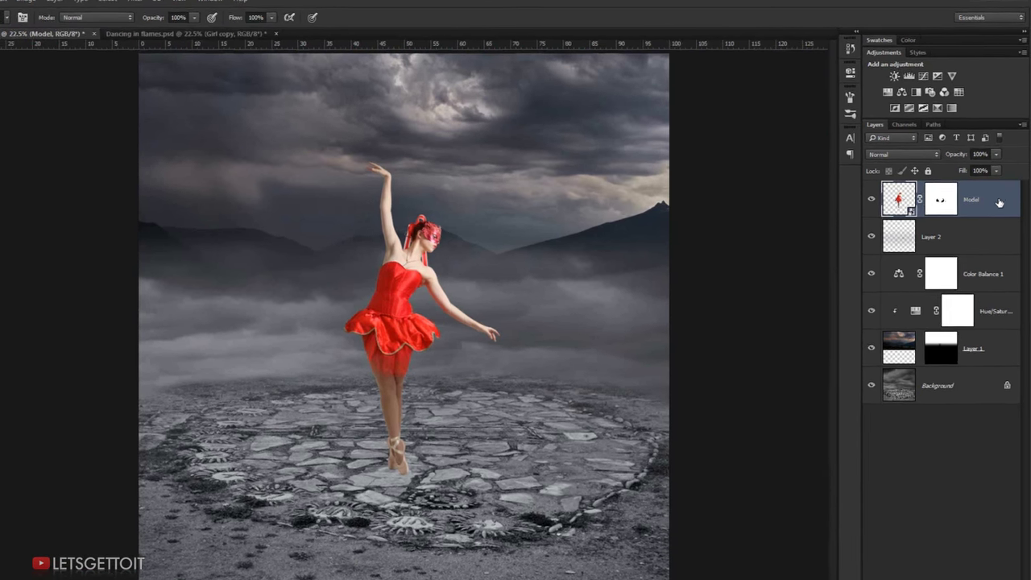
- Add an Inner Shadow to Model with Color Burn blend mode at 15% opacity
double_click(1001, 204)
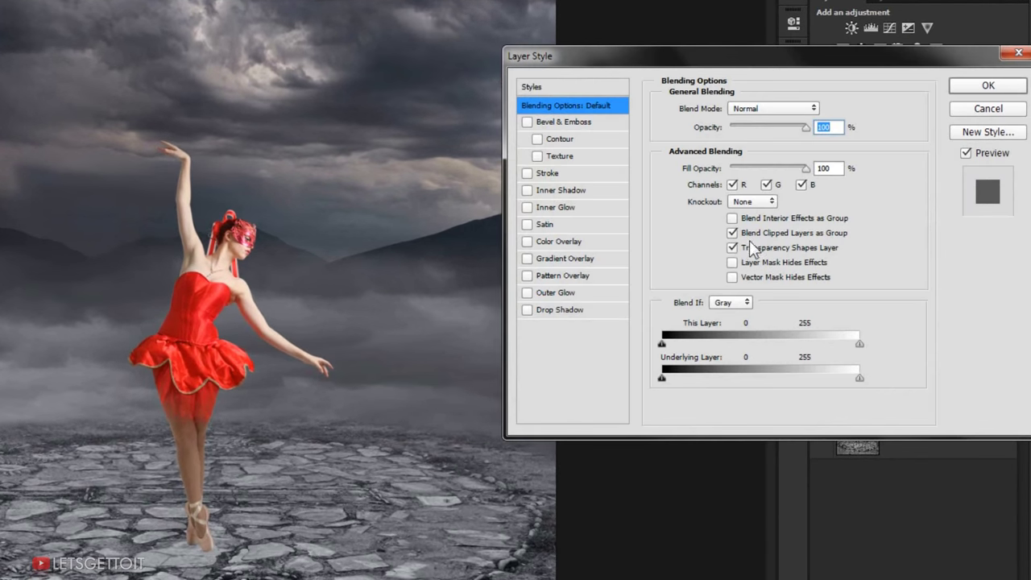
left_click(564, 194)
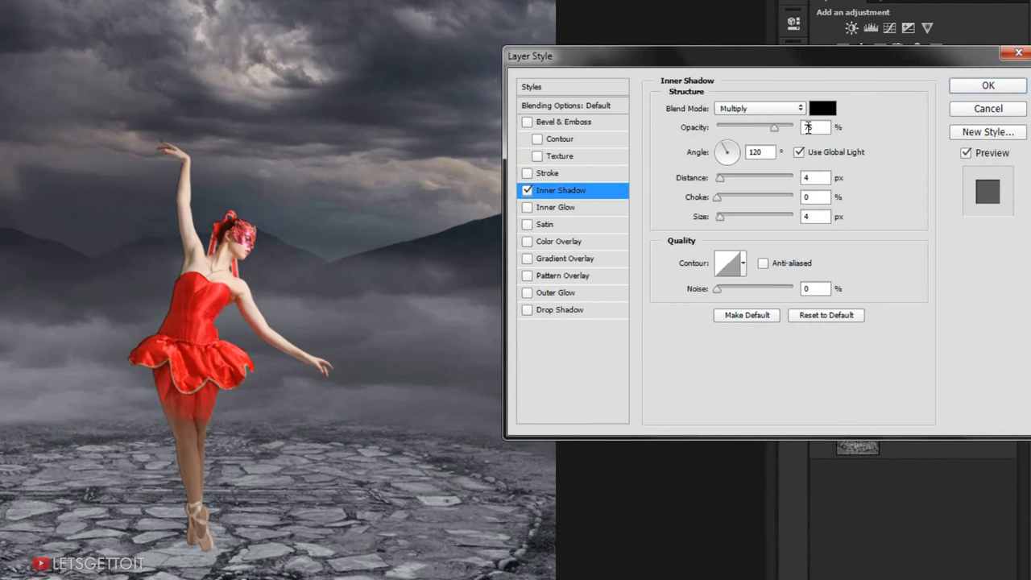
left_click(790, 110)
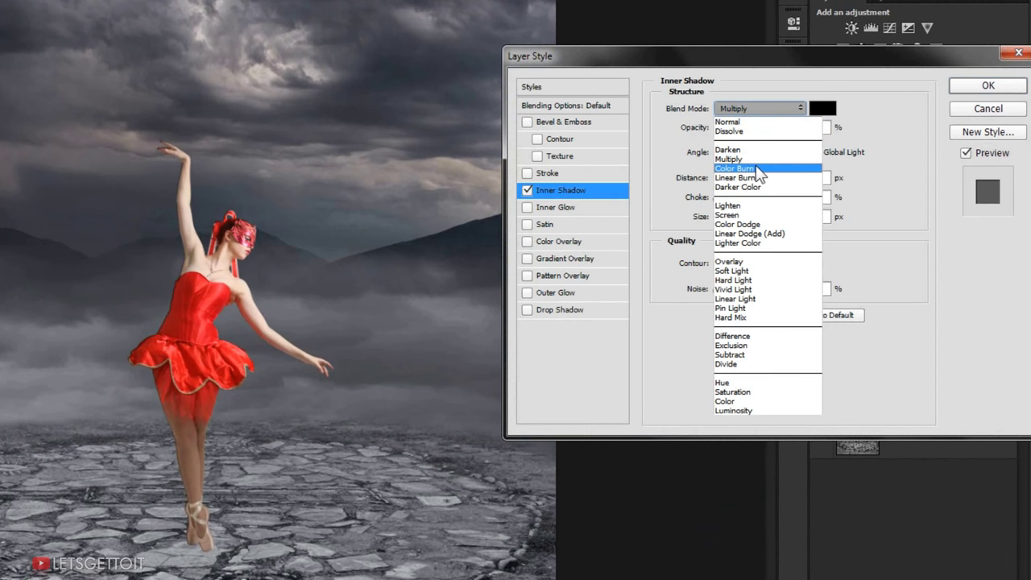
left_click(756, 168)
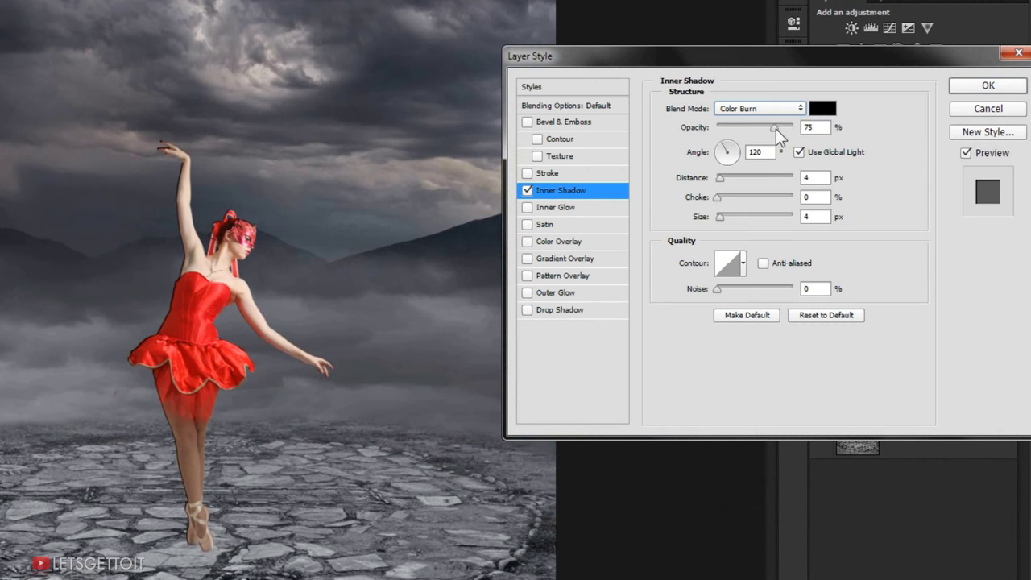
left_click_drag(775, 128, 751, 127)
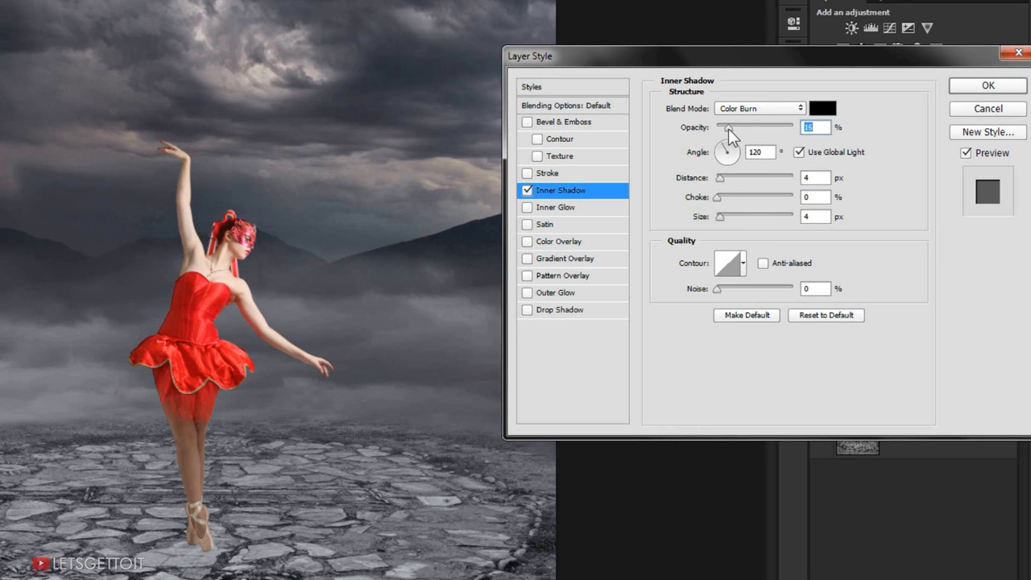
- Turn off Use Global Light, set the shadow's angle, distance and 60 px size, and apply
left_click_drag(203, 427, 222, 380)
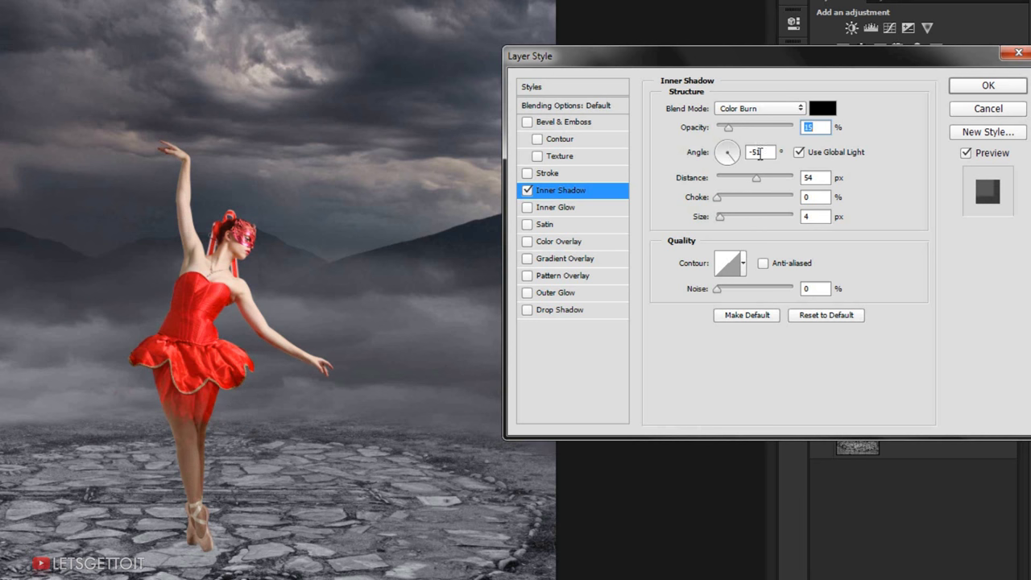
left_click(800, 152)
mouse_move(248, 367)
left_mouse_down()
mouse_move(236, 353)
mouse_move(243, 359)
left_mouse_up()
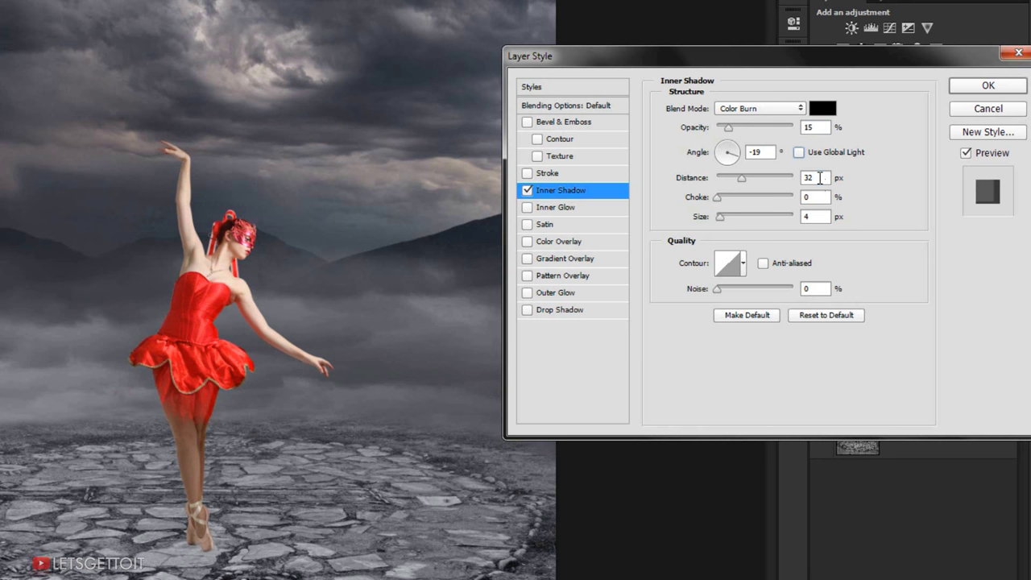
type("4")
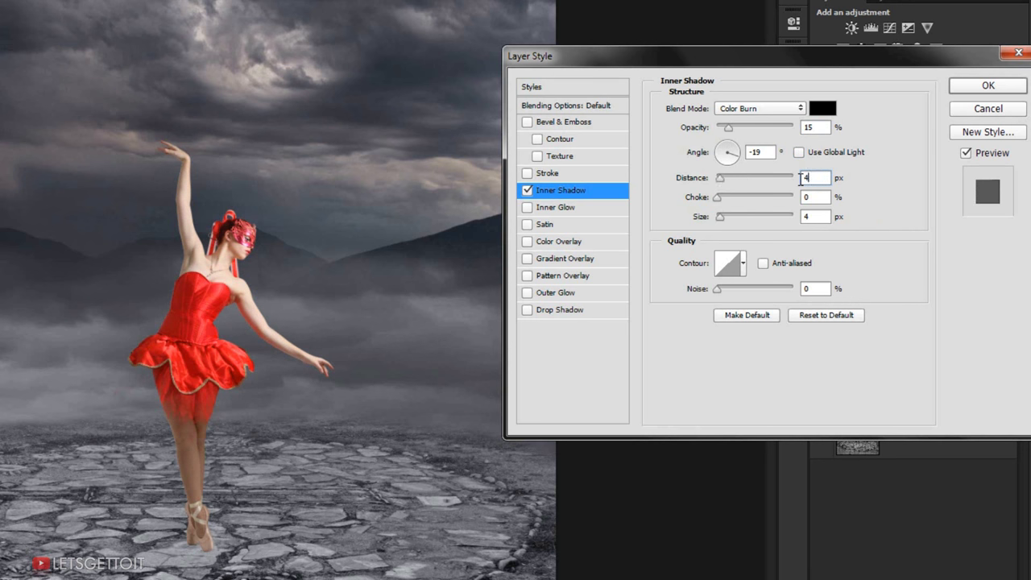
type("8")
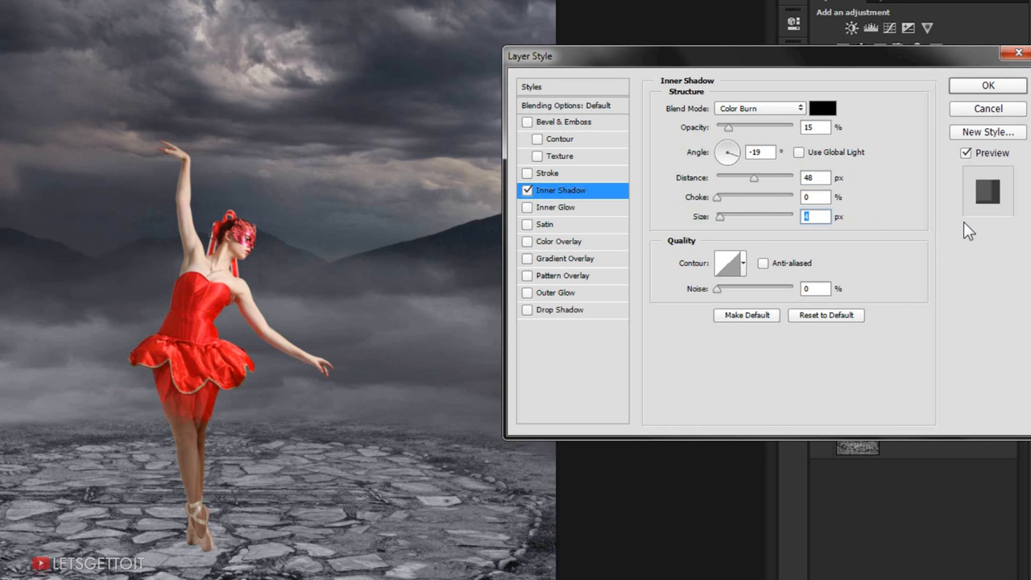
type("60")
left_click_drag(239, 383, 227, 390)
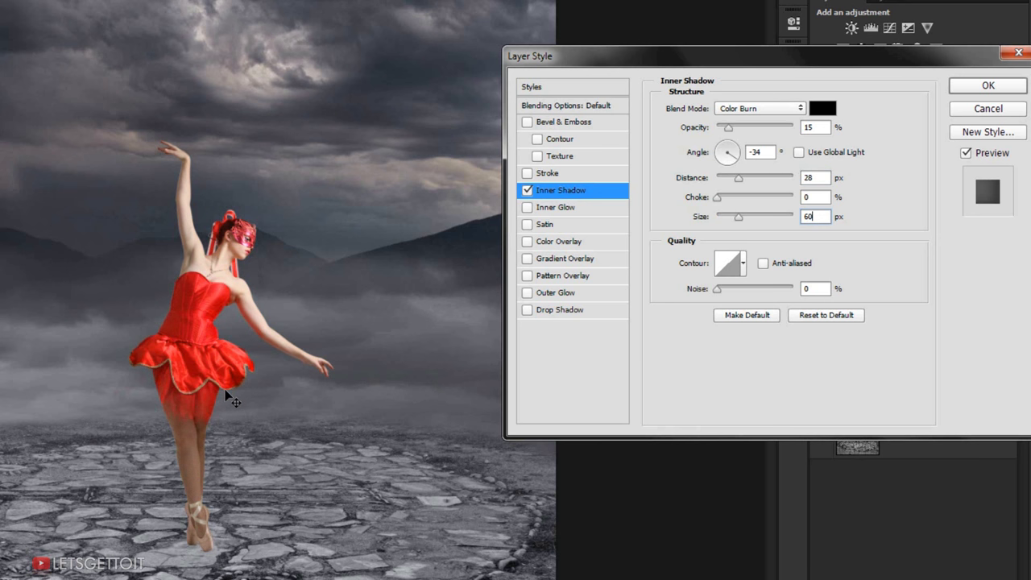
left_click_drag(227, 396, 224, 395)
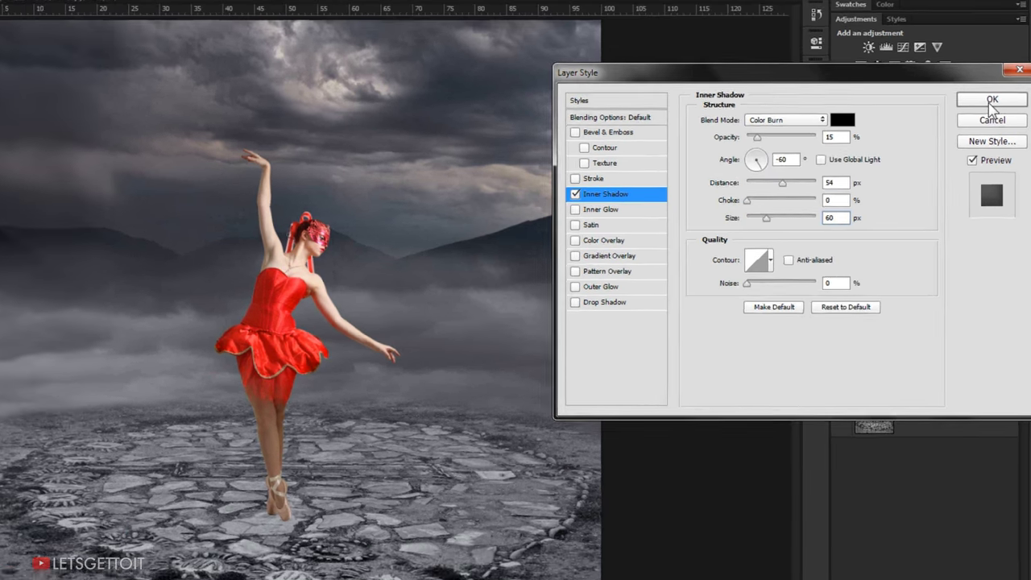
left_click(983, 89)
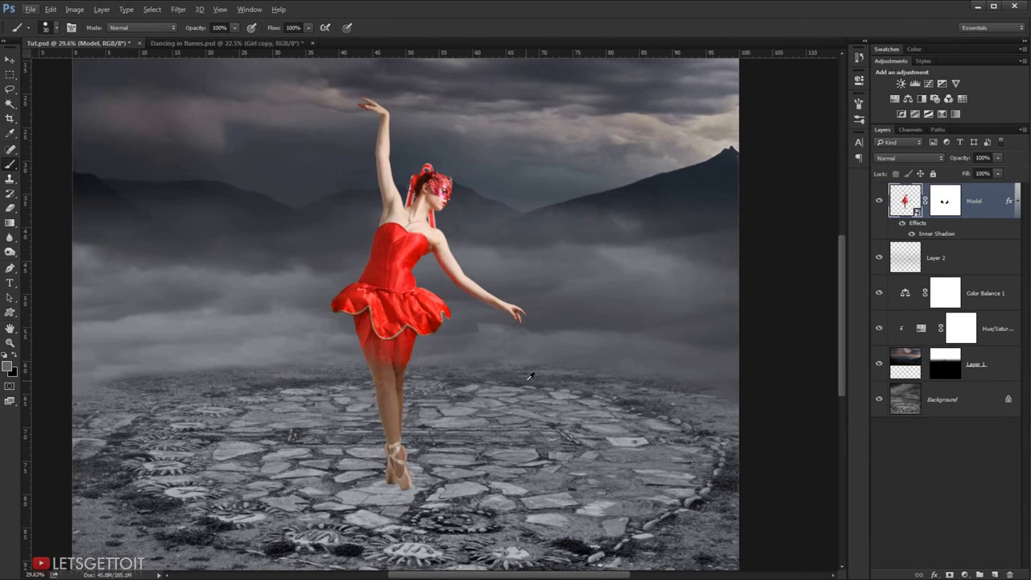
- Fit the image, compare the dancer with and without the inner shadow, and open the Filter menu
key("ctrl+0")
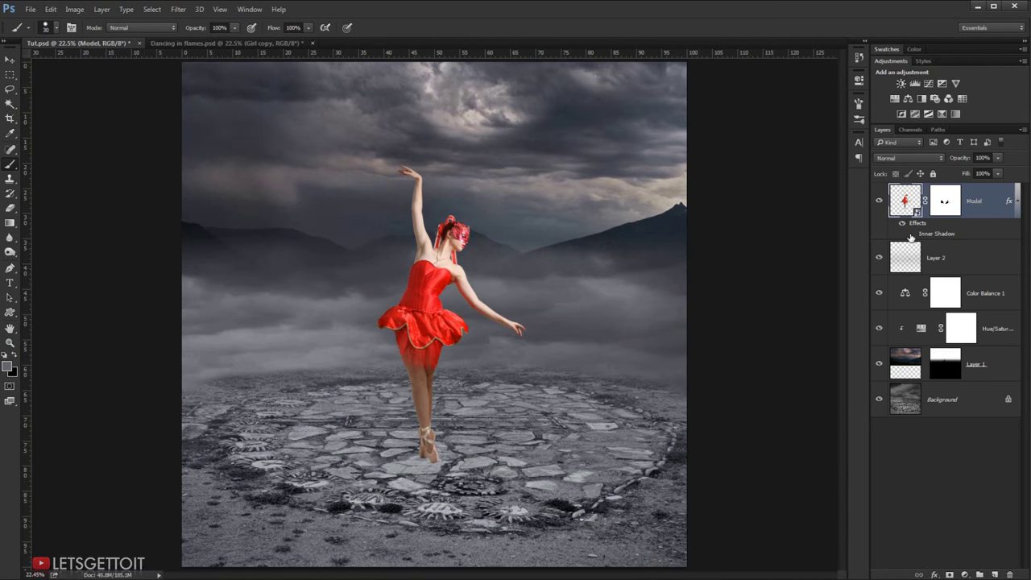
left_click(912, 234)
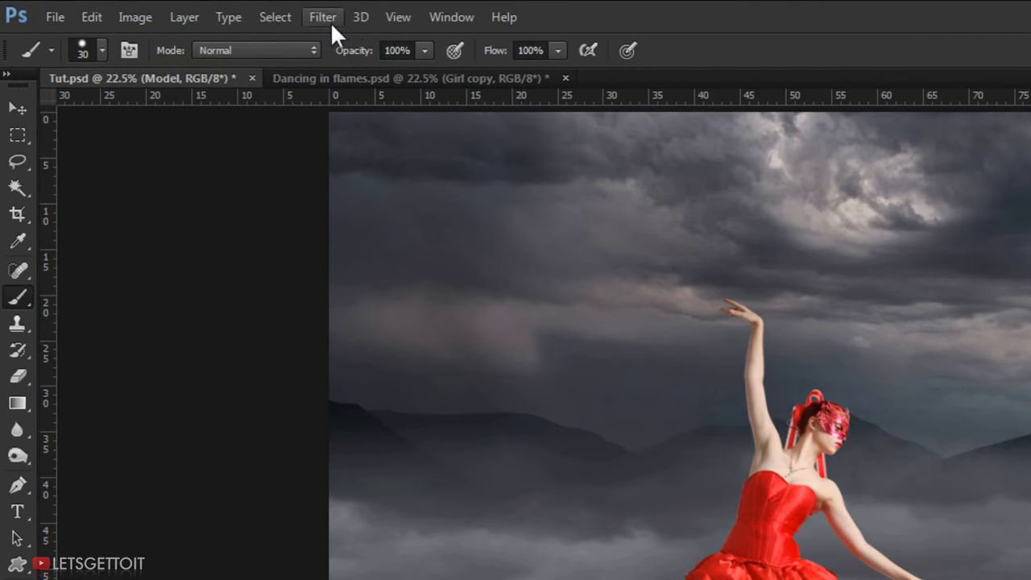
left_click(184, 15)
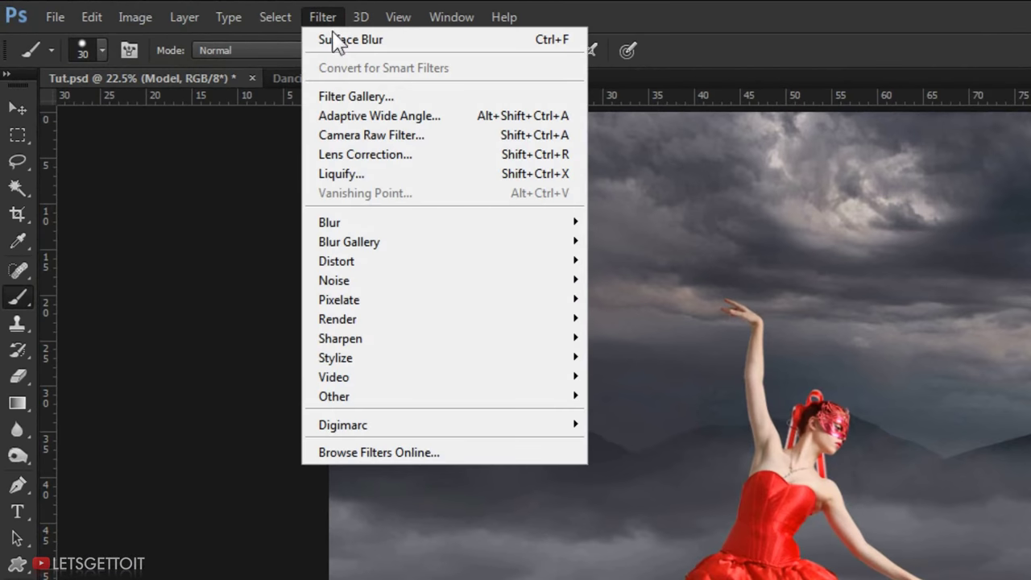
mouse_move(444, 223)
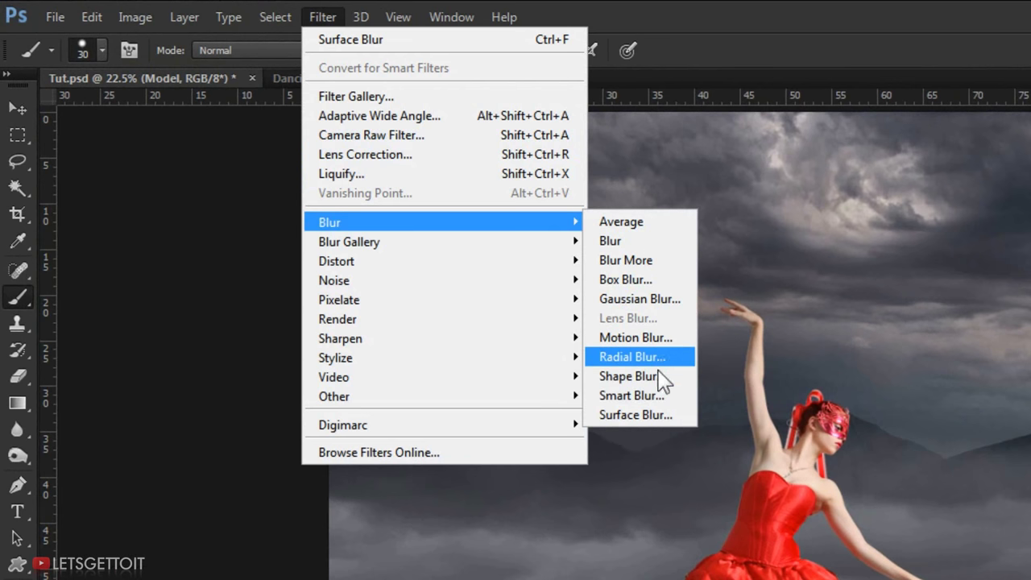
- Apply Surface Blur with Radius 6 px and Threshold 14 levels to the Model layer
left_click(641, 414)
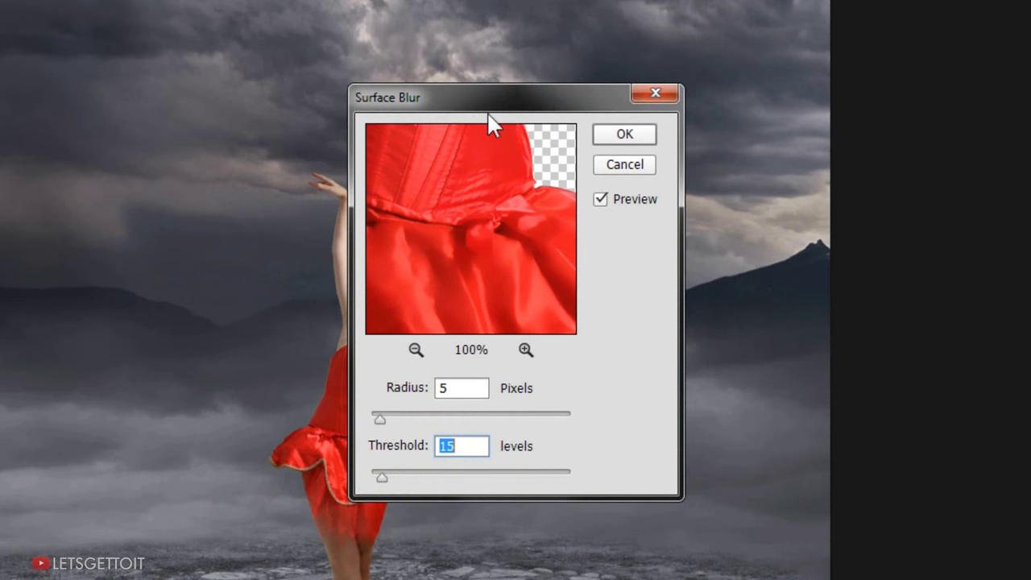
left_click_drag(486, 111, 827, 36)
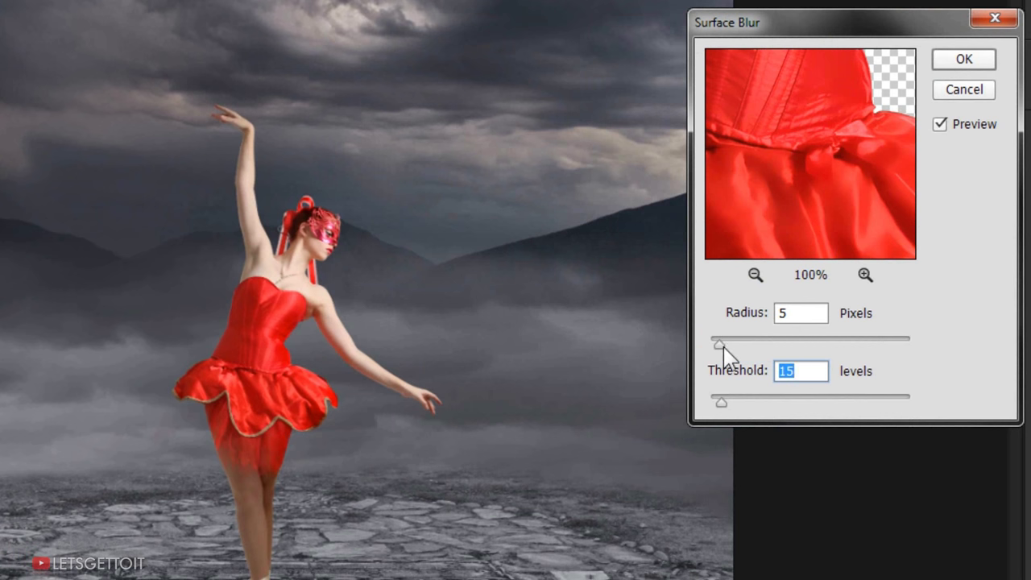
left_click_drag(724, 345, 720, 345)
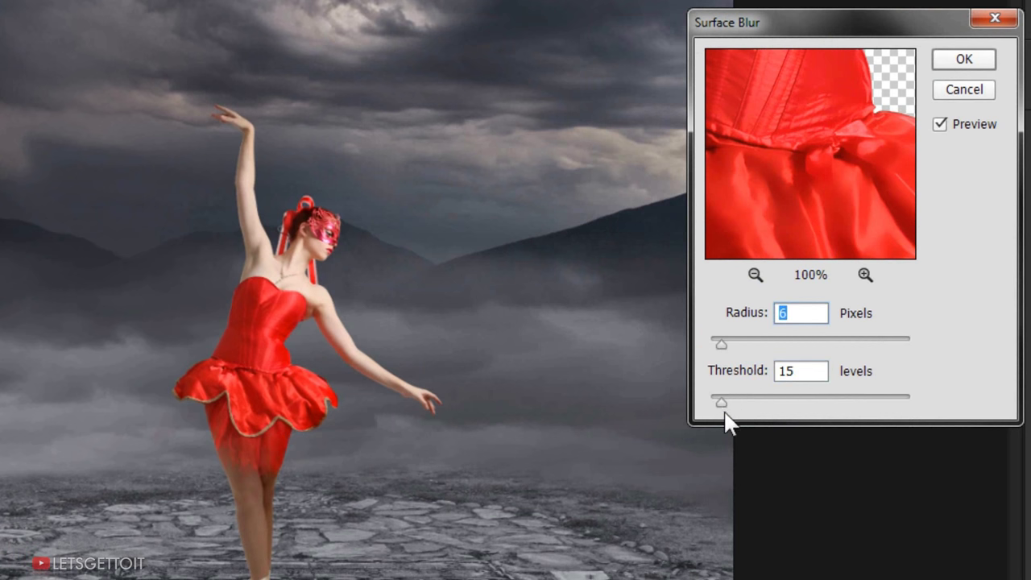
left_click_drag(722, 403, 722, 404)
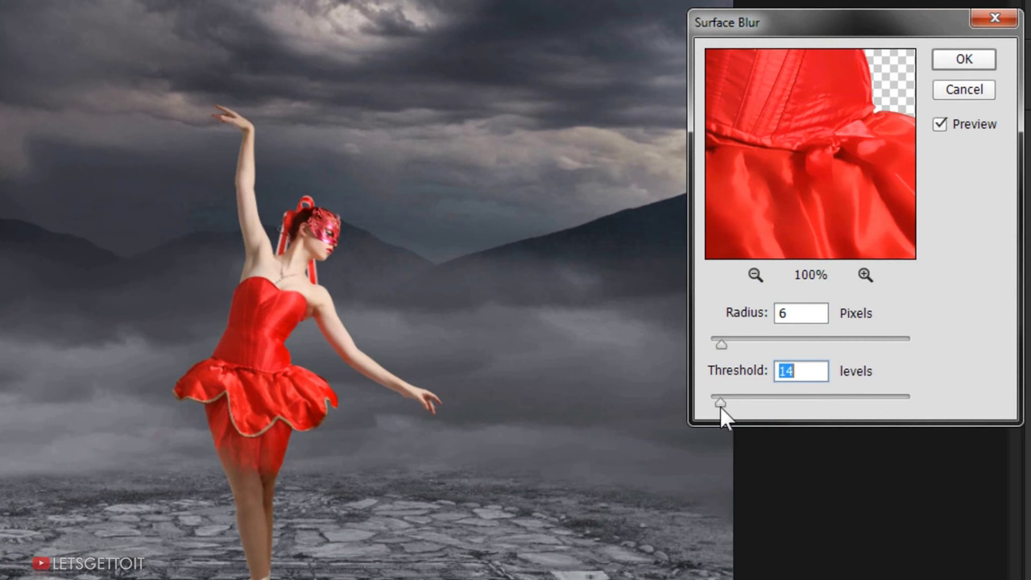
left_click(965, 62)
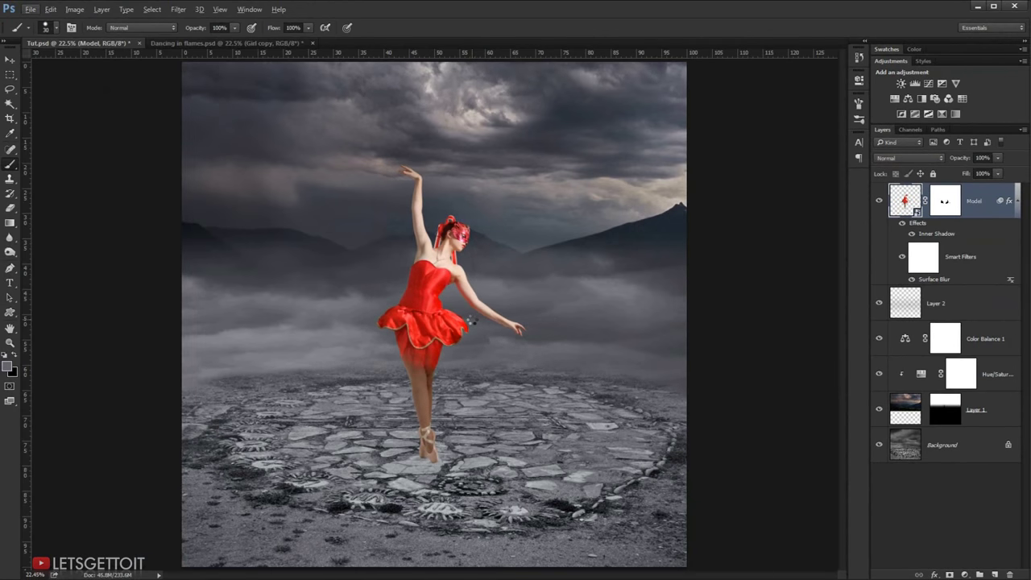
- Invert the Surface Blur smart filter mask so the blur is hidden
scroll(462, 275, "up", 5)
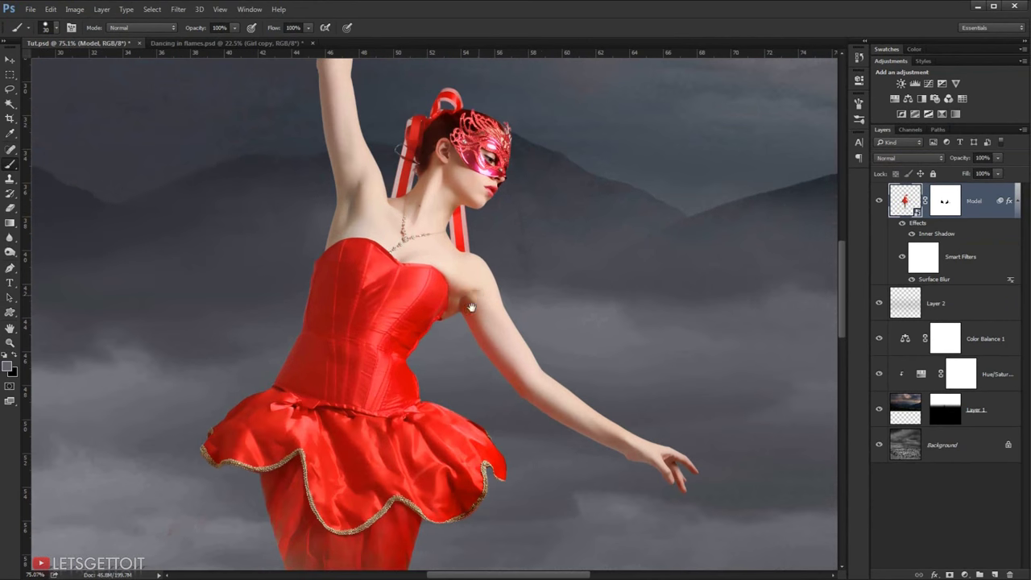
left_click_drag(462, 275, 660, 311)
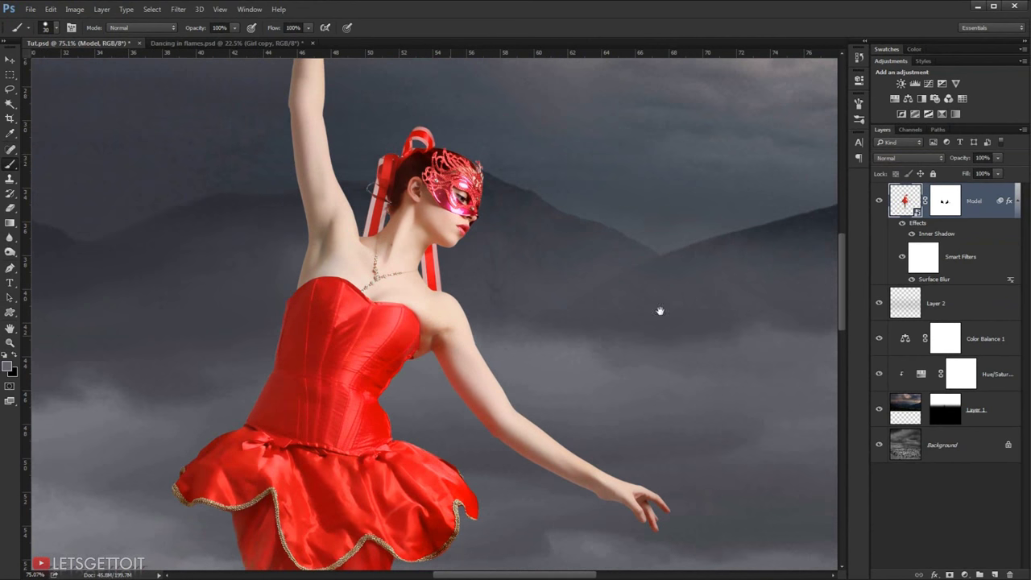
double_click(926, 258)
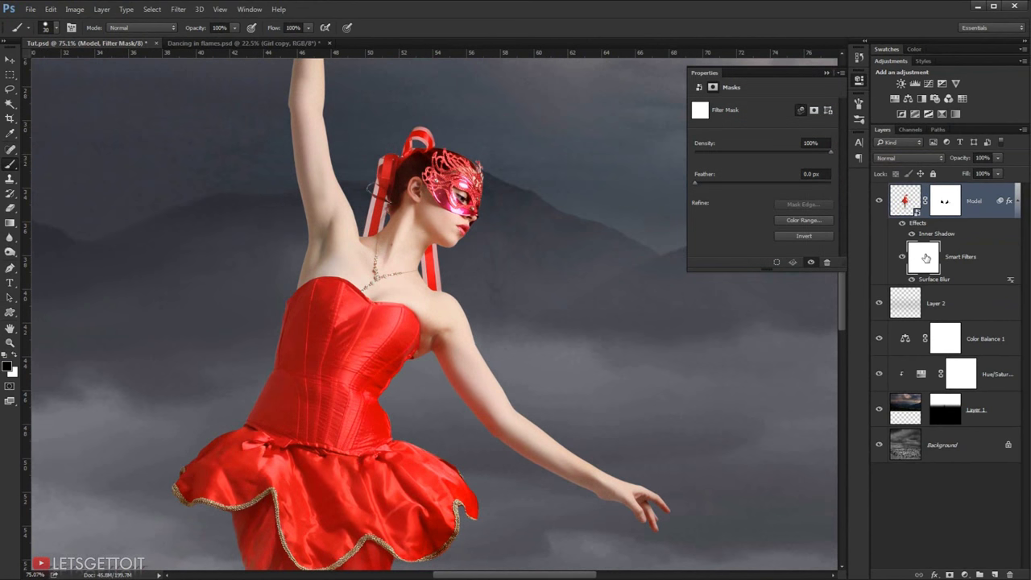
left_click(827, 236)
left_click(977, 287)
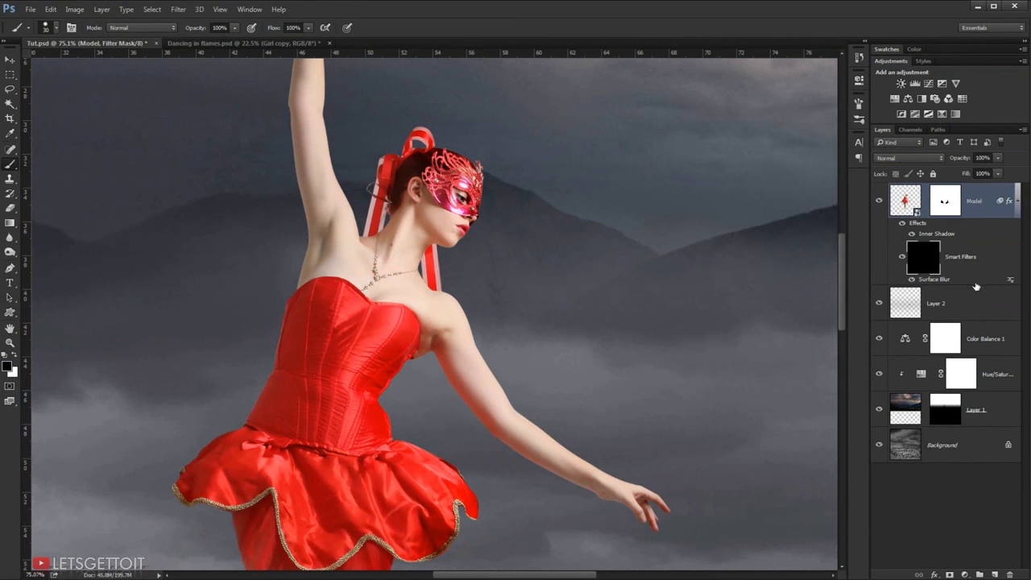
- Paint white at 70% brush opacity along the raised arm to reveal the blur
right_click(307, 235, "alt")
left_click(219, 28)
type("0")
key("Return")
scroll(407, 197, "up", 3)
scroll(271, 164, "down", 2)
scroll(341, 161, "up", 3)
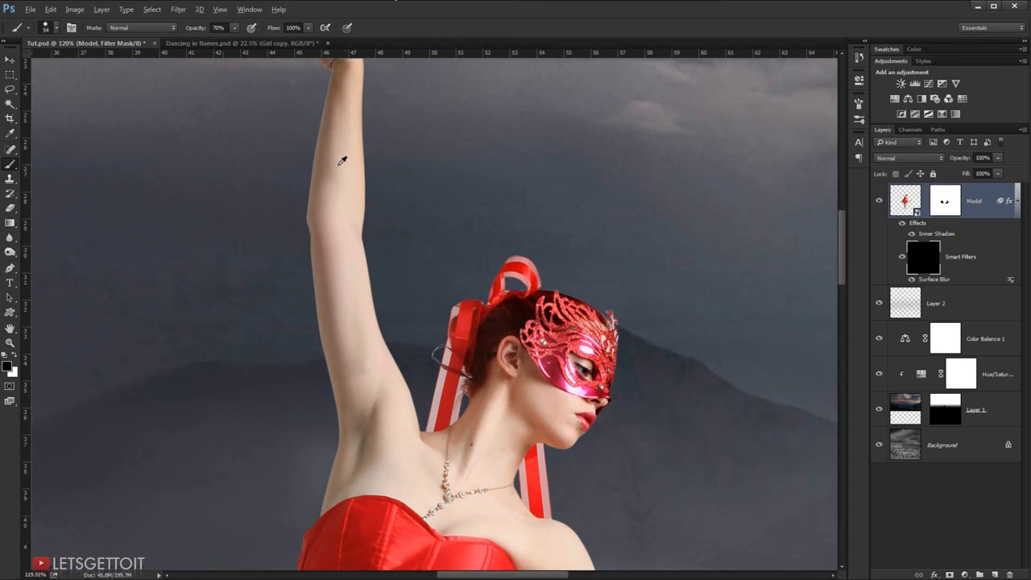
scroll(357, 183, "up", 2)
left_click_drag(357, 183, 347, 168)
key("x")
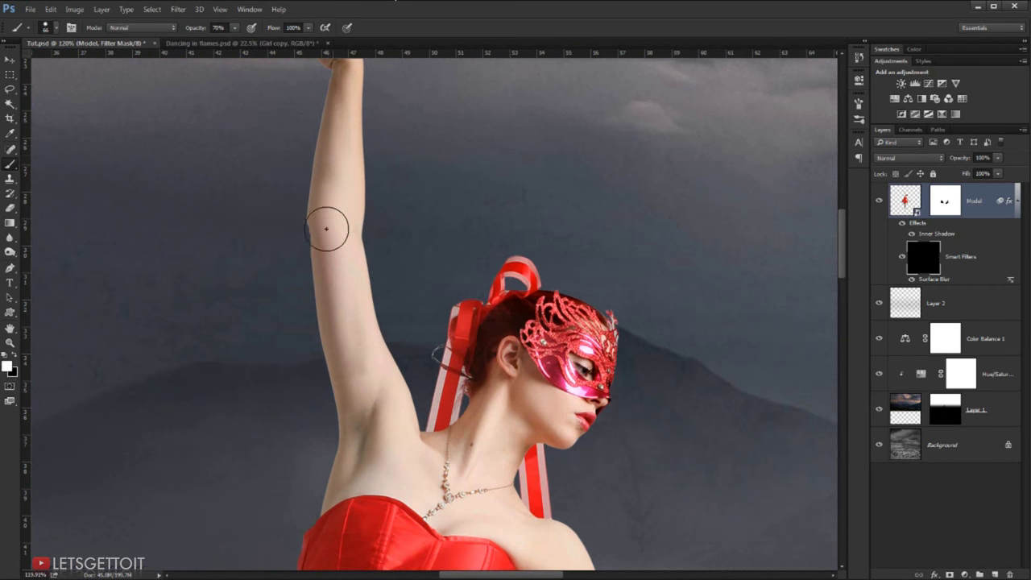
mouse_move(330, 246)
left_mouse_down()
mouse_move(378, 435)
mouse_move(330, 472)
left_mouse_up()
- Refine the filter mask over the arms and legs, swapping black and white, then target the layer
scroll(368, 299, "up", 3)
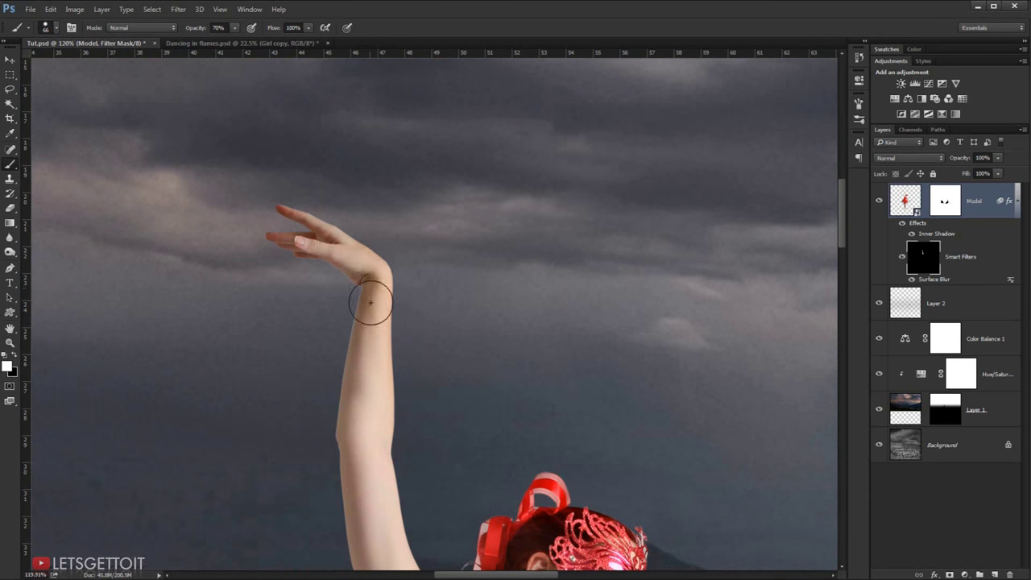
scroll(386, 298, "down", 5)
key("bracketleft")
key("bracketleft")
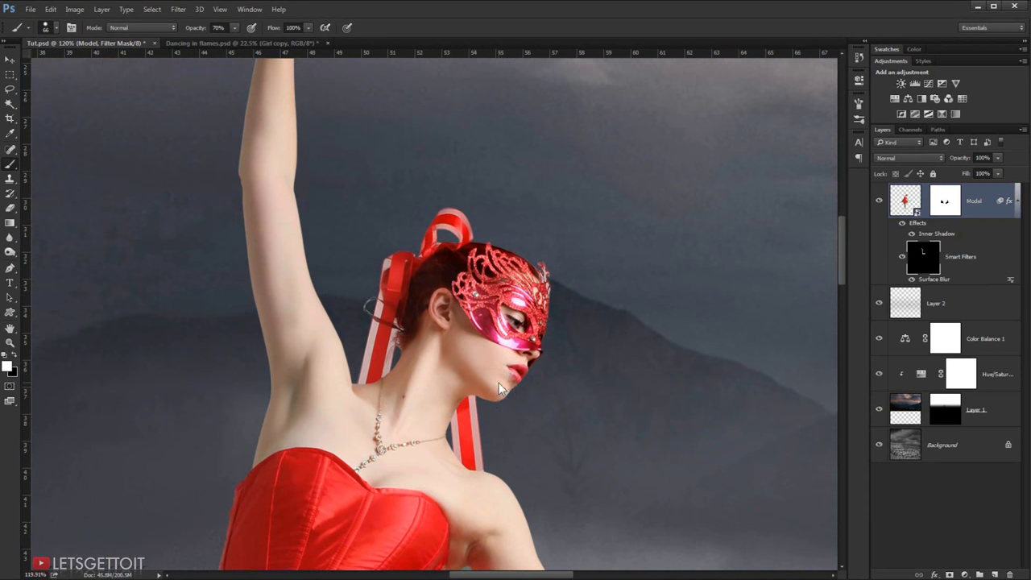
key("x")
scroll(427, 306, "down", 2)
scroll(426, 307, "right", 1)
scroll(467, 391, "down", 2)
scroll(468, 391, "right", 1)
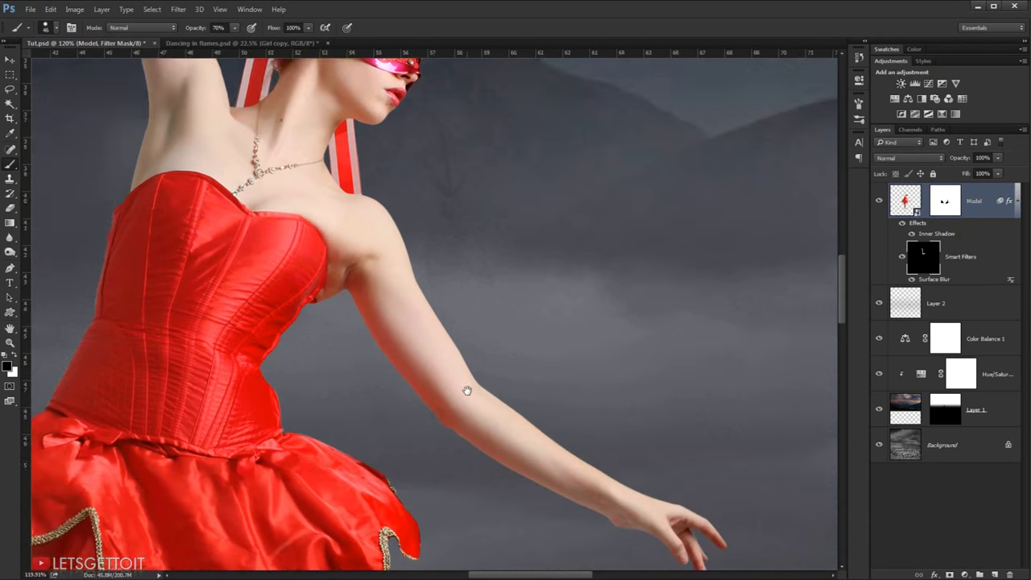
scroll(466, 414, "down", 1)
scroll(567, 457, "down", 5)
scroll(566, 457, "left", 3)
scroll(416, 518, "down", 2)
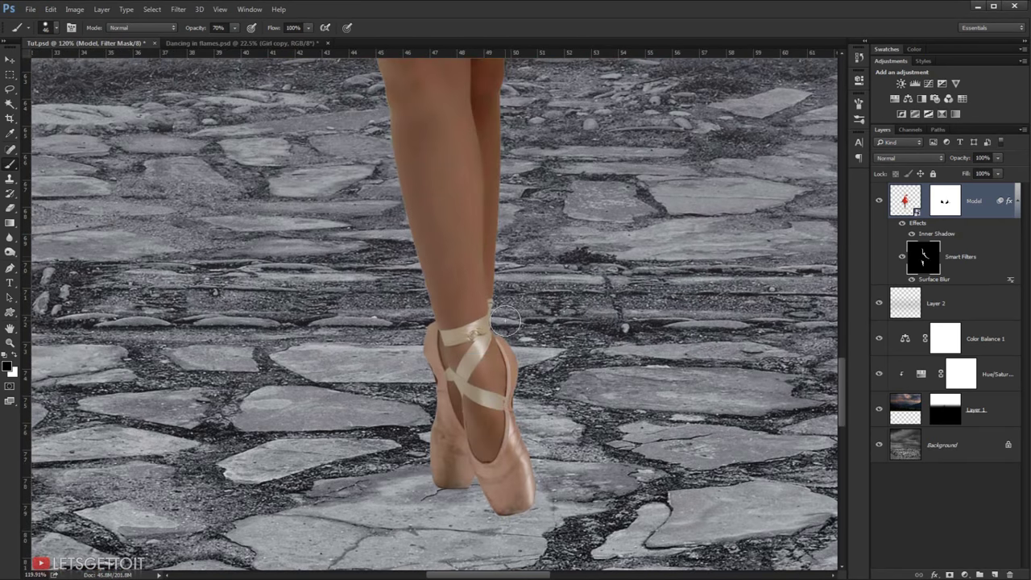
key("x")
scroll(460, 293, "down", 1)
scroll(460, 293, "down", 2)
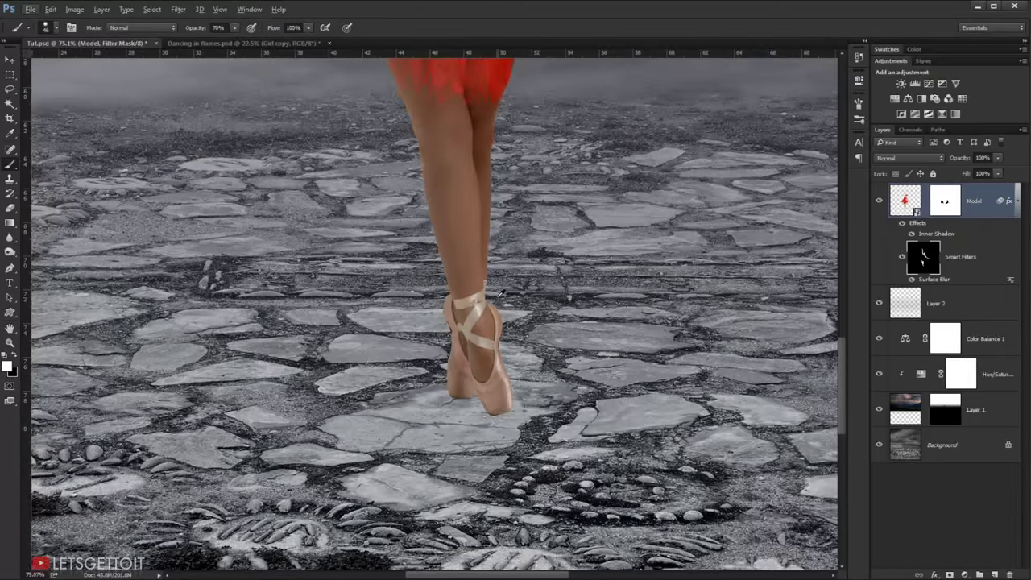
scroll(500, 292, "down", 1)
key("ctrl+0")
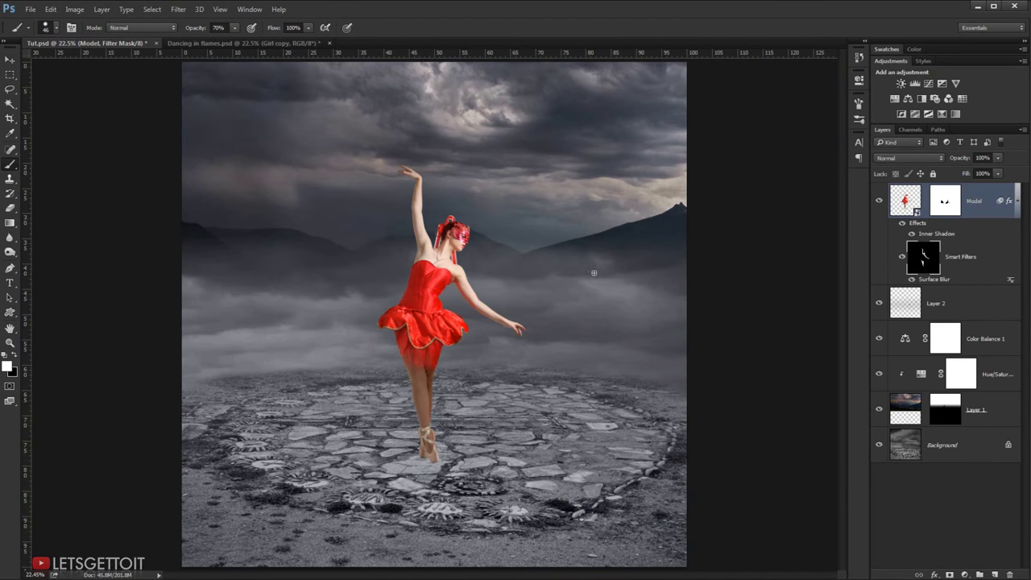
scroll(594, 273, "up", 3)
scroll(594, 273, "up", 1)
key("ctrl+2")
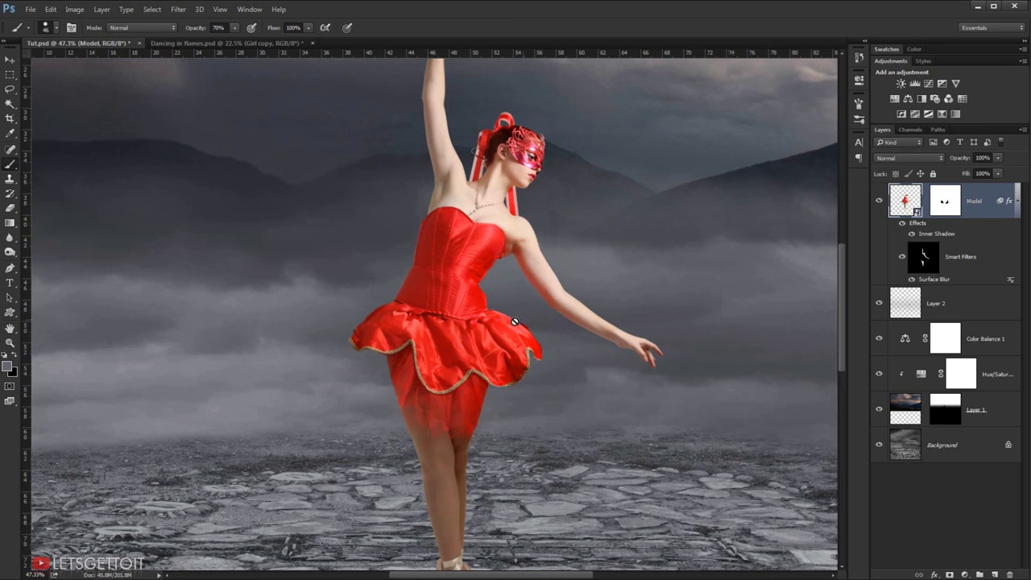
scroll(515, 321, "down", 2)
scroll(517, 318, "down", 2)
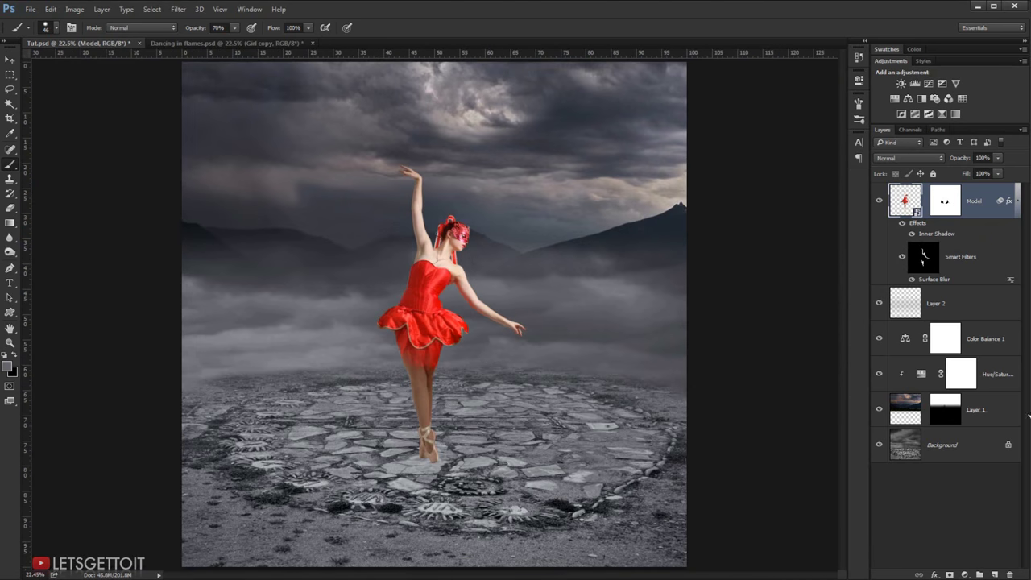
- Add a new layer named Skin and clip it to the Model layer
left_click(994, 574)
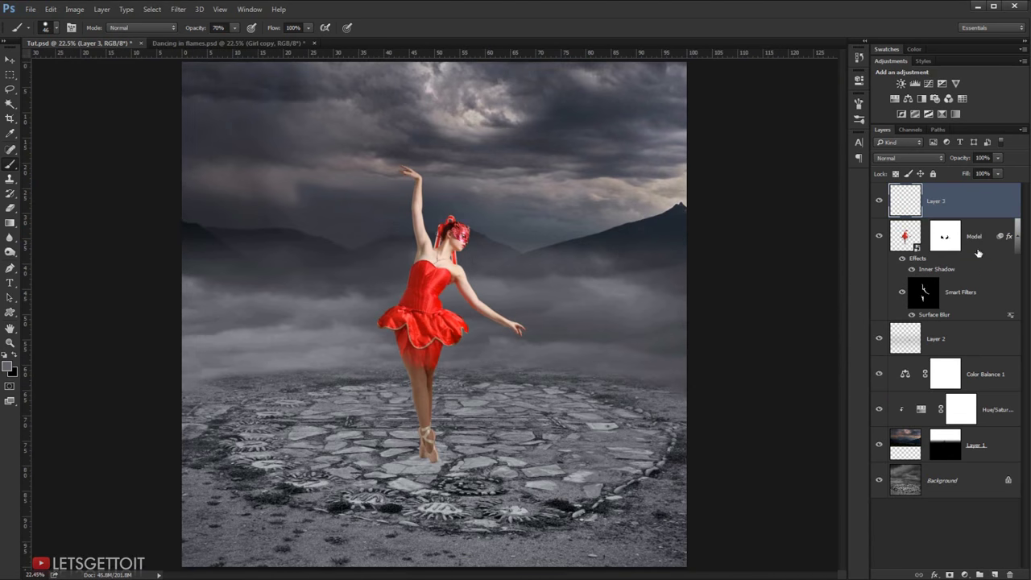
double_click(935, 201)
type("Skin")
key("Return")
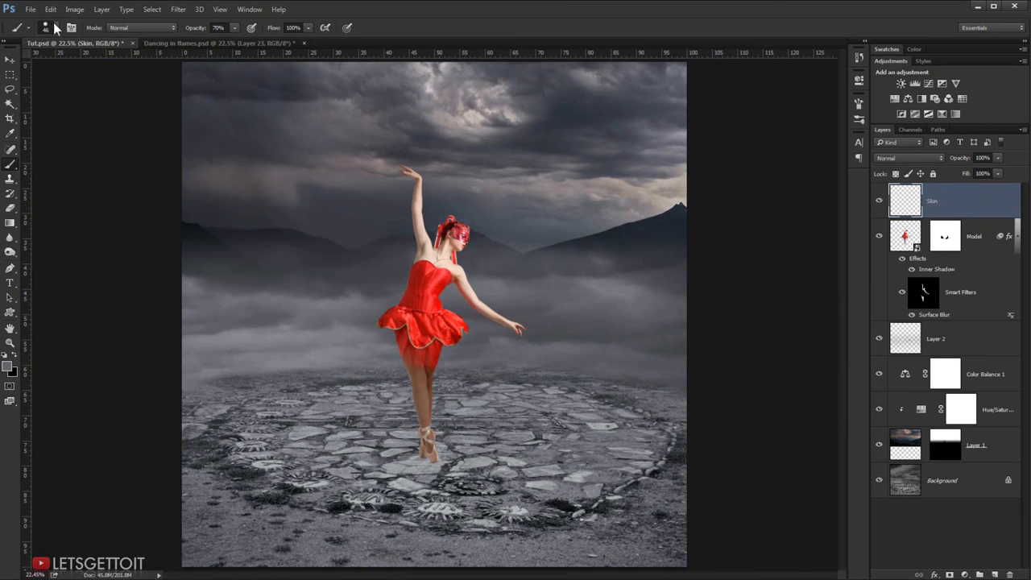
left_click(101, 10)
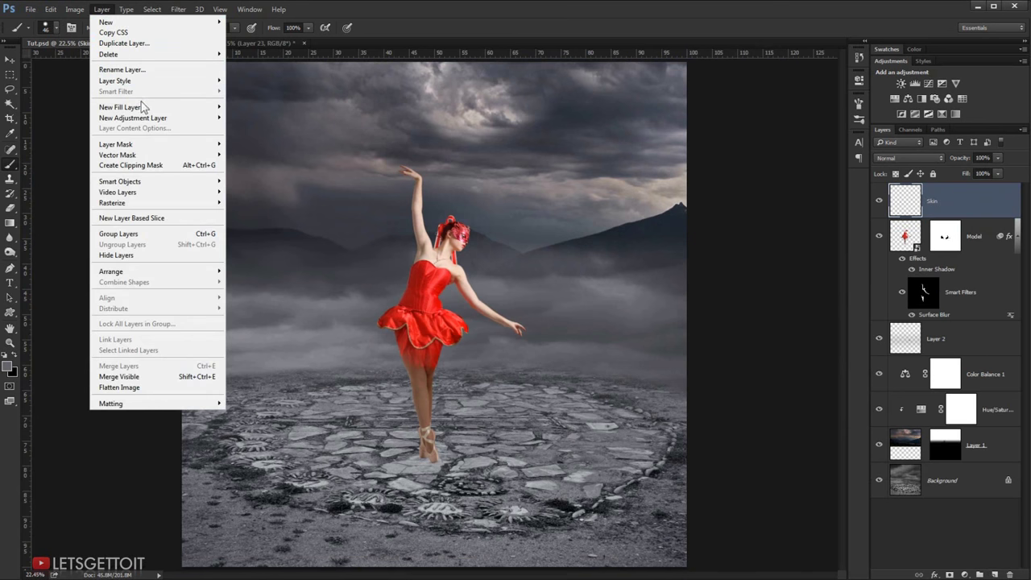
left_click(174, 166)
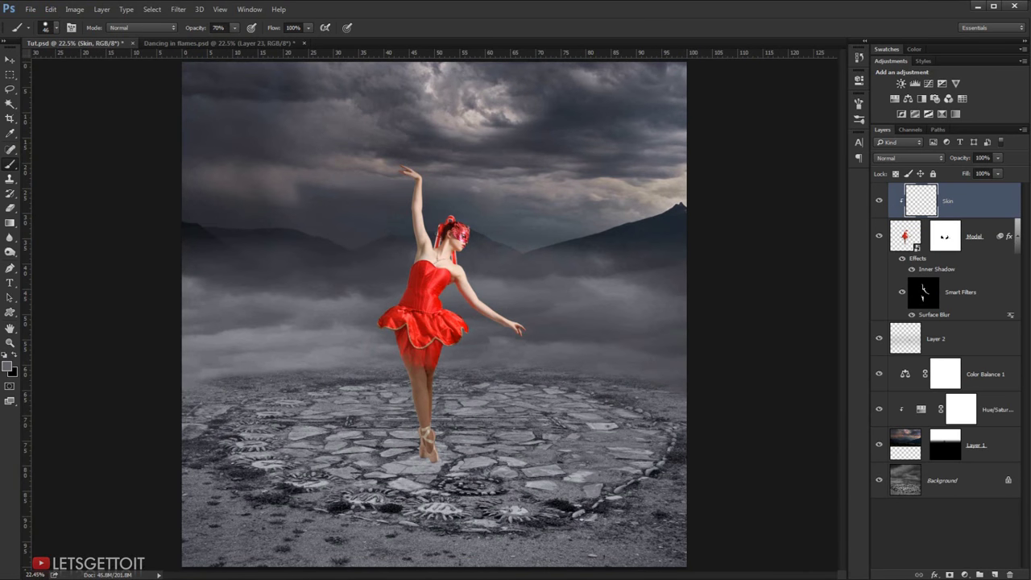
- Set the brush to about 115 px with 20% opacity and 40% flow
scroll(349, 264, "up", 3)
left_click_drag(334, 263, 349, 264)
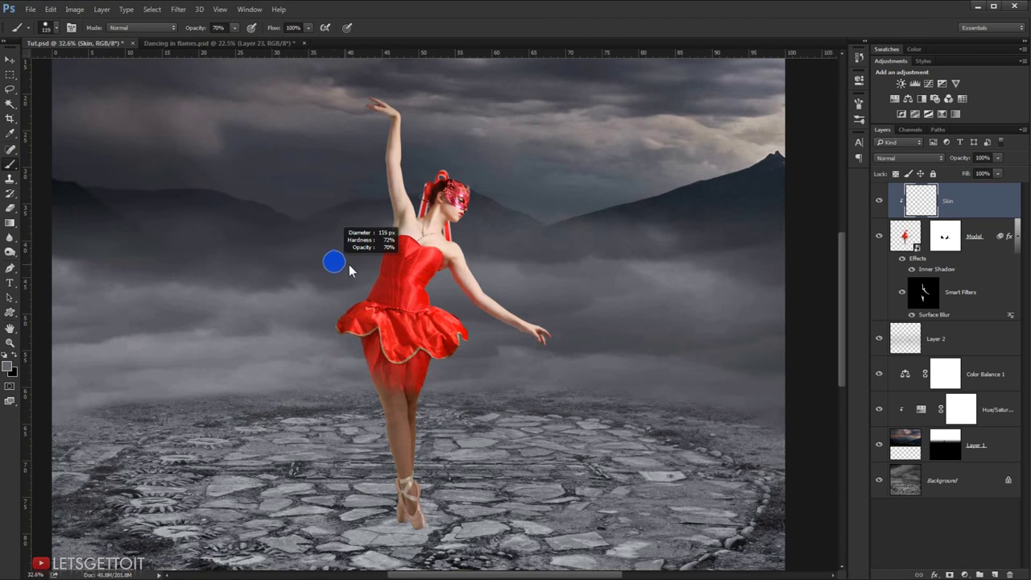
left_click(217, 27)
type("20")
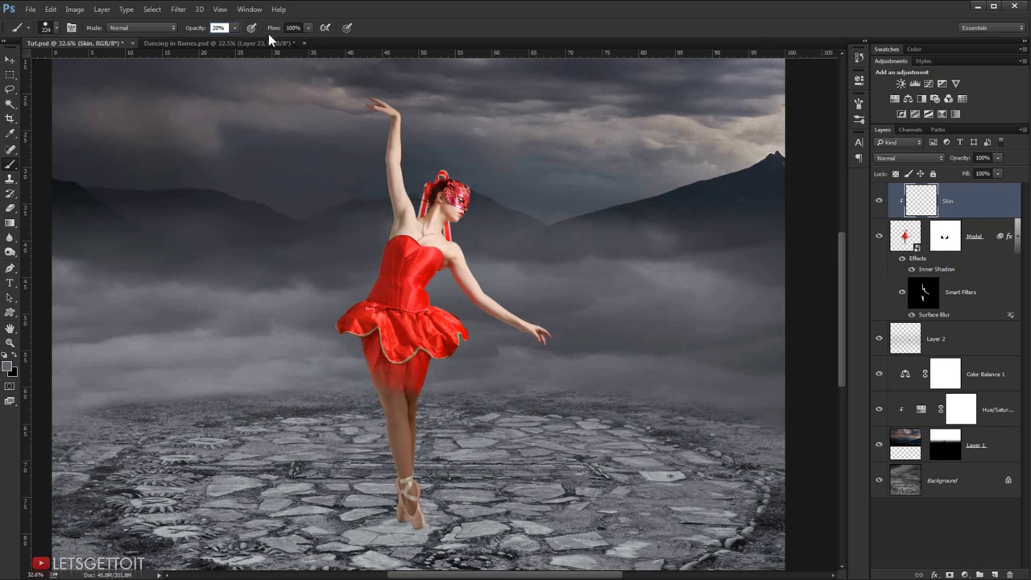
left_click(293, 27)
type("40")
key("Return")
- Sample thigh skin colour and paint it over the reddish upper thigh with a 22 px, 42% brush
left_click_drag(397, 299, 406, 202)
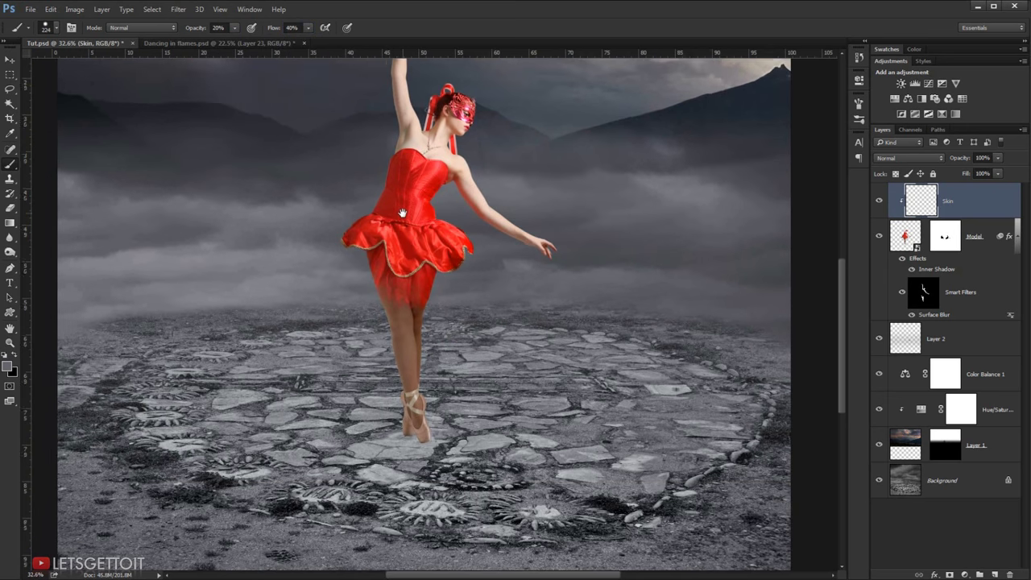
scroll(405, 306, "up", 2)
scroll(407, 314, "up", 2)
scroll(407, 312, "up", 2)
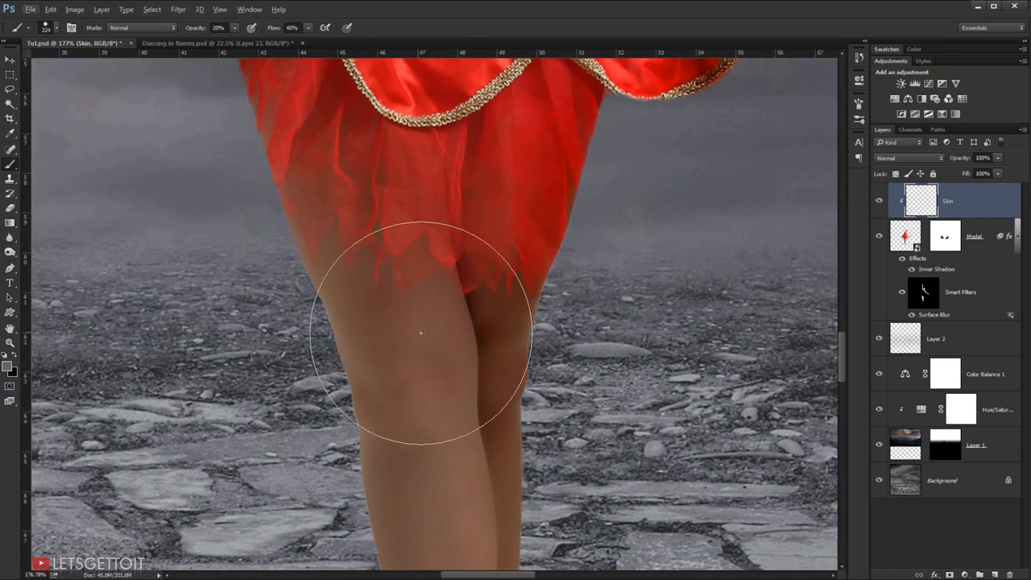
left_click_drag(414, 332, 344, 332)
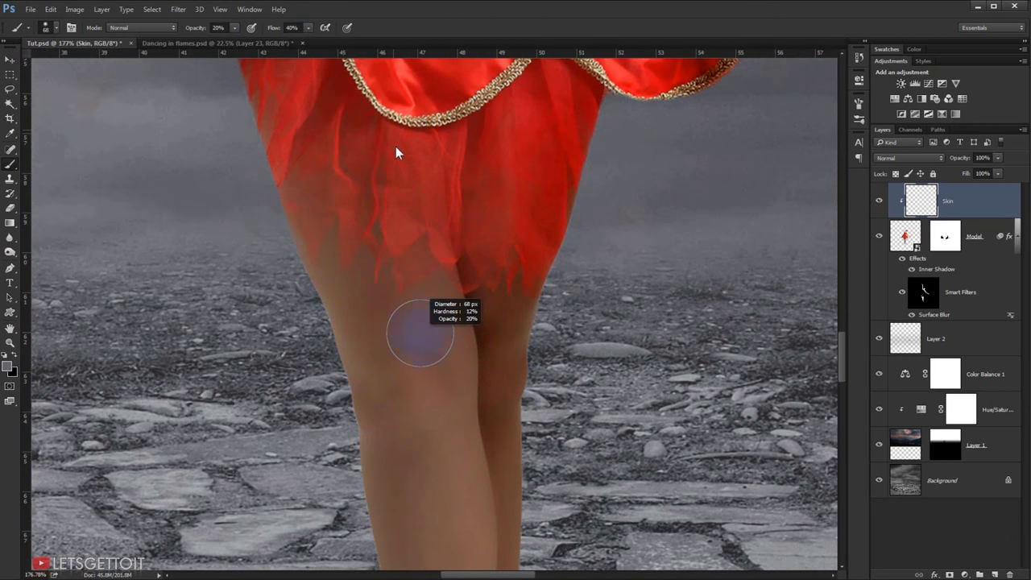
left_click(413, 317, "alt")
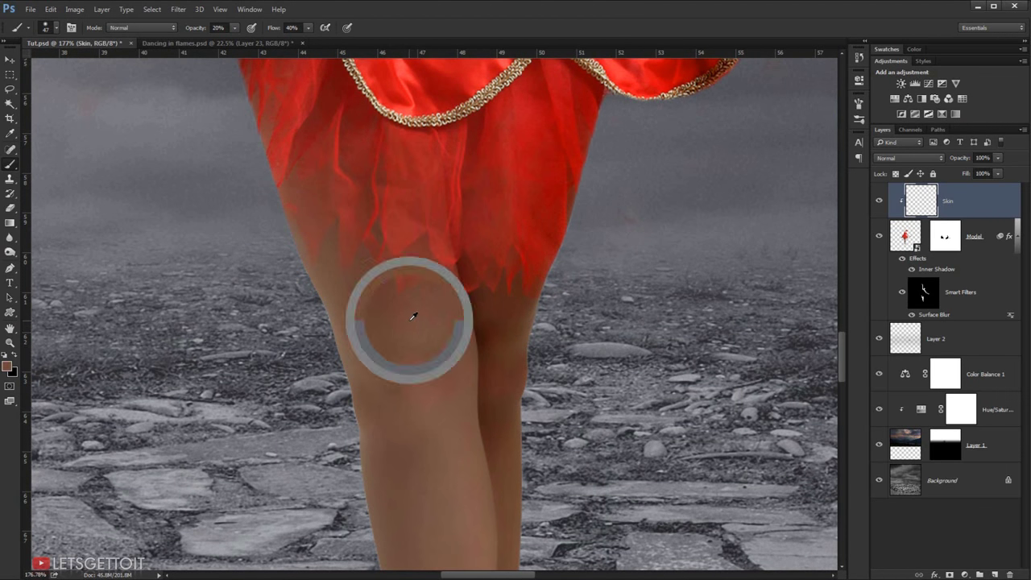
left_click_drag(411, 321, 402, 321)
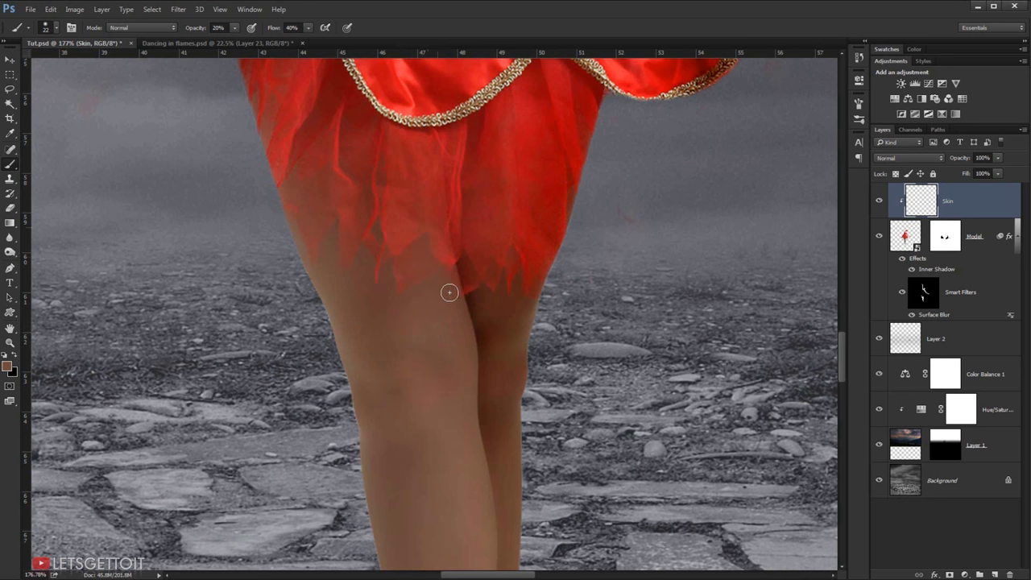
left_click_drag(191, 29, 200, 32)
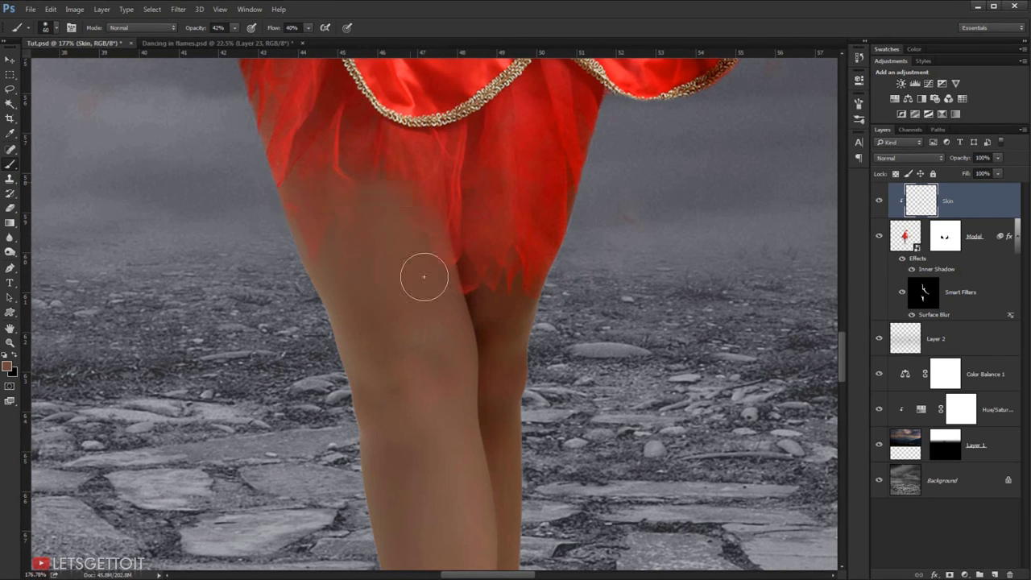
mouse_move(352, 224)
left_mouse_down()
mouse_move(336, 110)
mouse_move(409, 154)
left_mouse_up()
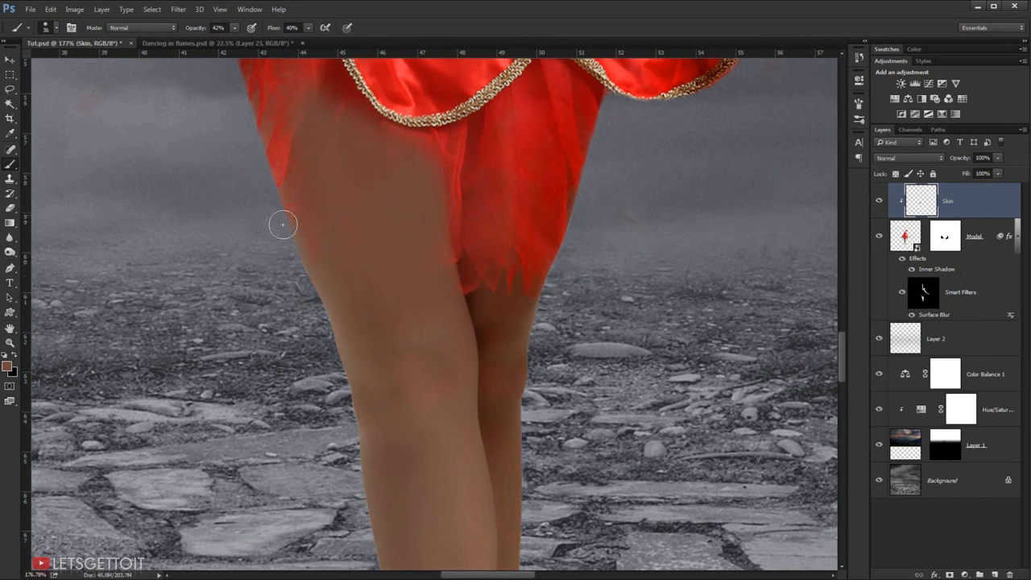
scroll(316, 253, "up", 2)
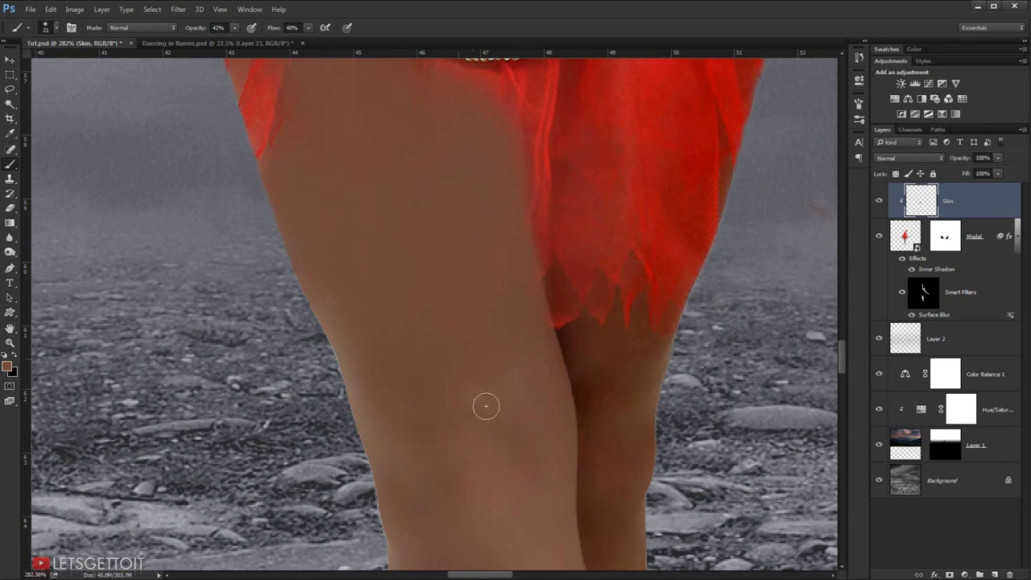
scroll(504, 317, "up", 2)
scroll(334, 281, "up", 2)
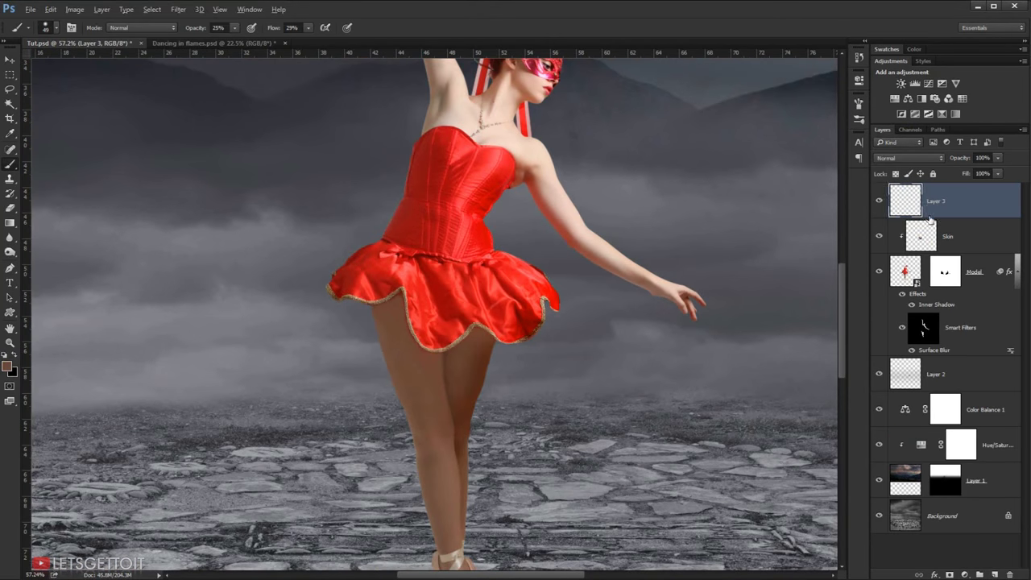
- Add another new layer above Skin and name it Skin 2
left_click(994, 575)
double_click(953, 201)
type("2")
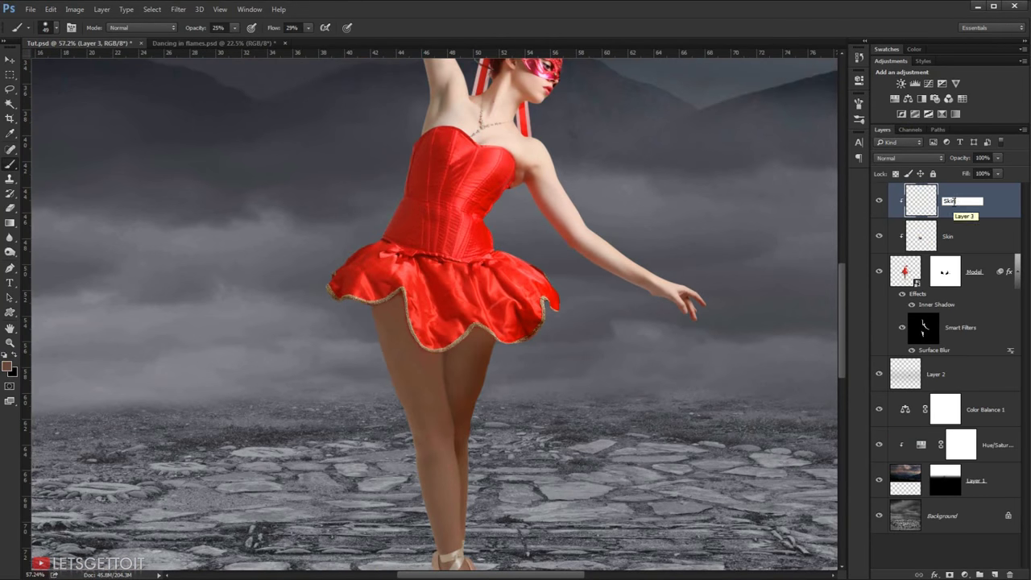
key("Return")
scroll(423, 335, "down", 2)
scroll(423, 335, "up", 2)
scroll(423, 334, "up", 2)
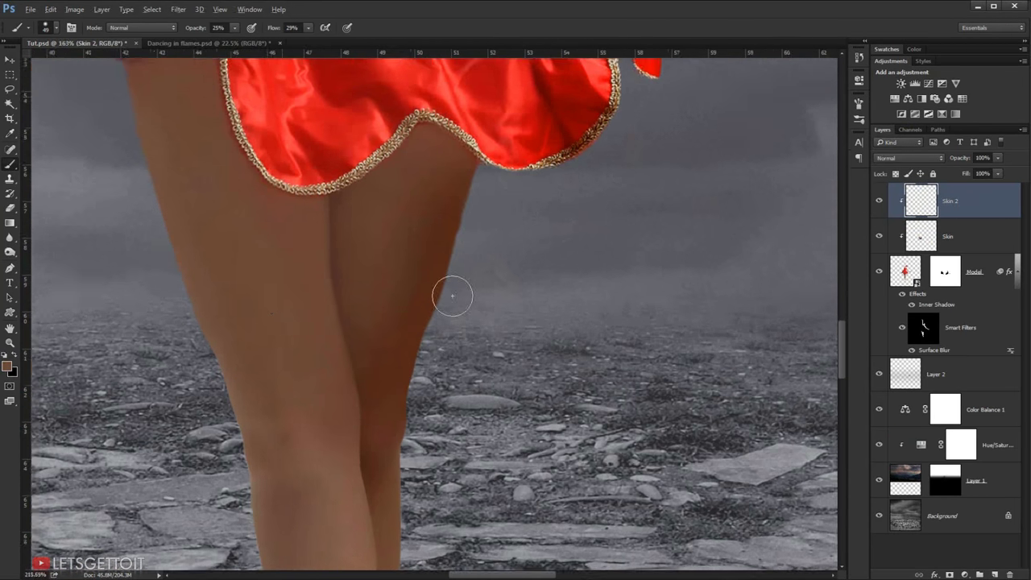
scroll(423, 334, "up", 2)
- Enlarge the soft brush and paint darker shading along the leg's right edge
right_click(385, 195)
key("Return")
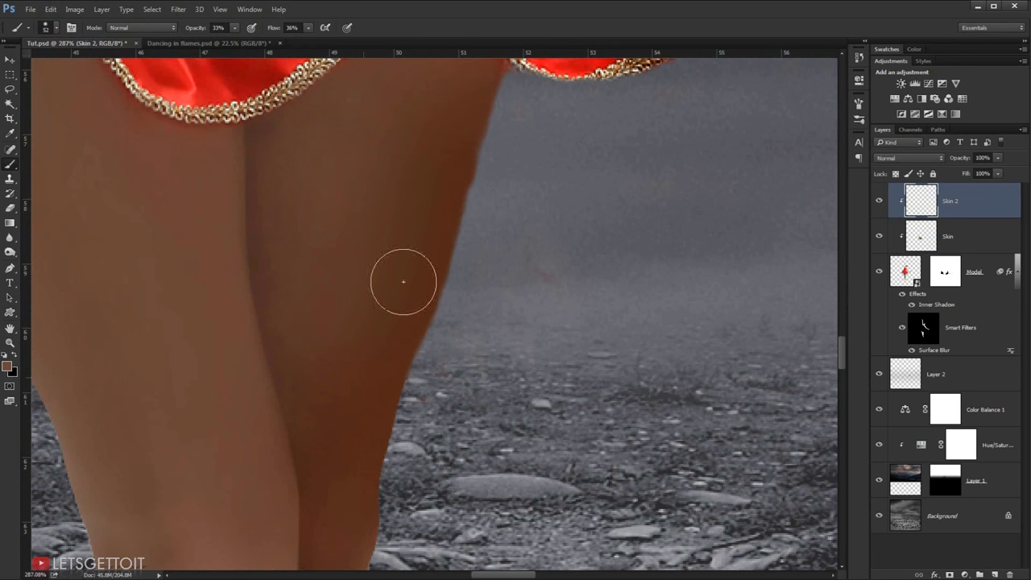
left_click_drag(403, 281, 451, 210)
scroll(387, 365, "down", 1)
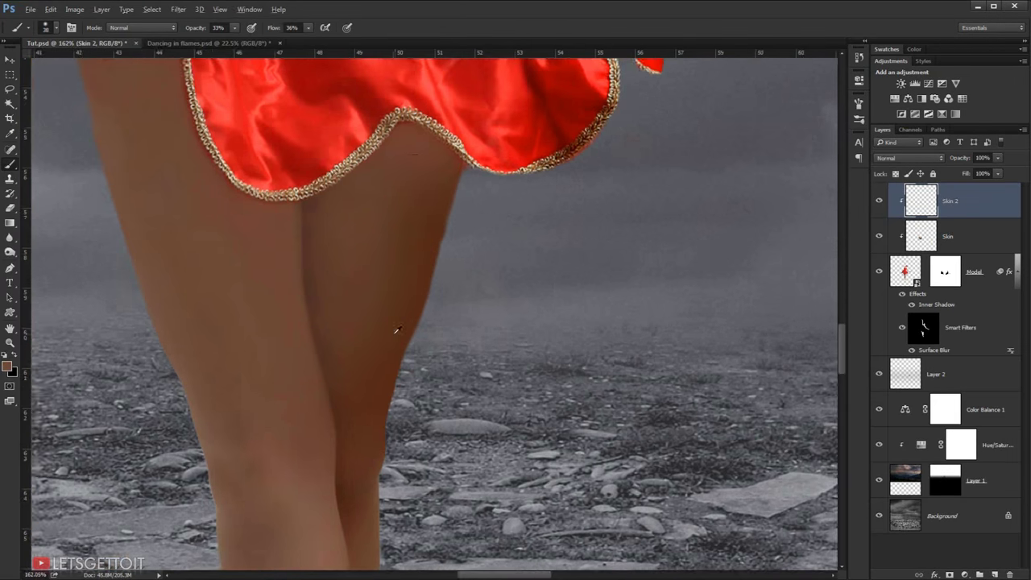
scroll(417, 196, "down", 1)
scroll(426, 182, "down", 1)
scroll(407, 279, "up", 2)
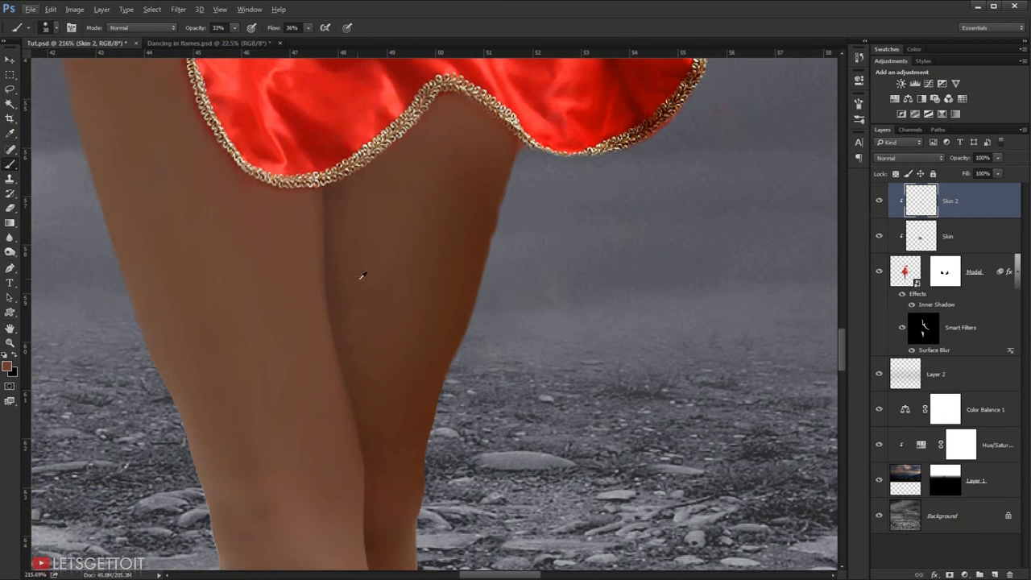
- Pick a new darker skin-tone paint colour
left_click(8, 367)
left_click(881, 152)
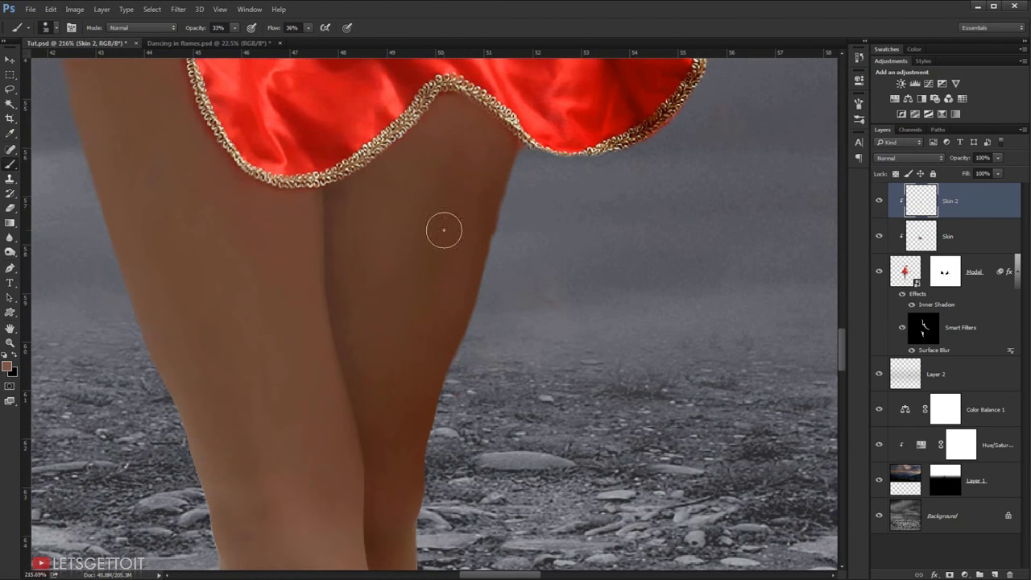
scroll(500, 191, "down", 1)
scroll(499, 191, "down", 4)
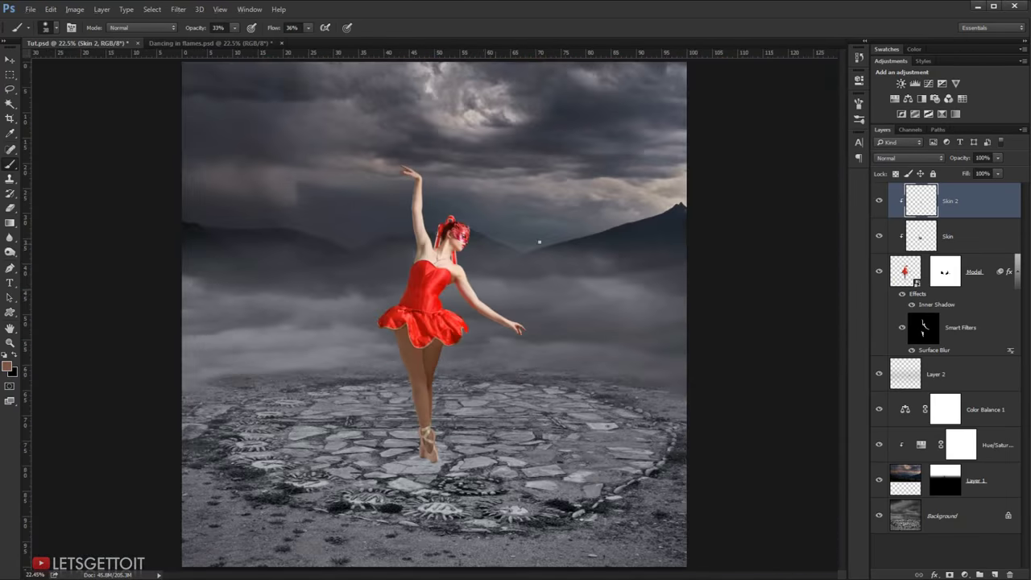
scroll(438, 357, "up", 5)
scroll(466, 128, "up", 1)
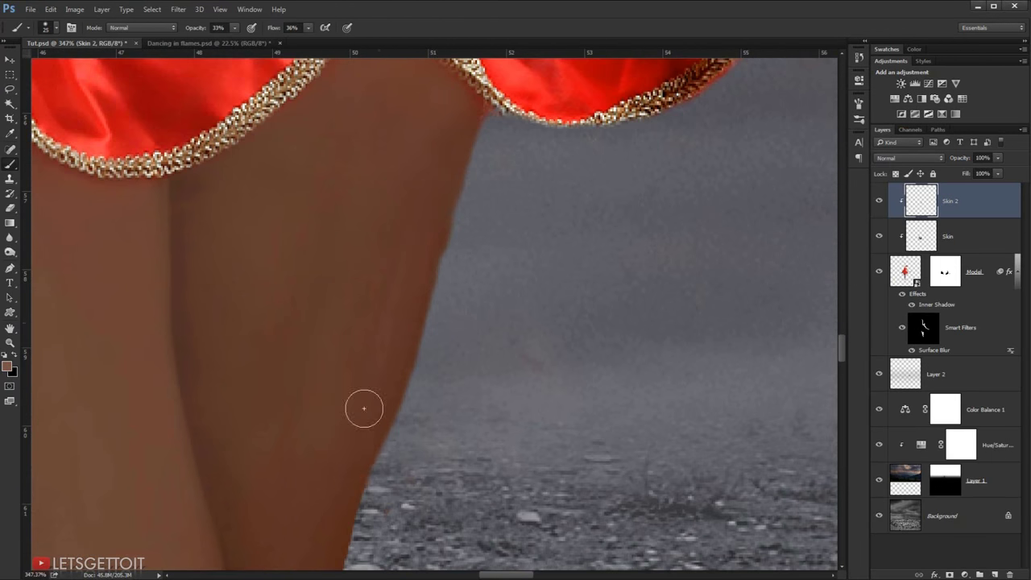
scroll(400, 293, "down", 5)
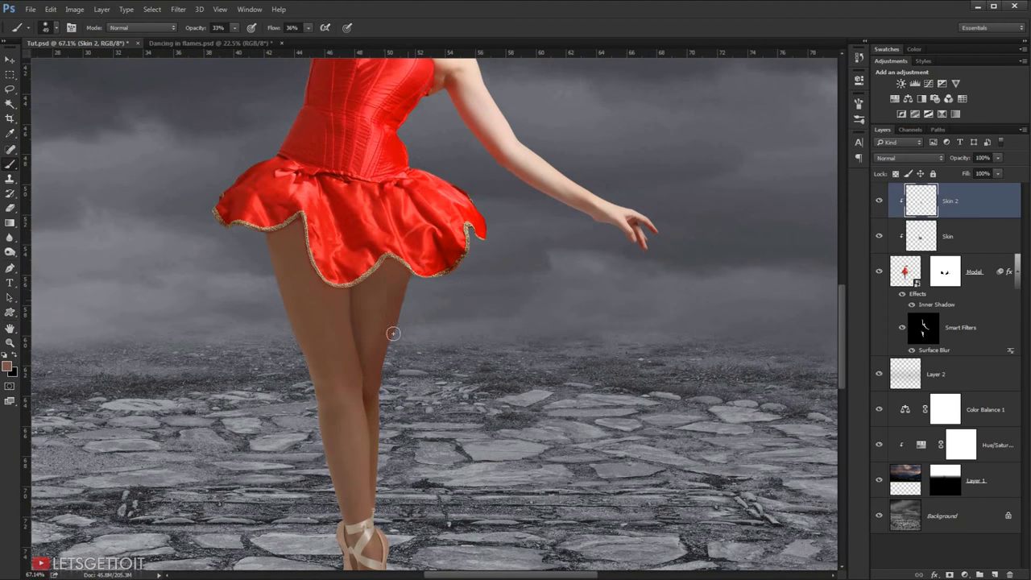
- Set brush opacity to 22%, enlarge it to 146, and fit the whole image on screen
key("bracketright")
key("bracketright")
key("bracketright")
scroll(388, 372, "down", 4)
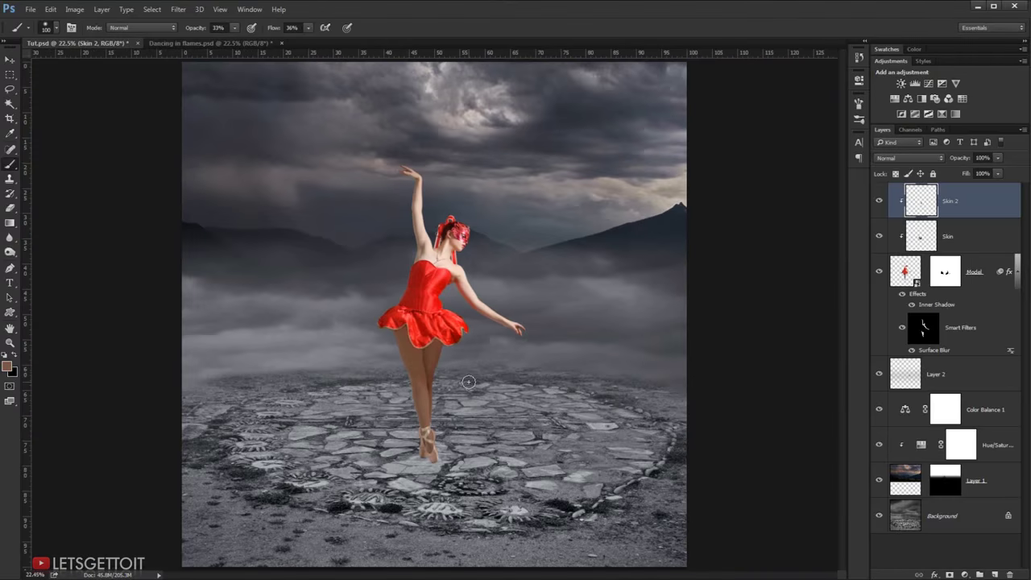
scroll(406, 347, "up", 3)
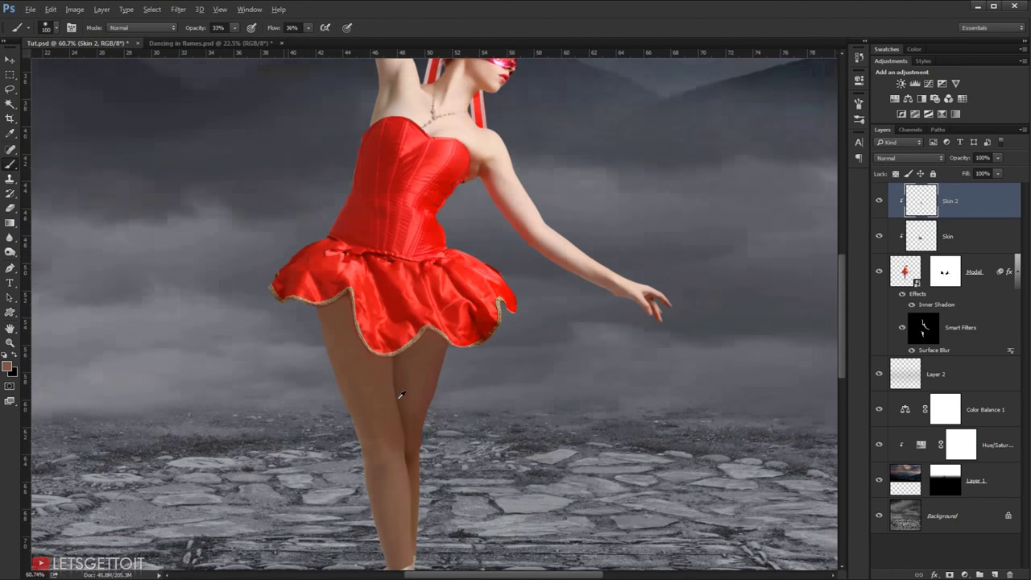
scroll(400, 394, "up", 1)
key("2")
key("2")
key("bracketright")
key("bracketright")
key("bracketright")
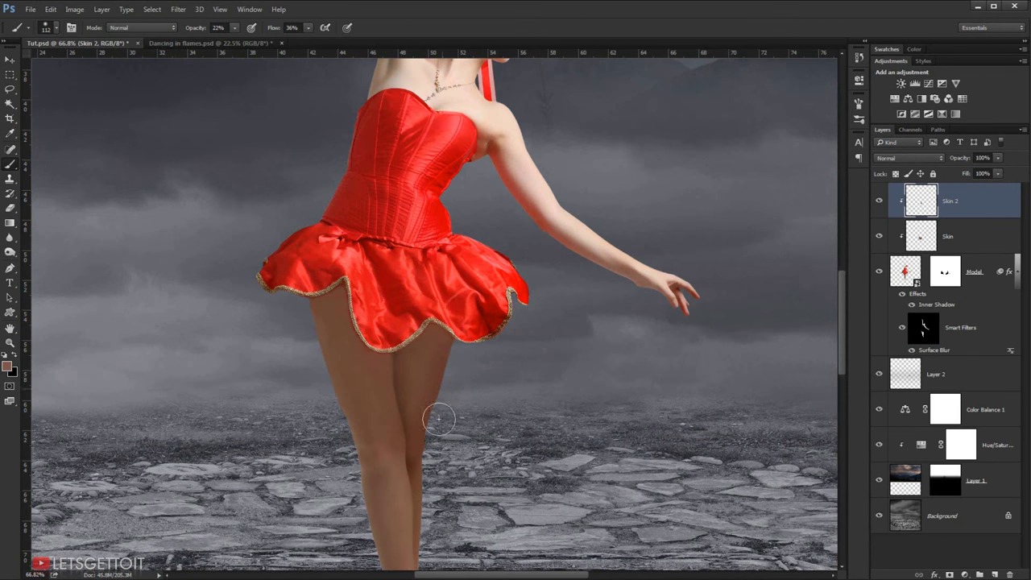
key("ctrl+0")
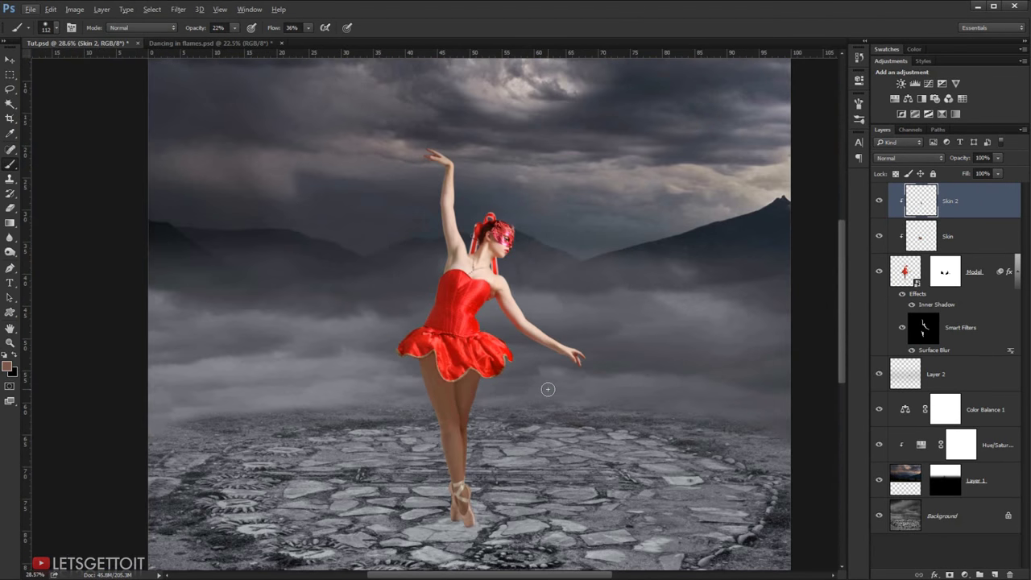
key("ctrl+0")
key("bracketright")
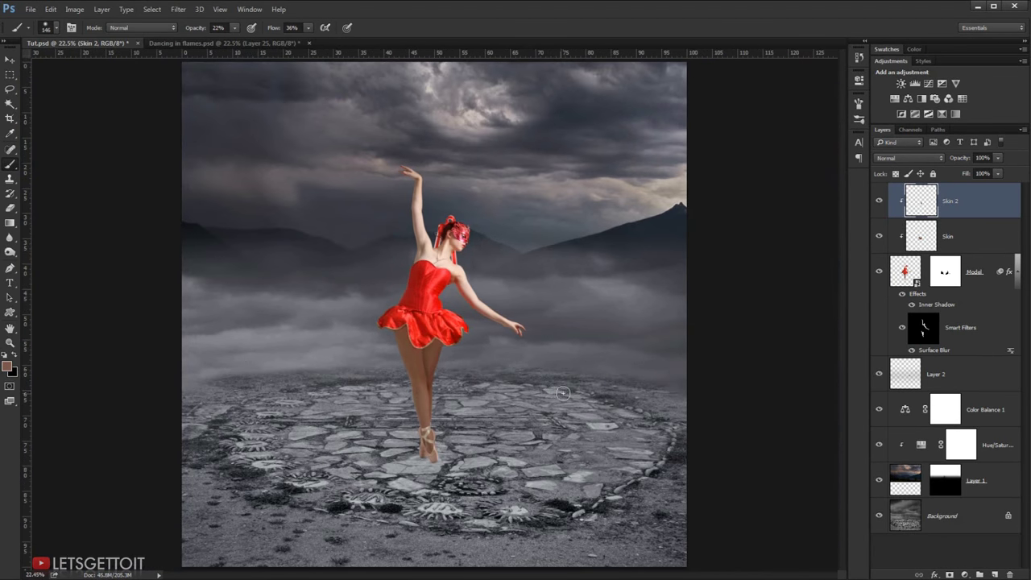
scroll(449, 322, "up", 5)
scroll(448, 322, "down", 1)
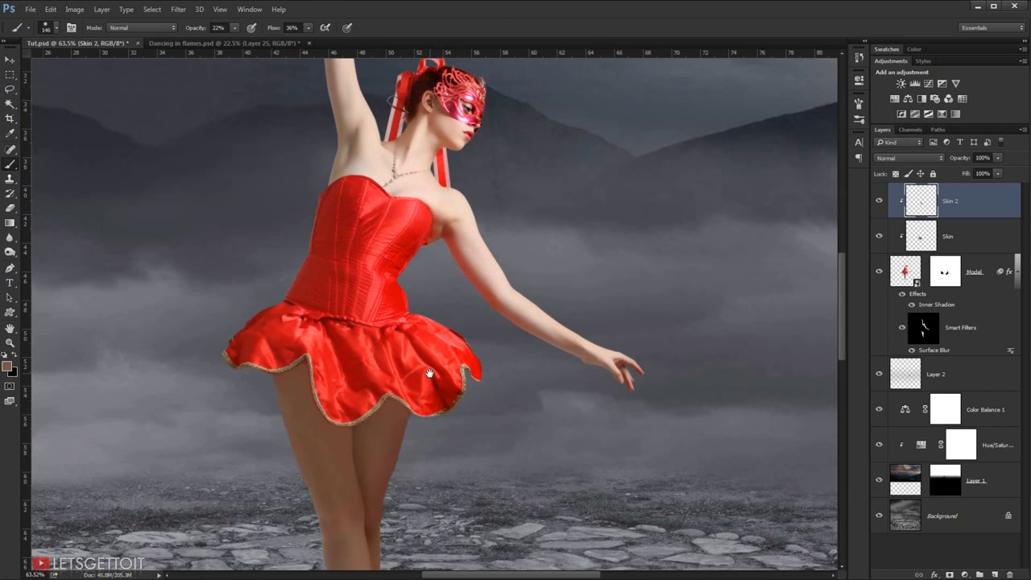
- Append the Special Effect Brushes set and choose the irregular 117 brush
right_click(459, 198)
left_click(755, 212)
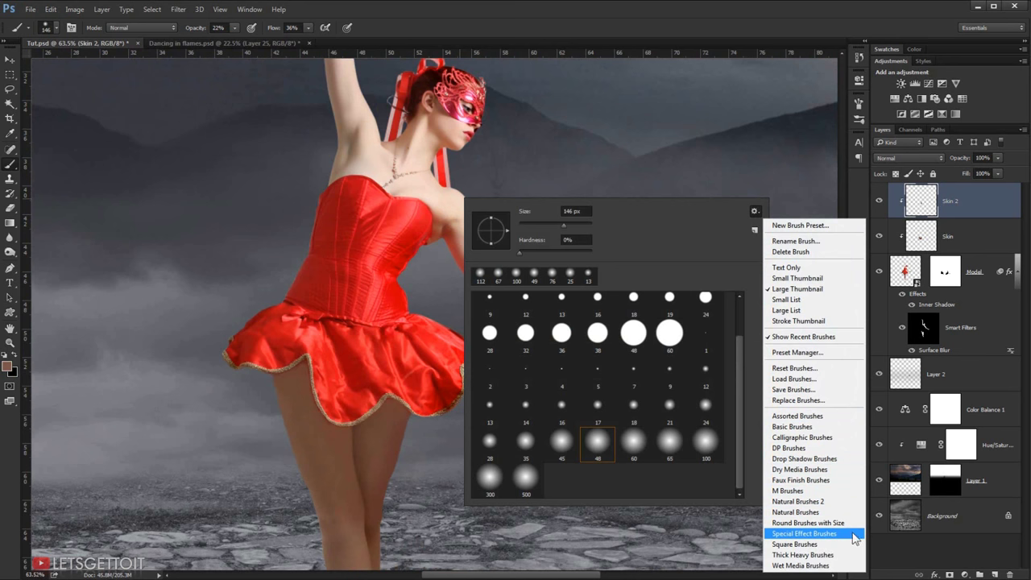
left_click(853, 535)
left_click(562, 227)
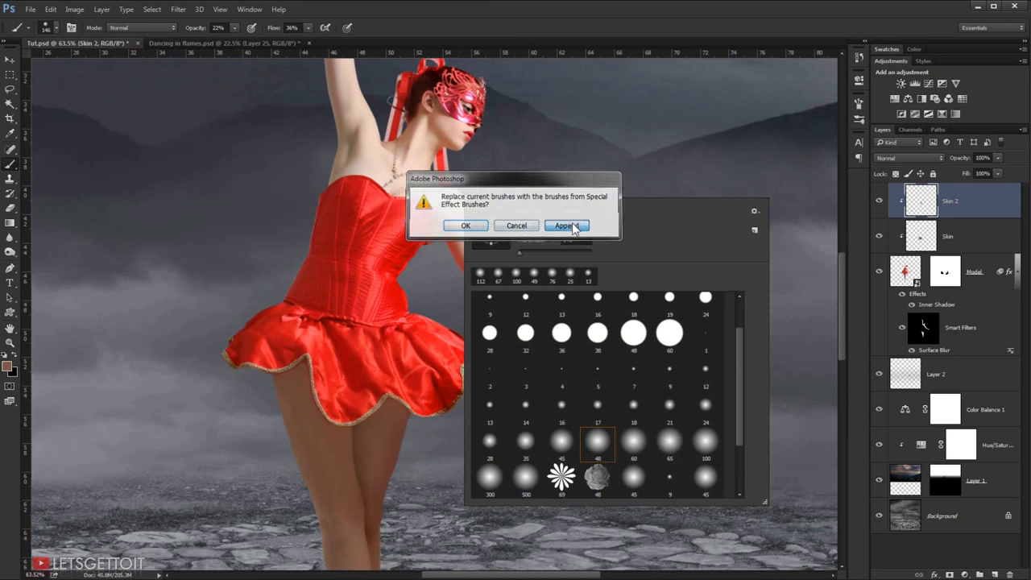
scroll(629, 388, "down", 2)
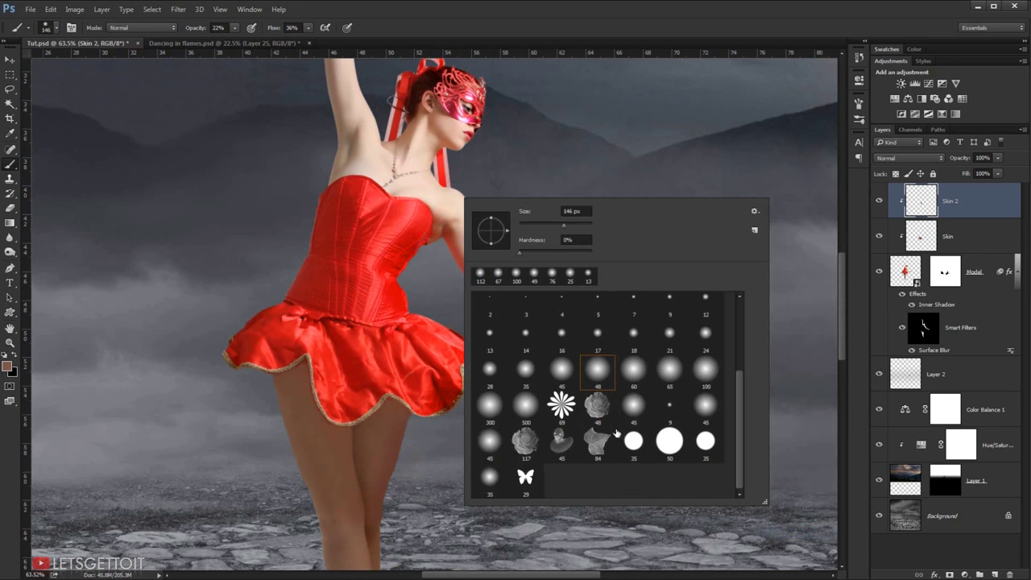
left_click(525, 441)
left_click(691, 7)
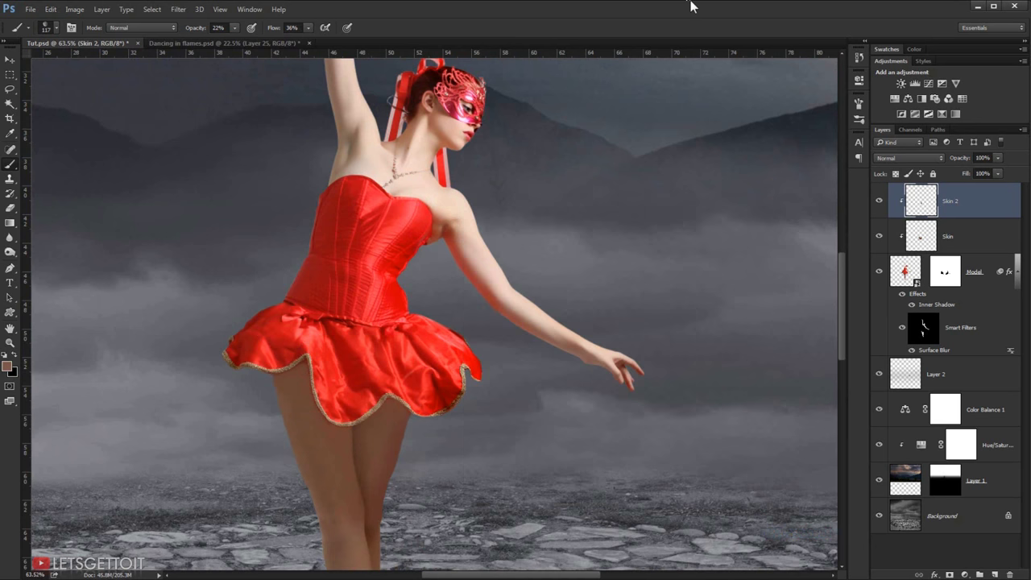
- Target the Model layer mask and set the brush to a rotated tip at full strength, slightly larger
left_click(947, 275)
scroll(234, 347, "up", 3)
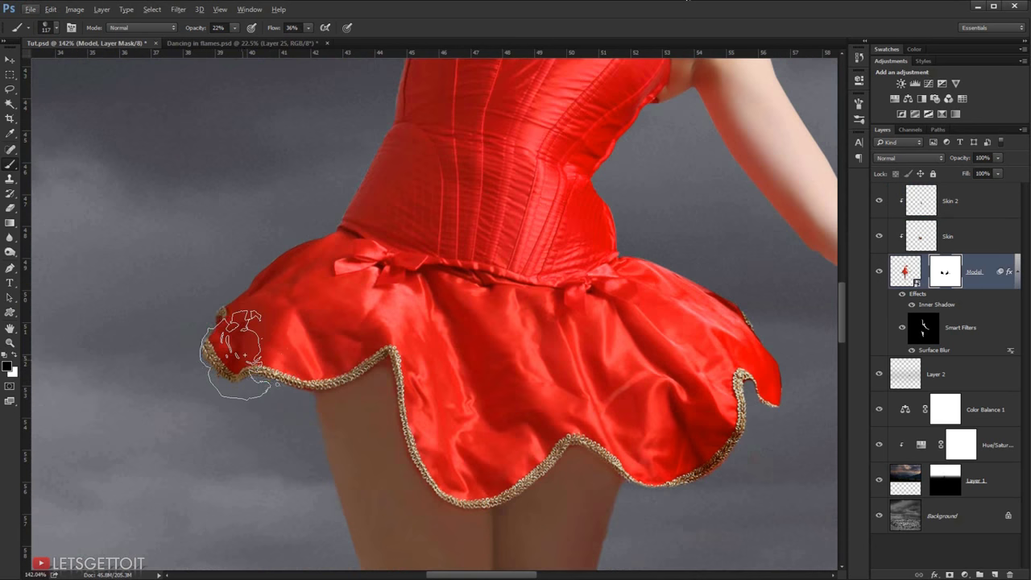
right_click(237, 302)
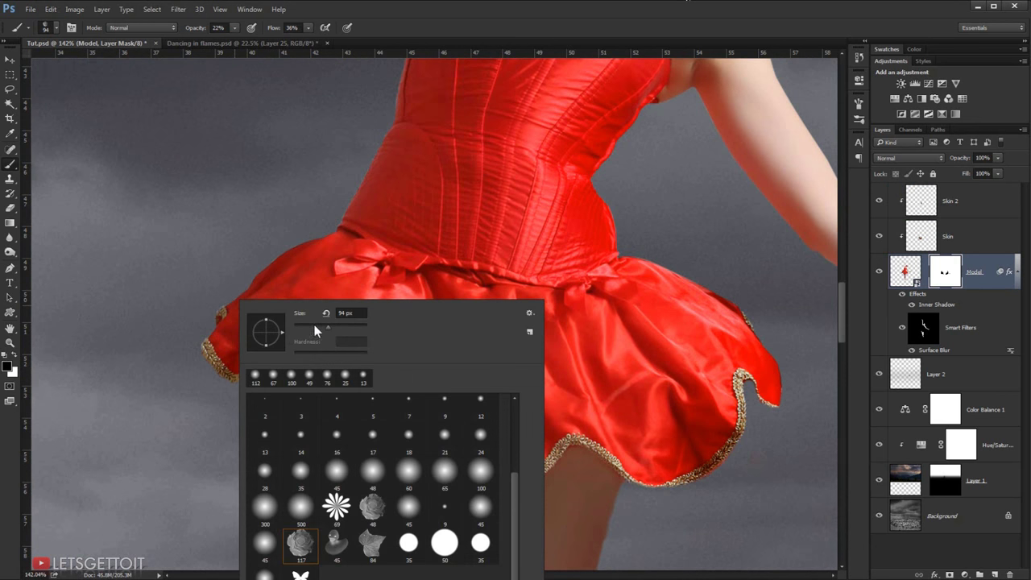
left_click(260, 309)
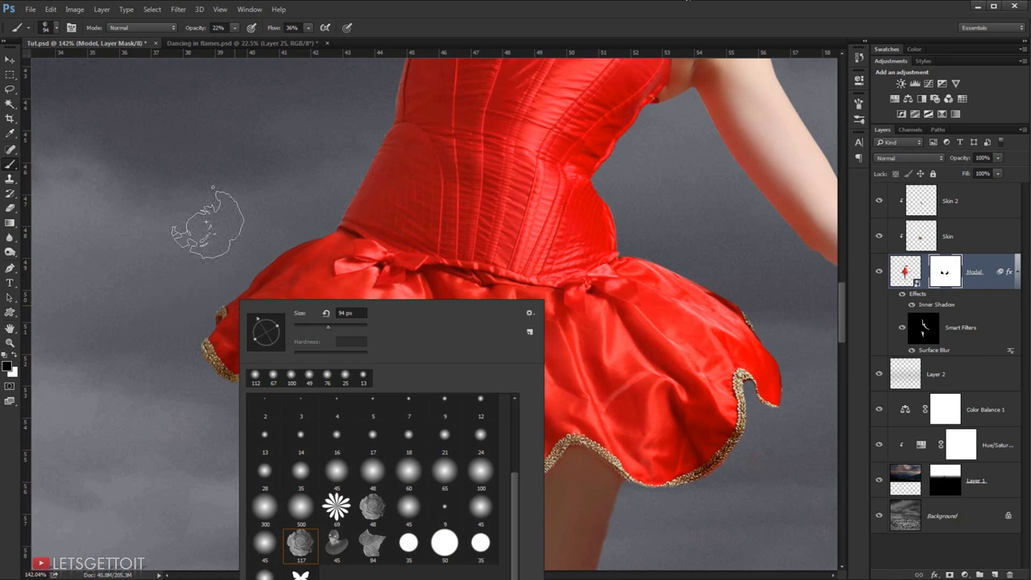
left_click_drag(208, 32, 346, 32)
left_click_drag(272, 32, 363, 32)
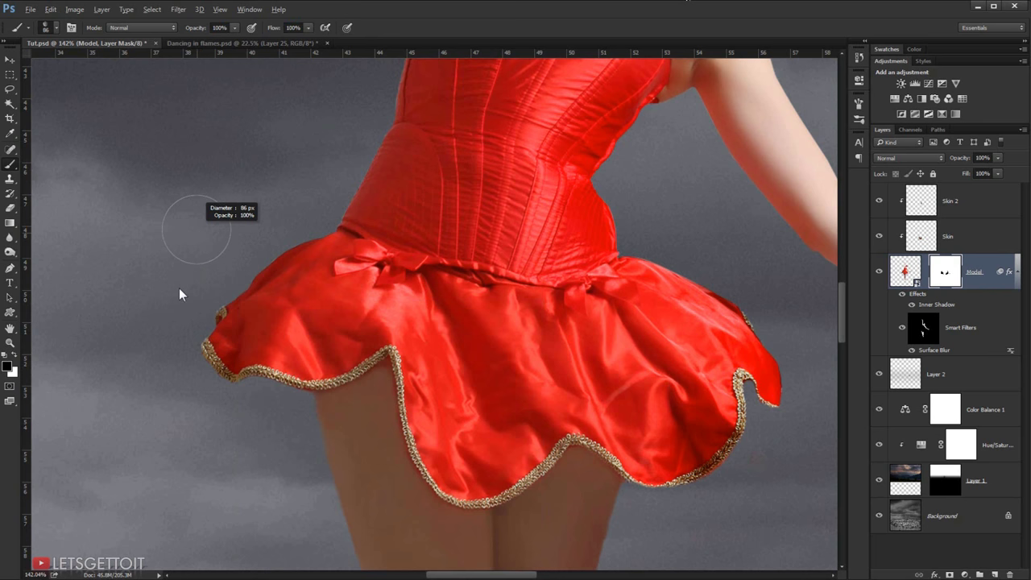
scroll(179, 288, "up", 2)
left_click_drag(194, 395, 211, 310)
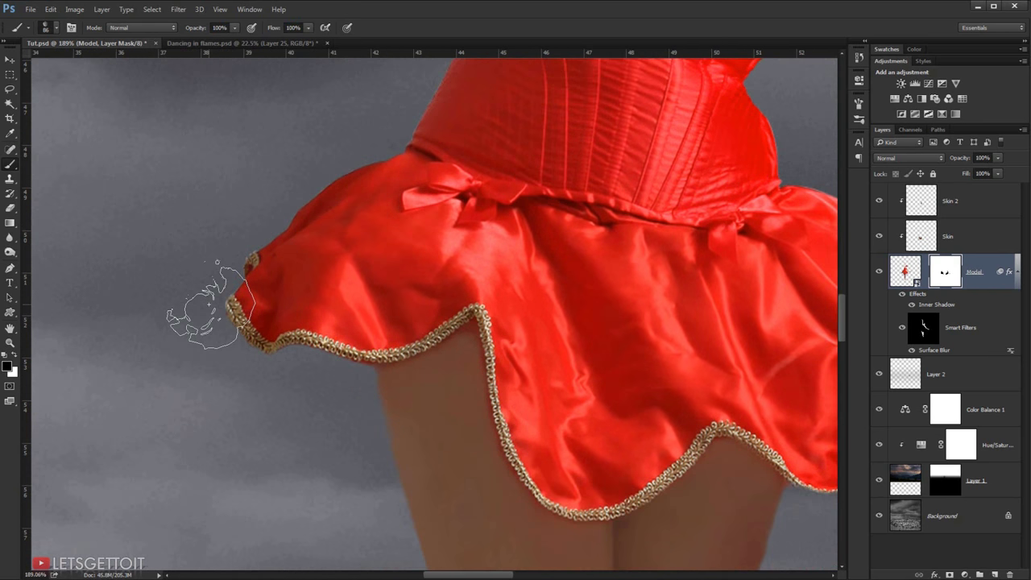
- Paint the Model mask with irregular tips to tear the upper-left, lower-right and right skirt edges
left_click(921, 201)
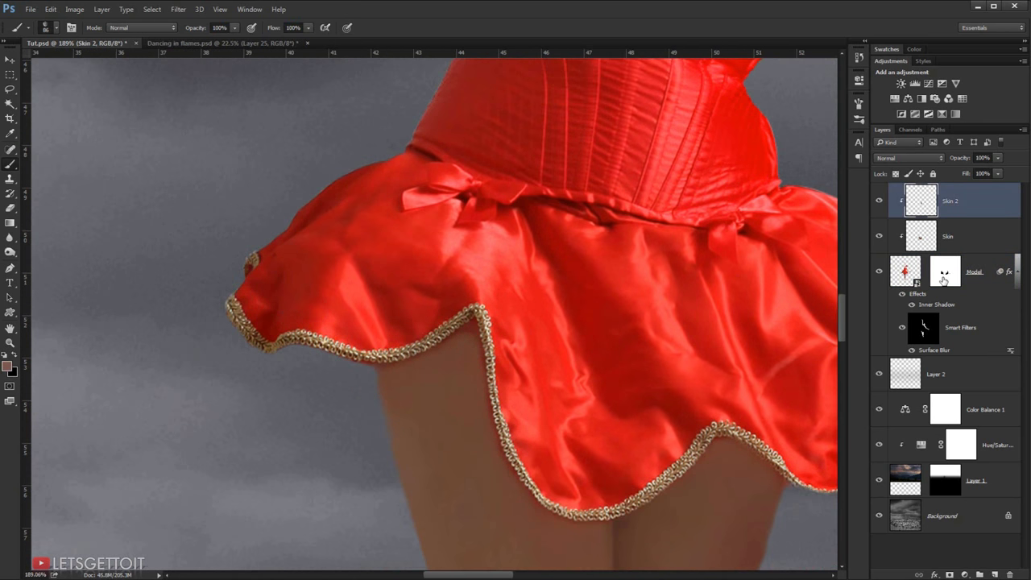
left_click(944, 274)
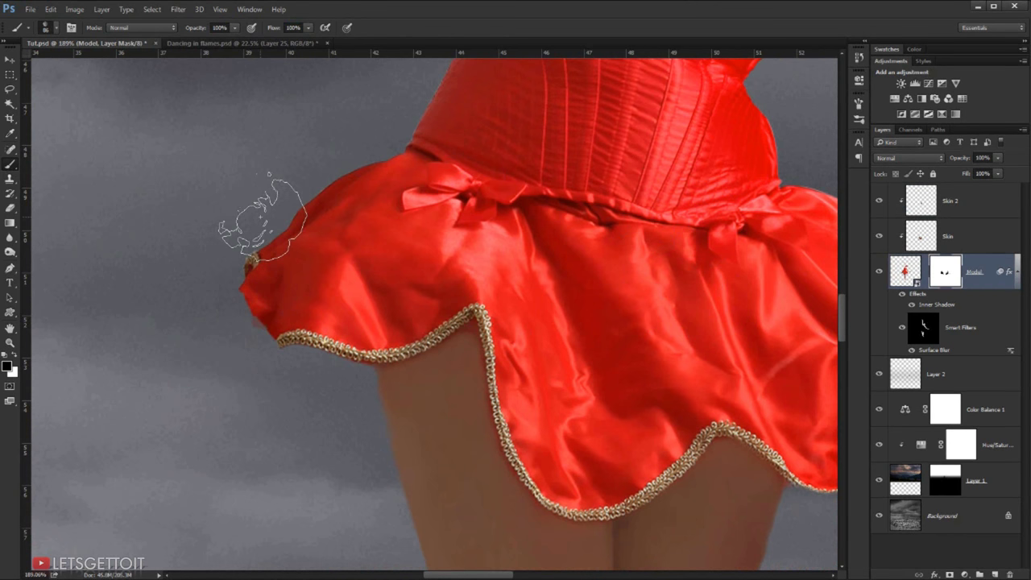
left_click_drag(322, 169, 273, 338)
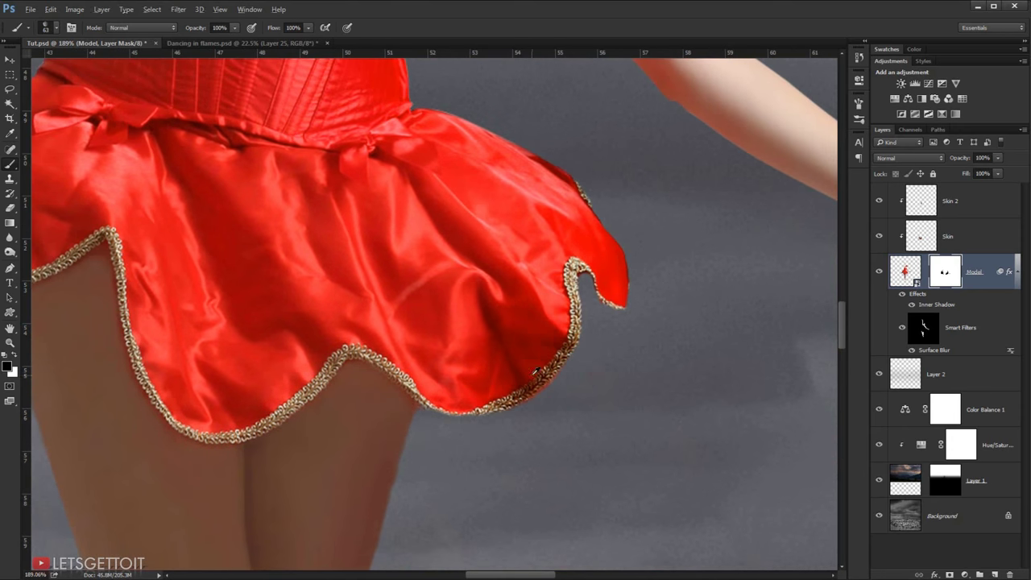
mouse_move(537, 370)
left_mouse_down()
mouse_move(530, 379)
mouse_move(587, 322)
mouse_move(468, 425)
mouse_move(483, 403)
left_mouse_up()
right_click(468, 425)
double_click(534, 534)
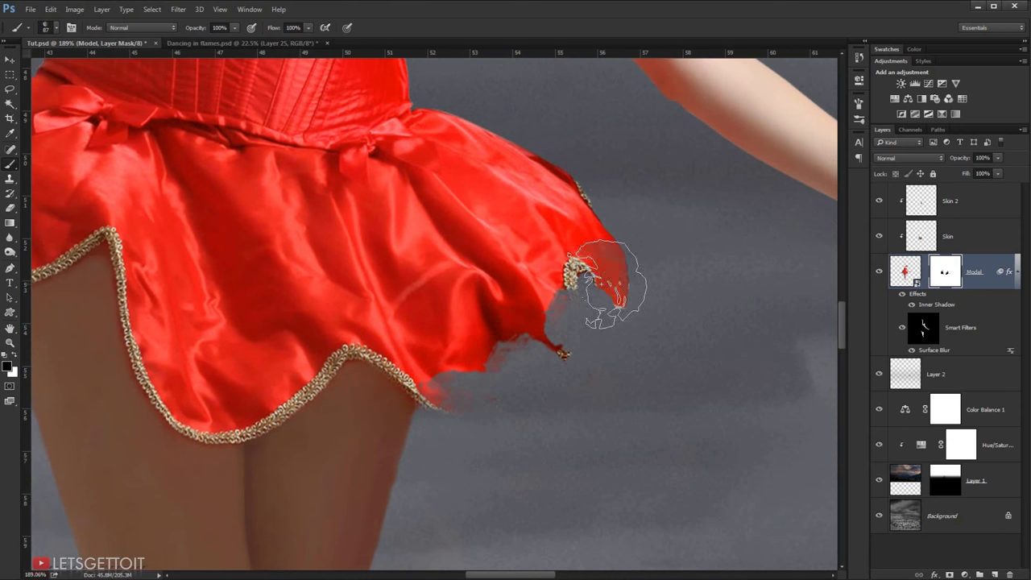
mouse_move(603, 288)
left_mouse_down()
mouse_move(564, 173)
mouse_move(610, 207)
left_mouse_up()
right_click(491, 113)
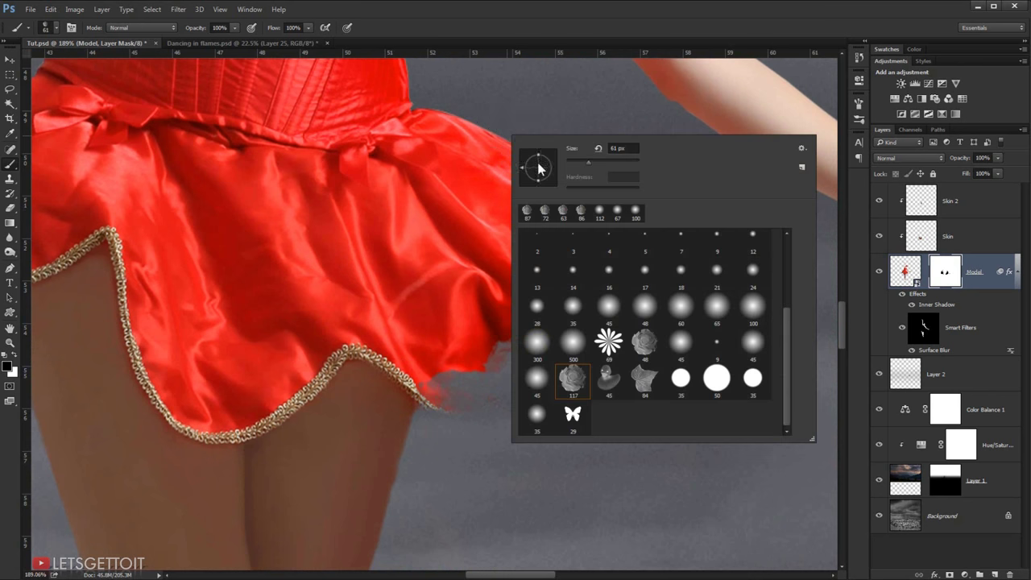
double_click(564, 371)
mouse_move(490, 116)
left_mouse_down()
mouse_move(541, 138)
mouse_move(603, 299)
mouse_move(603, 233)
left_mouse_up()
- On Skin 2, sample the skin tone and resize the brush from 42 to 58 px
scroll(392, 427, "down", 5)
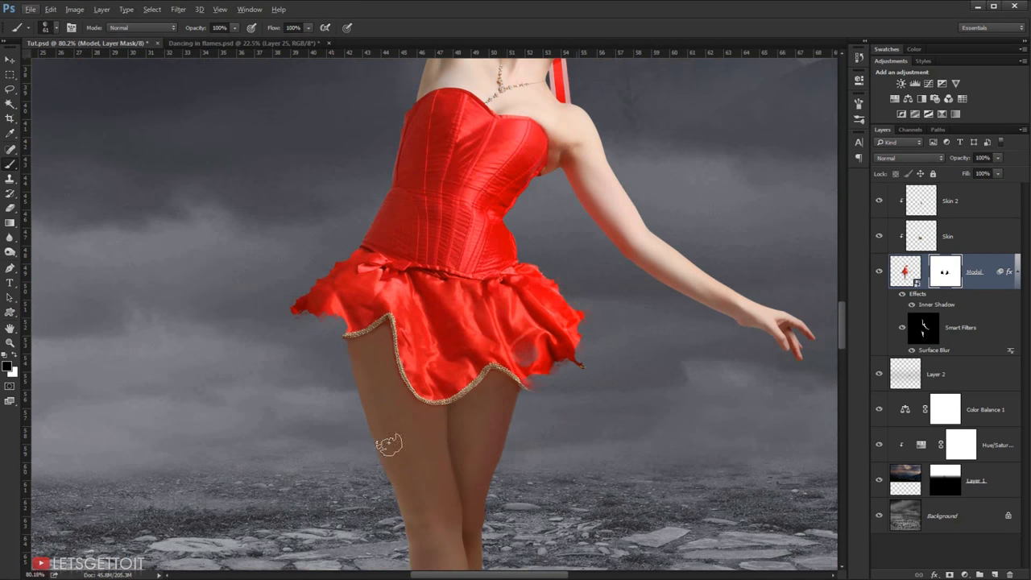
scroll(518, 396, "up", 5)
left_click_drag(509, 375, 453, 380)
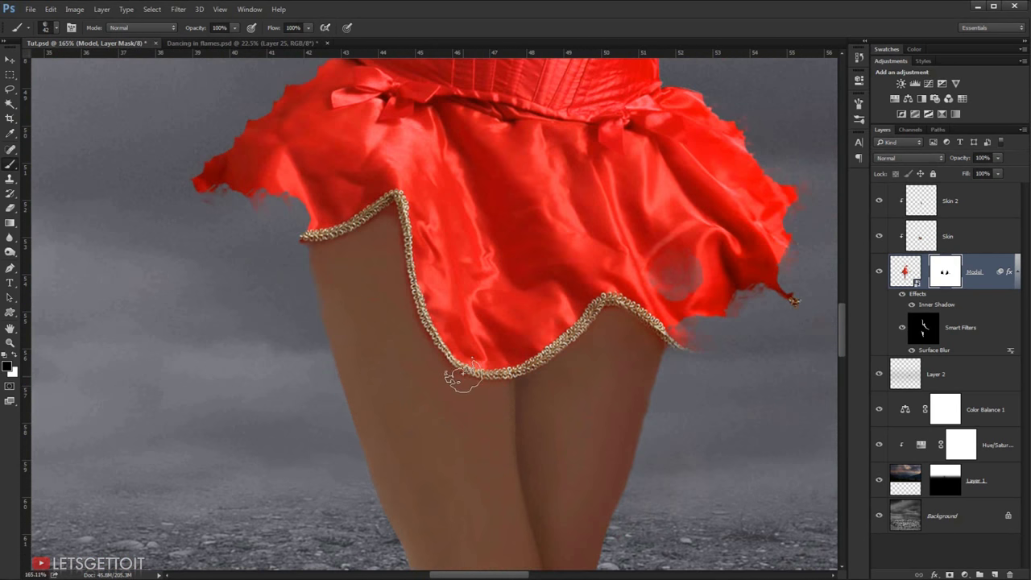
left_click(931, 210)
left_click(456, 376, "alt")
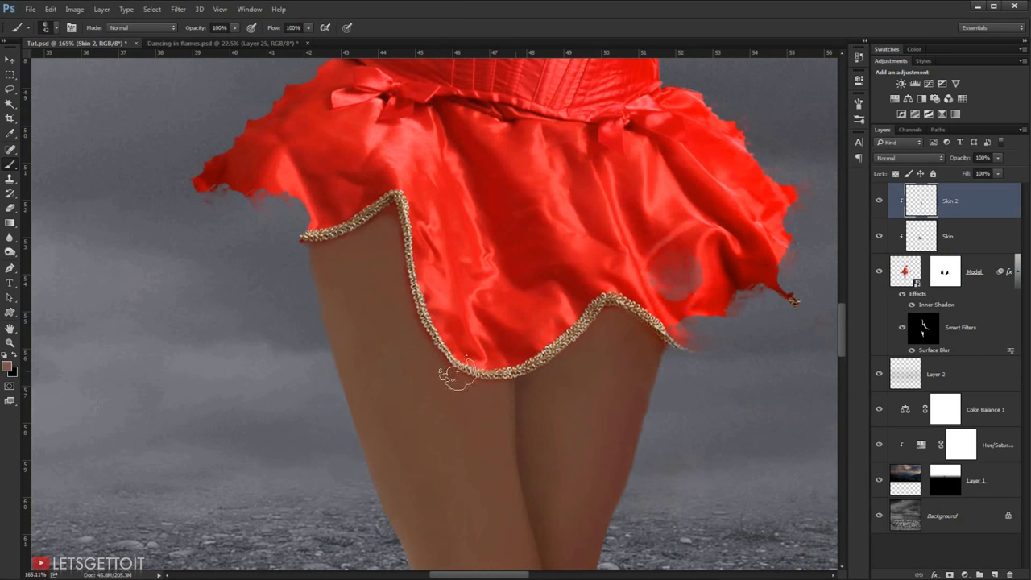
left_click_drag(437, 373, 477, 367)
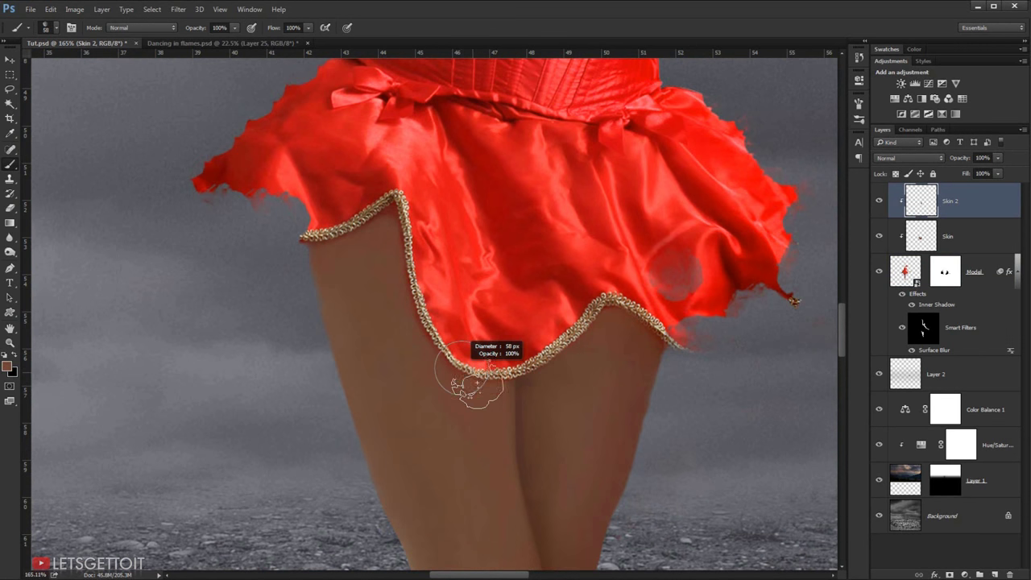
- Create Skin 3 clipped to the dancer and paint skin tone over the hem chain with the 48 px rose brush
left_click(996, 575)
type("Skin 3")
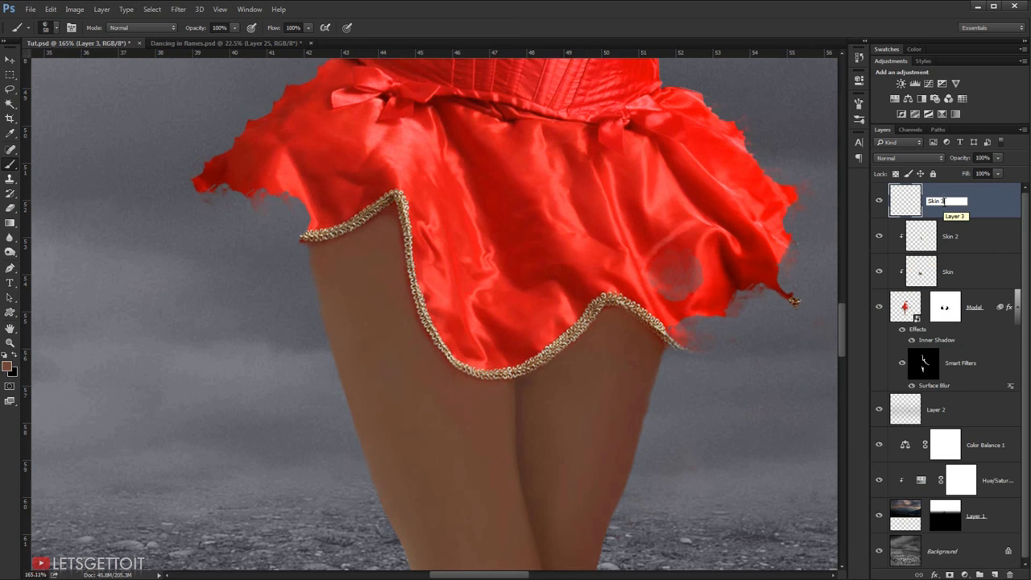
key("Return")
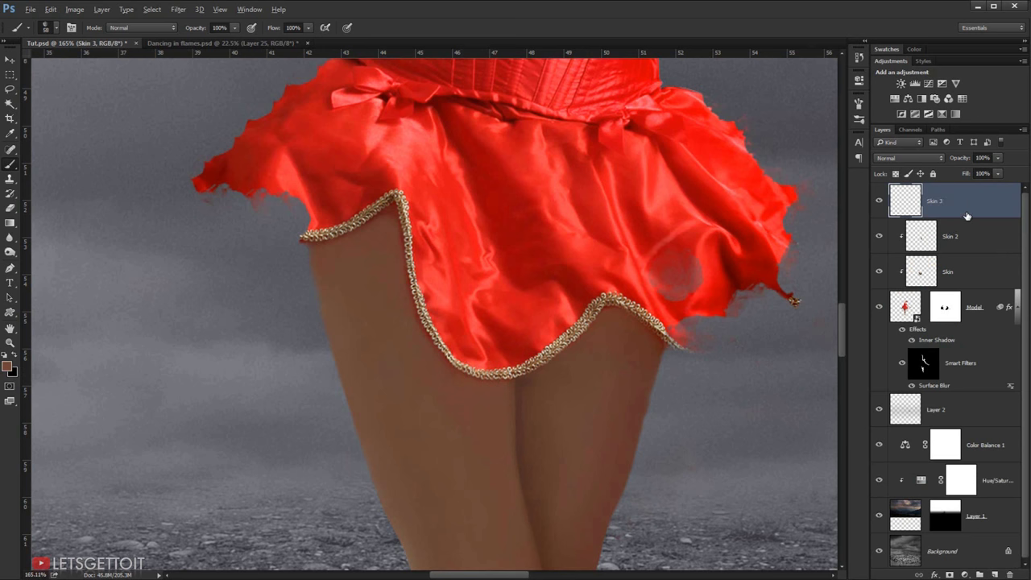
left_click(973, 216, "alt")
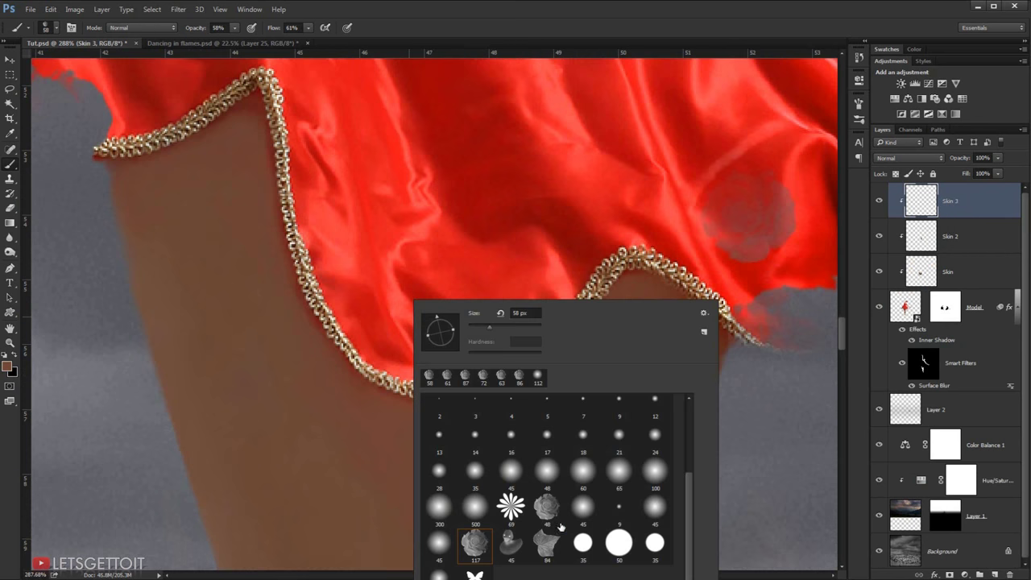
left_click(541, 508)
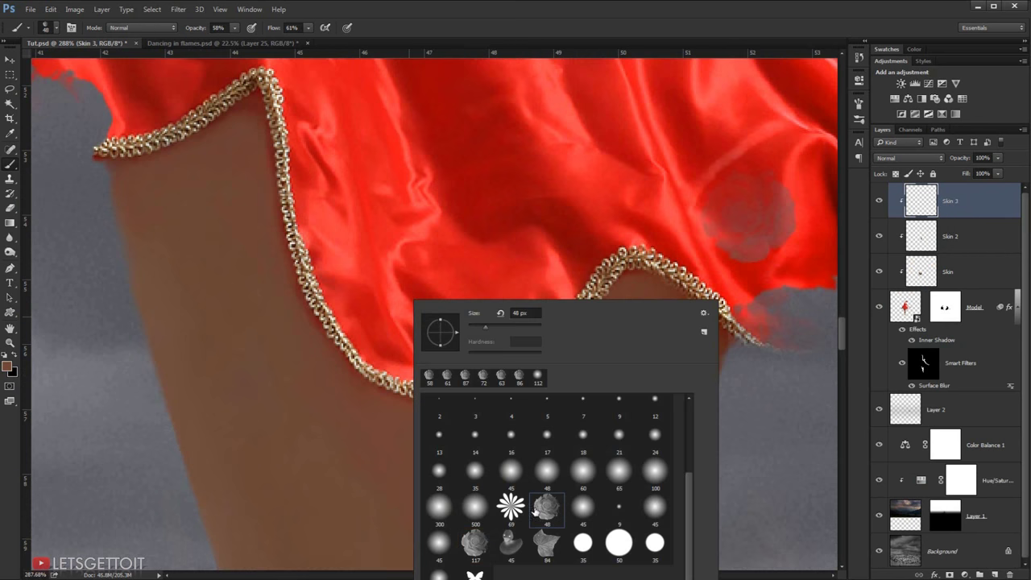
left_click(542, 26)
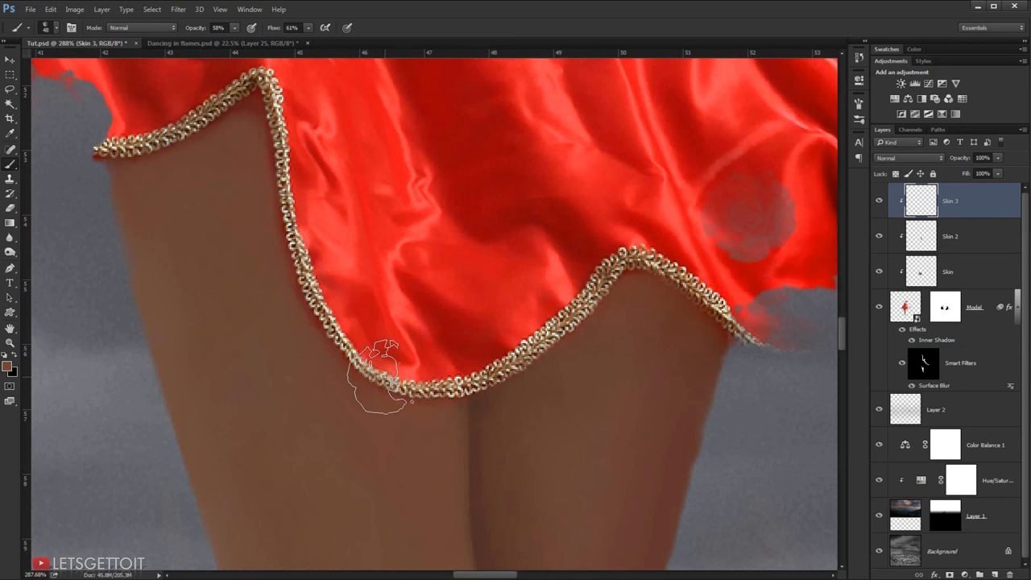
left_click(381, 376)
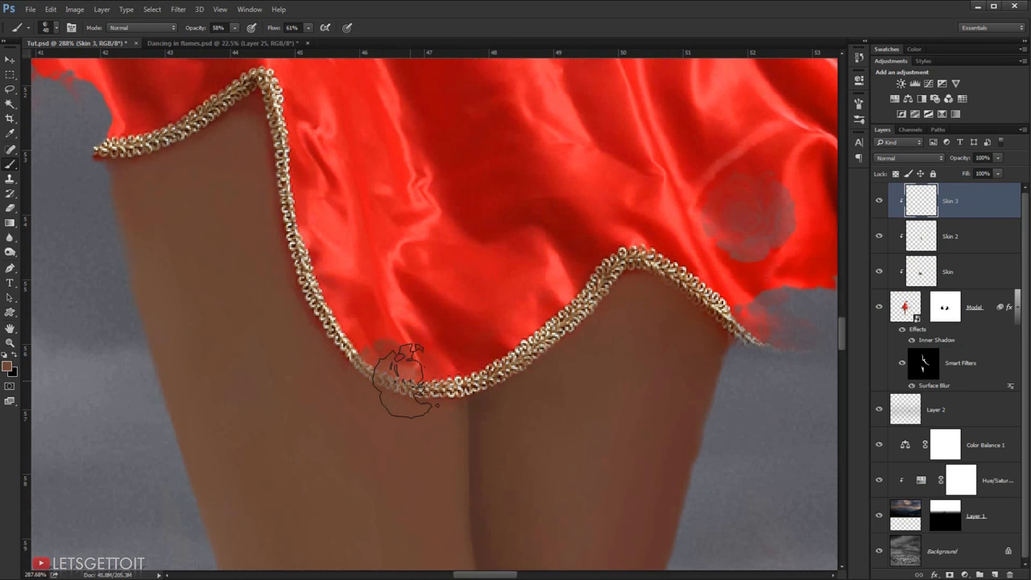
left_click(407, 379)
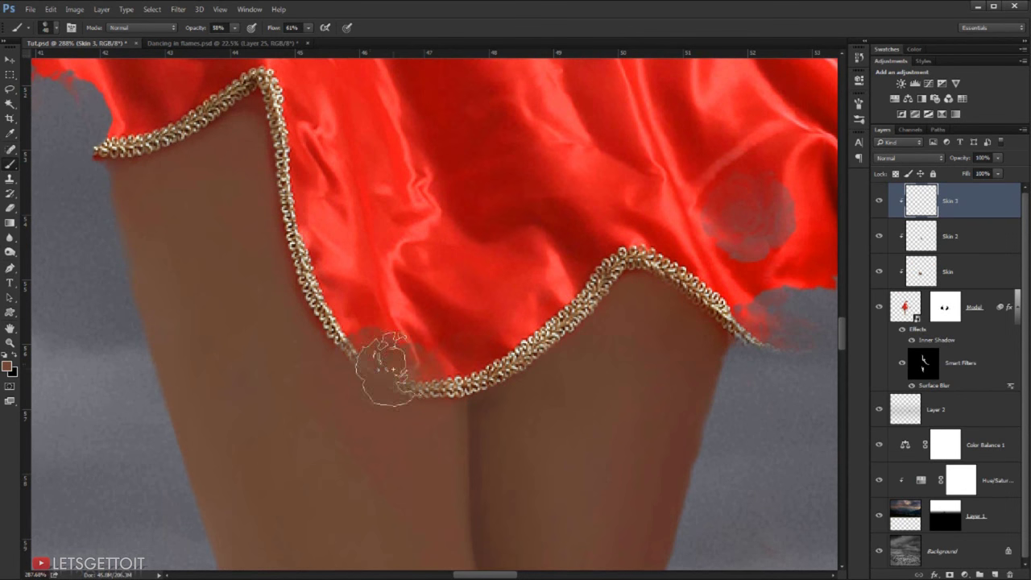
scroll(362, 364, "down", 5)
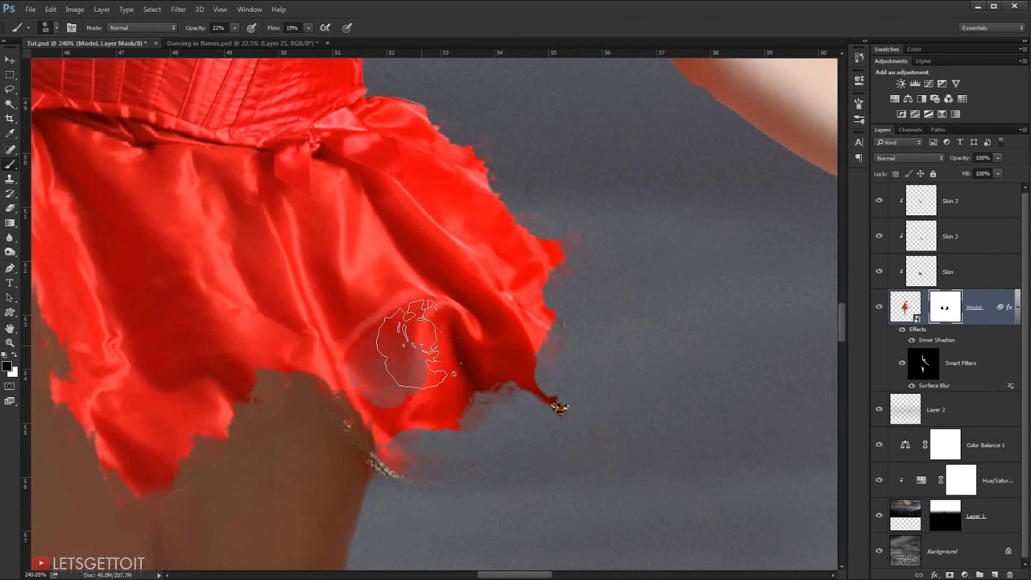
- Switch the mask brush to white, shrink it to 42 px, and fill the faded skirt patch
key("x")
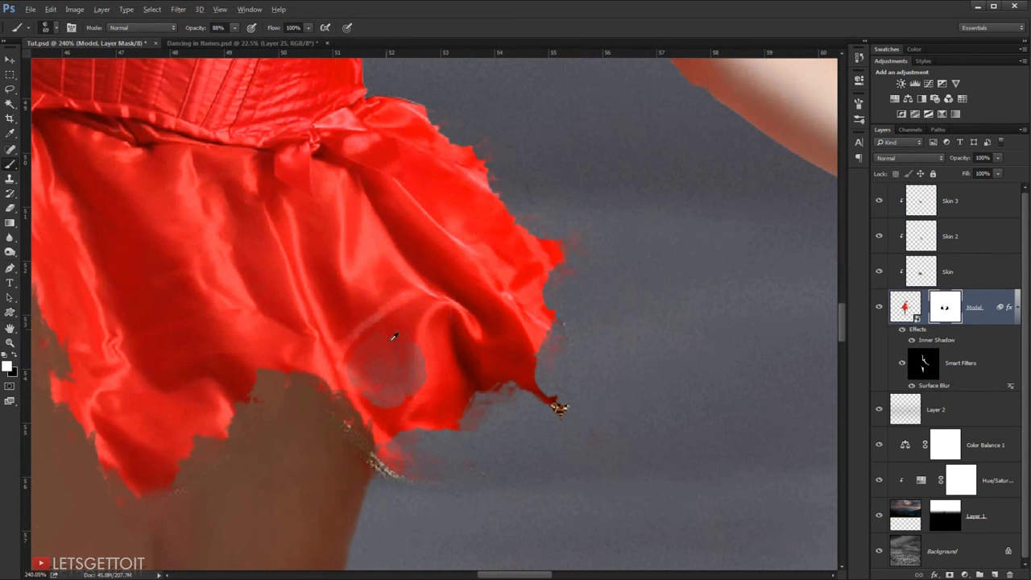
left_click_drag(393, 337, 441, 364)
mouse_move(448, 355)
left_mouse_down()
mouse_move(407, 357)
mouse_move(431, 341)
left_mouse_up()
right_click(439, 357)
key("Escape")
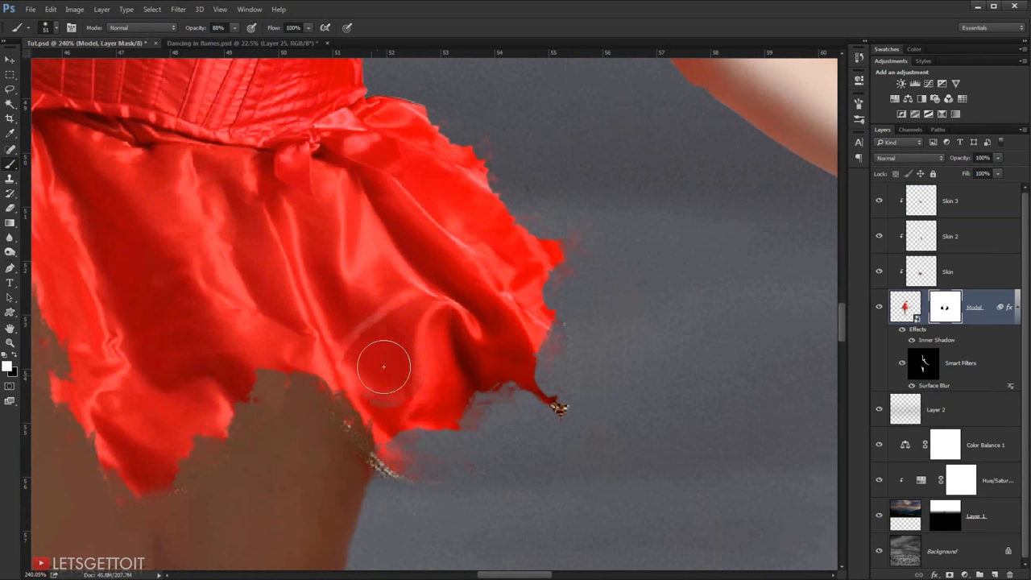
scroll(401, 356, "down", 2)
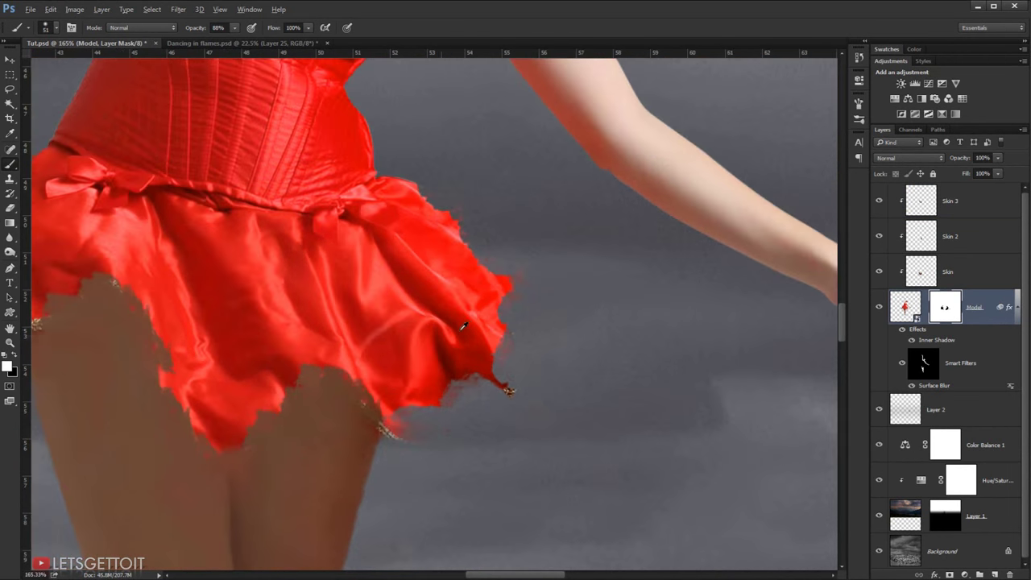
scroll(463, 322, "down", 5)
scroll(448, 371, "up", 2)
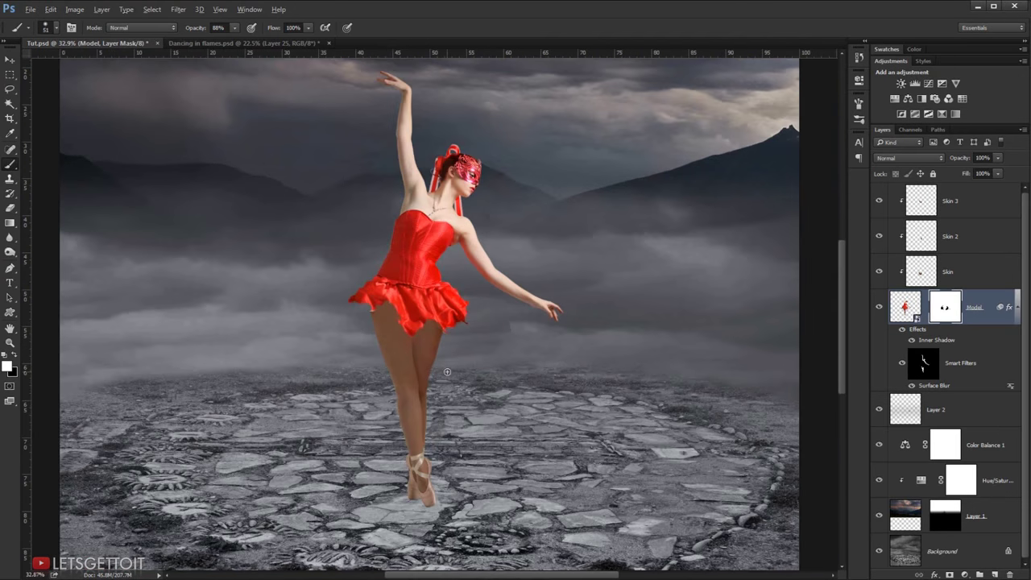
scroll(450, 367, "down", 1)
scroll(447, 369, "down", 2)
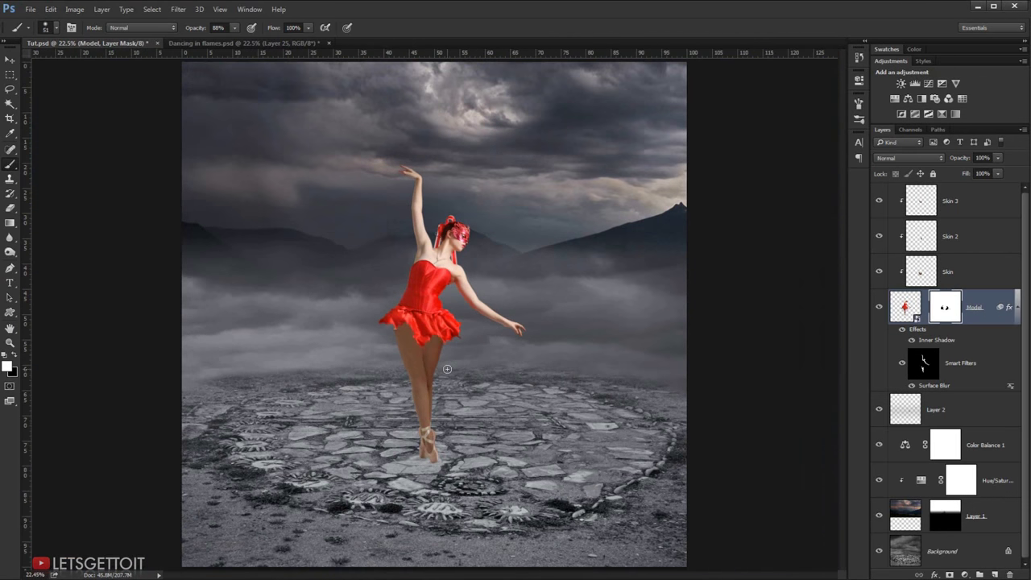
- Add a Hue/Saturation adjustment at Saturation -15, clipped to the dancer
key("ctrl+2")
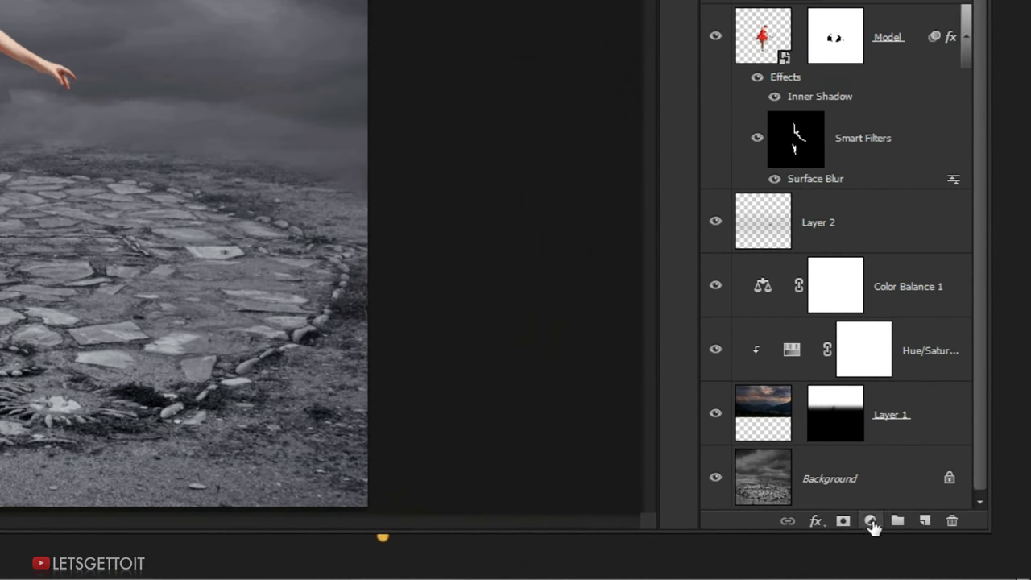
left_click(965, 574)
left_click(894, 314)
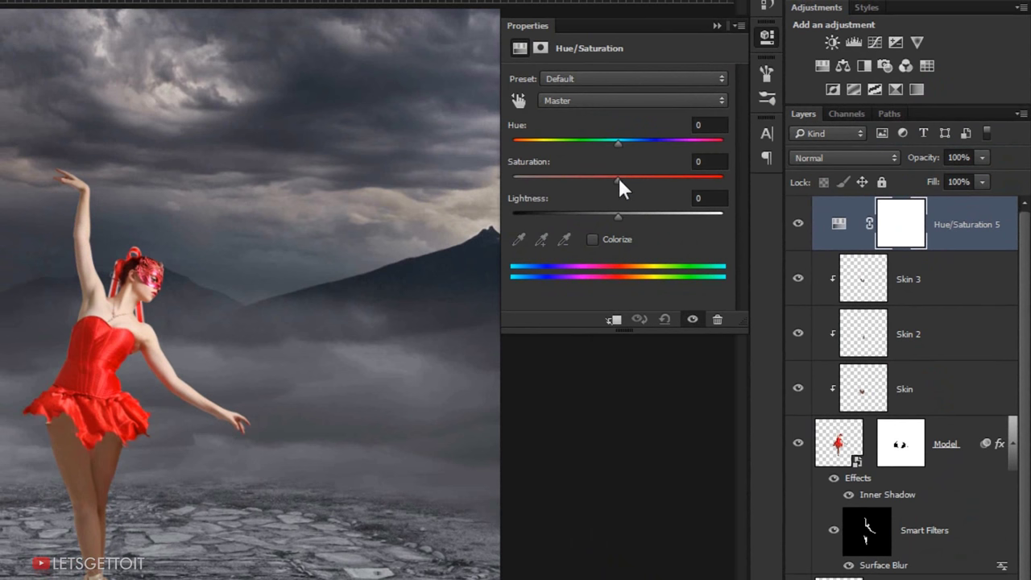
left_click_drag(619, 180, 606, 179)
left_click(618, 320)
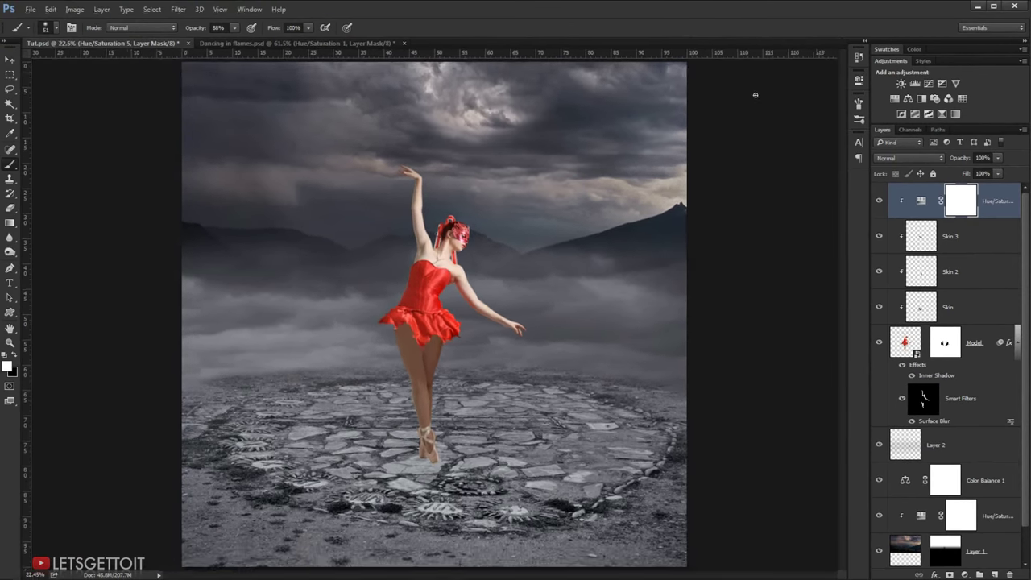
- Toggle the Hue/Saturation adjustment on and off to compare before and after
scroll(757, 96, "up", 2)
scroll(811, 227, "up", 3)
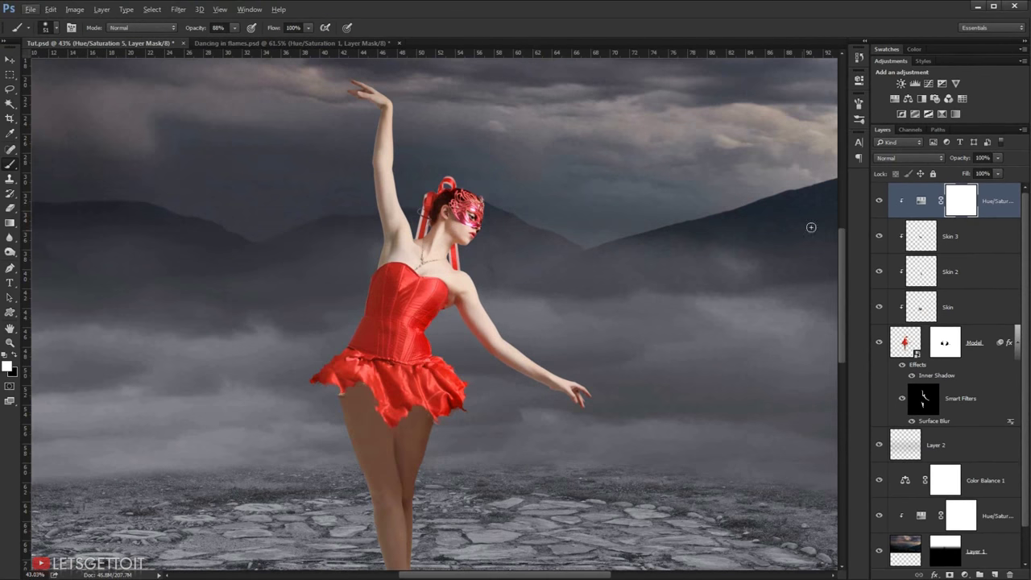
left_click(880, 202)
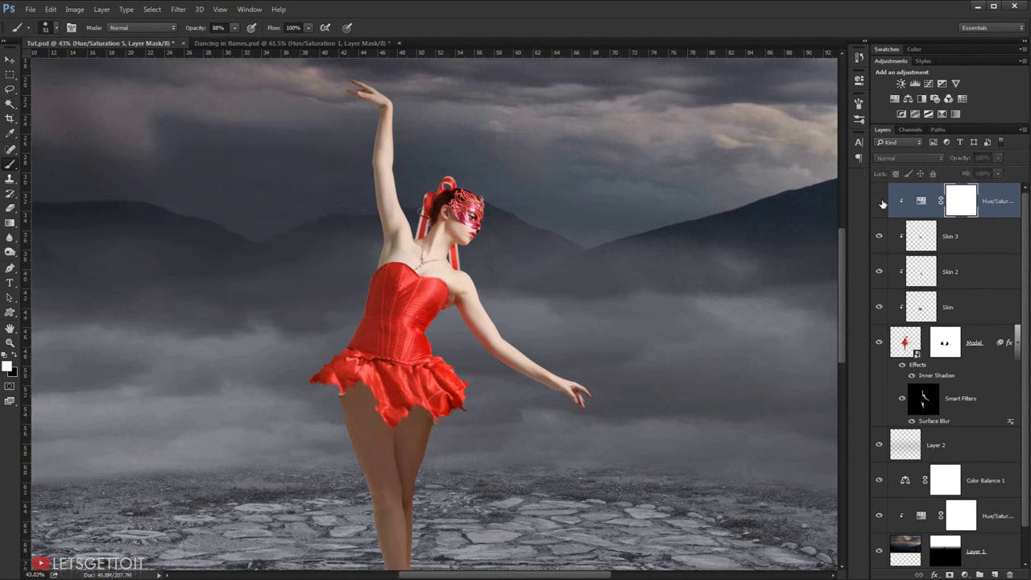
left_click(880, 201)
left_click(879, 202)
left_click_drag(484, 420, 492, 288)
scroll(492, 289, "down", 2)
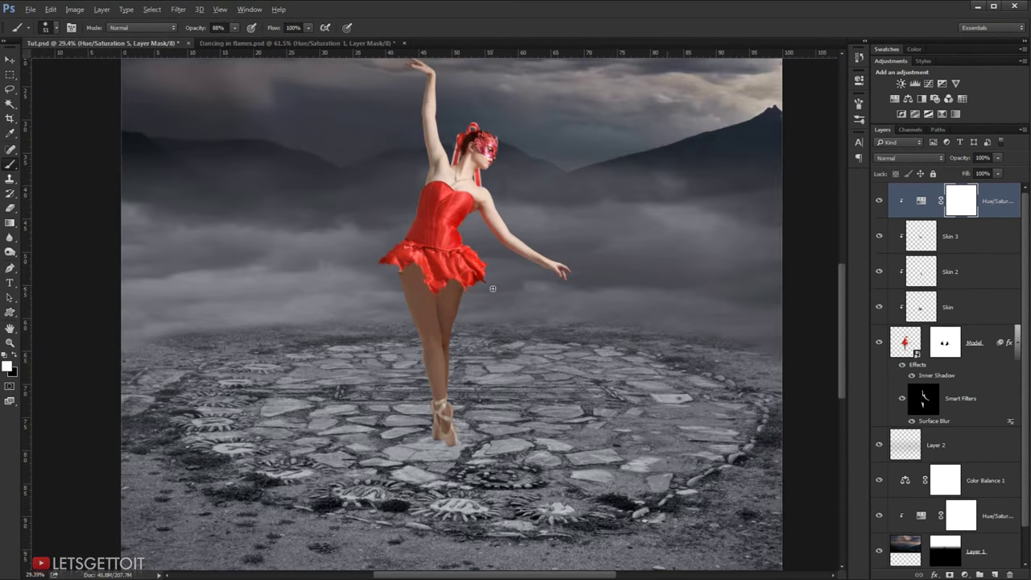
scroll(493, 288, "down", 2)
scroll(497, 284, "up", 1)
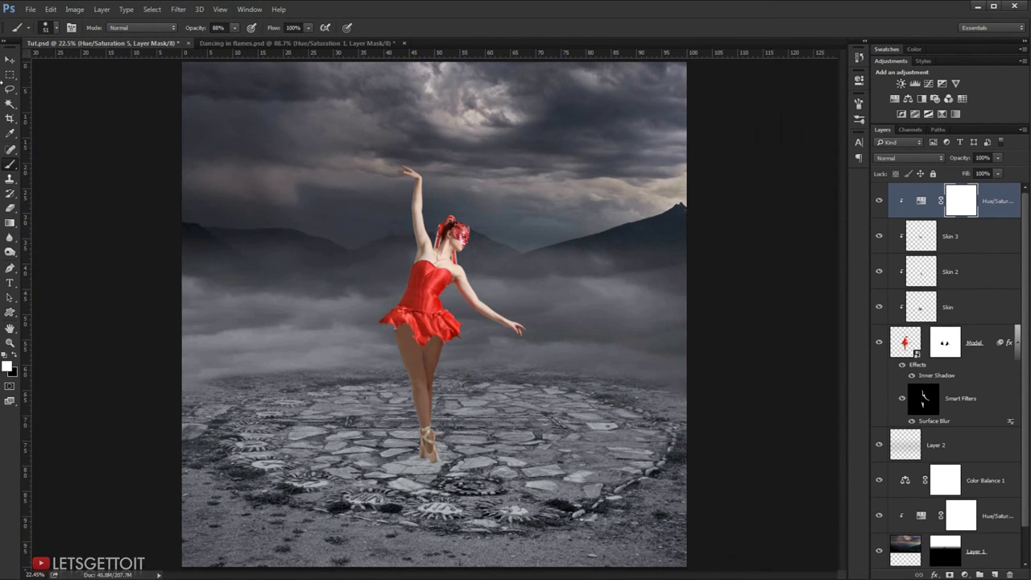
scroll(416, 165, "up", 2)
scroll(414, 166, "up", 1)
scroll(438, 219, "up", 1)
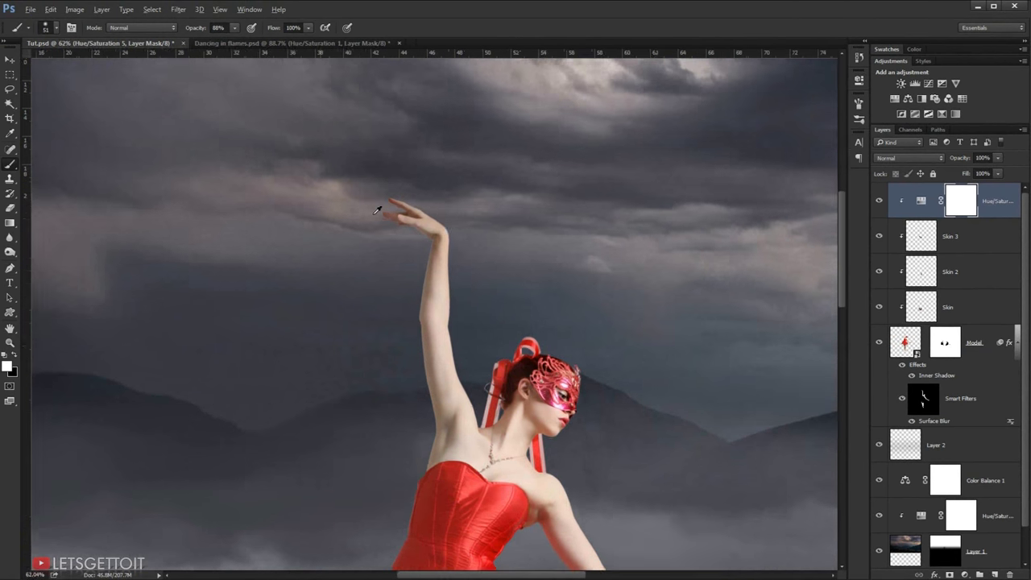
scroll(433, 224, "up", 1)
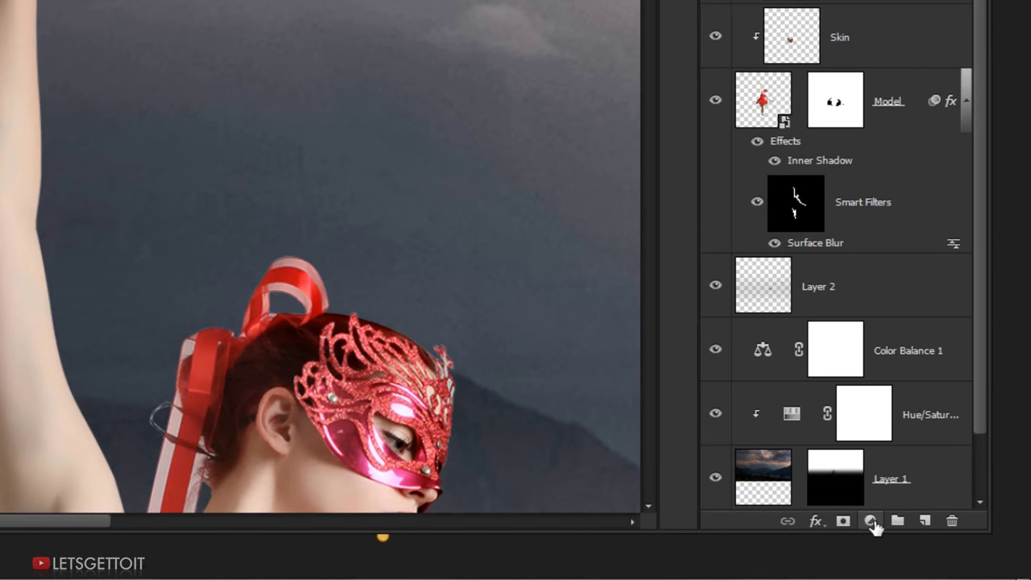
- Add a Levels adjustment clipped to the dancer with midtones brightened to 1.23
left_click(965, 574)
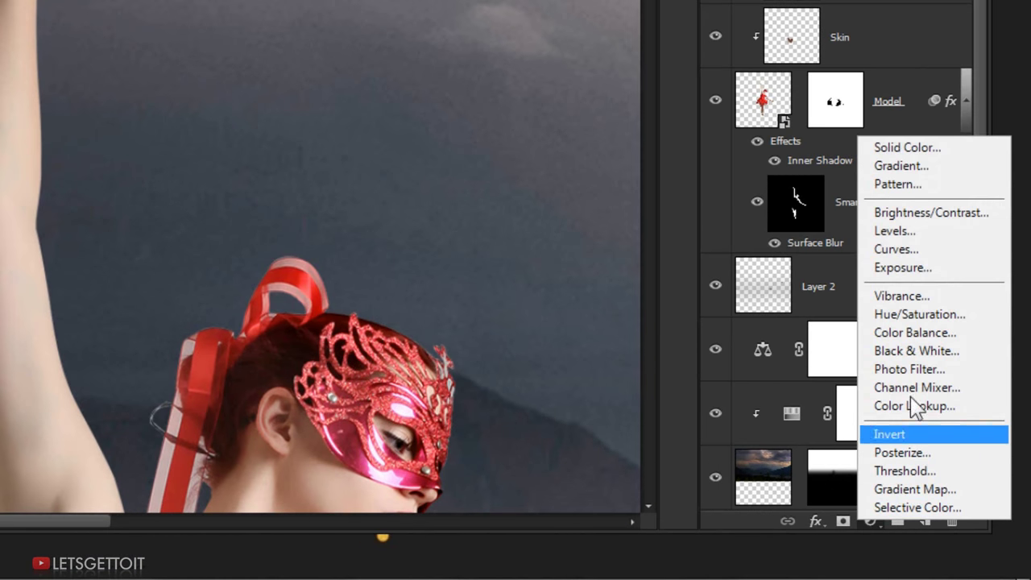
left_click(905, 234)
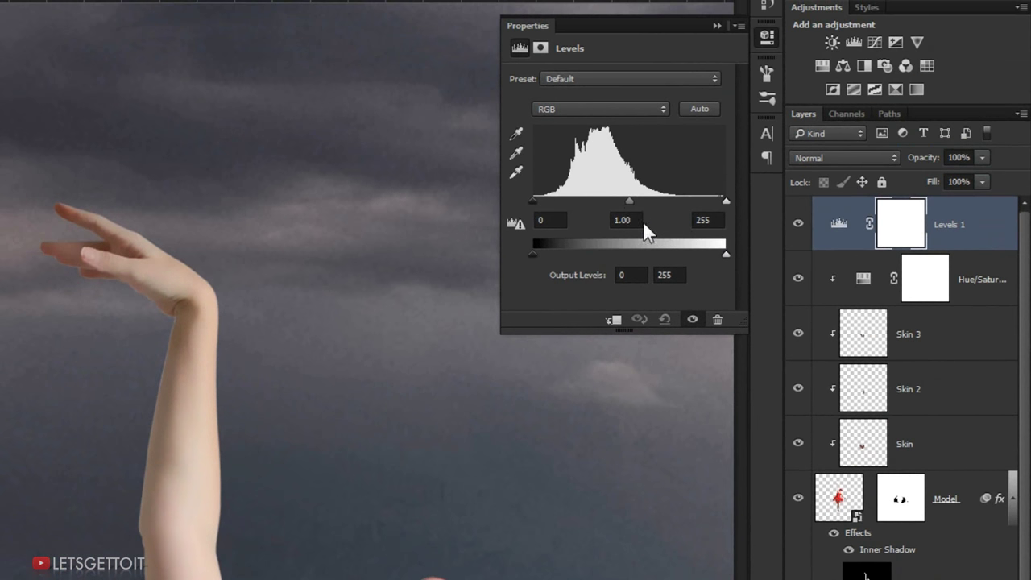
left_click_drag(627, 201, 626, 201)
left_click(614, 320)
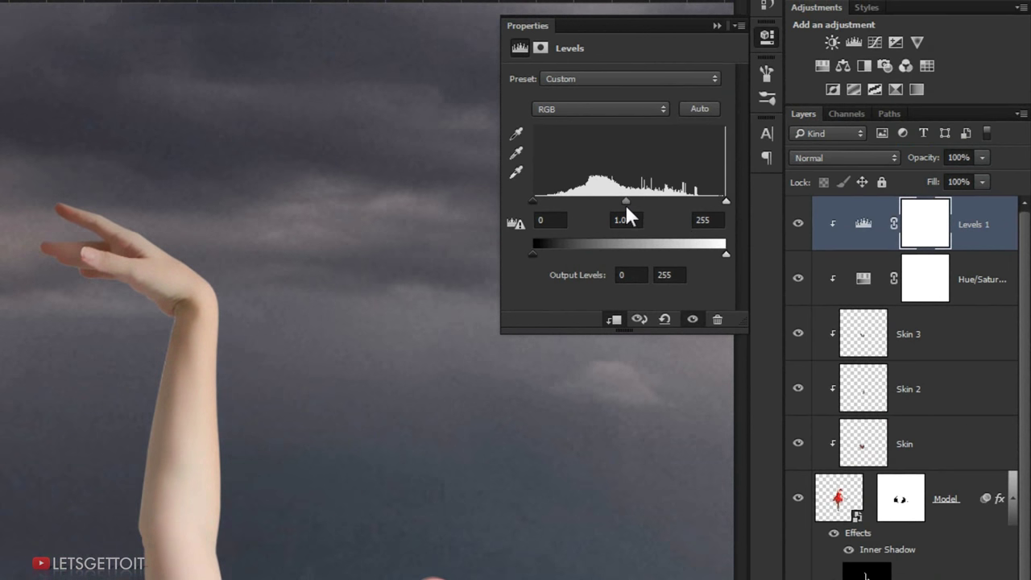
left_click_drag(626, 206, 617, 207)
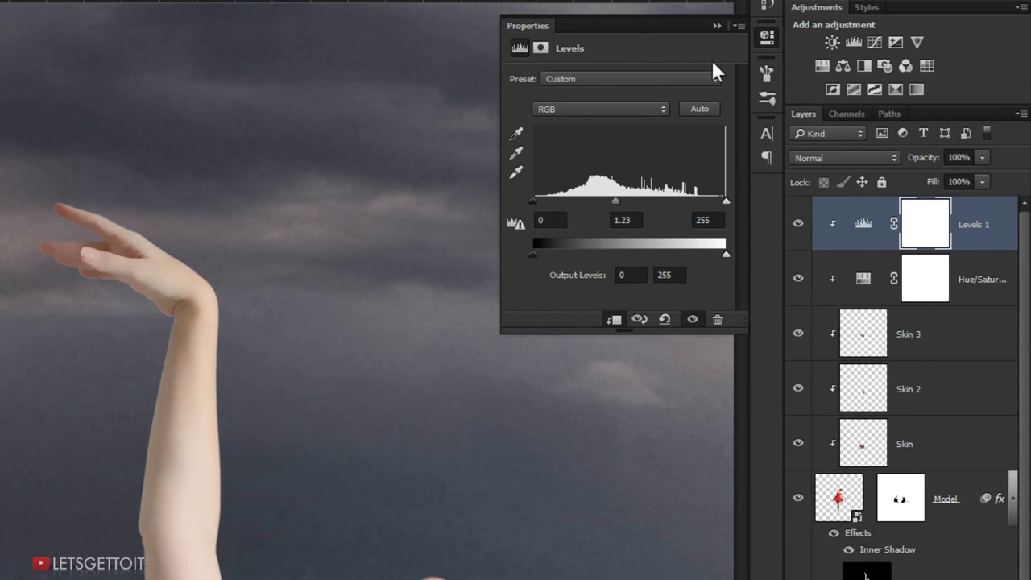
- Invert the Levels 1 mask to black to hide it, and set the brush to 60 px
left_click(717, 25)
double_click(963, 200)
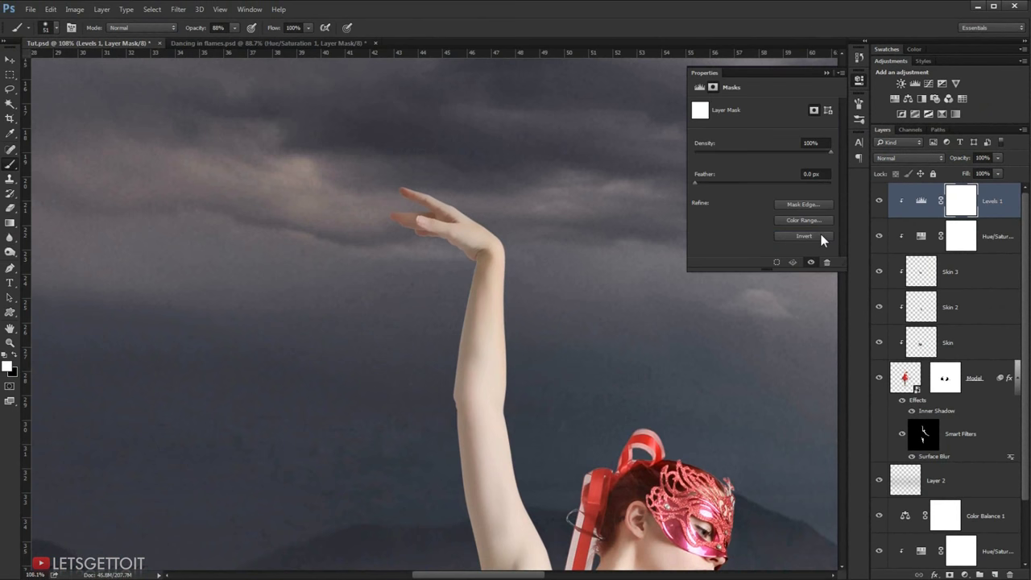
left_click(823, 239)
left_click(826, 73)
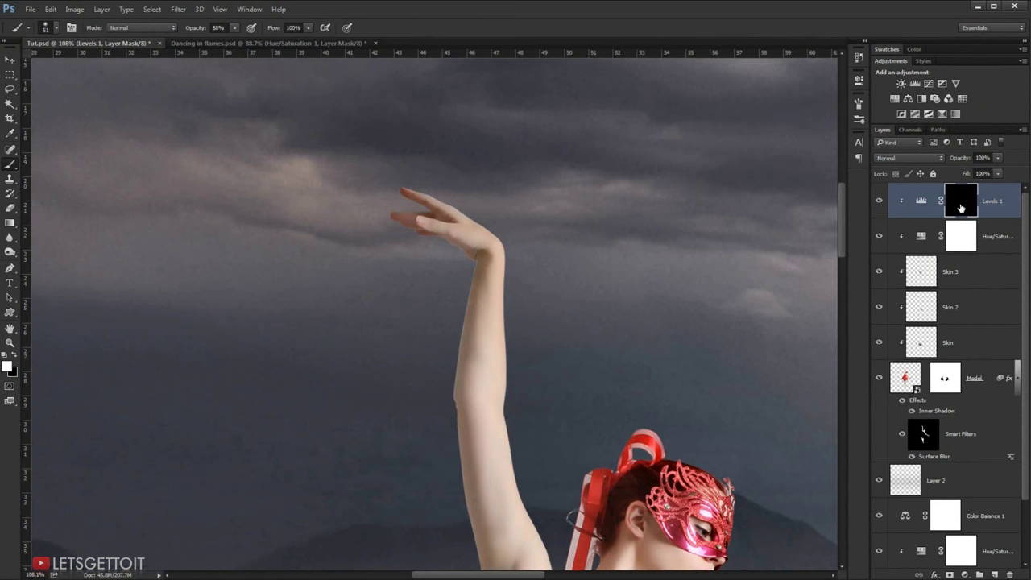
left_click_drag(448, 226, 411, 190)
scroll(411, 190, "up", 1)
scroll(368, 169, "up", 1)
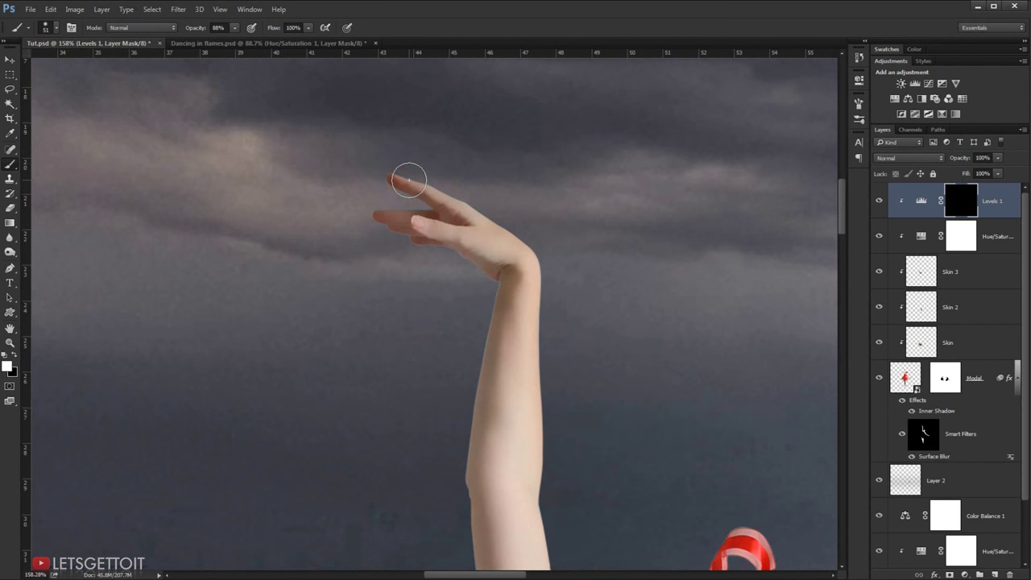
scroll(401, 178, "up", 1)
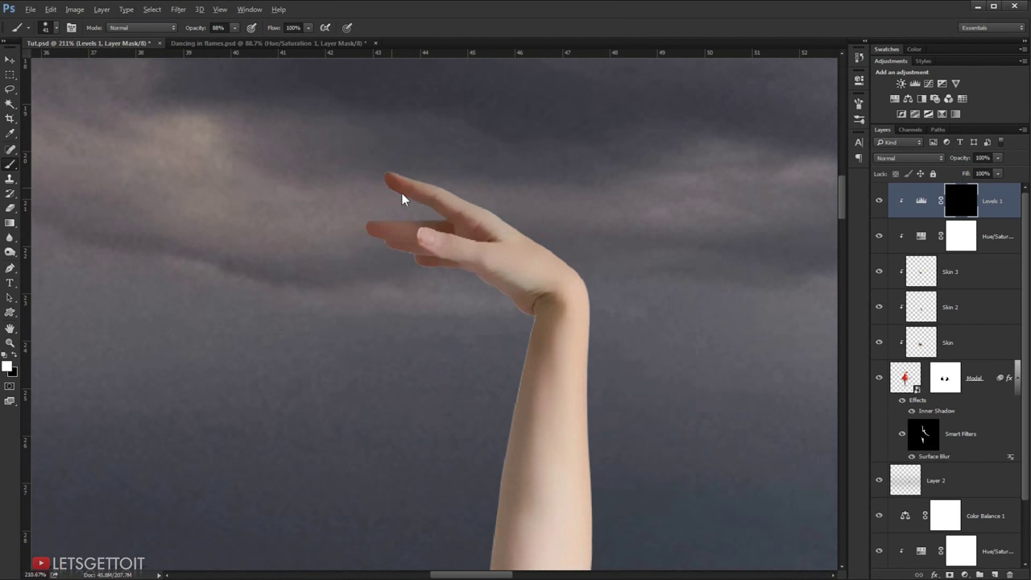
left_click_drag(403, 199, 419, 199)
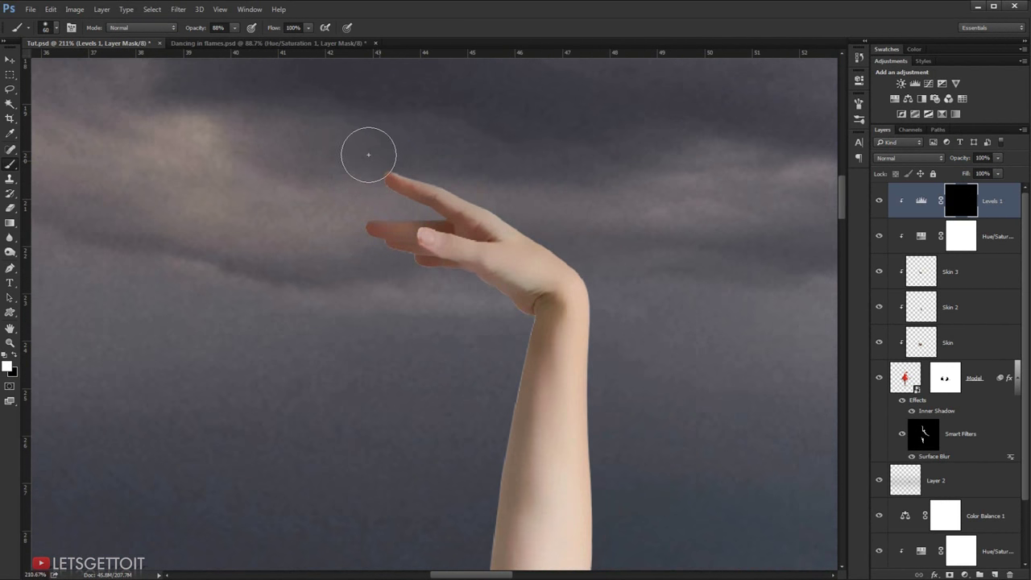
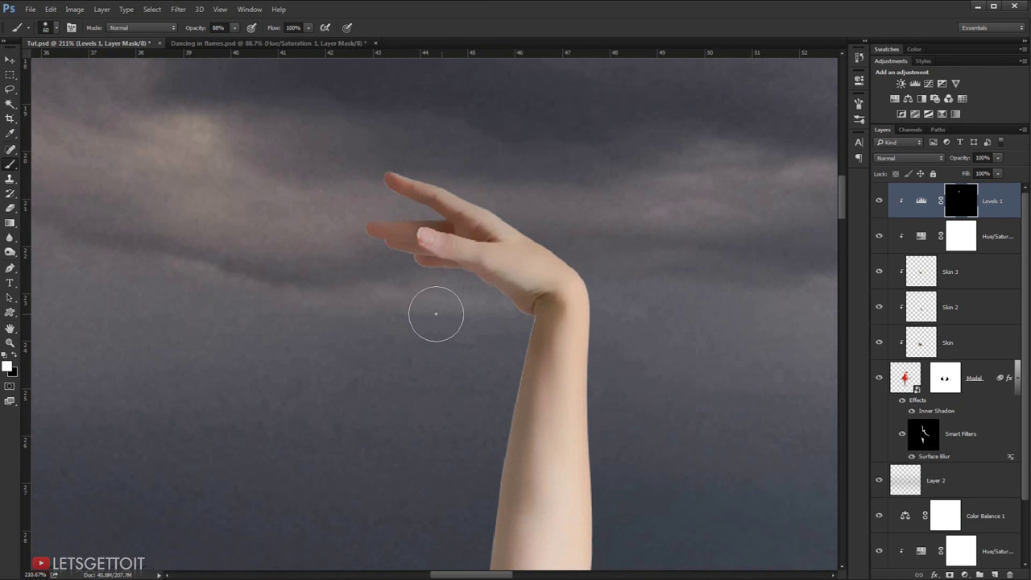
- Set the brush to 68% opacity and the Levels 1 layer opacity to 70%
key("6")
key("8")
type("70")
key("Return")
- Toggle Levels 1 visibility to compare the softened shading on the raised hand
left_click_drag(372, 270, 344, 251)
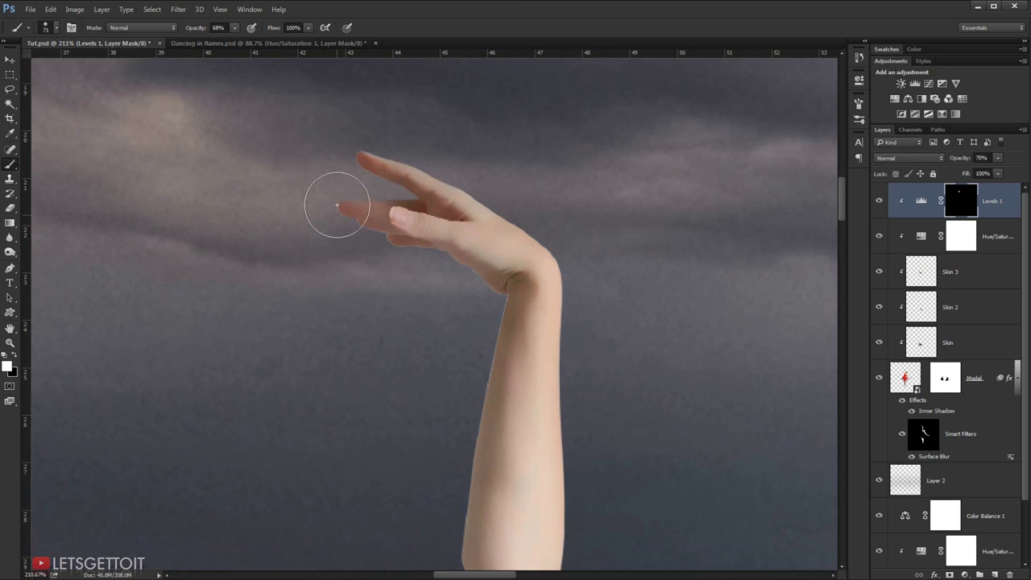
scroll(347, 236, "down", 2)
scroll(350, 239, "down", 3)
scroll(349, 239, "down", 2)
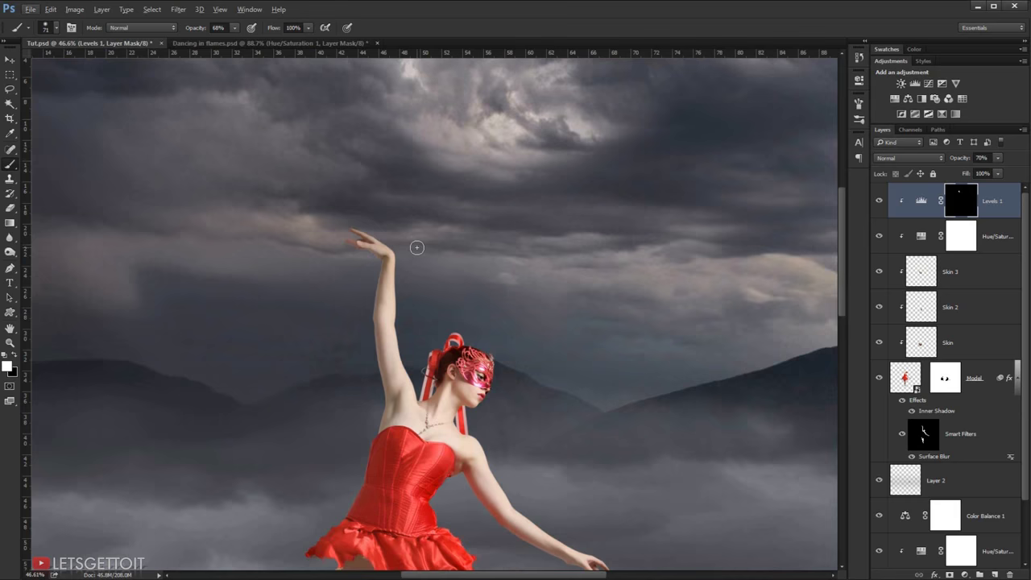
scroll(416, 248, "down", 4)
scroll(414, 131, "up", 1)
scroll(414, 132, "up", 3)
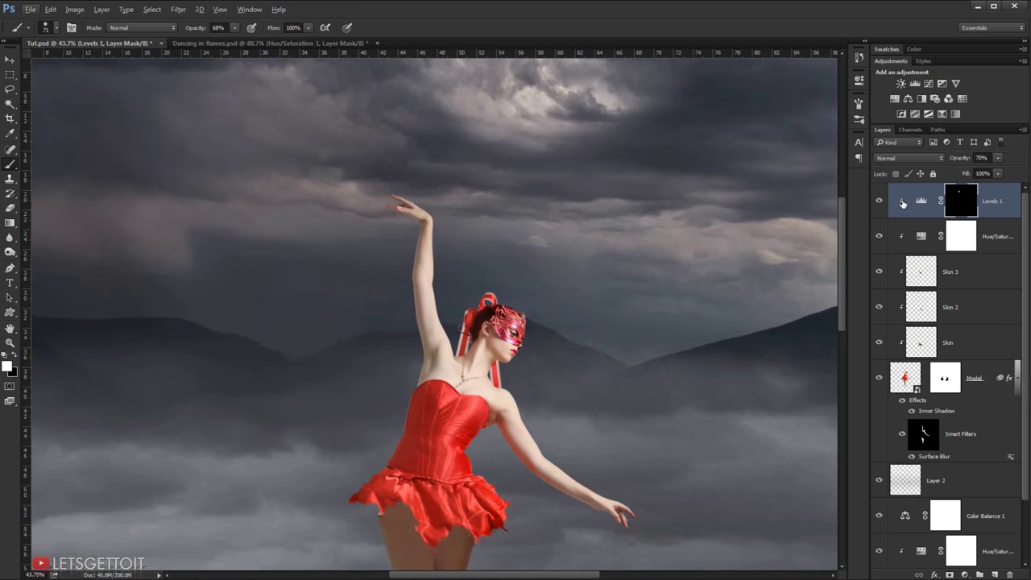
left_click(879, 201)
left_click(880, 200)
scroll(407, 221, "down", 2)
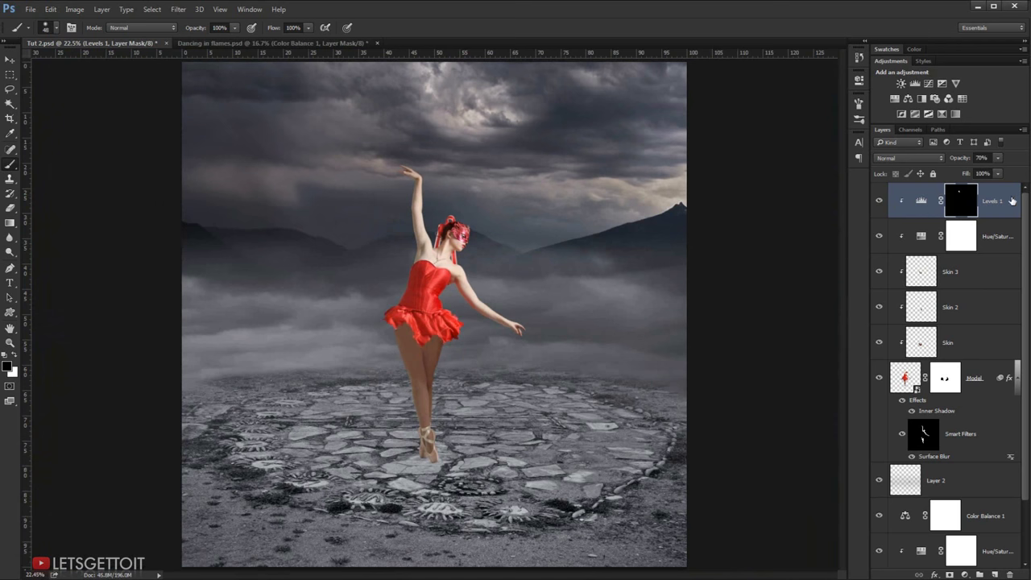
- Create a new layer named Dodge nd Burn and load the dancer's outline as a selection
key("ctrl+2")
scroll(977, 457, "down", 2)
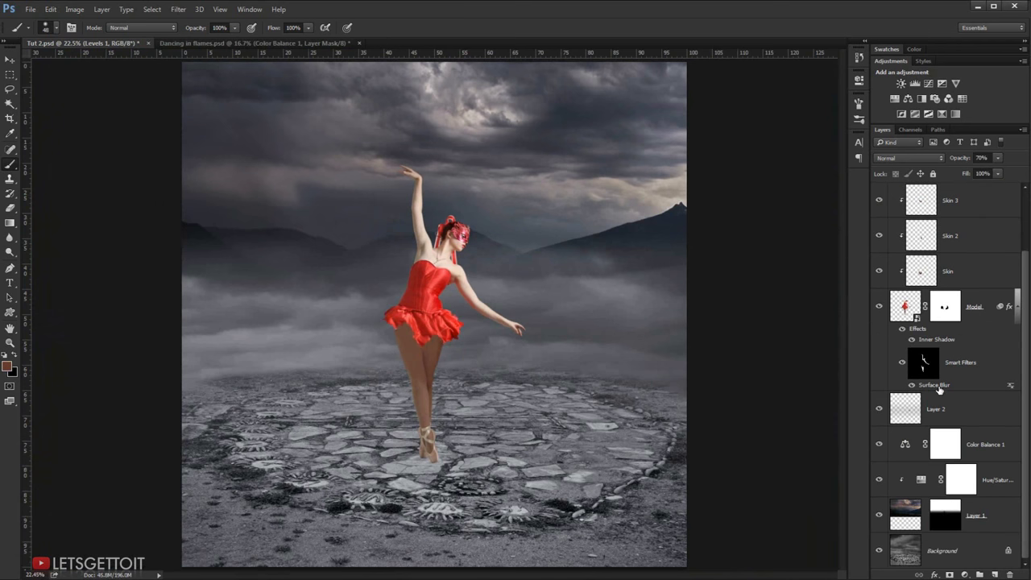
left_click(1017, 306)
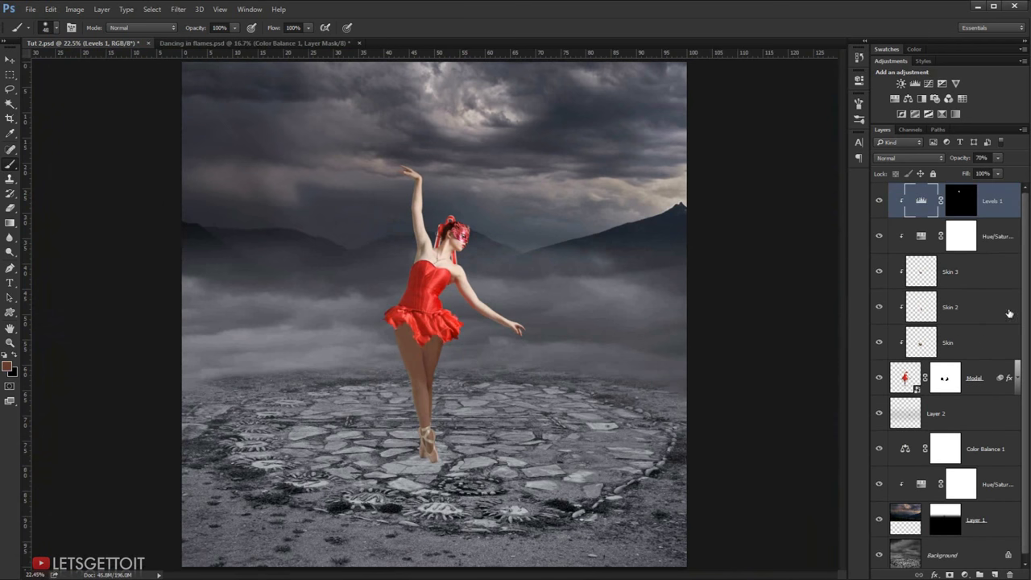
left_click(997, 575)
type("Dodge nd Burn")
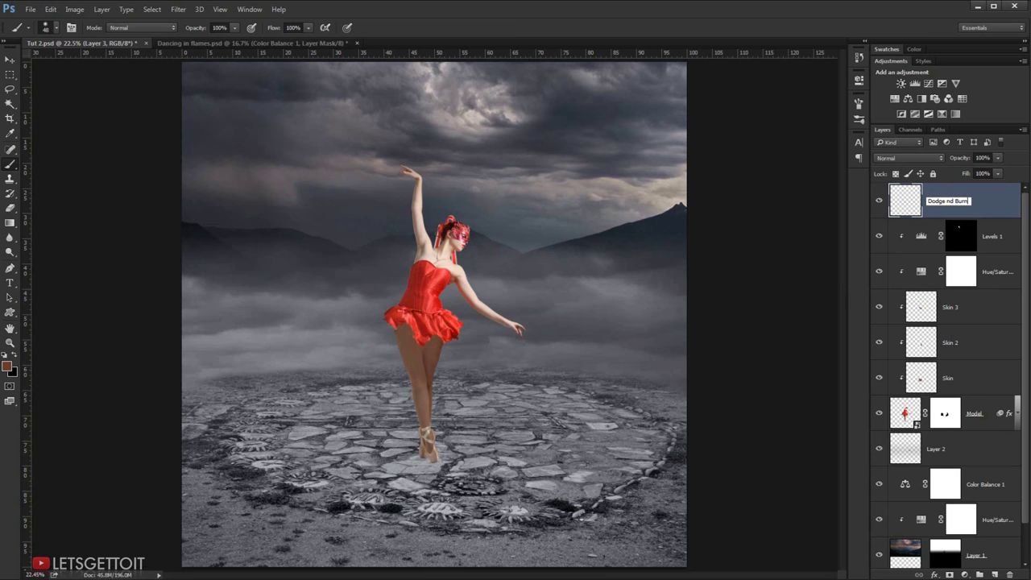
key("Return")
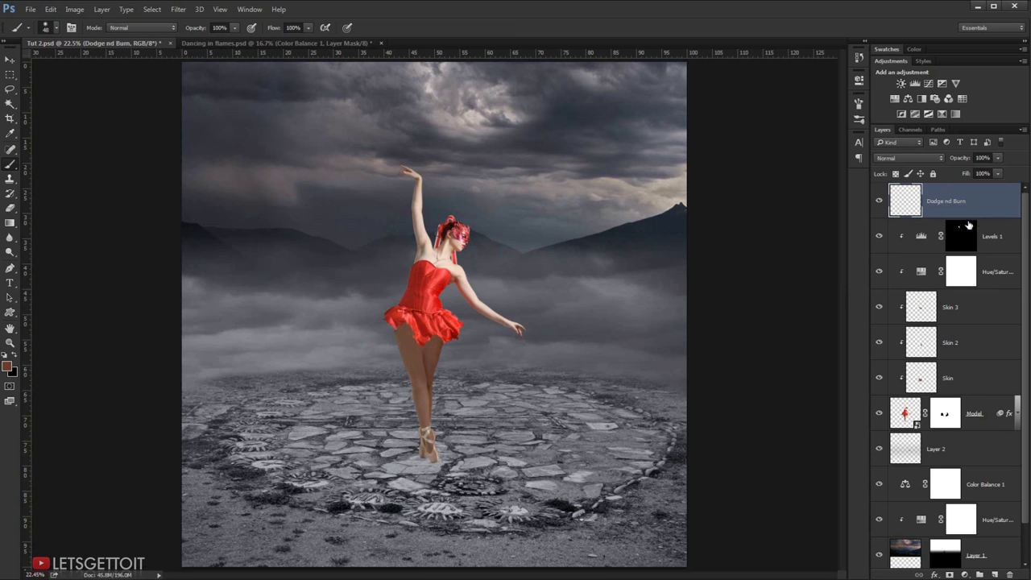
scroll(989, 301, "down", 2)
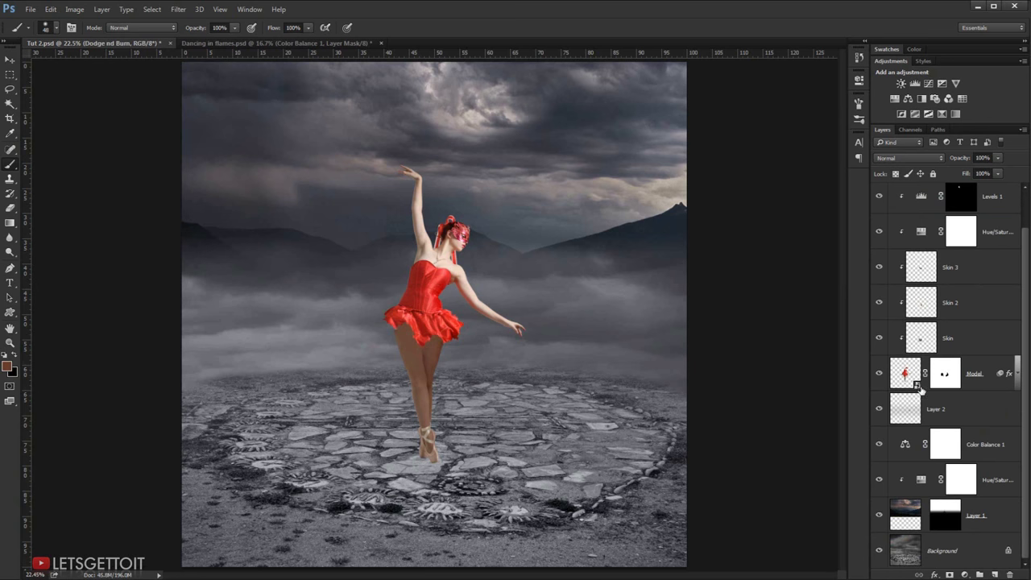
left_click(905, 373, "ctrl")
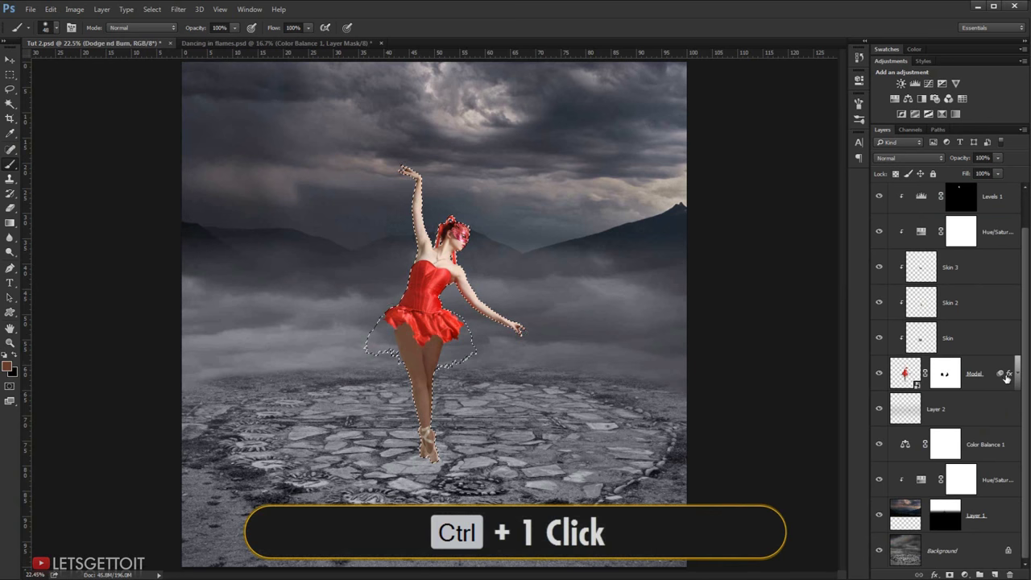
scroll(1023, 377, "up", 2)
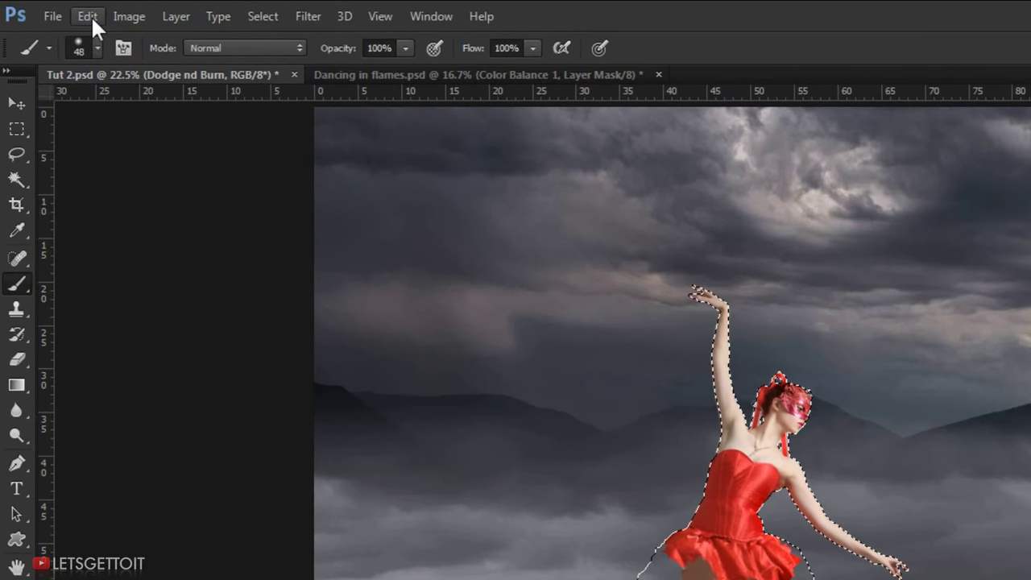
- Fill the dancer selection with 50% Gray, then deselect
left_click(89, 17)
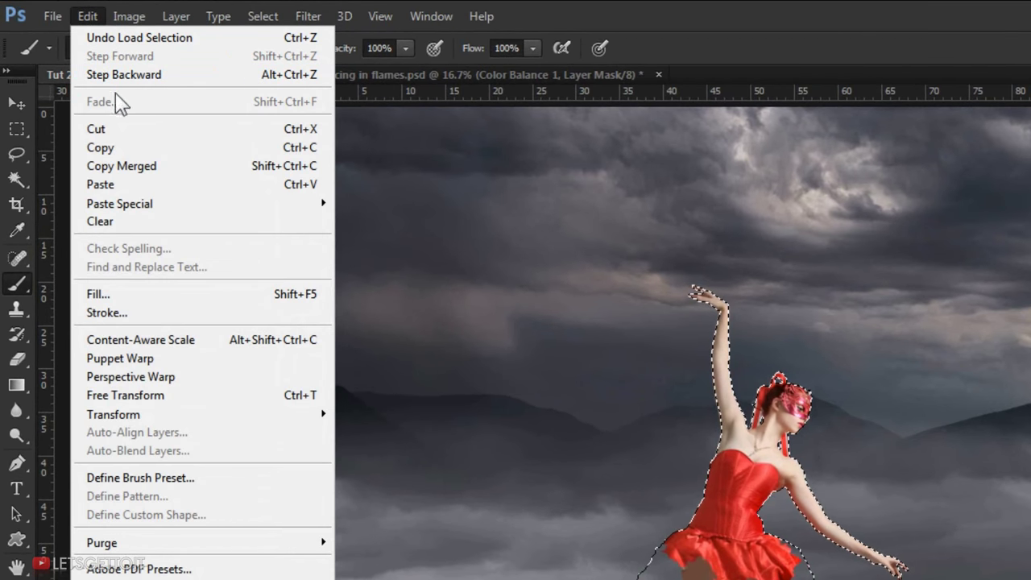
left_click(224, 295)
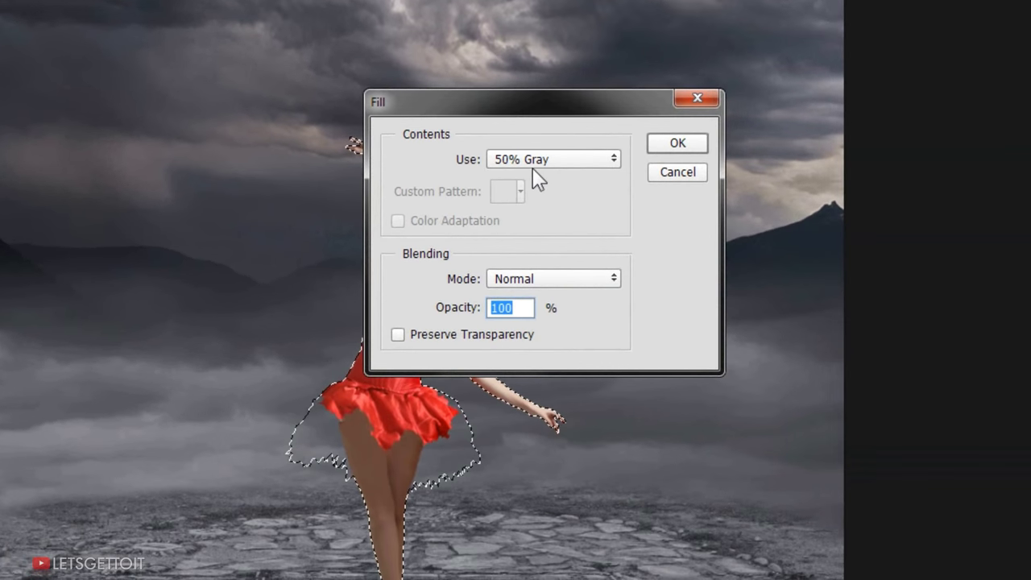
left_click(534, 165)
left_click(540, 302)
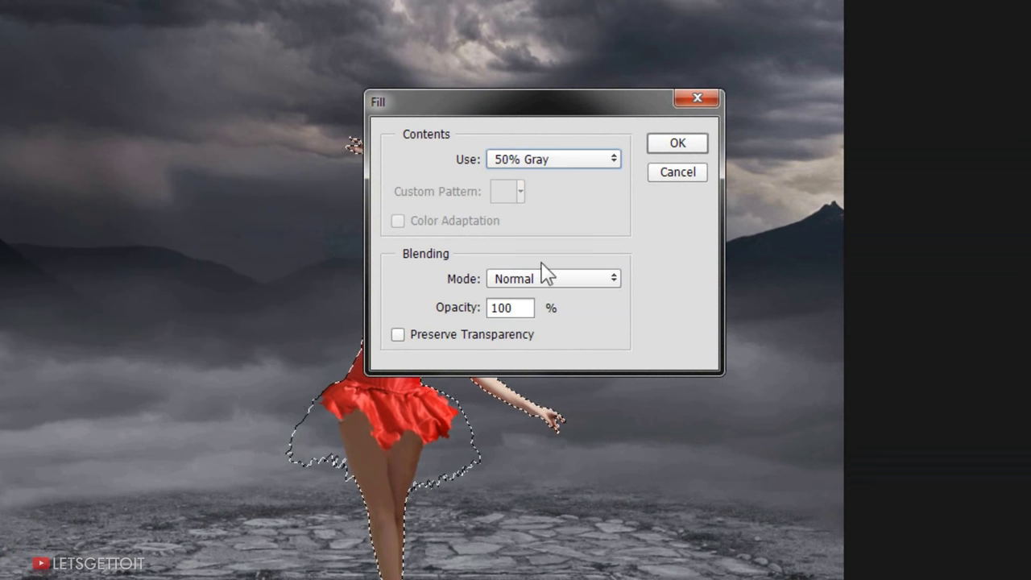
left_click(678, 144)
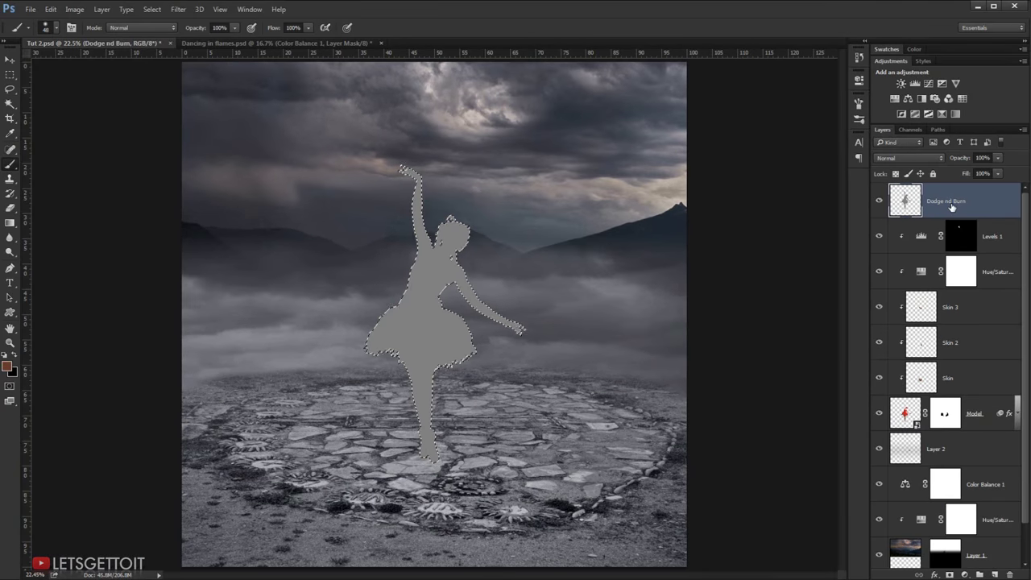
left_click(155, 10)
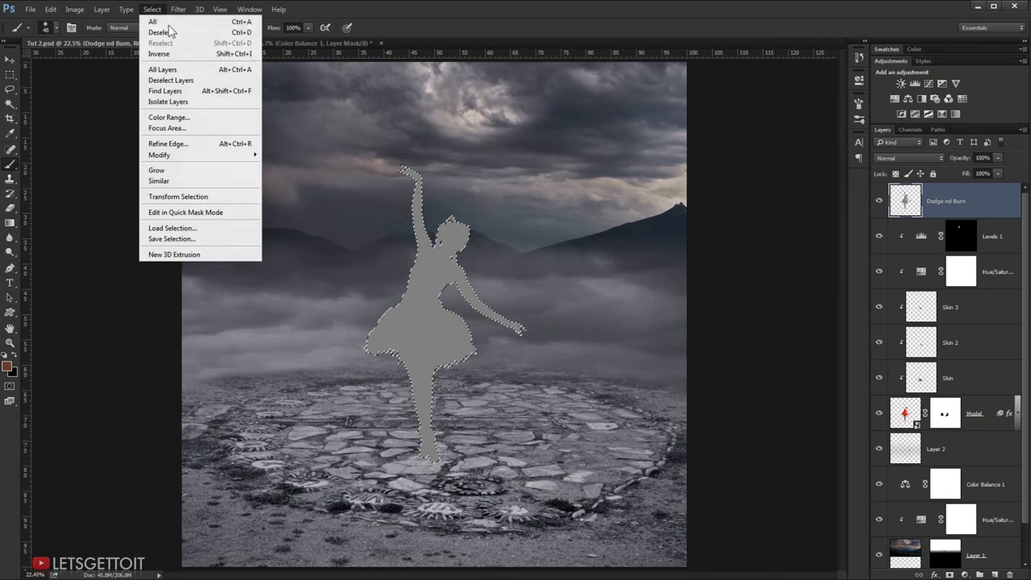
left_click(170, 36)
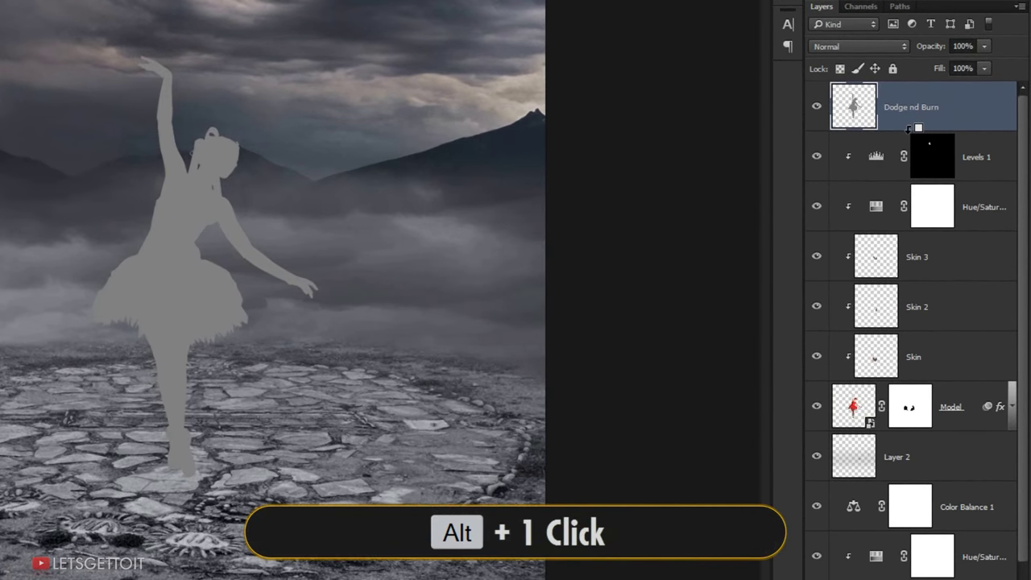
- Clip the gray layer to the dancer and set its blend mode to Soft Light
left_click(909, 129, "alt")
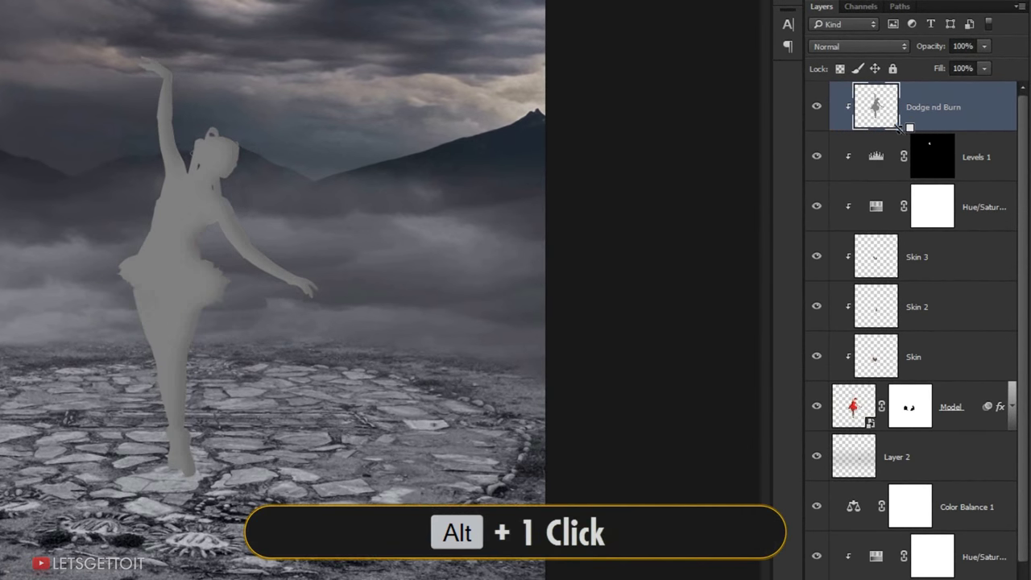
left_click(848, 46)
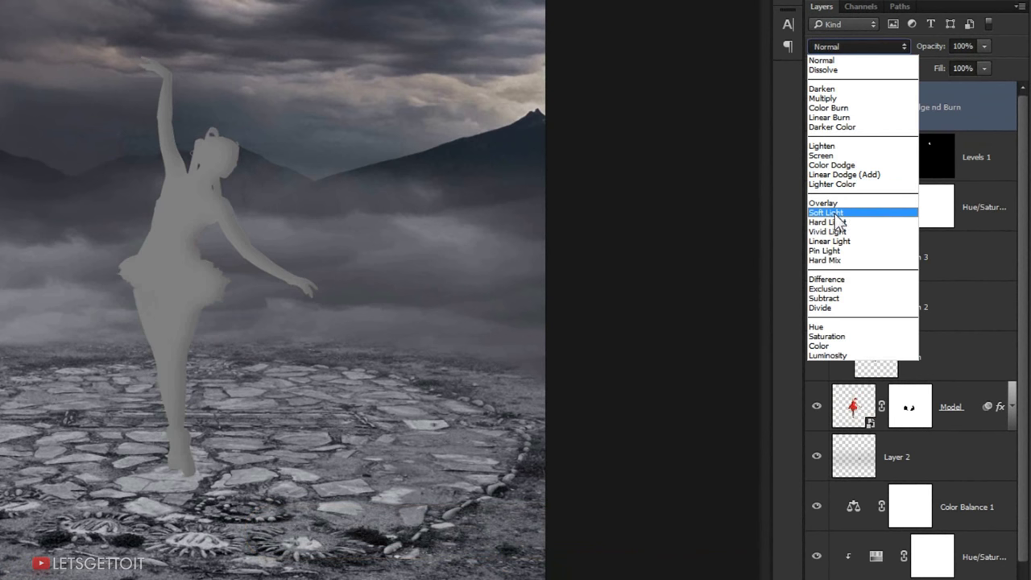
left_click(838, 213)
scroll(457, 237, "up", 2)
scroll(456, 237, "up", 3)
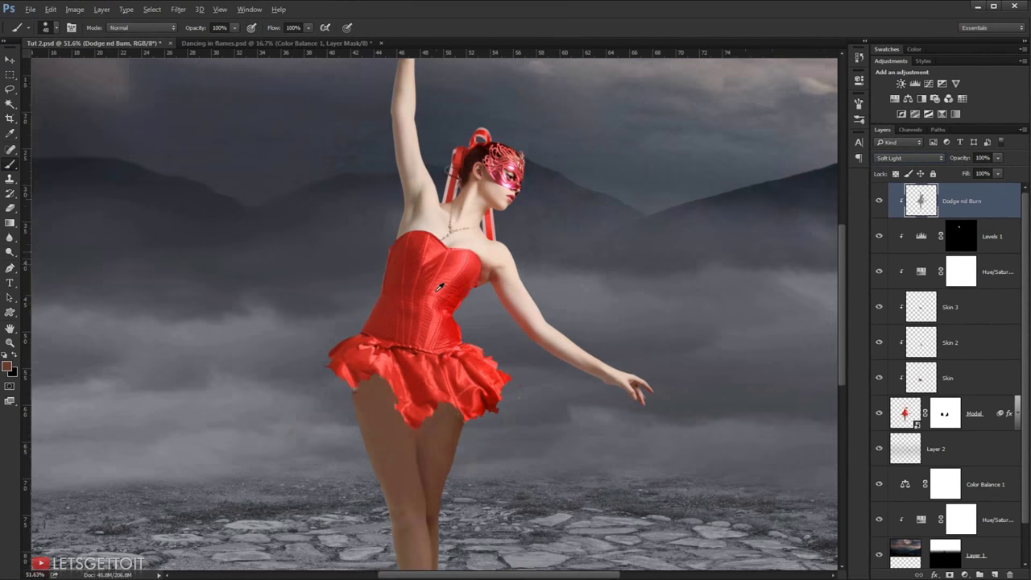
- Select the Dodge tool at Midtones, 30% exposure, with an enlarged brush
left_click_drag(456, 237, 469, 175)
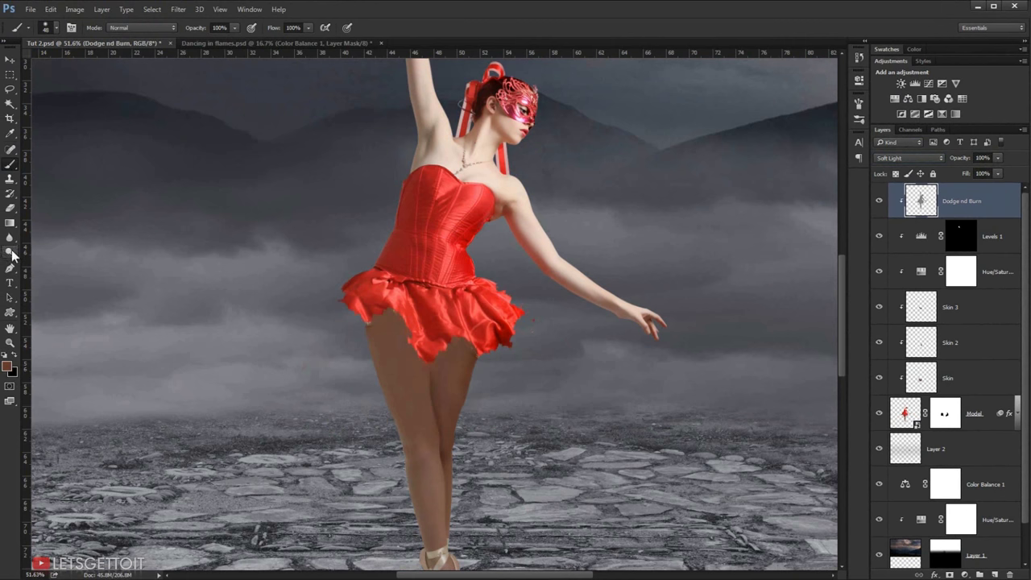
left_click_drag(11, 255, 48, 263)
scroll(355, 329, "down", 1)
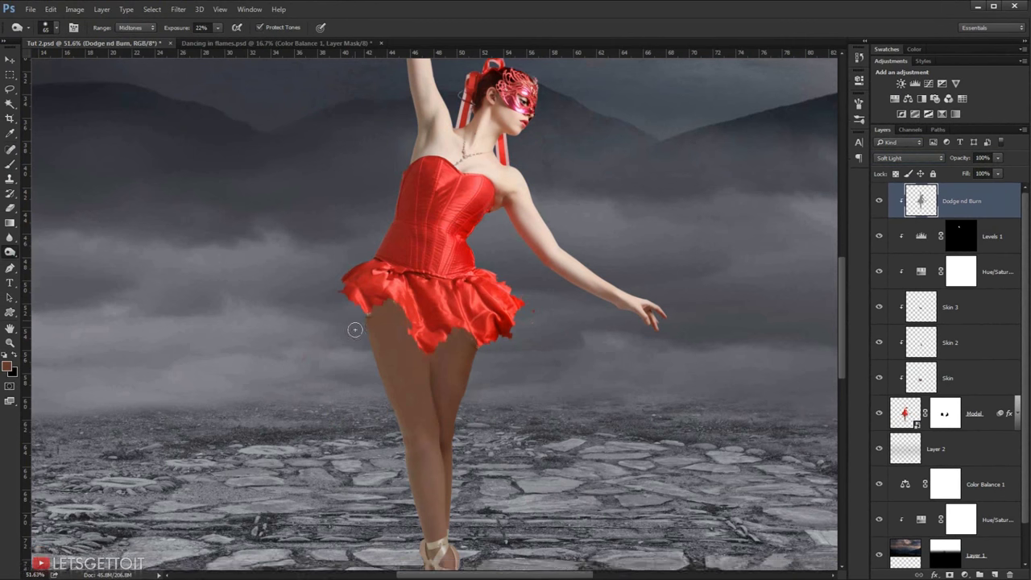
scroll(355, 329, "down", 1)
left_click_drag(369, 349, 384, 353)
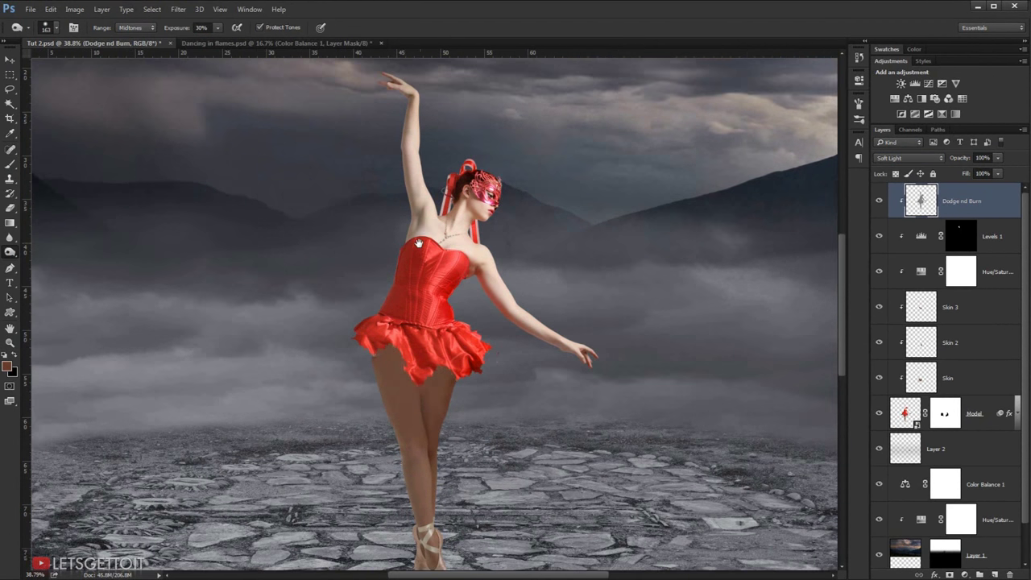
scroll(403, 234, "down", 1)
scroll(375, 205, "down", 1)
left_click_drag(377, 211, 382, 206)
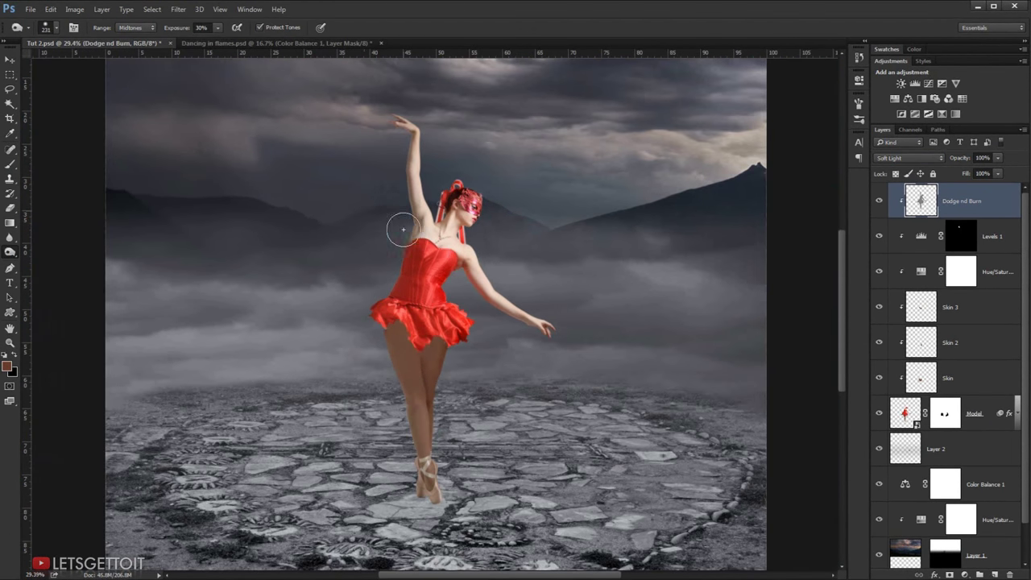
- Dodge the dancer's legs, undo the last strokes, and toggle the layer to compare
left_click_drag(378, 335, 450, 416)
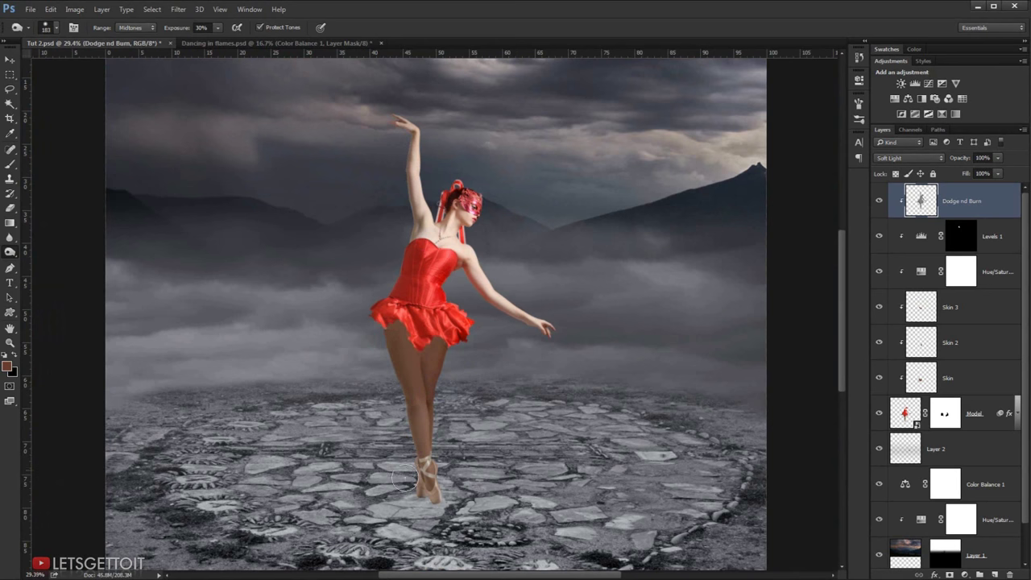
scroll(545, 322, "up", 1)
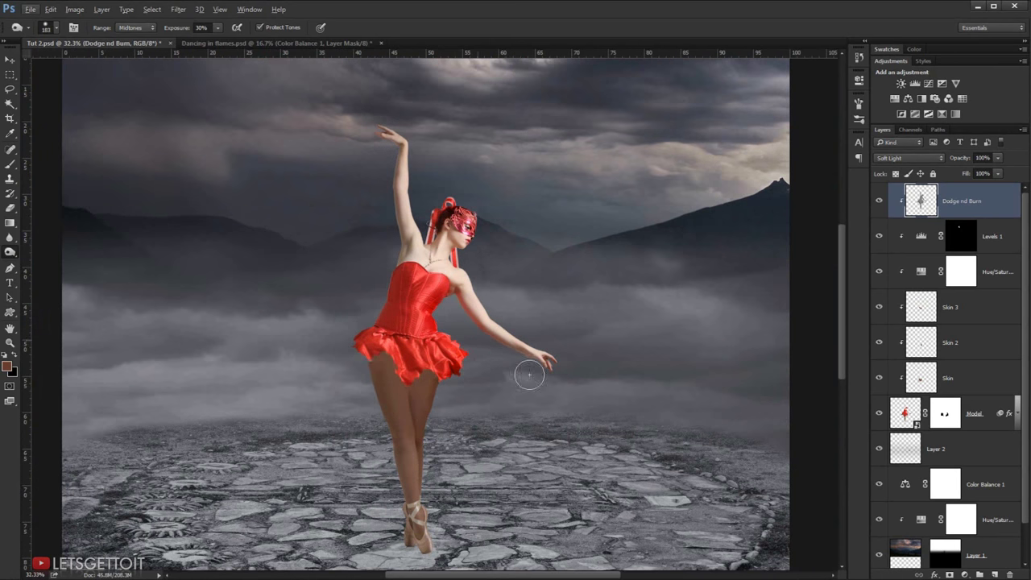
key("ctrl+alt+z")
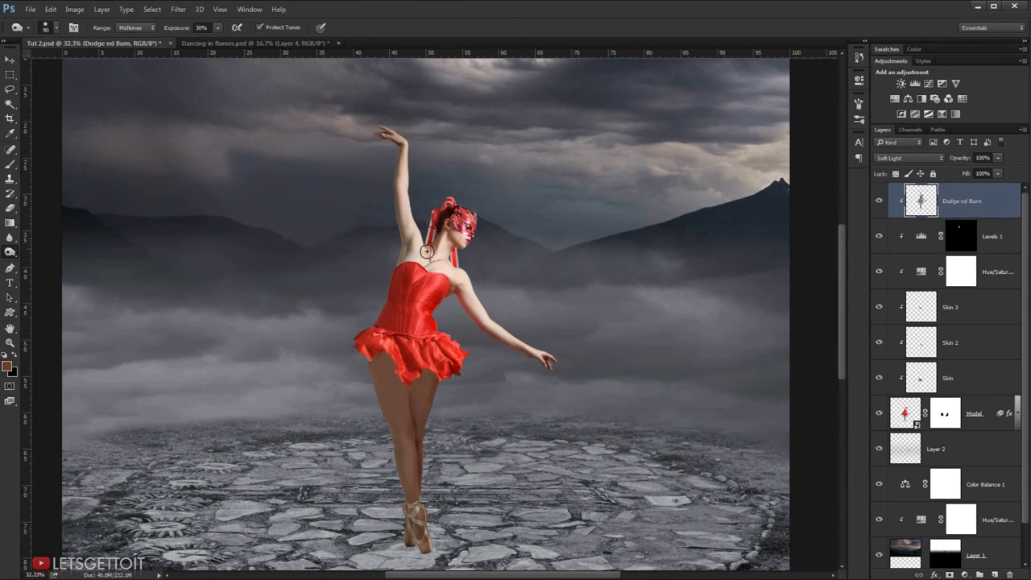
key("ctrl+0")
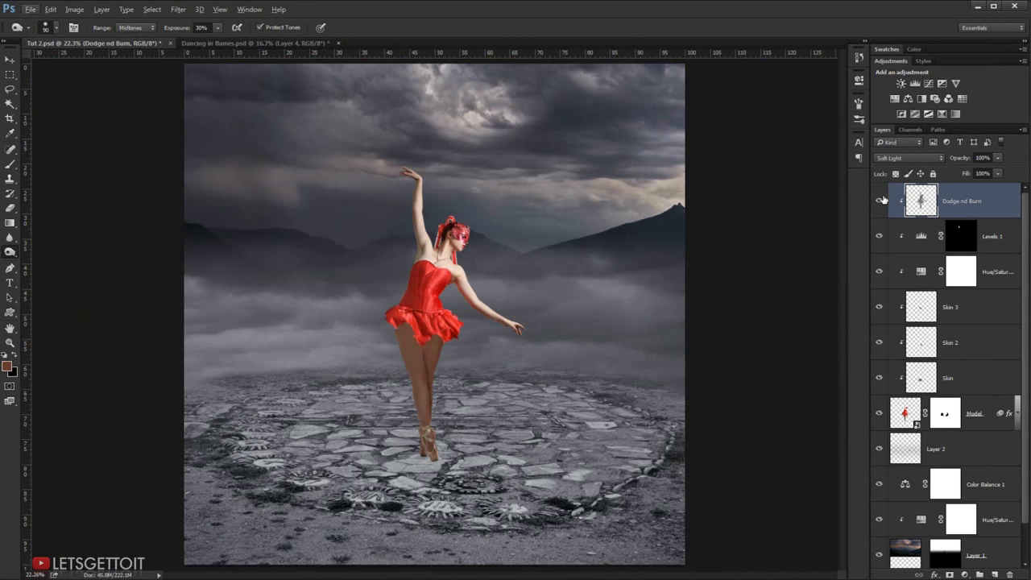
left_click(880, 201)
left_click(879, 201)
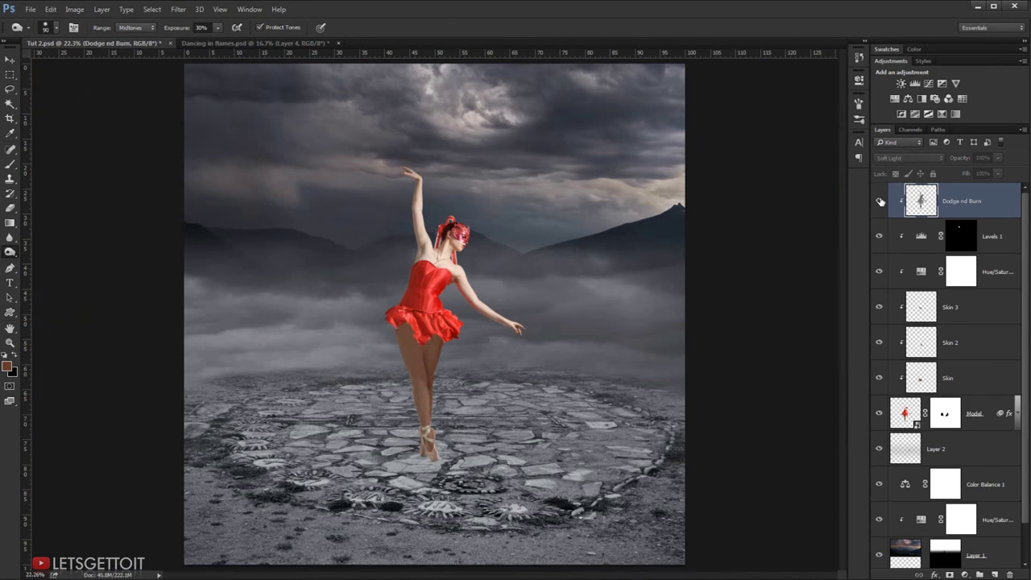
left_click(880, 200)
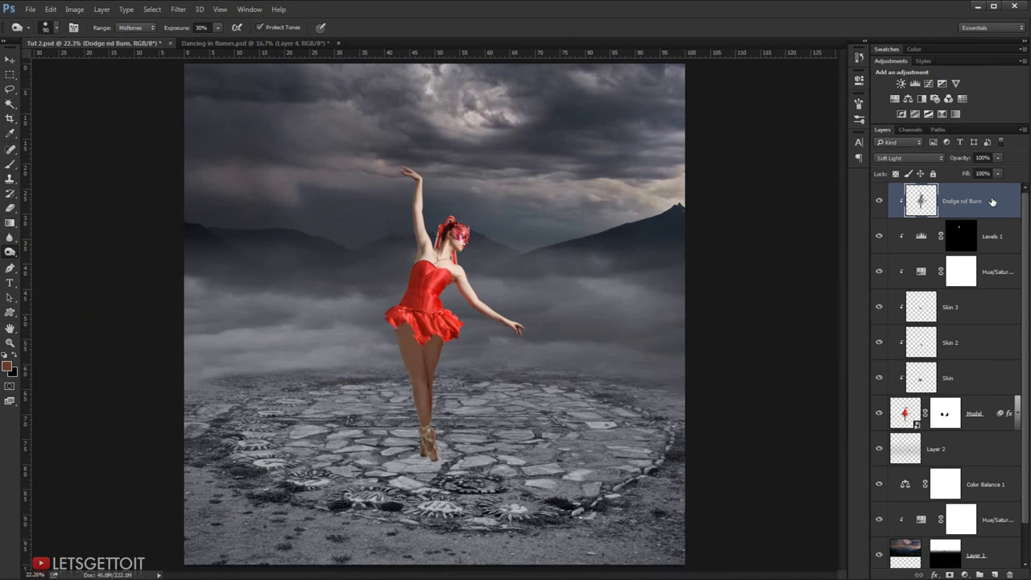
- Add a new layer named Dodge nd Burn clipped to the model
left_click(996, 573)
double_click(937, 201)
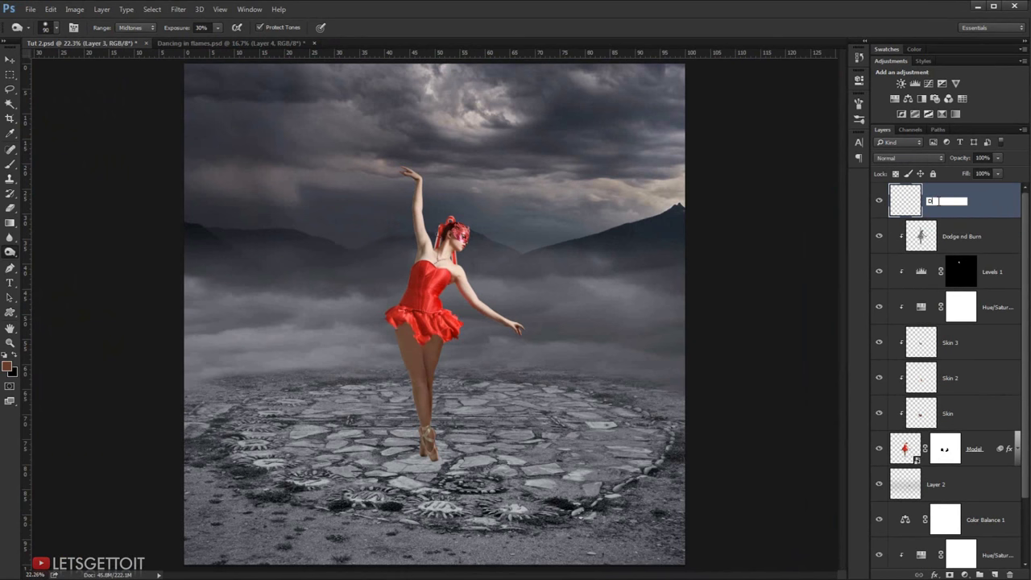
type("odge")
type(" nd Burn")
key("Return")
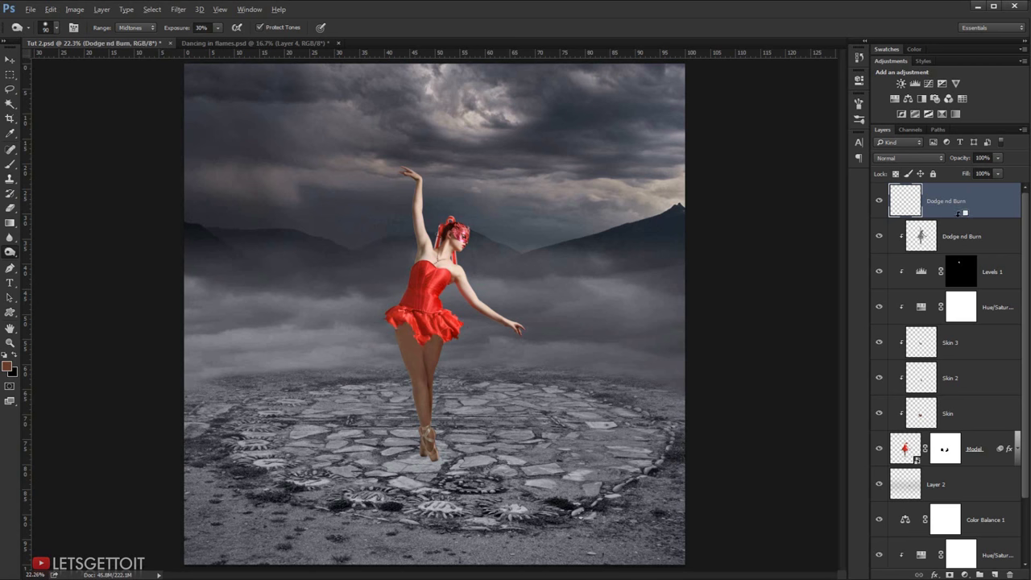
left_click(972, 214, "alt")
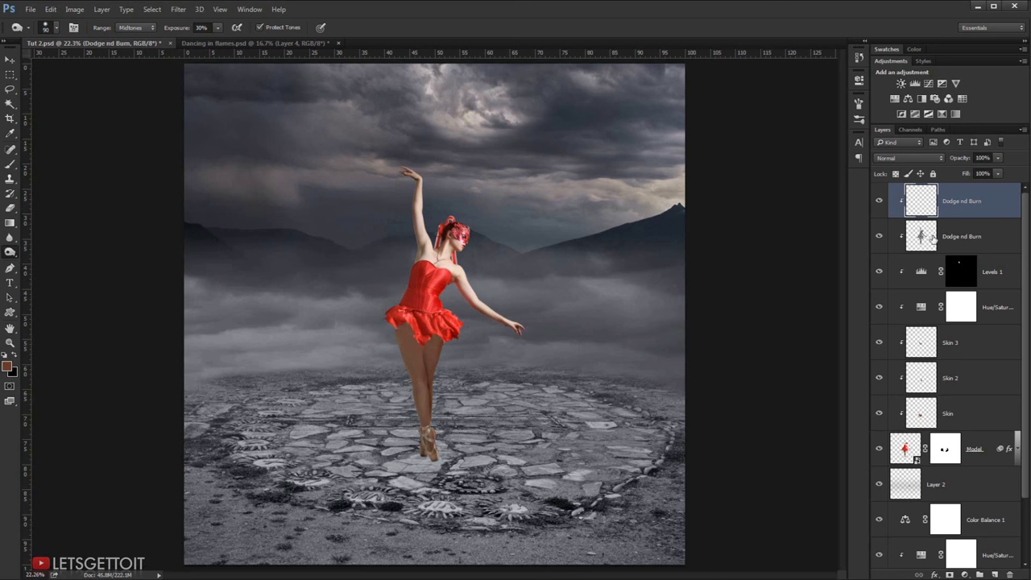
- Fill the dancer's silhouette with 50% gray, deselect, and switch to the Dodge tool
left_click(913, 447, "ctrl")
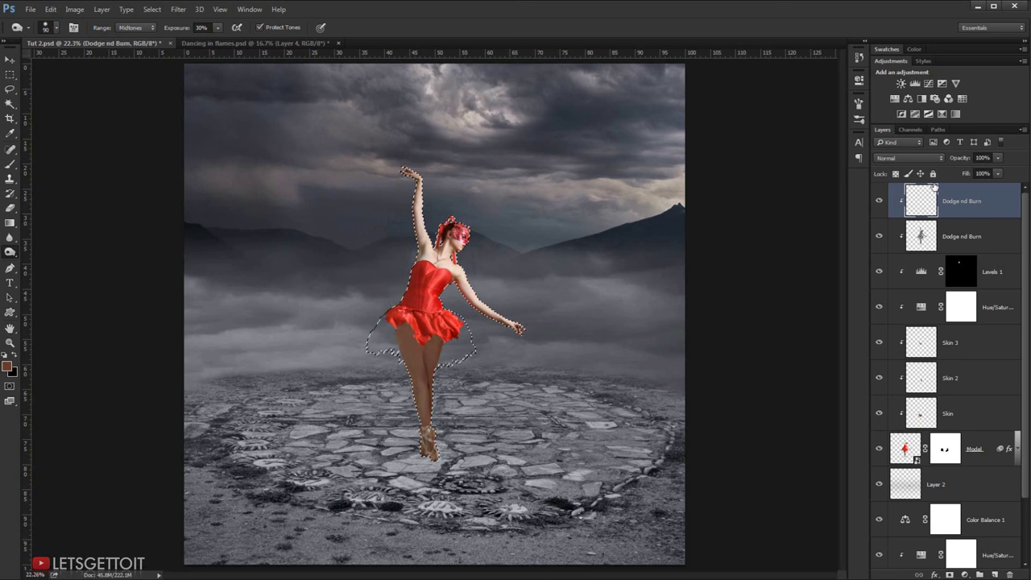
left_click(50, 9)
left_click(80, 170)
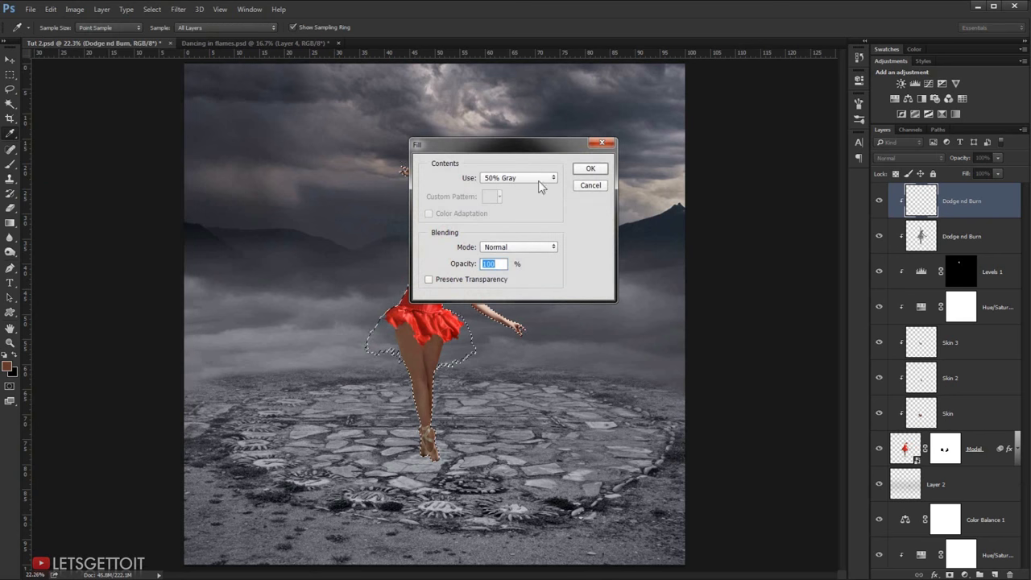
left_click(593, 170)
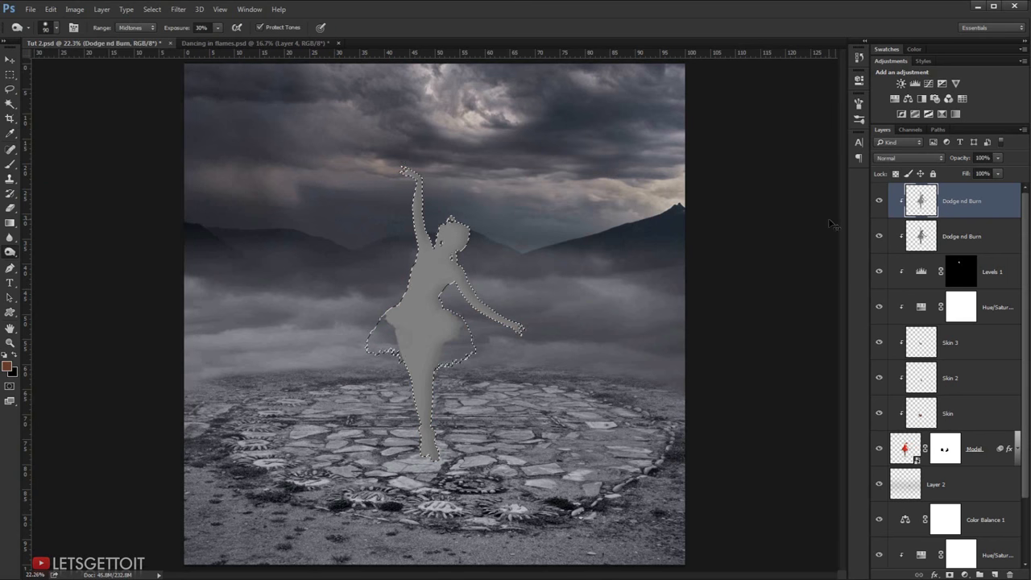
left_click(152, 9)
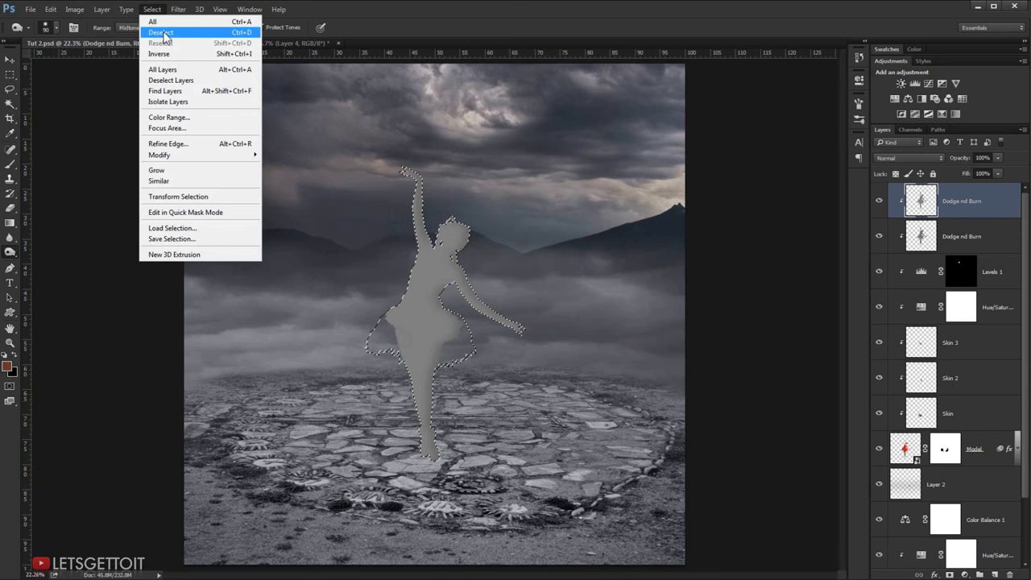
left_click(157, 30)
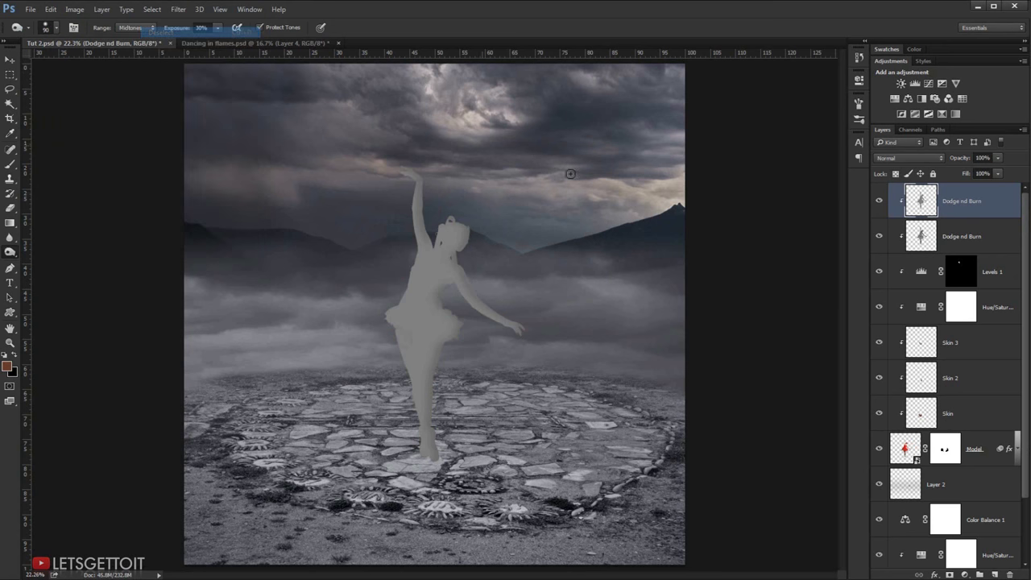
right_click(14, 255)
left_click(60, 252)
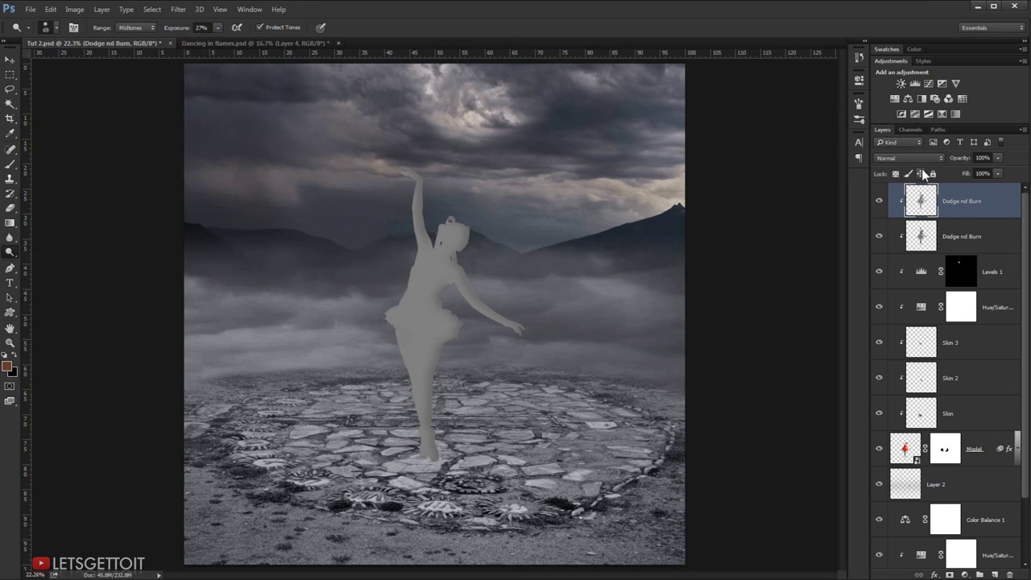
- Blend the gray layer in Soft Light and resize the dodge brush to 128 px
left_click(909, 158)
left_click(890, 274)
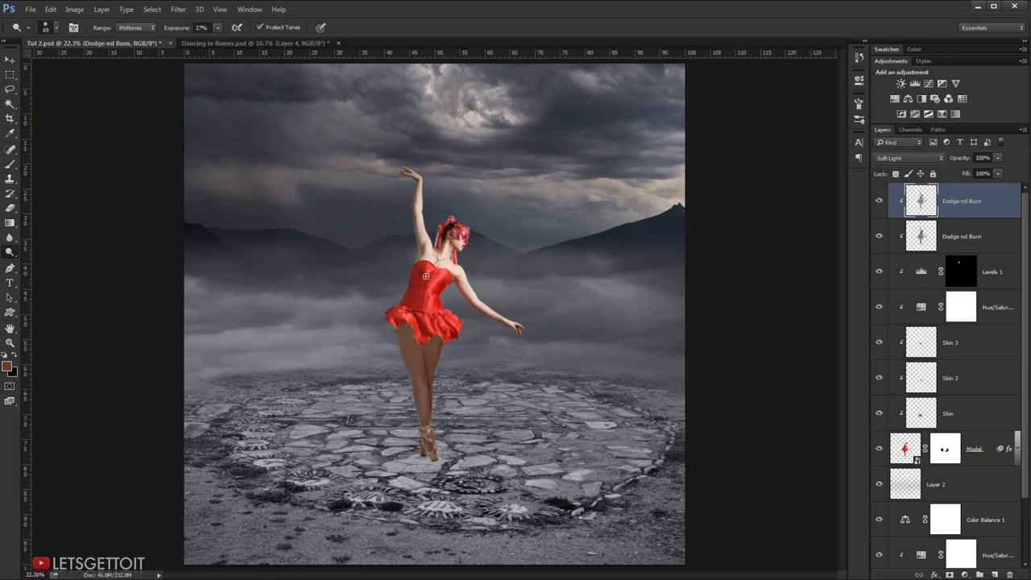
scroll(426, 276, "up", 5)
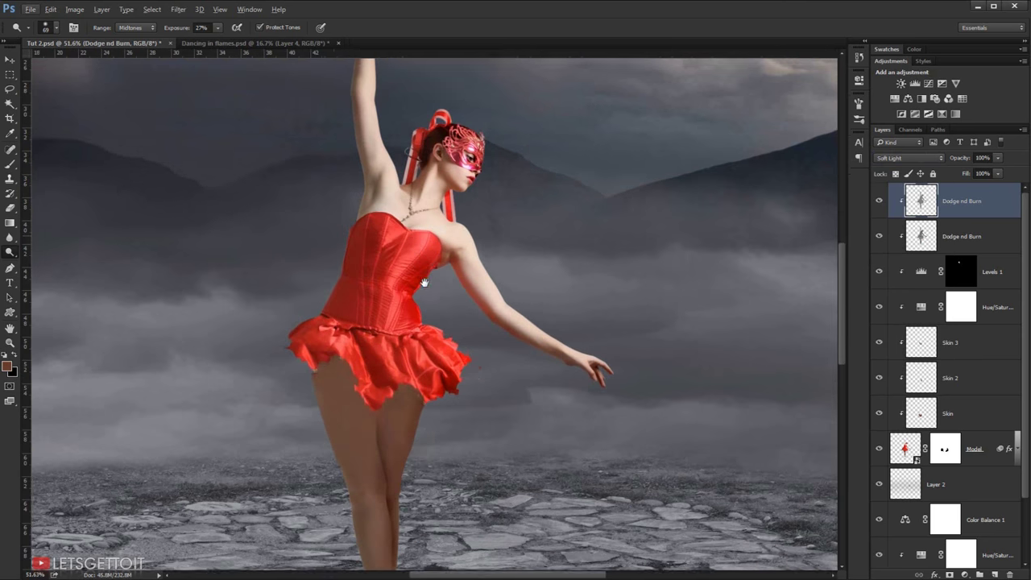
left_click_drag(425, 282, 440, 328)
right_click(464, 226, "alt")
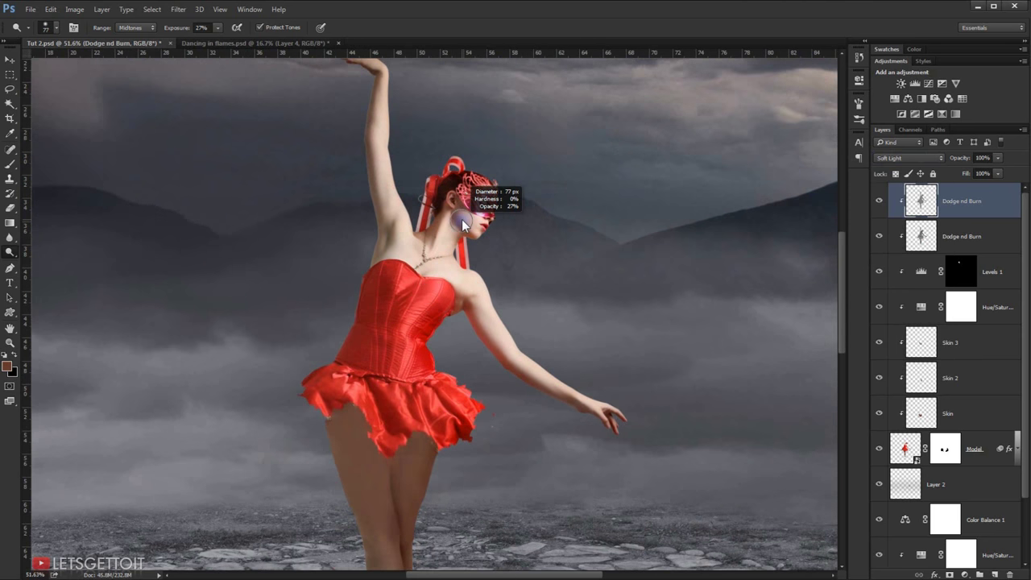
right_click(464, 226, "alt")
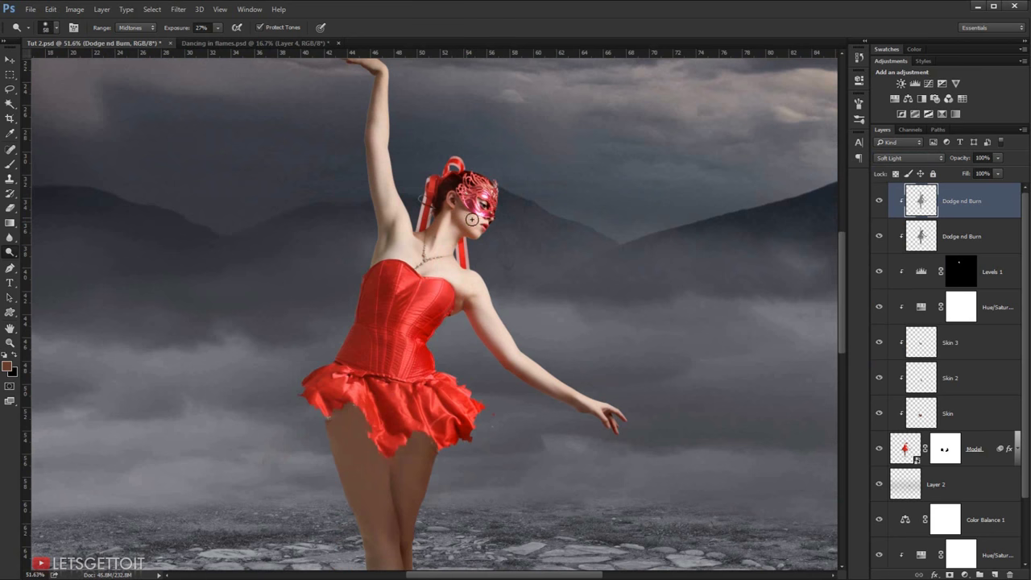
right_click(486, 307, "alt")
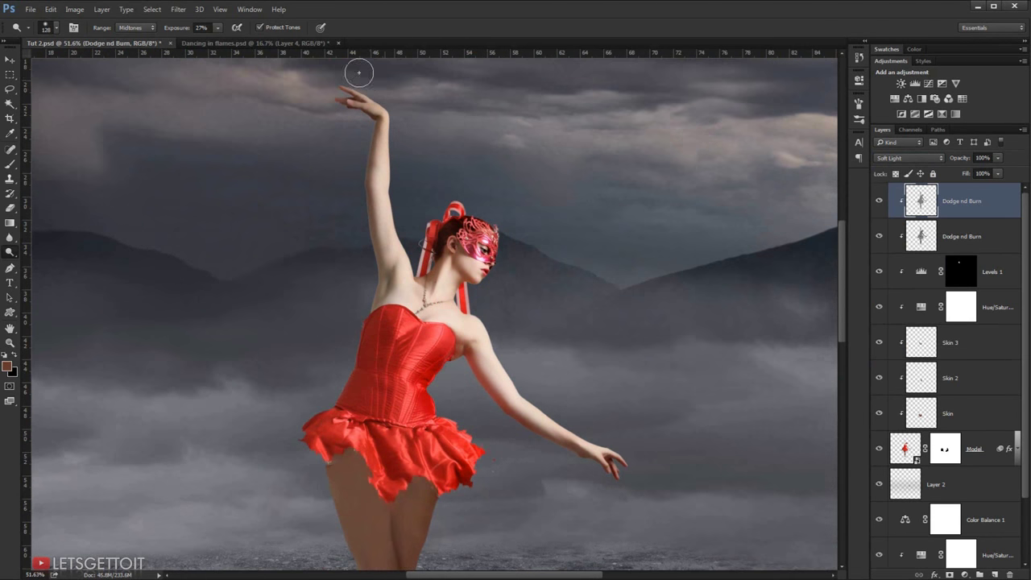
- Dodge the dancer's legs, fit the image, and toggle the layer to compare
left_click_drag(359, 369, 352, 310)
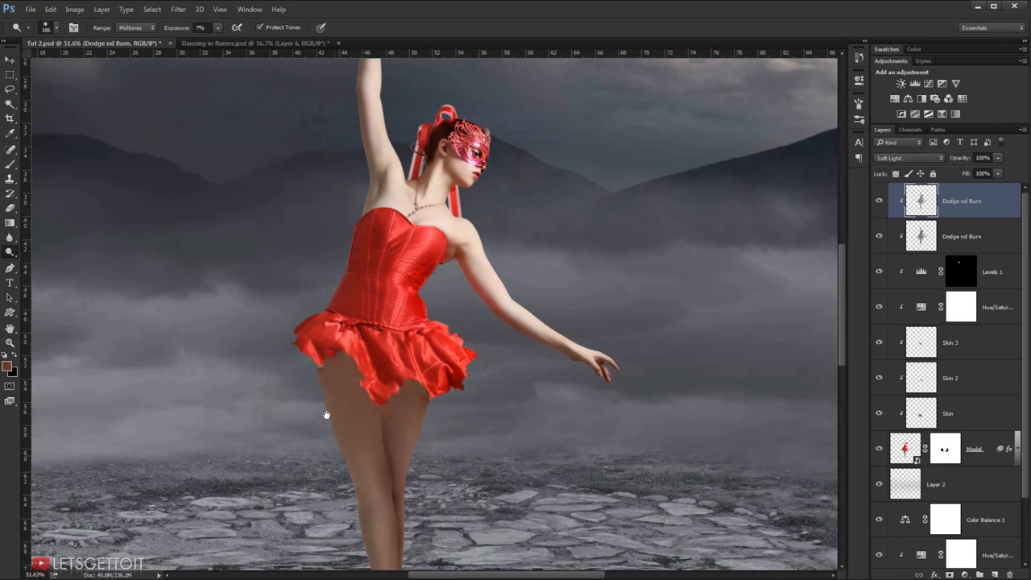
scroll(325, 415, "down", 3)
scroll(426, 371, "down", 1)
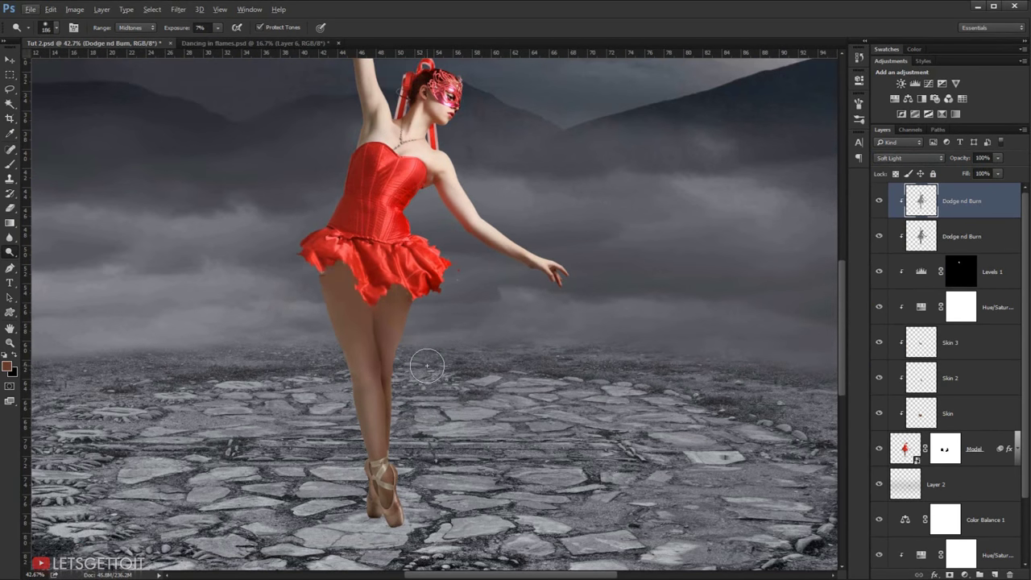
key("ctrl+0")
left_click(879, 201)
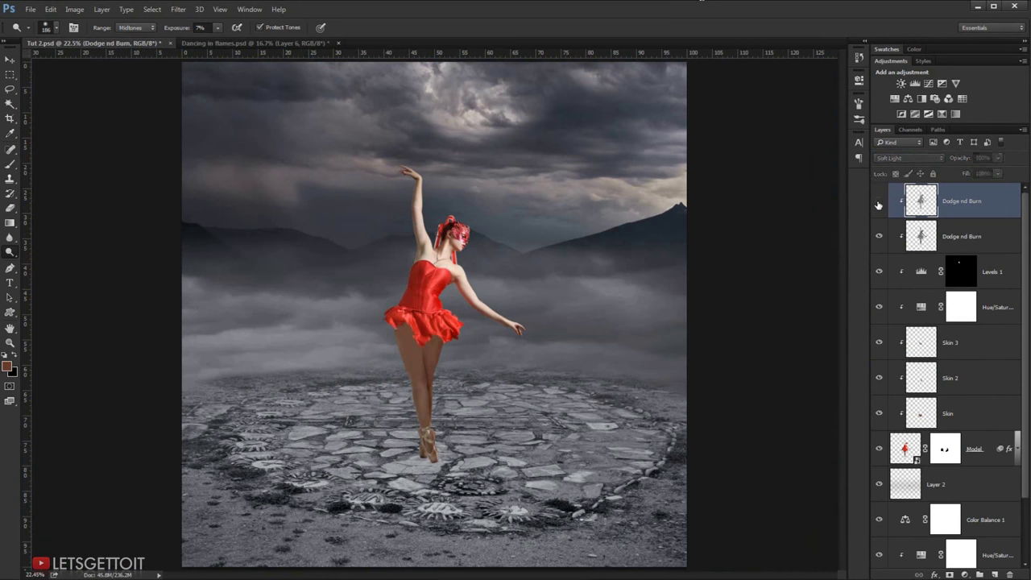
left_click(879, 202)
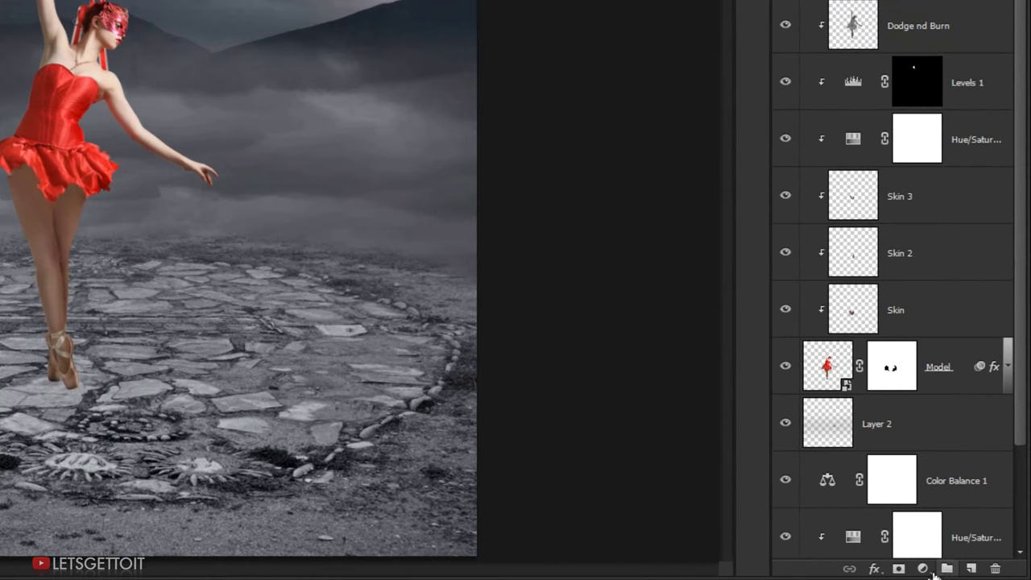
- Add a clipped Brightness/Contrast adjustment with Brightness -9 and Contrast 9
left_click(924, 569)
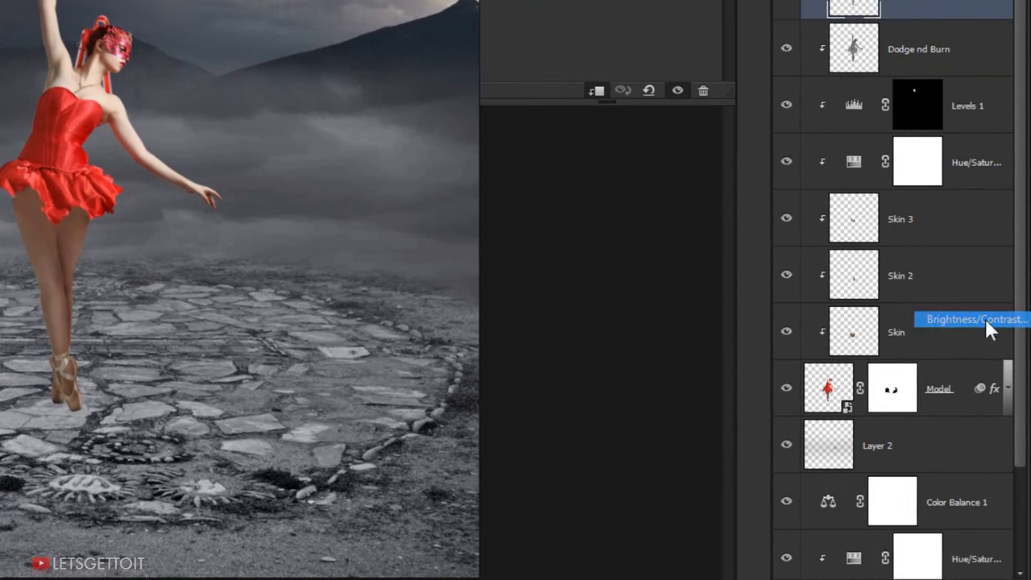
left_click(985, 317)
left_click(621, 137)
left_click_drag(620, 138, 613, 138)
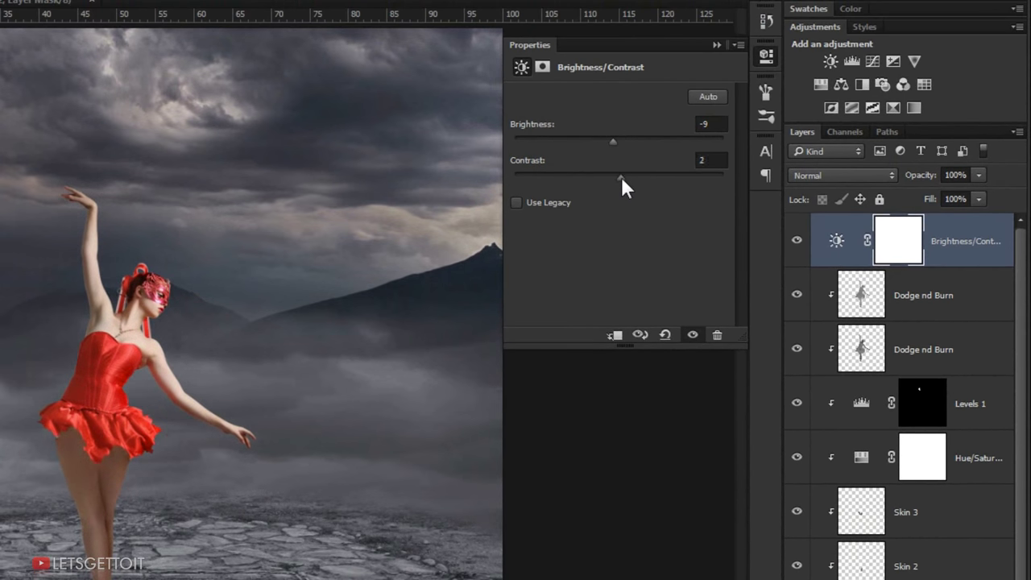
left_click_drag(624, 178, 628, 178)
left_click(615, 335)
left_click(716, 45)
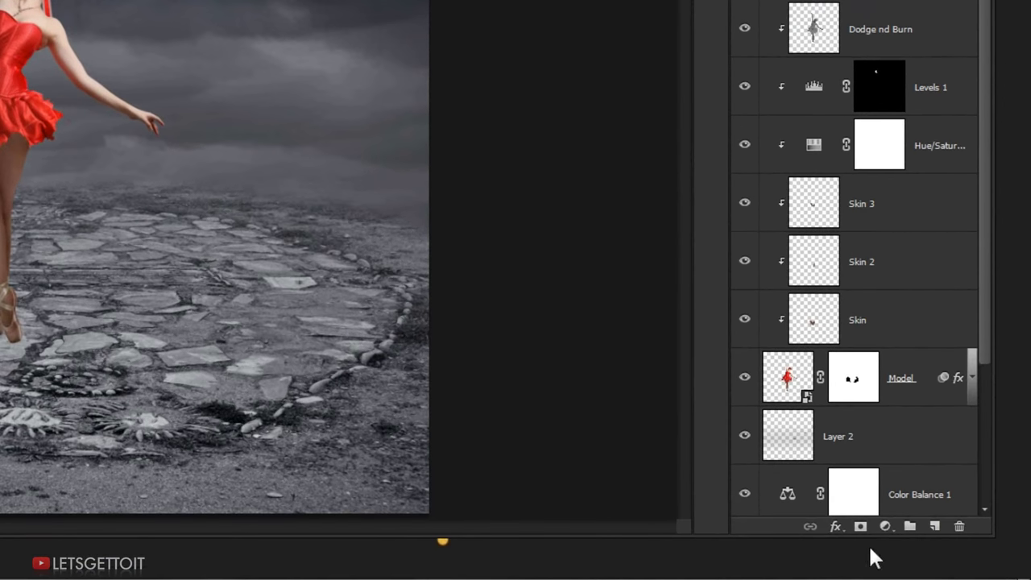
- Add a clipped Color Balance with midtones -6, -6, +4 and toggle it to compare
left_click(885, 525)
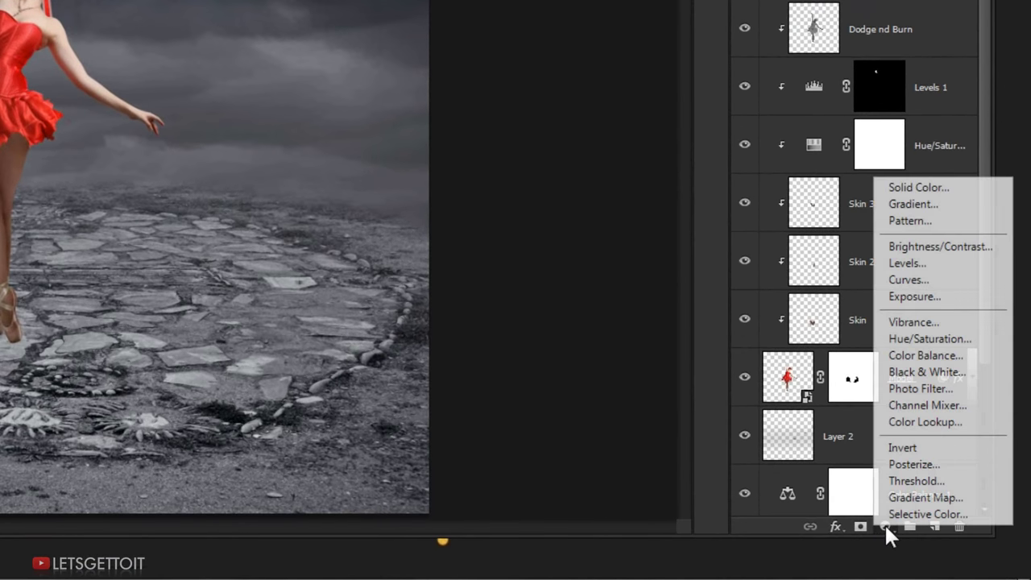
left_click(943, 356)
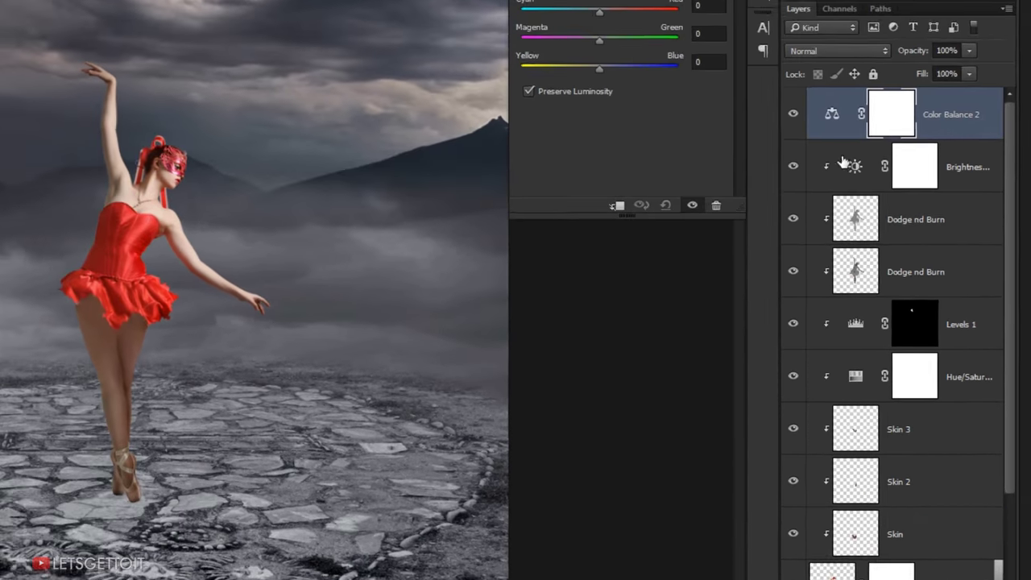
left_click(628, 111)
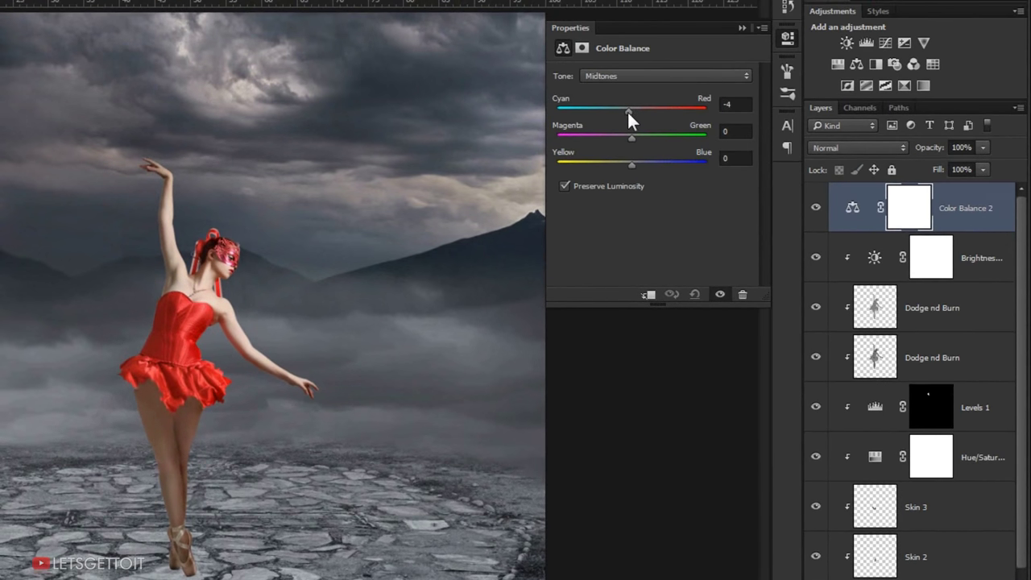
left_click(626, 112)
left_click_drag(631, 136, 628, 137)
left_click_drag(632, 165, 634, 166)
left_click(650, 295)
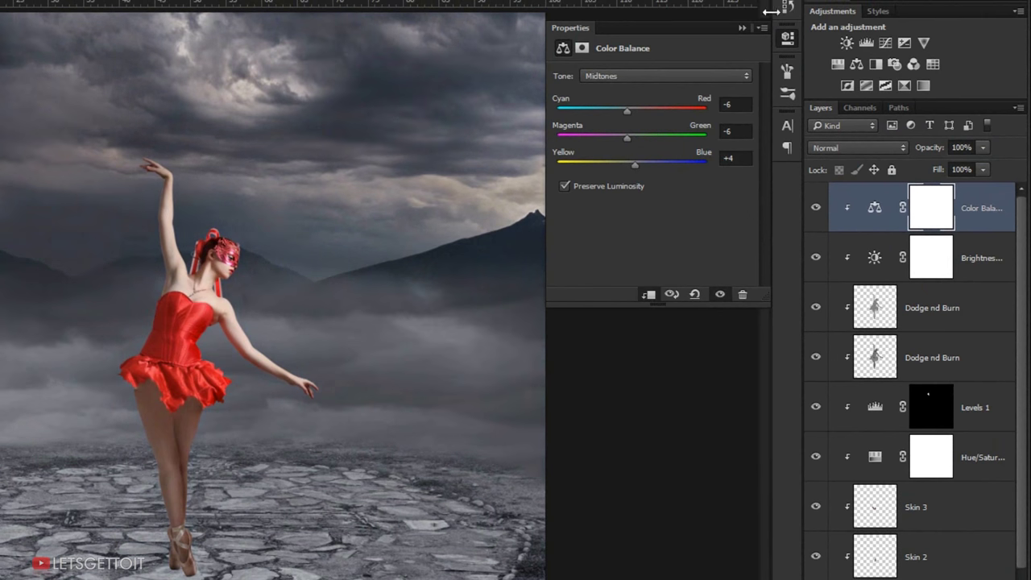
left_click(742, 28)
left_click(816, 209)
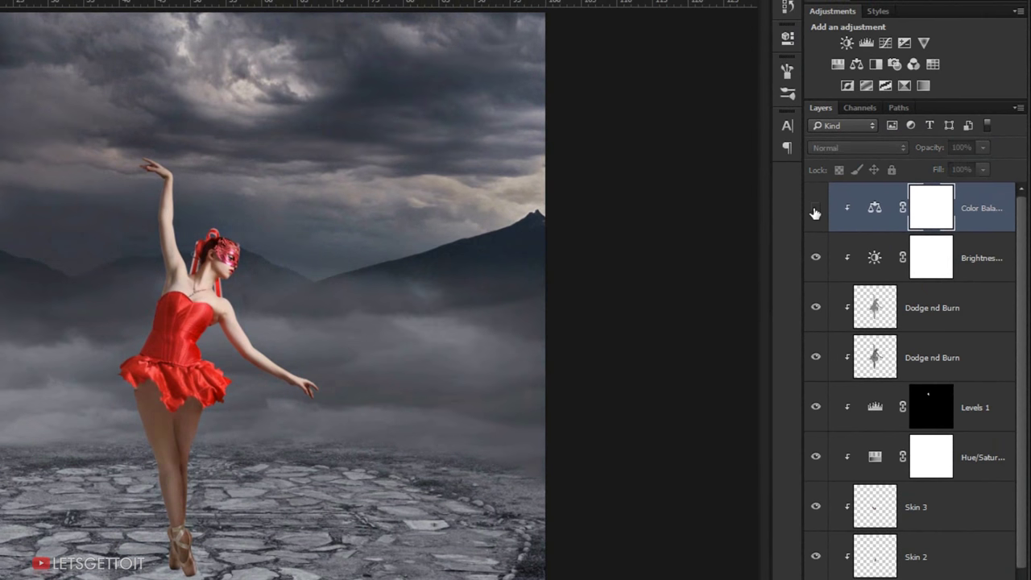
left_click(816, 209)
left_click(816, 208)
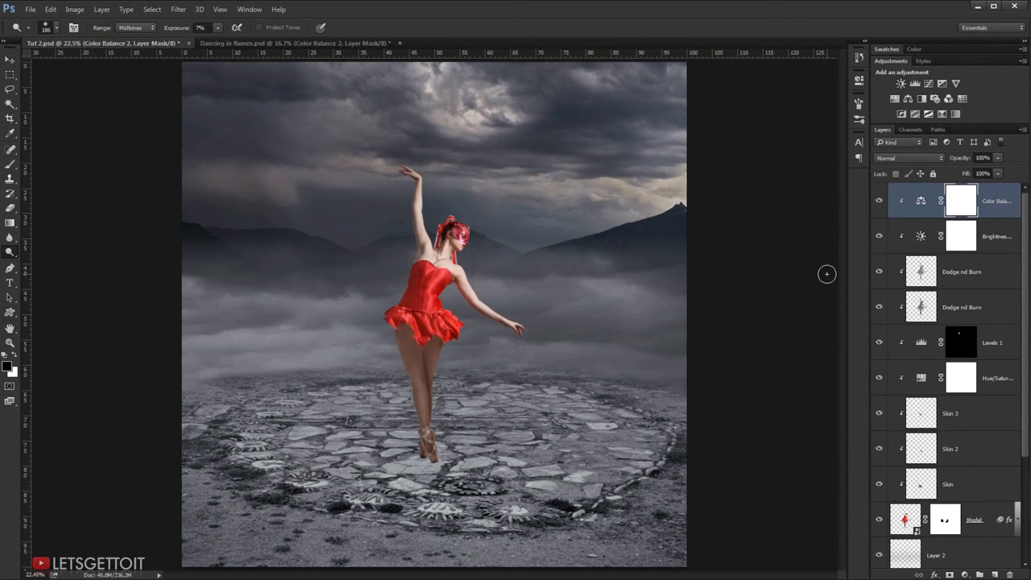
- Group the dancer layers from Color Balance to Skin into a group named model
scroll(992, 350, "down", 2)
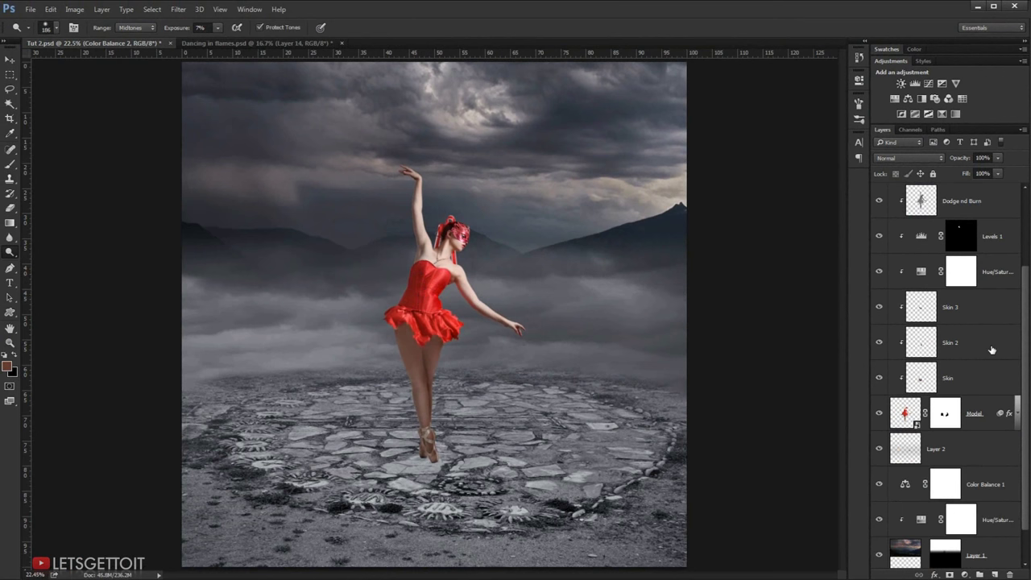
scroll(1000, 395, "down", 1)
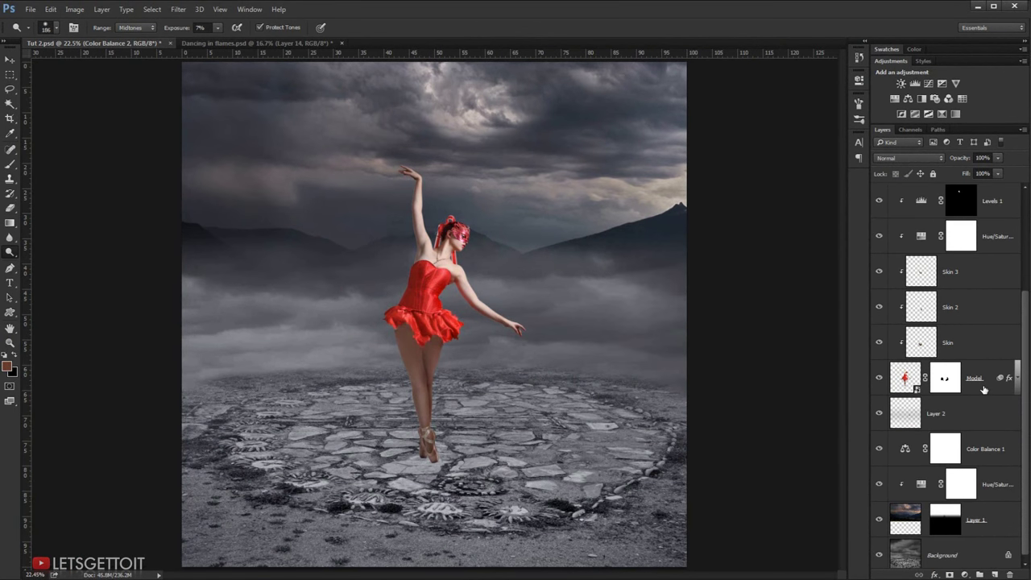
left_click(981, 342, "shift")
scroll(985, 357, "up", 3)
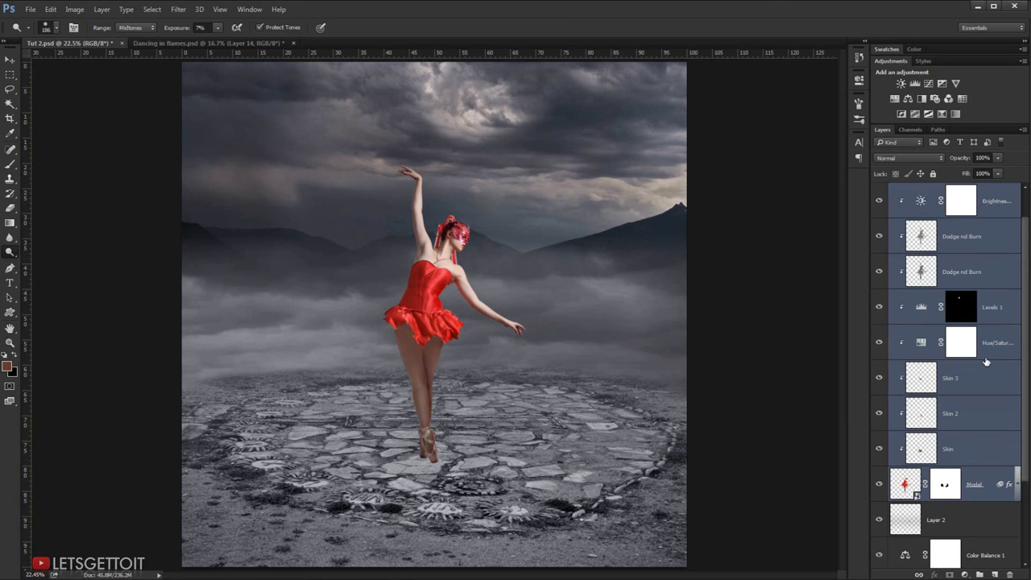
scroll(983, 323, "up", 1)
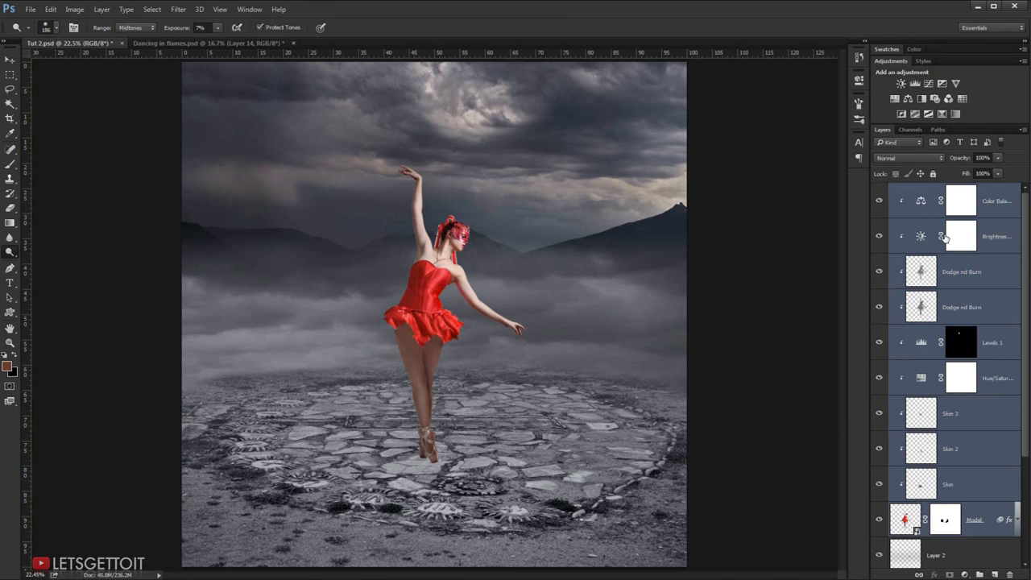
key("ctrl+g")
double_click(924, 190)
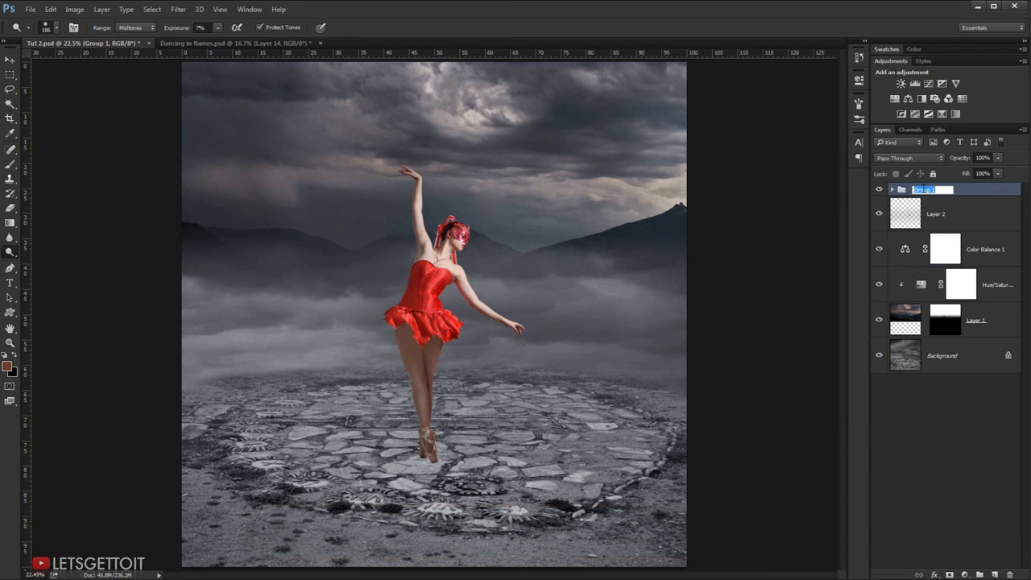
type("model")
key("Return")
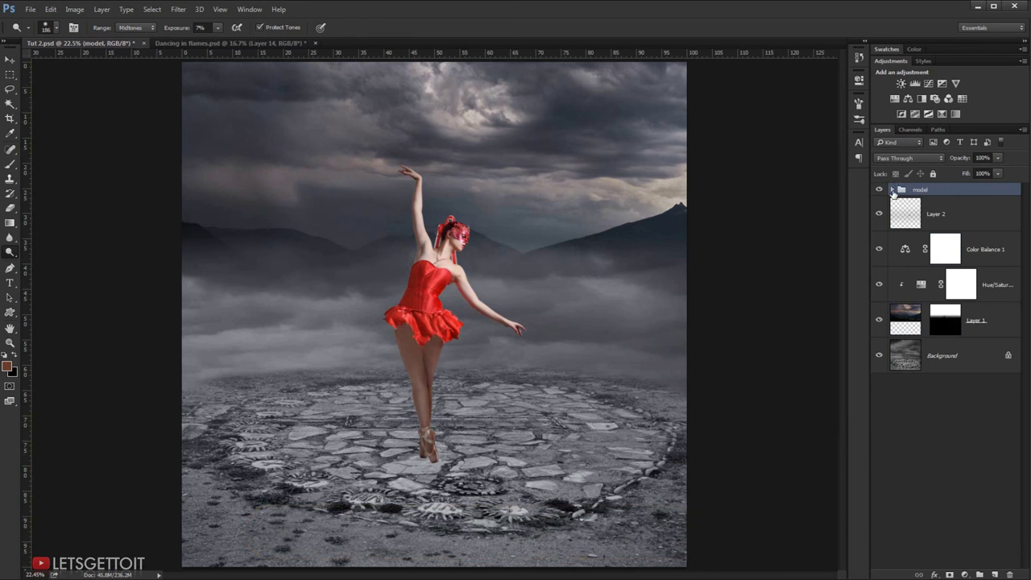
left_click(879, 189)
- Group Layer 2 down to Background into a group named BG
left_click(965, 212)
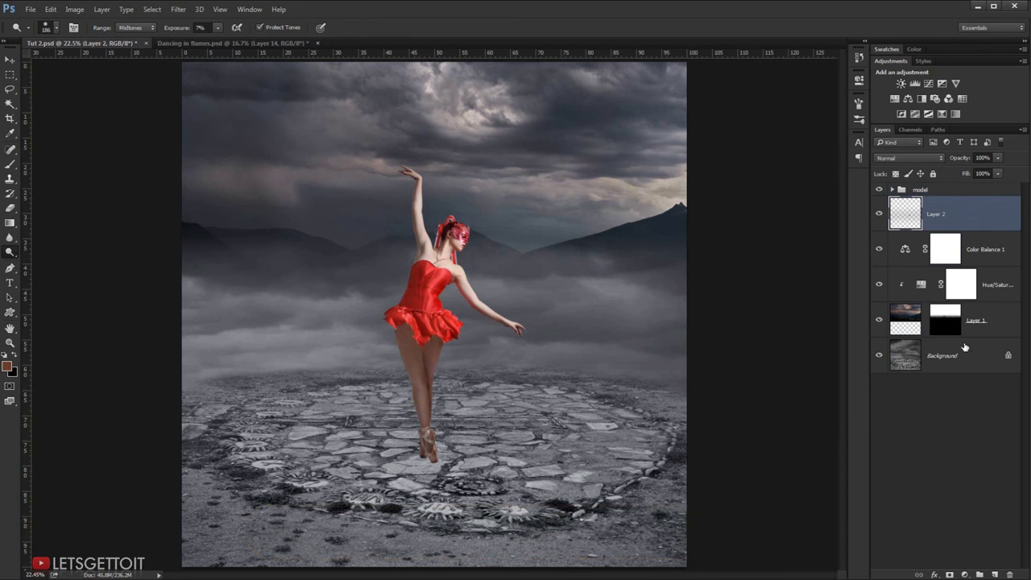
left_click(962, 360, "shift")
key("ctrl+g")
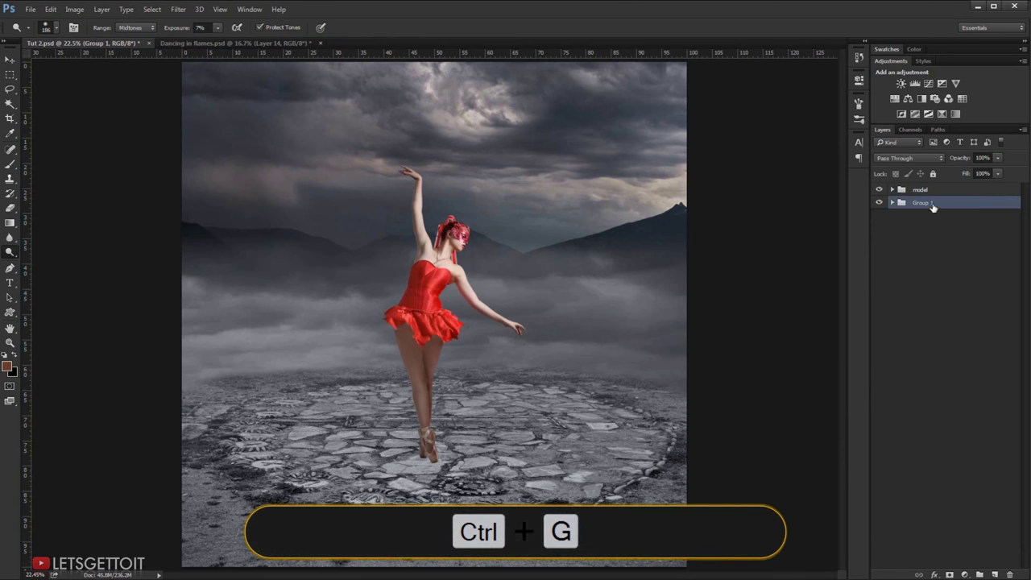
double_click(927, 202)
type("G")
key("Return")
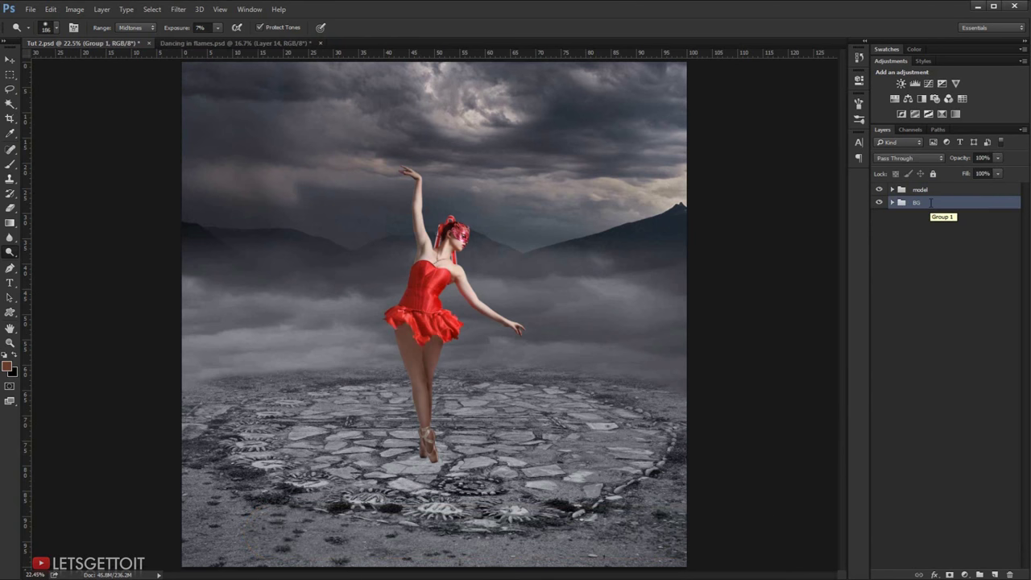
left_click(880, 203)
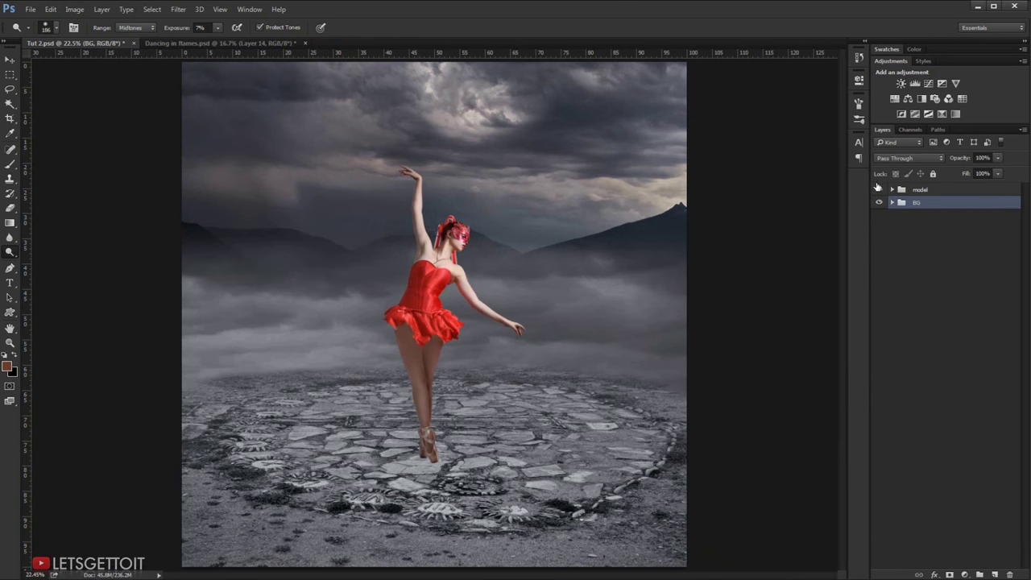
- Select the model group, switch to the Brush tool, and expand the group
left_click(879, 189)
left_click(959, 190)
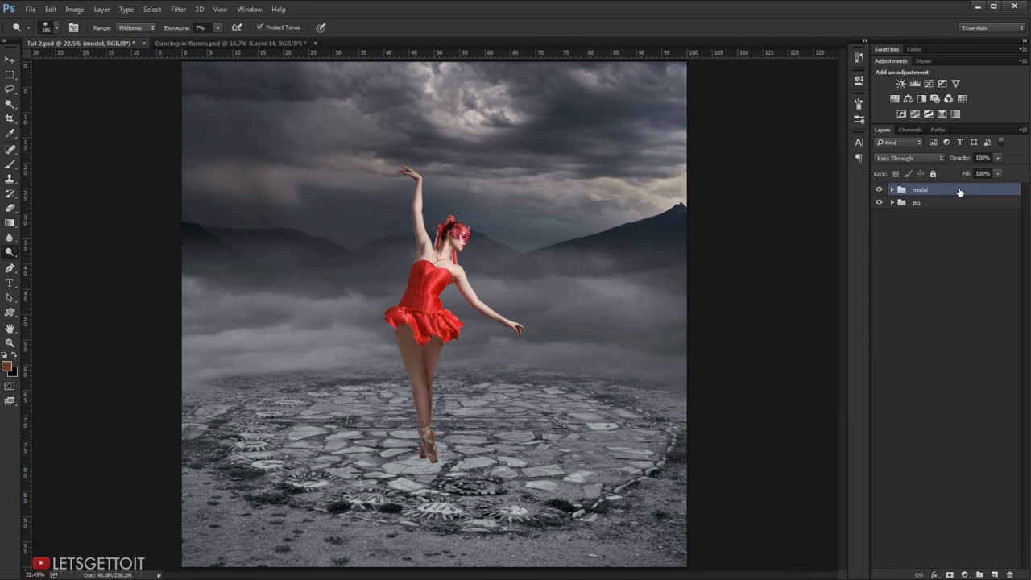
key("b")
left_click(892, 190)
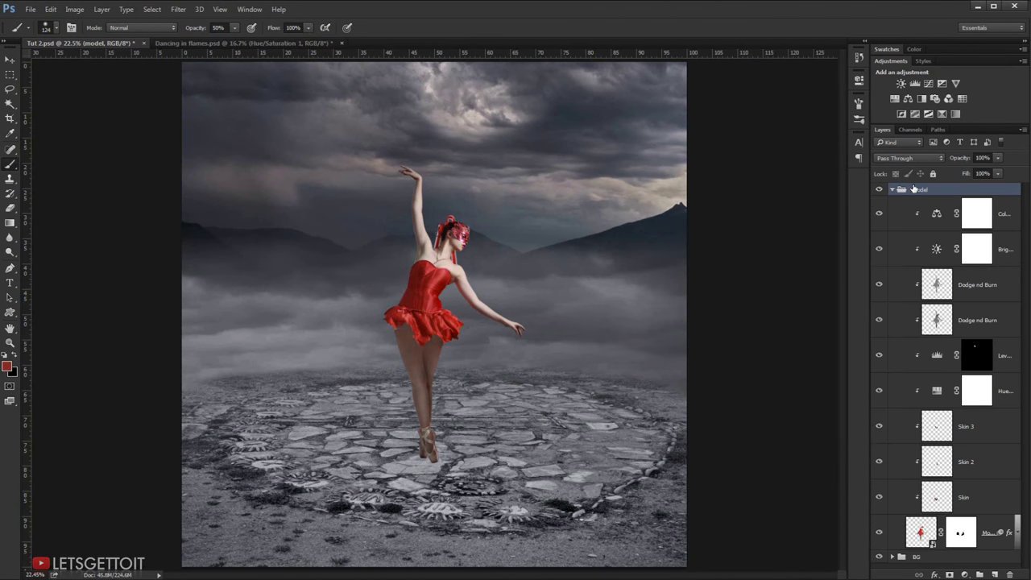
- Add a clipped Linear Burn layer named Edges atop the model group
left_click(987, 219)
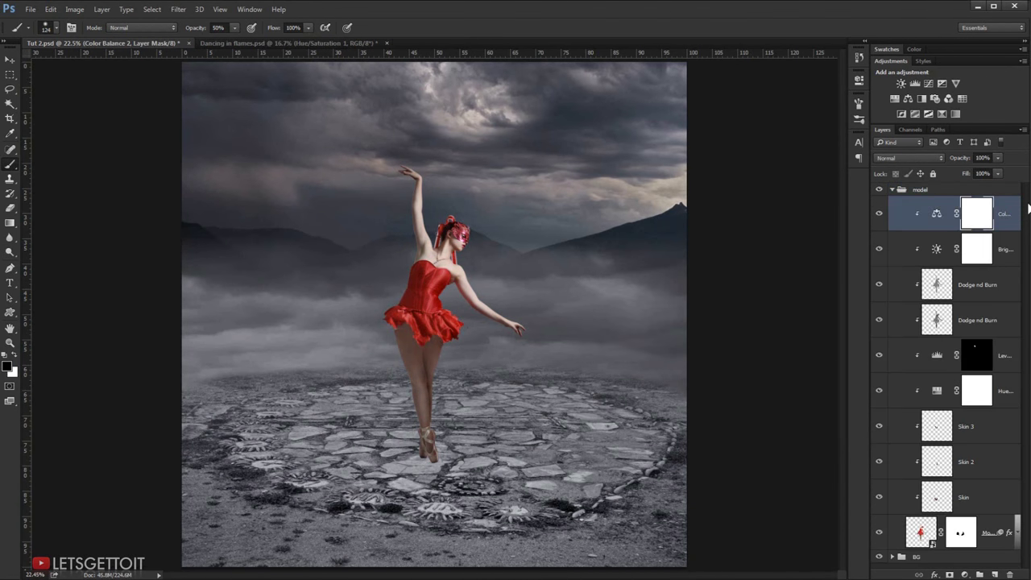
left_click(997, 574)
double_click(952, 214)
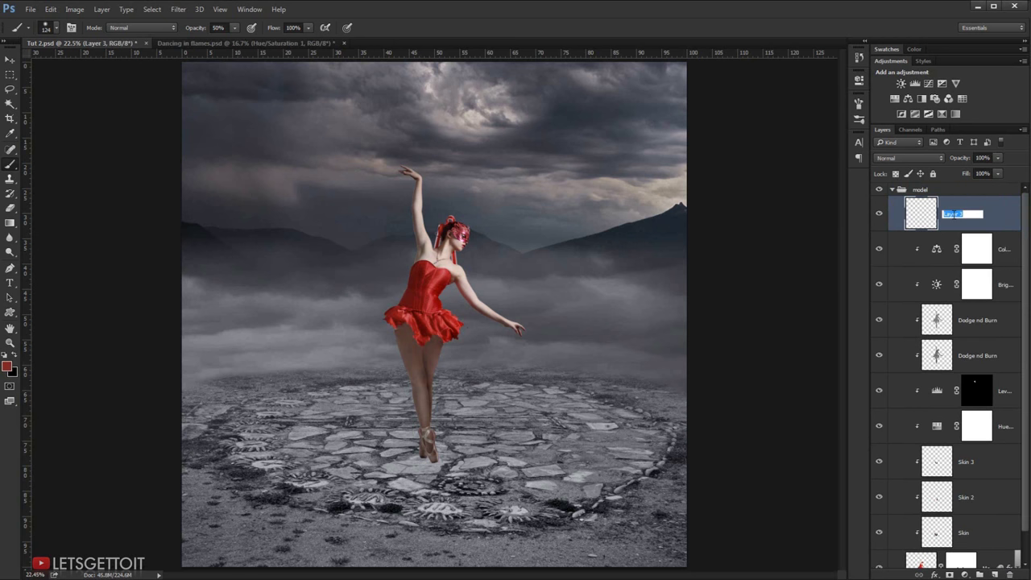
type("ges")
key("Return")
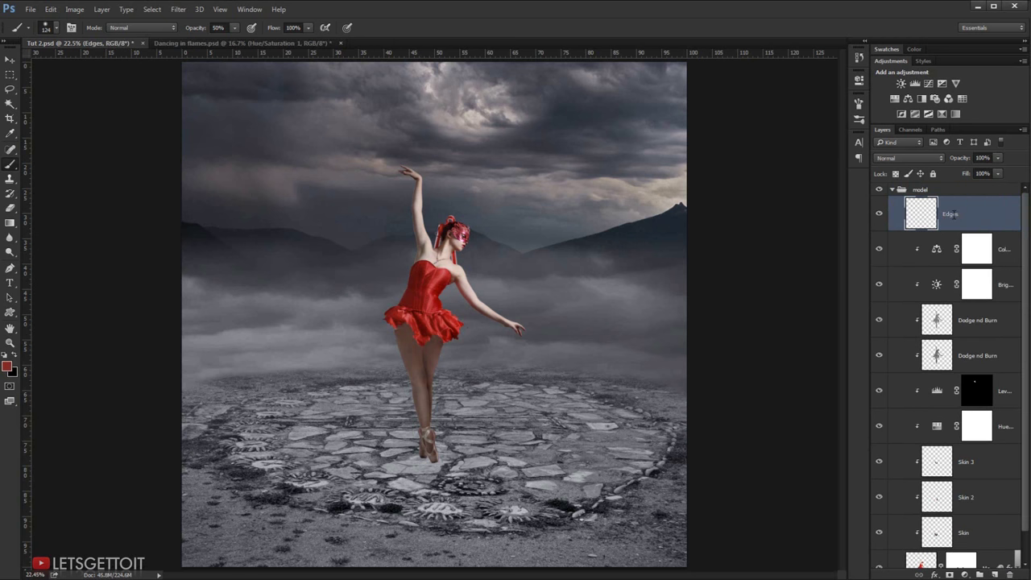
left_click(958, 229, "alt")
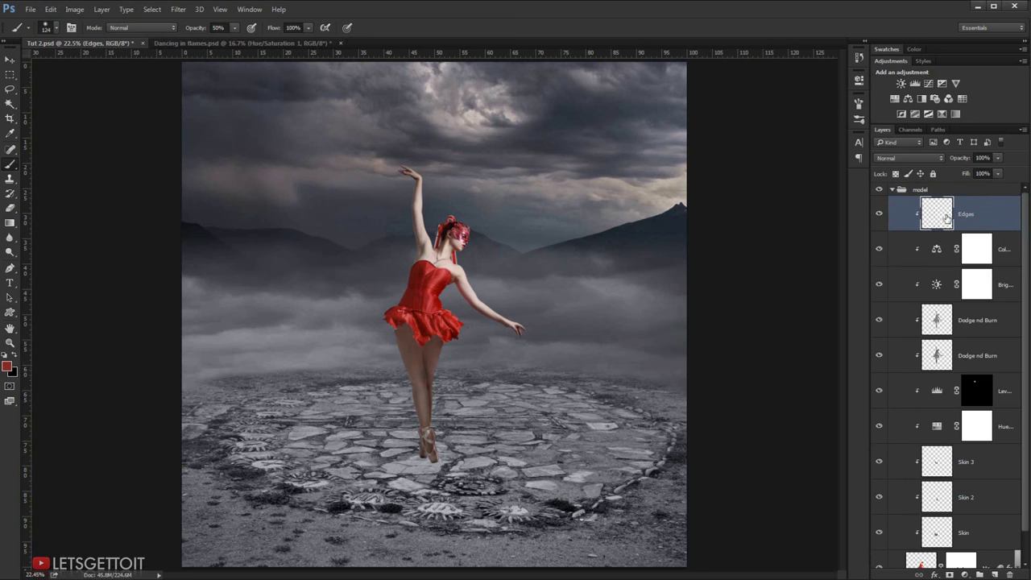
left_click(901, 160)
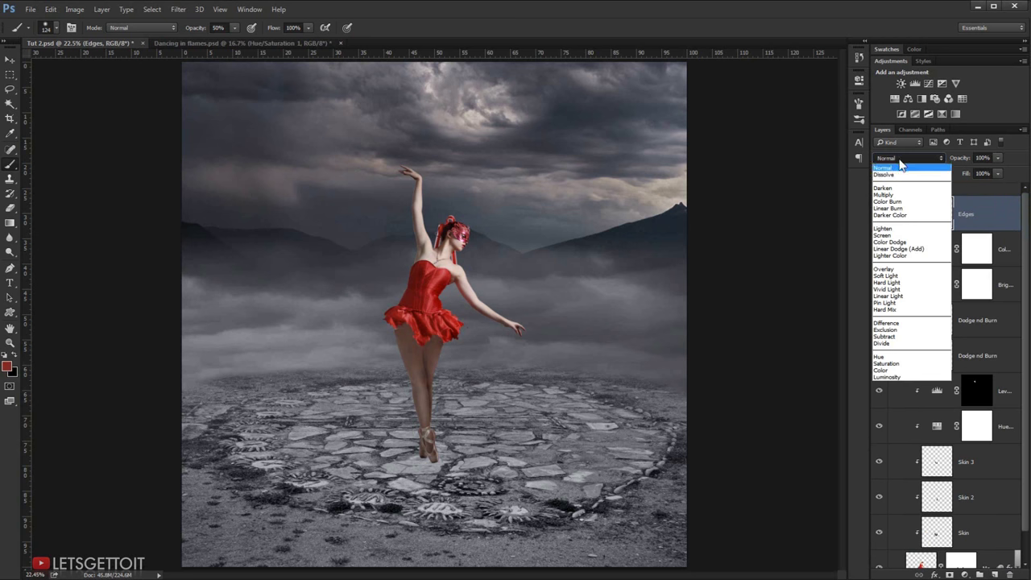
left_click(887, 211)
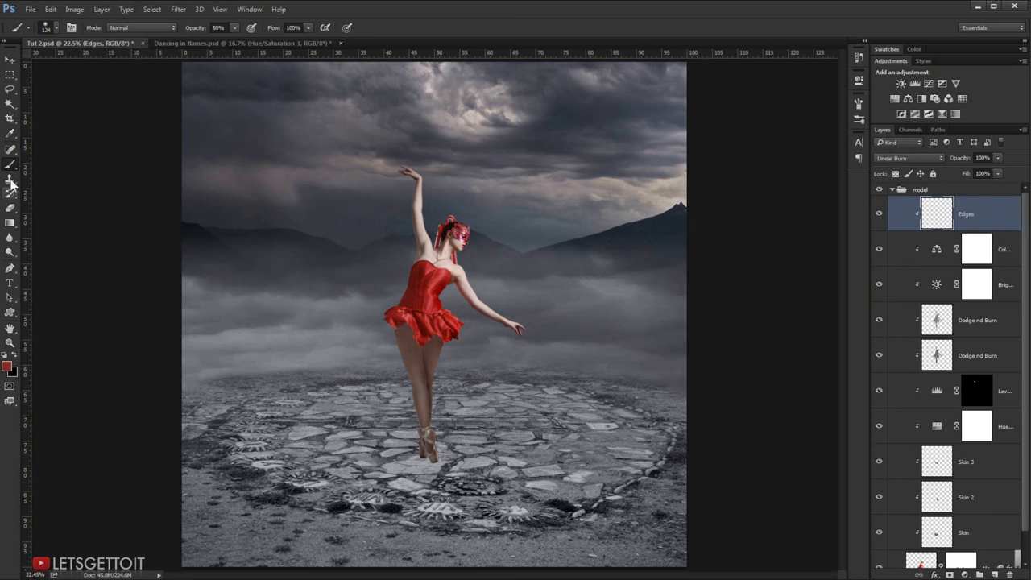
- Set the foreground colour to dark red #780c13
left_click(8, 367)
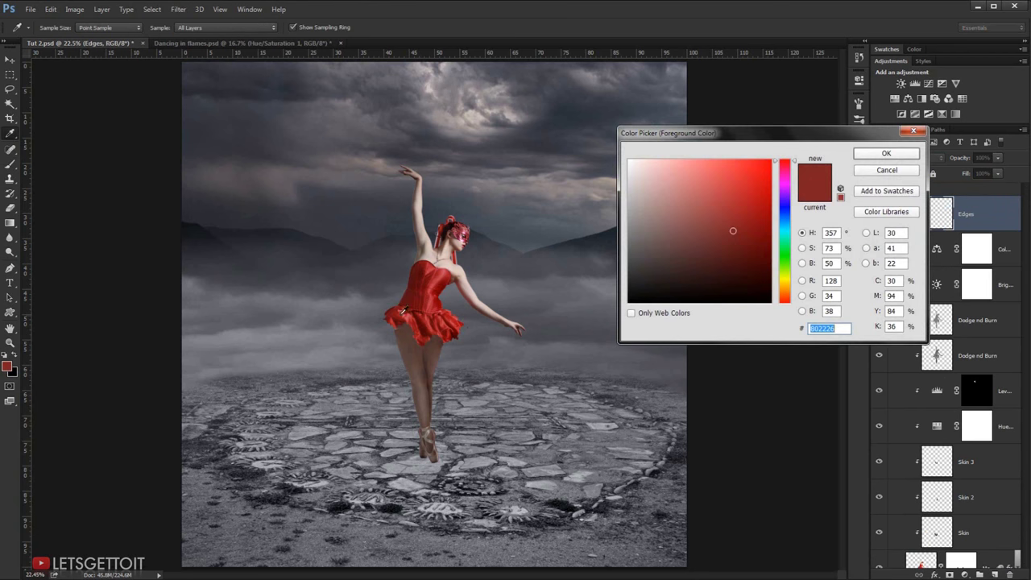
left_click(427, 316)
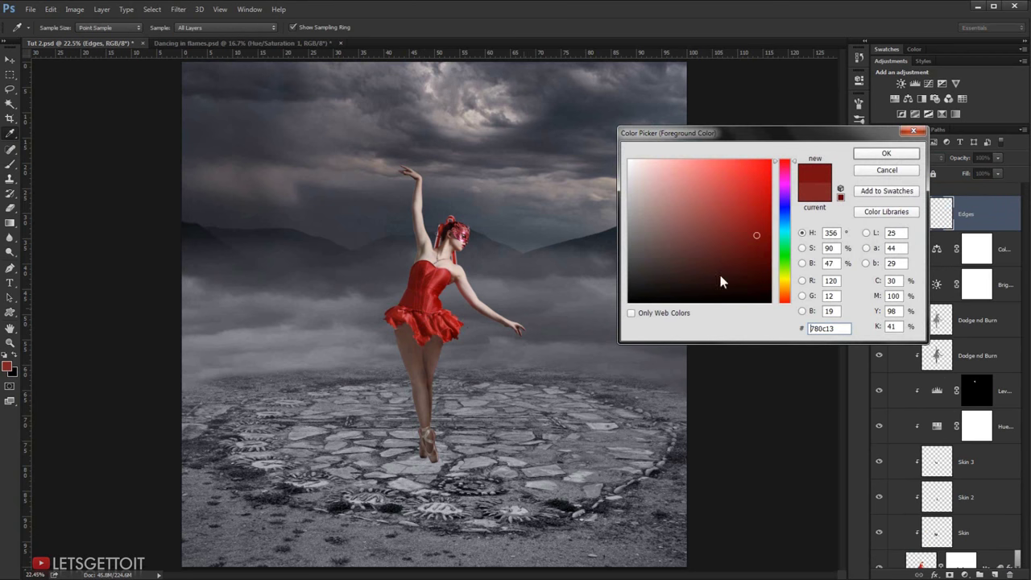
left_click(887, 153)
- Shrink the soft brush to about 67 px and darken the skirt's right edge with red
scroll(469, 275, "up", 2)
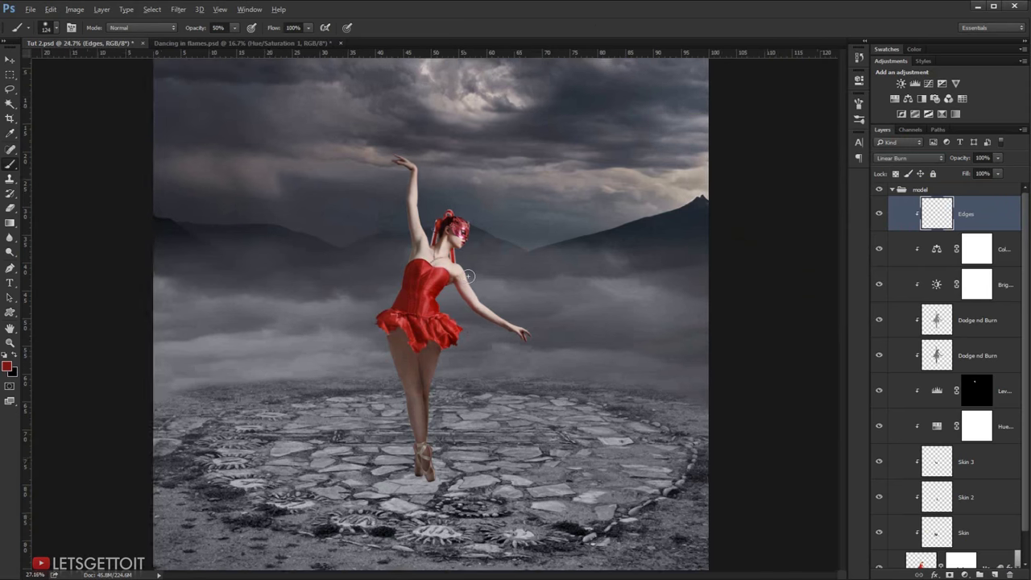
scroll(468, 288, "up", 2)
scroll(468, 288, "up", 1)
scroll(463, 287, "up", 2)
scroll(455, 286, "up", 1)
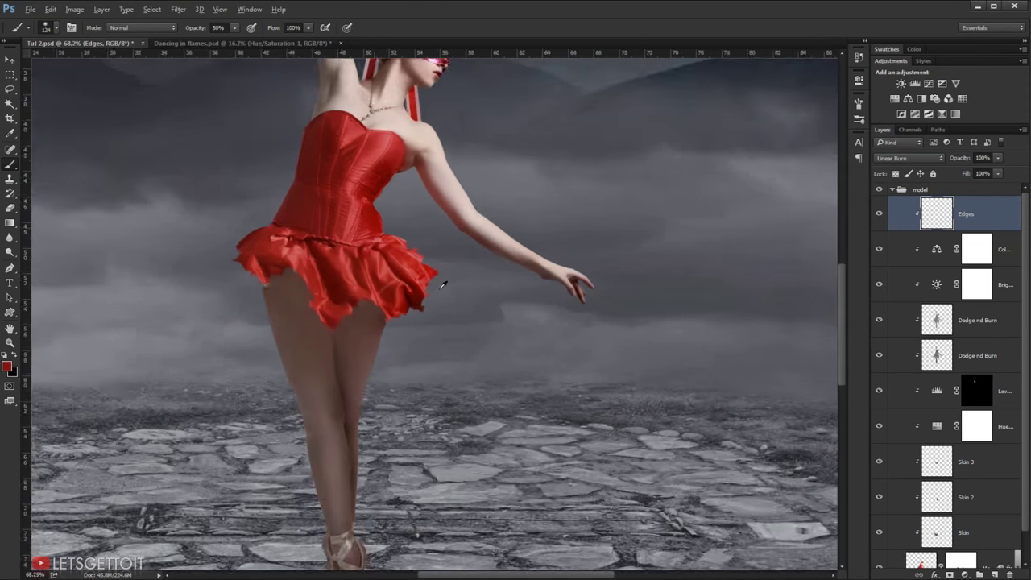
scroll(447, 284, "up", 1)
scroll(447, 286, "up", 2)
left_click_drag(450, 291, 445, 292)
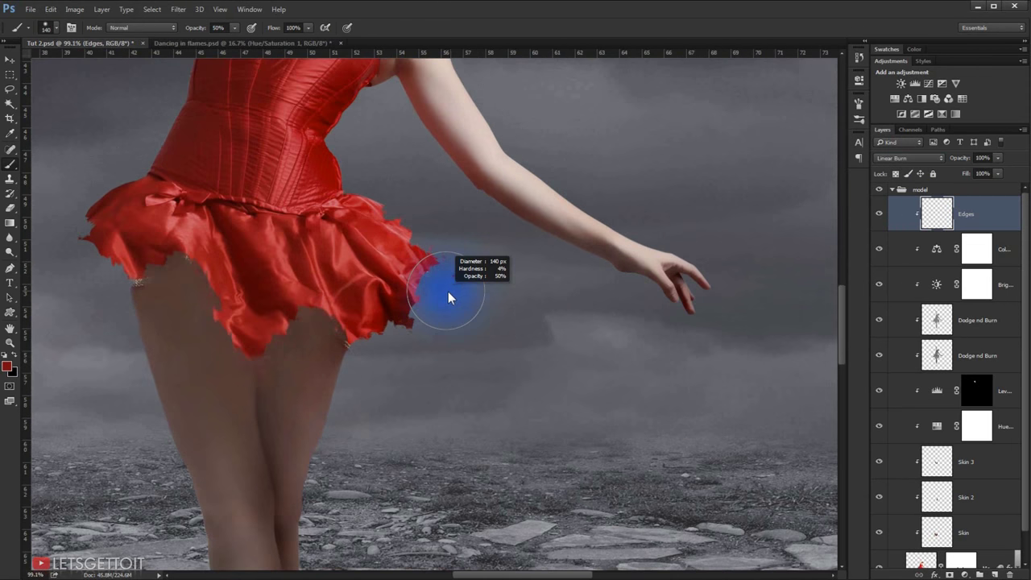
left_click_drag(441, 252, 426, 253)
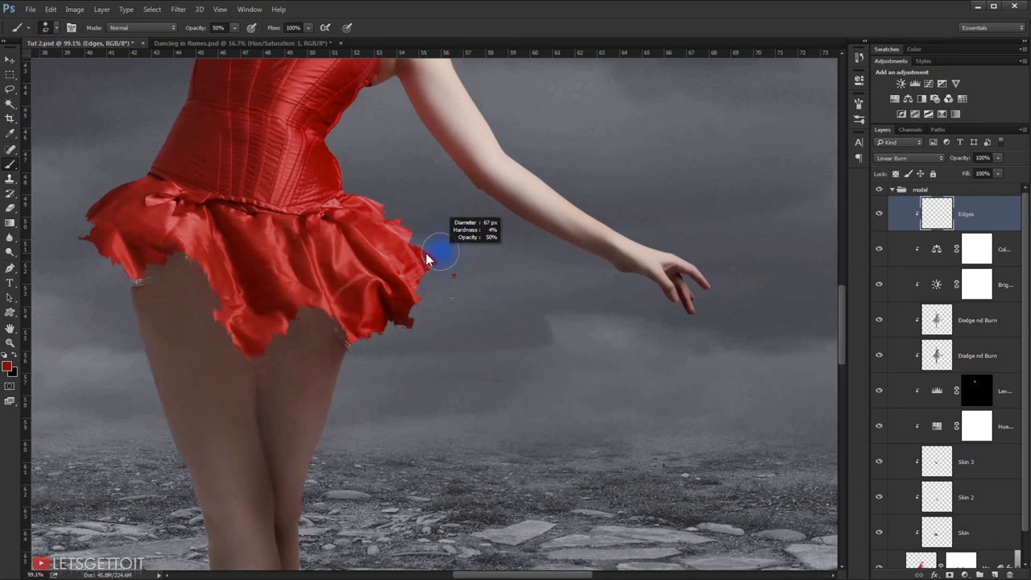
mouse_move(381, 195)
left_mouse_down()
mouse_move(424, 236)
mouse_move(433, 277)
mouse_move(396, 306)
mouse_move(115, 193)
mouse_move(288, 277)
mouse_move(406, 237)
mouse_move(406, 322)
mouse_move(414, 237)
mouse_move(231, 276)
mouse_move(129, 238)
left_mouse_up()
- Darken more of the skirt's ragged right edge and fit the whole image on screen
scroll(221, 255, "down", 2)
scroll(221, 256, "up", 1)
scroll(542, 275, "up", 1)
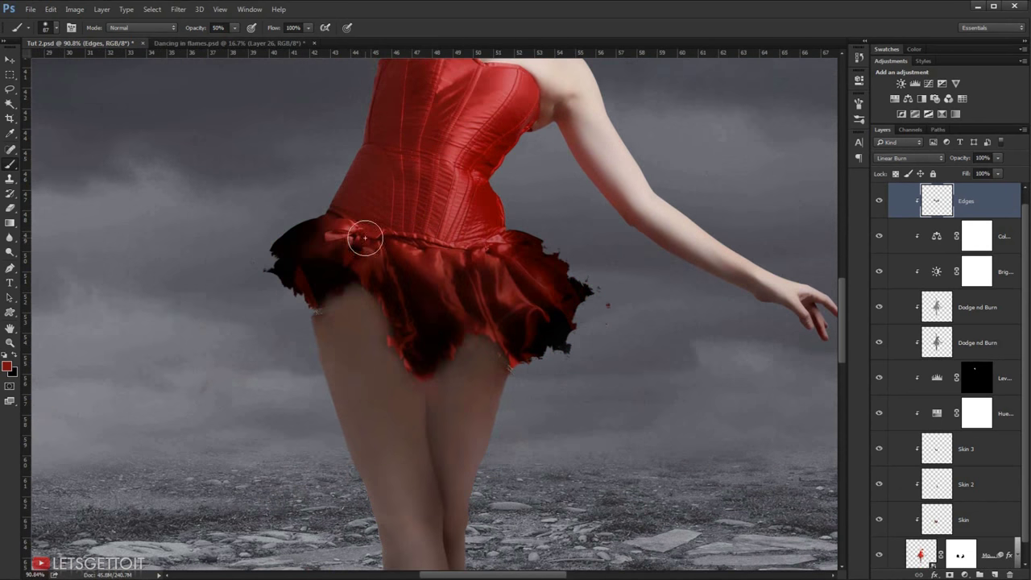
mouse_move(546, 249)
left_mouse_down()
mouse_move(559, 281)
mouse_move(562, 249)
left_mouse_up()
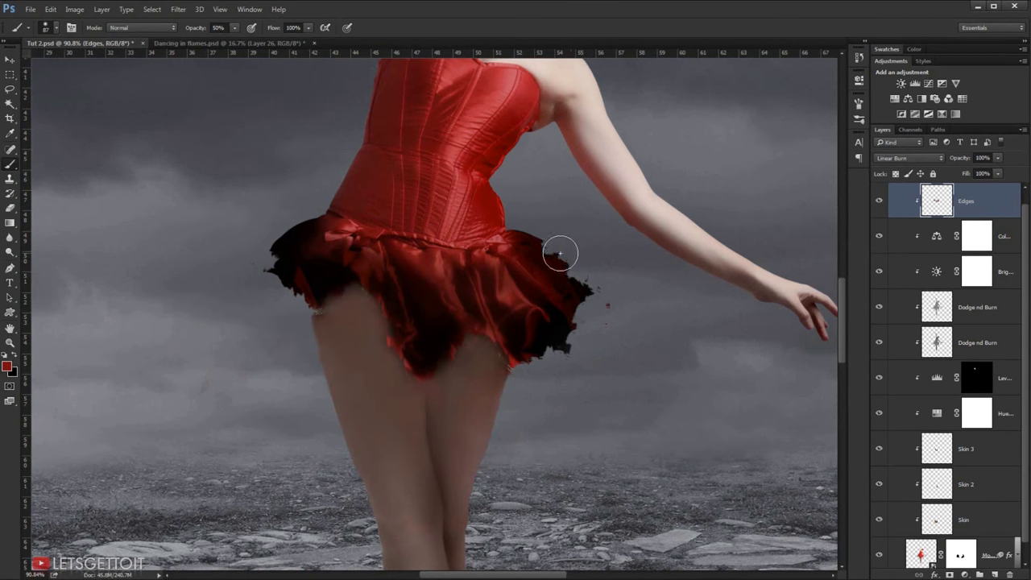
scroll(556, 252, "down", 2)
key("ctrl+0")
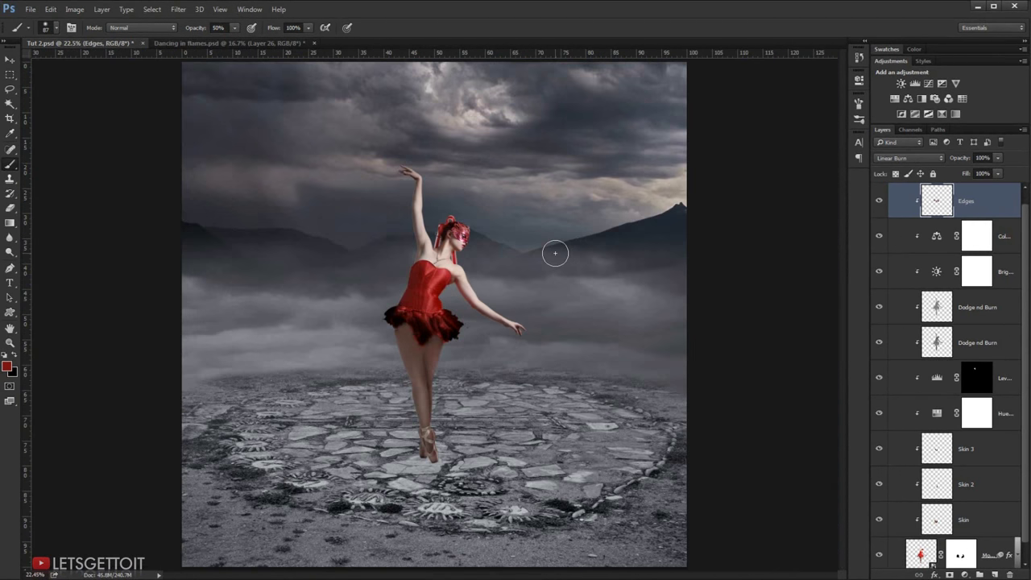
scroll(500, 277, "up", 1)
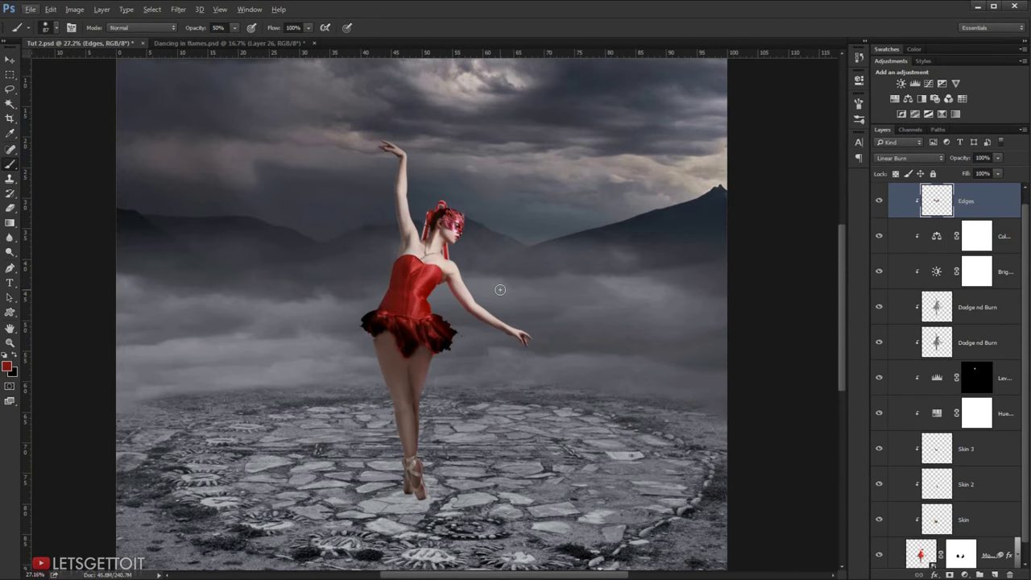
scroll(500, 289, "down", 1)
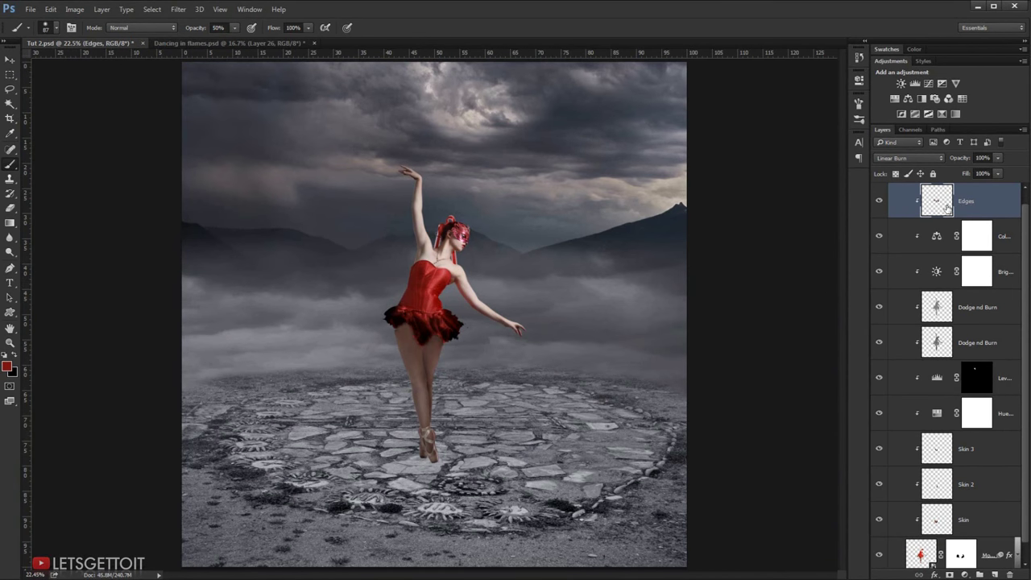
scroll(948, 207, "up", 1)
- Collapse the model group and drag the first fire photo from the Fire folder into Photoshop
left_click(894, 190)
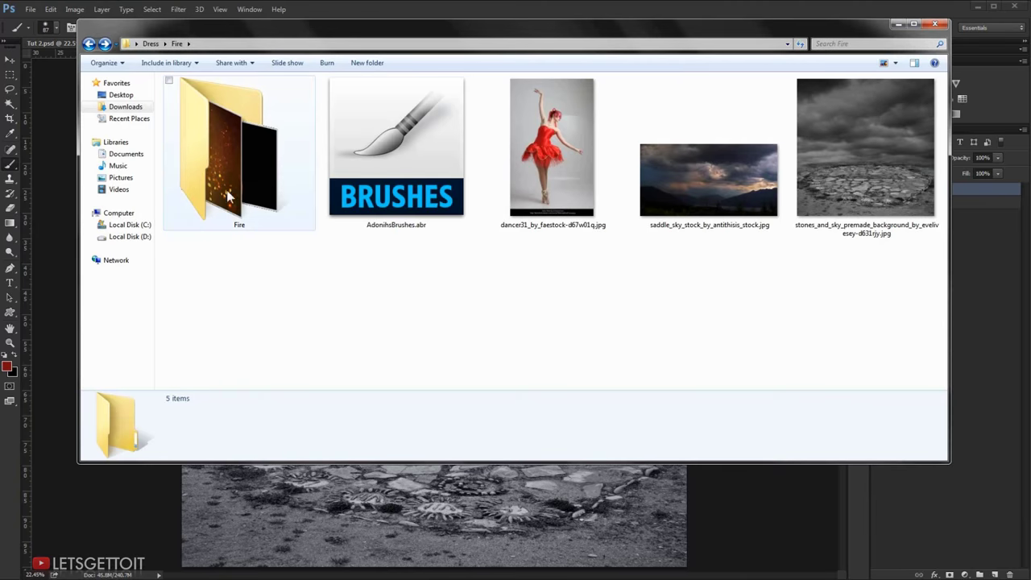
double_click(228, 184)
left_click(218, 149)
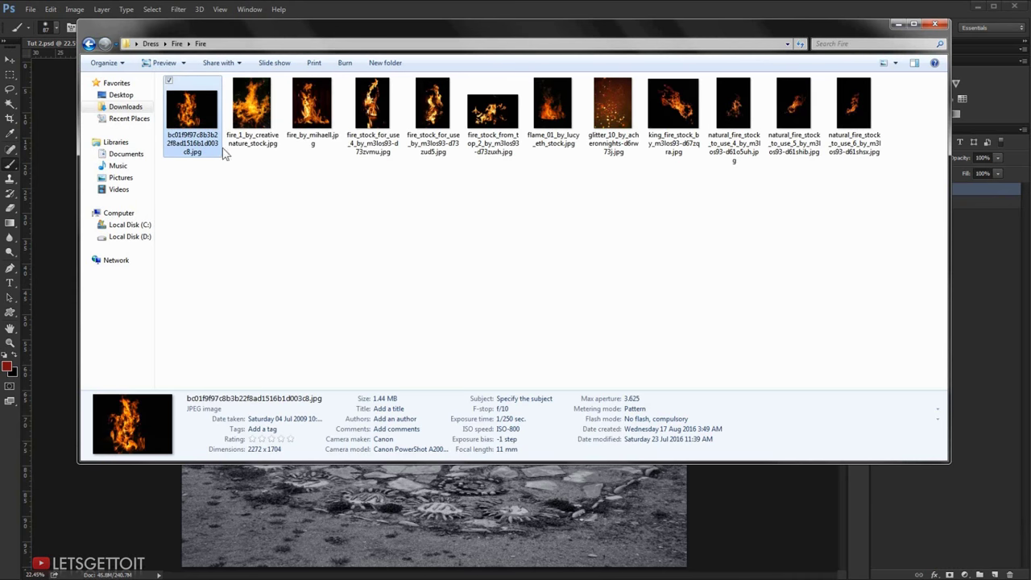
left_click_drag(193, 117, 12, 423)
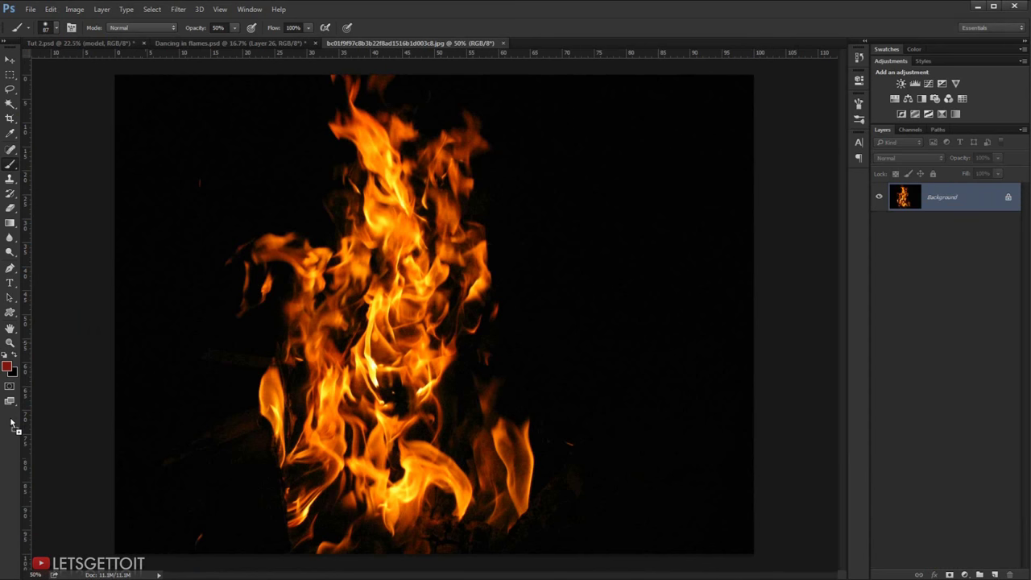
- Copy the entire fire photo and paste it into the ballerina composition
left_click(151, 10)
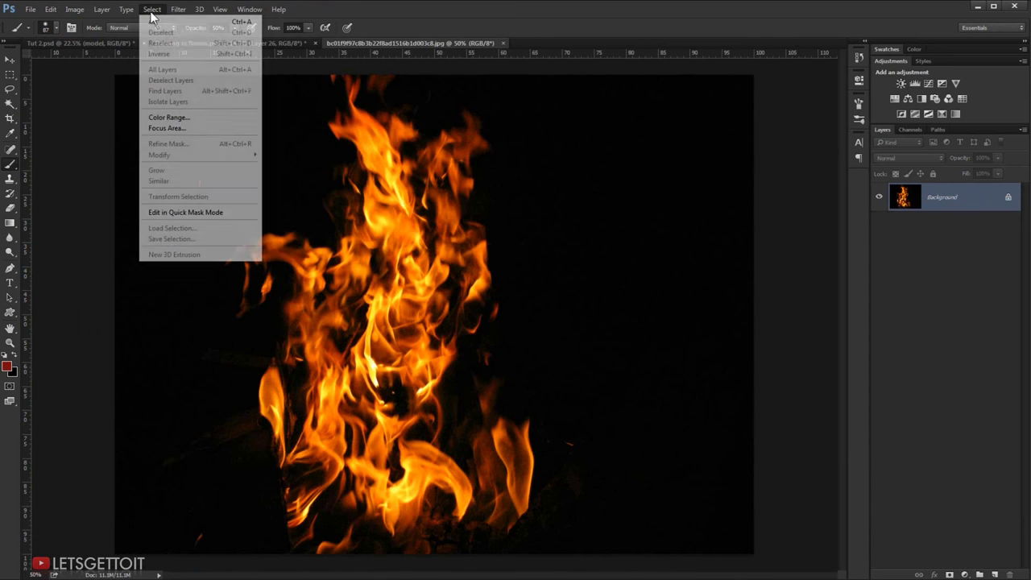
left_click(157, 22)
left_click(50, 9)
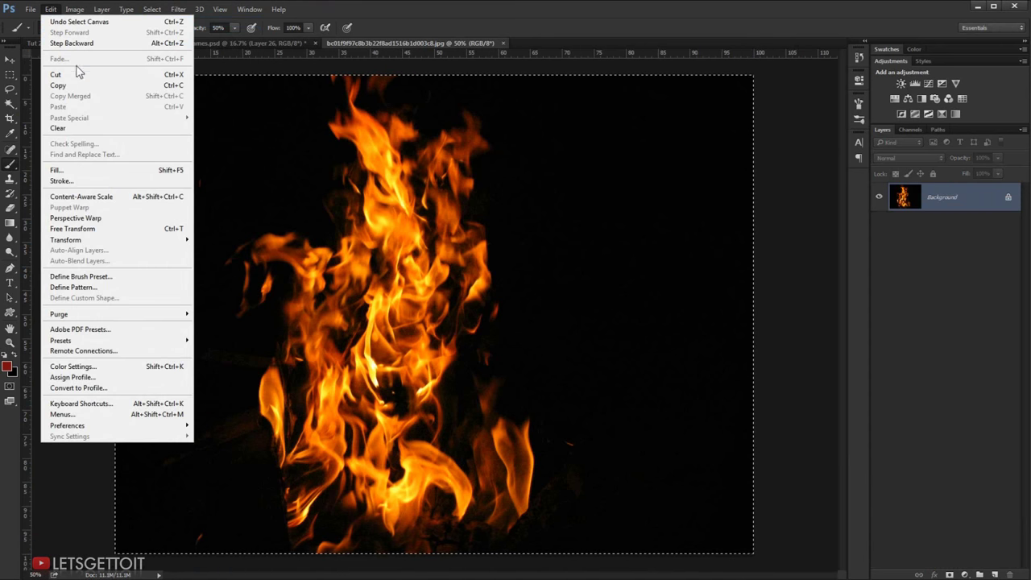
left_click(69, 85)
left_click(92, 42)
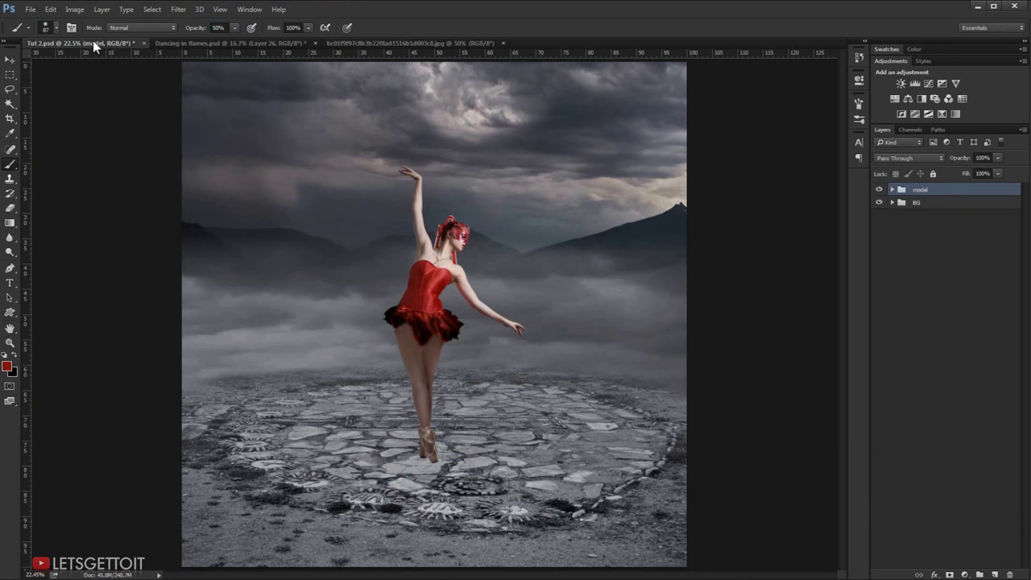
left_click(50, 10)
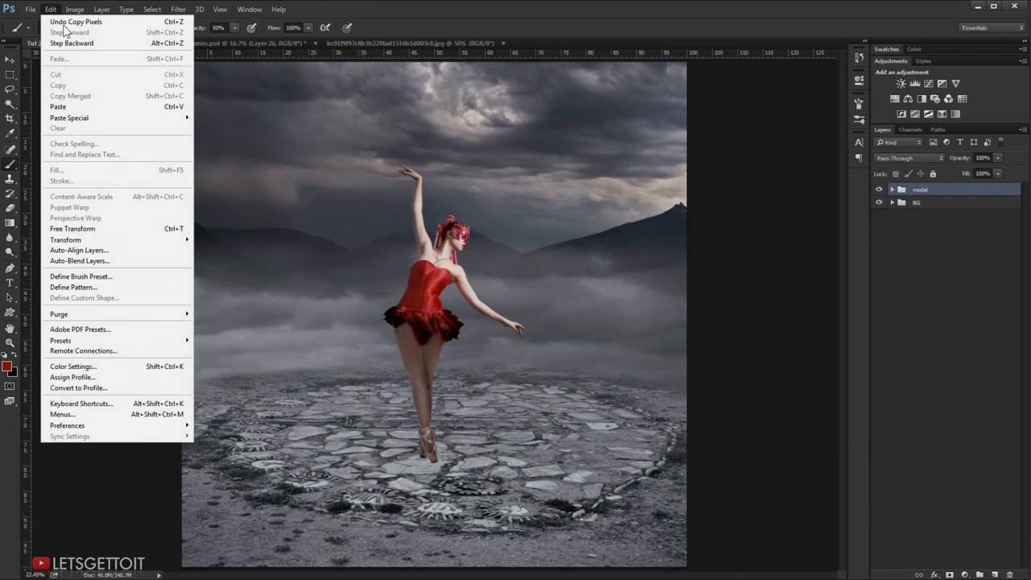
left_click(80, 106)
- Move the fire layer up slightly and set its blend mode to Screen
key("v")
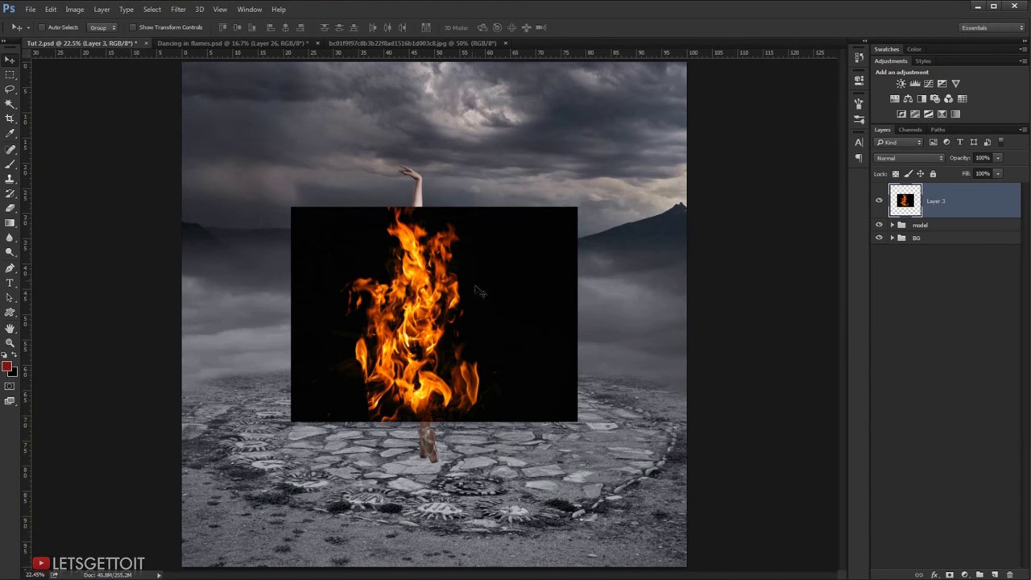
left_click_drag(467, 294, 462, 264)
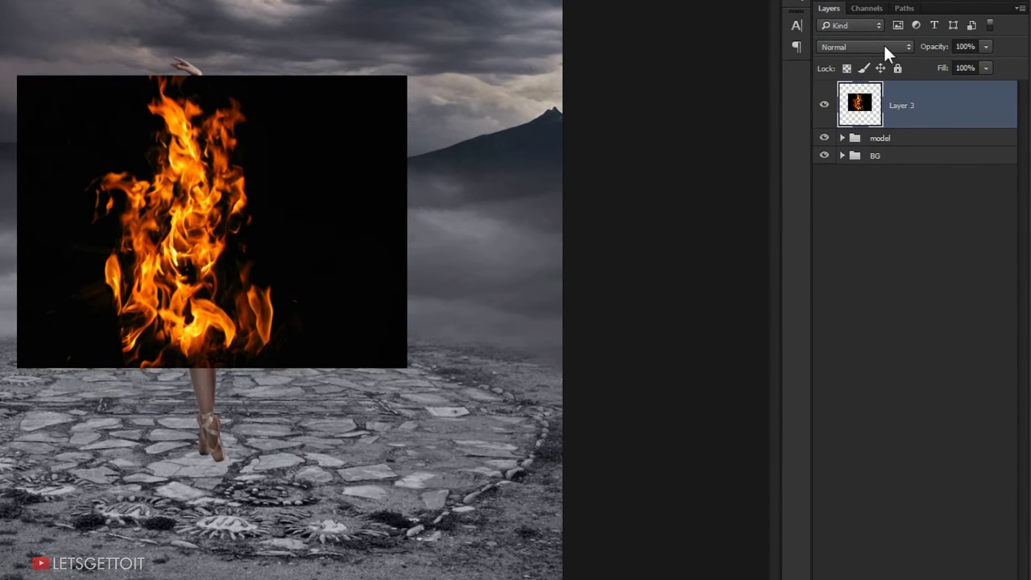
left_click(927, 157)
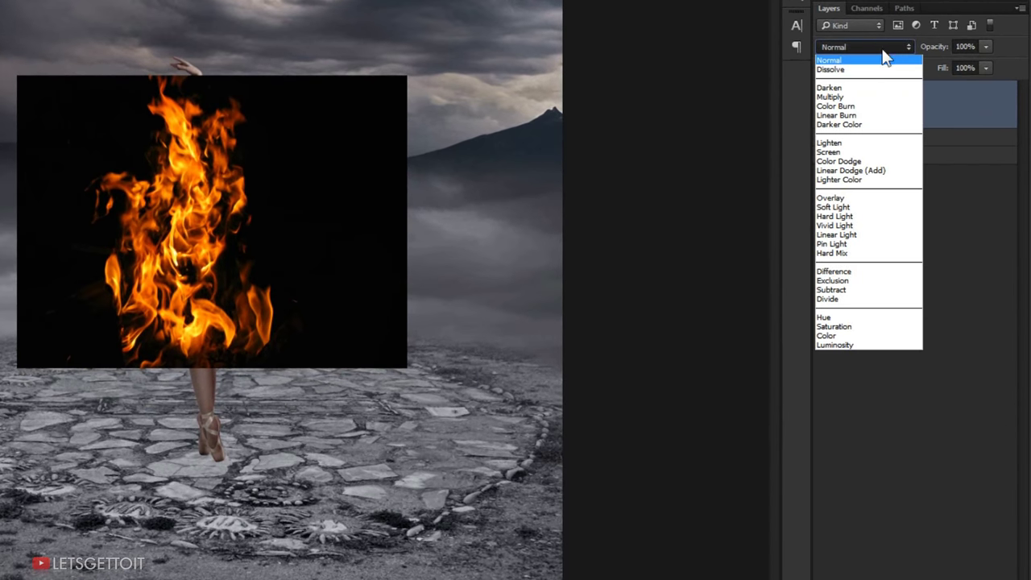
left_click(854, 152)
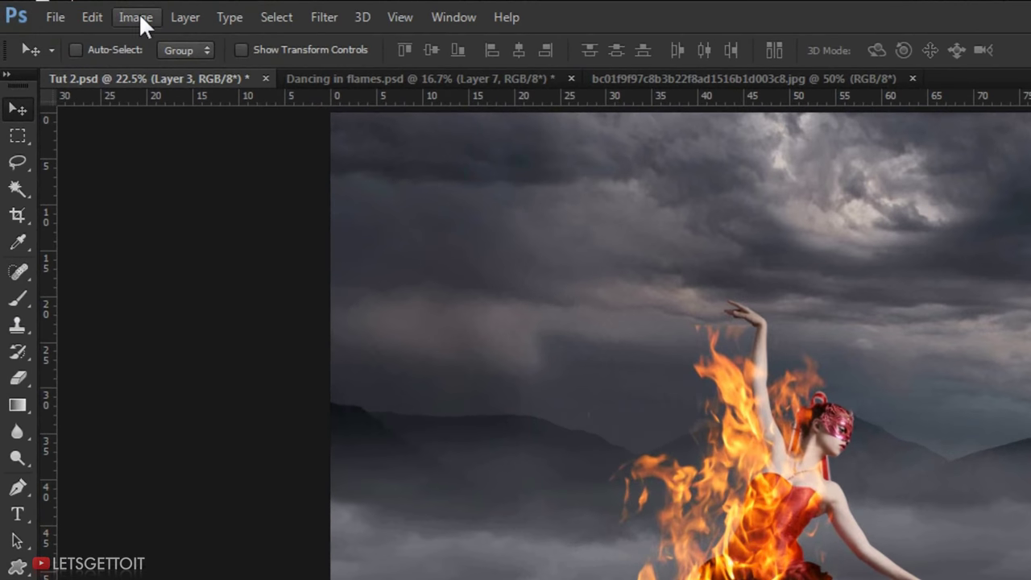
- Deepen the fire's midtones with Levels, setting the midtone value to 0.79
left_click(125, 16)
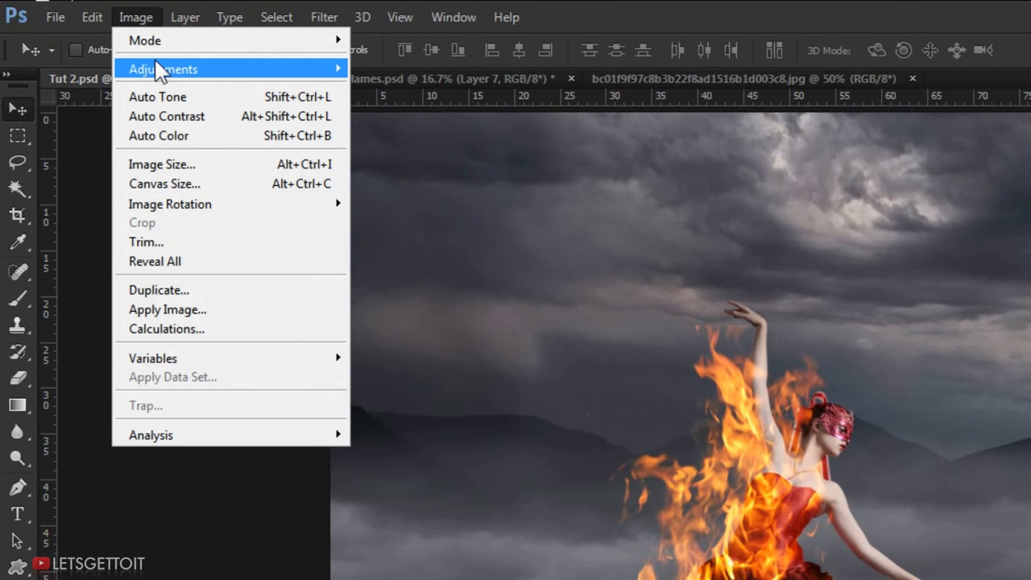
mouse_move(162, 69)
left_click(423, 88)
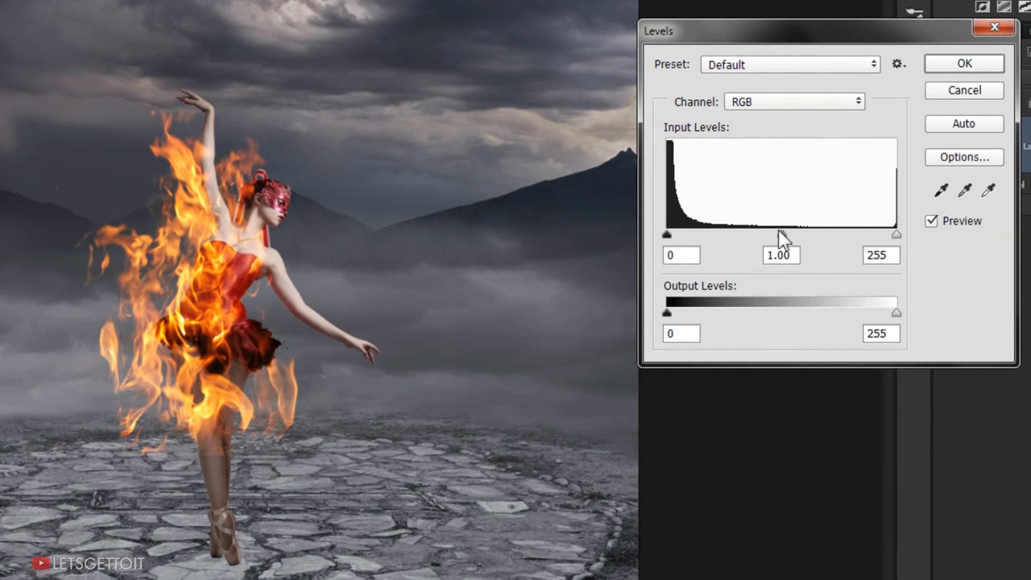
left_click_drag(777, 234, 770, 233)
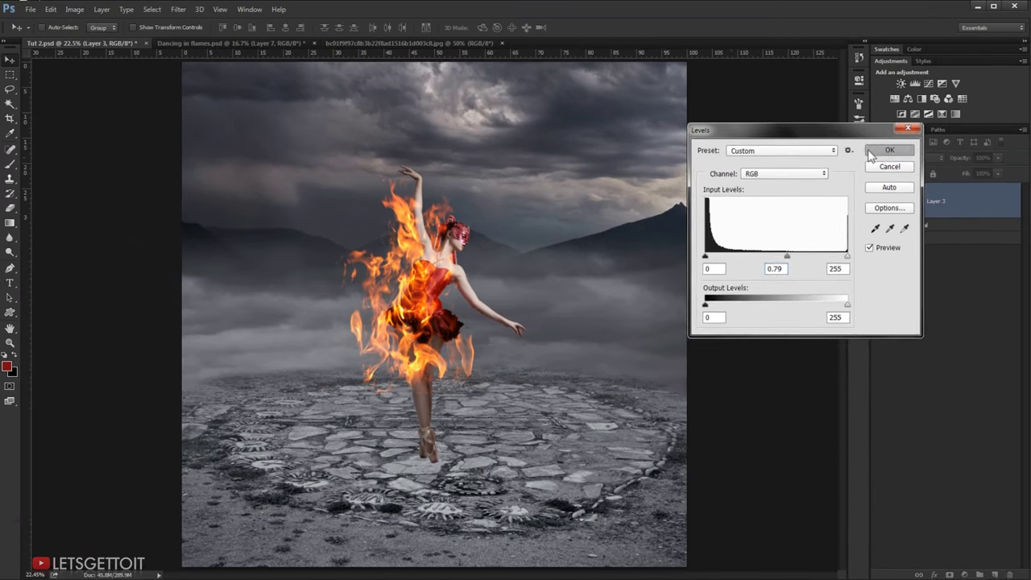
left_click(886, 143)
key("ctrl+t")
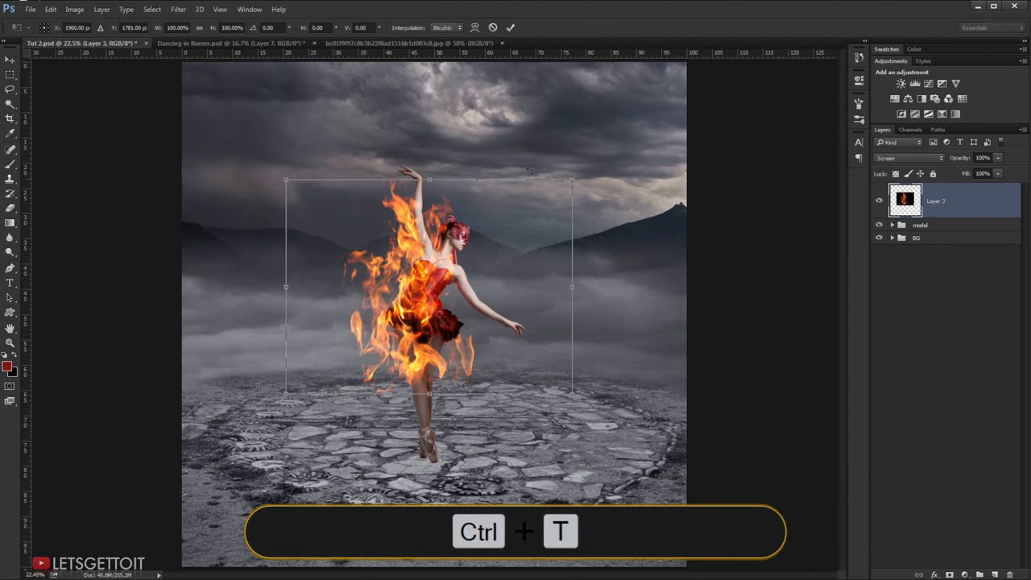
- Rotate and shrink the fire, moving it left onto the dancer's dress
mouse_move(559, 144)
left_mouse_down()
mouse_move(591, 182)
mouse_move(524, 189)
left_mouse_up()
scroll(385, 318, "up", 3)
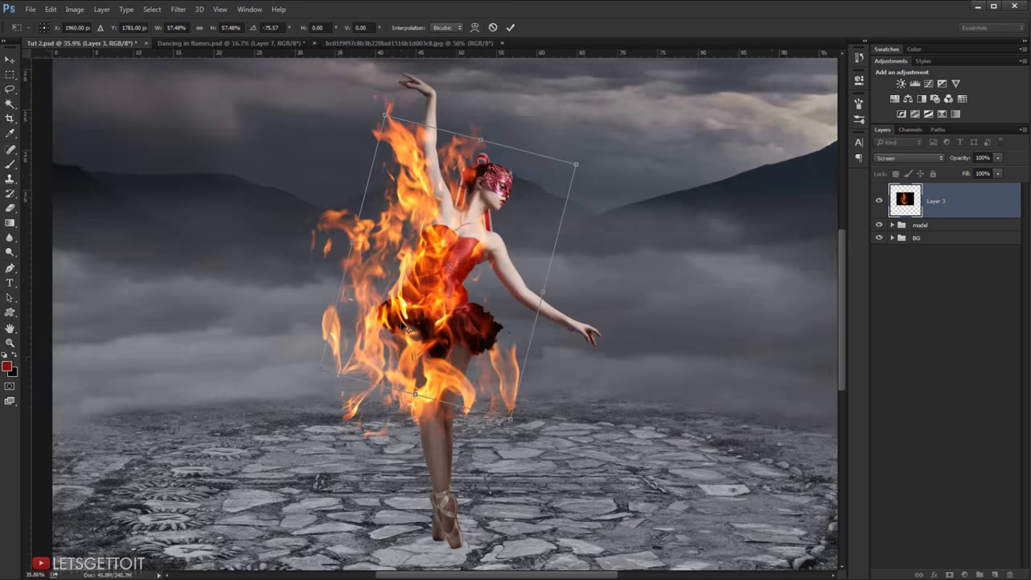
scroll(382, 339, "up", 2)
left_click_drag(605, 126, 608, 133)
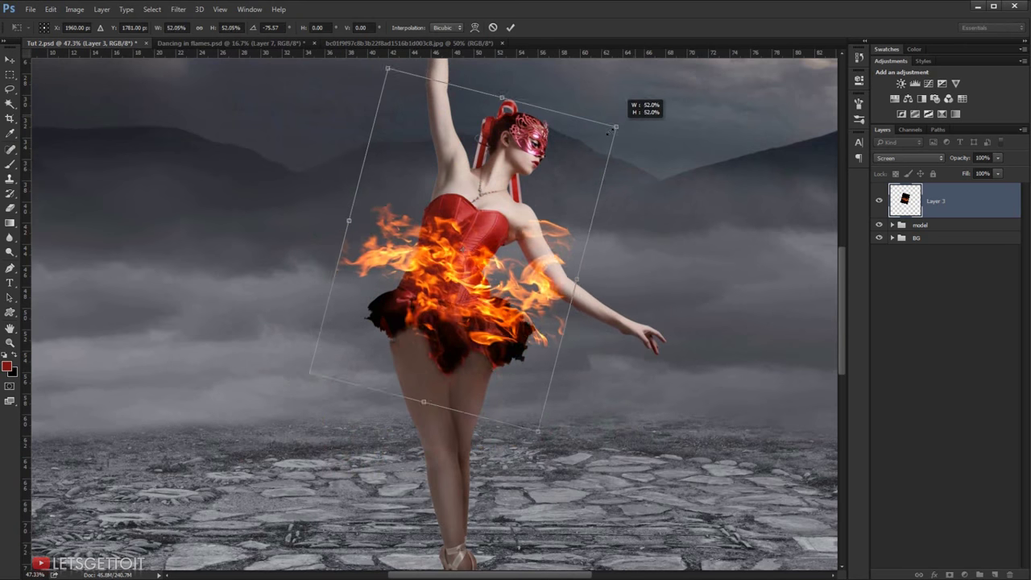
left_click_drag(463, 282, 395, 314)
mouse_move(531, 153)
left_mouse_down()
mouse_move(491, 140)
mouse_move(514, 344)
mouse_move(426, 354)
left_mouse_up()
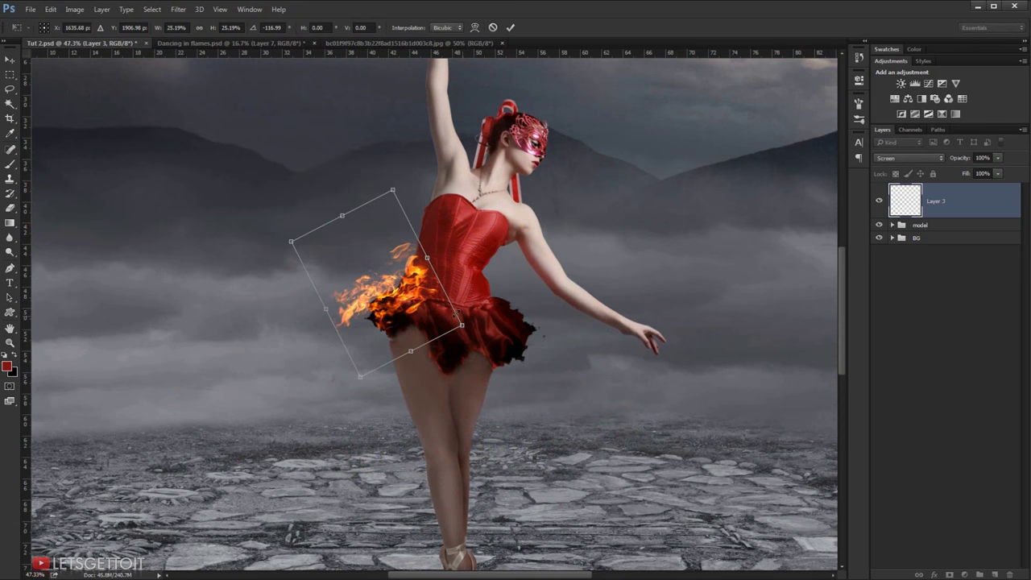
mouse_move(379, 274)
left_mouse_down()
mouse_move(400, 283)
mouse_move(391, 284)
left_mouse_up()
- Angle the flame to flare out from the skirt's left edge at about 25% scale, and commit
mouse_move(451, 316)
left_mouse_down()
mouse_move(405, 234)
mouse_move(417, 242)
left_mouse_up()
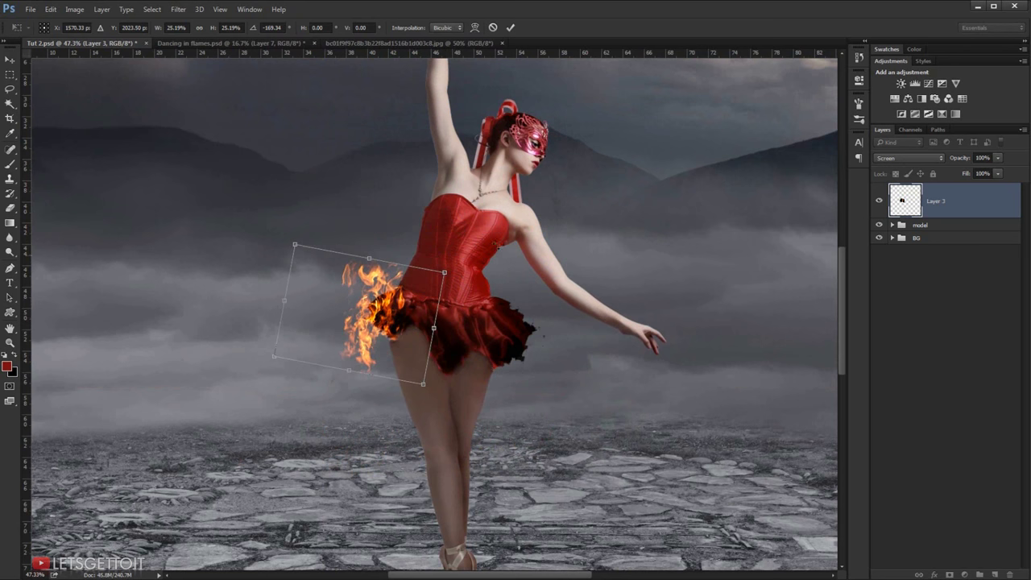
left_click_drag(495, 244, 403, 391)
left_click_drag(373, 323, 414, 291)
left_click_drag(518, 223, 431, 129)
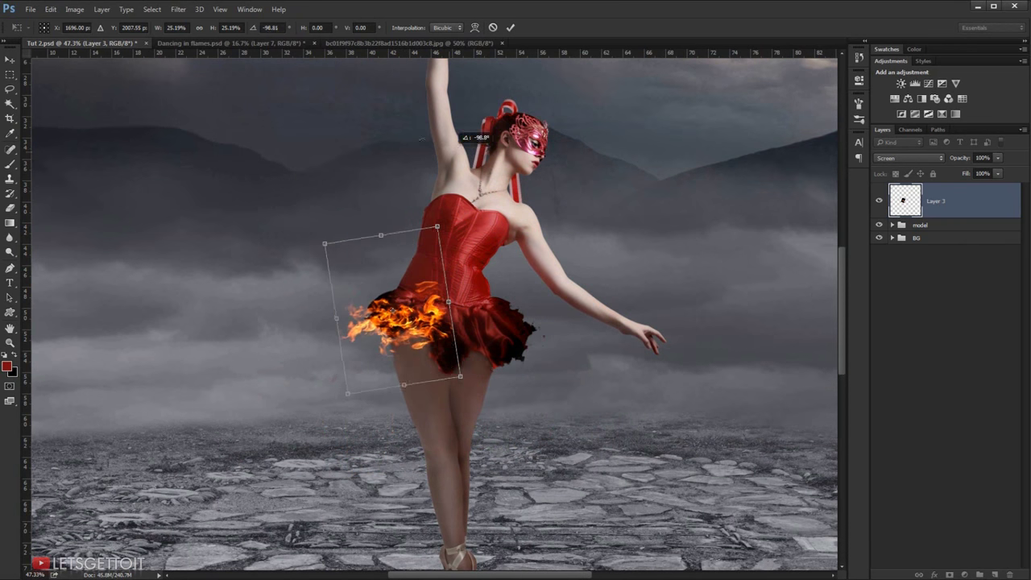
left_click_drag(407, 332, 396, 336)
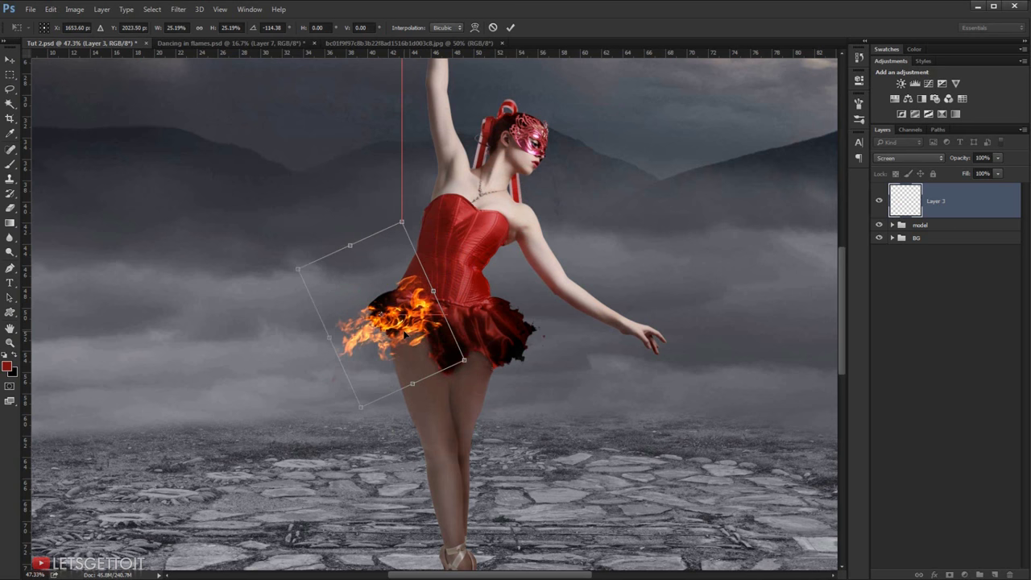
key("Return")
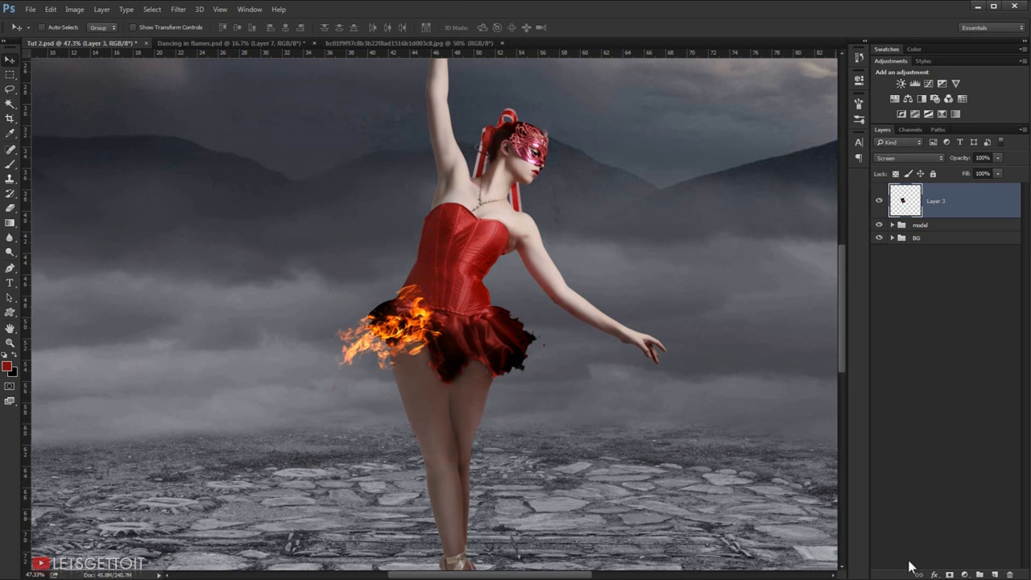
- Mask Layer 3 and brush black over the flames rising onto the corset and right edge
left_click(951, 575)
left_click(10, 164)
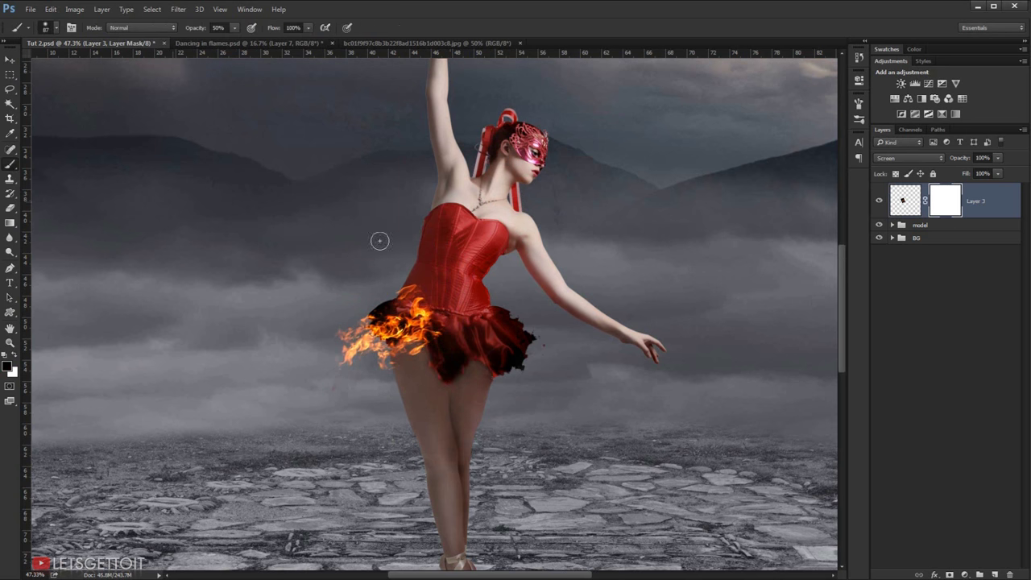
scroll(394, 323, "up", 5)
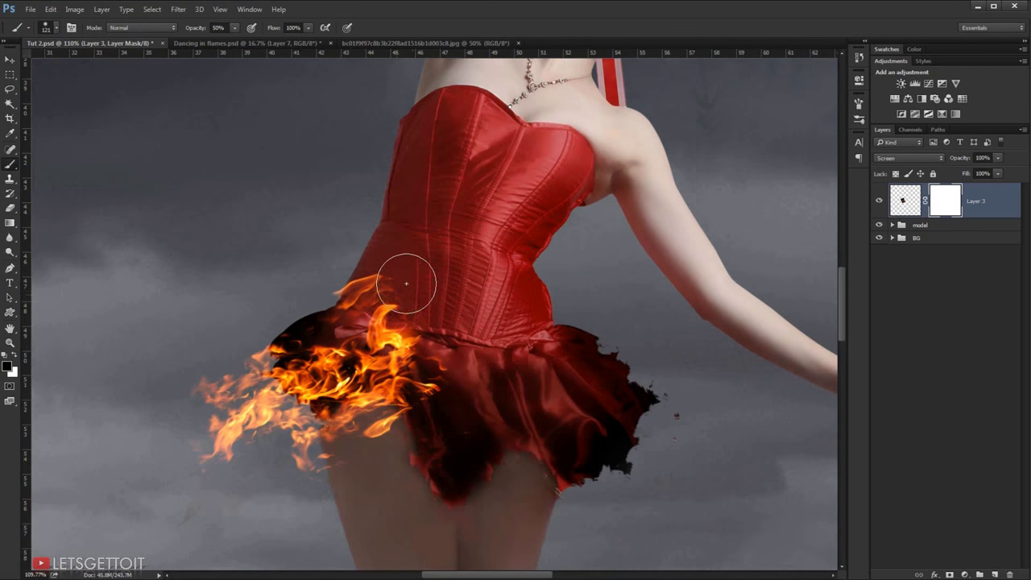
mouse_move(402, 277)
left_mouse_down()
mouse_move(341, 272)
mouse_move(404, 303)
left_mouse_up()
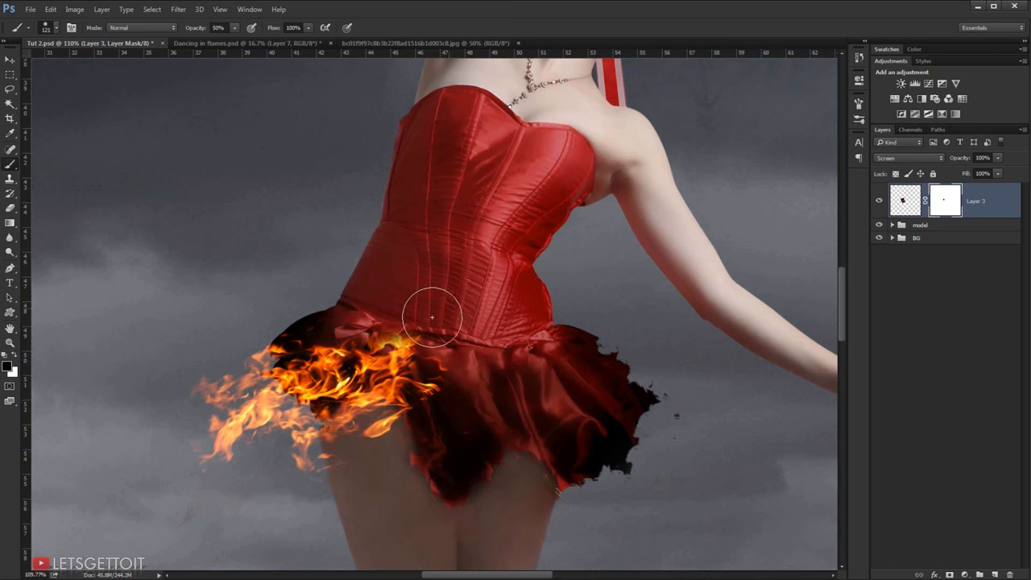
mouse_move(423, 323)
left_mouse_down()
mouse_move(438, 329)
mouse_move(460, 395)
mouse_move(449, 376)
mouse_move(437, 443)
mouse_move(444, 392)
left_mouse_up()
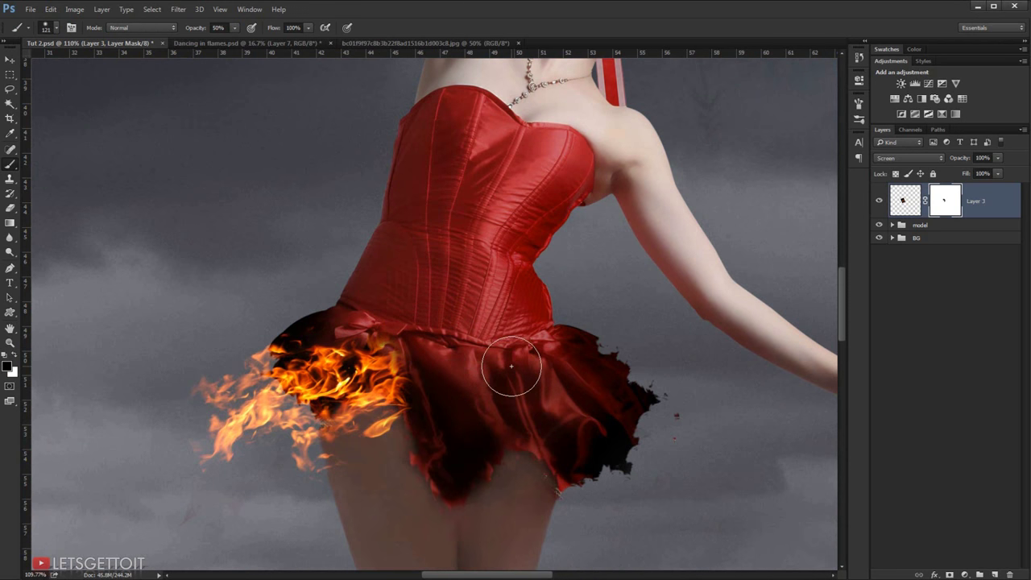
key("ctrl+0")
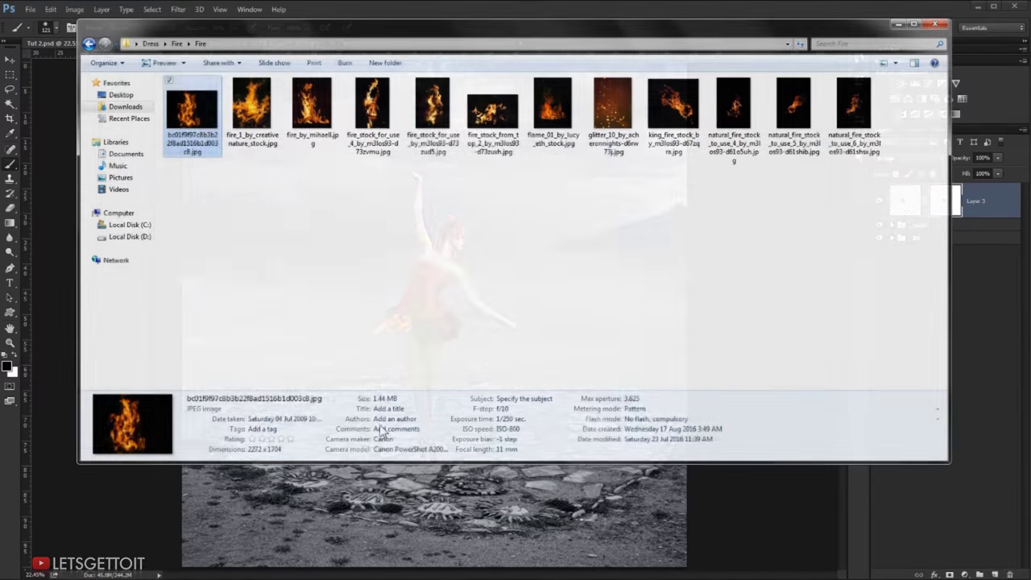
- Copy the second fire photo into the Tut 2 composition as a Screen-blended layer
left_click_drag(433, 105, 104, 329)
left_click(153, 9)
left_click(165, 24)
left_click(50, 9)
left_click(68, 93)
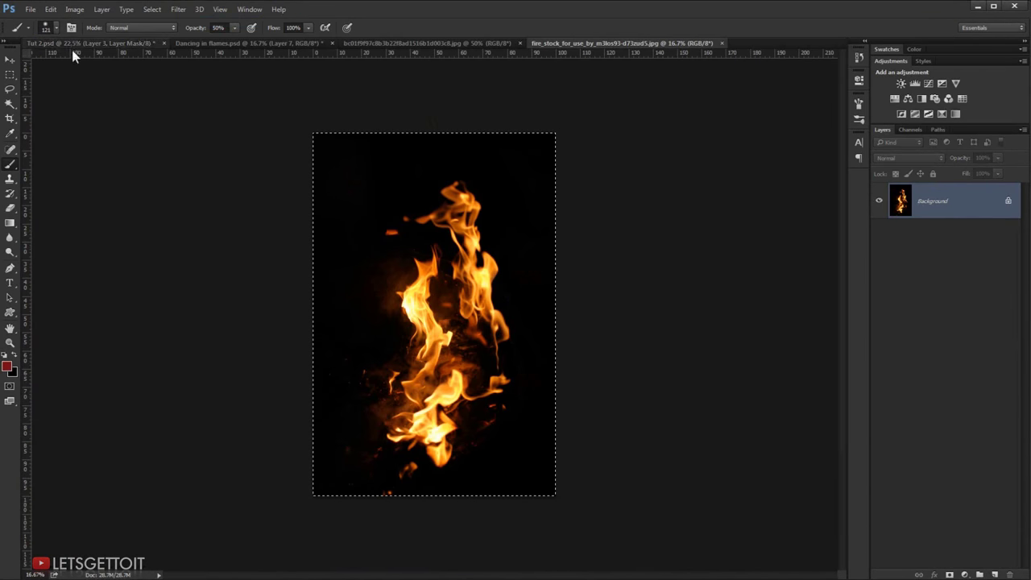
left_click(89, 43)
left_click(50, 9)
left_click(69, 103)
- Darken the second fire's midtones with a Levels adjustment
left_click(74, 9)
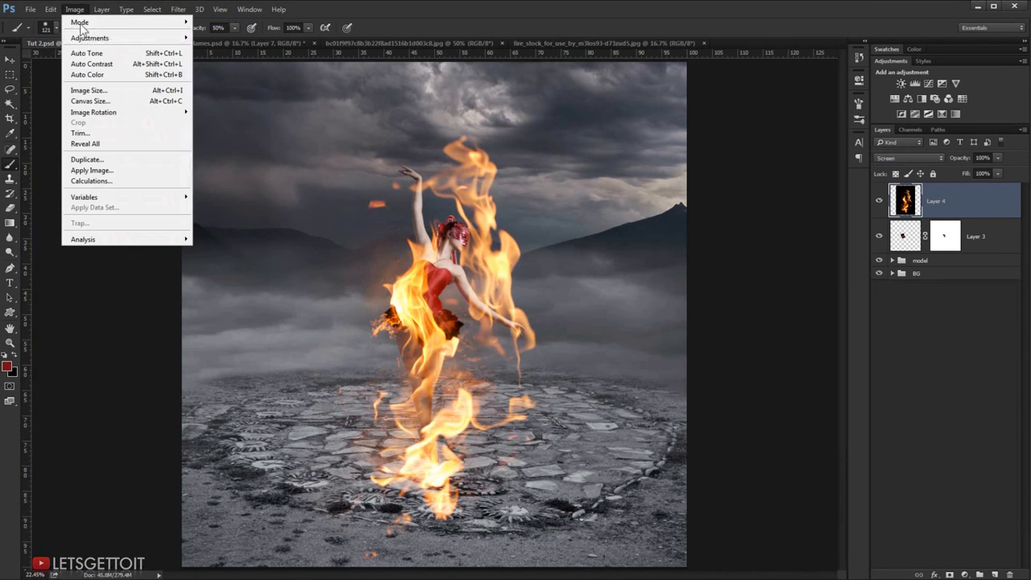
left_click(217, 54)
left_click_drag(776, 256, 795, 258)
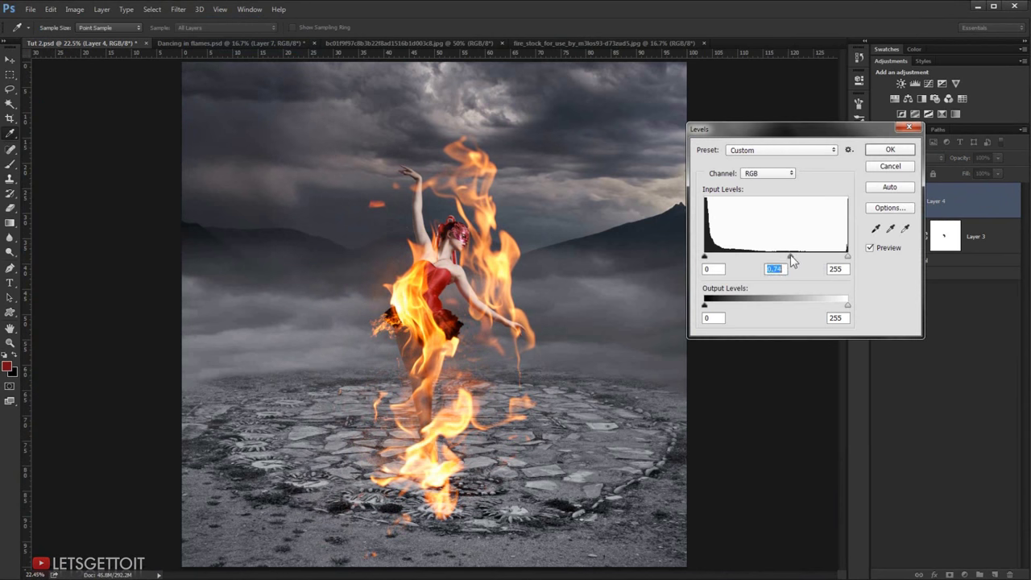
key("Return")
- Shrink the second fire and rotate it onto the dancer's dress
key("ctrl+t")
left_click_drag(276, 81, 357, 230)
mouse_move(456, 234)
left_mouse_down()
mouse_move(482, 253)
mouse_move(390, 326)
mouse_move(592, 368)
mouse_move(648, 242)
left_mouse_up()
scroll(390, 326, "up", 4)
key("Return")
- Rotate the fire 180° and place it sweeping out from the skirt's right side
key("ctrl+alt+t")
right_click(575, 342)
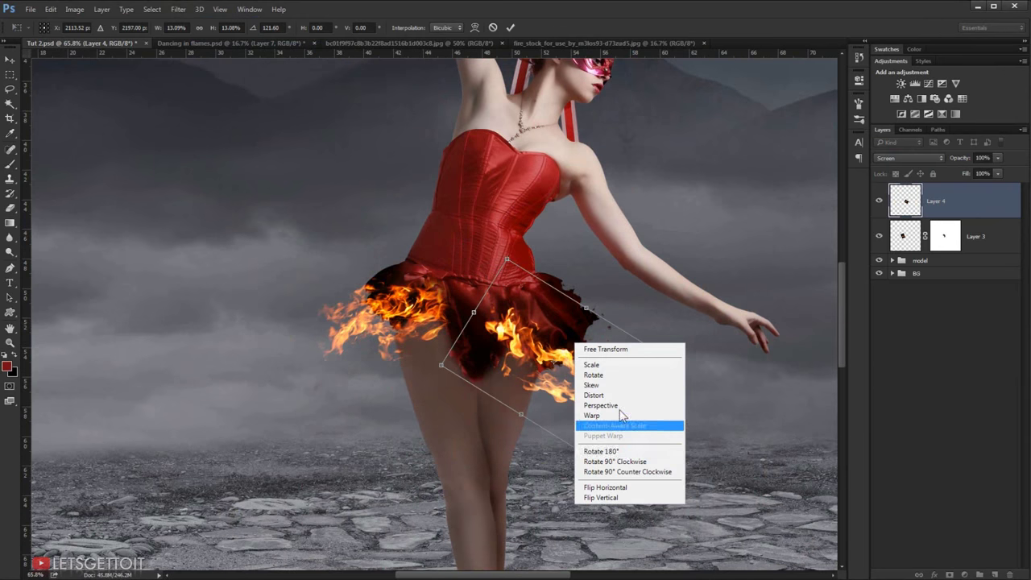
left_click(601, 451)
left_click_drag(606, 375, 594, 335)
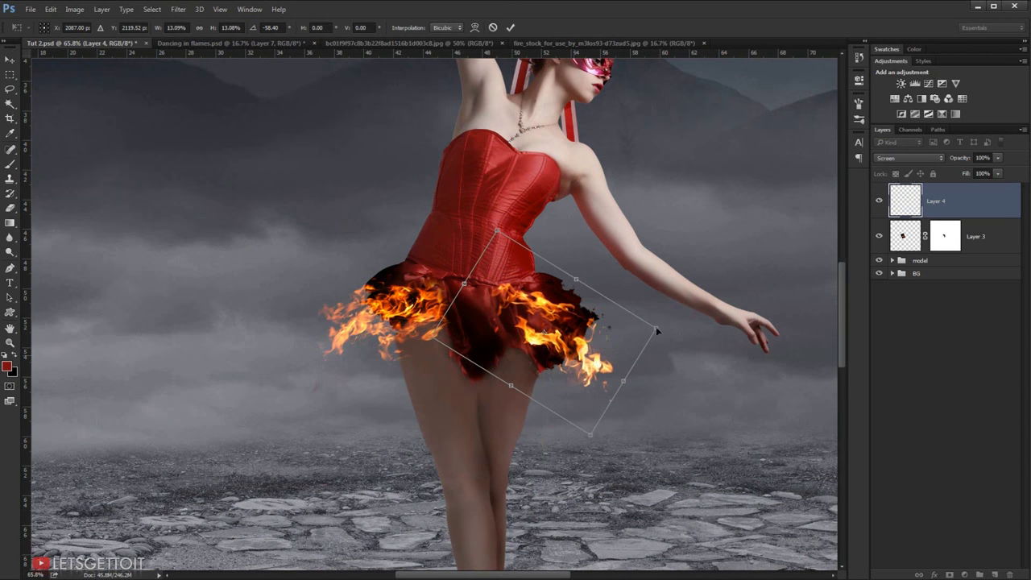
left_click_drag(658, 330, 605, 320)
key("Return")
- Mask Layer 4 and paint out the flame overlapping the right waist
scroll(564, 290, "up", 2)
left_click(965, 574)
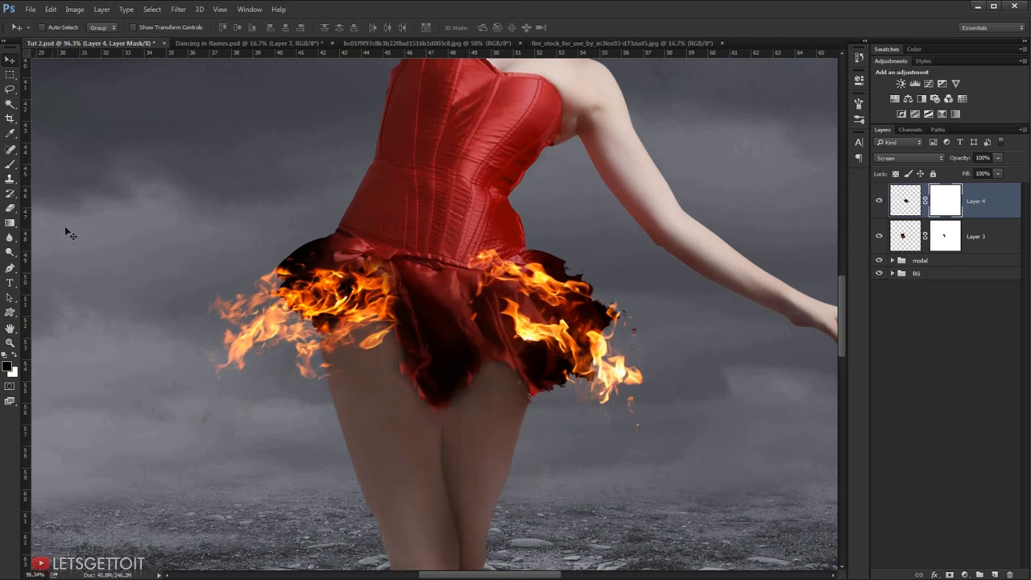
key("b")
mouse_move(512, 249)
left_mouse_down()
mouse_move(490, 230)
mouse_move(553, 242)
mouse_move(507, 248)
mouse_move(575, 288)
left_mouse_up()
scroll(476, 282, "down", 2)
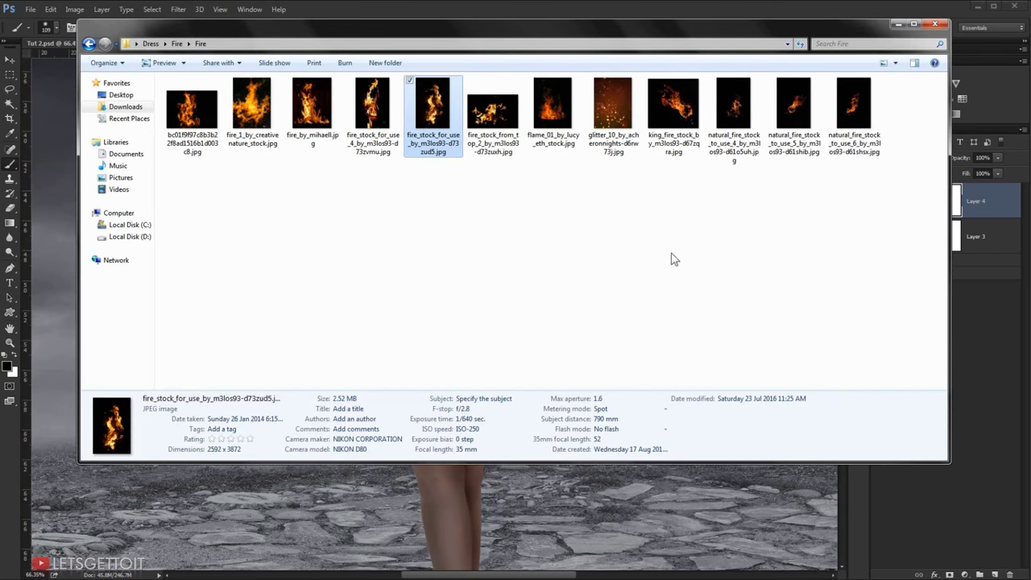
- Copy the diagonal fire photo into Tut 2 as a third Screen-blended layer
left_click_drag(673, 105, 15, 451)
key("ctrl+a")
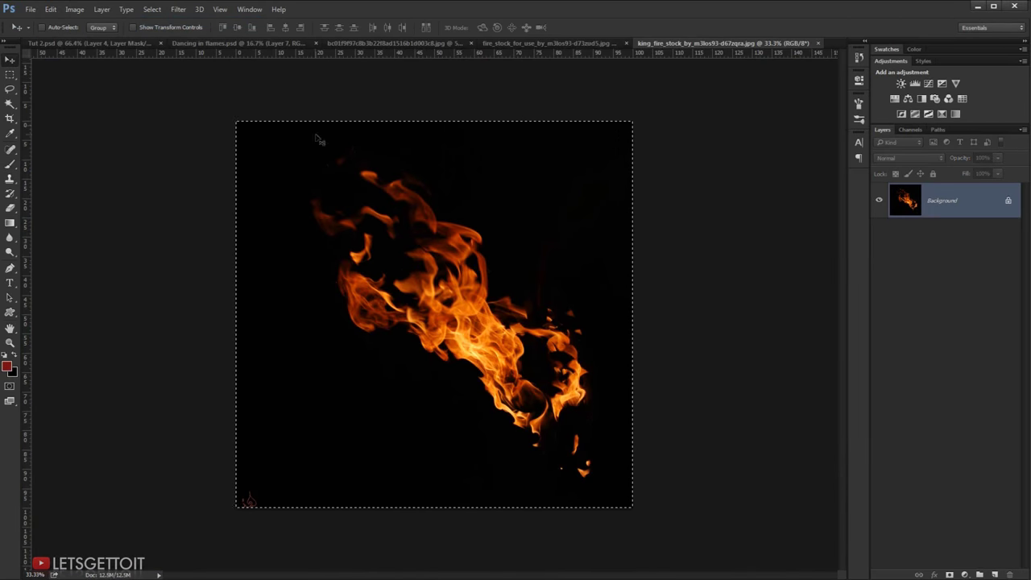
left_click(50, 9)
left_click(69, 80)
left_click(88, 43)
left_click(50, 9)
left_click(68, 97)
left_click(909, 158)
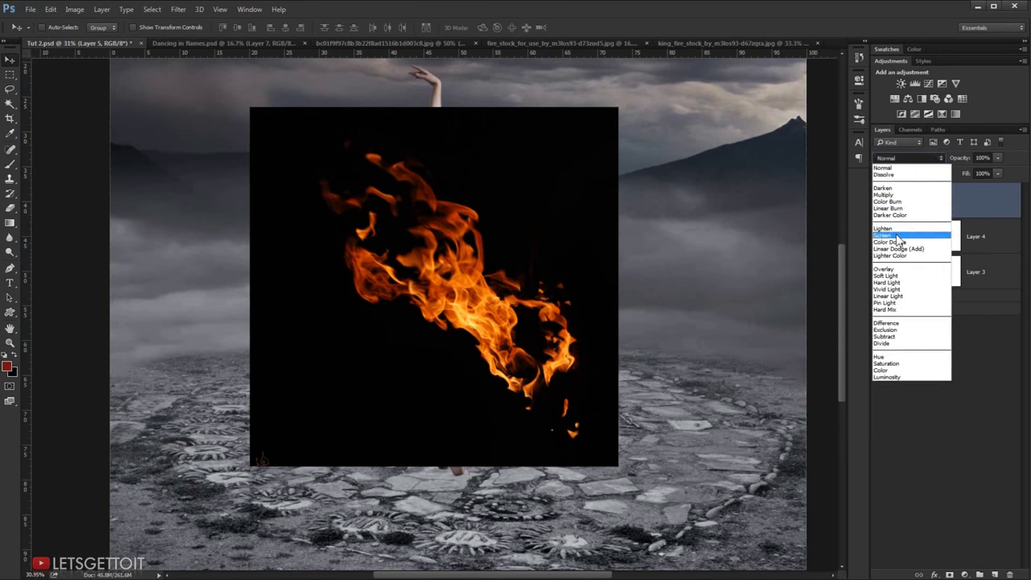
left_click(898, 236)
- Darken the third fire's midtones with a Levels adjustment
left_click(74, 9)
left_click(214, 48)
left_click_drag(776, 257, 786, 256)
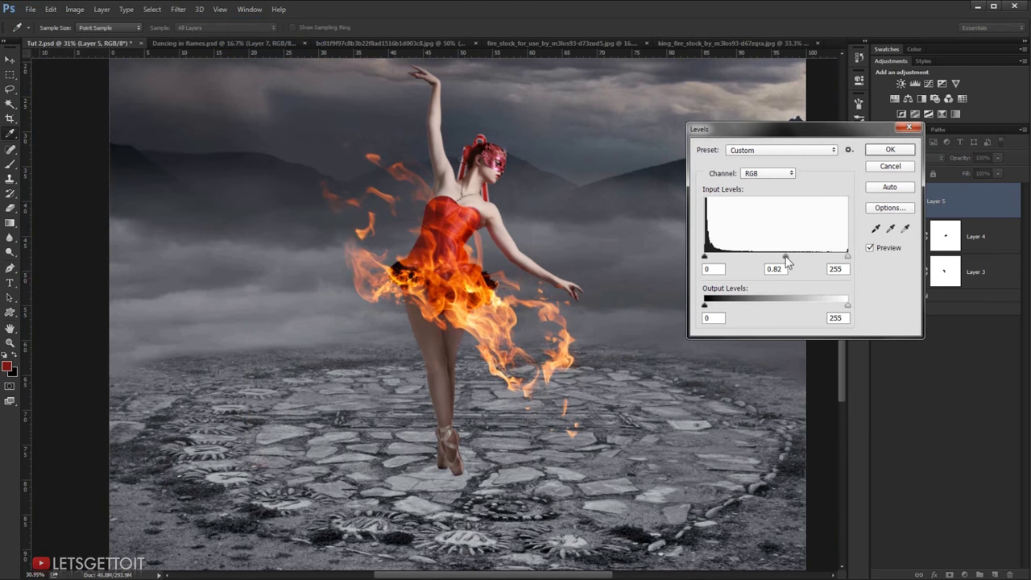
left_click(890, 149)
- Scale the third flame to about 24% and rotate it onto the skirt's right side
key("ctrl+t")
mouse_move(525, 81)
left_mouse_down()
mouse_move(571, 202)
mouse_move(483, 228)
mouse_move(557, 247)
left_mouse_up()
key("ctrl+plus")
key("ctrl+plus")
key("ctrl+plus")
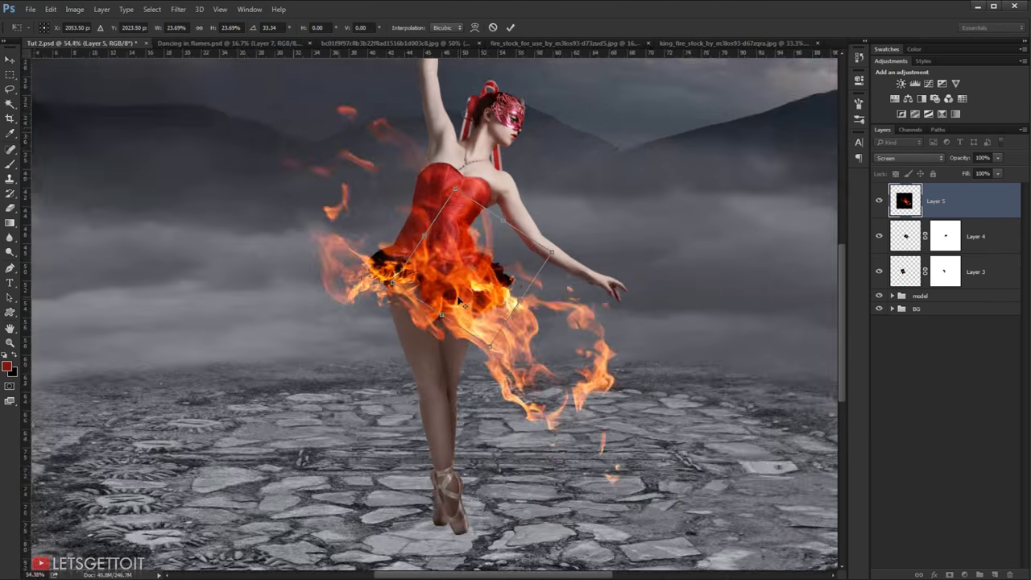
left_click_drag(701, 172, 722, 216)
left_click_drag(642, 266, 548, 290)
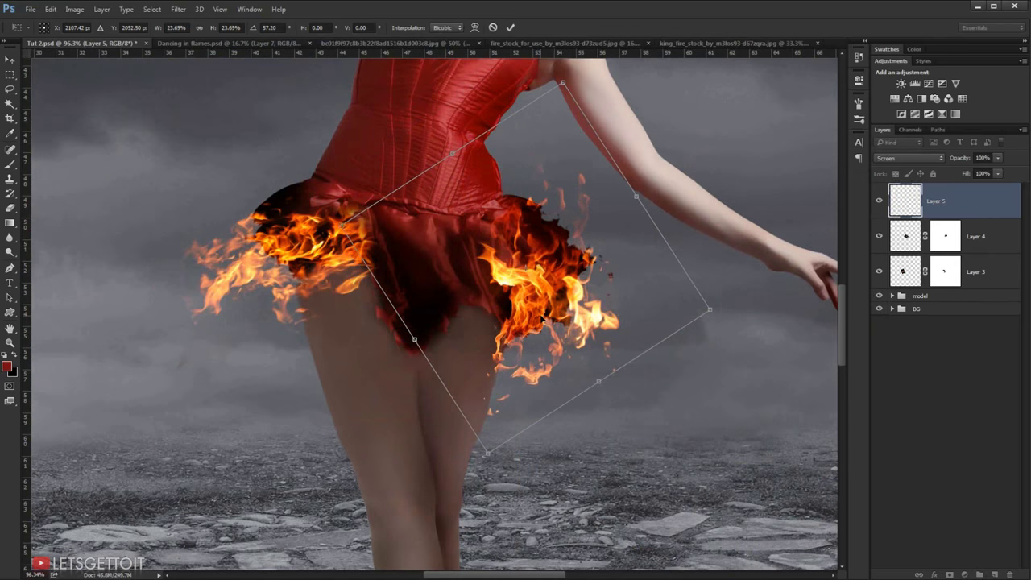
key("Return")
- Add a layer mask to Layer 5 and brush to blend its edges
left_click(950, 574)
key("b")
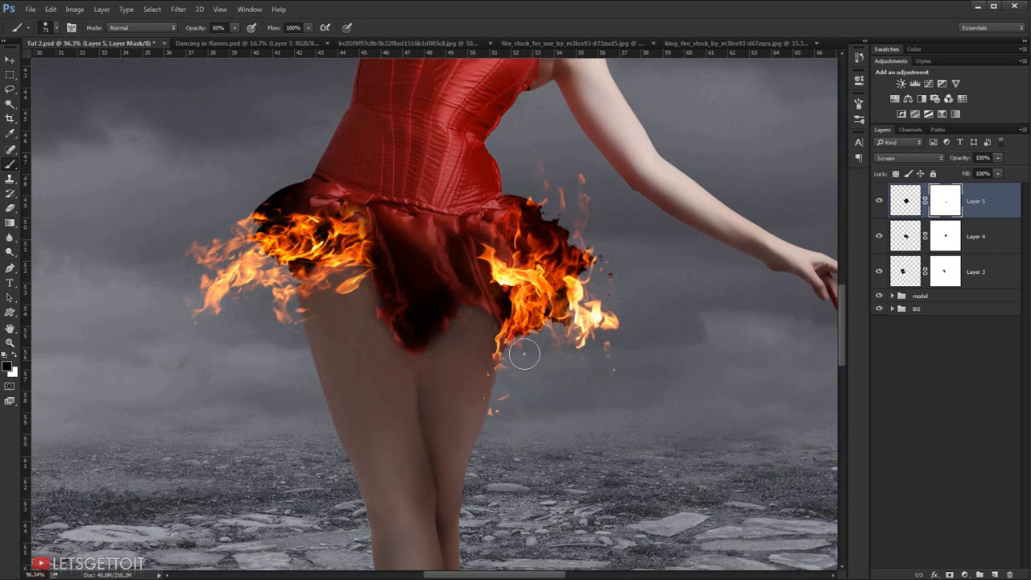
scroll(516, 388, "up", 2)
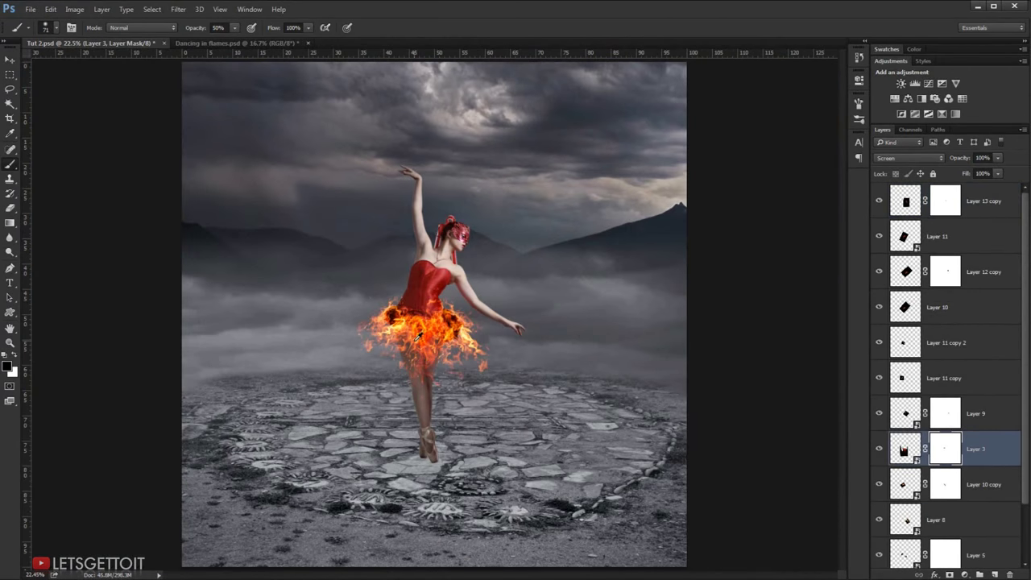
- Group the flame layers from Layer 13 copy down to Layer 4 and name the group Fire
left_click(991, 209)
scroll(991, 395, "down", 2)
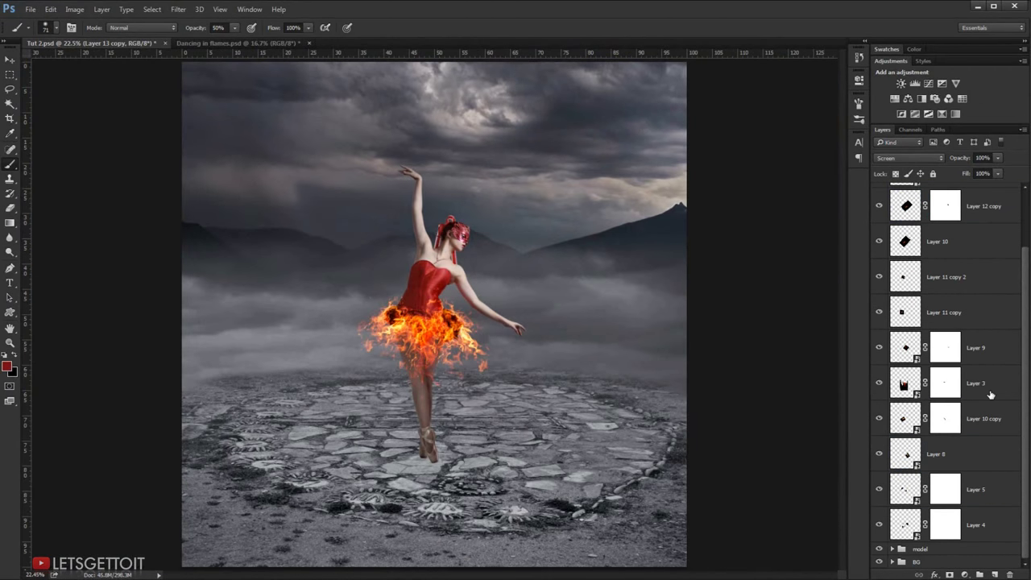
left_click(996, 528, "shift")
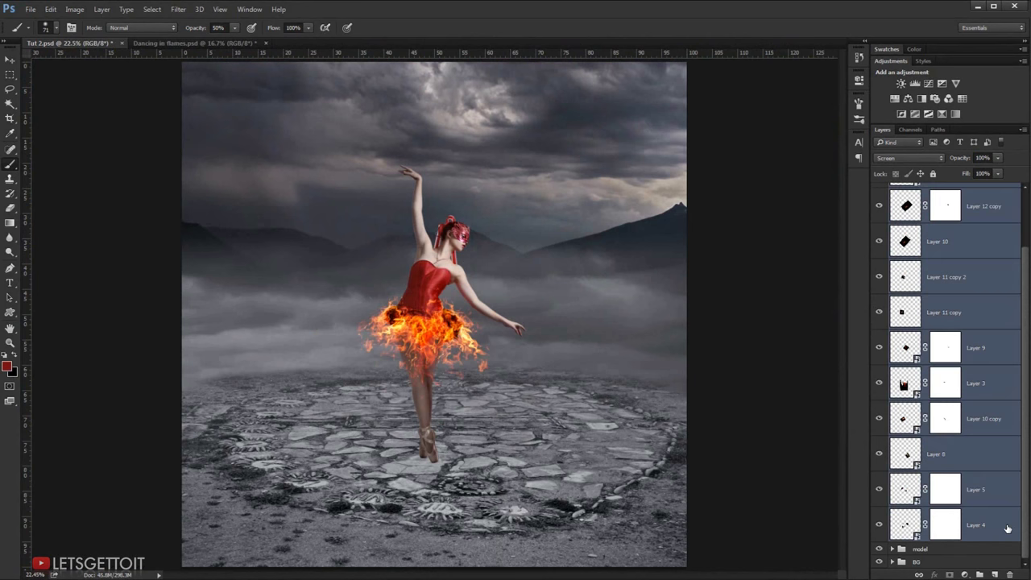
key("ctrl+g")
double_click(925, 189)
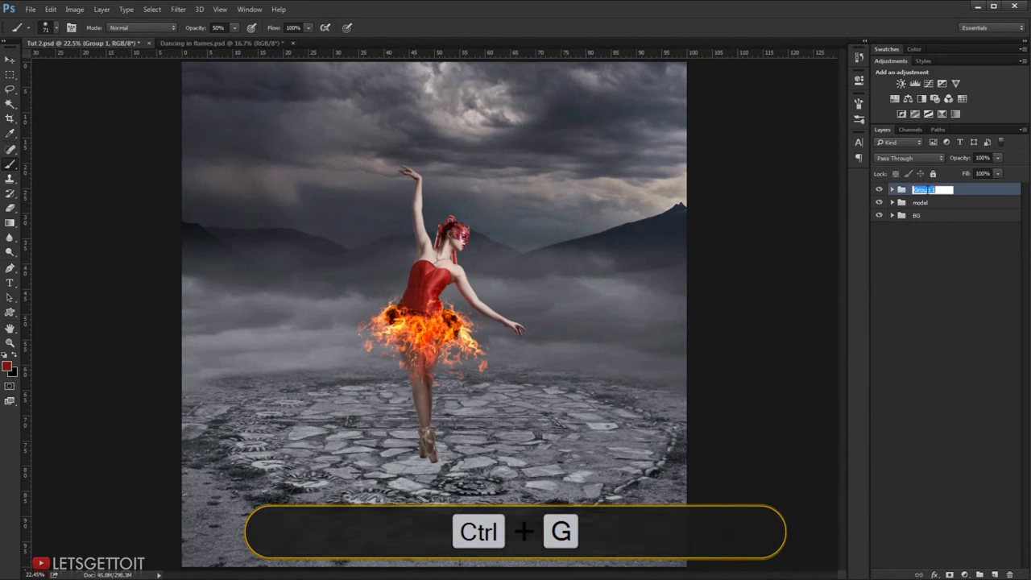
type("Fire")
key("Return")
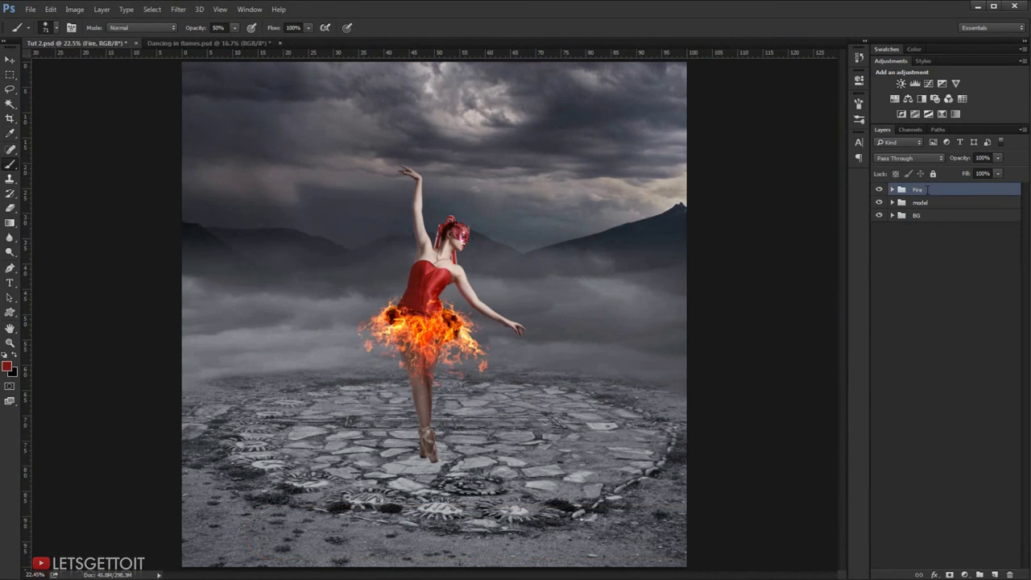
- Toggle the Fire group's visibility to compare, leaving the flames shown
left_click(879, 189)
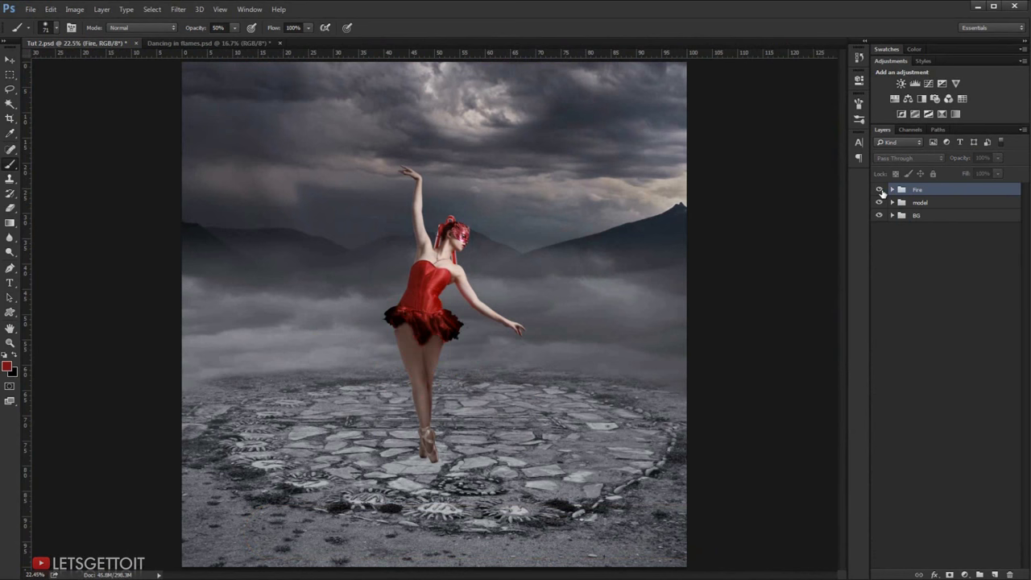
left_click(880, 190)
left_click(880, 190)
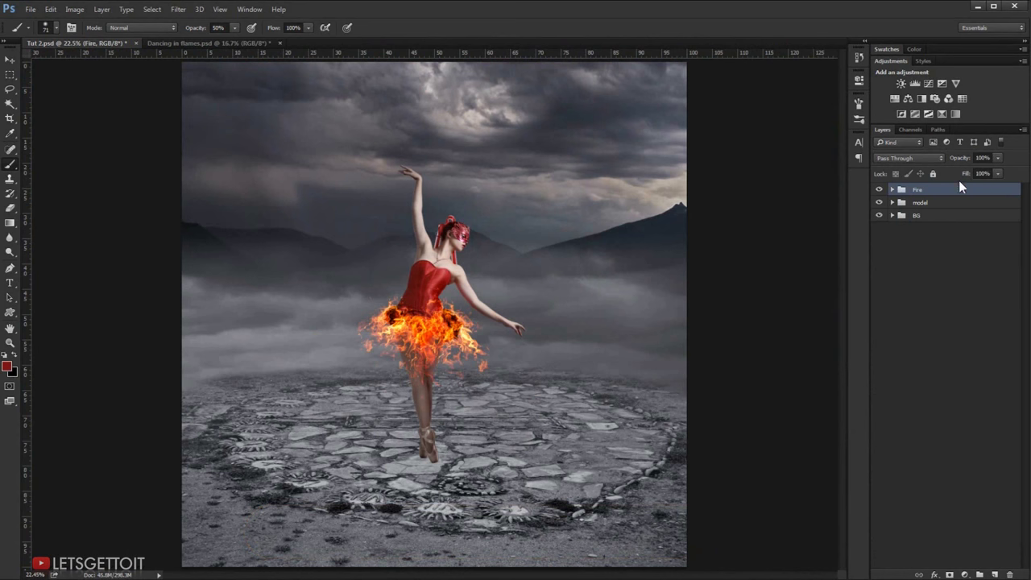
- Reset colours to black and white and add a new layer named Shadow above BG
key("v")
key("d")
left_click(946, 216)
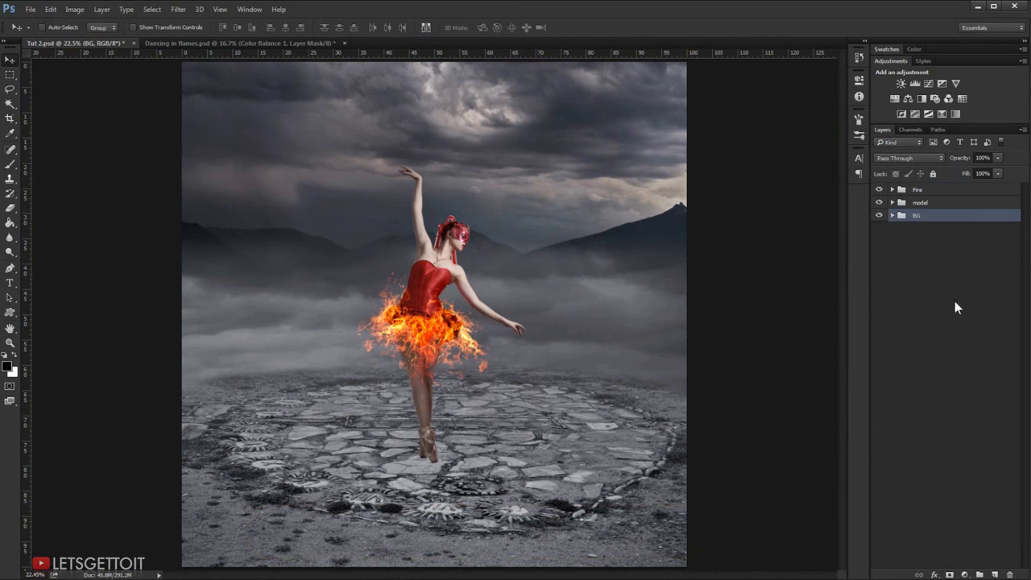
left_click(993, 574)
type("Shadow")
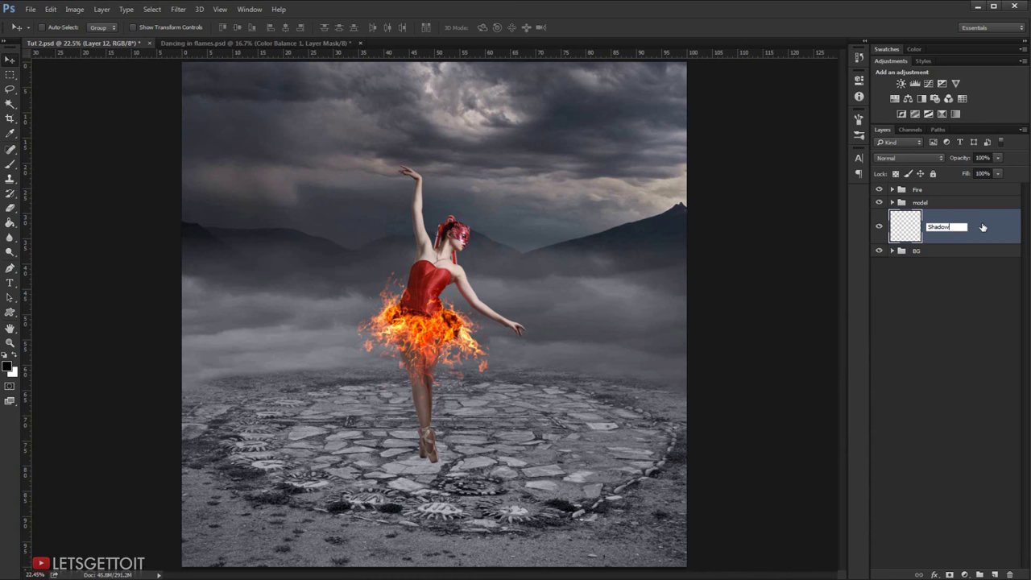
key("Return")
- Draw a Pen path outlining the shadow from the dancer's feet and make it a selection
left_click(9, 268)
scroll(431, 450, "up", 2)
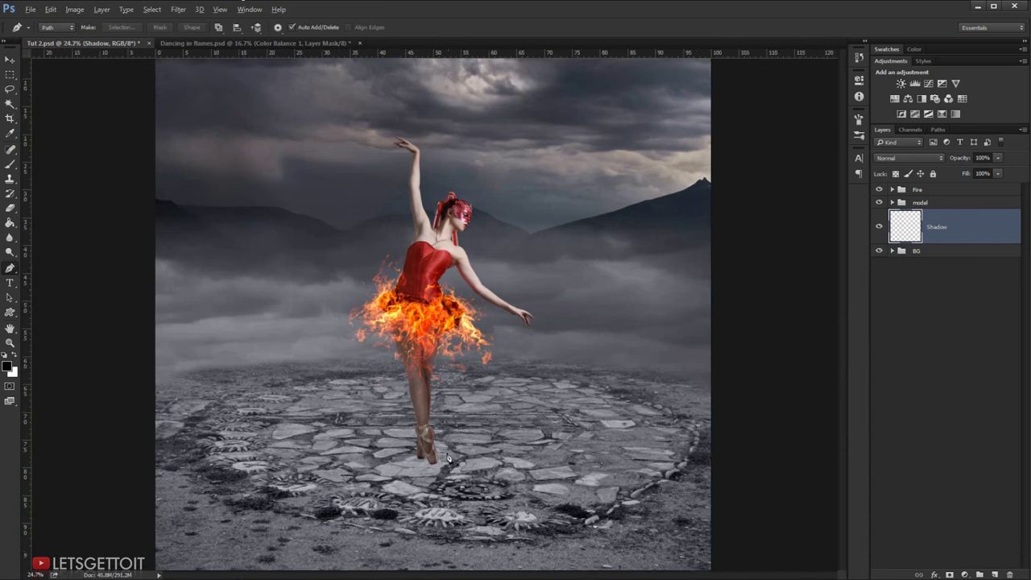
scroll(432, 449, "up", 2)
scroll(431, 450, "up", 1)
scroll(483, 427, "up", 1)
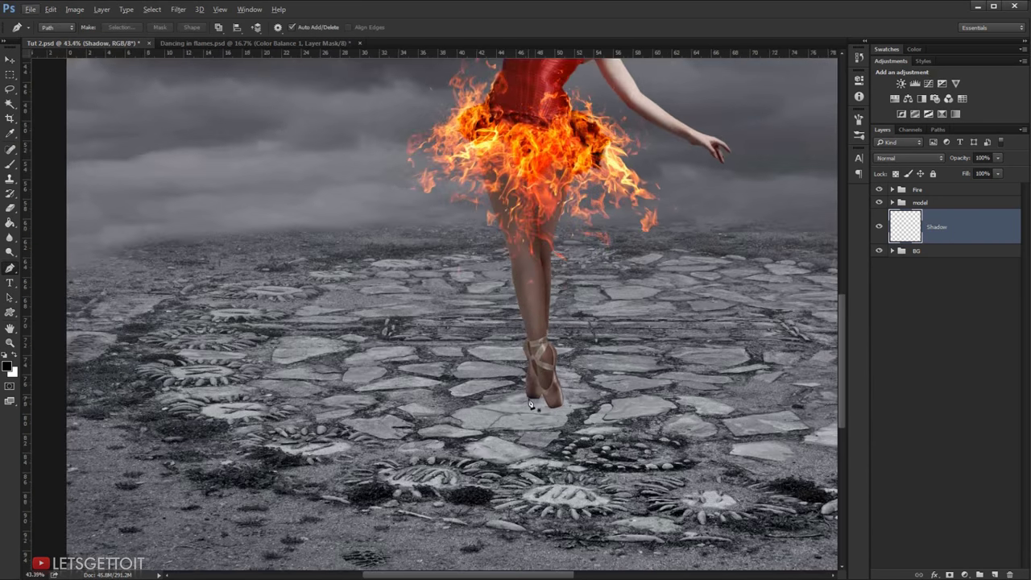
left_click(457, 400)
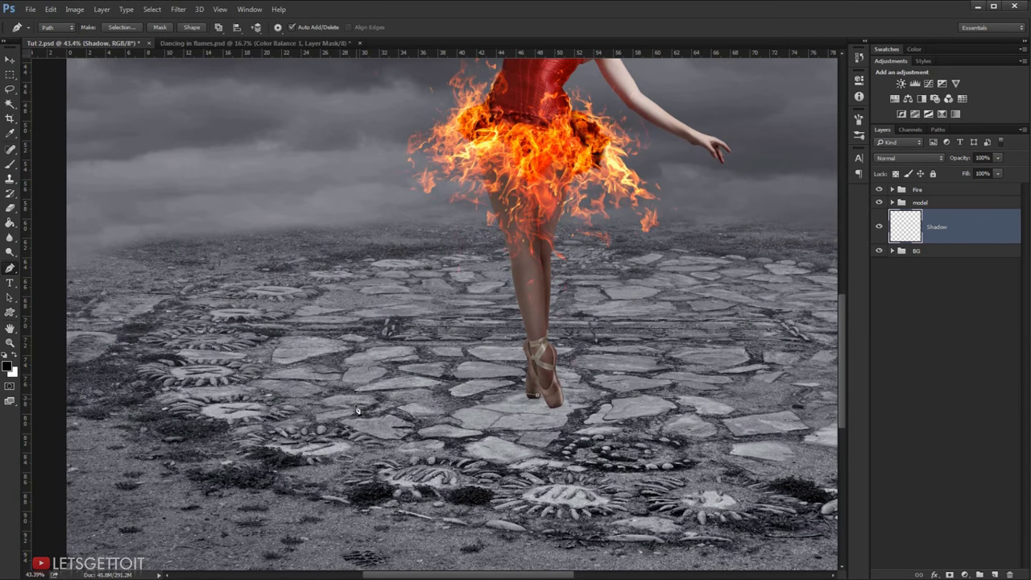
left_click(538, 395)
left_click_drag(538, 395, 538, 396)
right_click(456, 389)
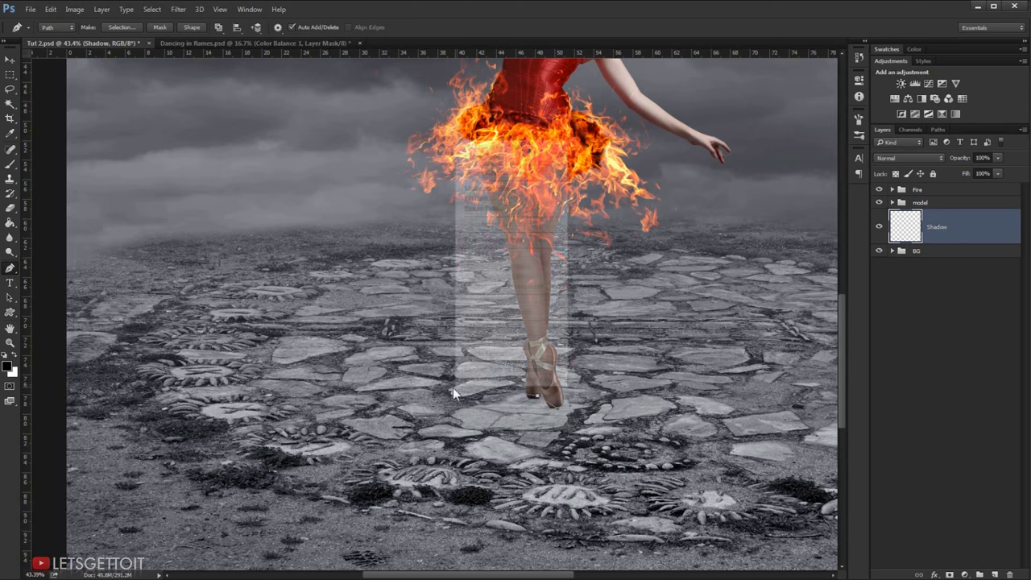
left_click(498, 190)
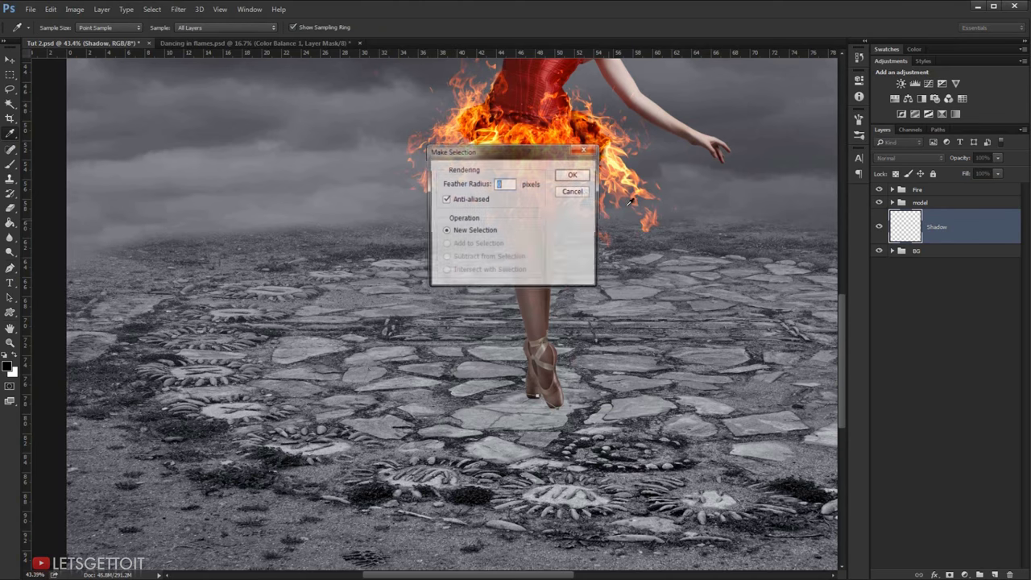
left_click(578, 176)
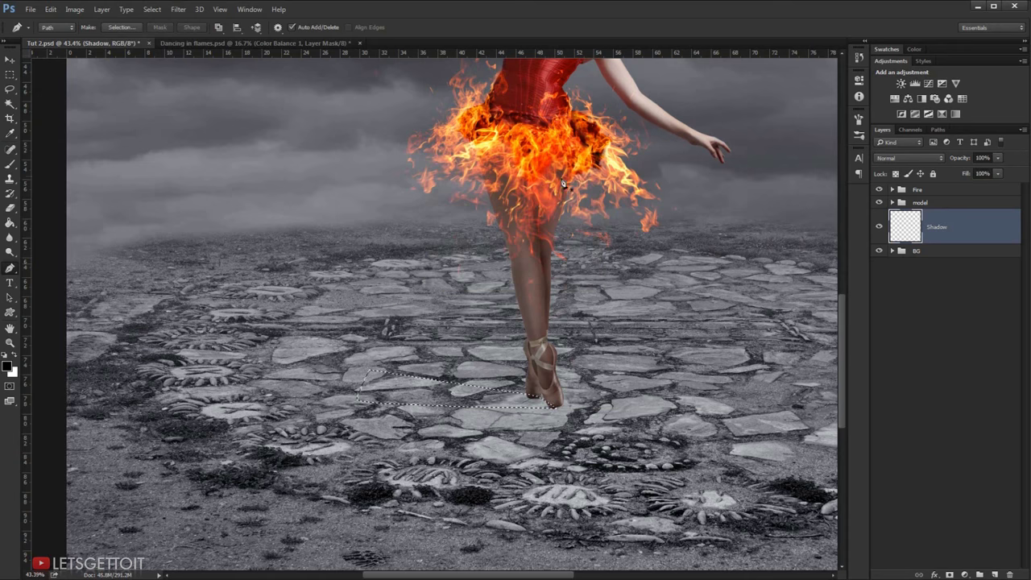
- Fill the shadow selection with solid black using the Paint Bucket
right_click(11, 222)
left_click(56, 218)
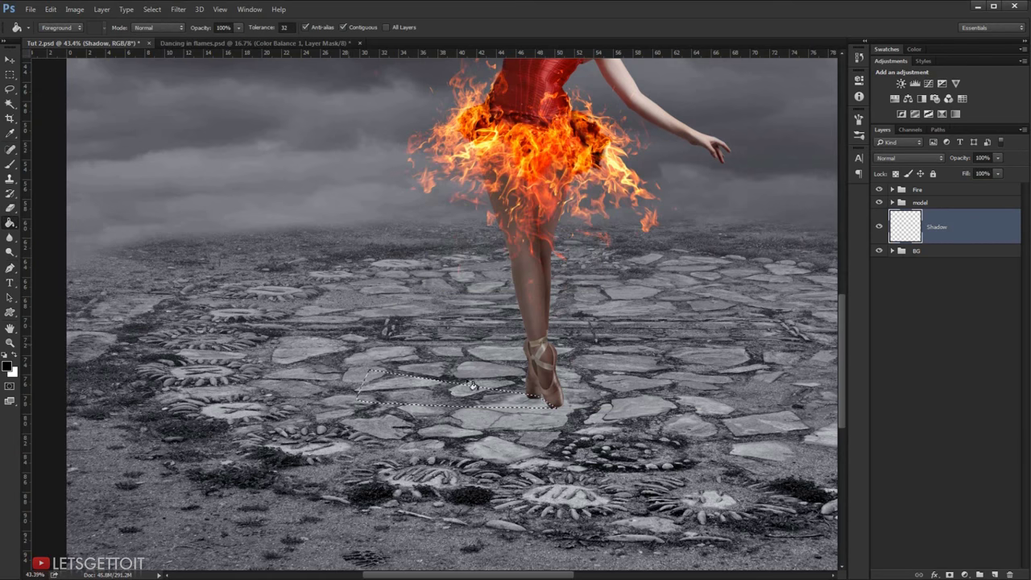
left_click(423, 388)
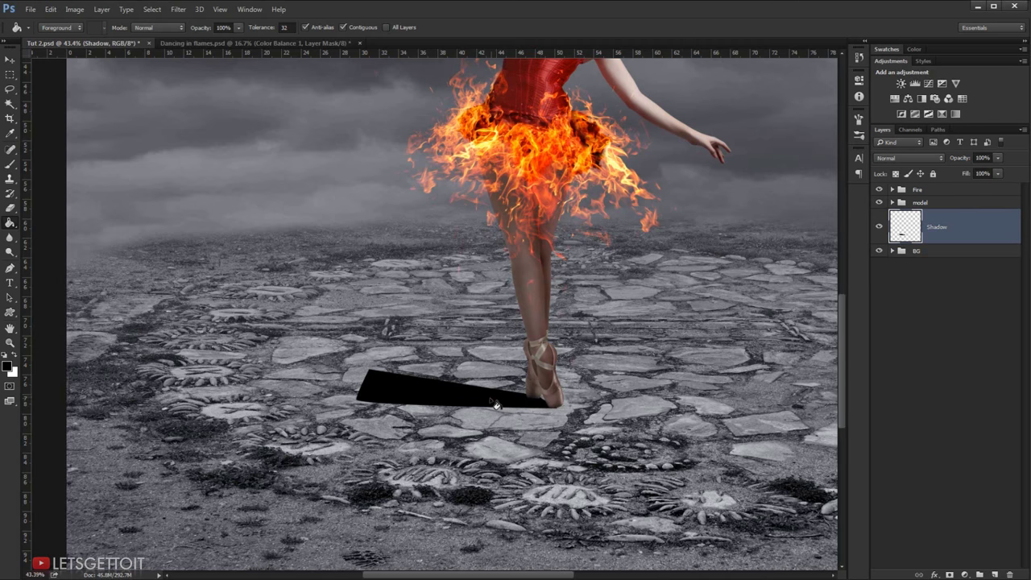
scroll(497, 404, "down", 2)
scroll(497, 404, "down", 2)
scroll(494, 395, "down", 1)
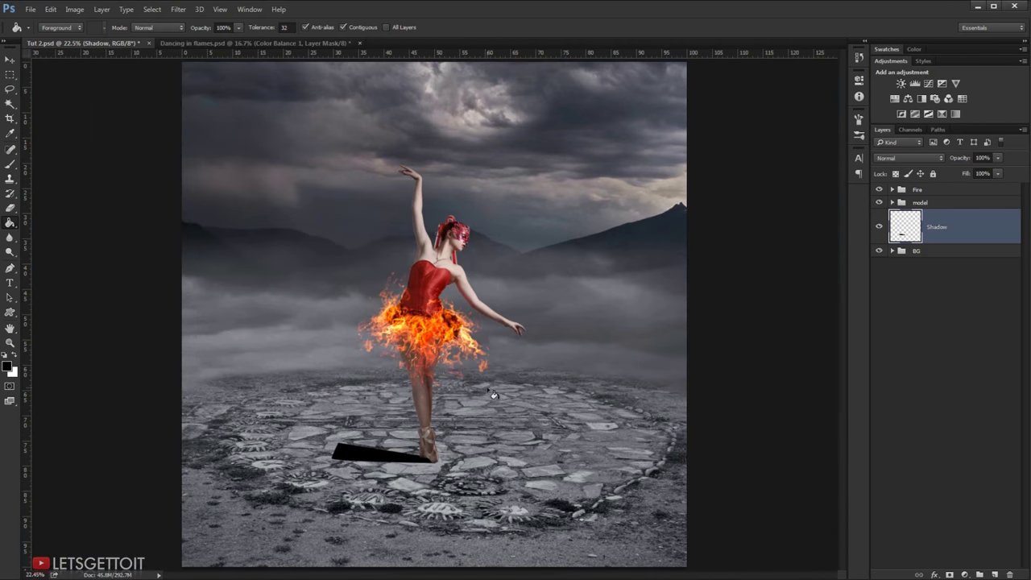
scroll(315, 443, "up", 1)
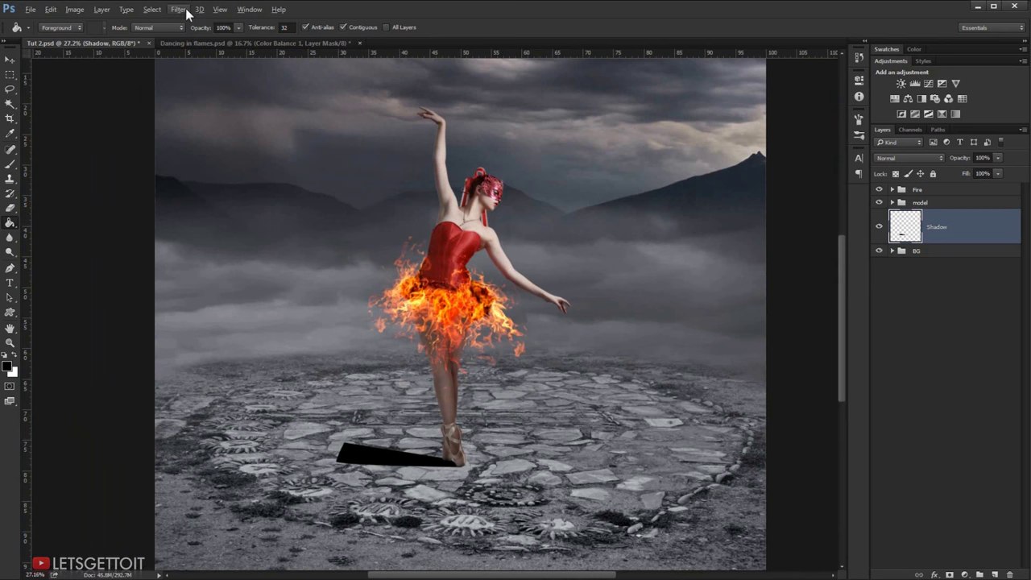
- Duplicate the Shadow layer as a hidden backup copy and reselect the original
key("ctrl+j")
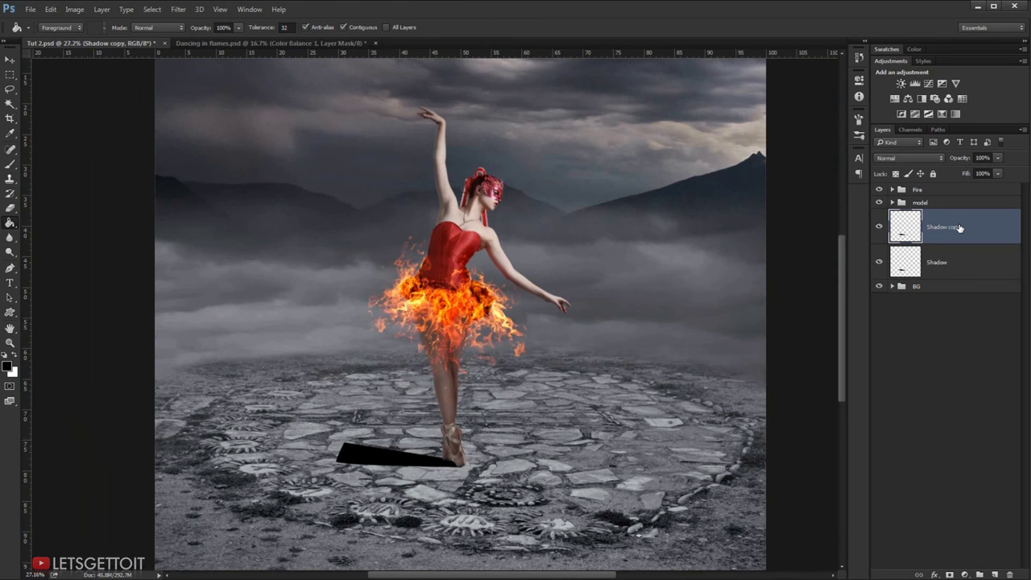
left_click(879, 227)
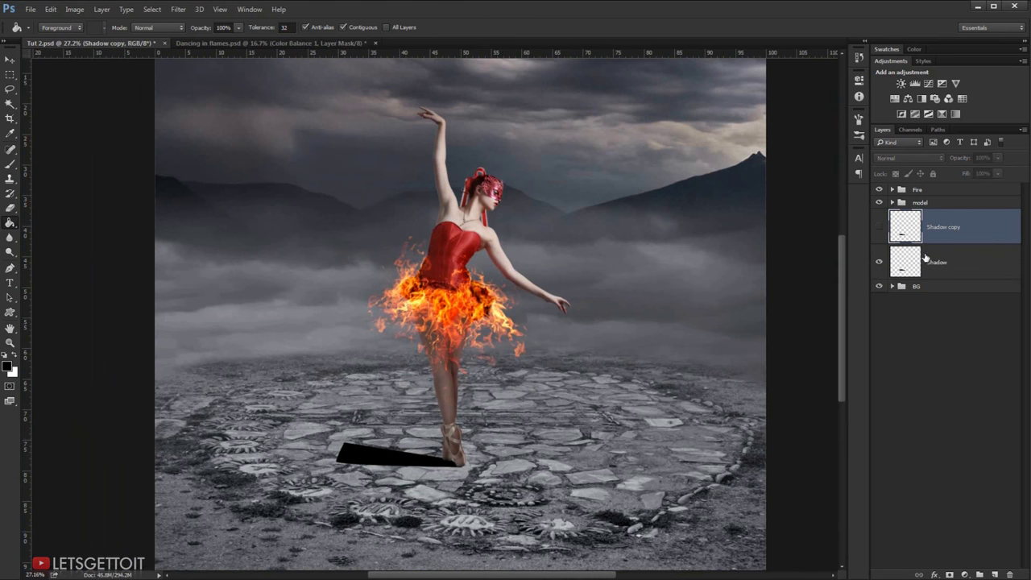
left_click(935, 261)
- Apply a Gaussian Blur of about 14 px to the shadow and lower it to 57% opacity
left_click(179, 9)
mouse_move(182, 122)
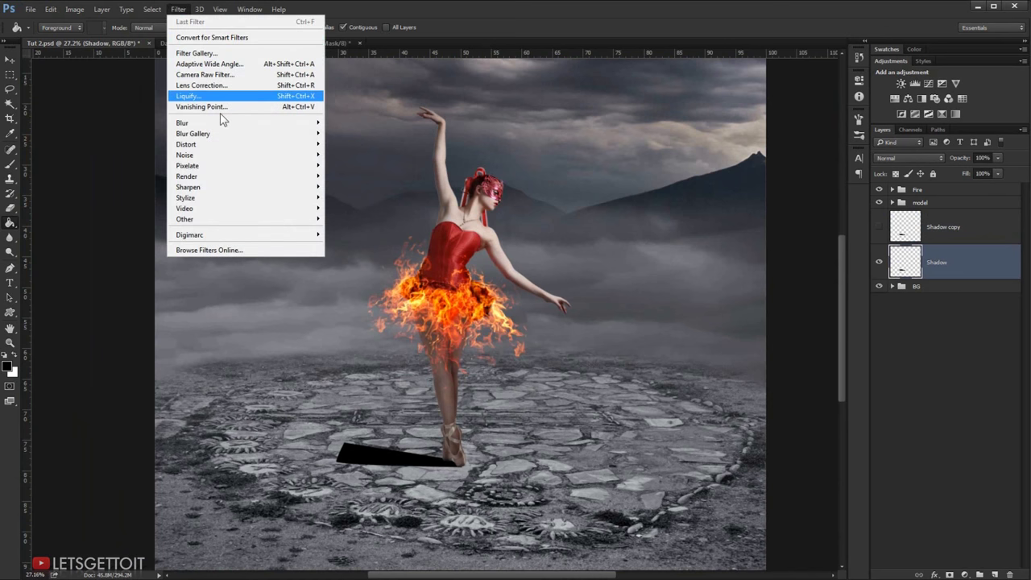
left_click(355, 165)
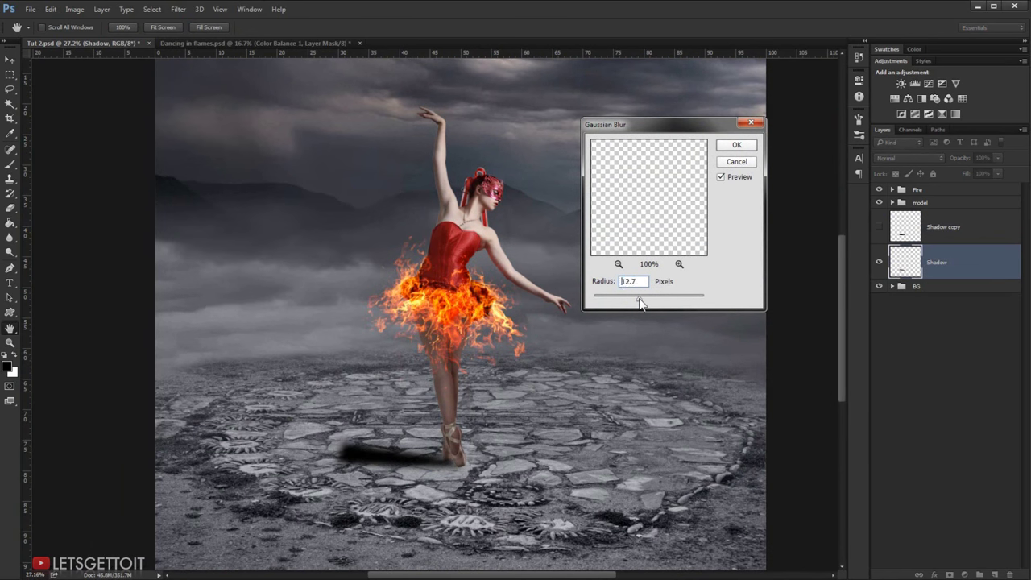
left_click(639, 297)
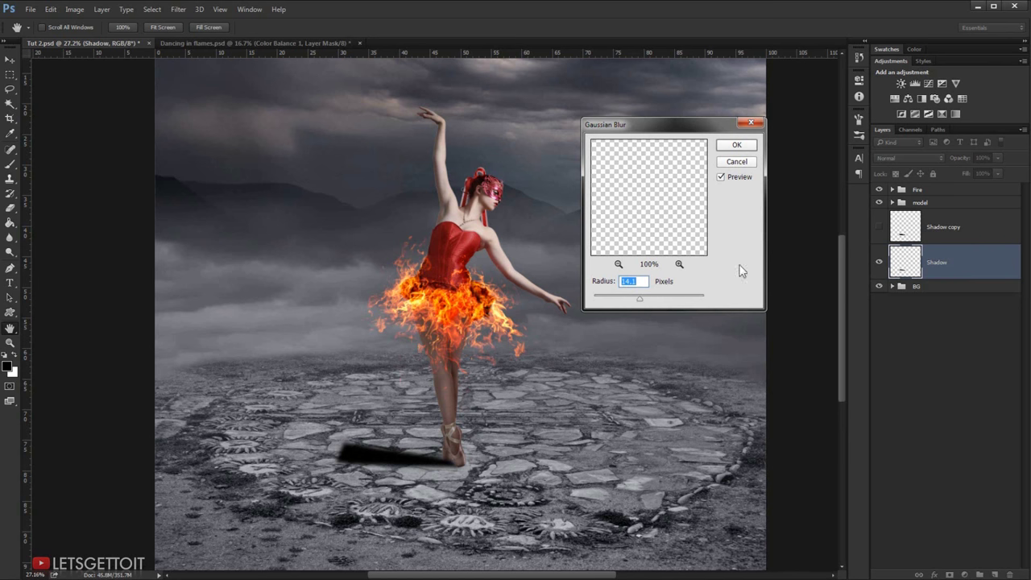
left_click(737, 145)
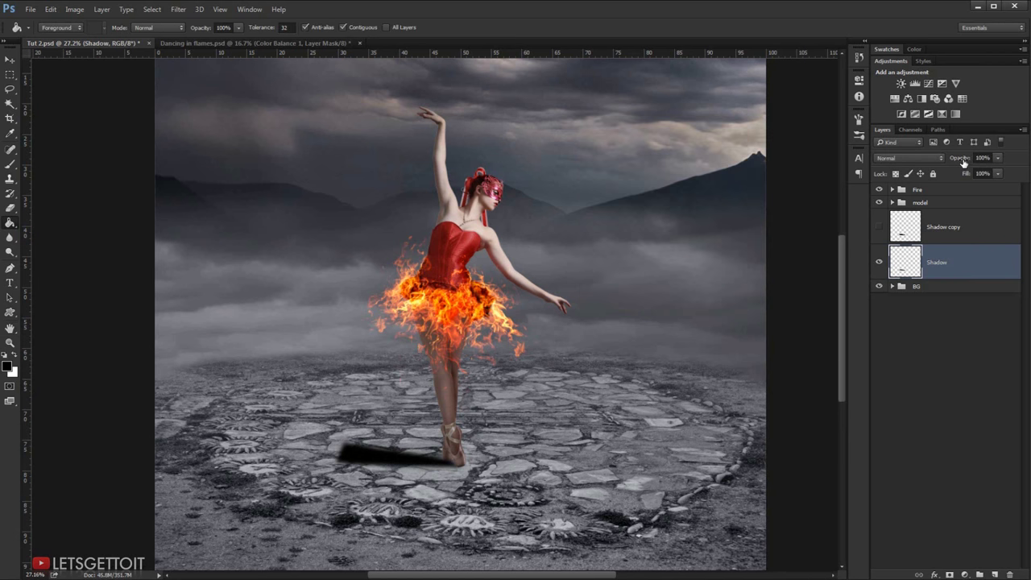
left_click_drag(961, 158, 942, 163)
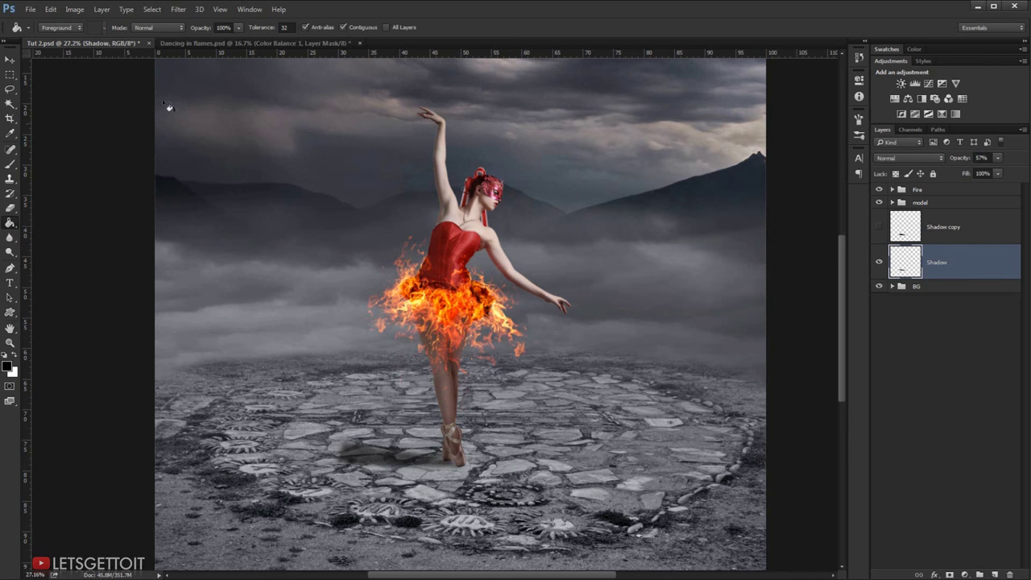
- Free-transform the blurred shadow and shift it slightly to the right
left_click(9, 61)
scroll(441, 465, "up", 2)
scroll(475, 437, "up", 1)
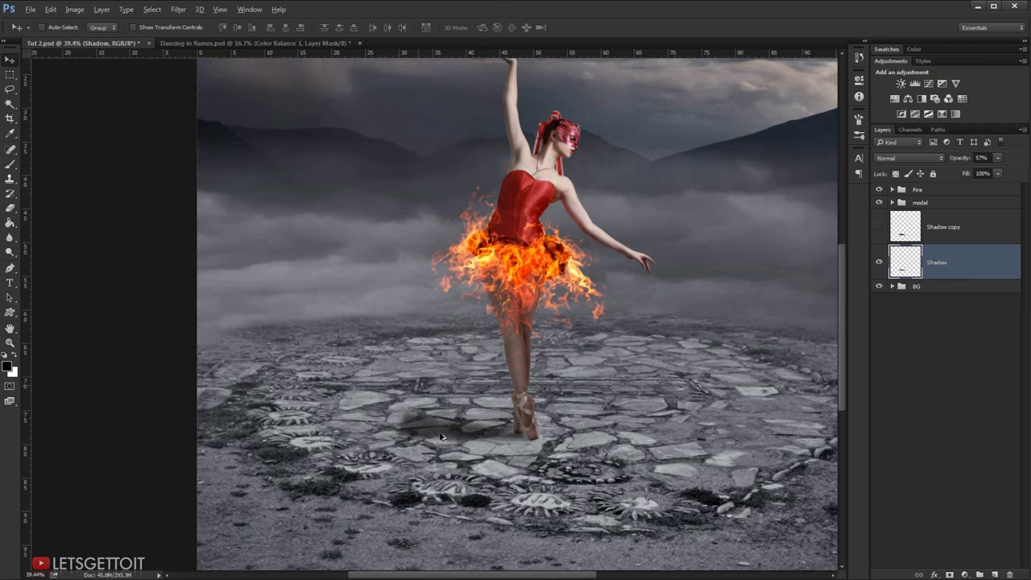
scroll(476, 435, "up", 1)
scroll(475, 435, "right", 1)
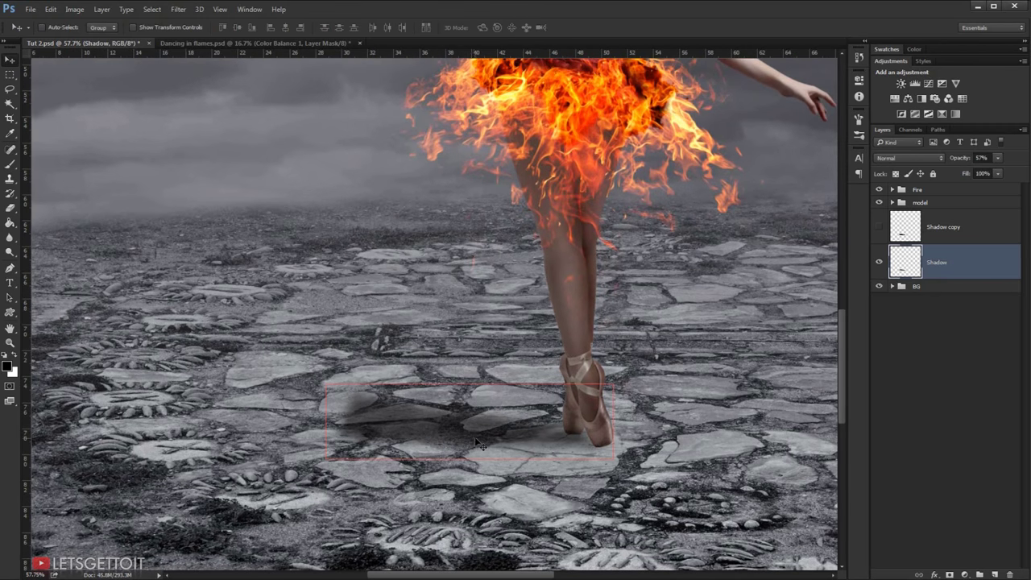
key("ctrl+t")
left_click_drag(530, 437, 544, 436)
- Warp the shadow's mesh to stretch it further left into a rounder pool, and commit
right_click(368, 406)
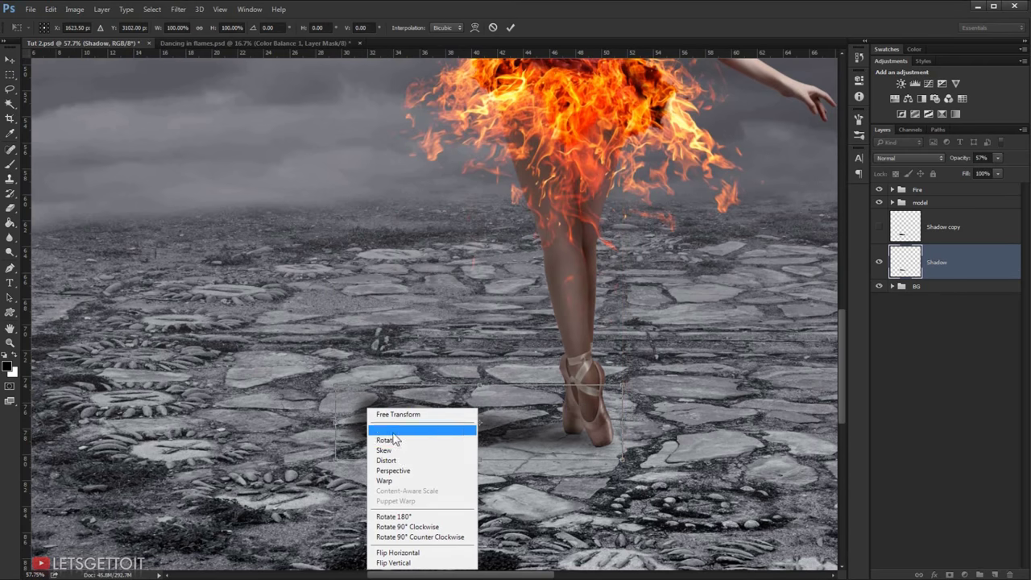
left_click(395, 479)
mouse_move(380, 461)
left_mouse_down()
mouse_move(337, 429)
mouse_move(375, 391)
left_mouse_up()
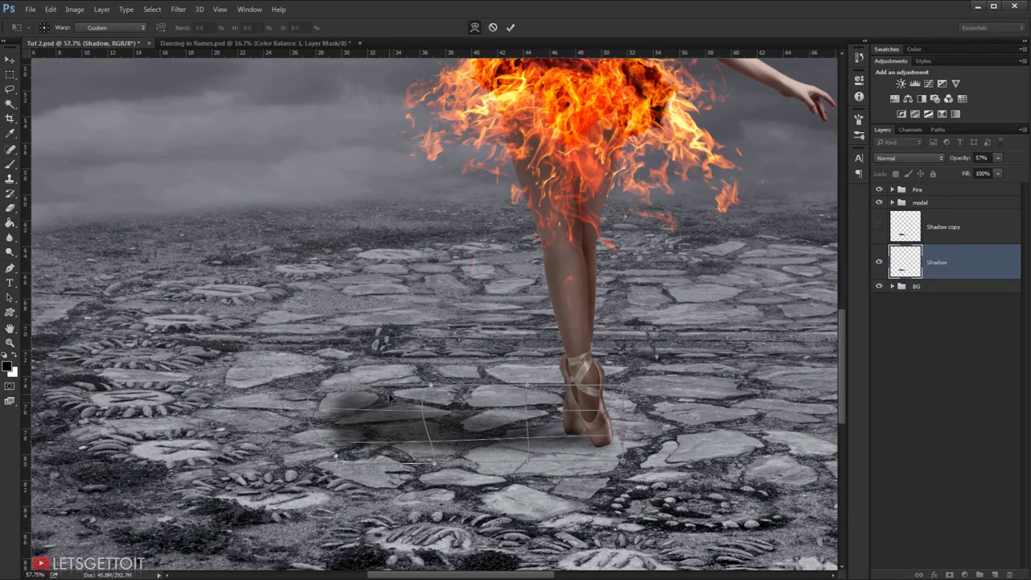
left_click_drag(390, 397, 442, 452)
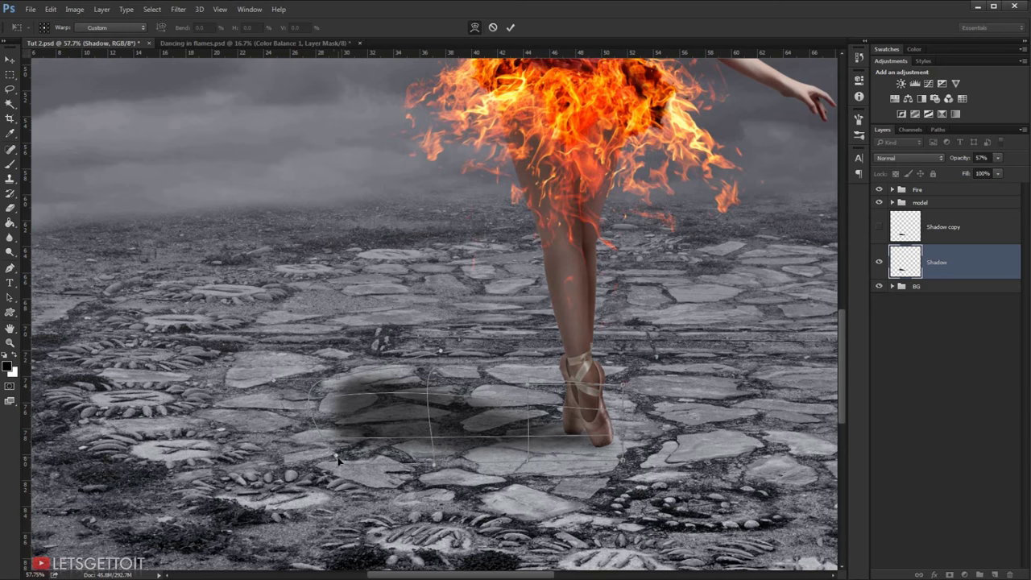
left_click_drag(336, 458, 313, 474)
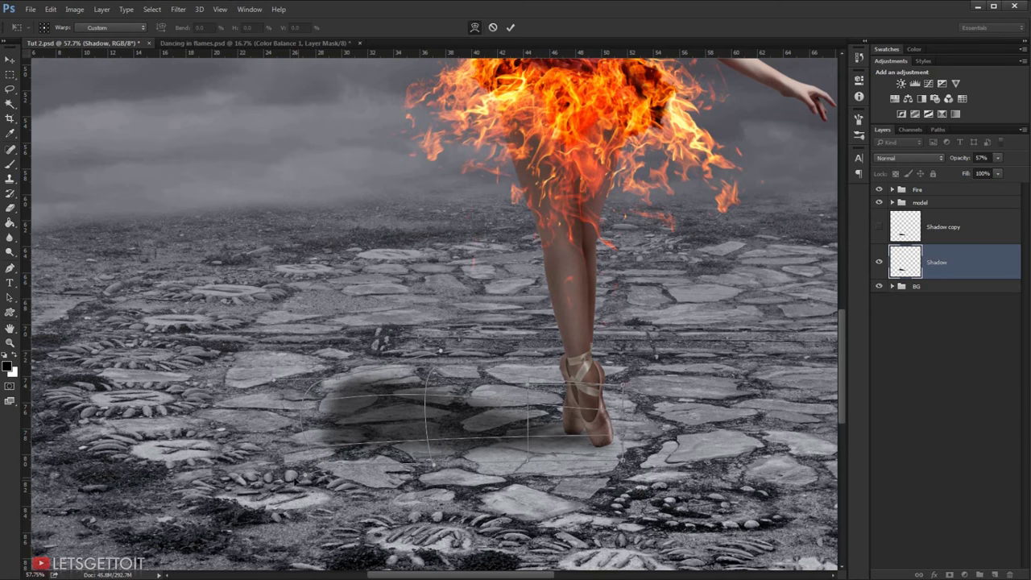
left_click_drag(379, 446, 390, 456)
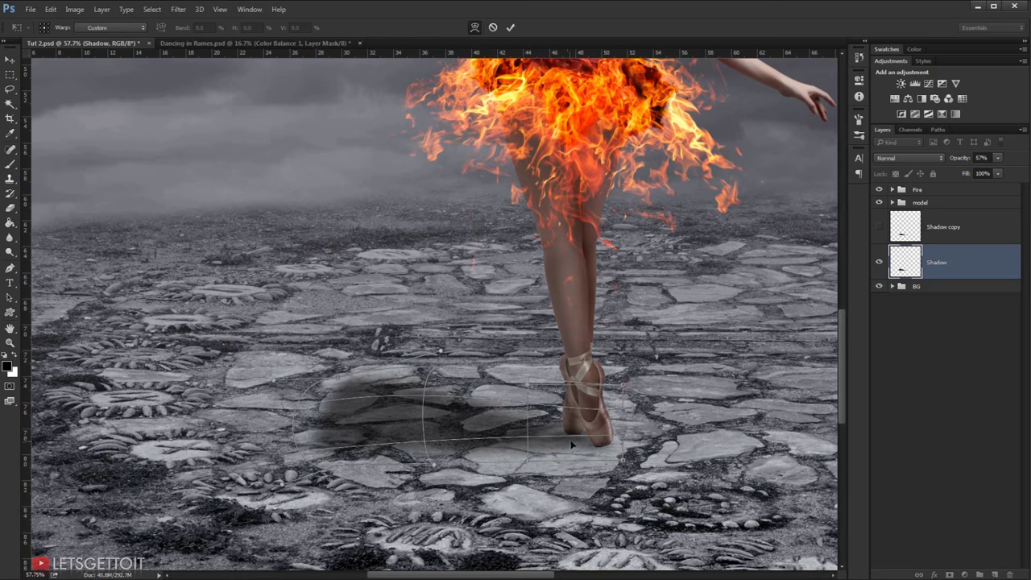
left_click_drag(571, 444, 584, 444)
key("Return")
- Erase the shadow's outer left edge with a 53% opacity Eraser to soften it
scroll(490, 376, "down", 2)
scroll(490, 377, "down", 2)
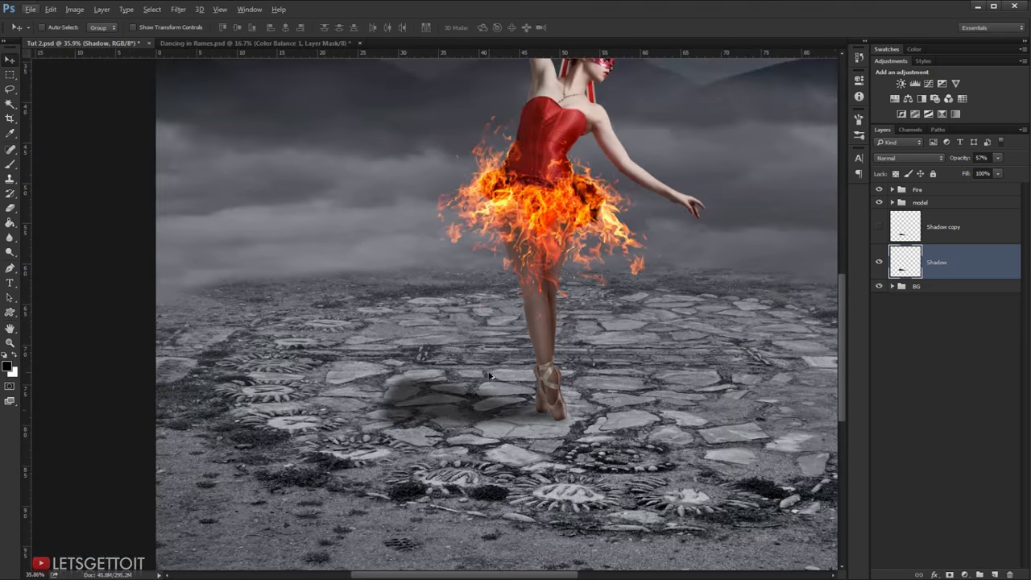
scroll(490, 376, "up", 2)
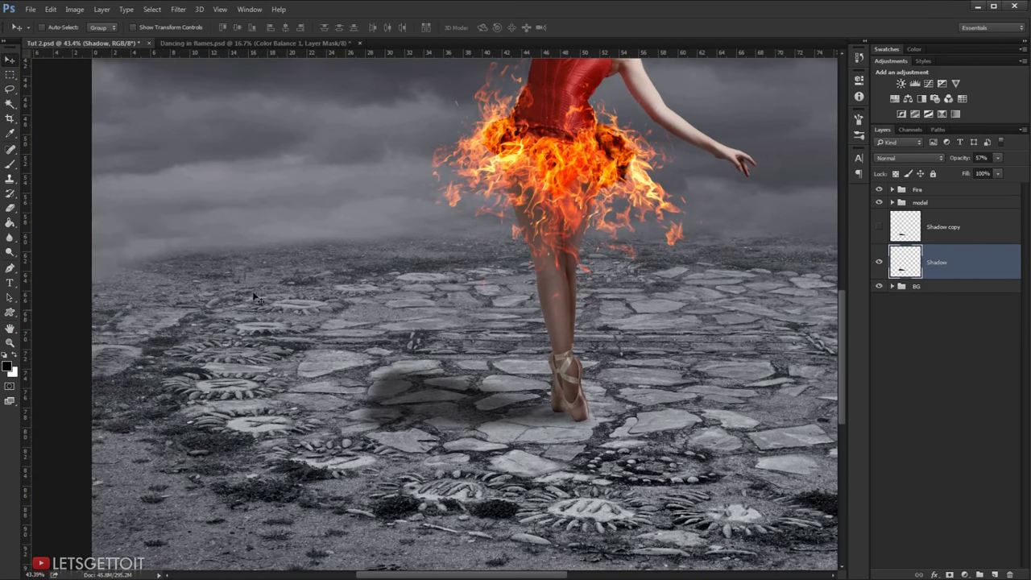
left_click(9, 208)
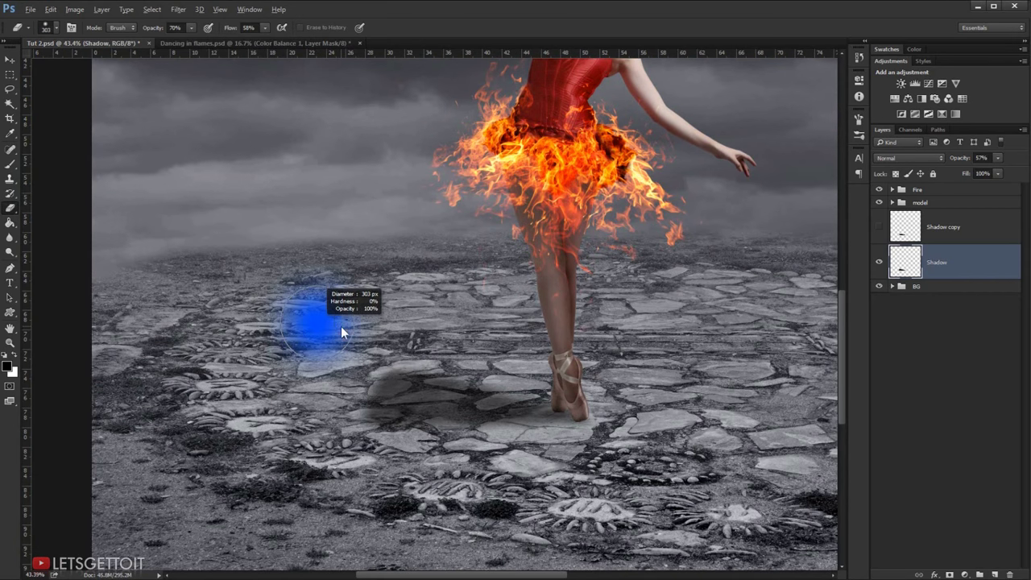
left_click_drag(152, 30, 143, 33)
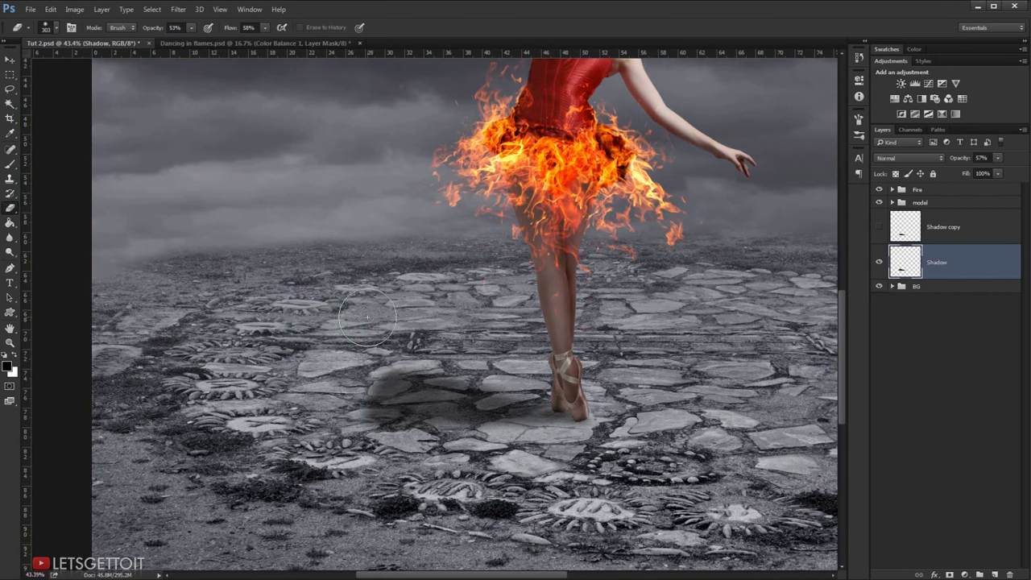
left_click_drag(385, 371, 395, 390)
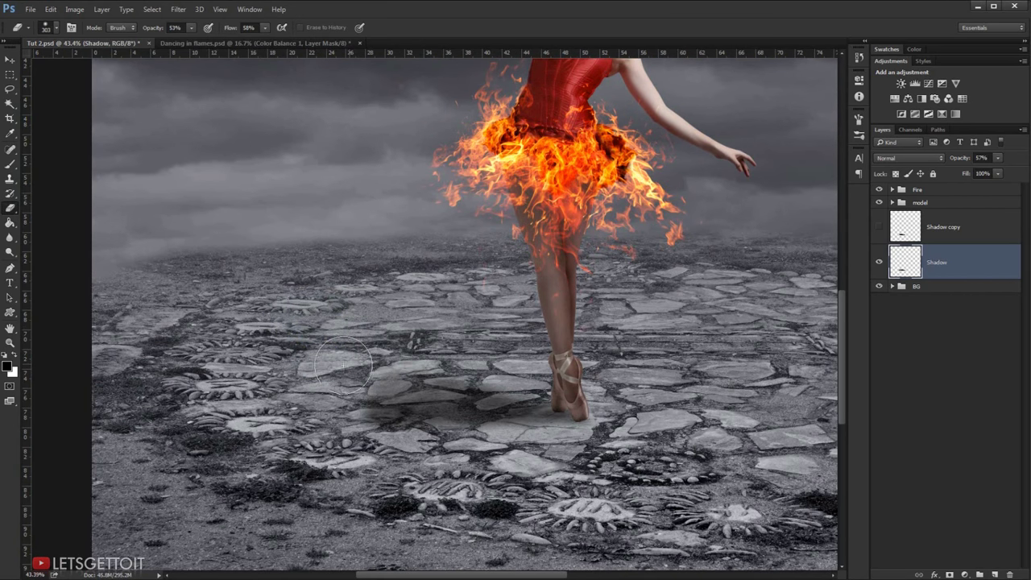
left_click_drag(344, 365, 387, 464)
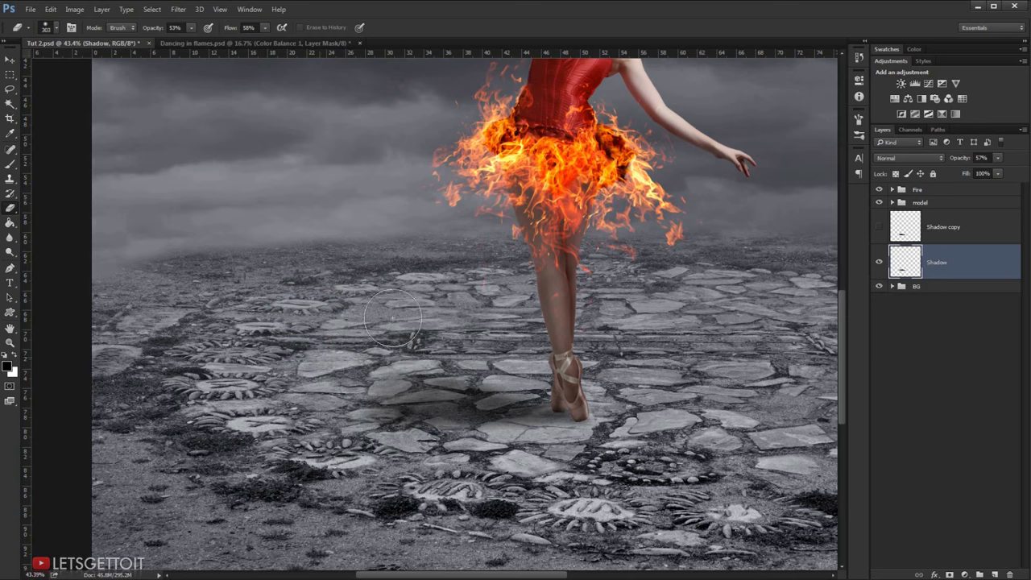
left_click_drag(483, 389, 413, 395)
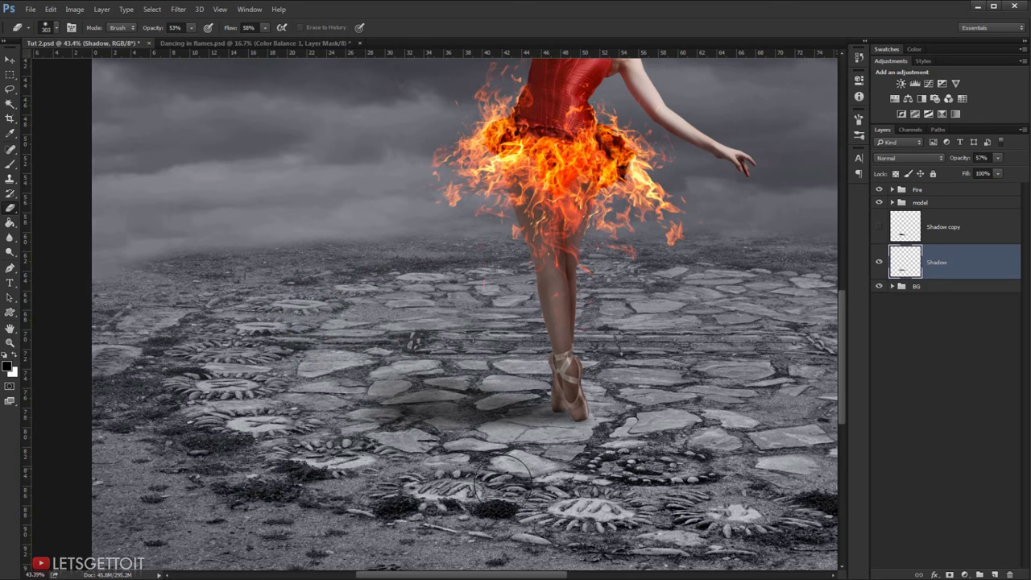
scroll(433, 424, "down", 2)
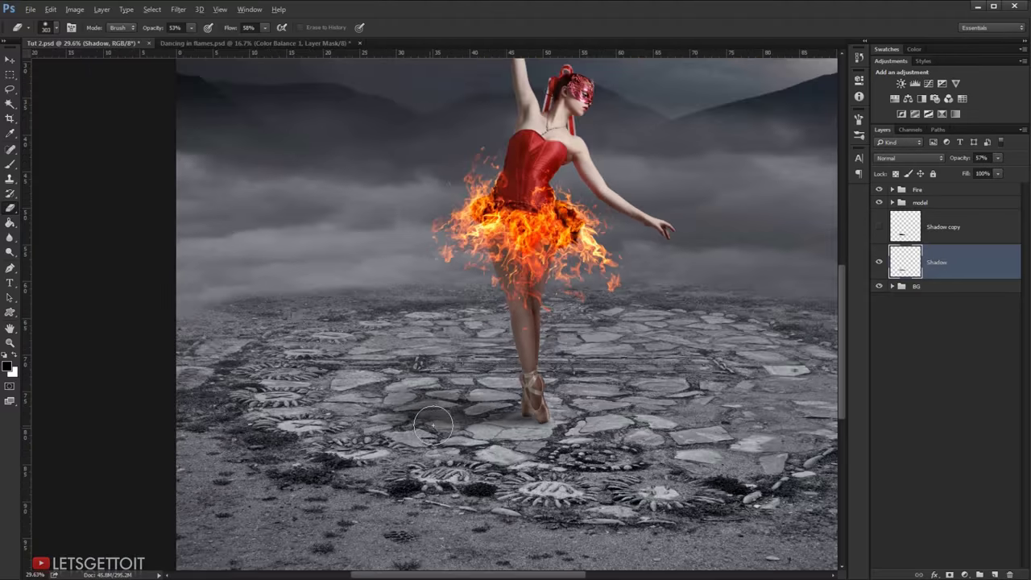
scroll(433, 425, "down", 2)
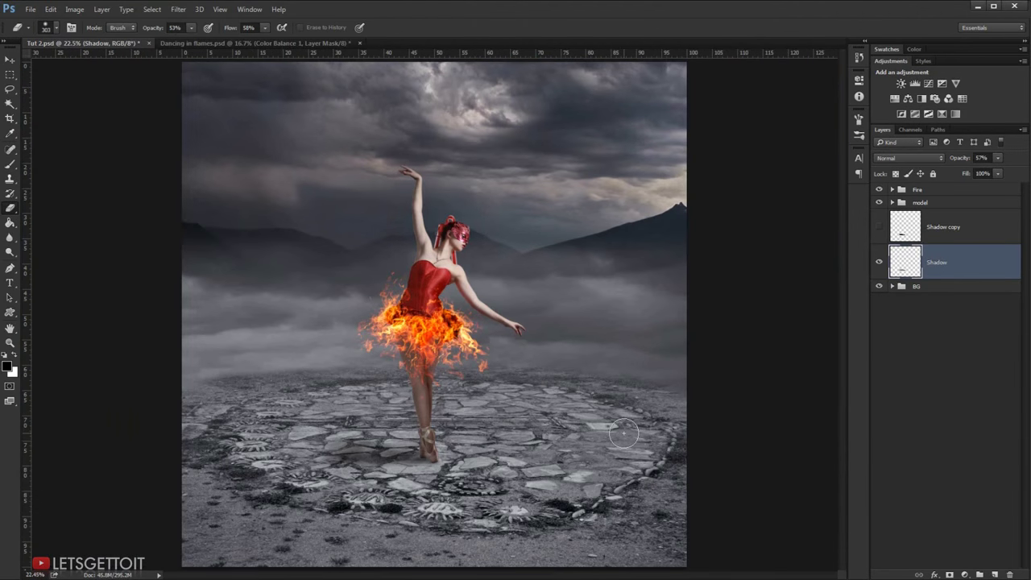
scroll(304, 446, "up", 2)
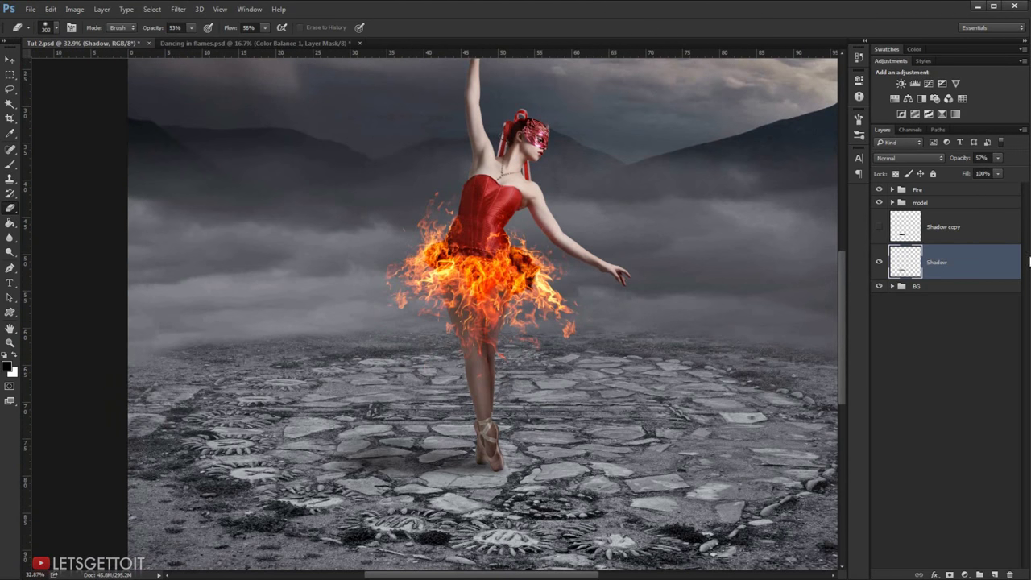
- Duplicate the shadow at 10% opacity and add a new empty layer named Shadow
key("ctrl+j")
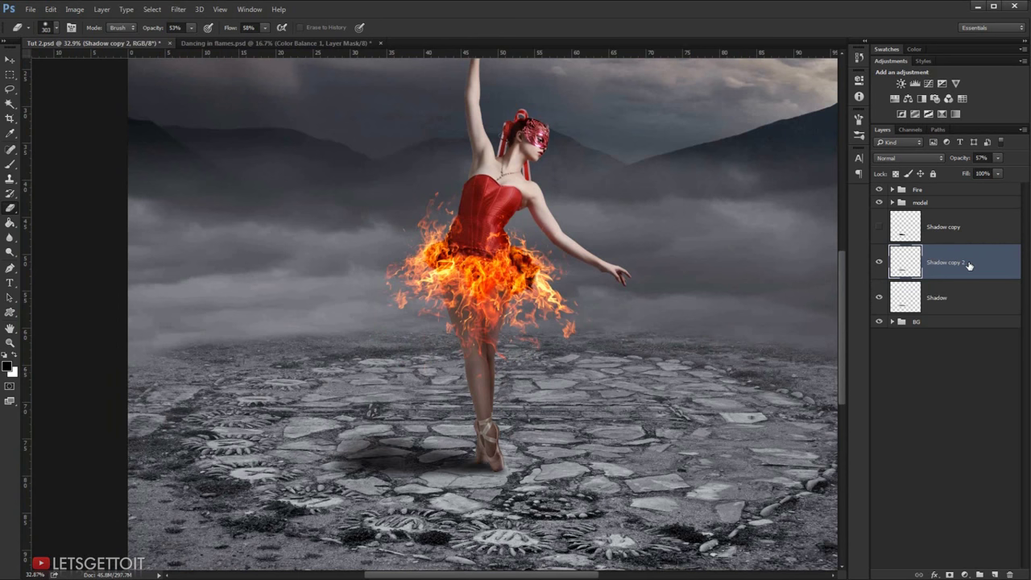
left_click_drag(961, 161, 942, 165)
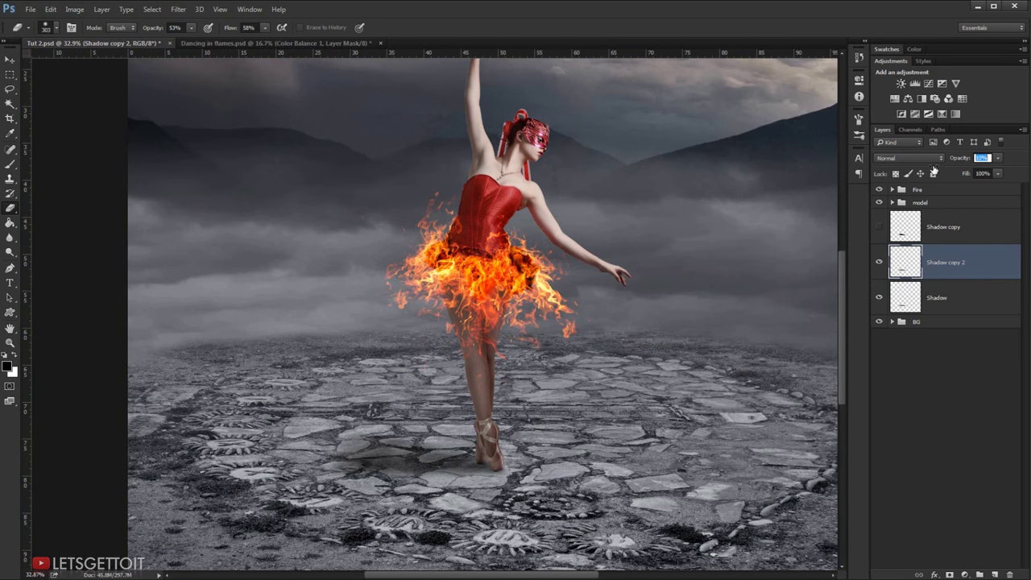
key("Return")
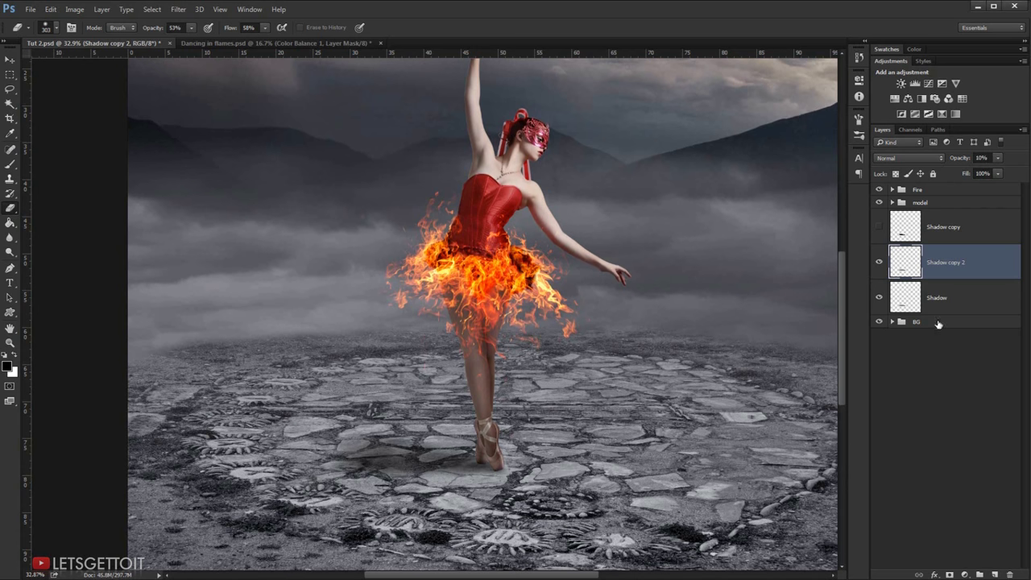
left_click(997, 574)
double_click(943, 263)
type("Shado")
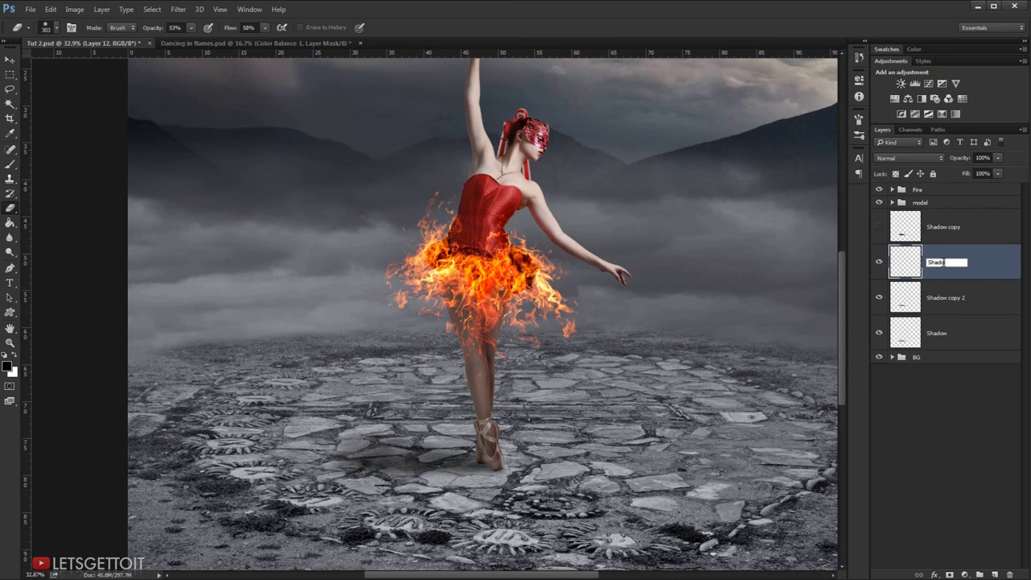
type("w")
key("Return")
- Paint a small dark contact shadow under the dancer's feet with the brush
key("b")
scroll(439, 459, "up", 1)
scroll(438, 452, "up", 1)
scroll(437, 427, "up", 1)
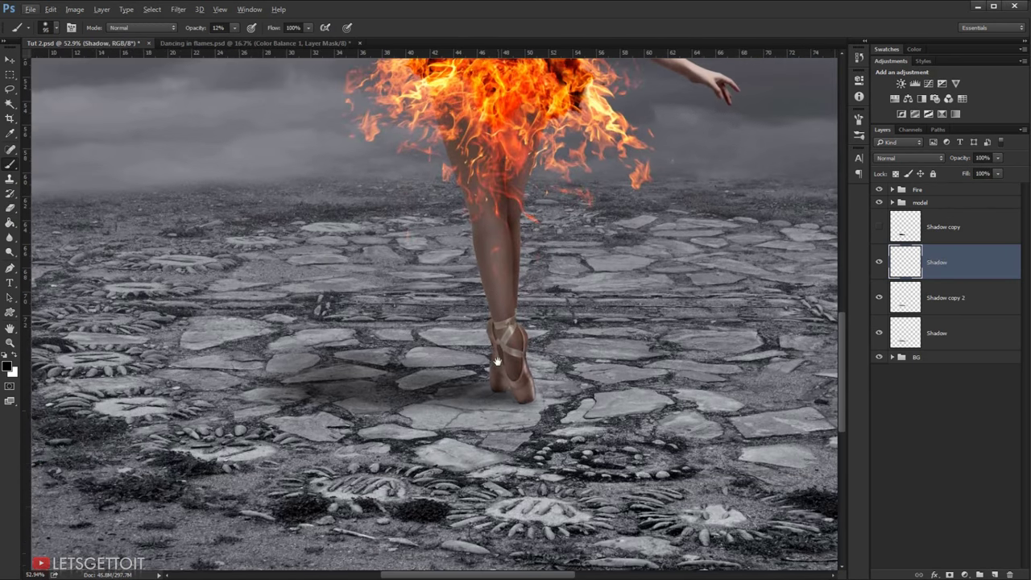
scroll(436, 403, "up", 1)
left_click_drag(439, 397, 433, 398)
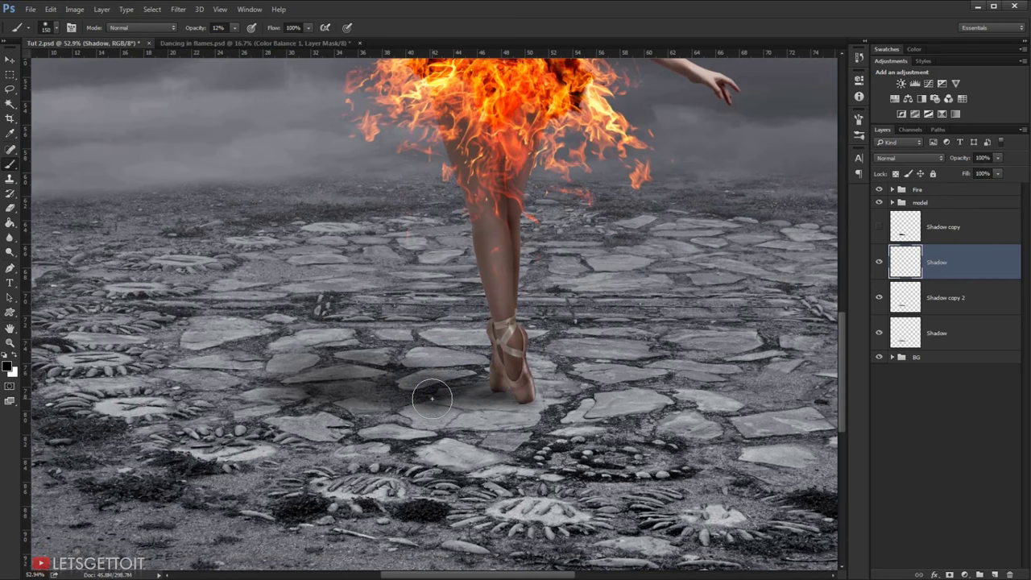
key("bracketleft")
key("bracketleft")
key("bracketleft")
key("bracketleft")
key("bracketleft")
- Scale and squash the painted shadow into a flat strip fitting under the shoe
key("ctrl+t")
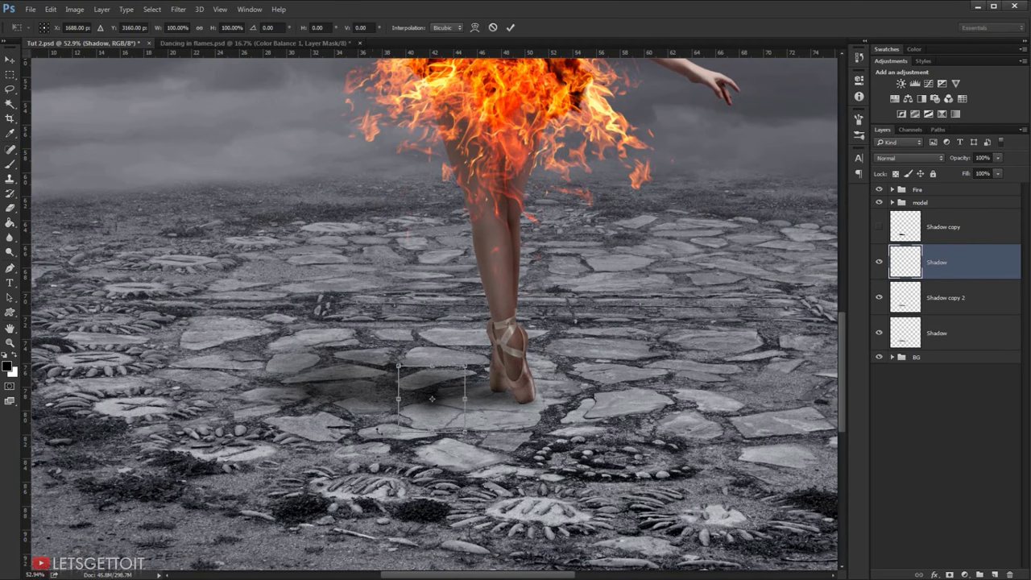
scroll(443, 371, "up", 1)
scroll(443, 371, "up", 1)
scroll(443, 372, "up", 2)
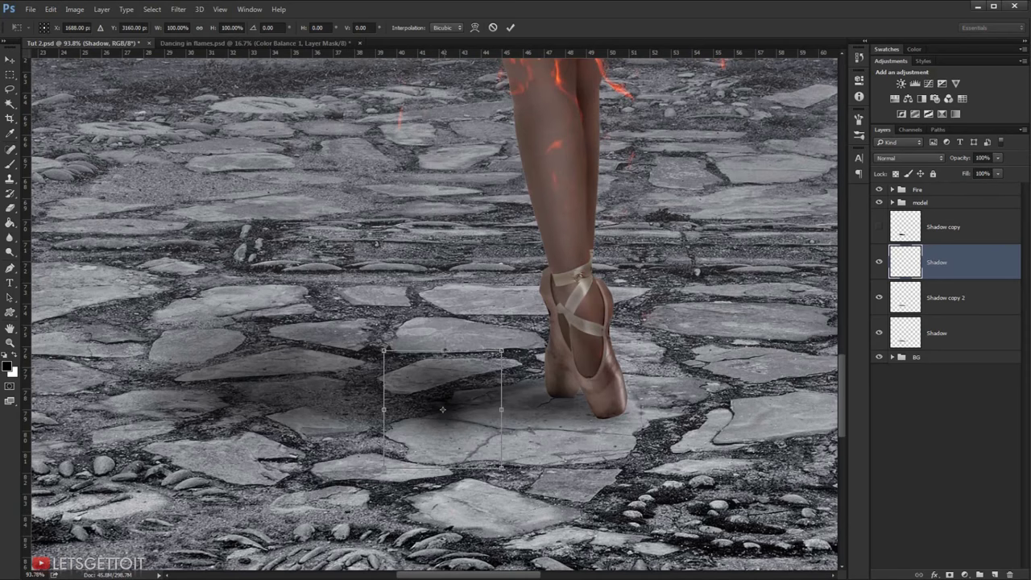
mouse_move(442, 348)
left_mouse_down()
mouse_move(443, 394)
mouse_move(568, 403)
left_mouse_up()
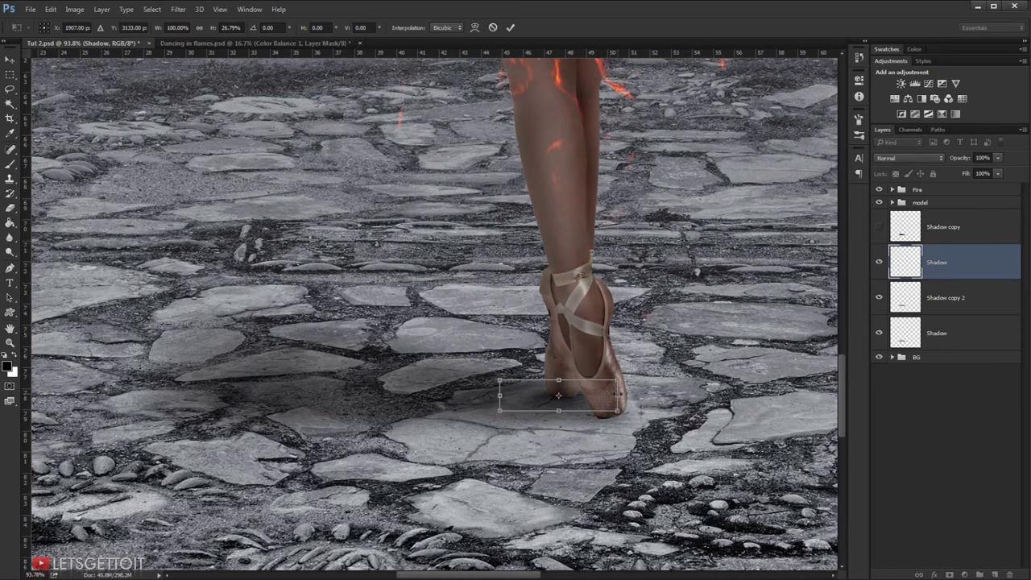
mouse_move(618, 394)
left_mouse_down()
mouse_move(559, 384)
mouse_move(568, 400)
mouse_move(556, 379)
mouse_move(567, 391)
left_mouse_up()
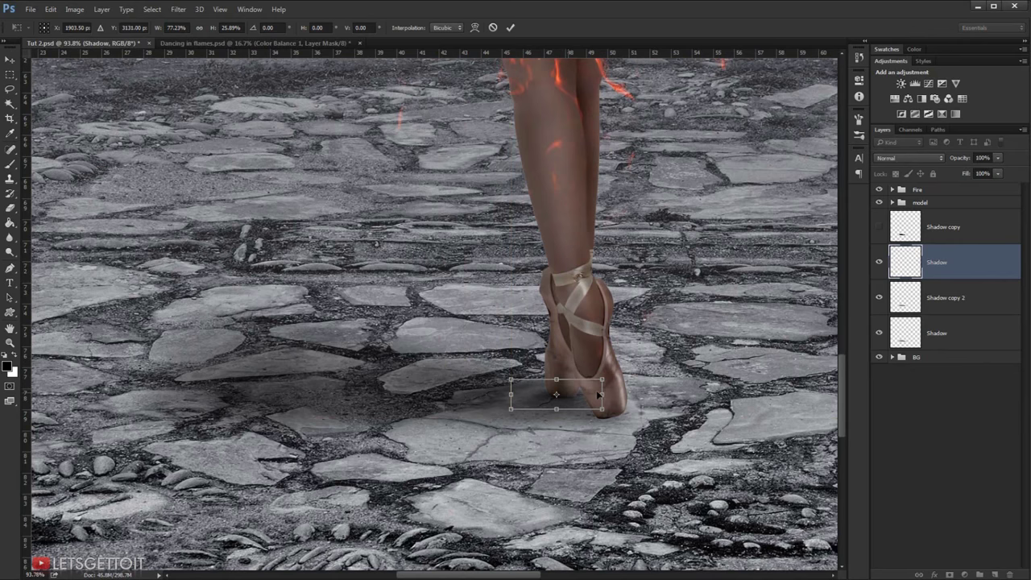
key("Return")
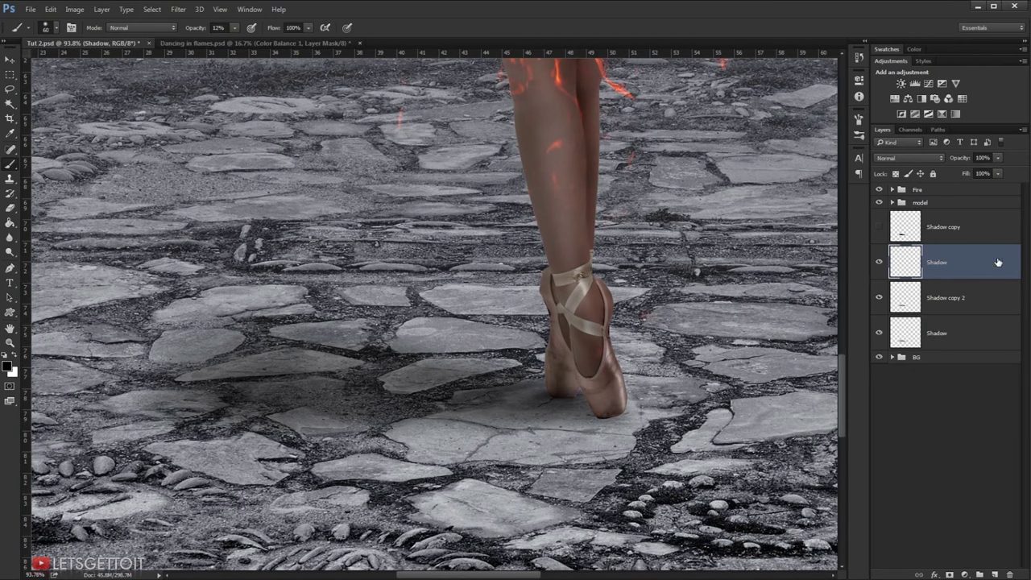
- Duplicate the contact shadow at 50% opacity and merge it with the Shadow layer
key("ctrl+j")
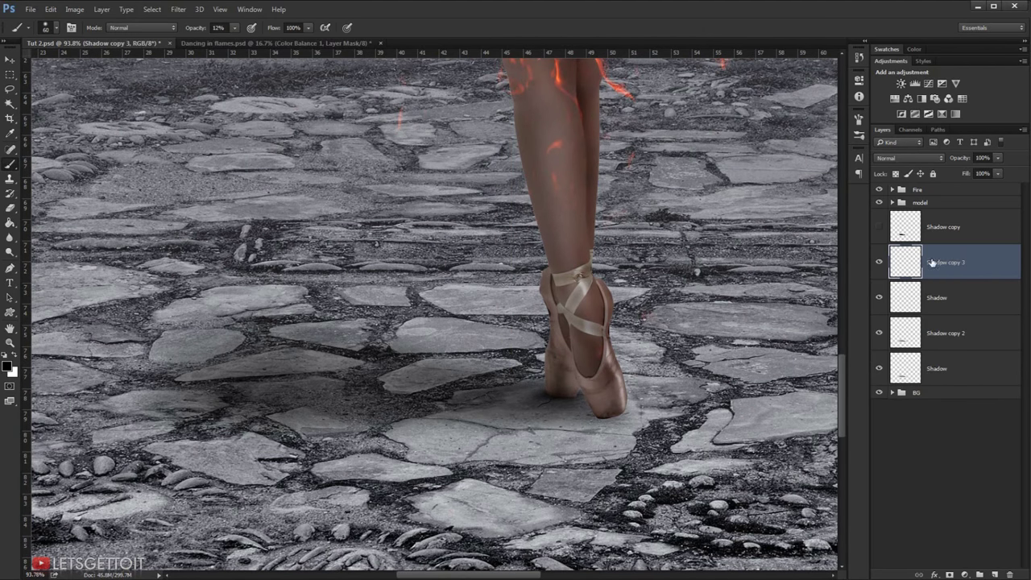
left_click(982, 158)
key("Return")
left_click(985, 292, "shift")
key("ctrl+e")
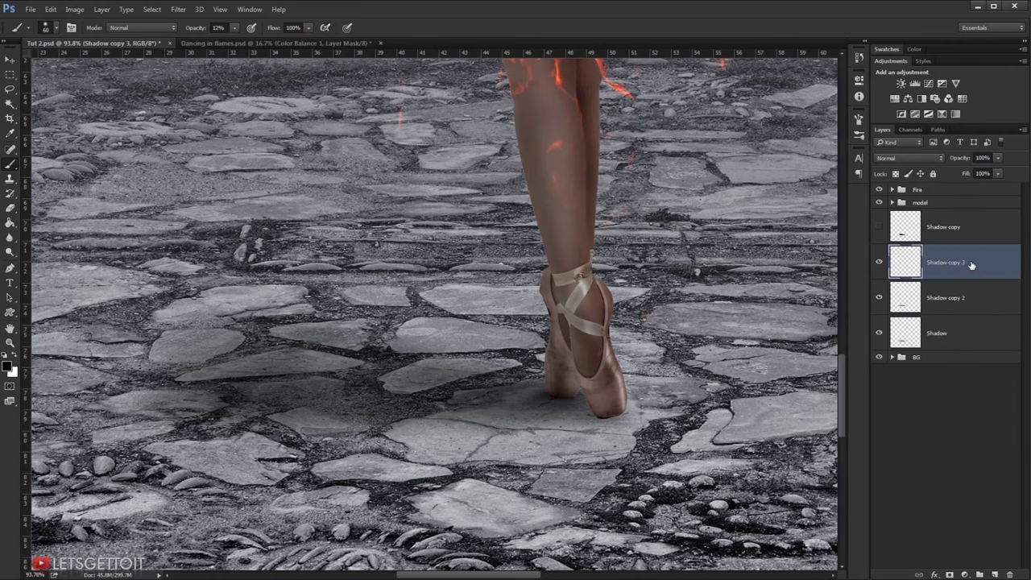
- Duplicate the merged shadow, nudge it toward the shoe tip and resize it to about 80% width
key("ctrl+j")
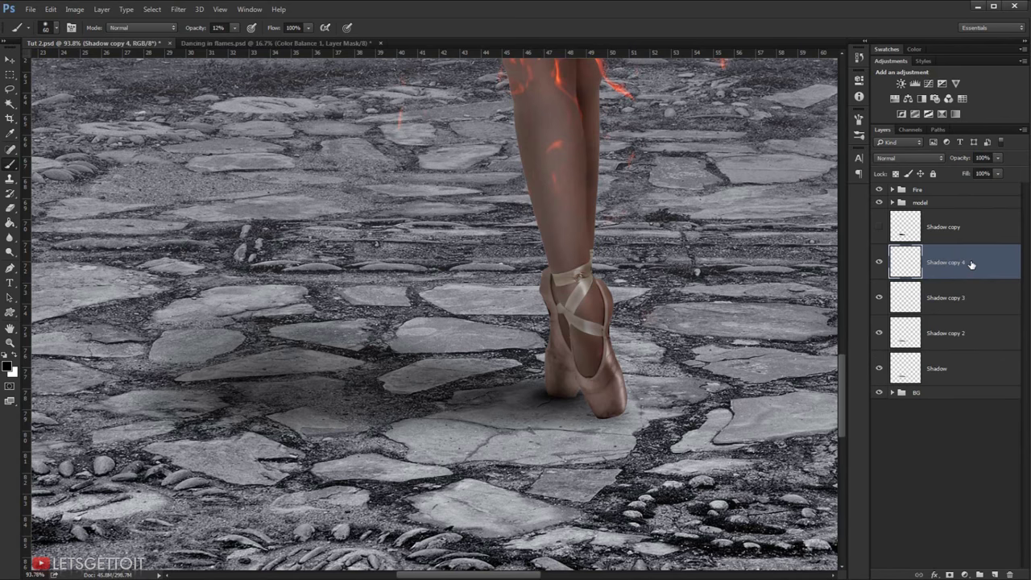
left_click(9, 59)
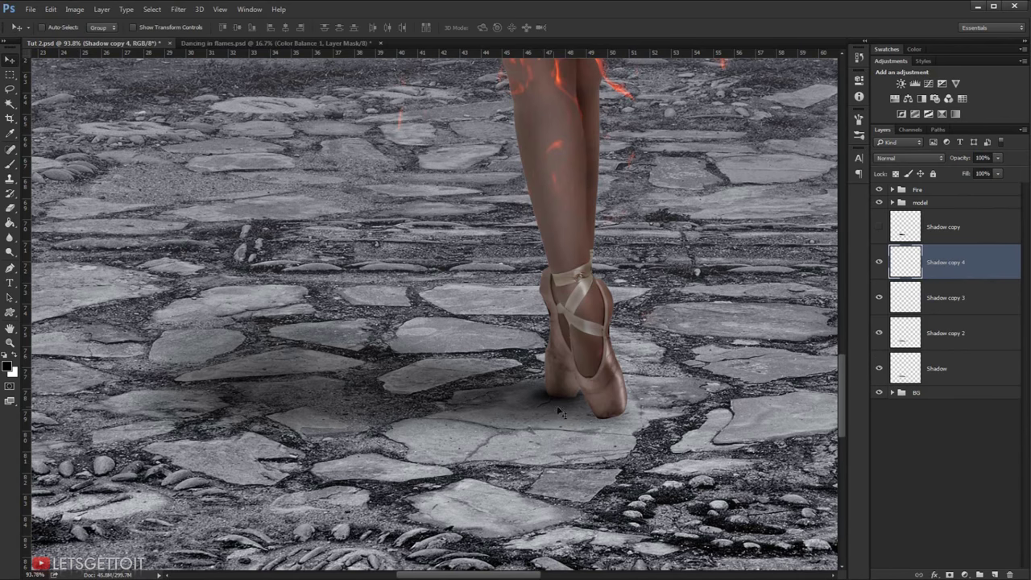
left_click_drag(562, 411, 600, 420)
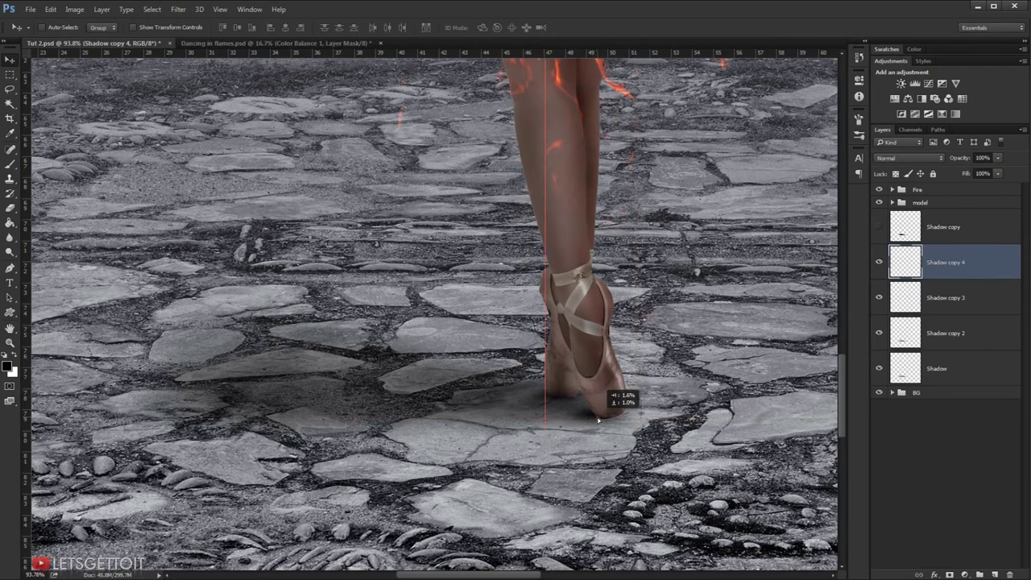
mouse_move(600, 420)
left_mouse_down()
mouse_move(622, 413)
mouse_move(603, 415)
left_mouse_up()
key("ctrl+t")
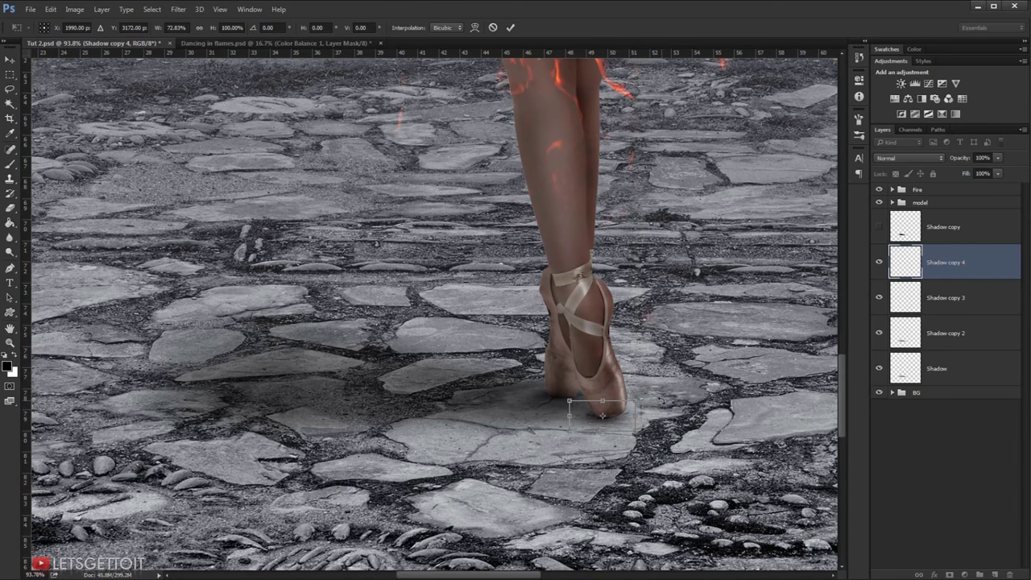
left_click_drag(640, 416, 642, 415)
key("Return")
scroll(654, 398, "up", 1)
scroll(654, 399, "down", 3)
scroll(651, 394, "down", 4)
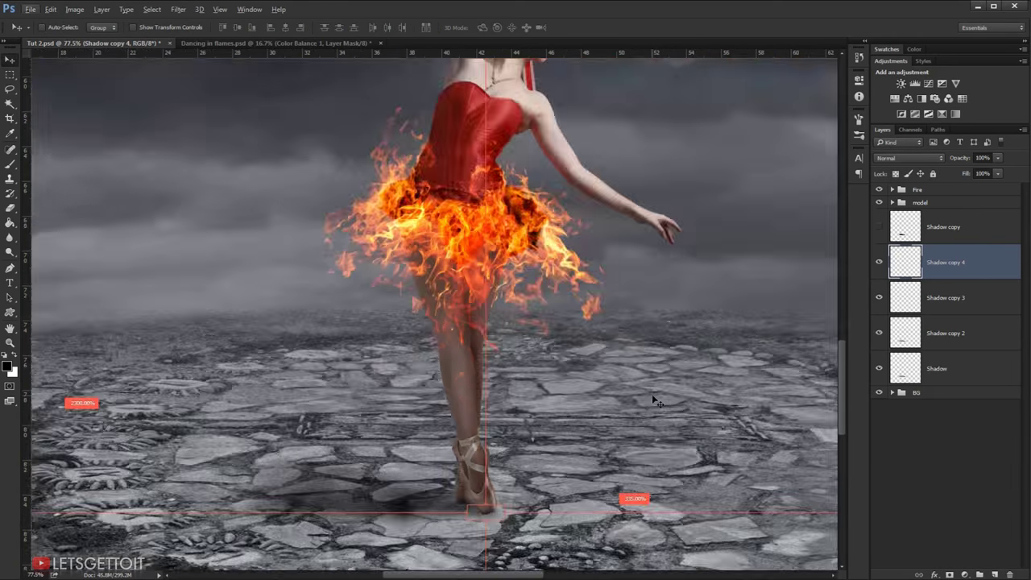
scroll(652, 394, "down", 2)
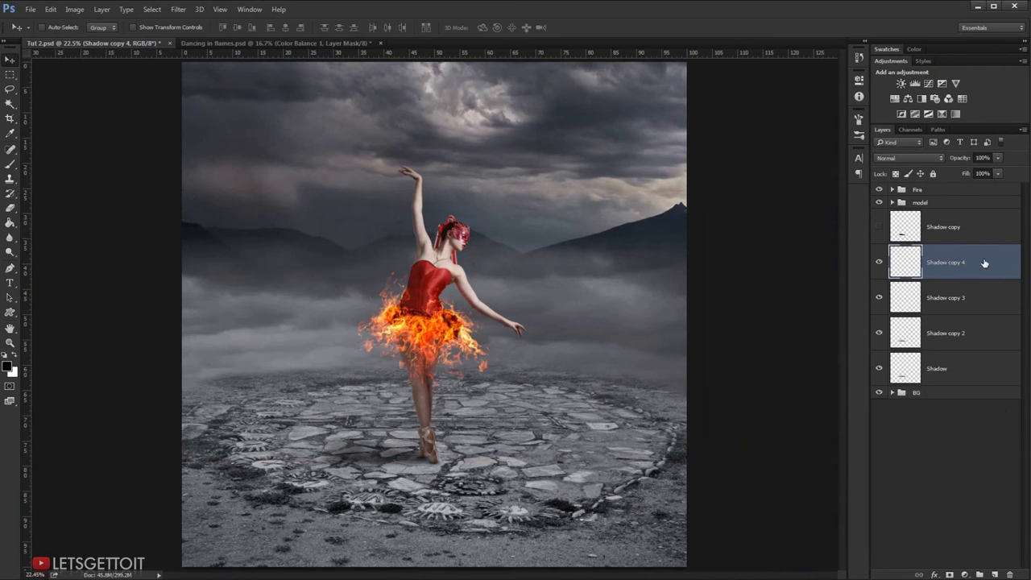
- Delete the hidden Shadow copy and group the four shadow layers into a group named Shadow
left_click(979, 232)
key("Delete")
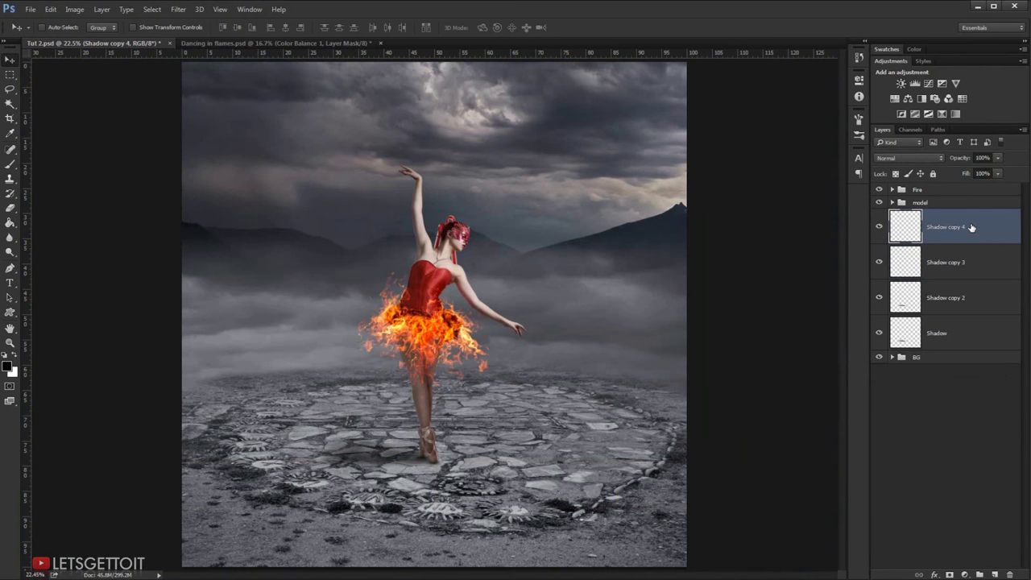
left_click(963, 330, "shift")
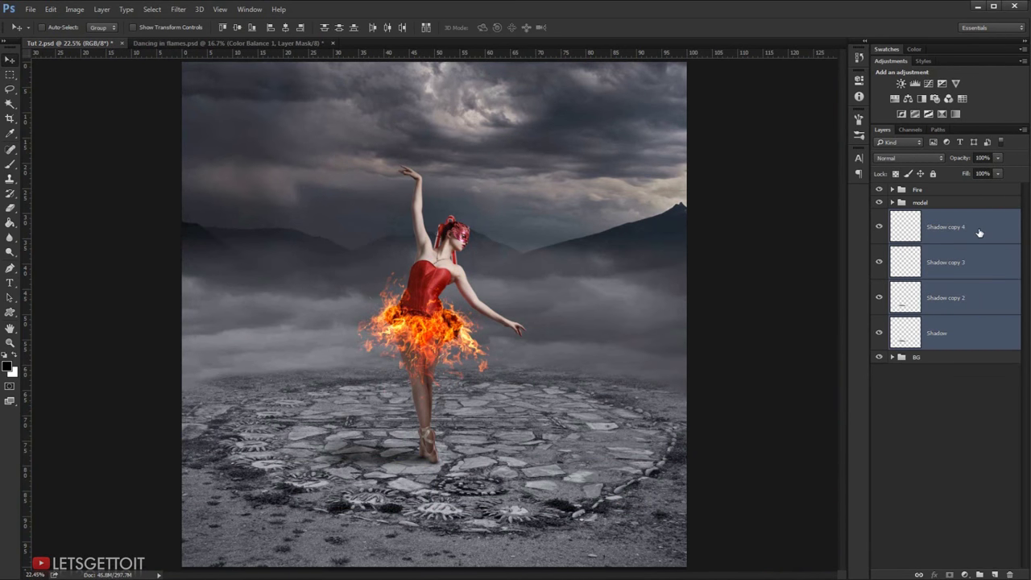
key("ctrl+g")
double_click(943, 215)
type("Shadow")
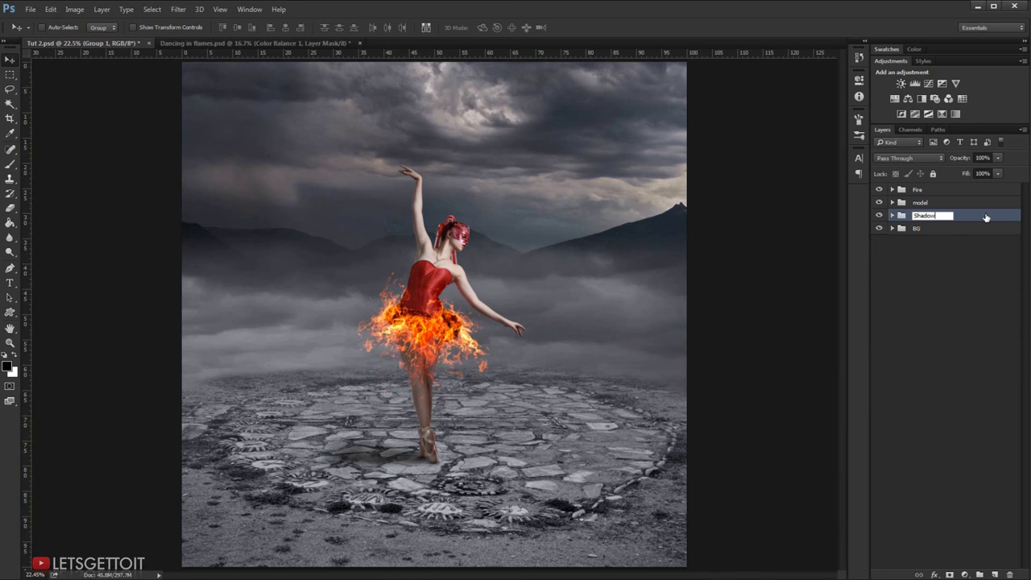
key("Return")
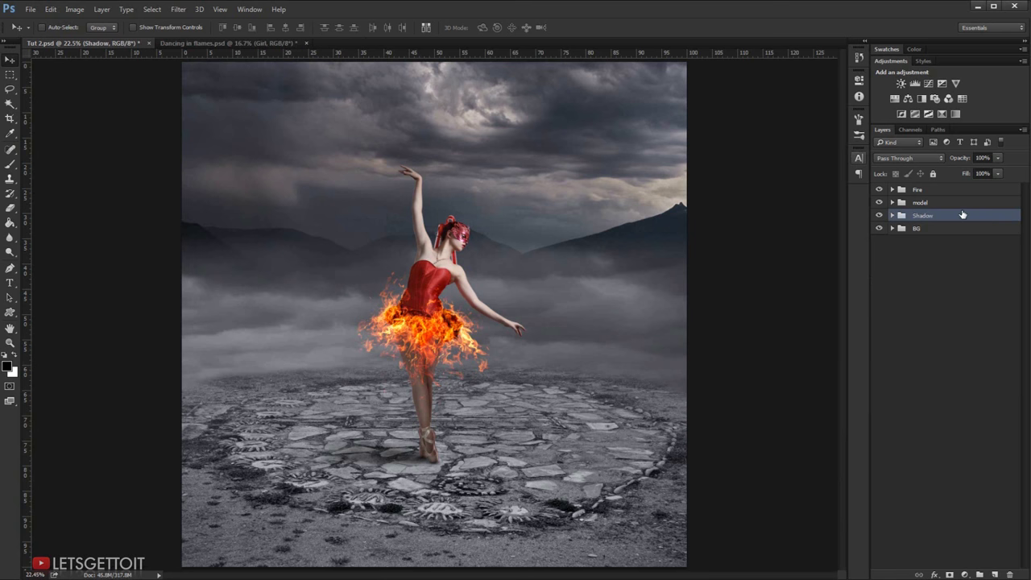
- Expand the model group and select its Edges layer
left_click(910, 207)
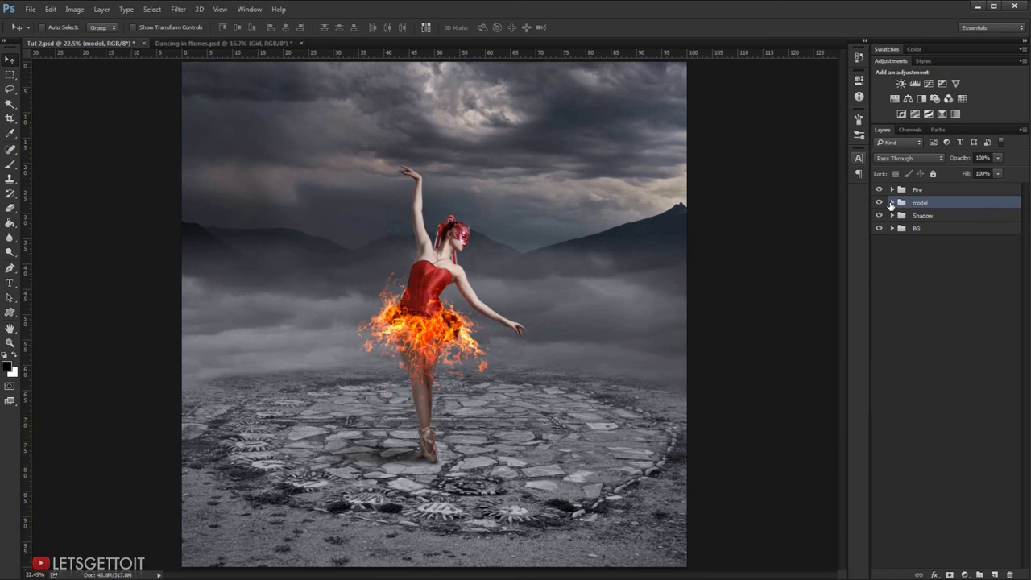
left_click(892, 202)
left_click(983, 232)
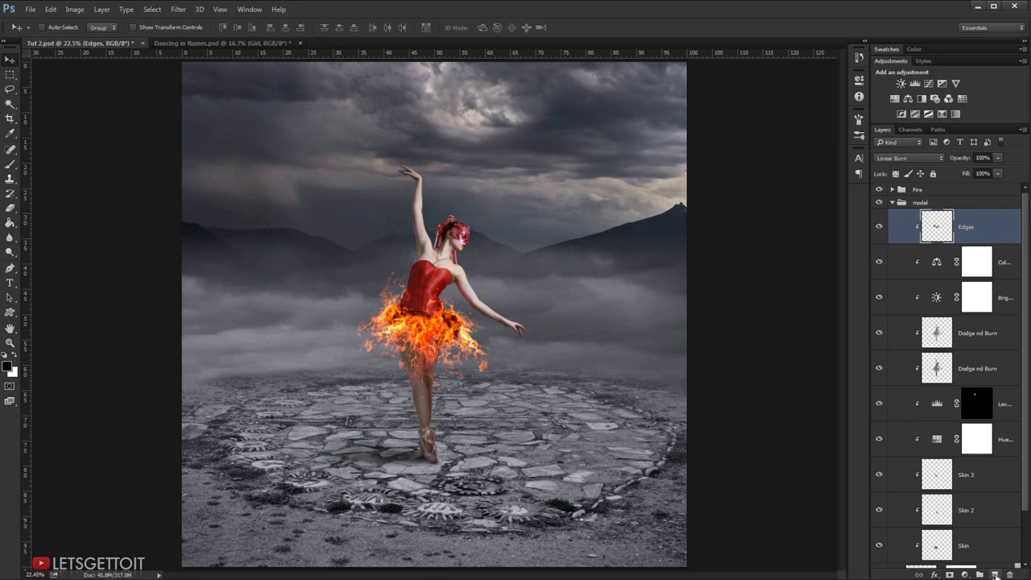
- Add a new layer named light clipped above Edges
left_click(995, 575)
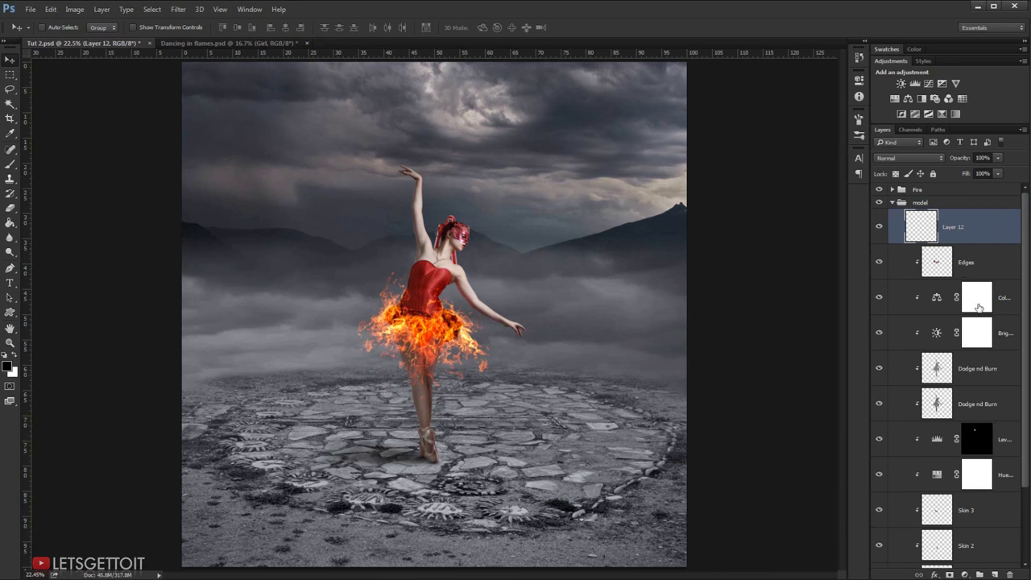
left_click(974, 241, "alt")
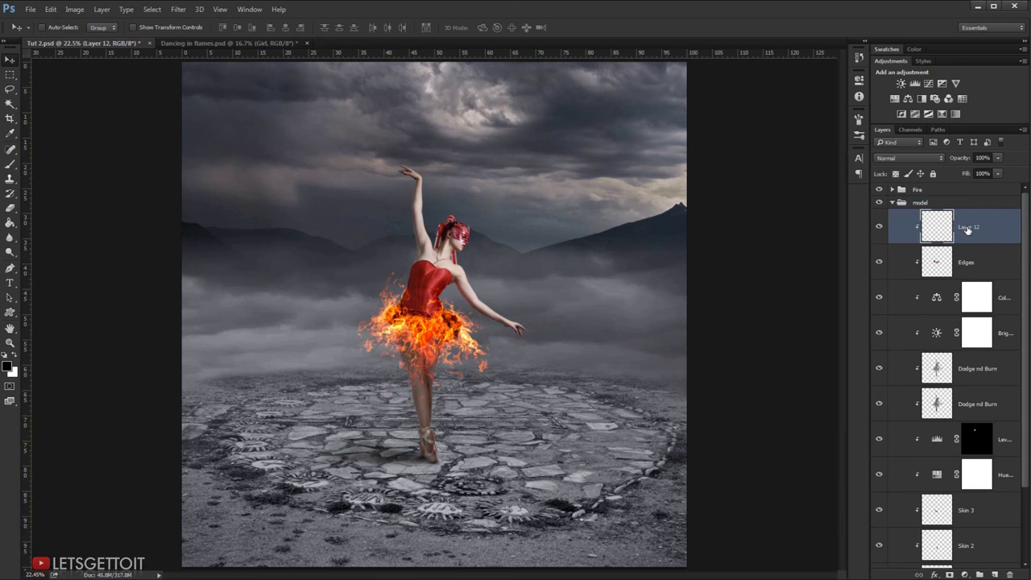
double_click(968, 229)
type("light")
key("Return")
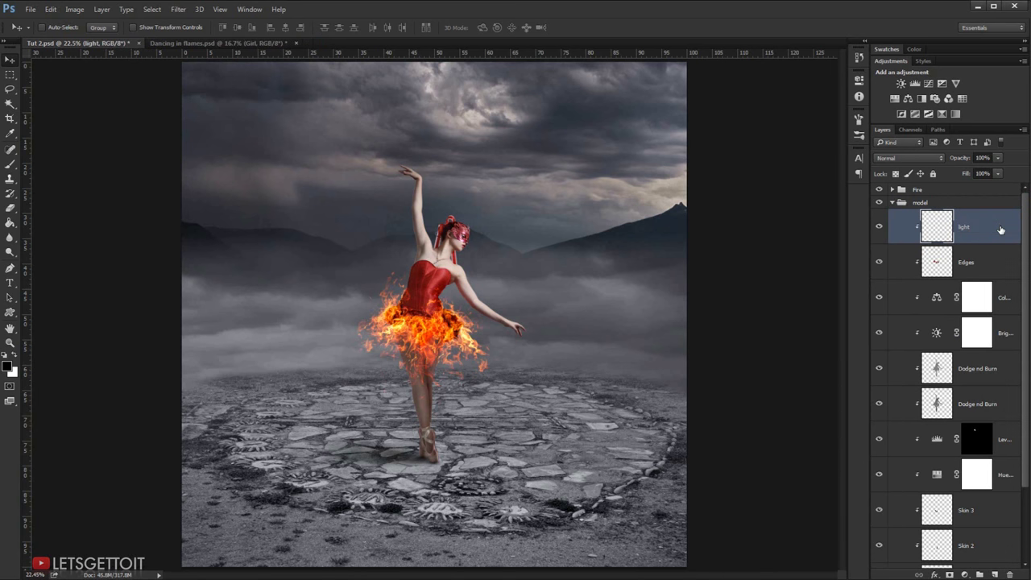
- Set the foreground colour to #e86023 and the light layer's blend mode to Hard Light
left_click(8, 366)
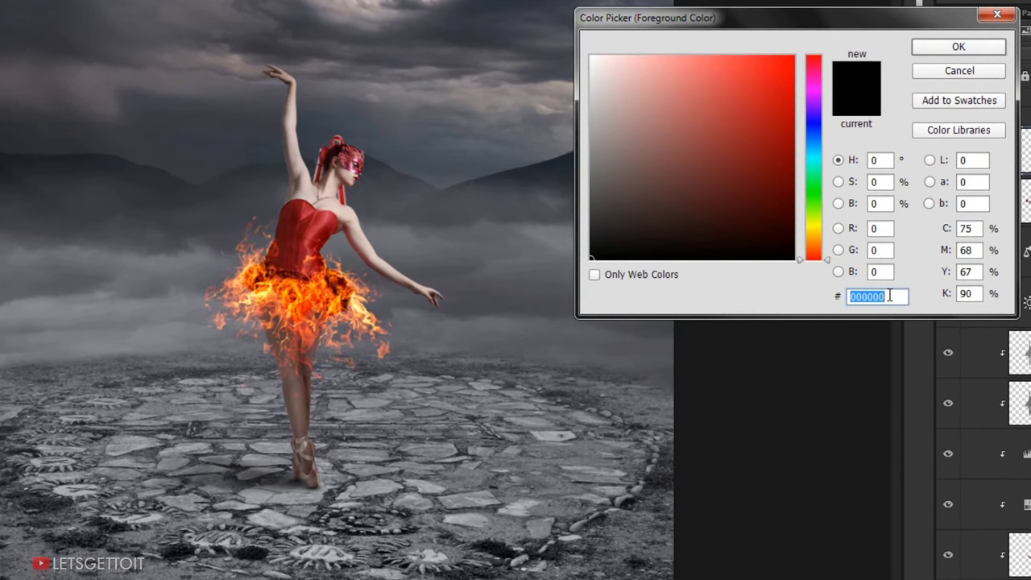
type("e860")
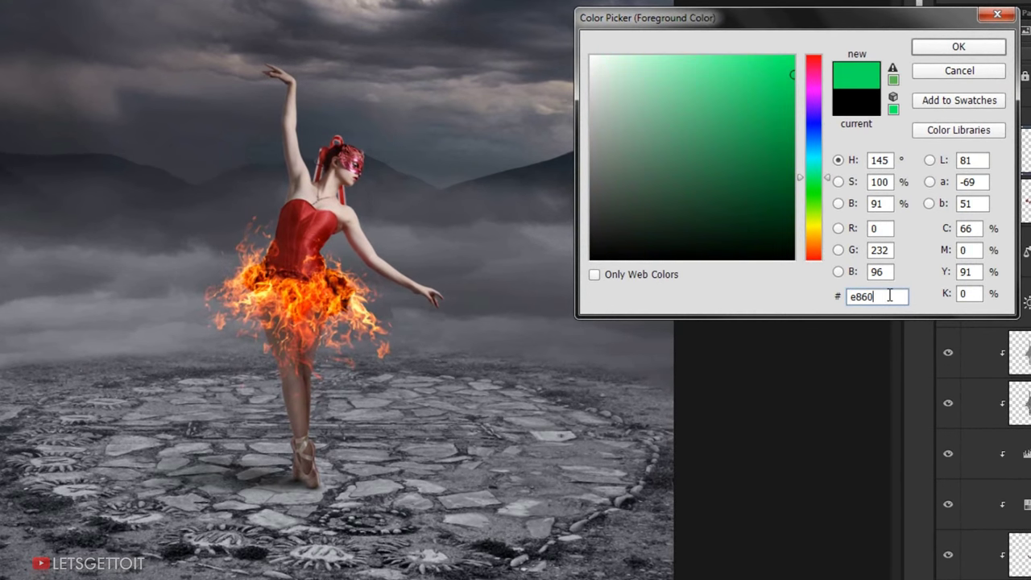
type("23")
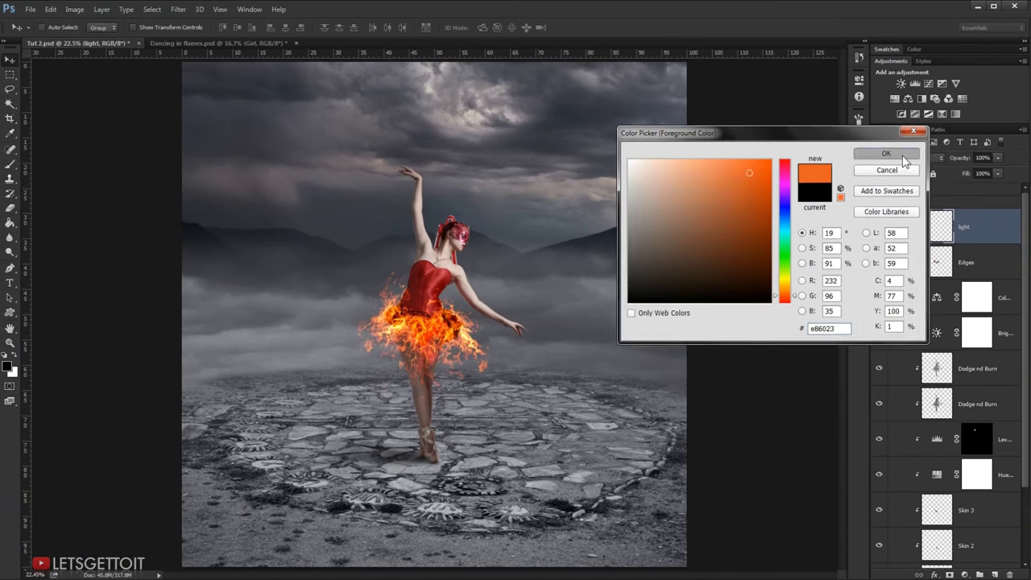
key("Return")
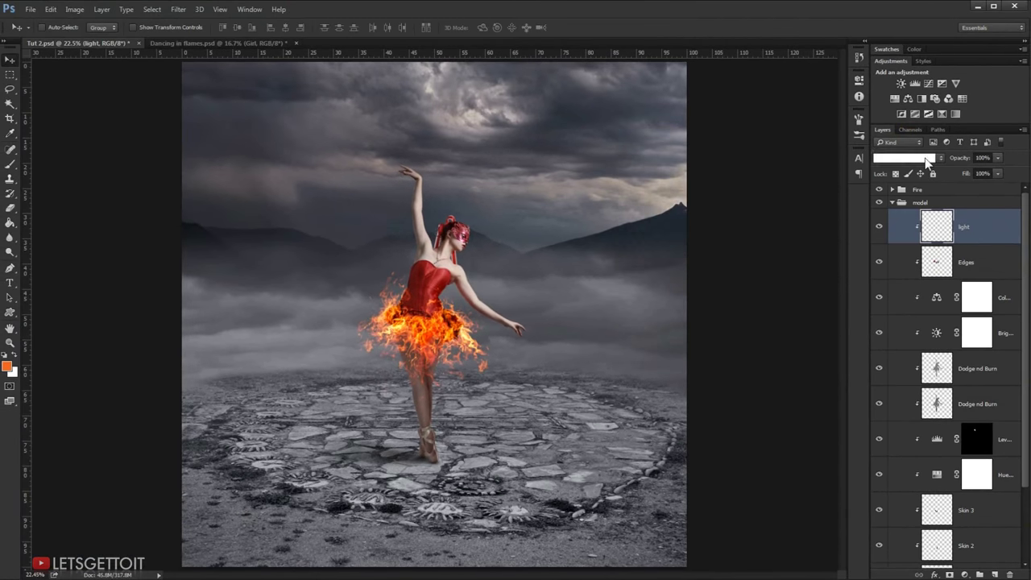
left_click(927, 161)
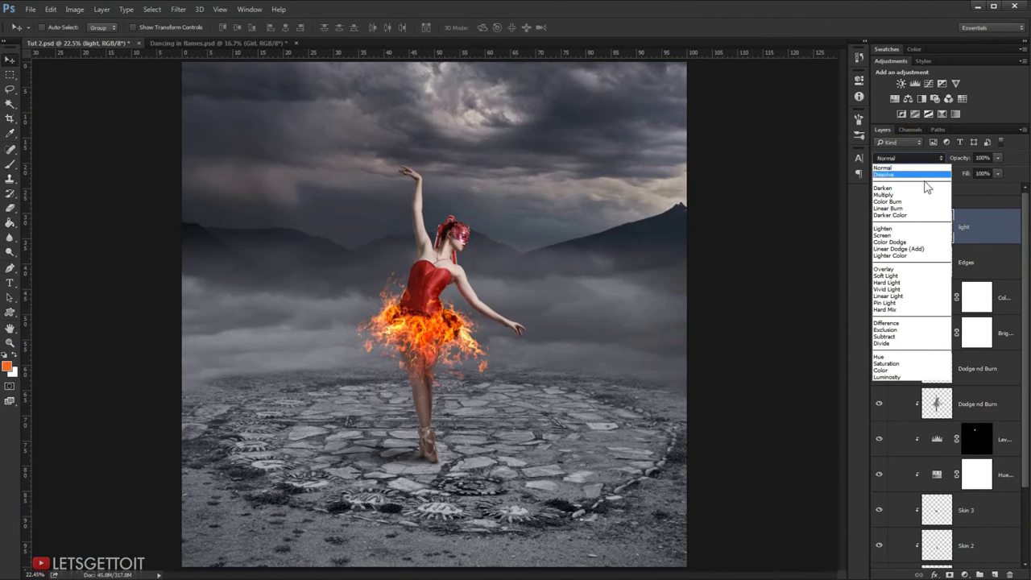
left_click(932, 283)
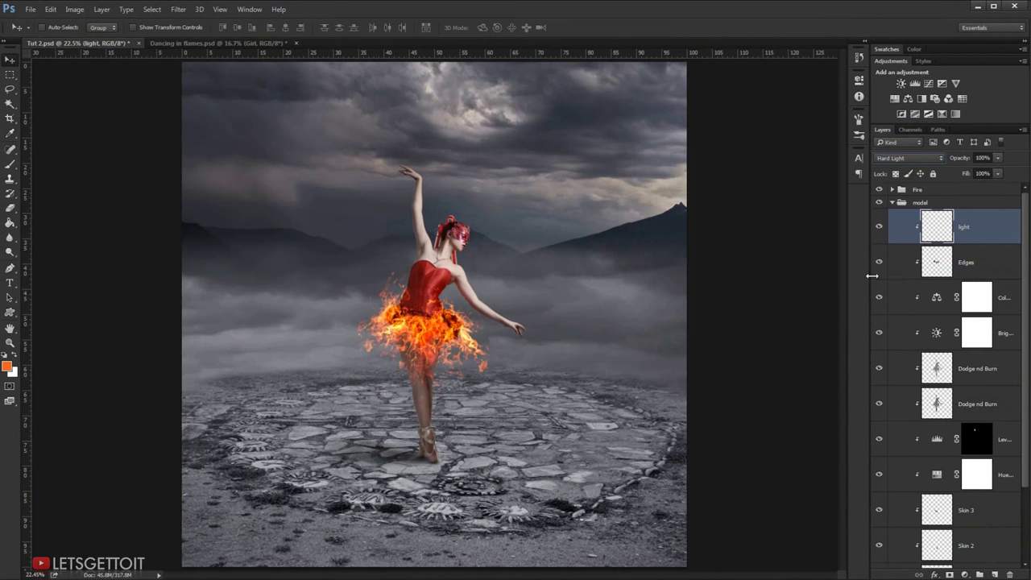
left_click(10, 164)
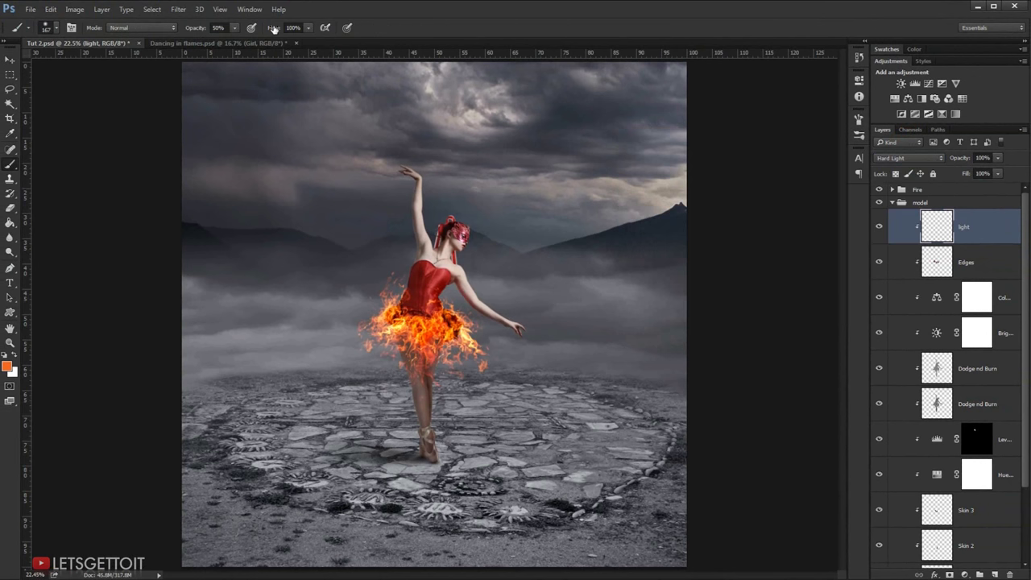
- Set the brush to 63% flow and 38% opacity and paint orange glow over the skirt and legs
left_click(274, 28)
type("63")
key("Return")
scroll(399, 375, "up", 3)
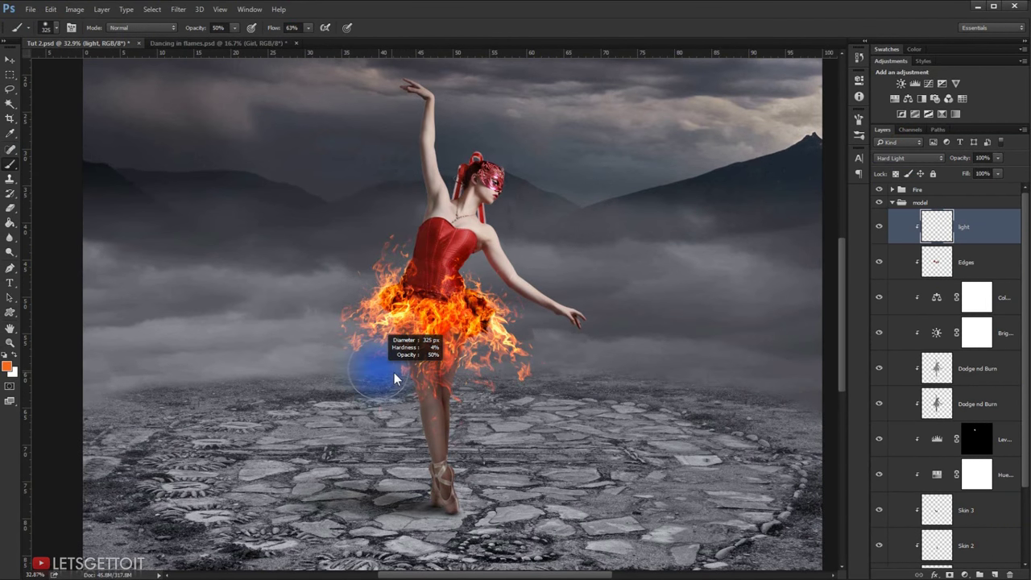
left_click(196, 29)
type("38")
key("Return")
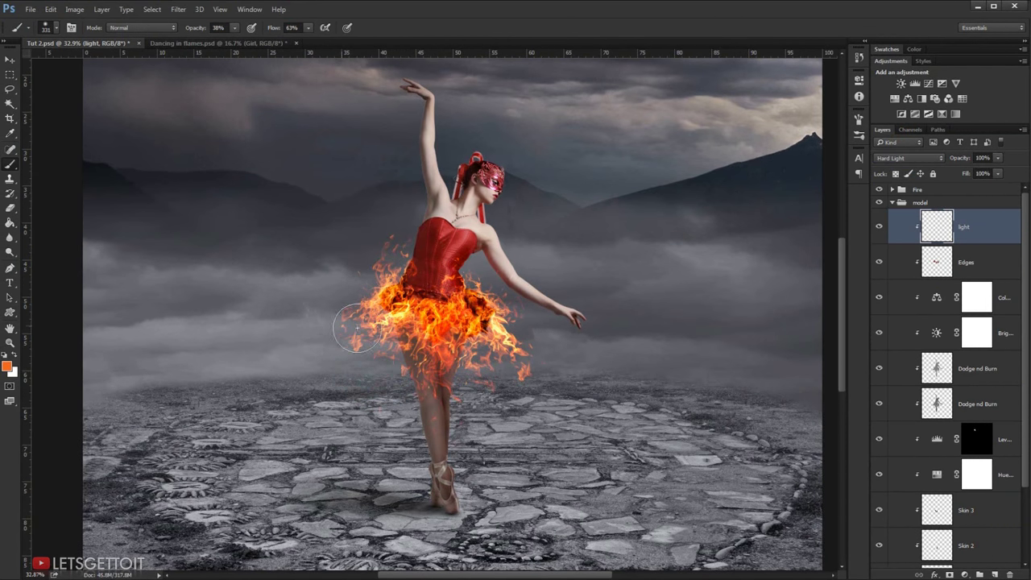
mouse_move(356, 328)
left_mouse_down()
mouse_move(391, 331)
mouse_move(379, 338)
left_mouse_up()
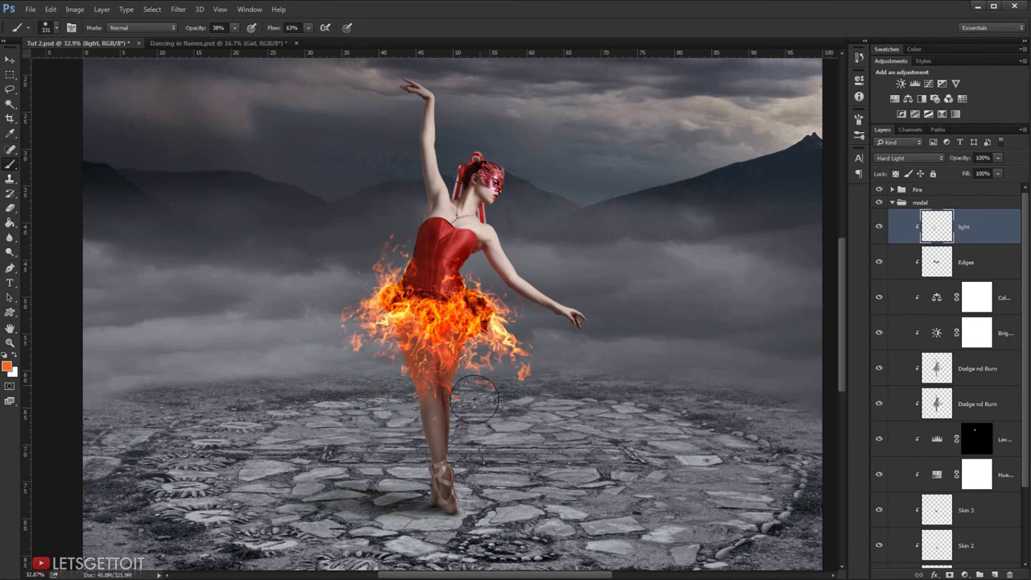
left_click_drag(388, 402, 474, 306)
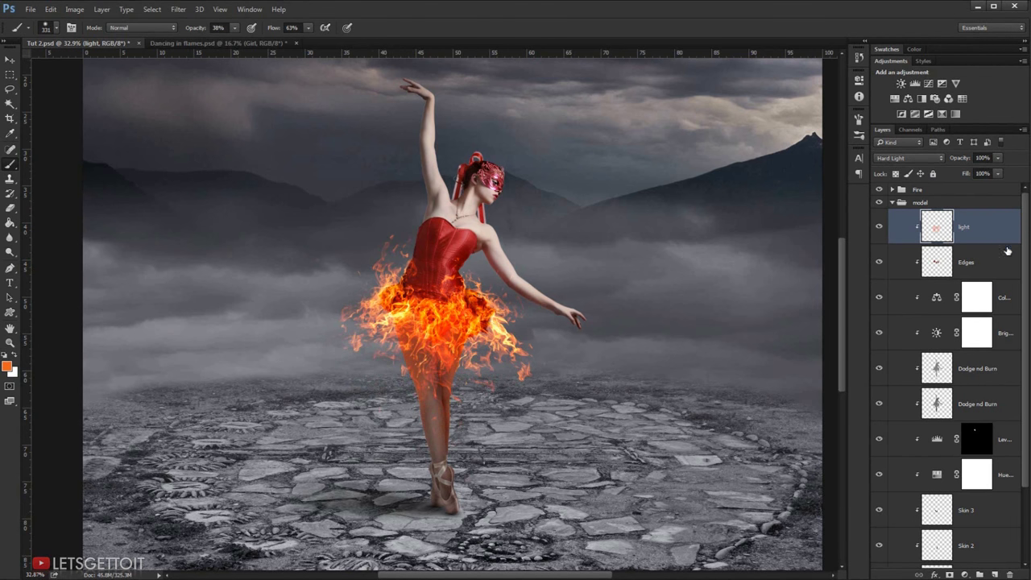
- Move the light layer below Edges and set a smaller brush at 28% opacity, 47% flow
key("ctrl+bracketleft")
key("2")
key("8")
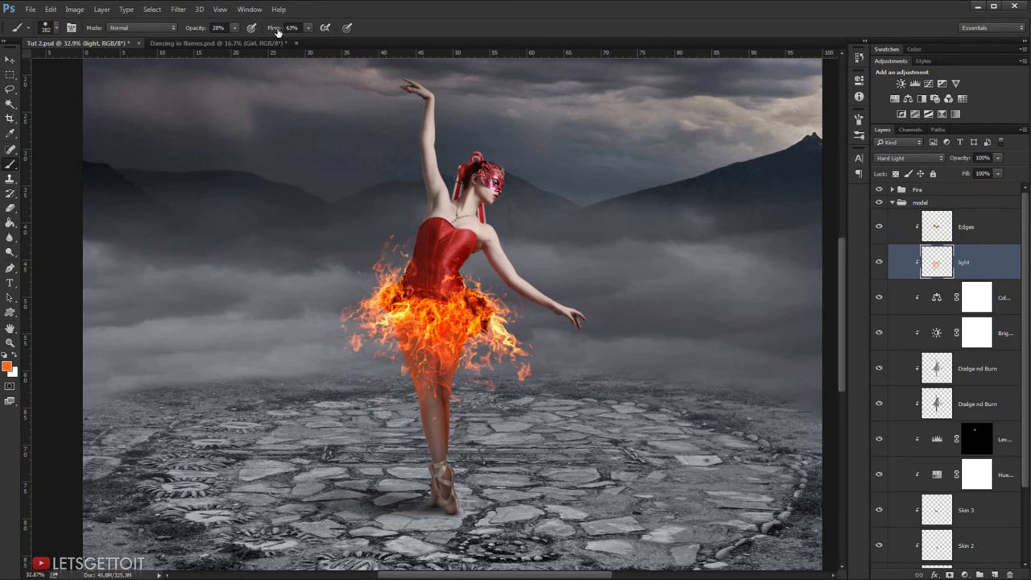
left_click_drag(277, 30, 265, 31)
left_click_drag(482, 292, 459, 291)
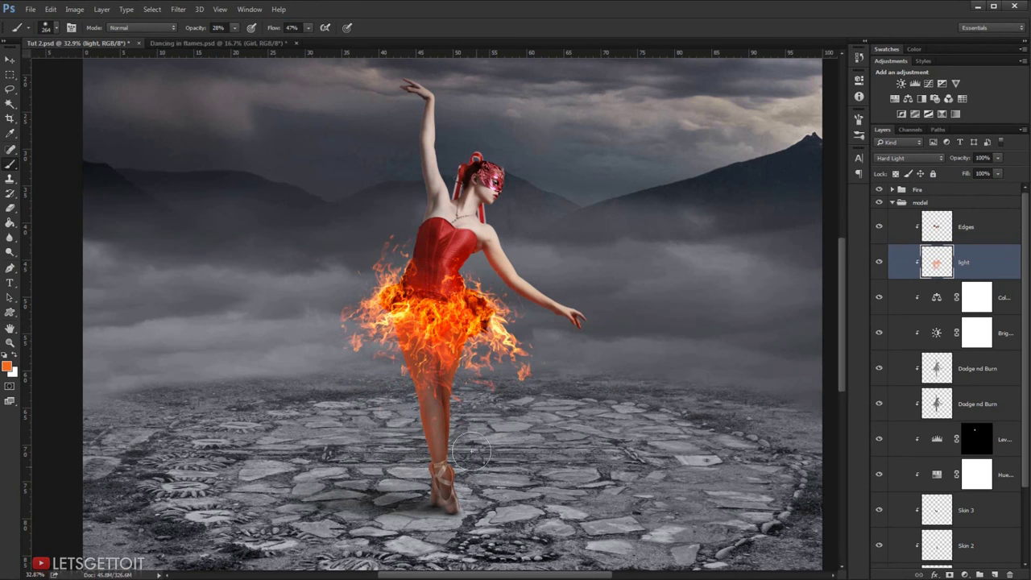
scroll(431, 292, "down", 1)
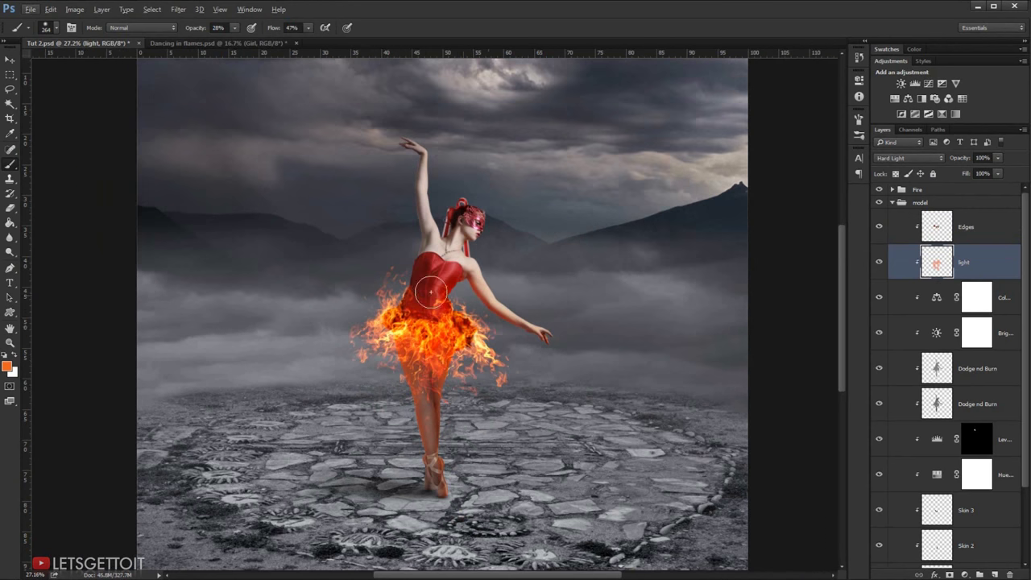
scroll(483, 274, "up", 2)
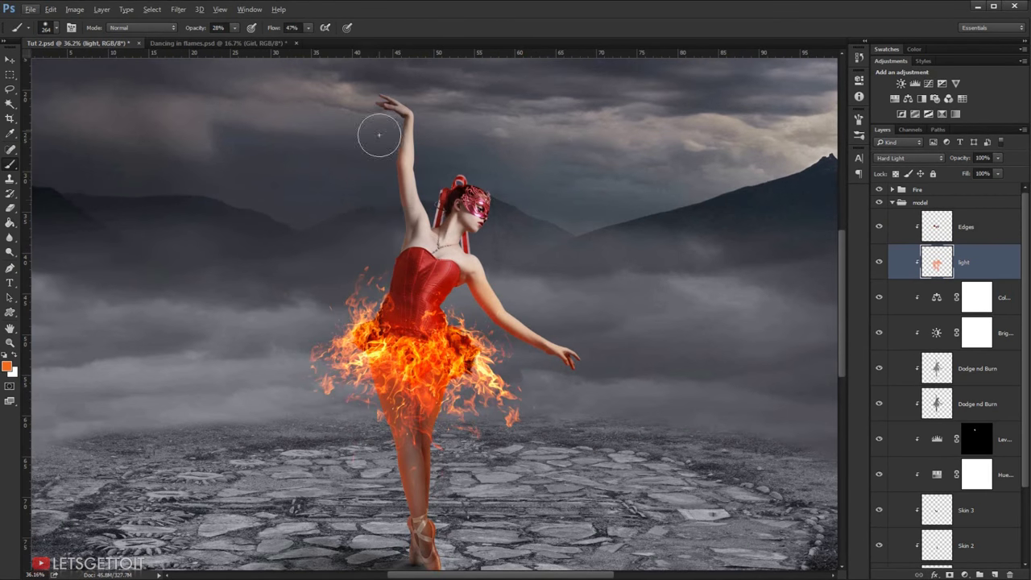
scroll(547, 354, "down", 2)
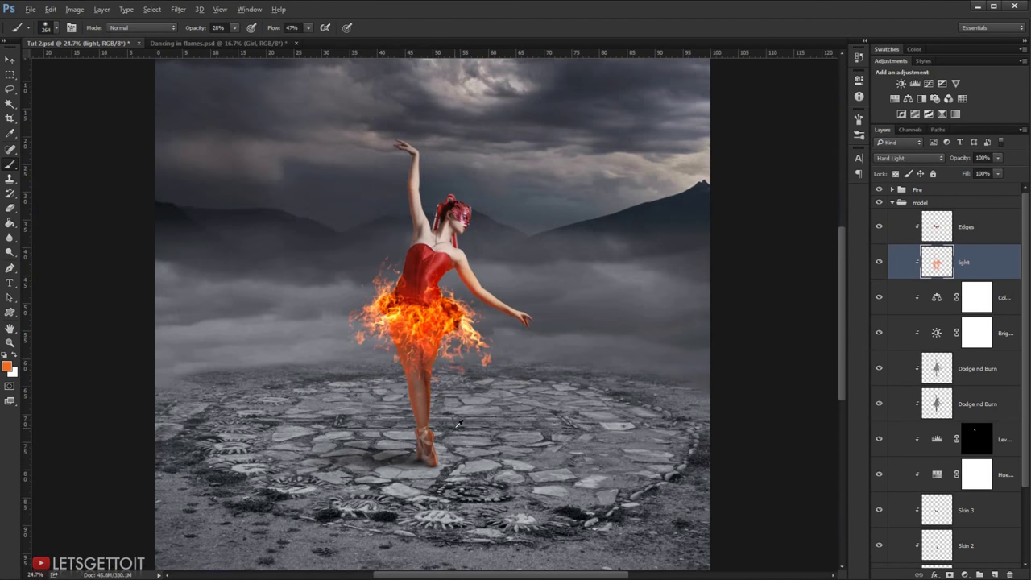
scroll(428, 382, "up", 1)
scroll(439, 228, "up", 1)
key("e")
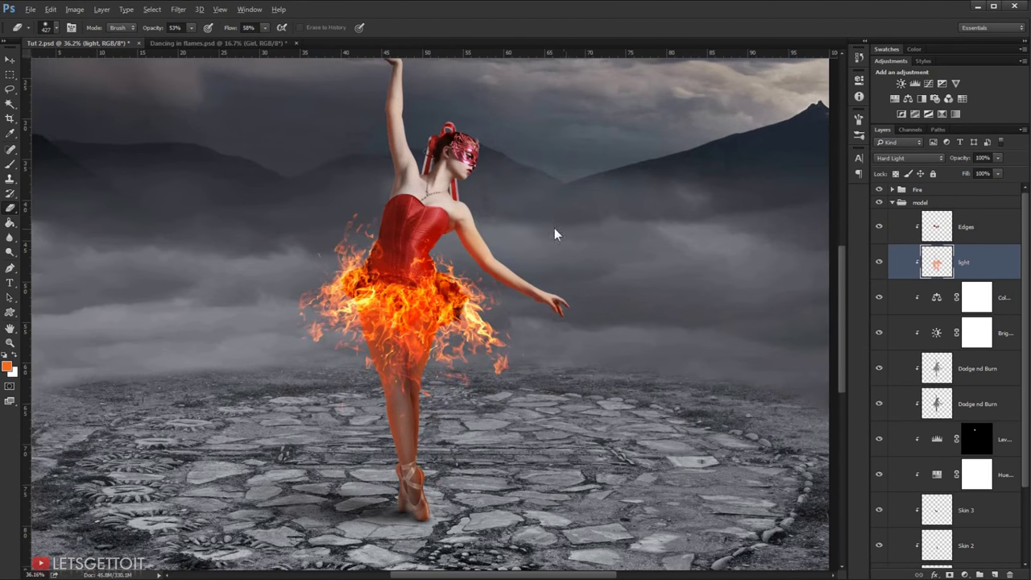
key("b")
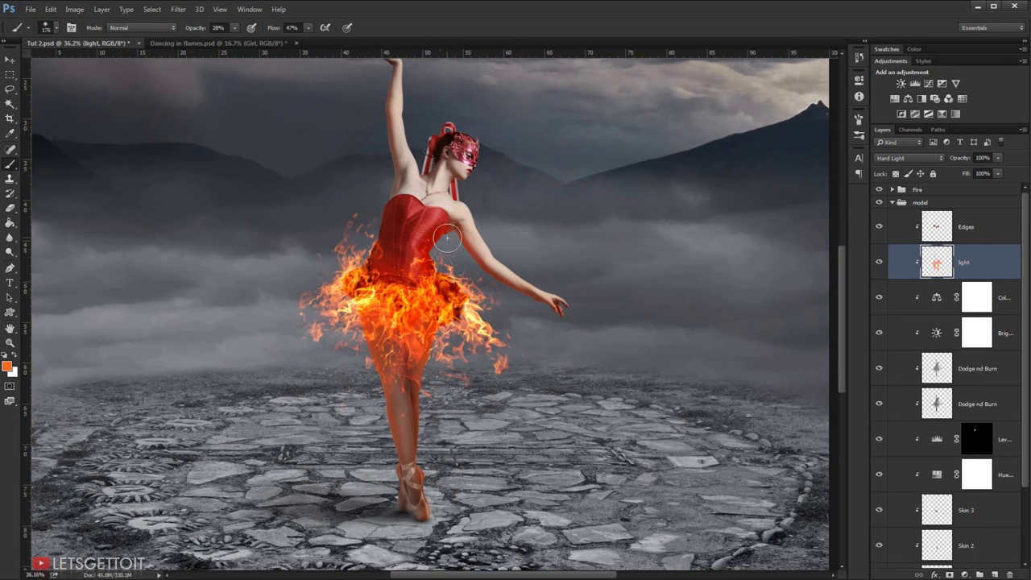
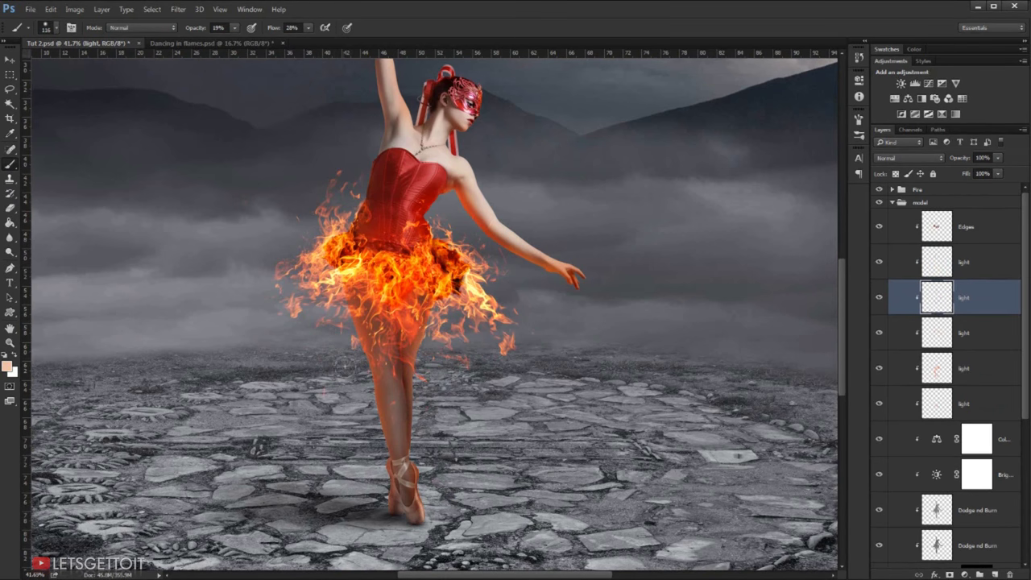
- Add a near-black (#030303) Solid Color fill layer over the model group, blended in Soft Light
scroll(372, 414, "down", 2)
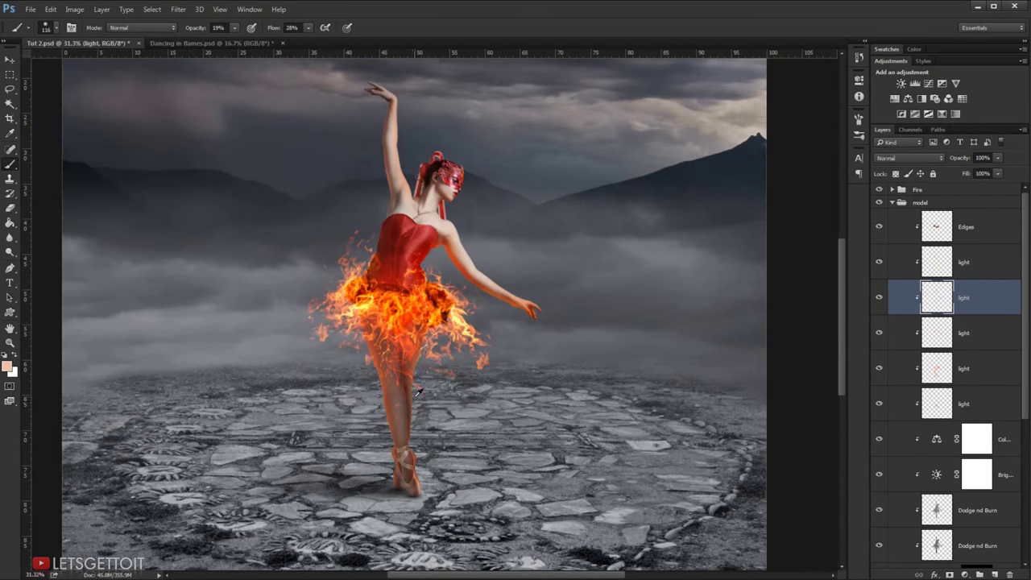
scroll(418, 392, "down", 2)
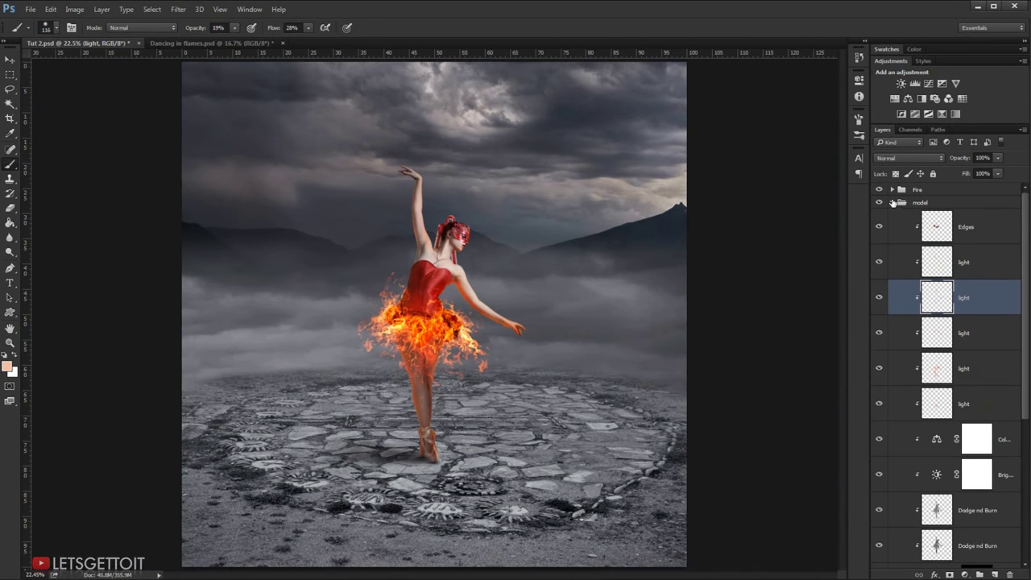
left_click(892, 203)
left_click(879, 202)
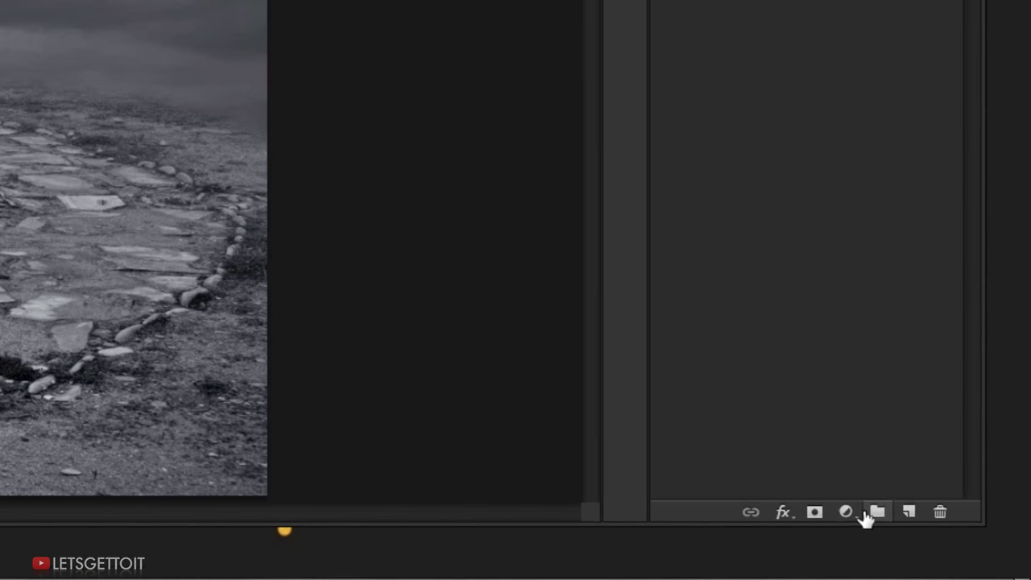
left_click(966, 574)
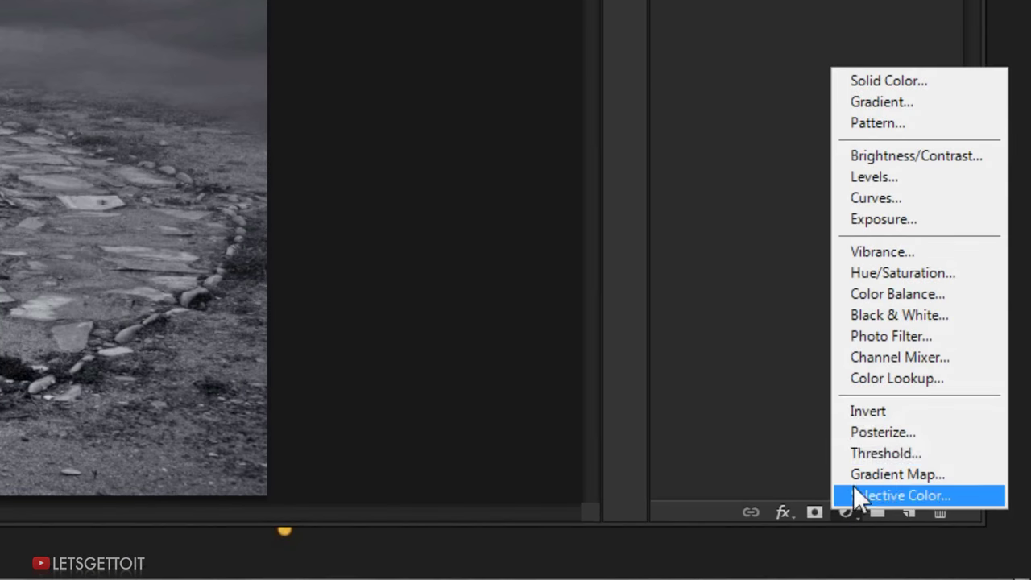
left_click(886, 84)
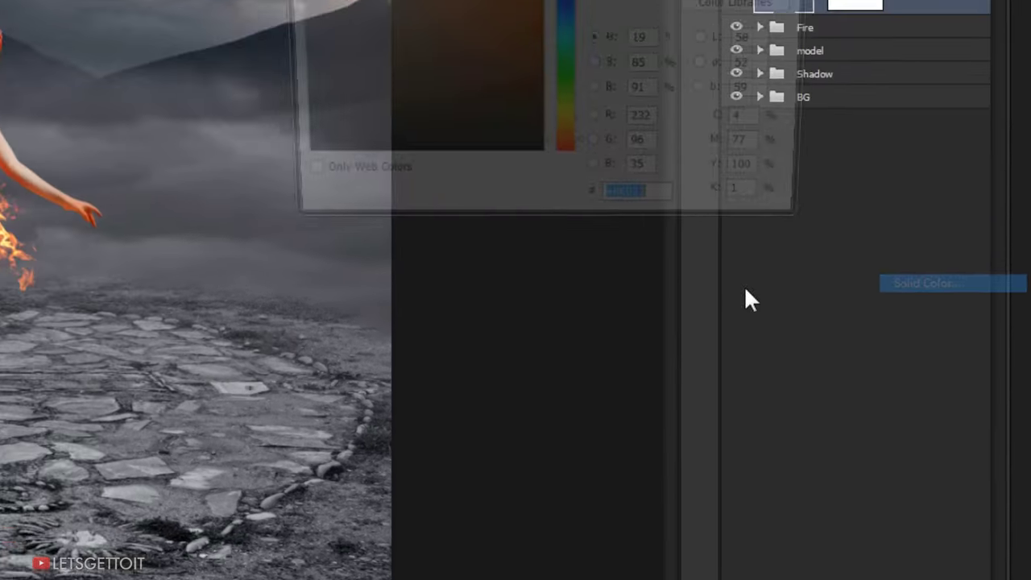
left_click_drag(520, 342, 431, 379)
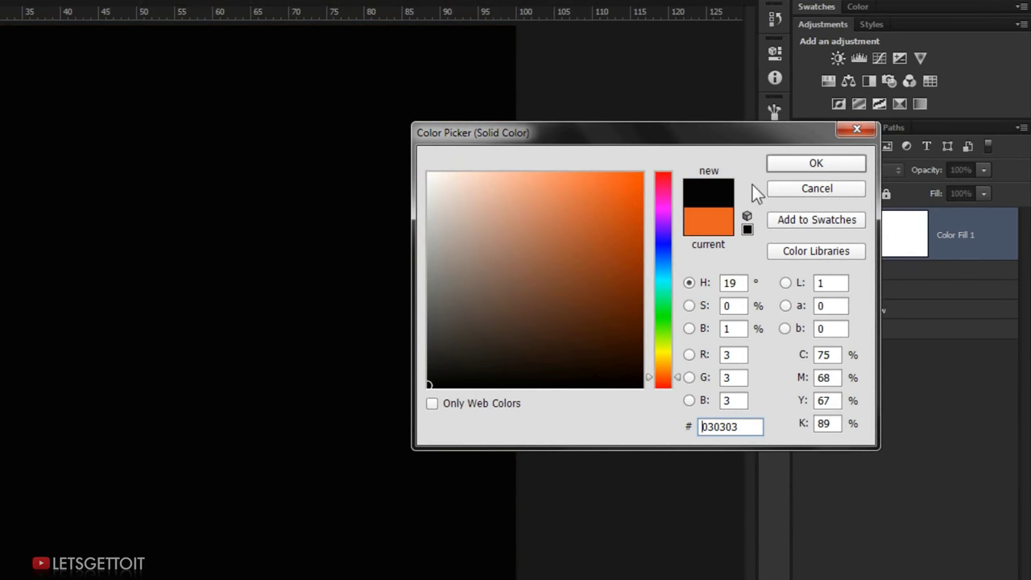
left_click(814, 164)
left_click(910, 158)
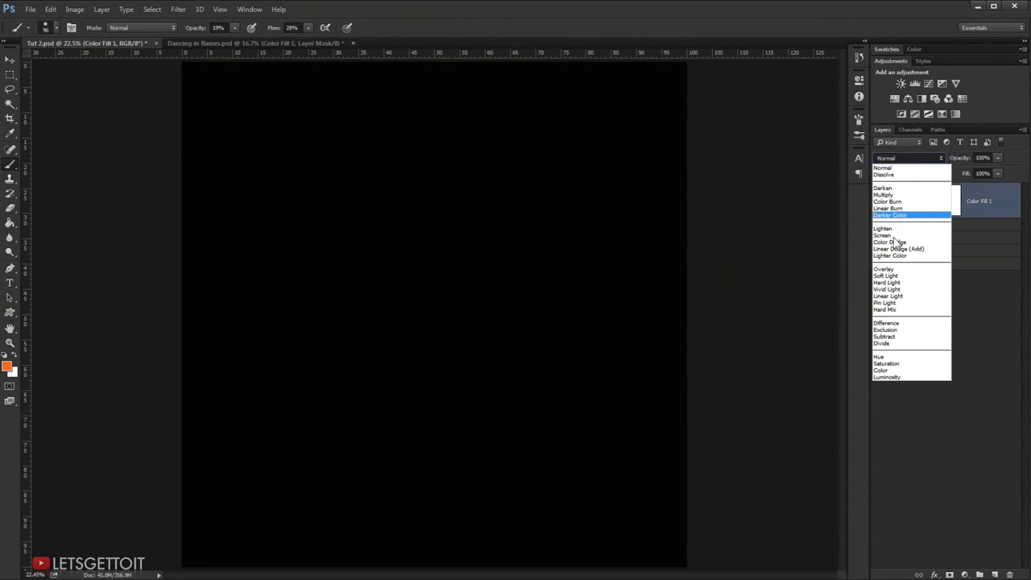
left_click(886, 275)
- Paint the fill mask's centre with a large, 100%-flow black brush to keep the dancer bright
left_click(948, 203)
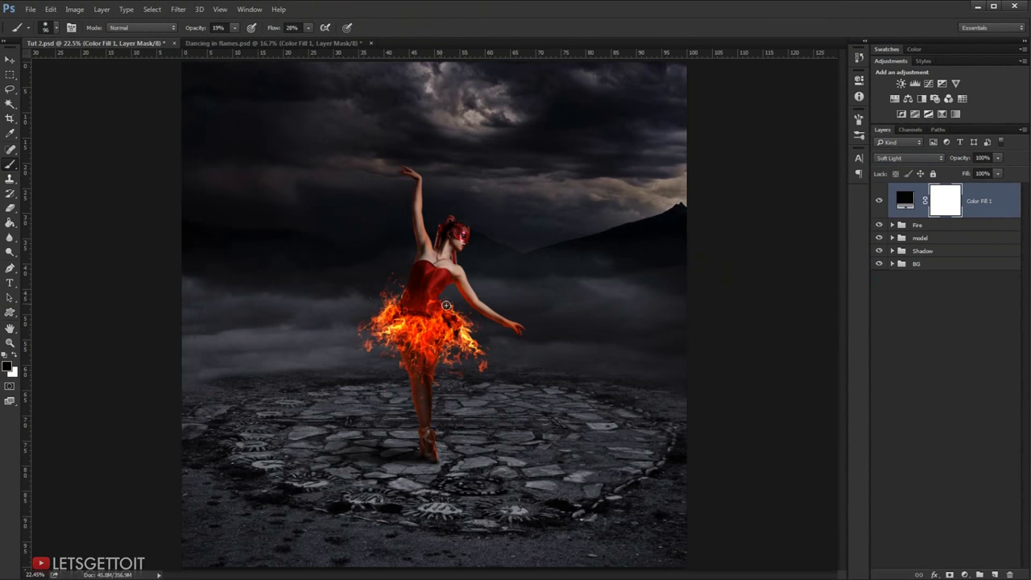
scroll(447, 303, "down", 1)
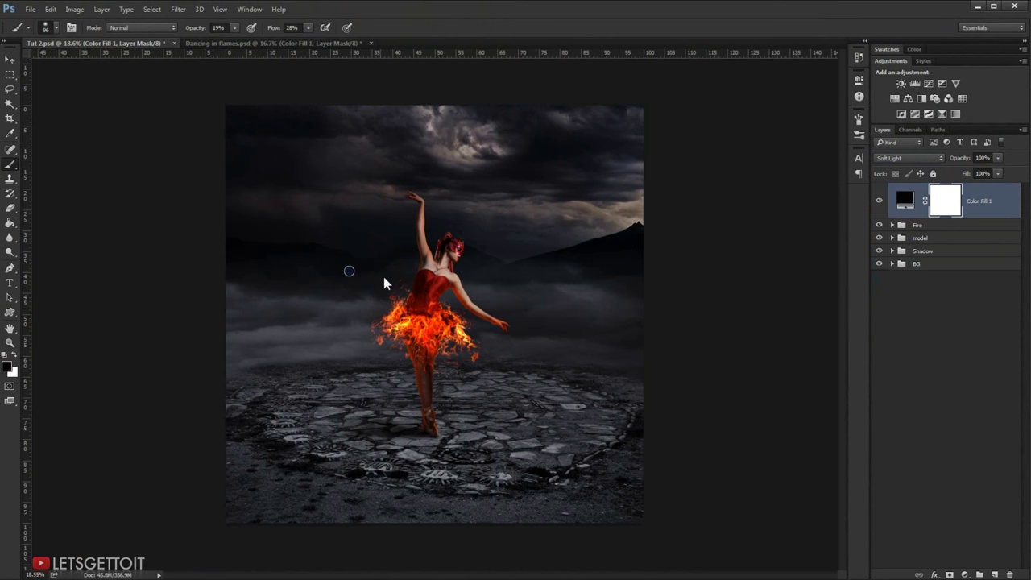
left_click_drag(349, 271, 396, 276)
left_click(291, 27)
type("100")
left_click_drag(520, 310, 443, 306)
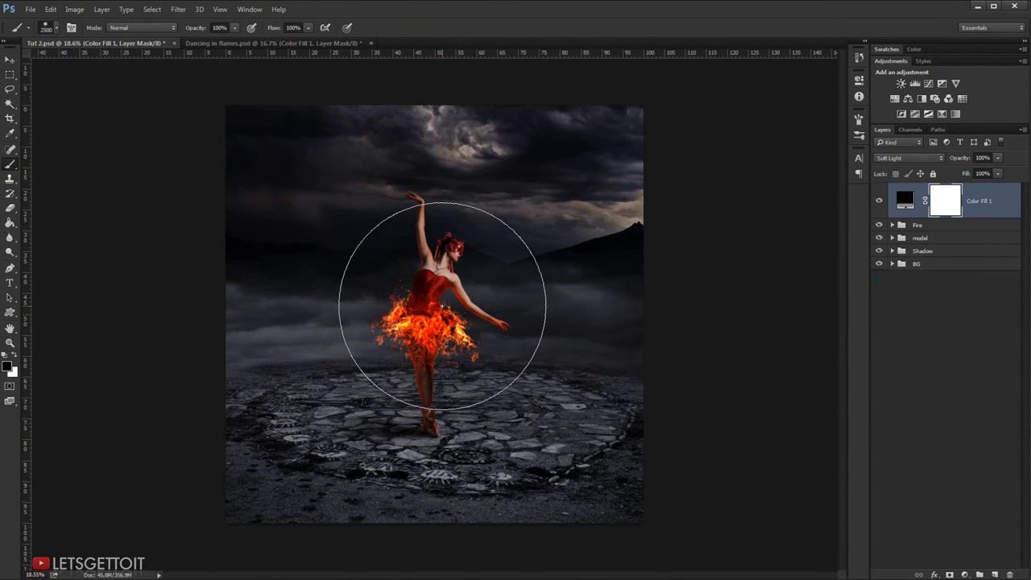
key("bracketright")
key("bracketright")
key("bracketright")
left_click(427, 314)
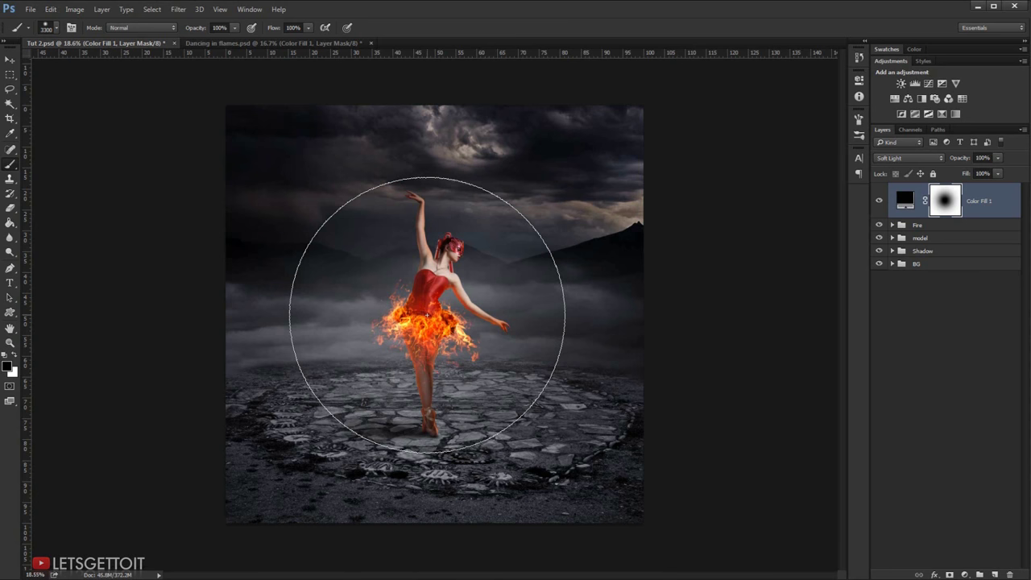
left_click(427, 314)
key("bracketleft")
key("bracketleft")
key("bracketleft")
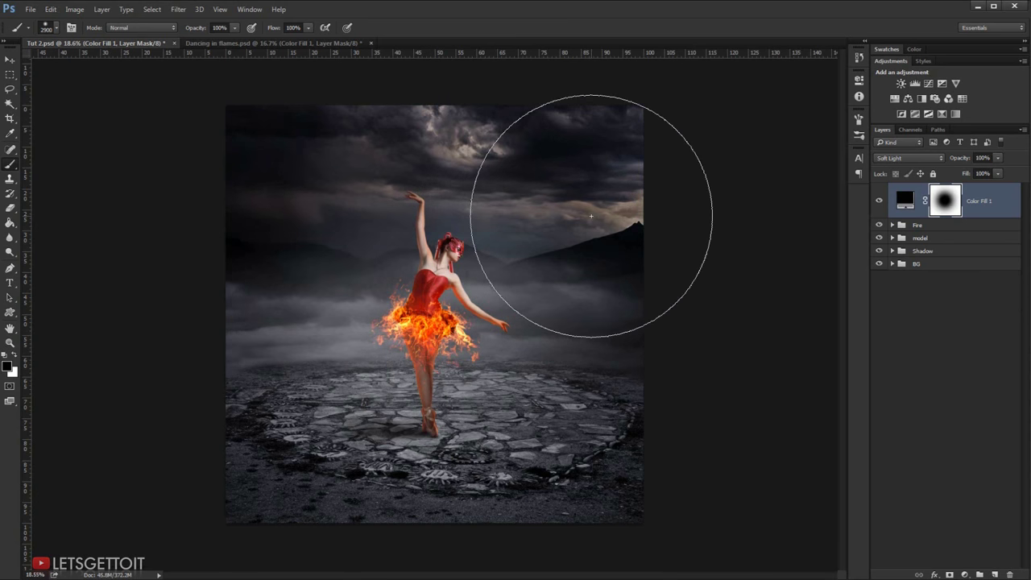
scroll(590, 215, "up", 2)
left_click(1000, 202)
key("v")
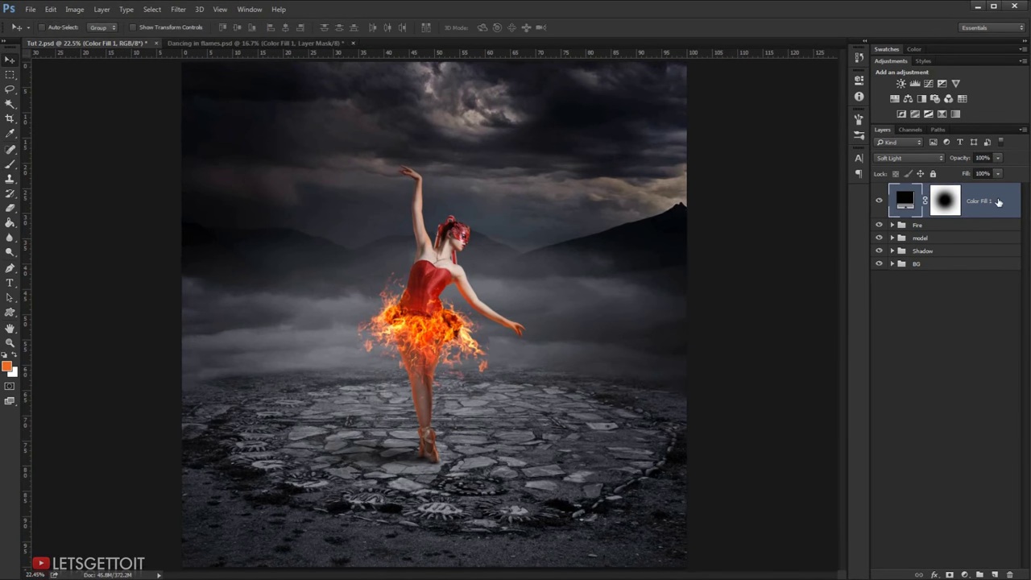
- In the BG group, add a Color Dodge layer named 'Light' above Layer 2
left_click(943, 266)
left_click(892, 263)
left_click(969, 287)
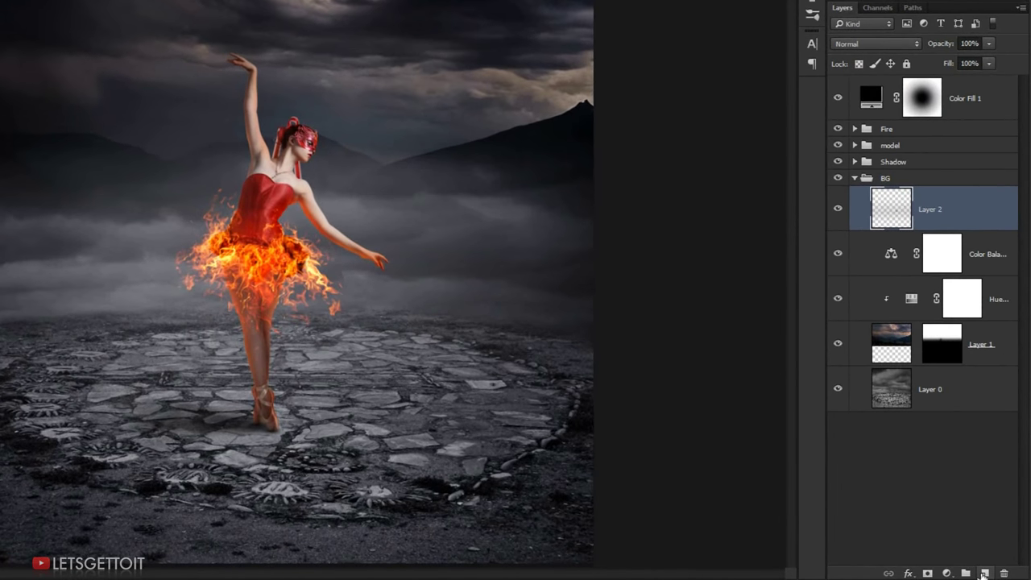
key("ctrl+shift+alt+n")
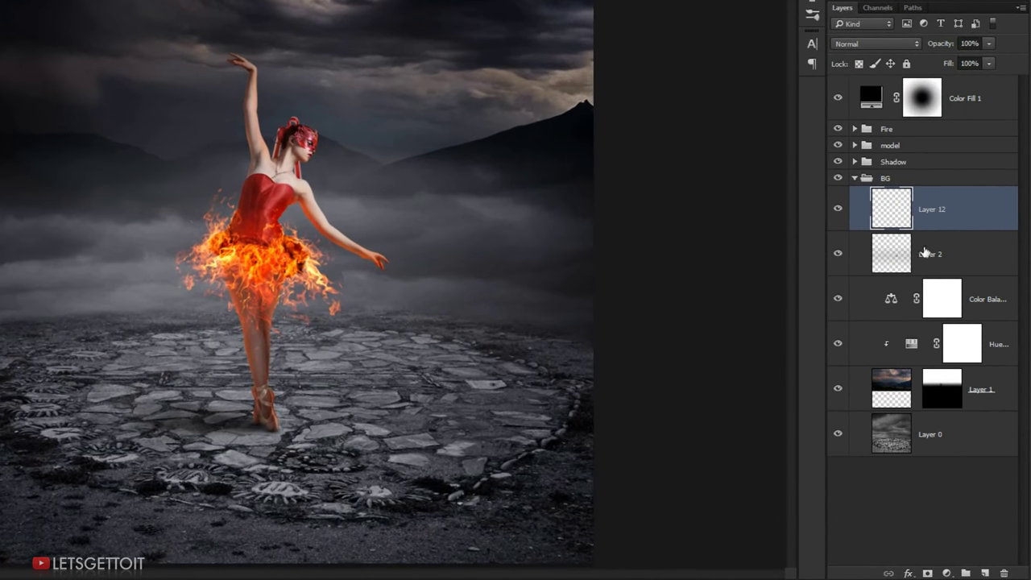
double_click(934, 209)
type("L")
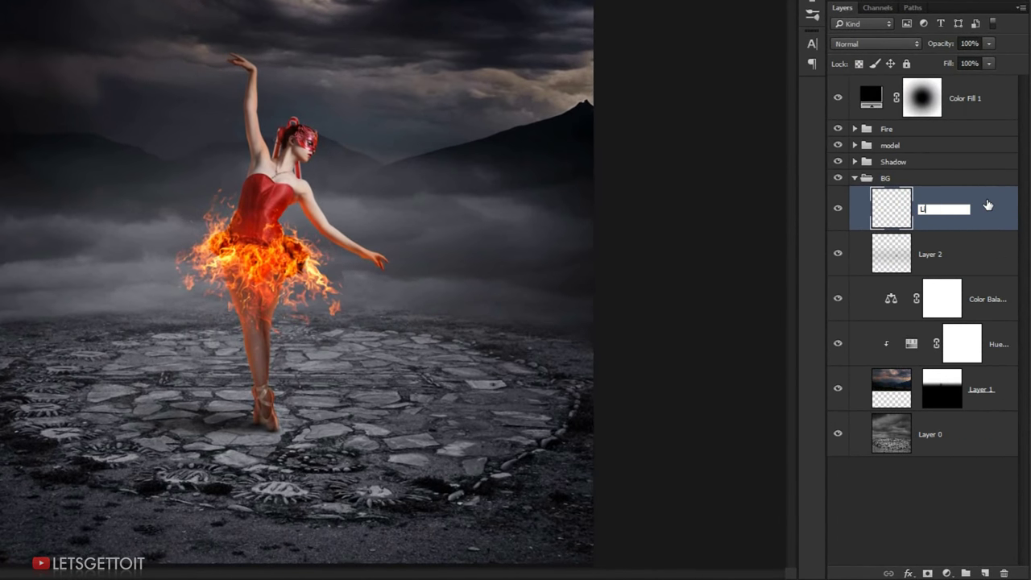
type("ight")
key("Return")
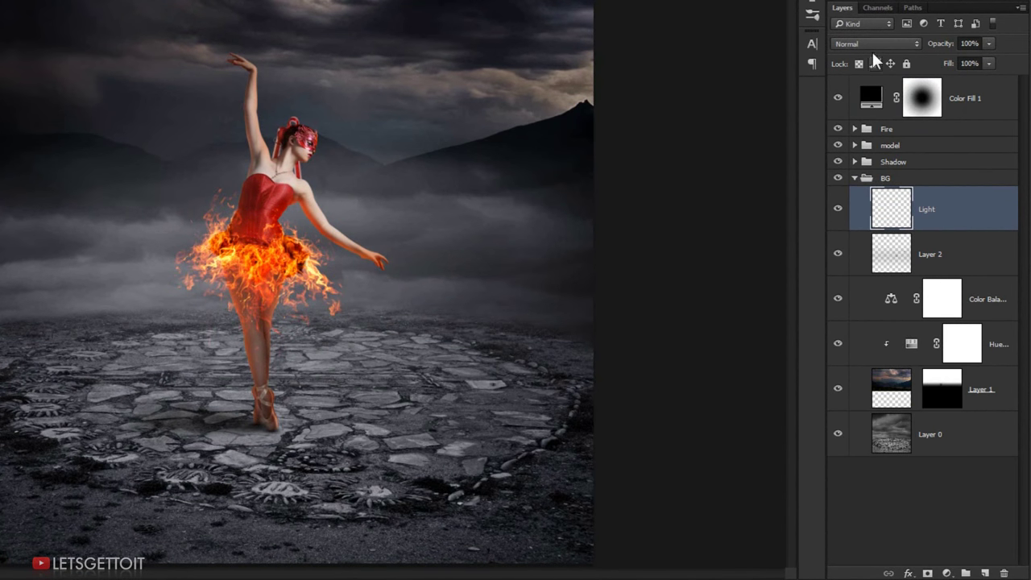
left_click(872, 45)
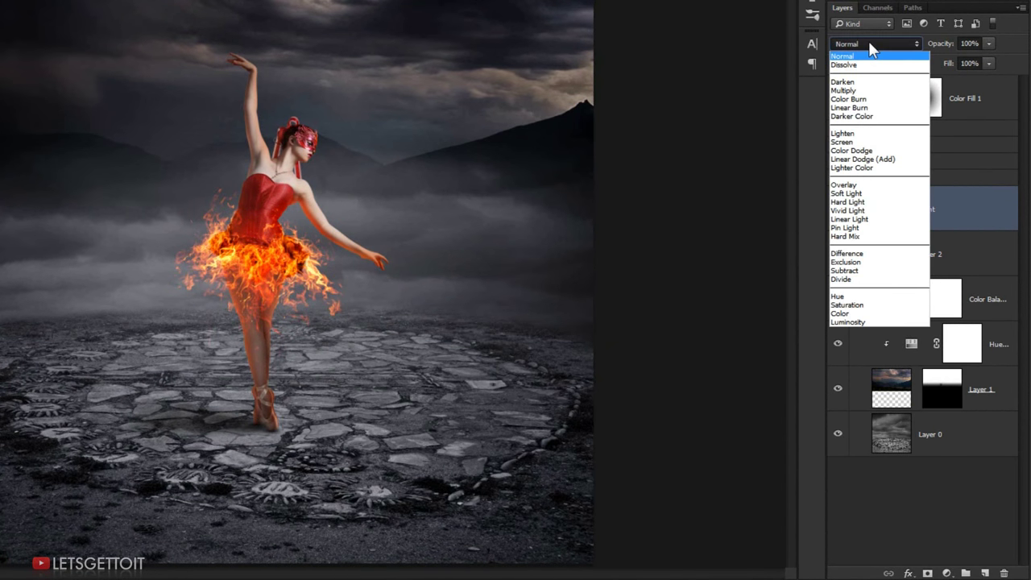
left_click(878, 150)
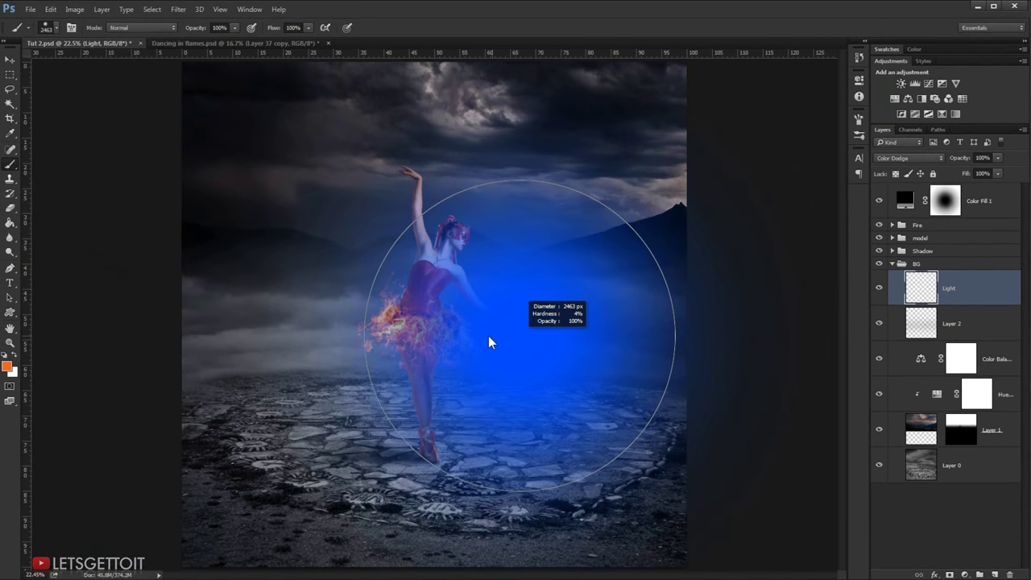
- Paint a soft orange glow on the stones around the dancer's feet
left_click_drag(488, 335, 460, 337)
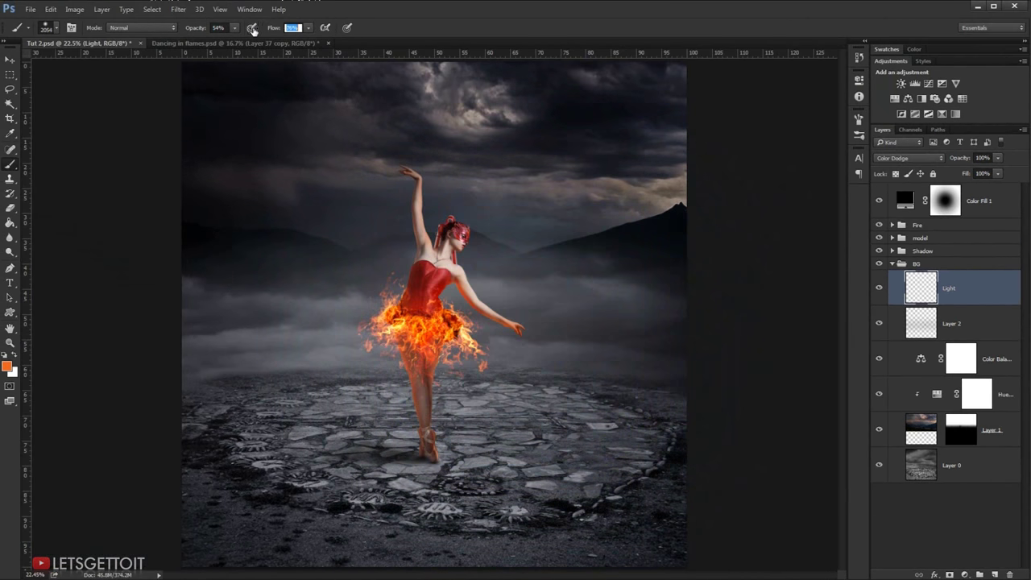
left_click_drag(414, 472, 367, 485)
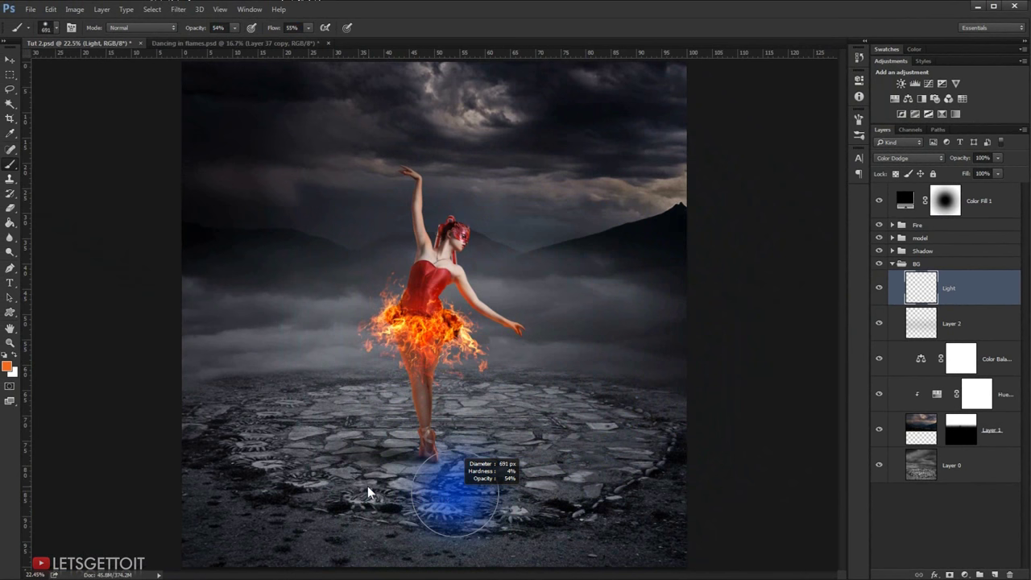
mouse_move(427, 455)
left_mouse_down()
mouse_move(474, 460)
mouse_move(387, 459)
mouse_move(327, 476)
left_mouse_up()
left_click_drag(447, 437, 483, 427)
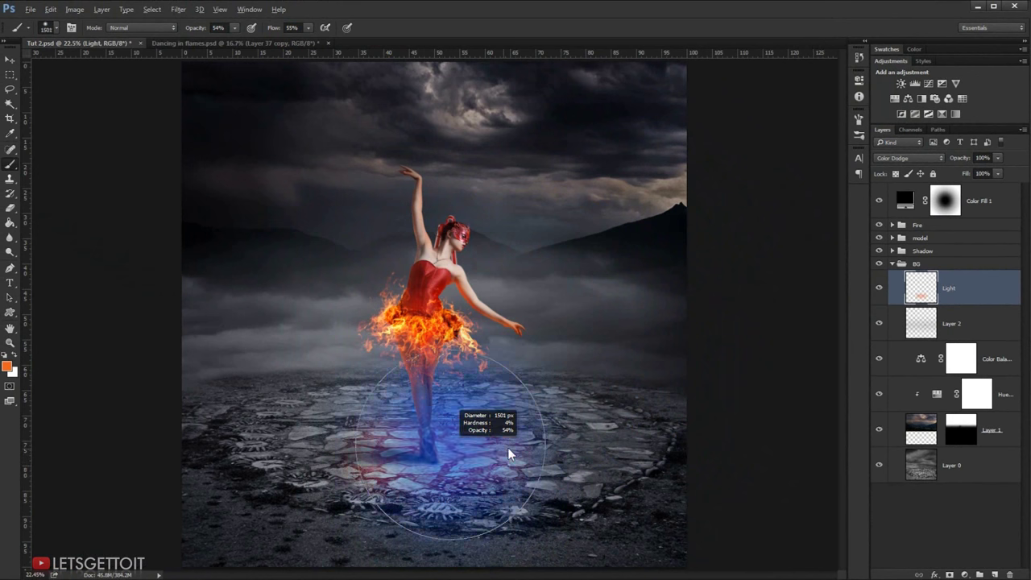
- Add a second Color Dodge 'Light' layer and paint extra glow at the dancer's feet
left_click(998, 574)
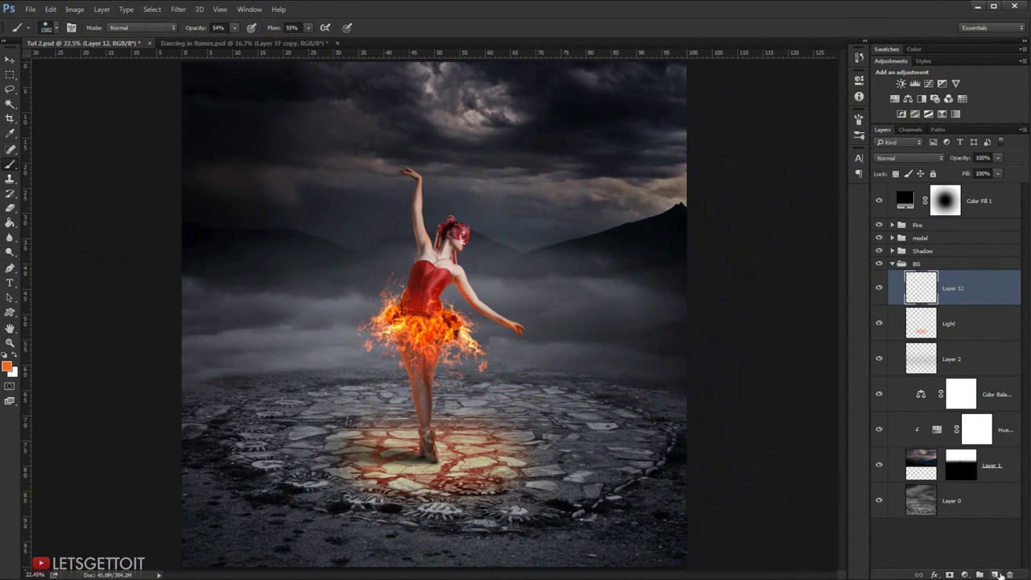
double_click(953, 288)
type("Light")
key("Return")
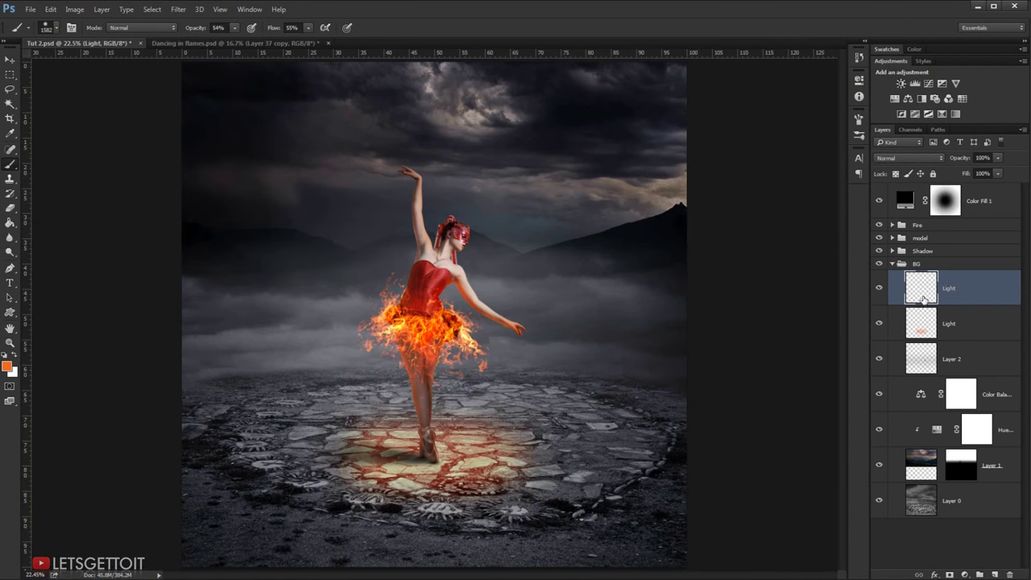
left_click(909, 158)
left_click(911, 259)
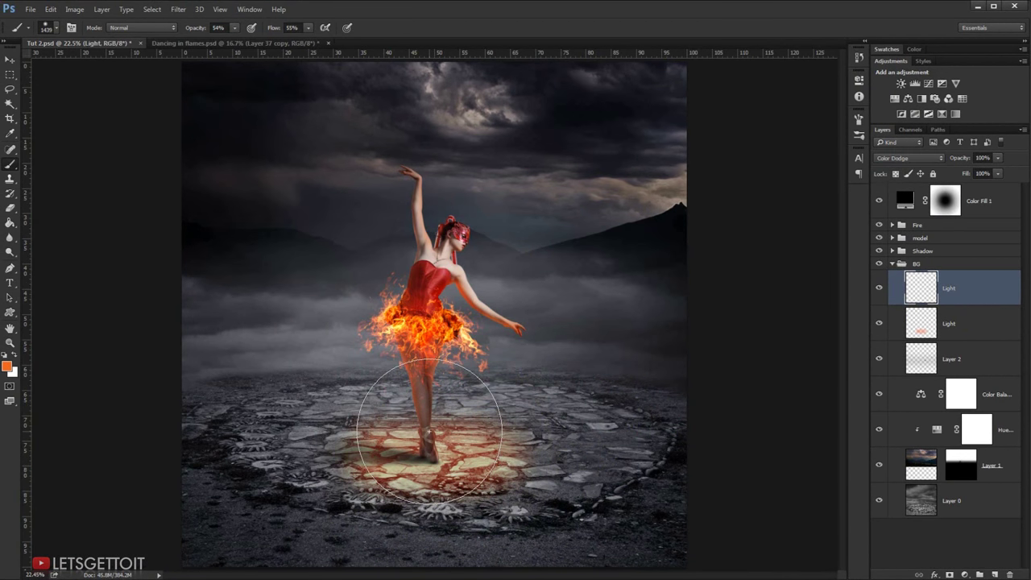
key("bracketleft")
left_click(427, 436)
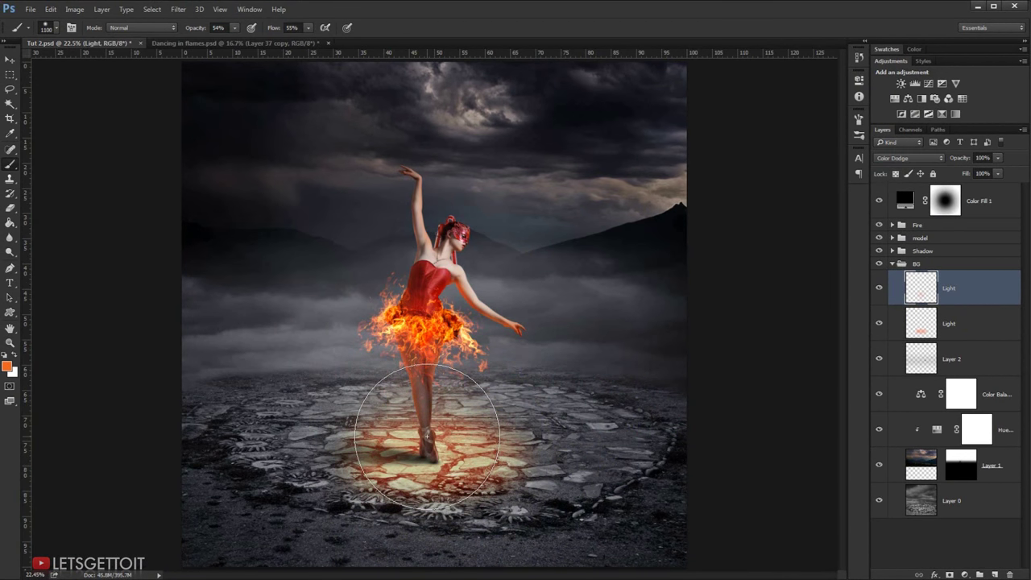
left_click(427, 436)
- Squash the new glow flat, lower it onto the stone circle and widen it
key("ctrl+t")
left_click_drag(426, 571, 426, 467)
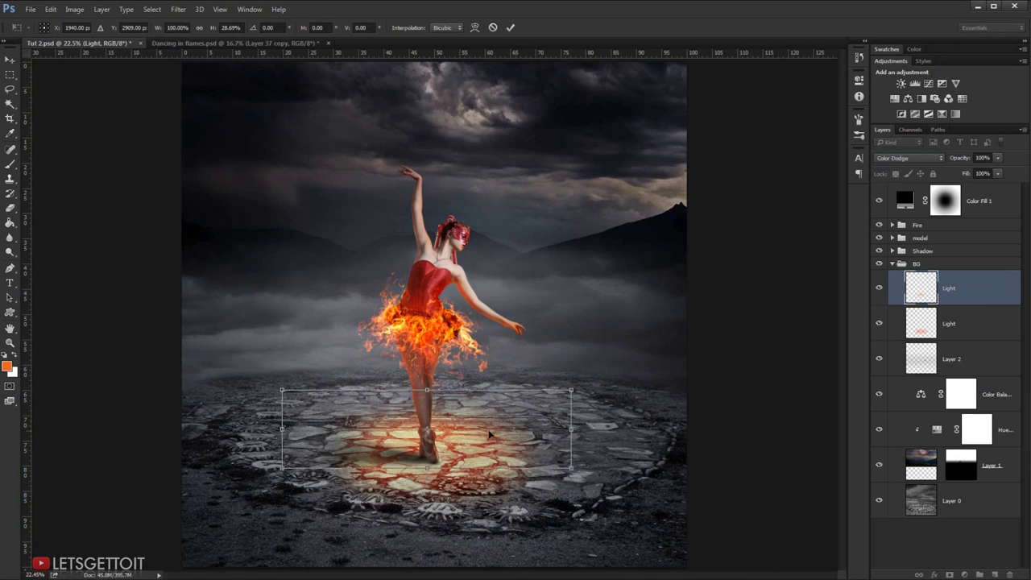
left_click_drag(489, 435, 489, 455)
left_click_drag(572, 451, 616, 452)
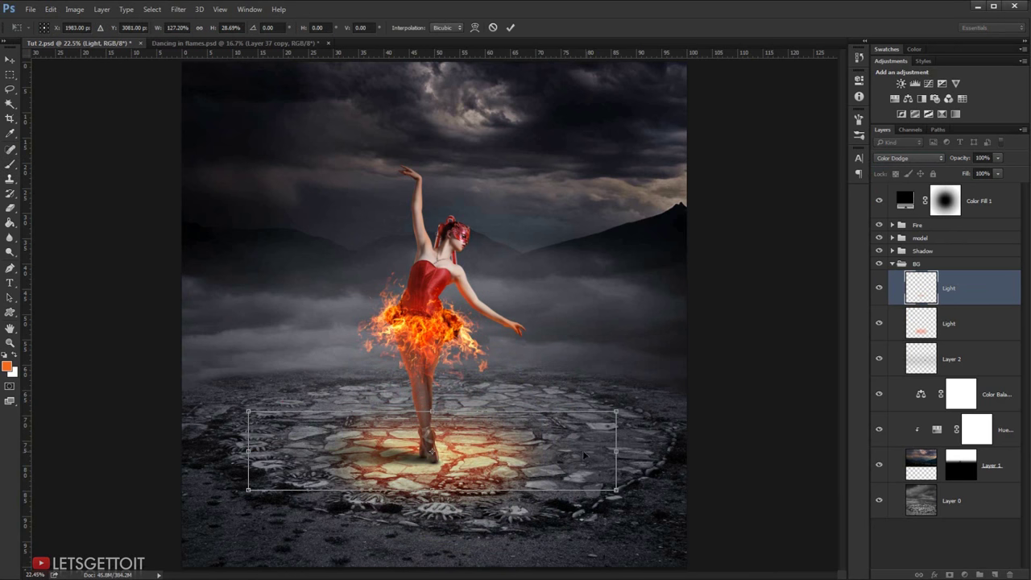
key("Return")
- Reselect the lower Light layer, adjust its opacity and reduce brush opacity, flow and size
left_click(951, 323)
left_click(981, 158)
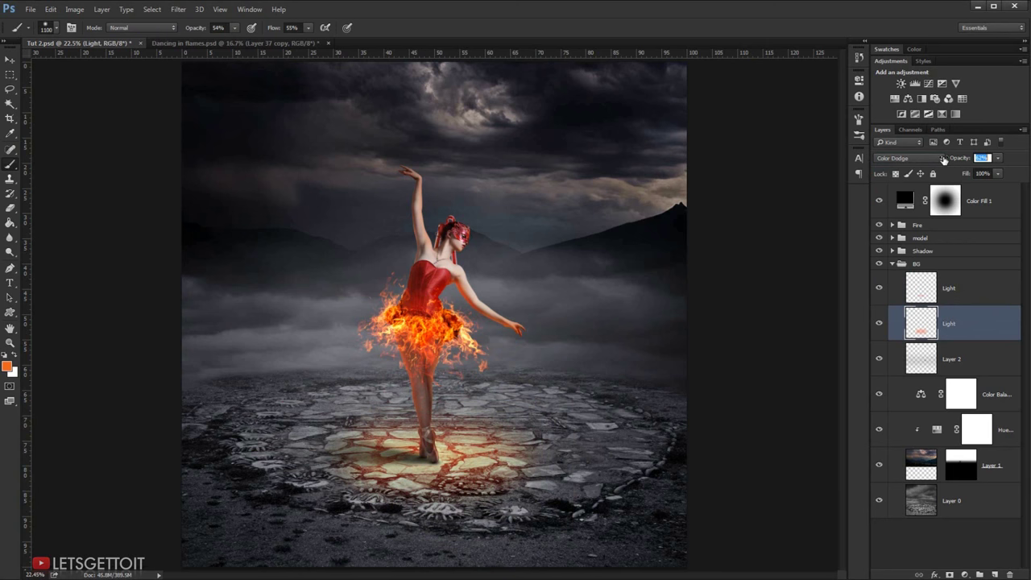
left_click(959, 288)
key("x")
key("2")
key("1")
key("shift+1")
key("shift+5")
left_click(968, 324)
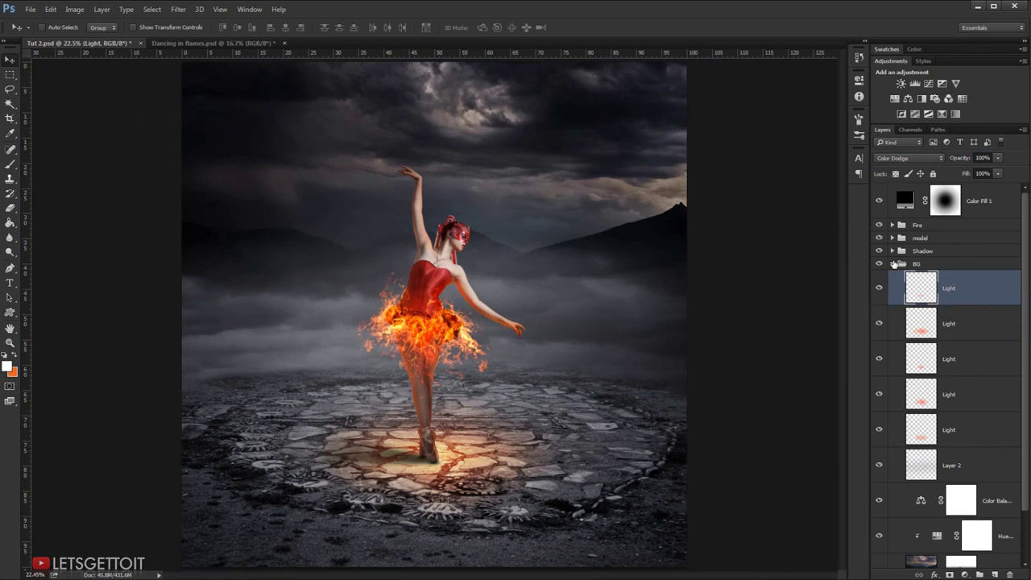
- Nudge the topmost Light glow slightly right and collapse the BG group
left_click(893, 265)
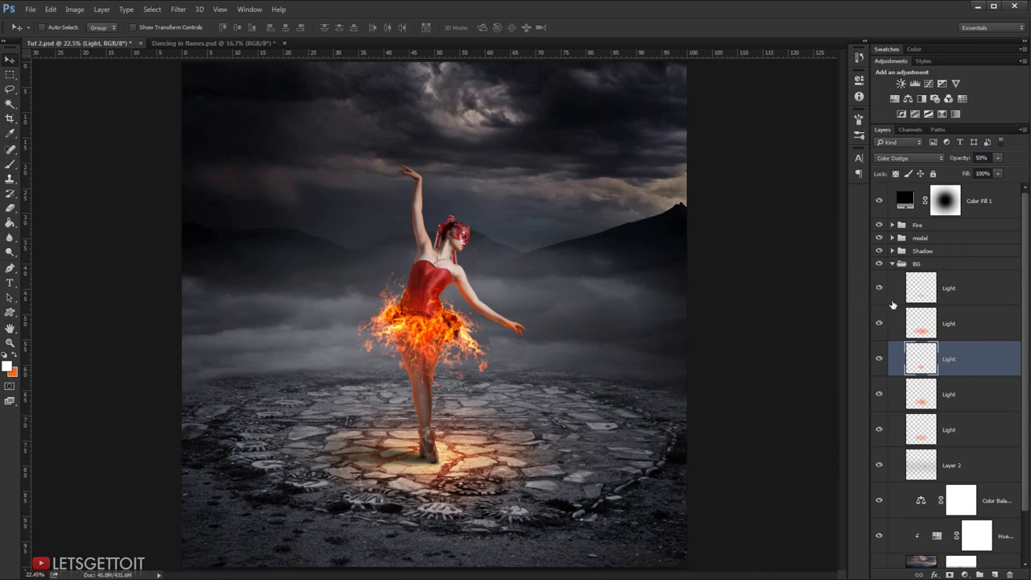
left_click(922, 298)
key("ctrl+t")
left_click_drag(474, 456, 489, 458)
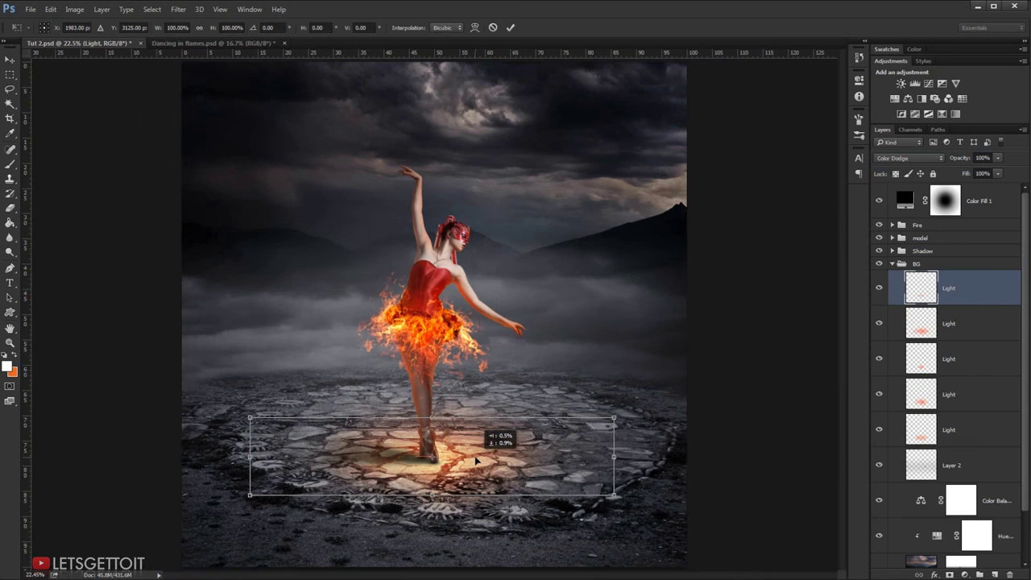
key("Return")
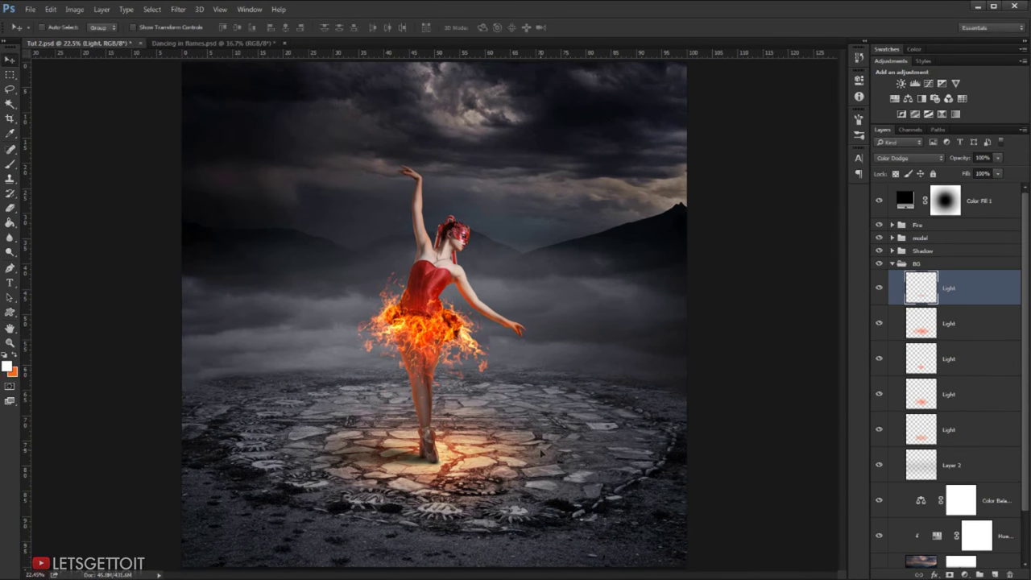
left_click(880, 286)
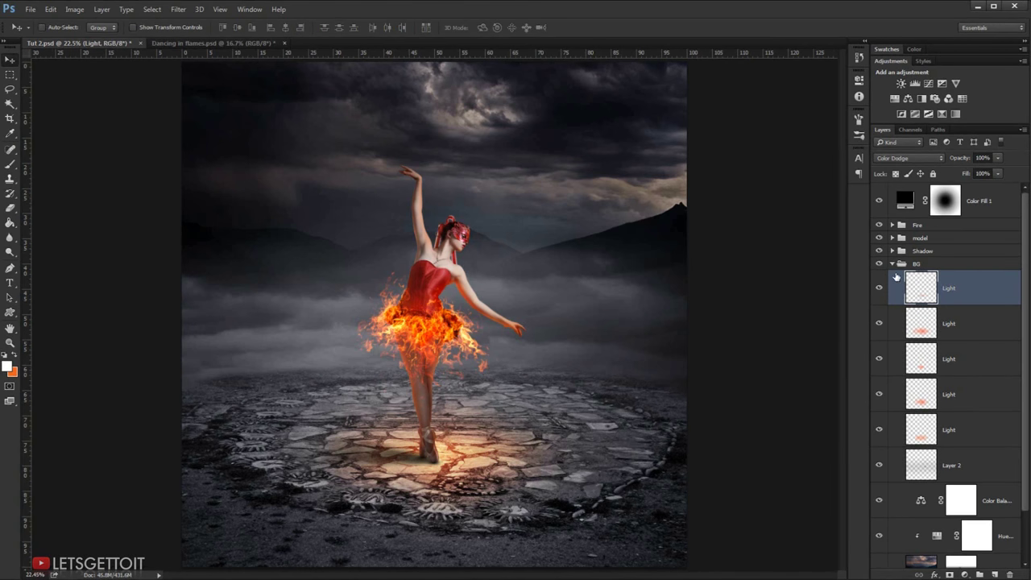
left_click(894, 264)
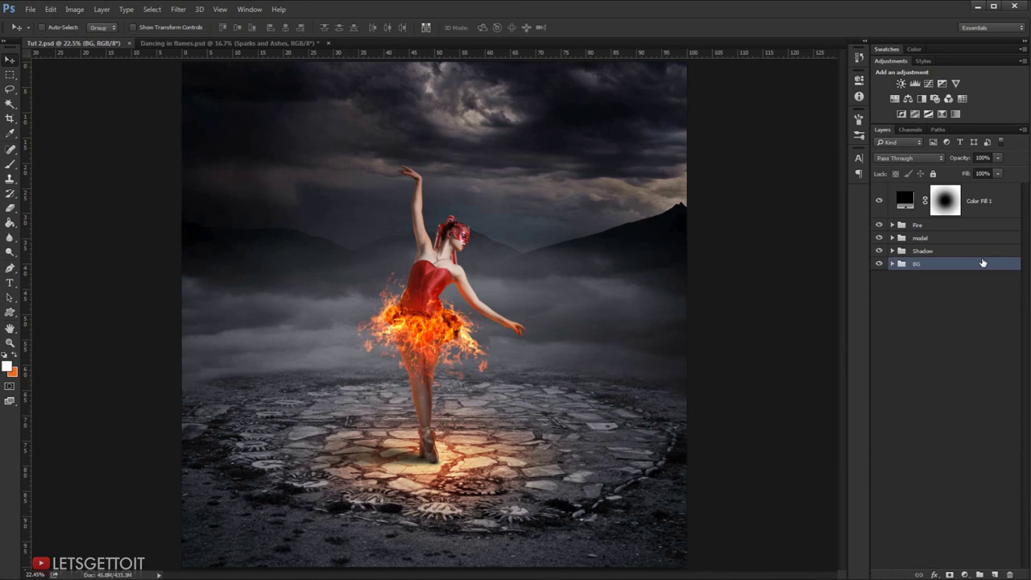
- From the Fire folder, drag glitter_10_by_acheronnights-d6rw73j.jpg into Photoshop as a new document
left_click(945, 229)
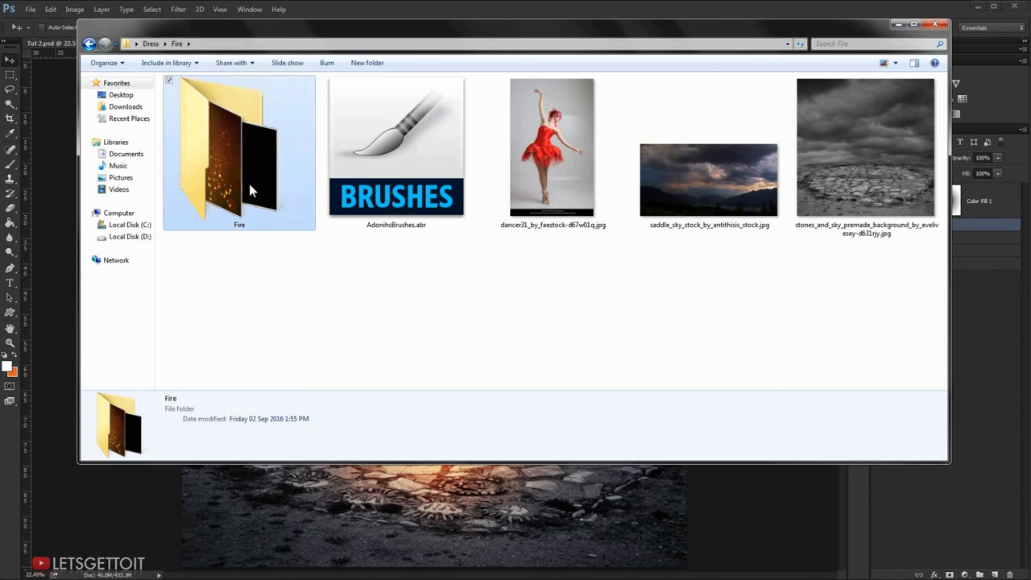
double_click(249, 184)
left_click_drag(612, 108, 6, 427)
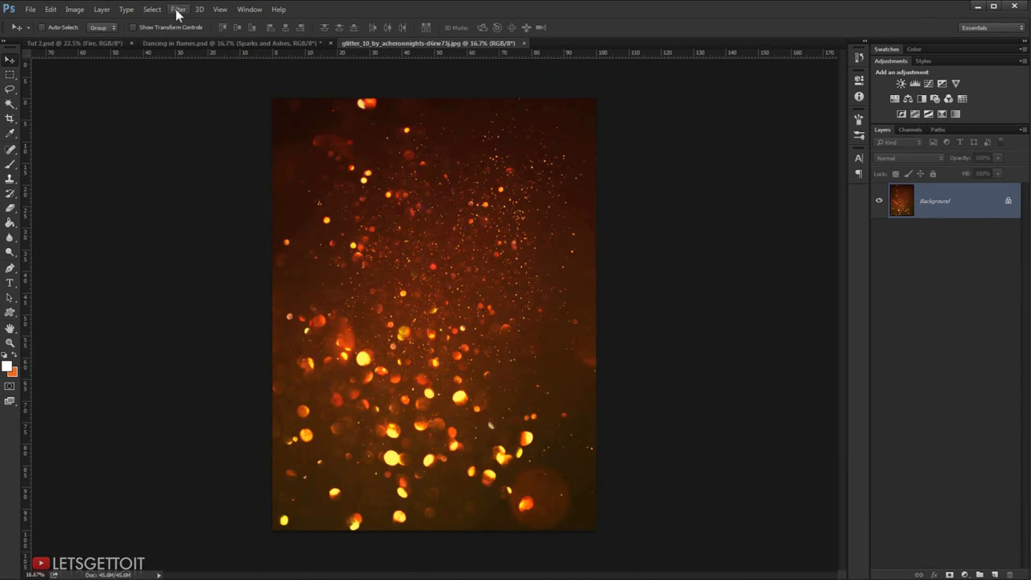
- Copy the entire sparks image and paste it into Tut 2.psd as a new layer
left_click(153, 9)
left_click(50, 9)
left_click(80, 84)
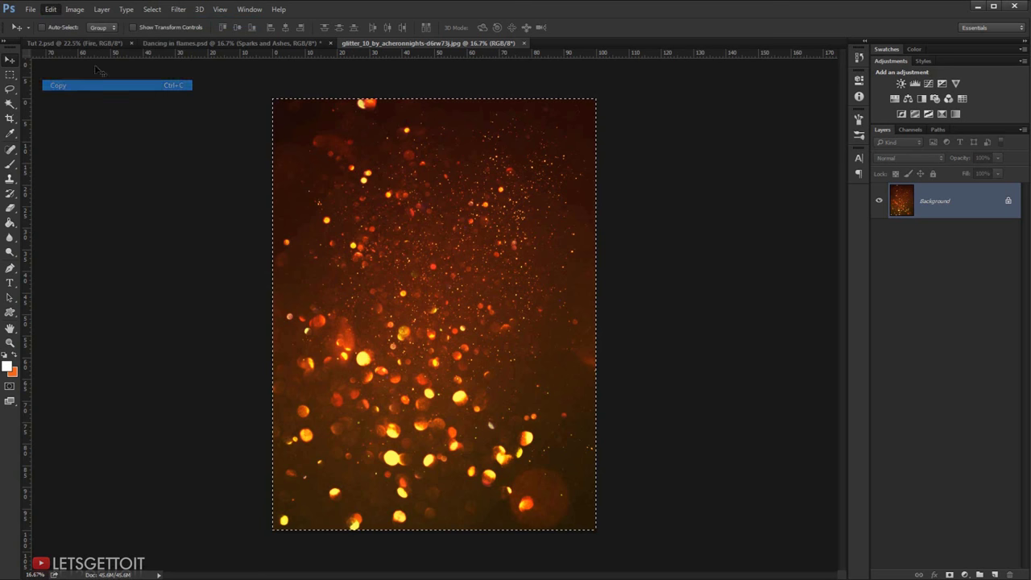
left_click(96, 44)
left_click(51, 9)
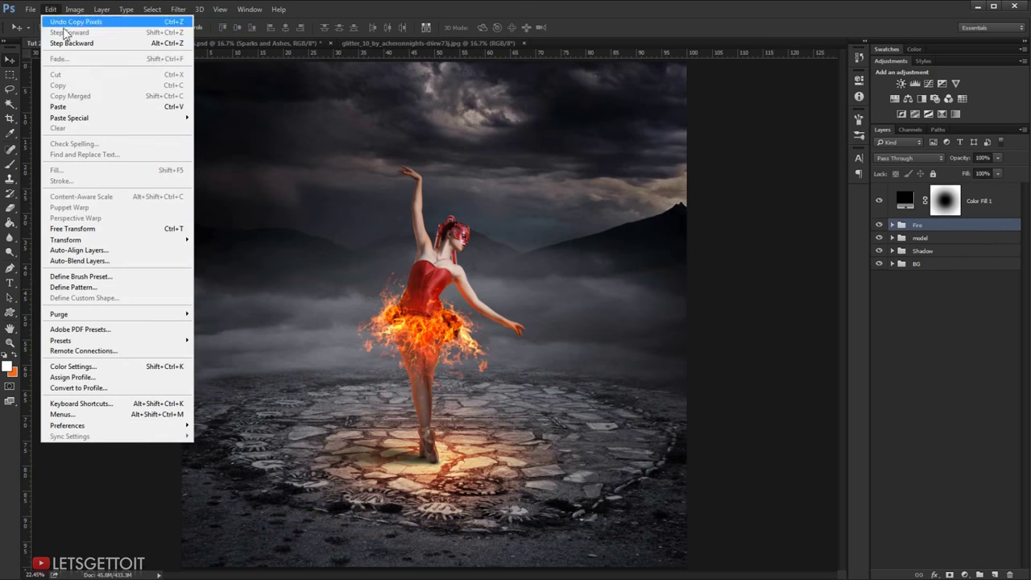
left_click(81, 106)
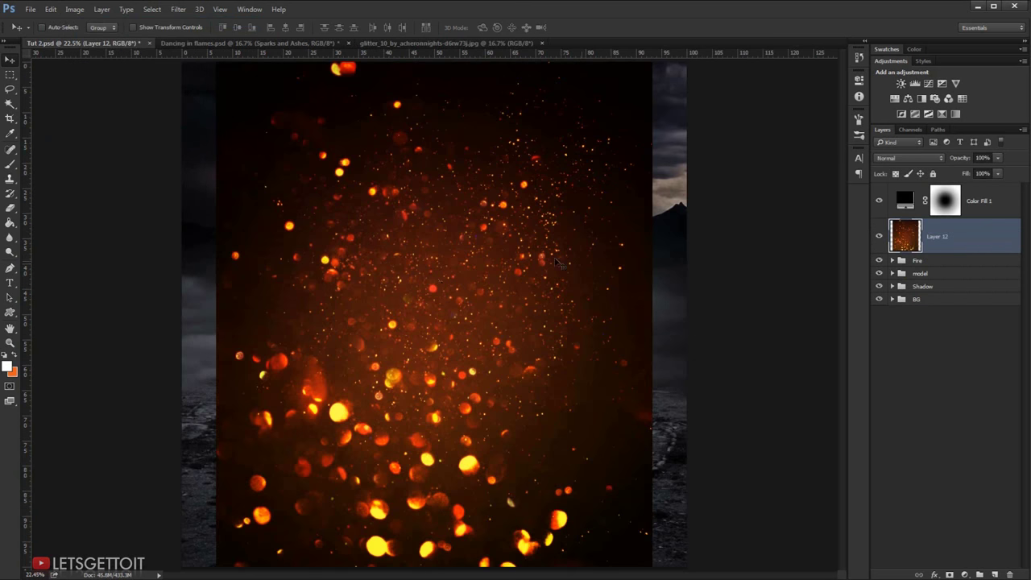
scroll(442, 274, "down", 2)
scroll(443, 274, "down", 1)
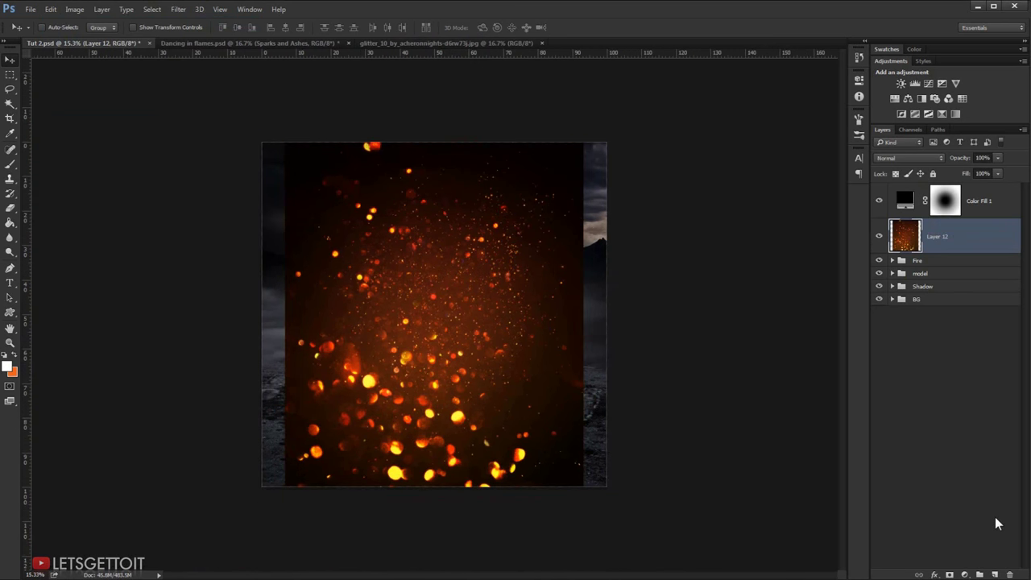
- Group Layer 12 as 'Sparks', duplicate it inside the group and hide the original
key("ctrl+g")
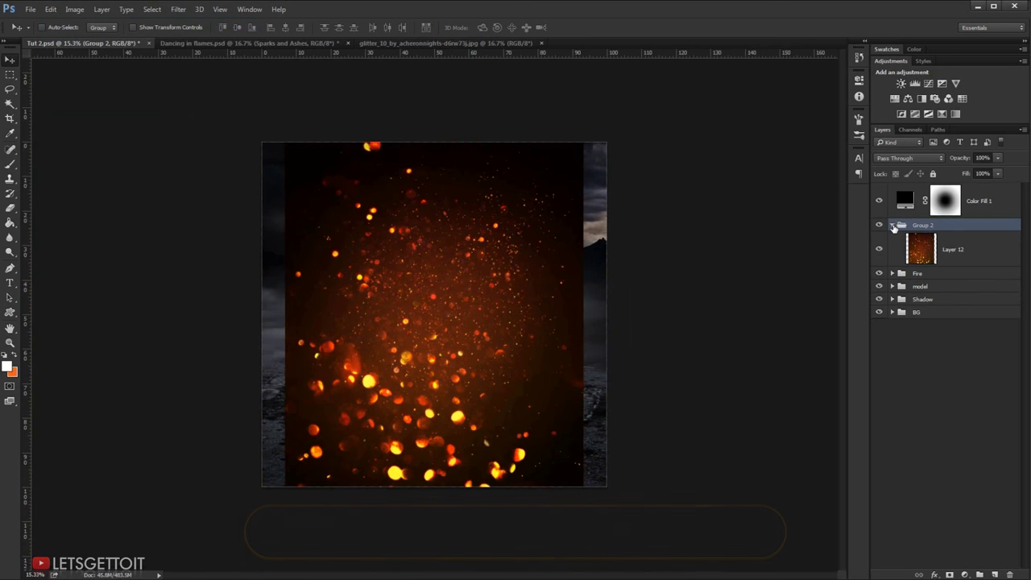
left_click(959, 251)
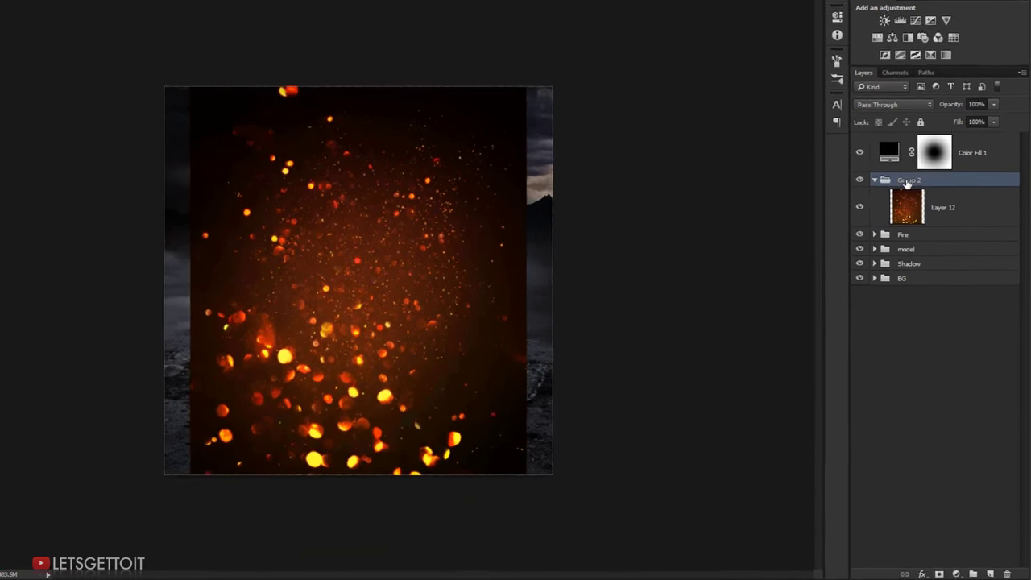
double_click(923, 225)
type("spa")
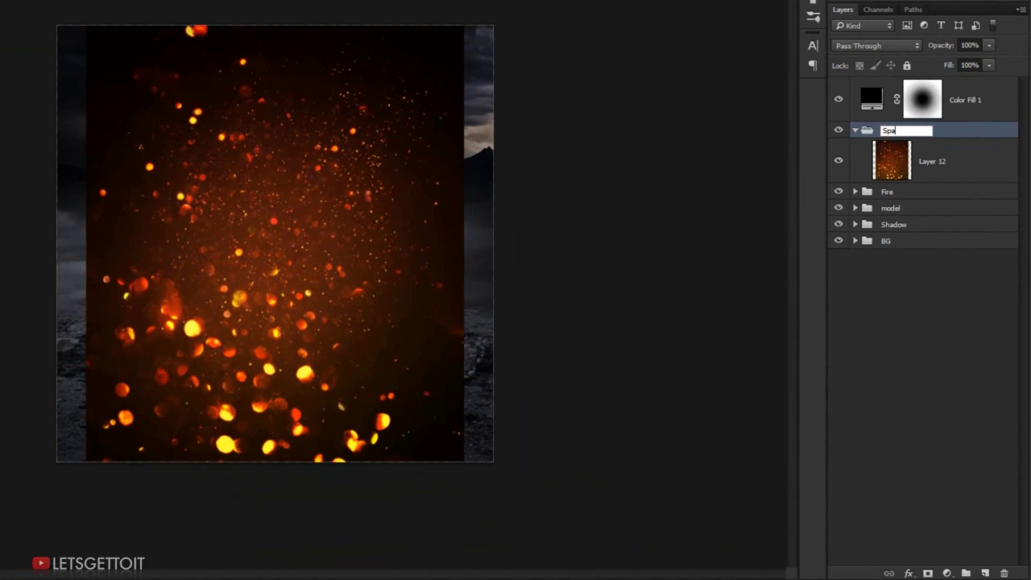
type("rks")
key("Return")
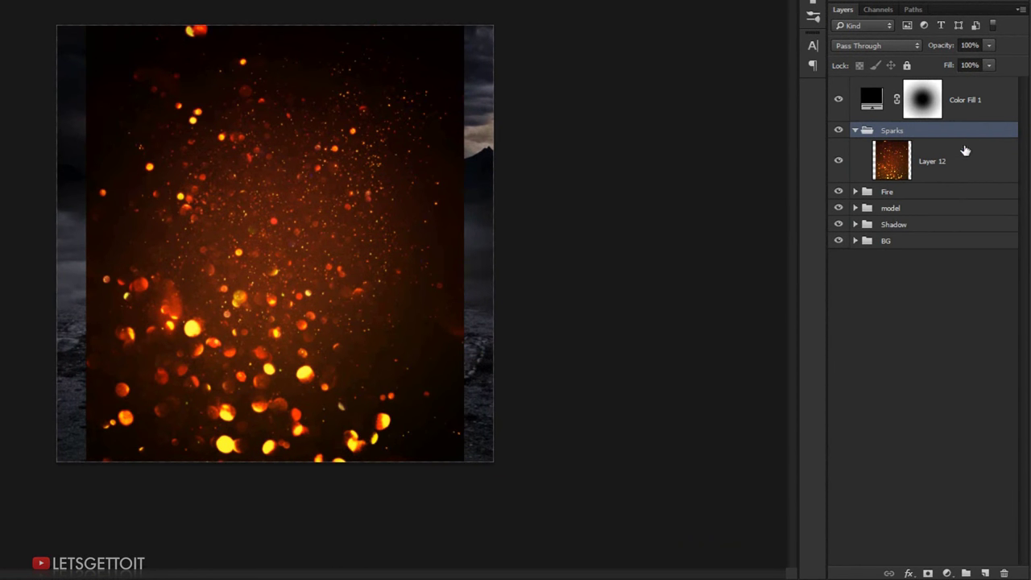
left_click(952, 165)
left_click_drag(854, 168, 931, 137)
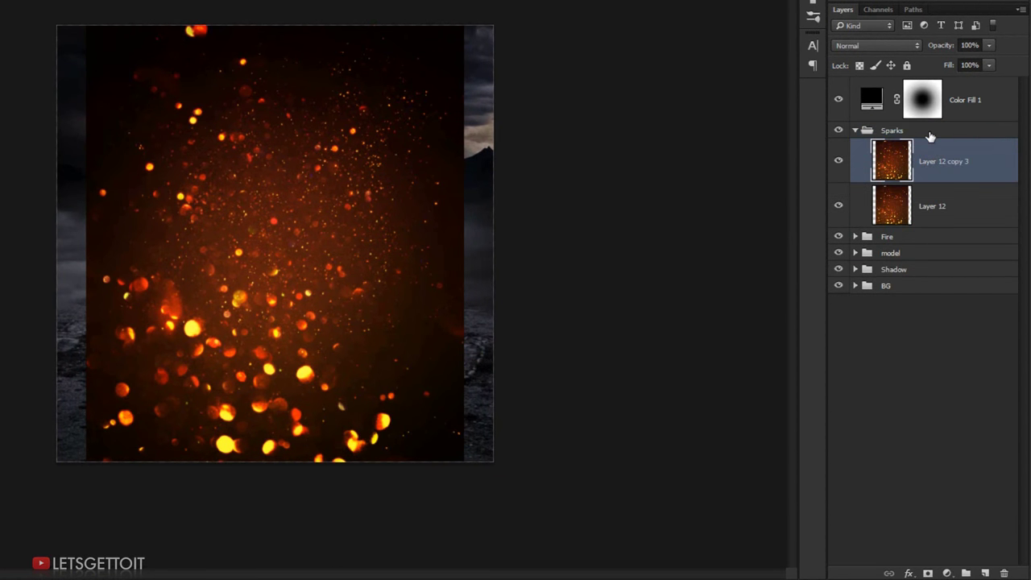
left_click(838, 206)
- Set the sparks copy to Screen and apply Levels of 10, 0.41 and 248
left_click(874, 45)
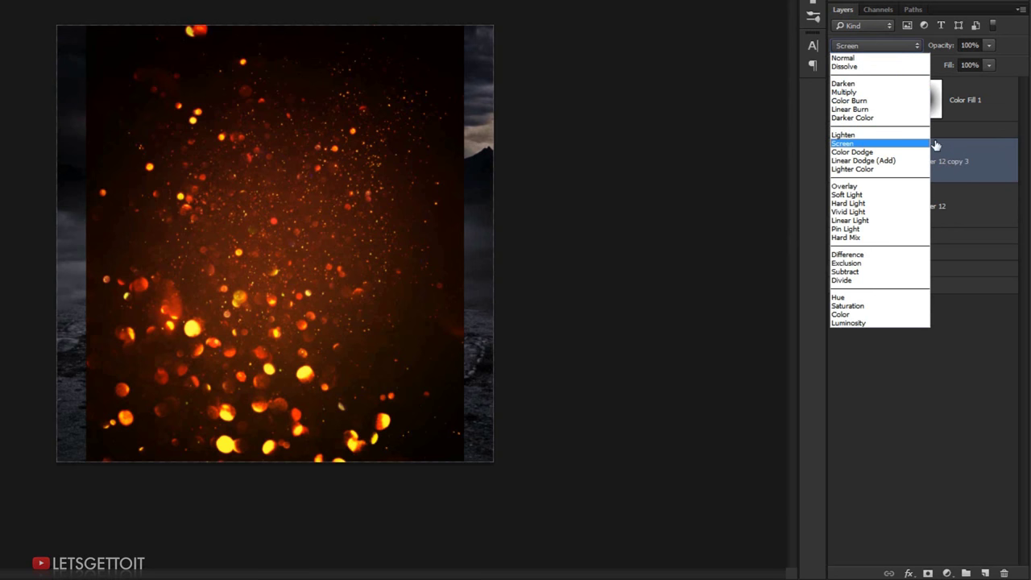
left_click(908, 145)
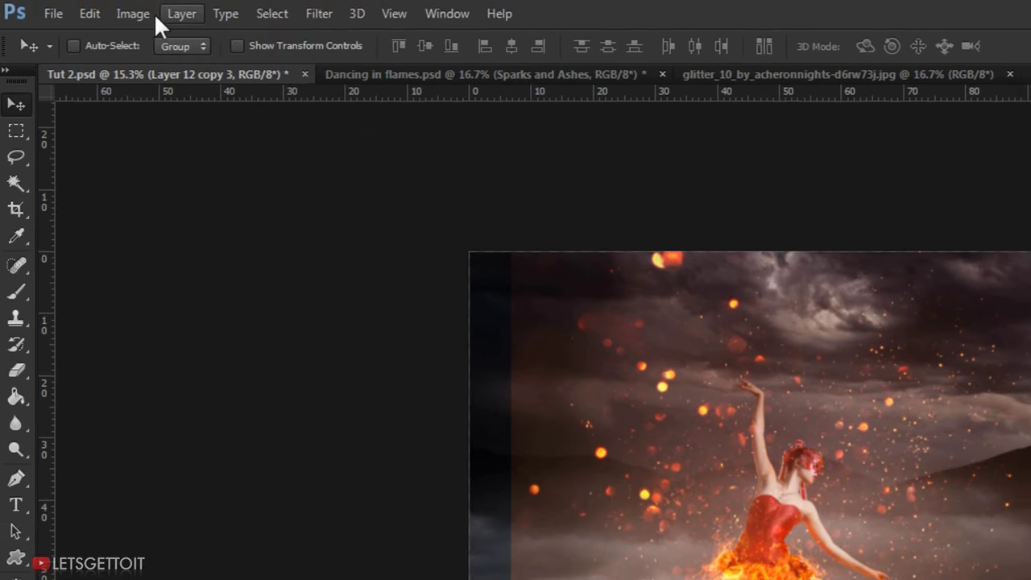
left_click(142, 17)
mouse_move(167, 68)
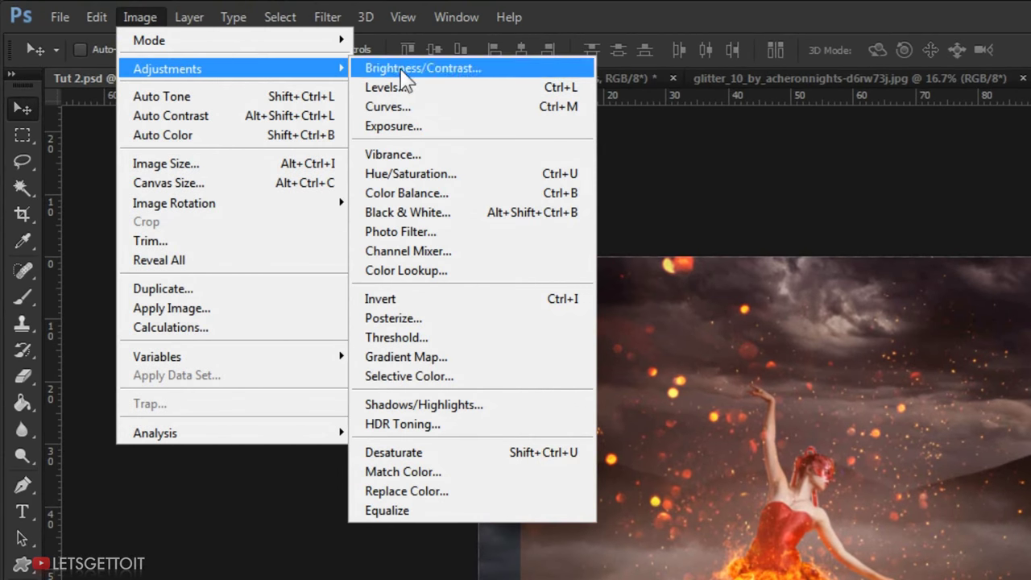
left_click(425, 89)
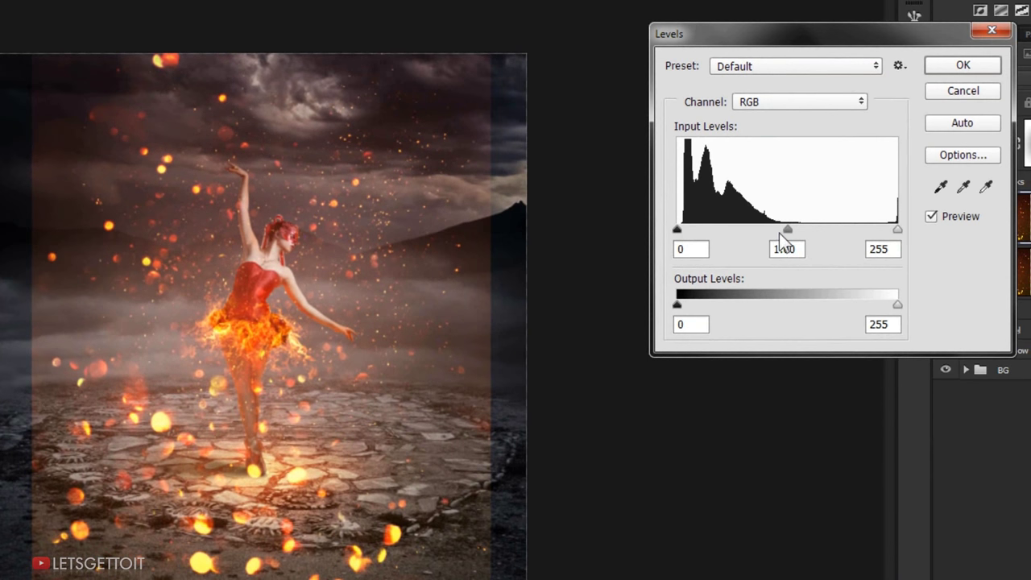
left_click_drag(787, 231, 892, 231)
mouse_move(691, 230)
left_mouse_down()
mouse_move(677, 230)
mouse_move(691, 231)
left_mouse_up()
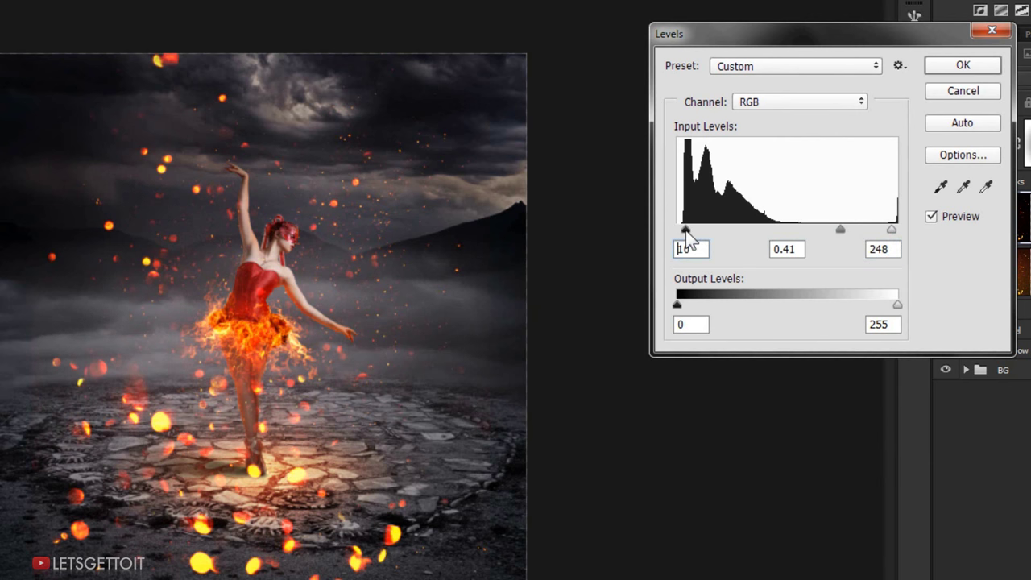
left_click(962, 64)
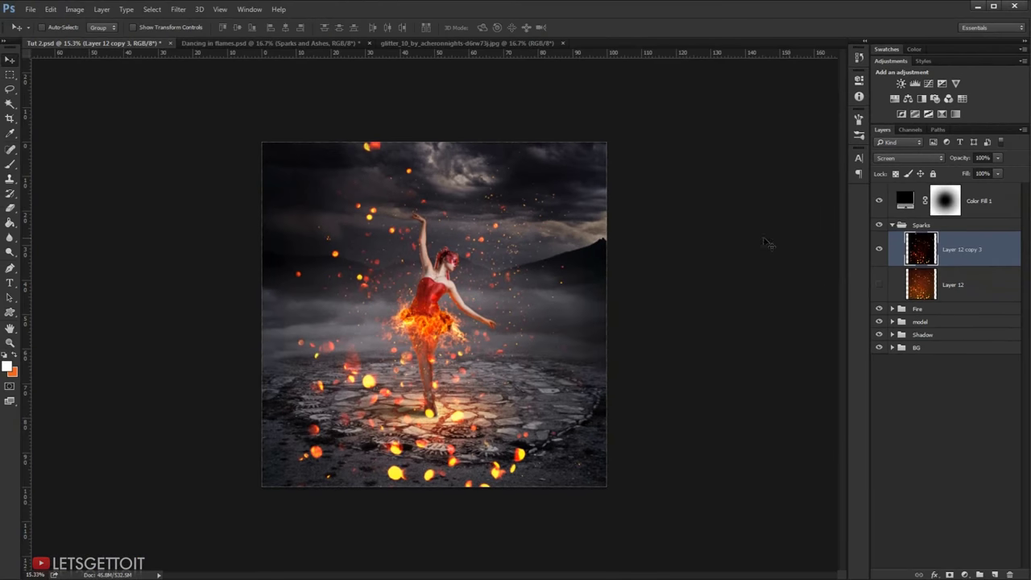
- Shrink the sparks copy by half, flip it both ways, tilt -15° and place it beside the raised arm
key("ctrl+t")
left_click_drag(583, 142, 496, 207)
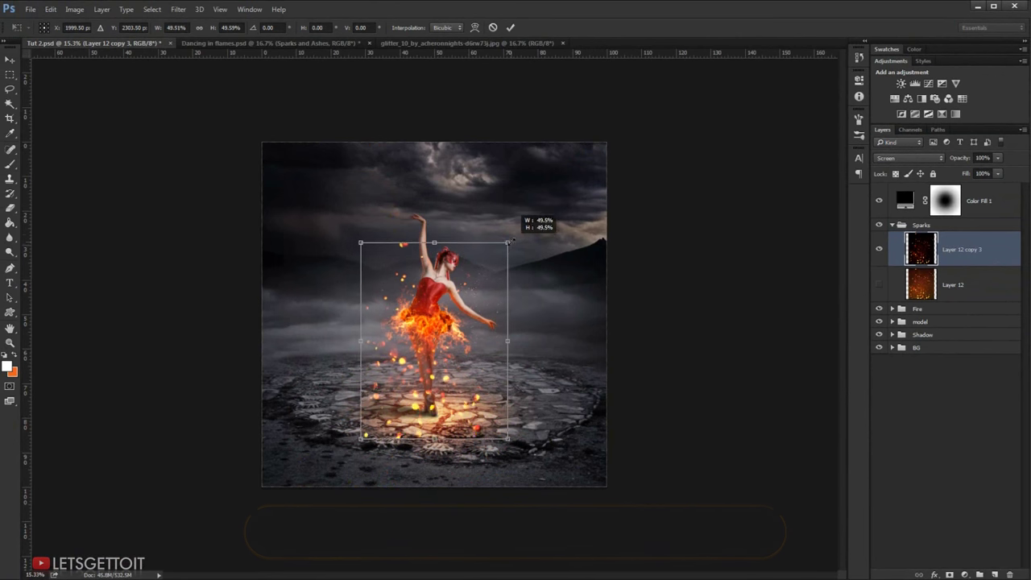
mouse_move(456, 269)
left_mouse_down()
mouse_move(413, 289)
mouse_move(409, 256)
left_mouse_up()
right_click(411, 238)
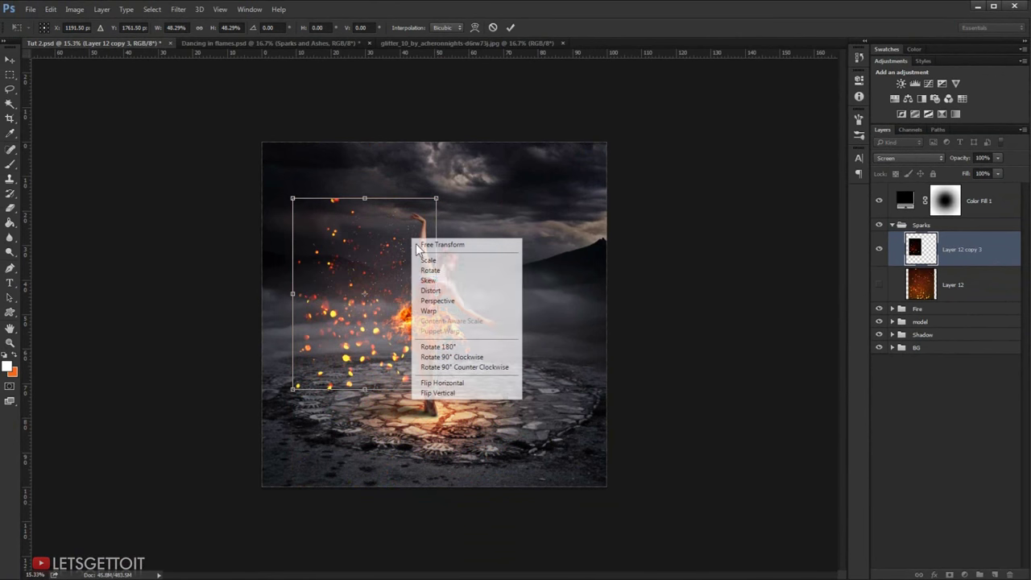
left_click(451, 393)
right_click(408, 285)
left_click(461, 428)
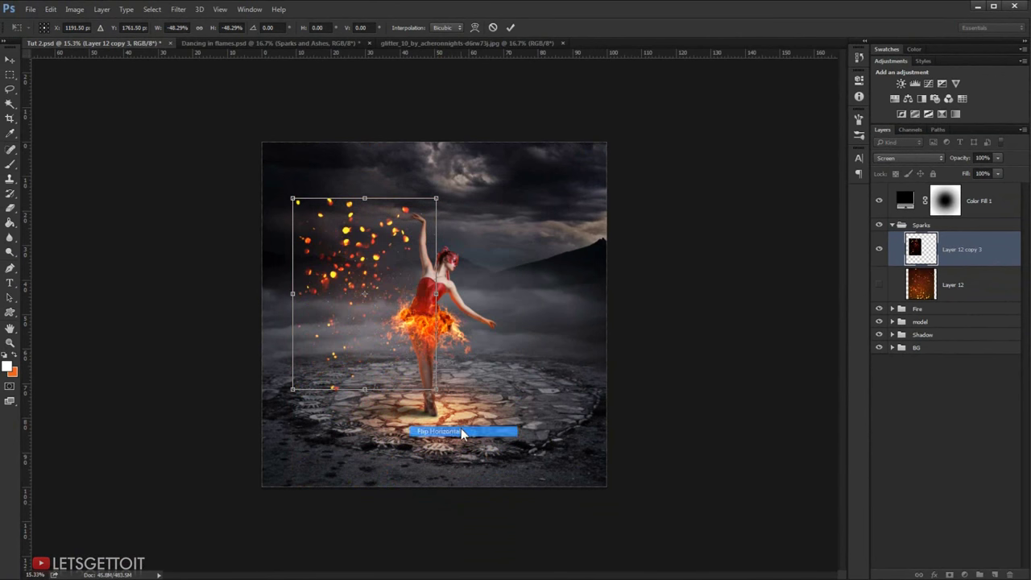
mouse_move(316, 396)
left_mouse_down()
mouse_move(370, 401)
mouse_move(345, 402)
left_mouse_up()
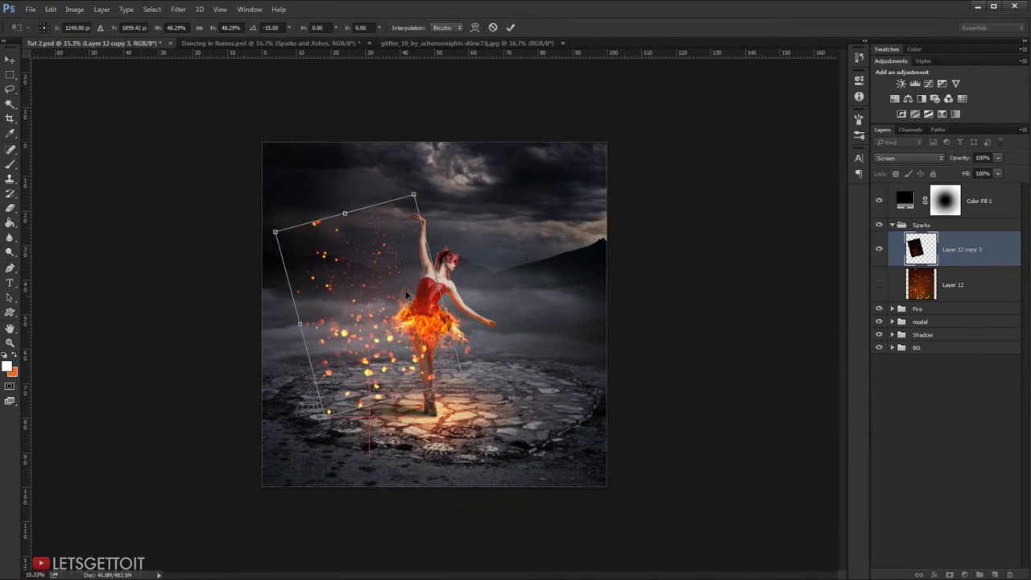
left_click_drag(395, 178, 415, 178)
key("ctrl+plus")
scroll(388, 279, "up", 3)
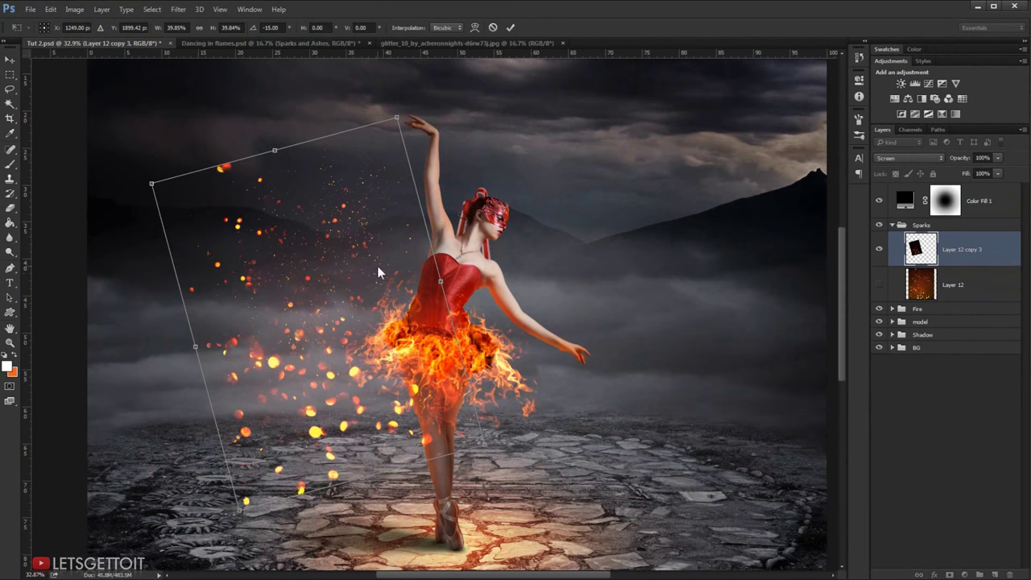
left_click_drag(377, 266, 403, 241)
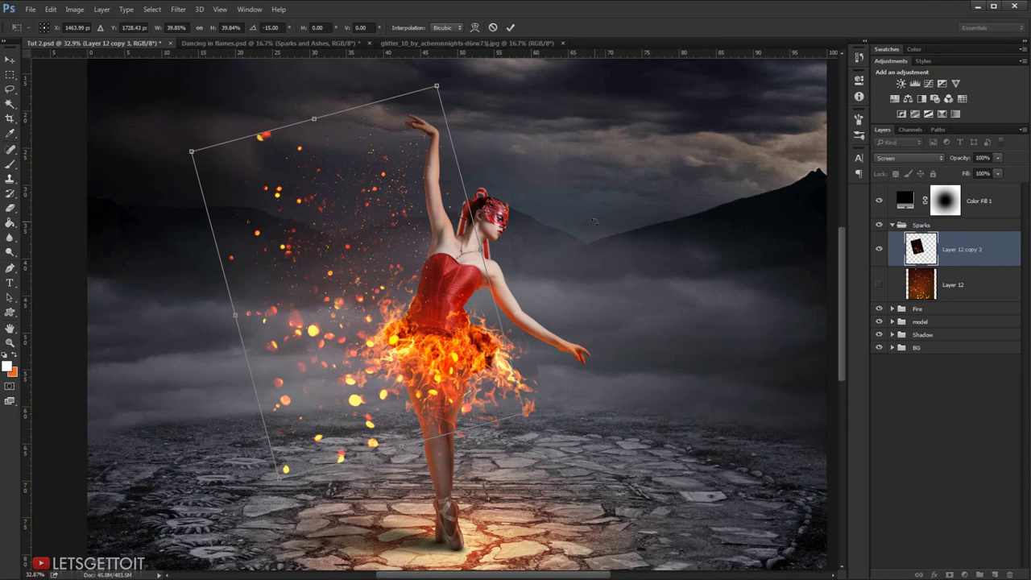
key("Return")
- Mask the sparks copy, hiding stray sparks with a soft brush at 55% opacity and 70% flow
left_click(950, 575)
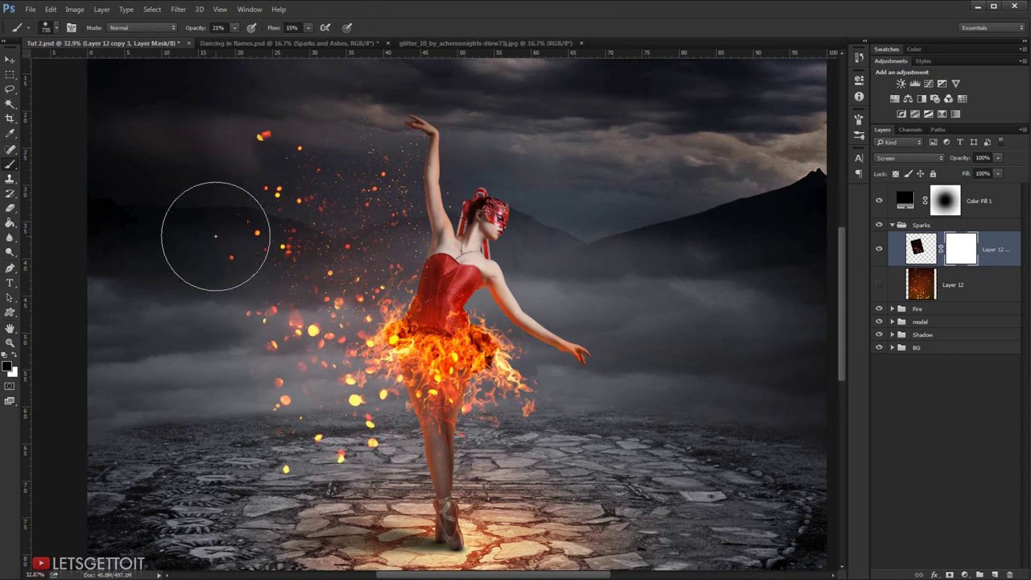
key("b")
key("0")
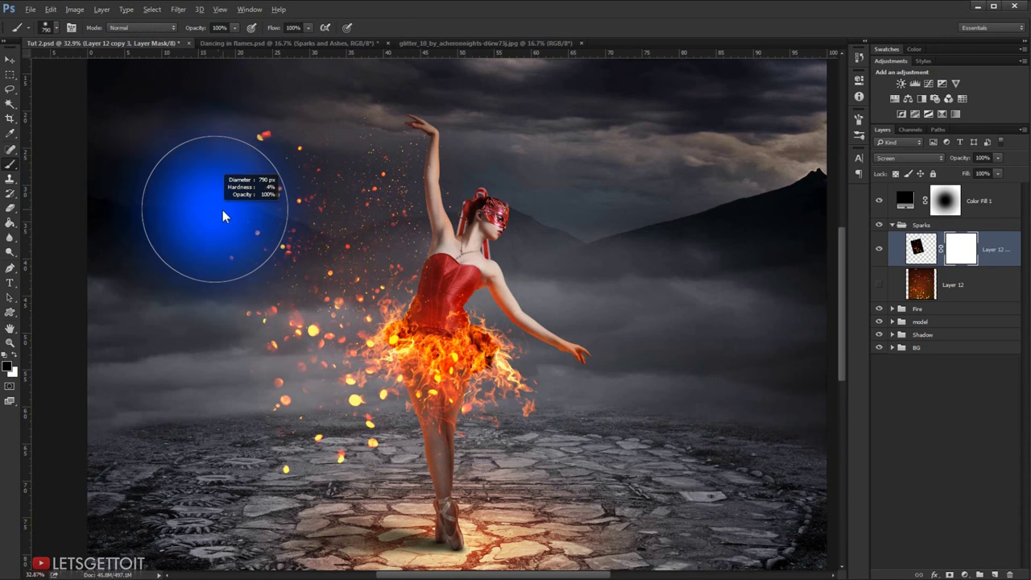
mouse_move(212, 205)
left_mouse_down()
mouse_move(258, 184)
mouse_move(299, 334)
mouse_move(288, 427)
mouse_move(476, 395)
mouse_move(544, 313)
left_mouse_up()
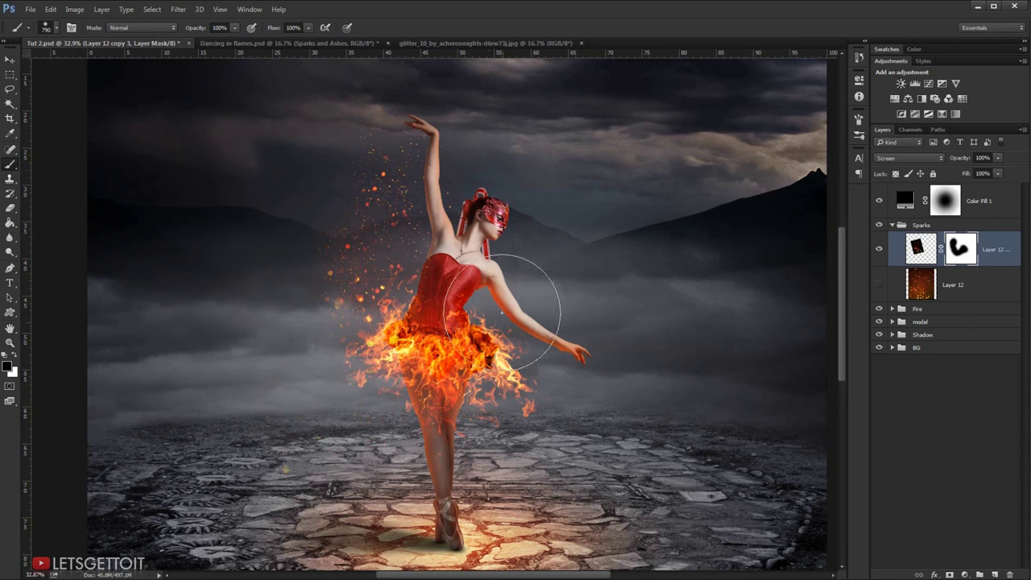
scroll(427, 378, "up", 3)
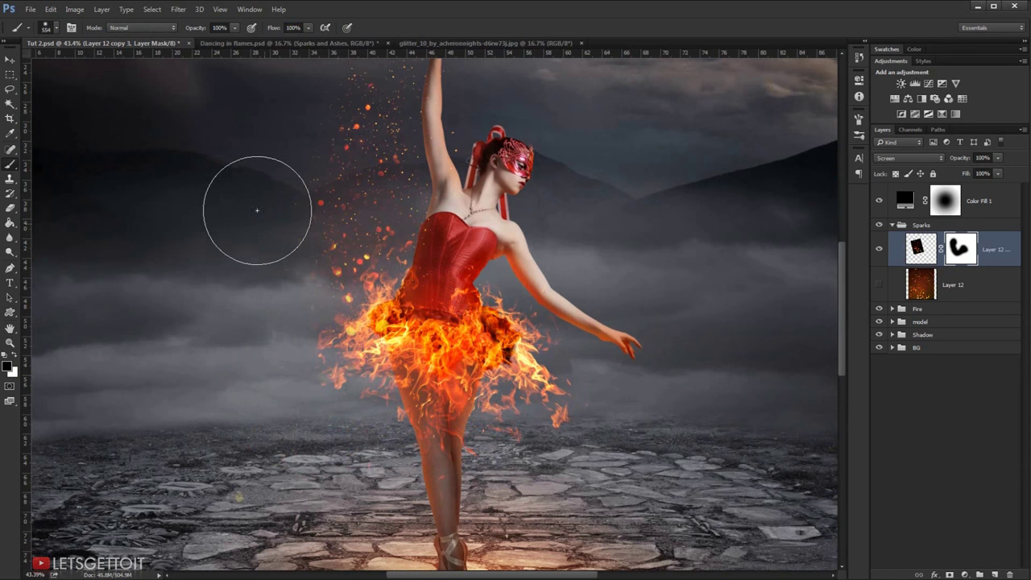
left_click_drag(241, 272, 269, 299)
left_click_drag(198, 29, 181, 28)
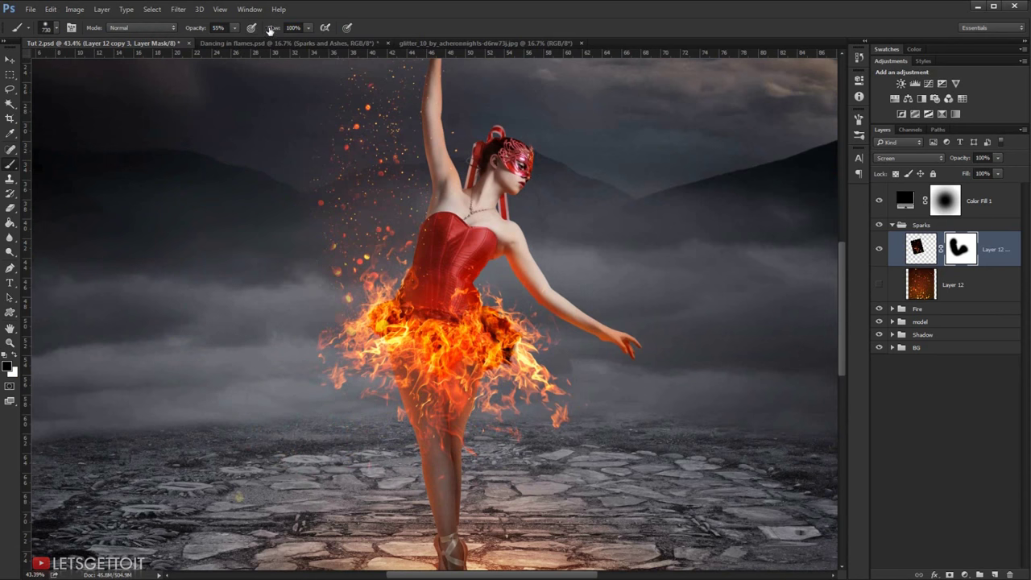
left_click_drag(269, 29, 250, 29)
scroll(343, 270, "up", 3)
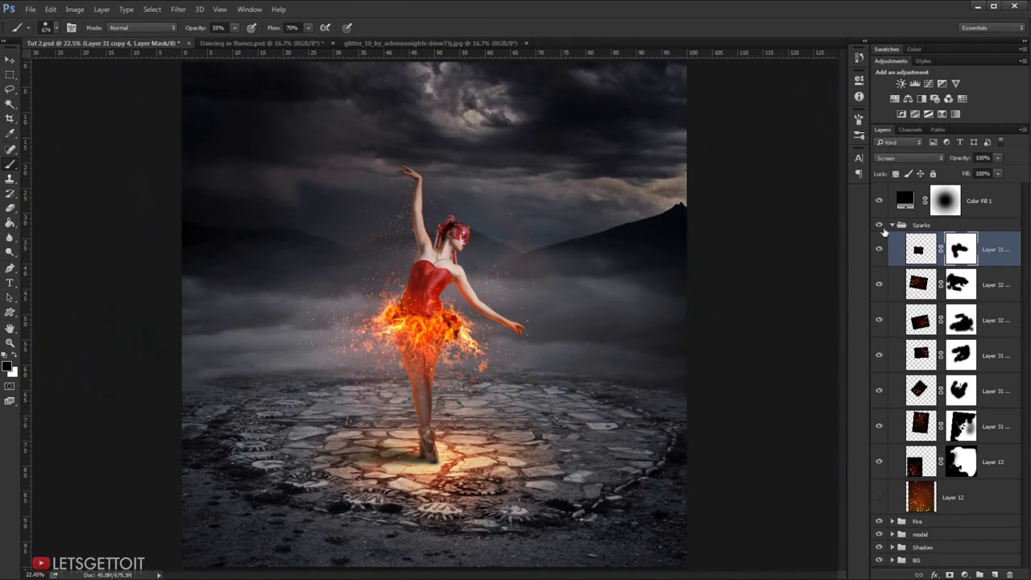
left_click(893, 225)
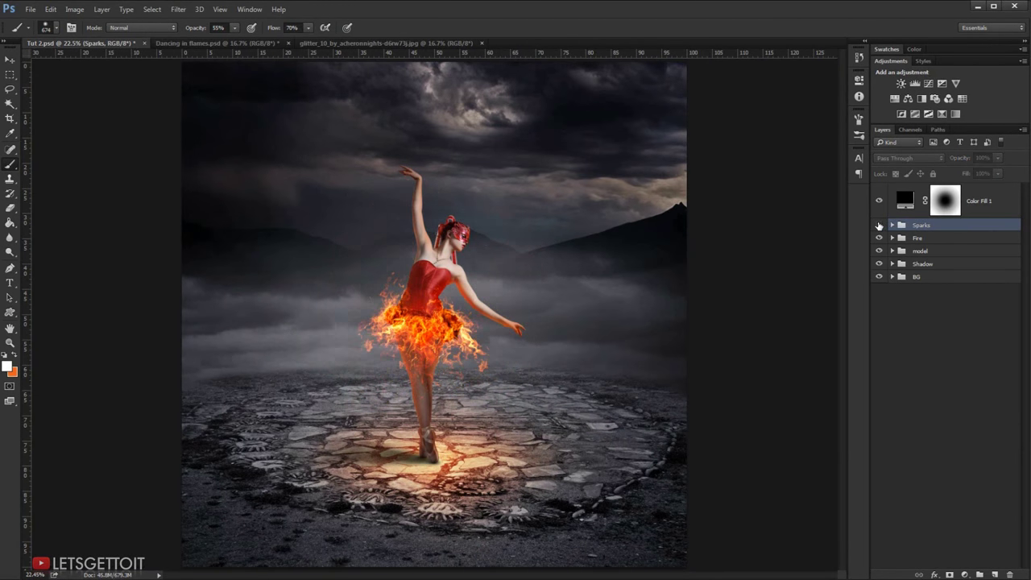
left_click(879, 225)
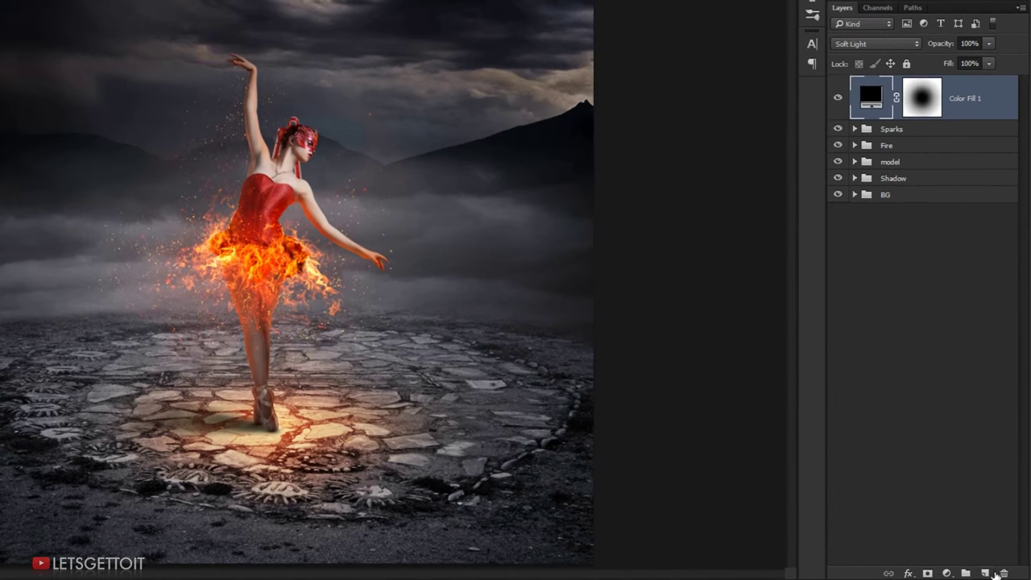
- Add a new layer named 'Dodge nd Burn' above Color Fill 1
left_click(986, 573)
double_click(922, 100)
type("Dodge nd Burn")
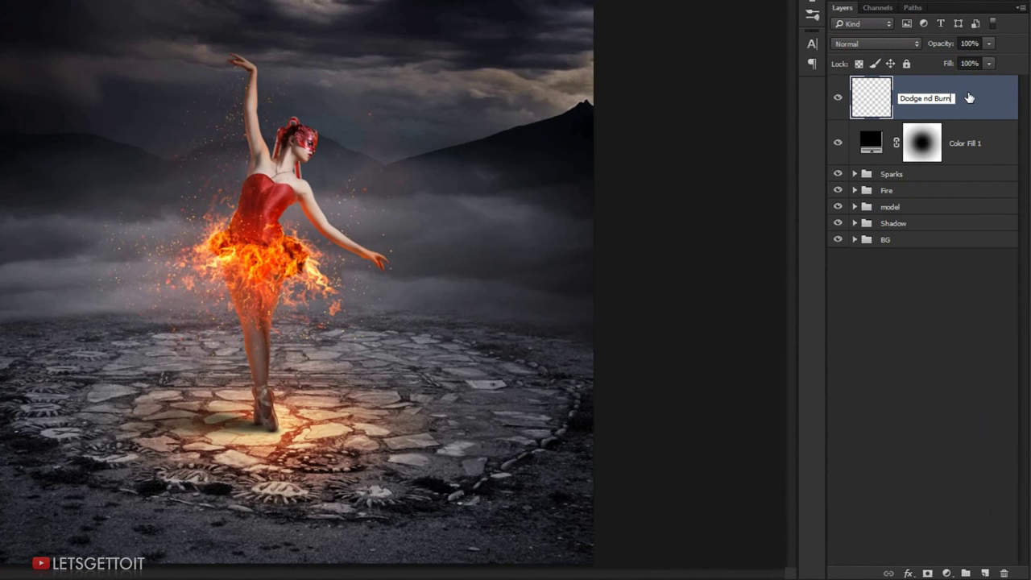
key("Return")
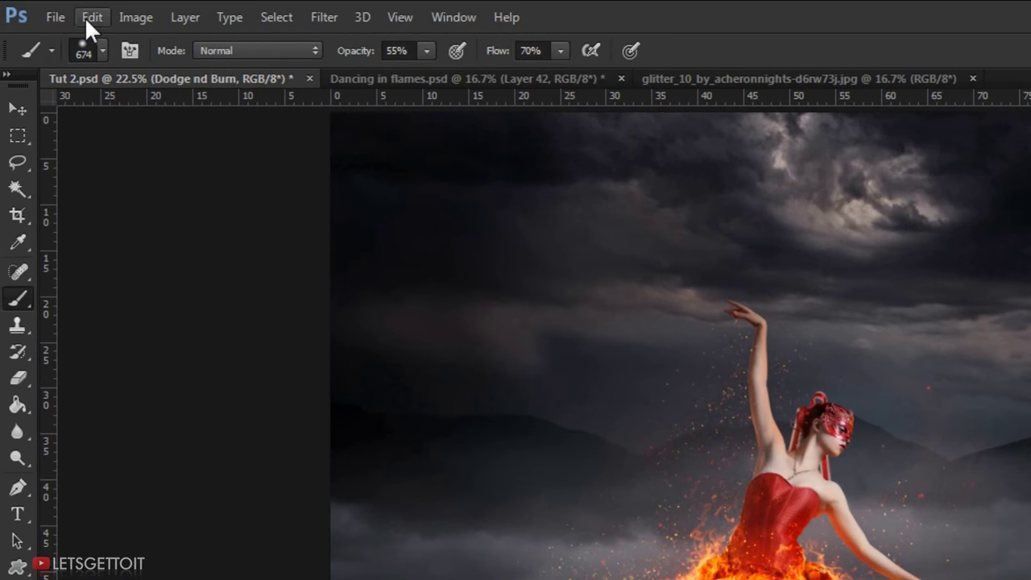
- Fill the layer with 50% Gray and blend it in Soft Light
left_click(91, 17)
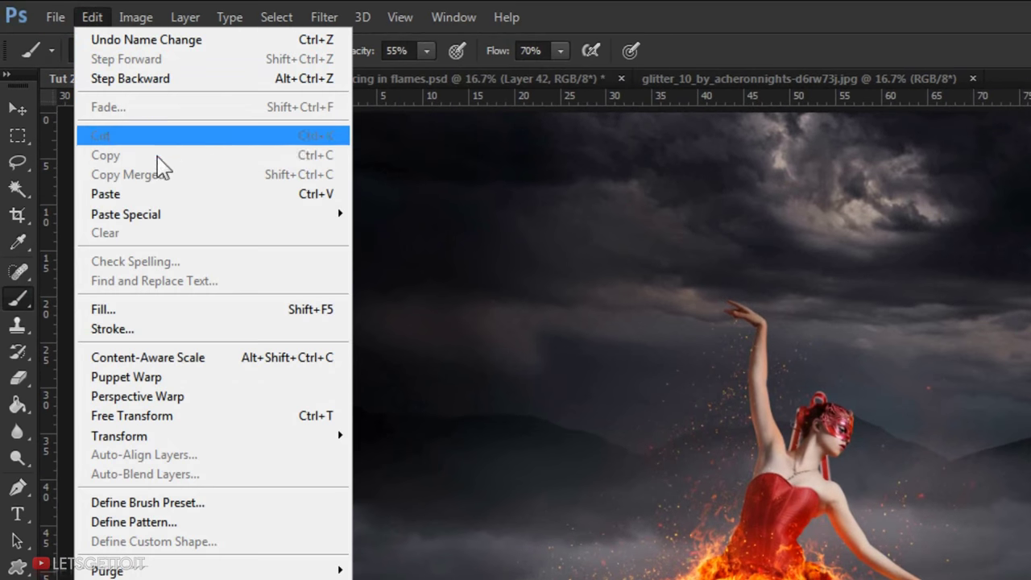
left_click(166, 316)
left_click(556, 161)
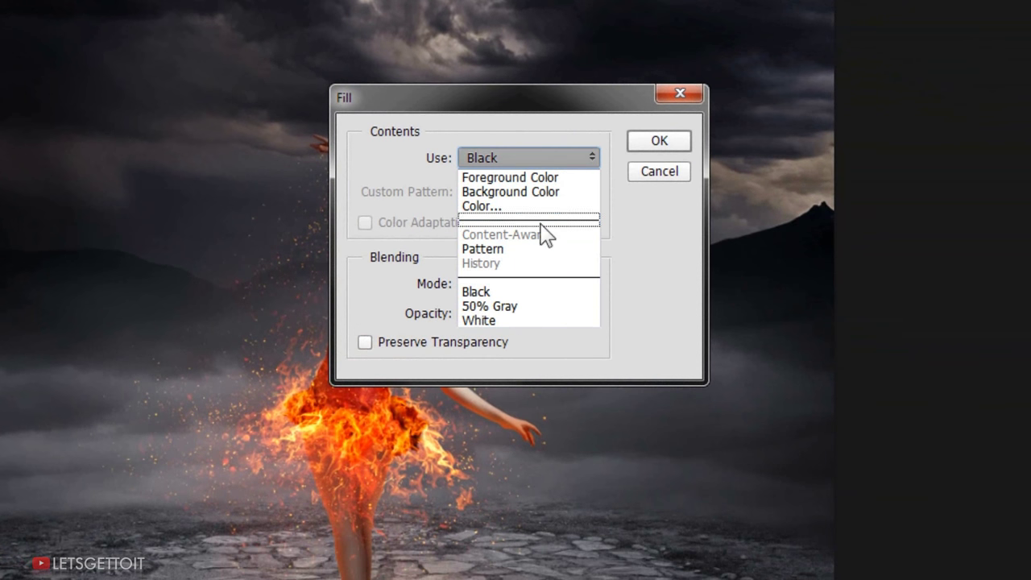
left_click(525, 303)
left_click(659, 141)
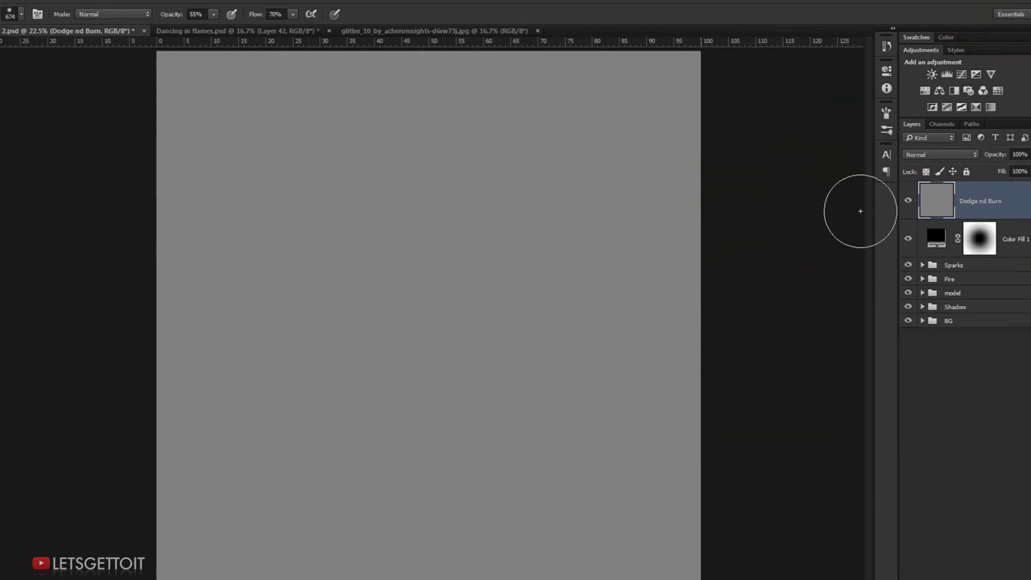
left_click(919, 158)
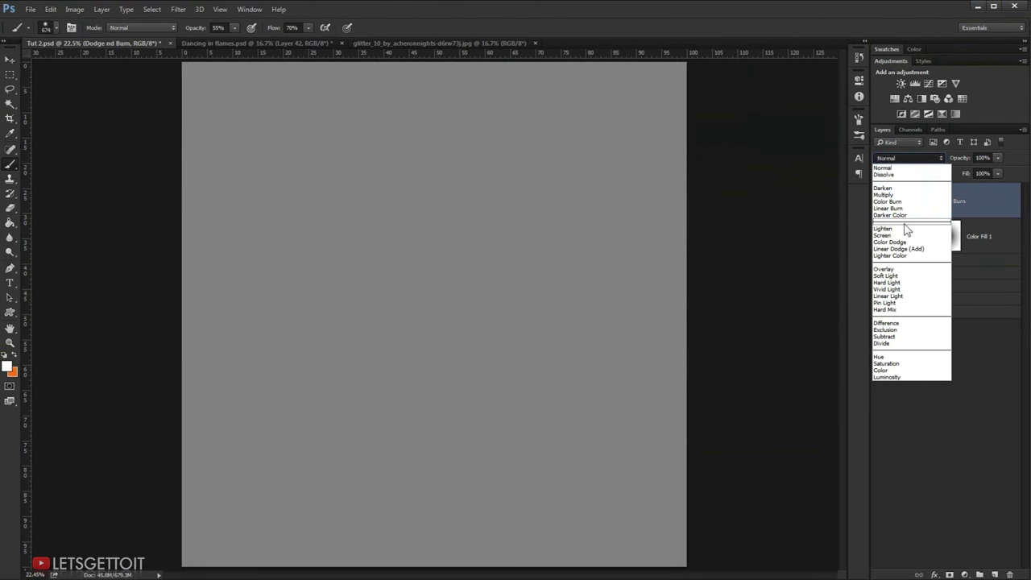
left_click(886, 275)
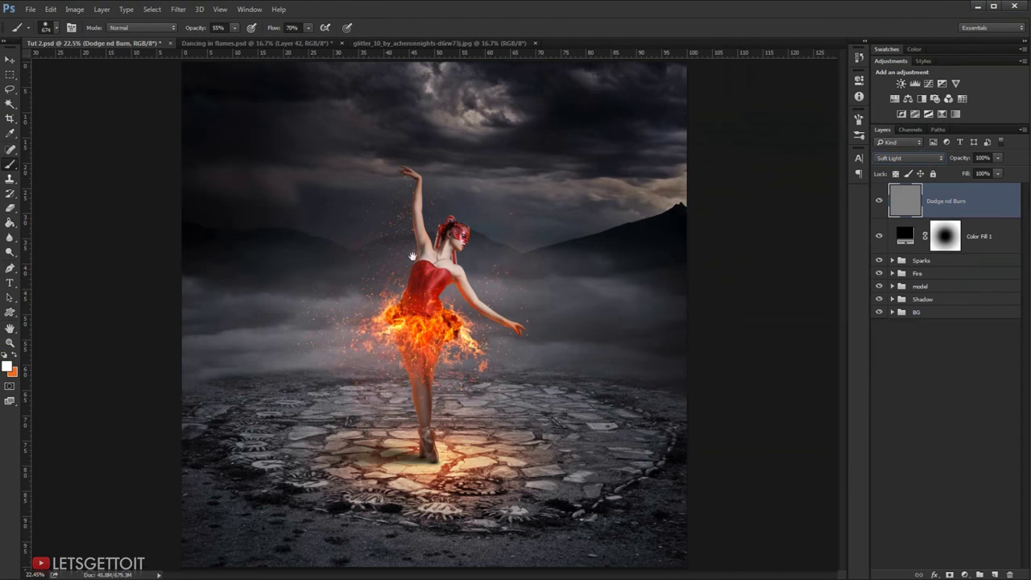
- Choose the dodge/burn toning tool with a roughly 102 px brush at 16% exposure
left_click(11, 252)
left_click(48, 262)
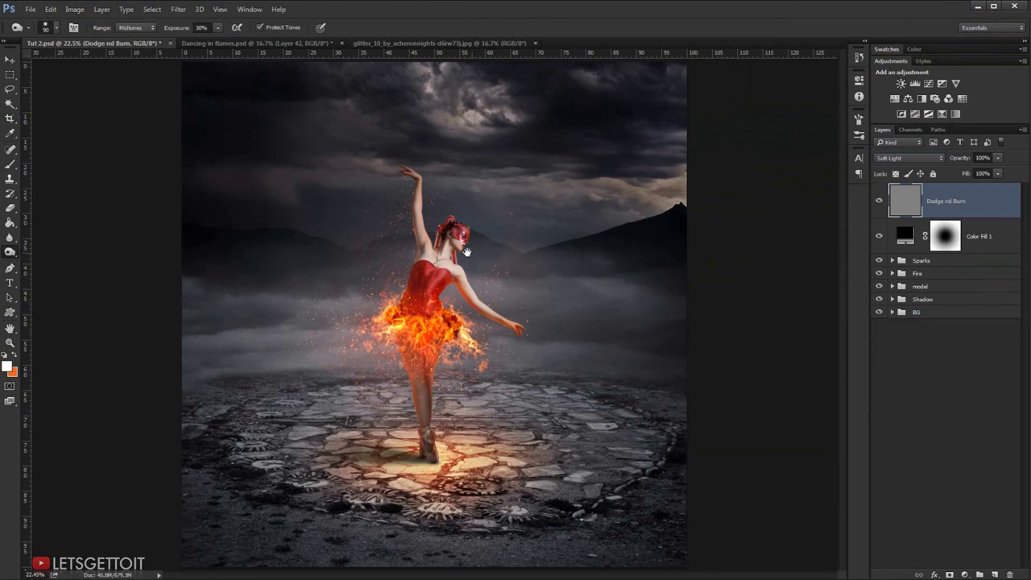
scroll(442, 244, "up", 1)
scroll(443, 250, "up", 1)
scroll(451, 274, "up", 2)
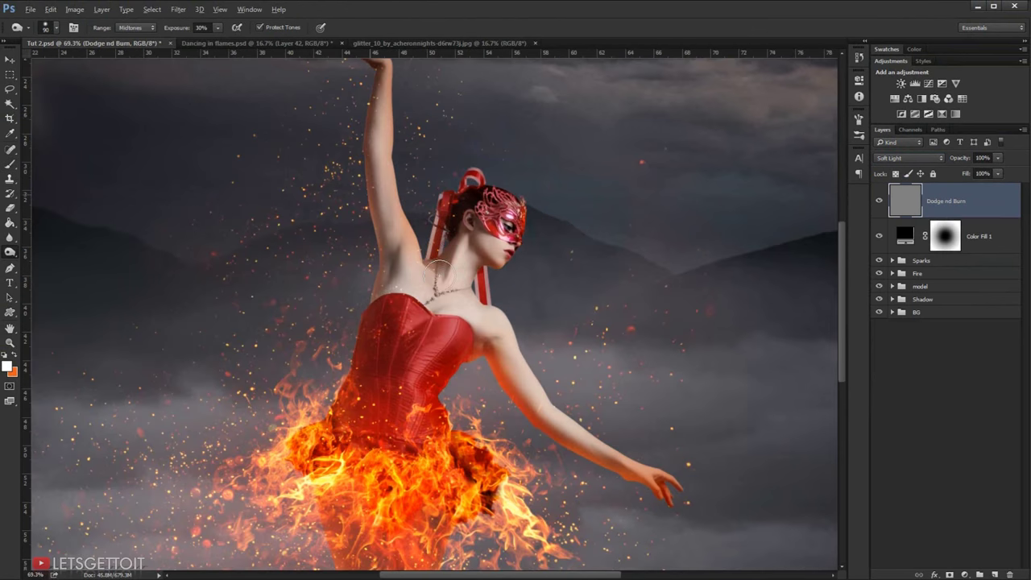
scroll(466, 295, "down", 2)
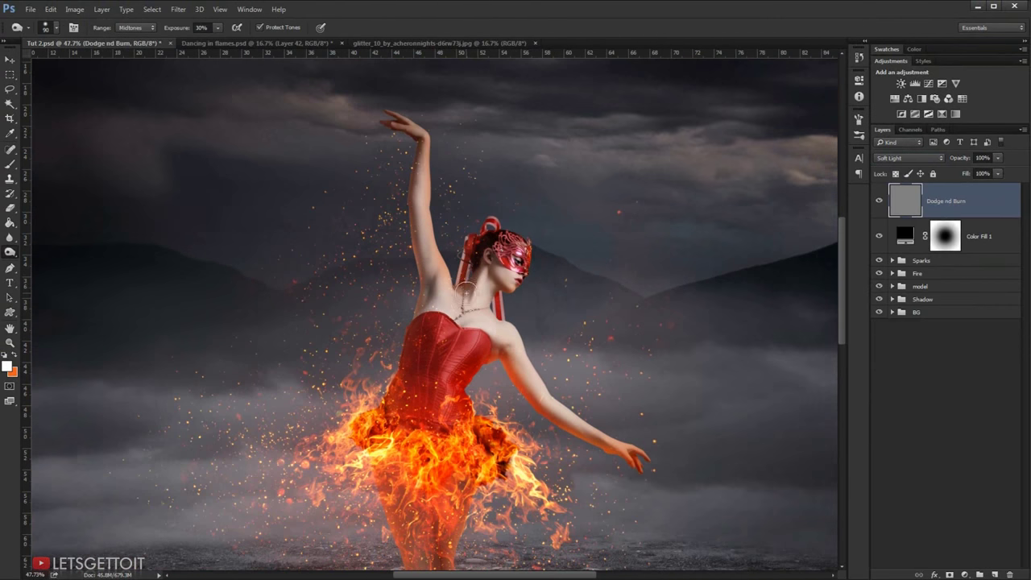
scroll(455, 302, "down", 1)
scroll(451, 307, "down", 1)
scroll(443, 323, "down", 1)
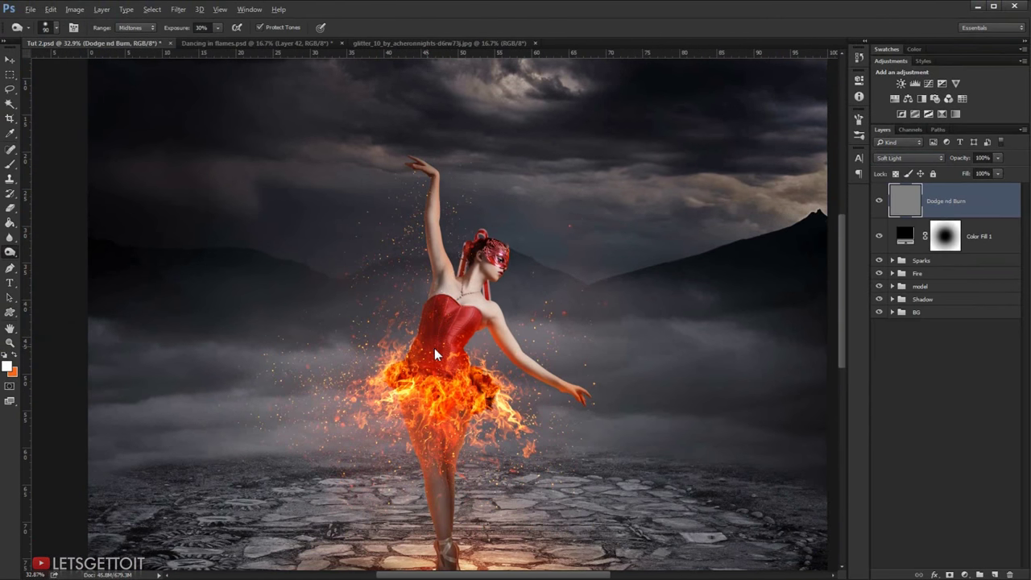
right_click(435, 354, "alt")
left_click(181, 29)
left_click_drag(477, 274, 488, 278)
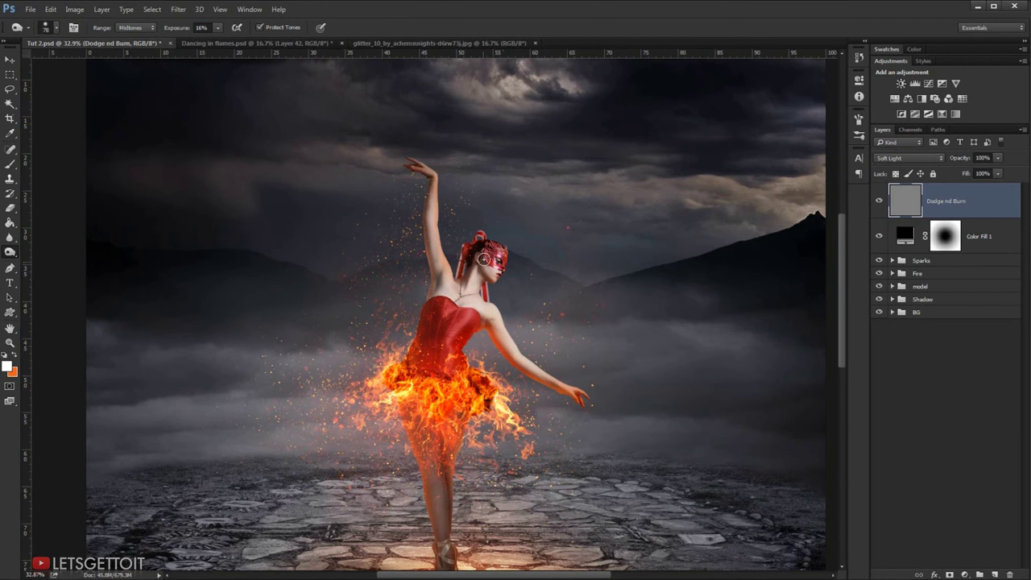
- Dodge the dancer's upper body and torso, shrinking the brush to 31 px for detail
scroll(488, 278, "up", 3)
left_click_drag(453, 339, 407, 227)
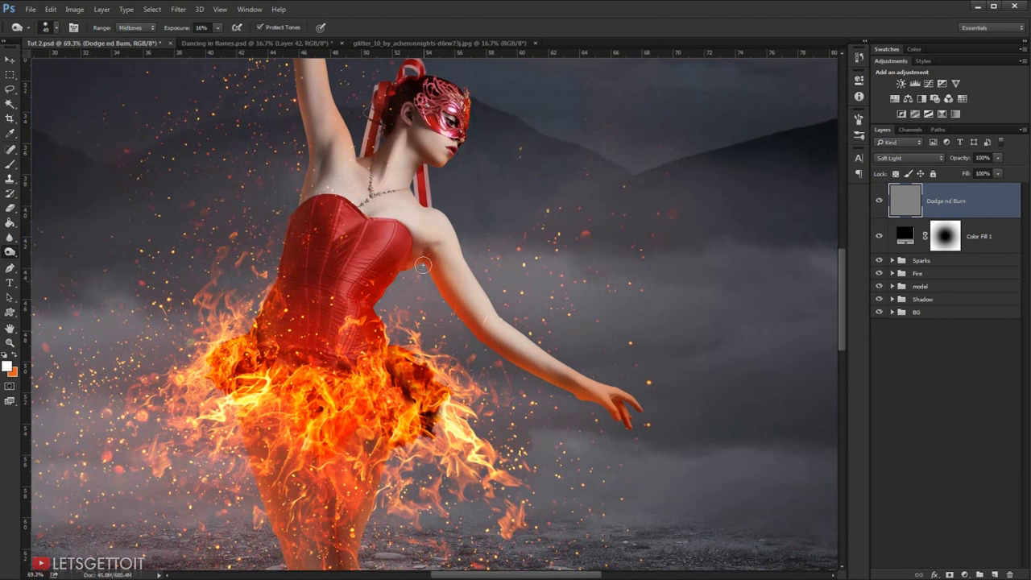
scroll(456, 320, "down", 3)
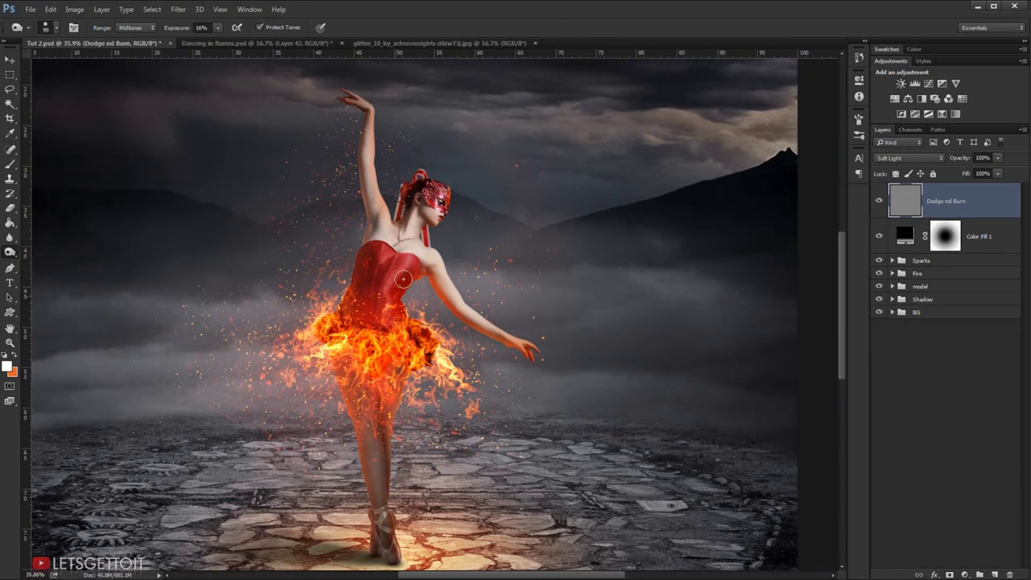
scroll(390, 442, "up", 2)
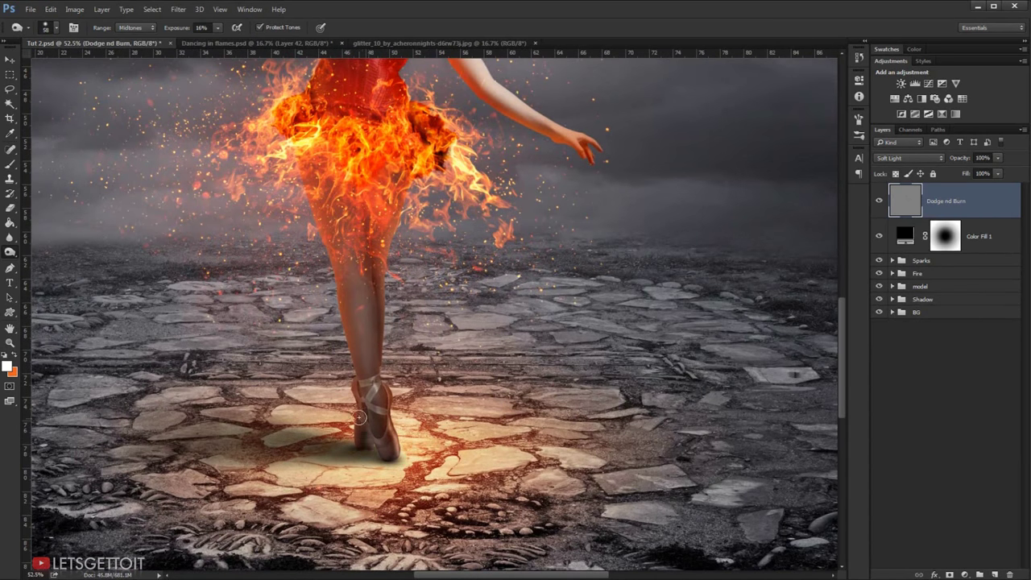
scroll(427, 358, "up", 2)
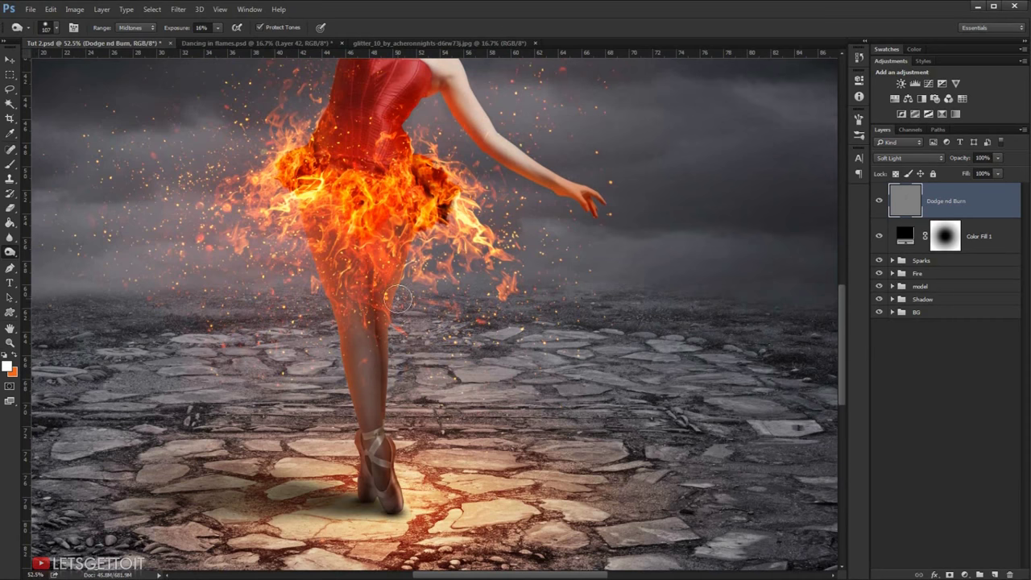
mouse_move(370, 285)
left_mouse_down()
mouse_move(441, 348)
mouse_move(460, 390)
left_mouse_up()
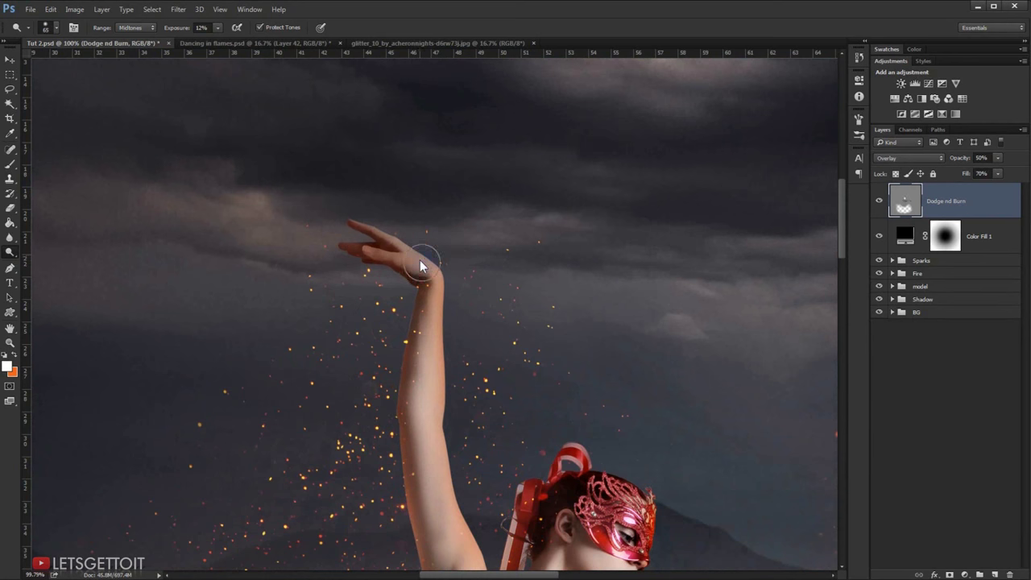
left_click_drag(419, 260, 394, 259)
- Fit and zoom out the view, comparing the image with and without dodge and burn
key("ctrl+0")
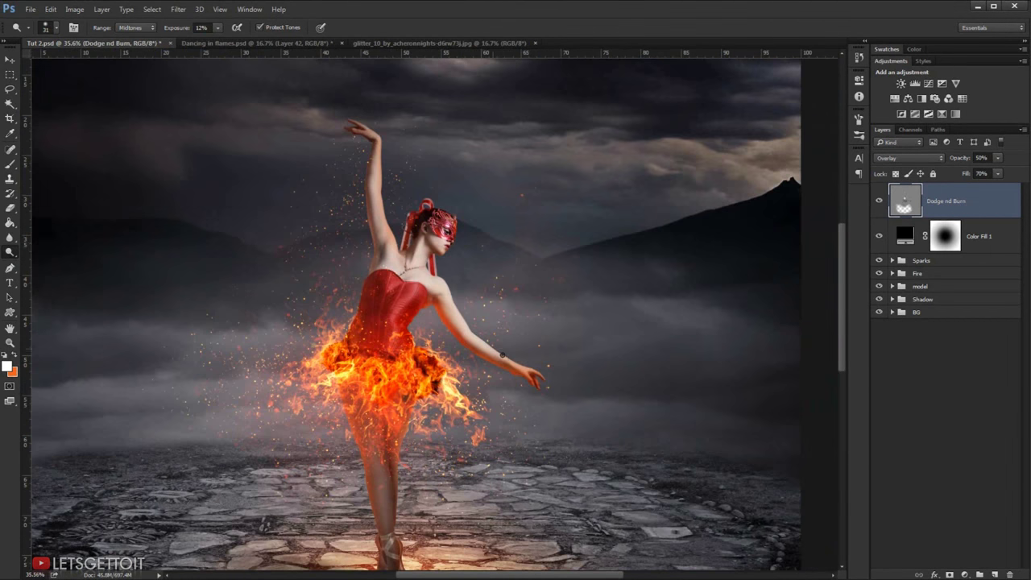
key("ctrl+minus")
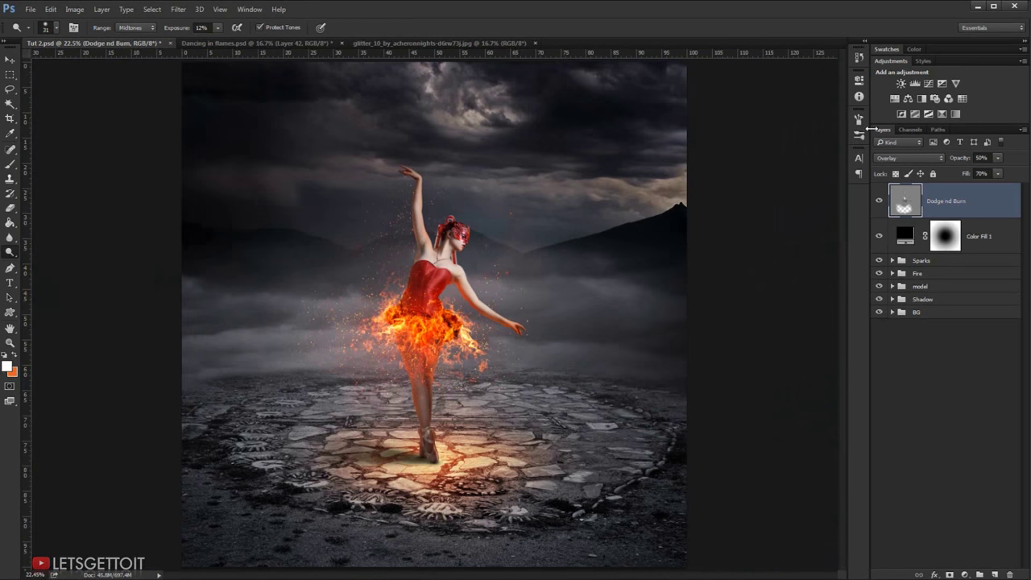
left_click(879, 201)
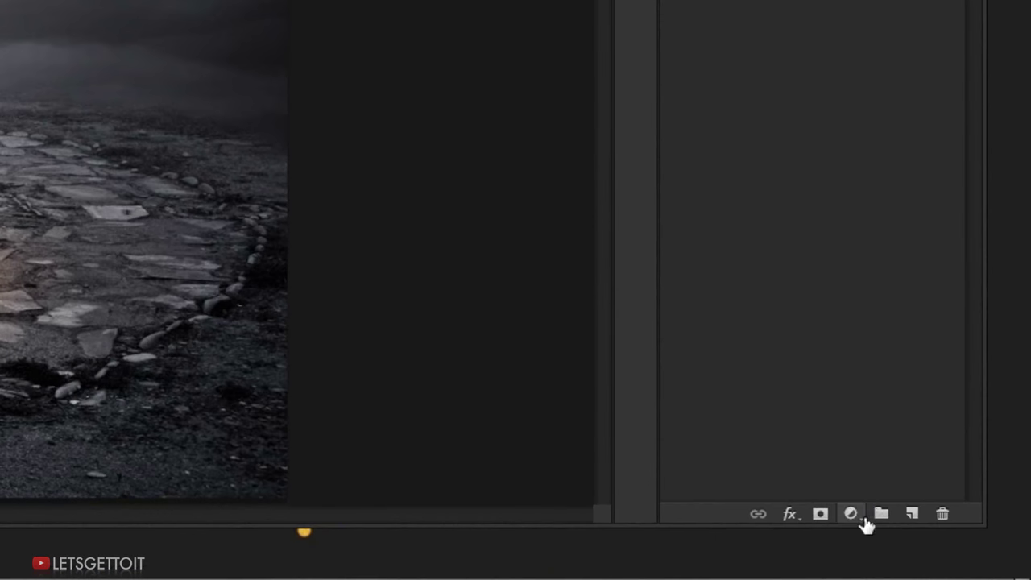
- Add a FoggyNight.3DL Color Lookup layer blended as Darken at 25% opacity
left_click(861, 519)
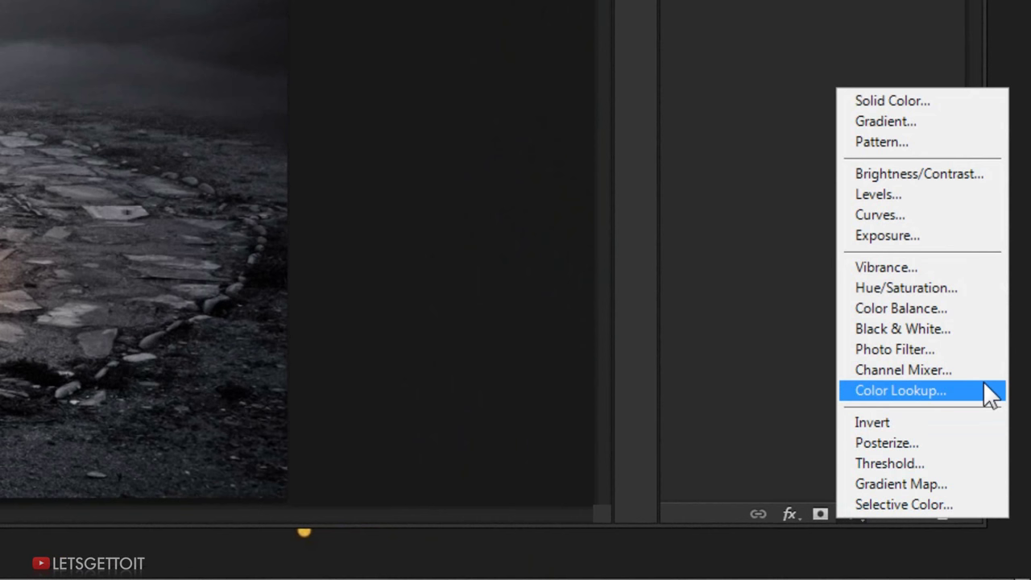
left_click(921, 391)
left_click(661, 99)
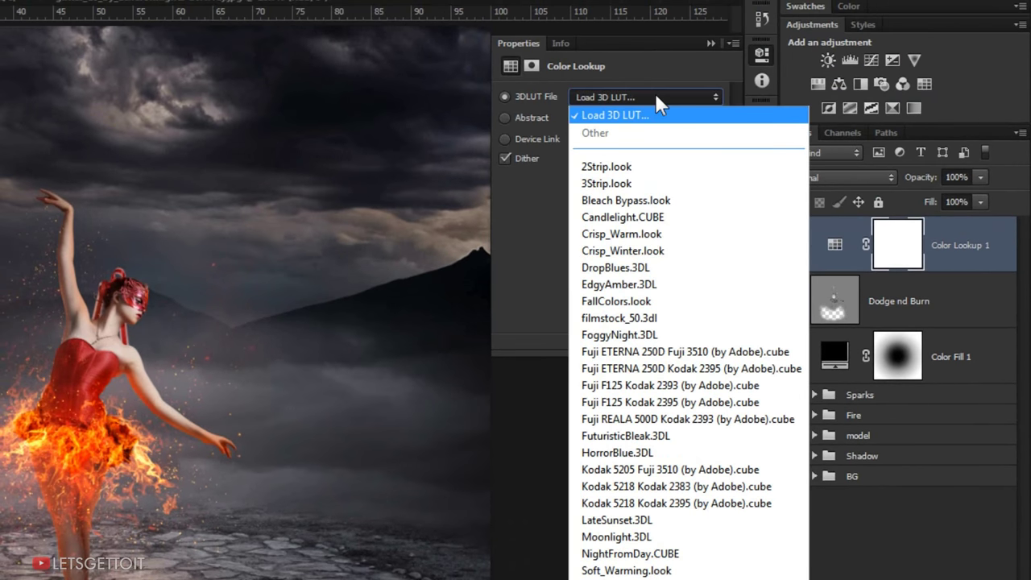
left_click(645, 334)
left_click(706, 45)
left_click(830, 178)
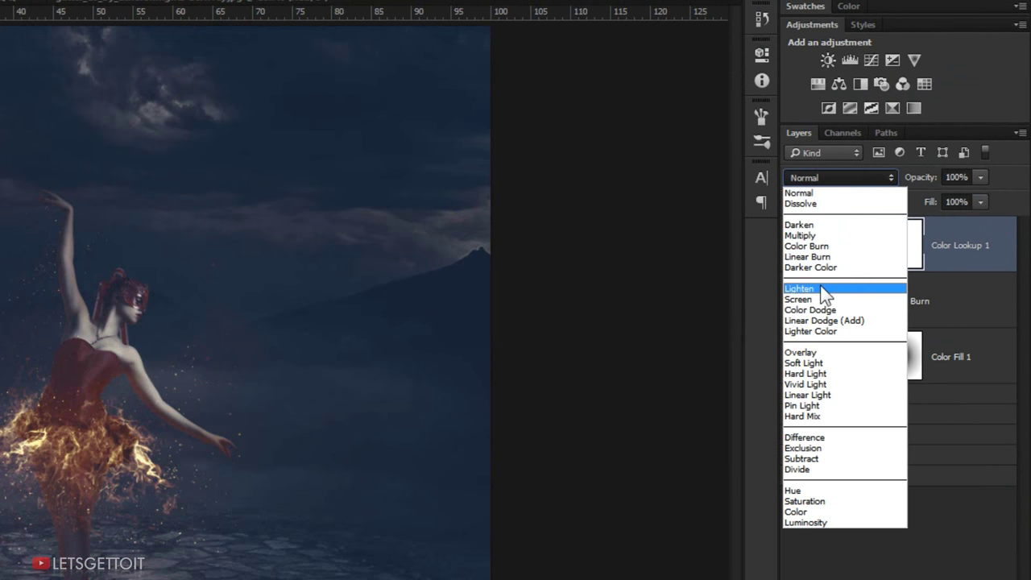
left_click(816, 225)
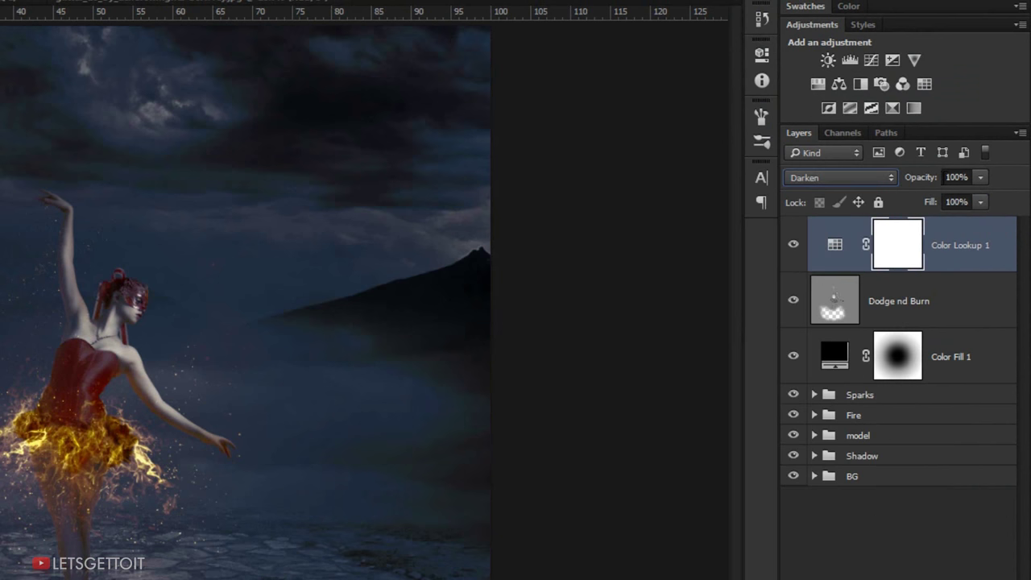
left_click_drag(923, 183, 859, 176)
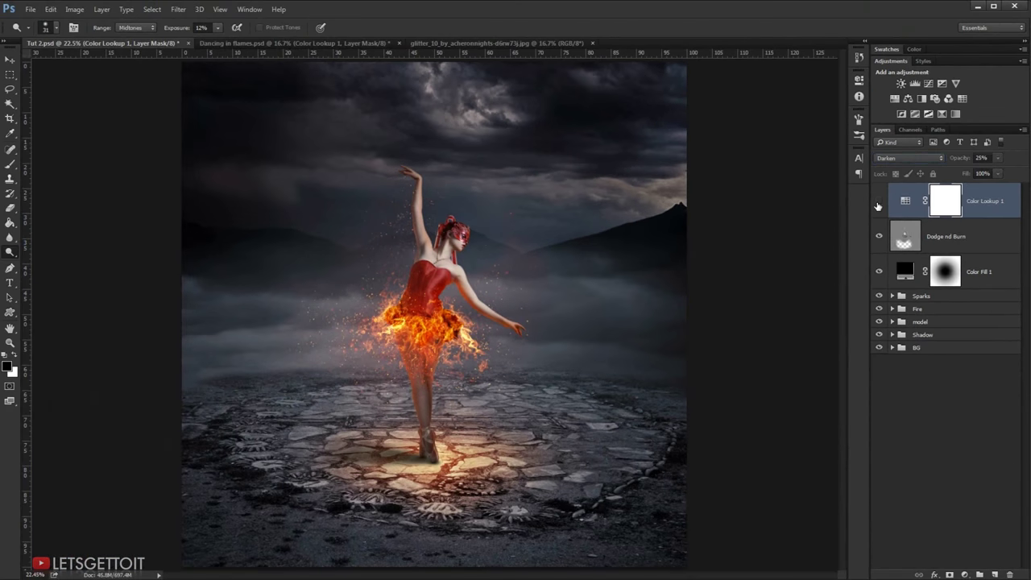
- Mask the lookup off the flaming skirt with a large soft brush at 57% flow
left_click(879, 201)
left_click(880, 200)
left_click(879, 200)
key("b")
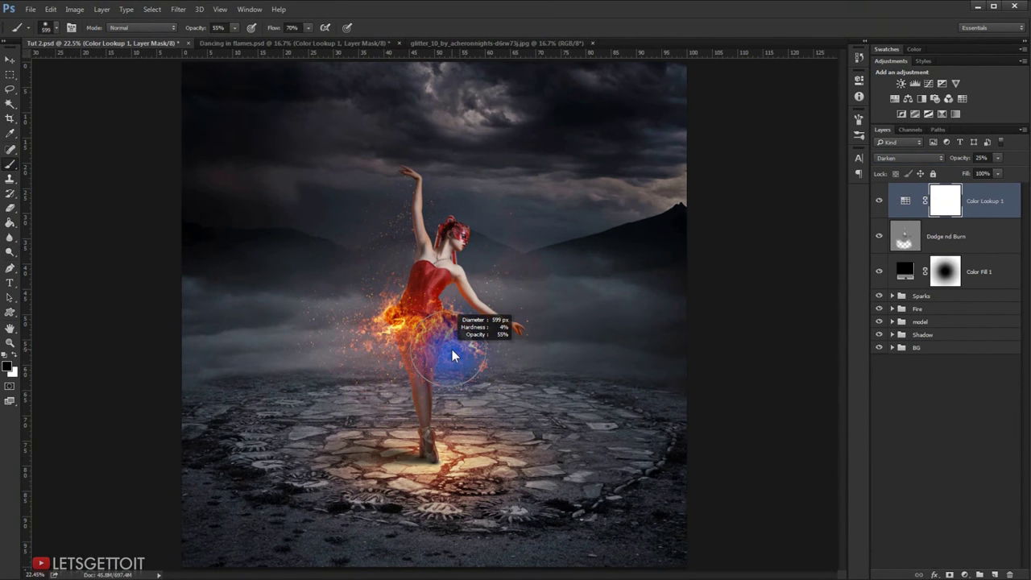
left_click_drag(278, 28, 271, 28)
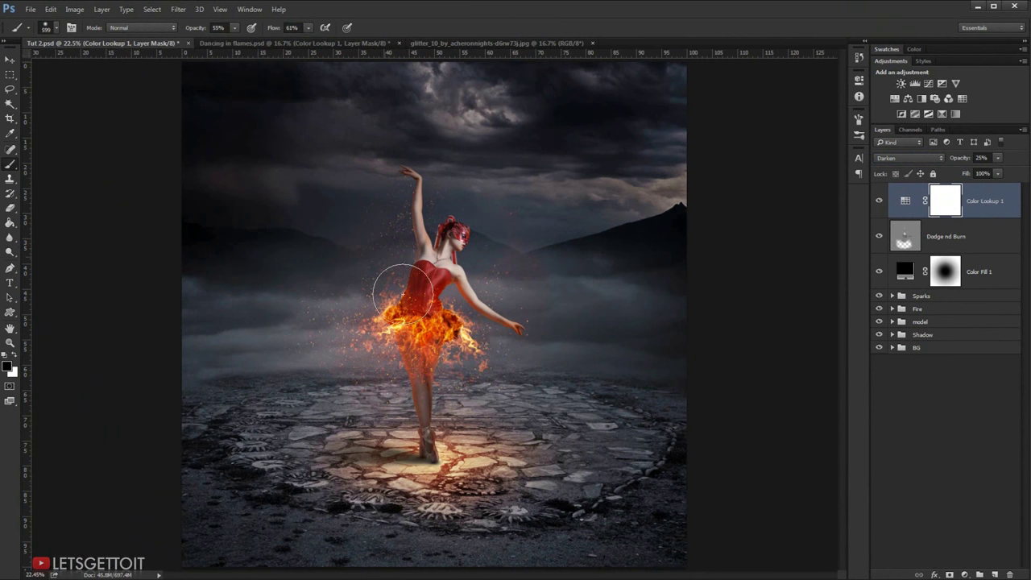
mouse_move(430, 344)
left_mouse_down()
mouse_move(417, 330)
mouse_move(459, 336)
mouse_move(432, 334)
left_mouse_up()
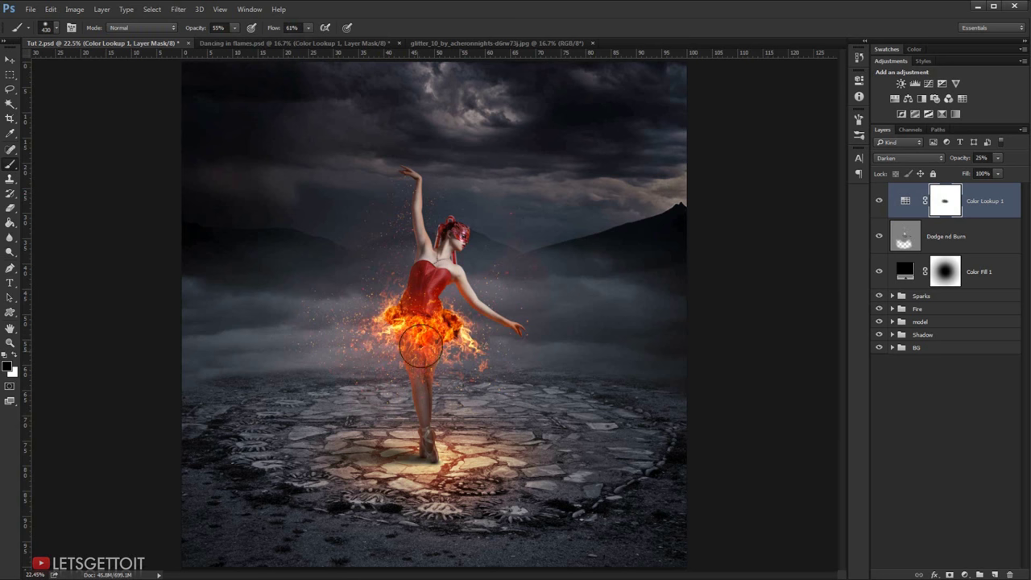
right_click(433, 334, "alt")
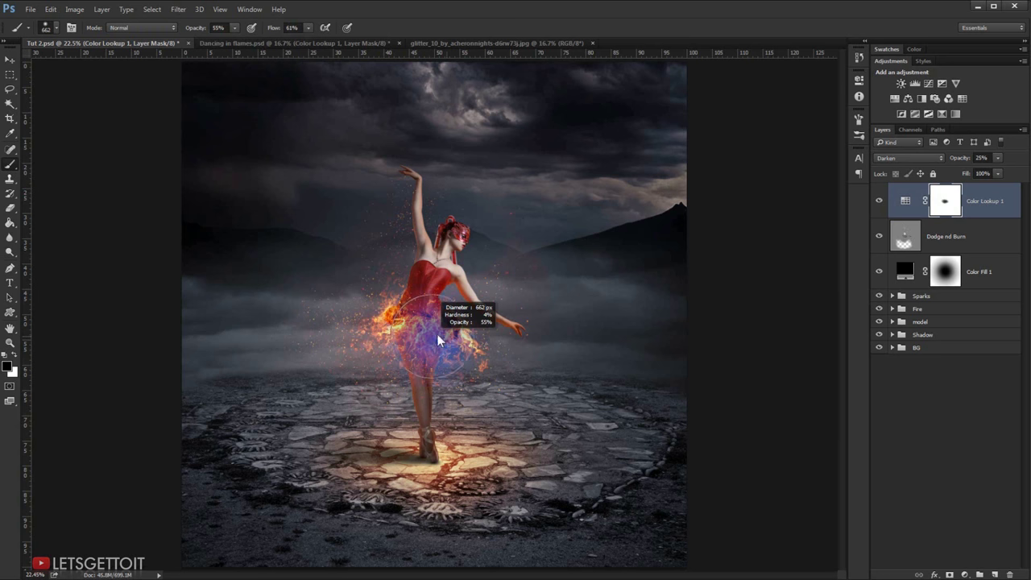
left_click(268, 30)
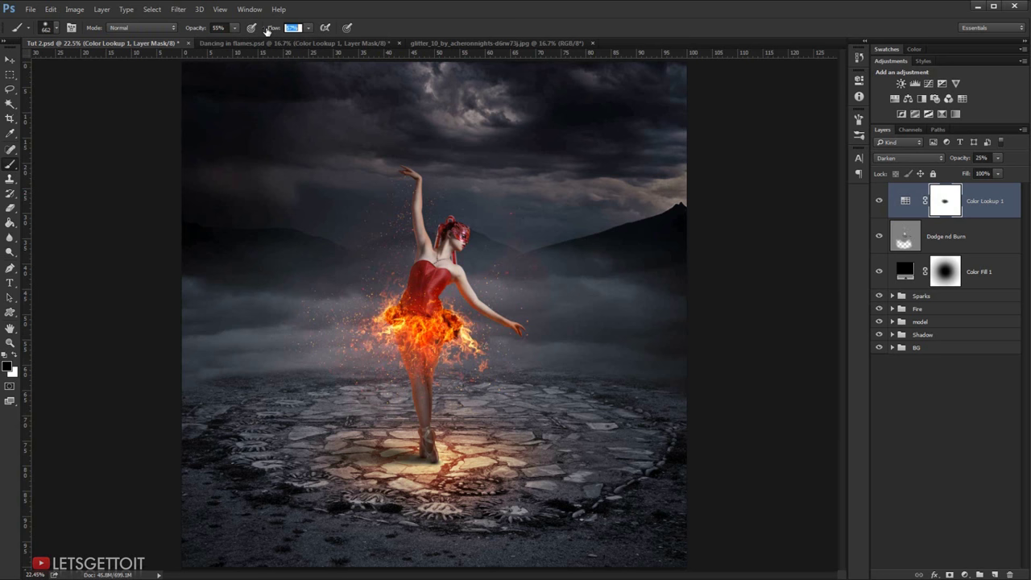
type("57")
key("Return")
- Paint more of the skirt out at 43% opacity, 39% flow, then stamp visible layers
left_click(878, 201)
left_click_drag(435, 319, 423, 319)
left_click_drag(269, 28, 193, 30)
mouse_move(357, 334)
left_mouse_down()
mouse_move(478, 353)
mouse_move(419, 262)
mouse_move(526, 352)
left_mouse_up()
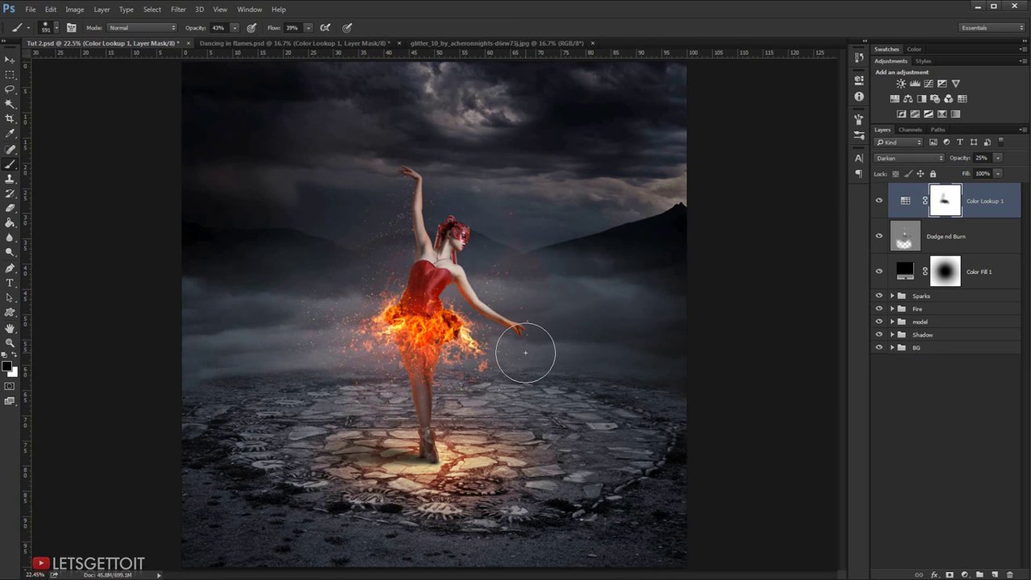
left_click(879, 201)
left_click(904, 201)
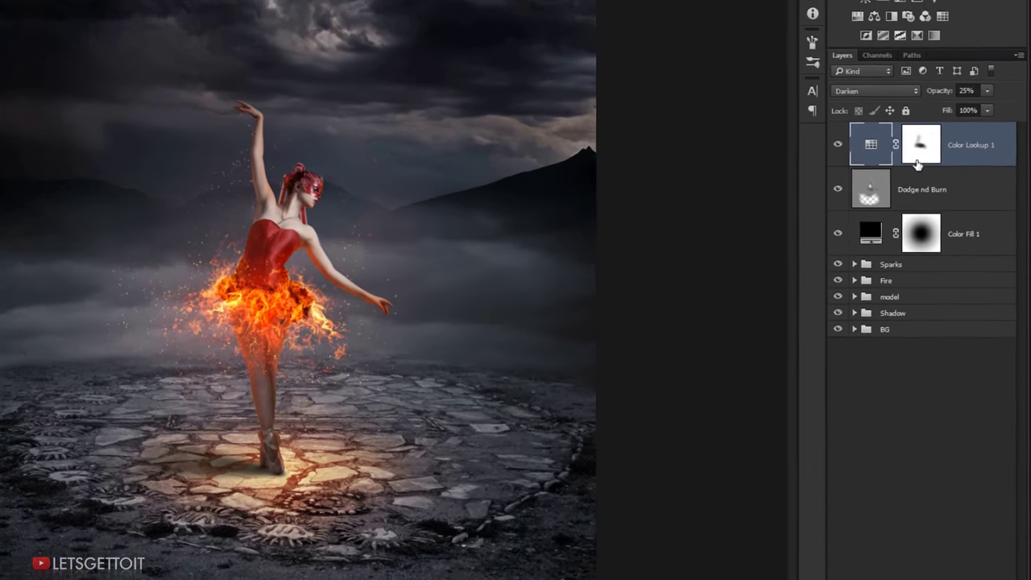
key("ctrl+shift+alt+e")
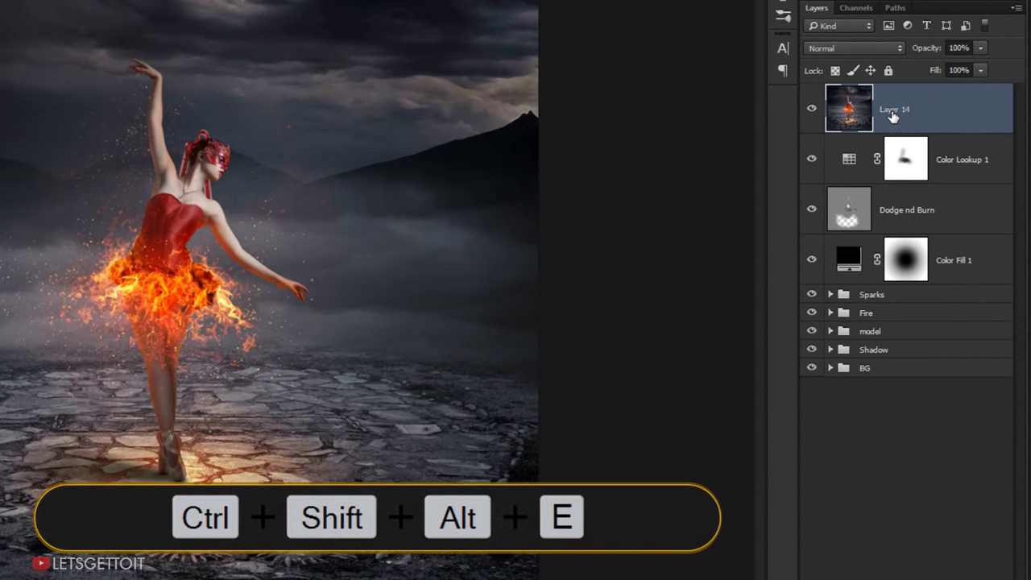
- Rename the stamped layer 'camera raw' and set Highlights to -31 in the Camera Raw Filter
double_click(894, 110)
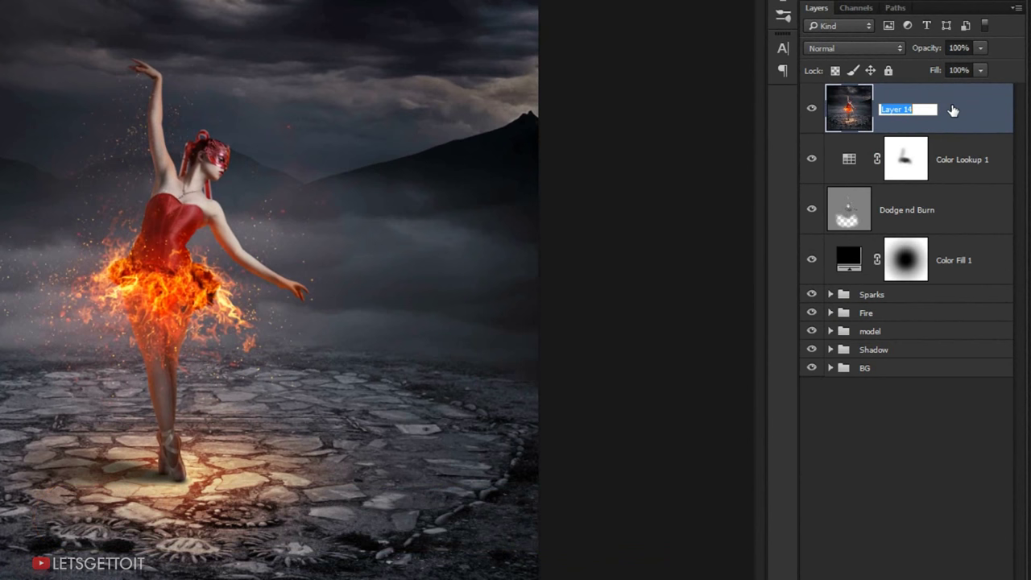
type("c")
type("w")
key("Return")
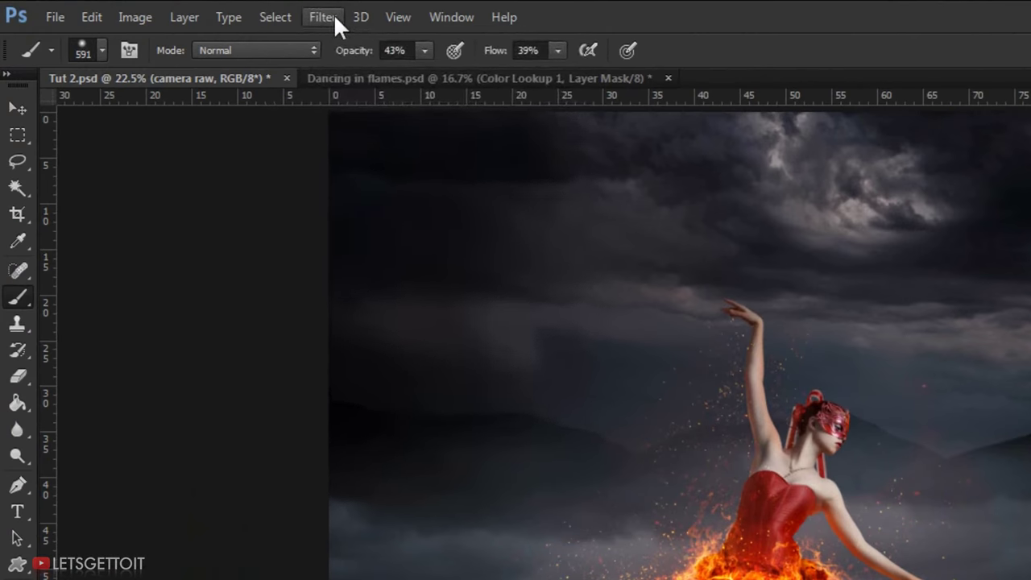
left_click(334, 14)
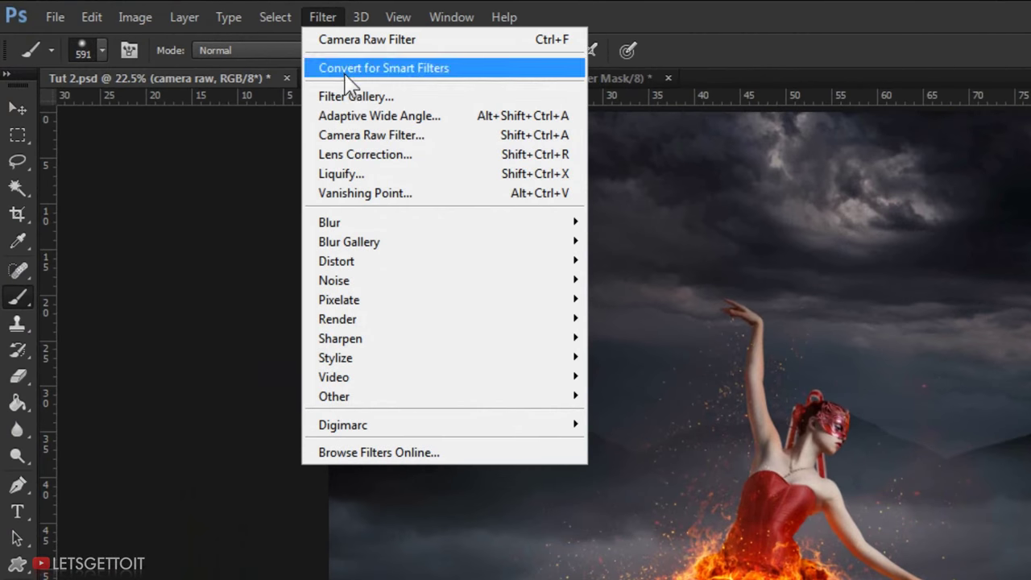
left_click(376, 133)
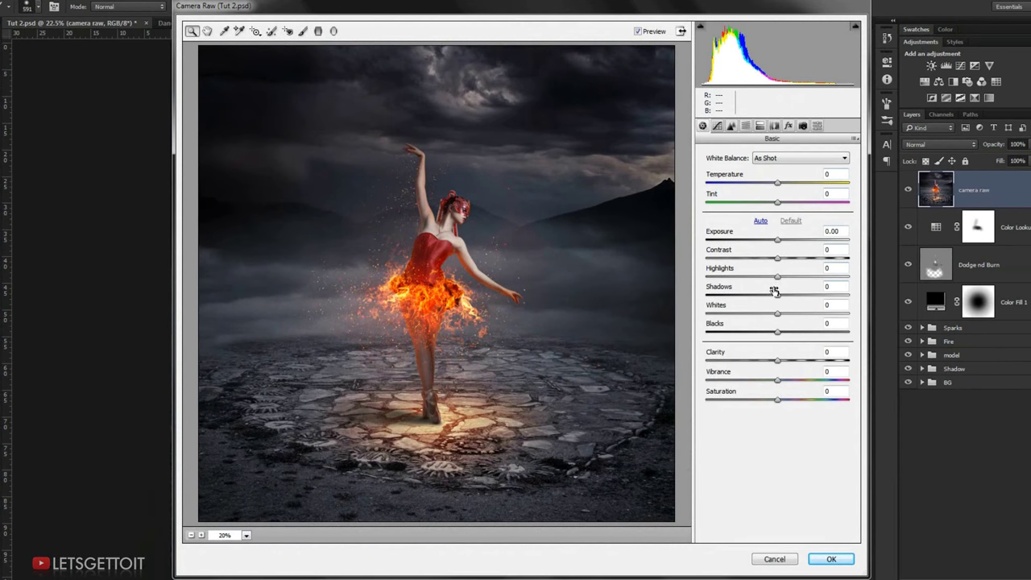
left_click_drag(774, 289, 712, 284)
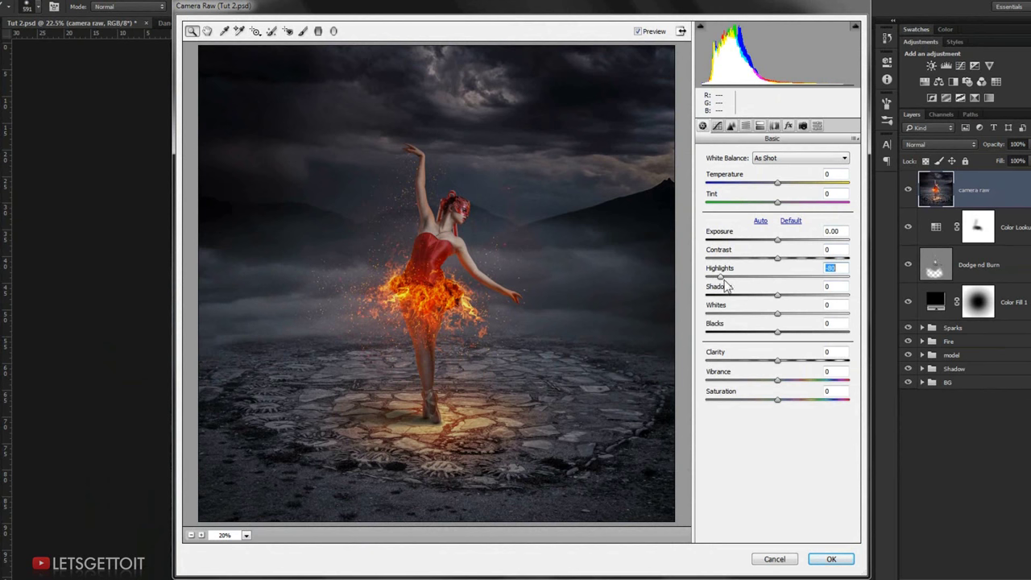
- Build a Point tone curve S-curve, pulling shadows down and lifting highlights
left_click(717, 126)
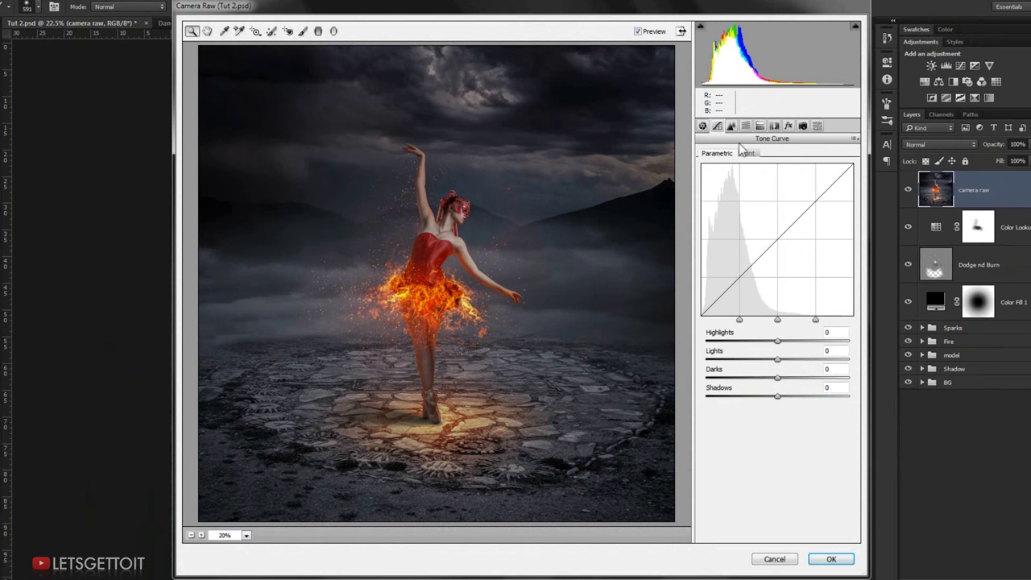
left_click(748, 153)
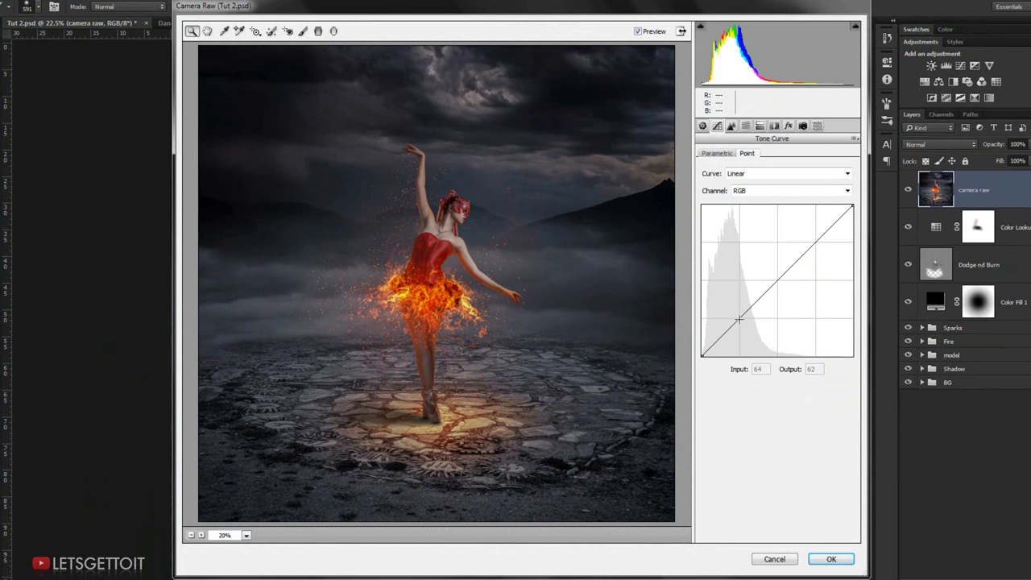
left_click_drag(739, 320, 742, 325)
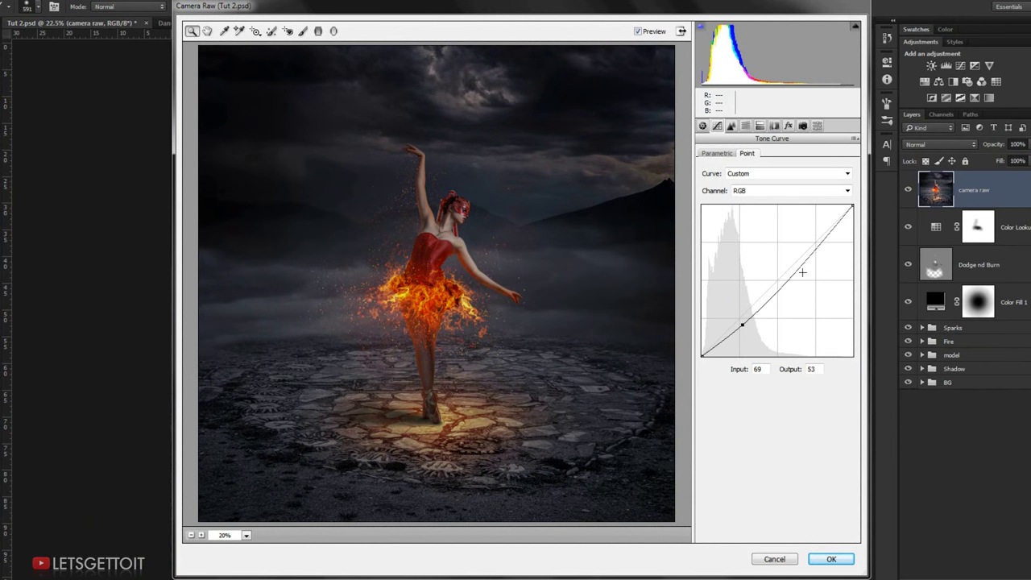
mouse_move(816, 244)
left_mouse_down()
mouse_move(813, 235)
mouse_move(807, 244)
left_mouse_up()
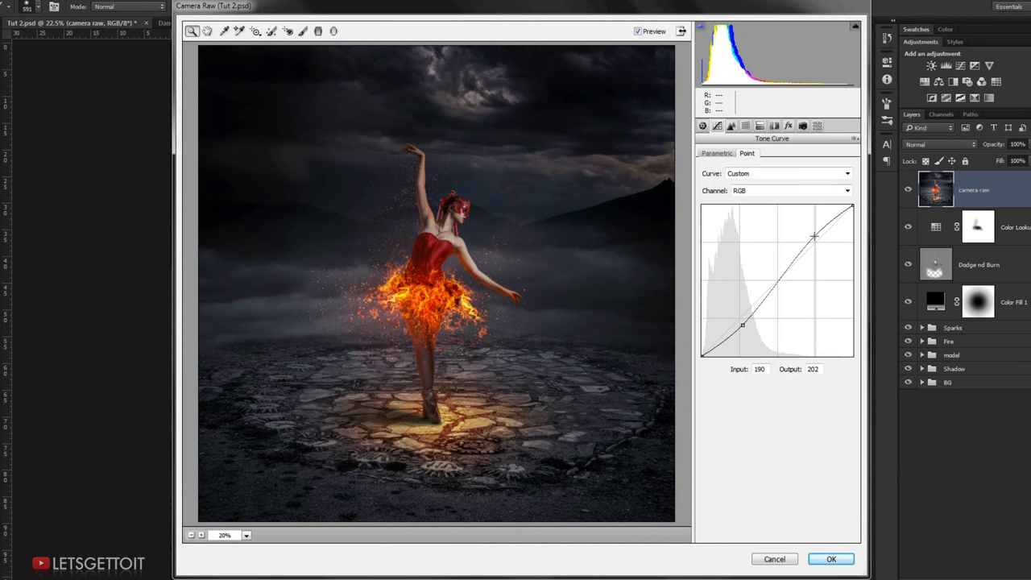
left_click_drag(742, 325, 740, 325)
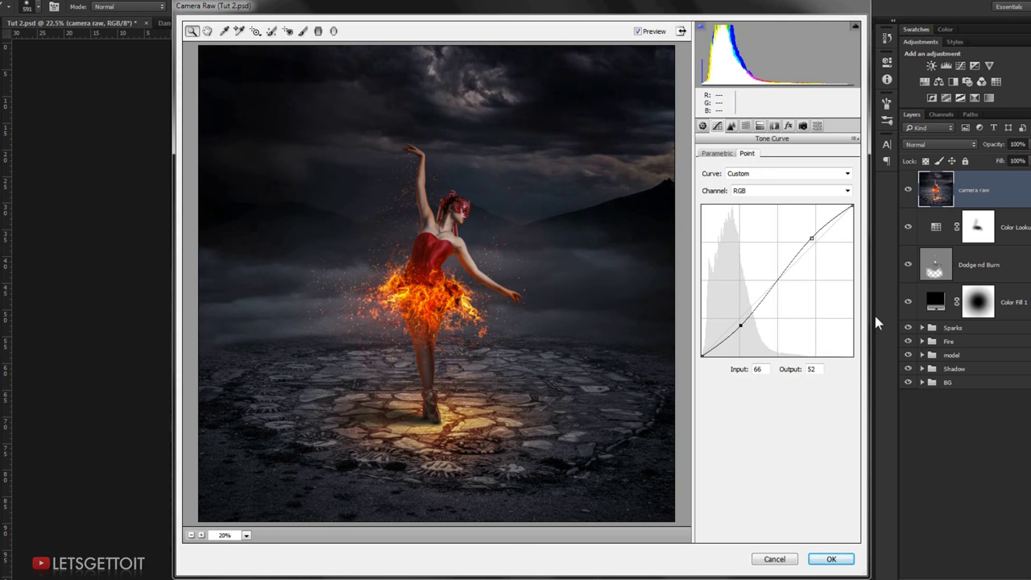
- Add a slight negative Post Crop Vignetting amount and apply the Camera Raw edits
left_click(731, 127)
left_click(710, 173)
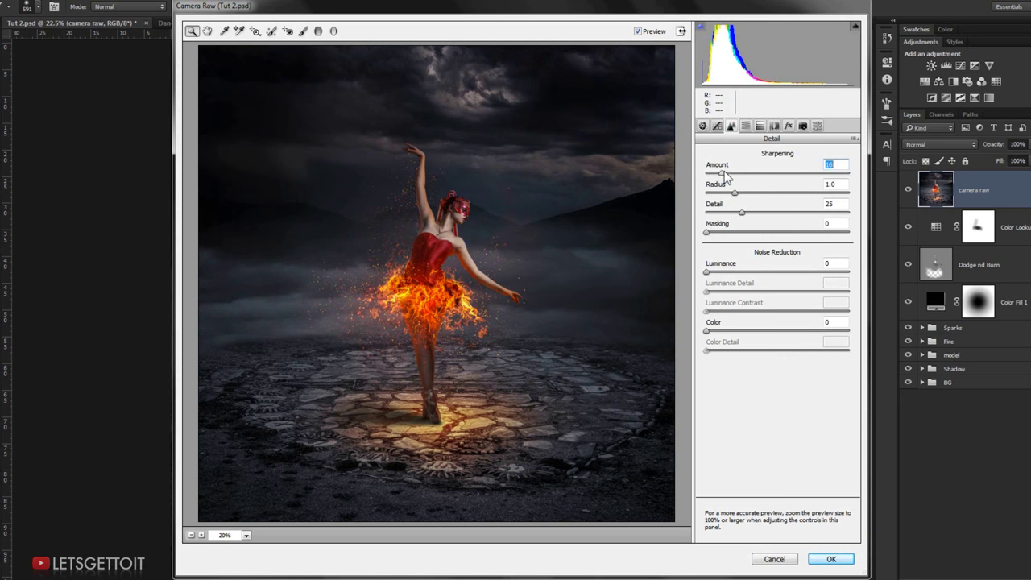
left_click(745, 127)
left_click(760, 127)
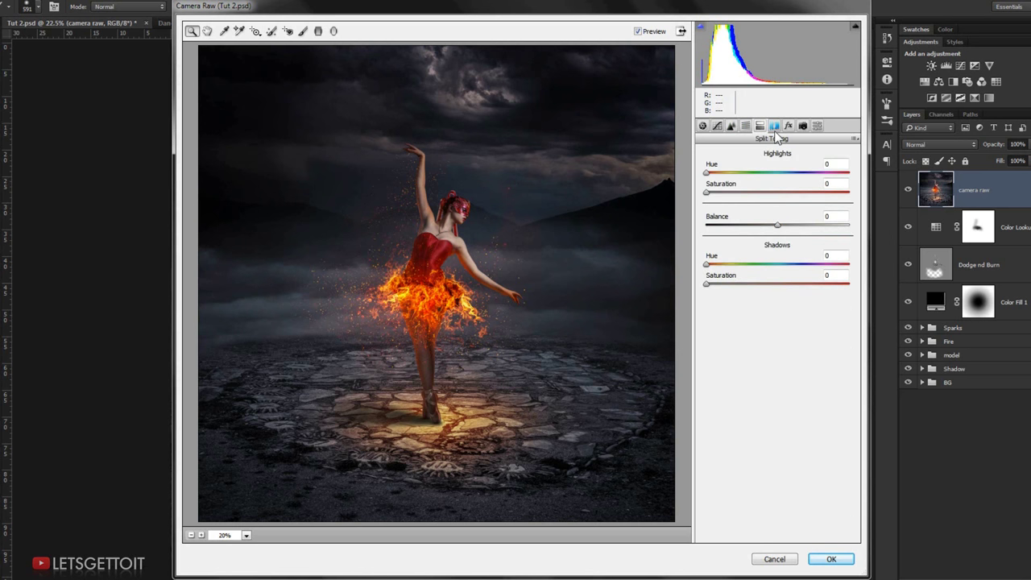
left_click(774, 129)
left_click(788, 127)
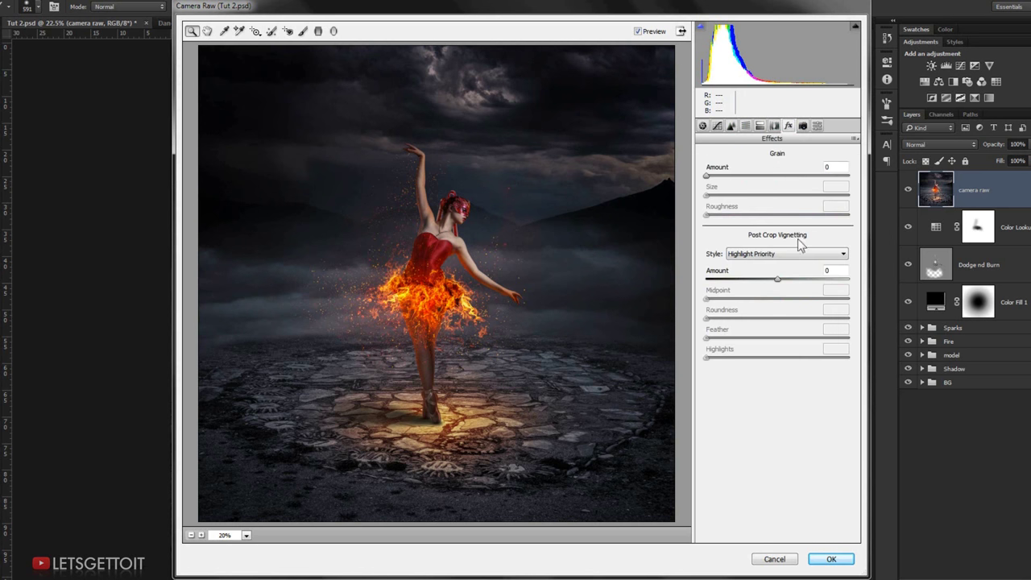
left_click_drag(780, 282, 772, 280)
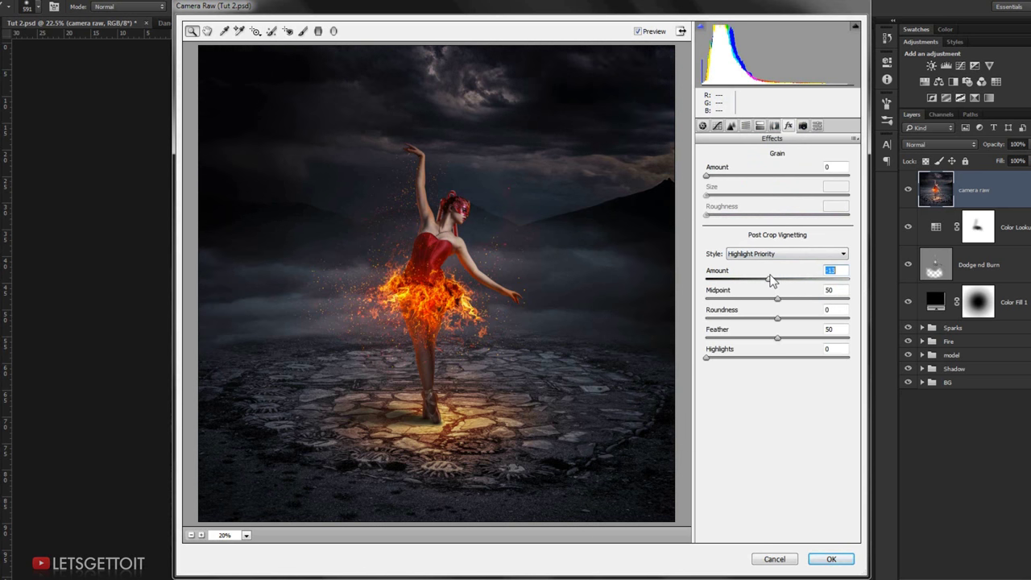
left_click(838, 559)
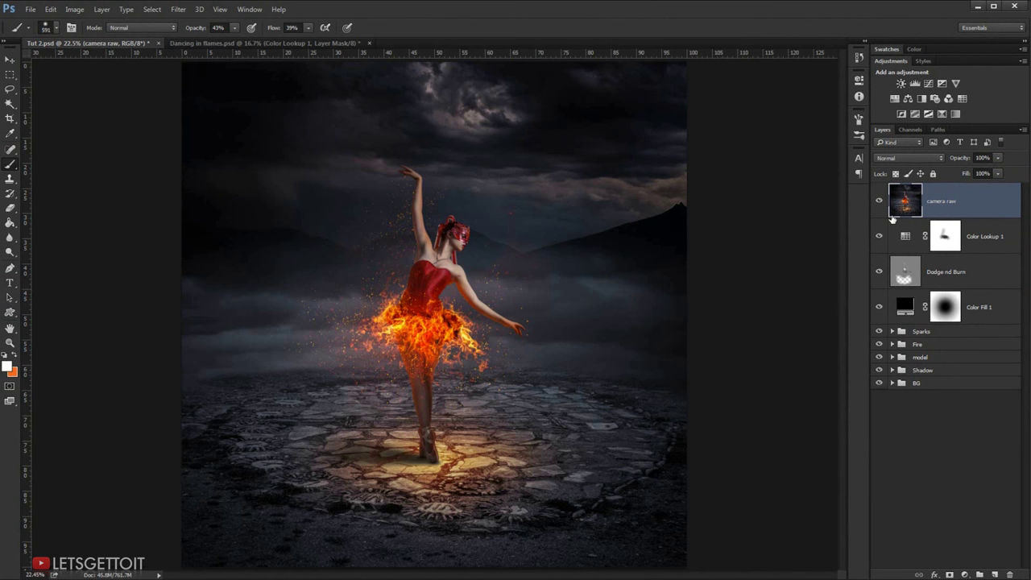
- Desaturate the camera raw layer and blend it as Soft Light at 35% opacity
left_click(879, 202)
key("ctrl+shift+u")
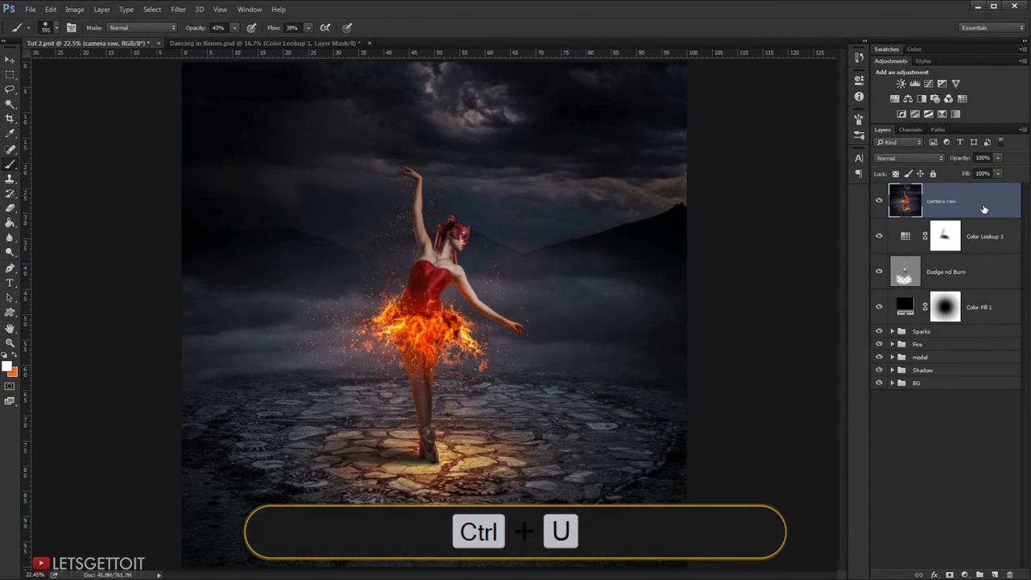
left_click(879, 201)
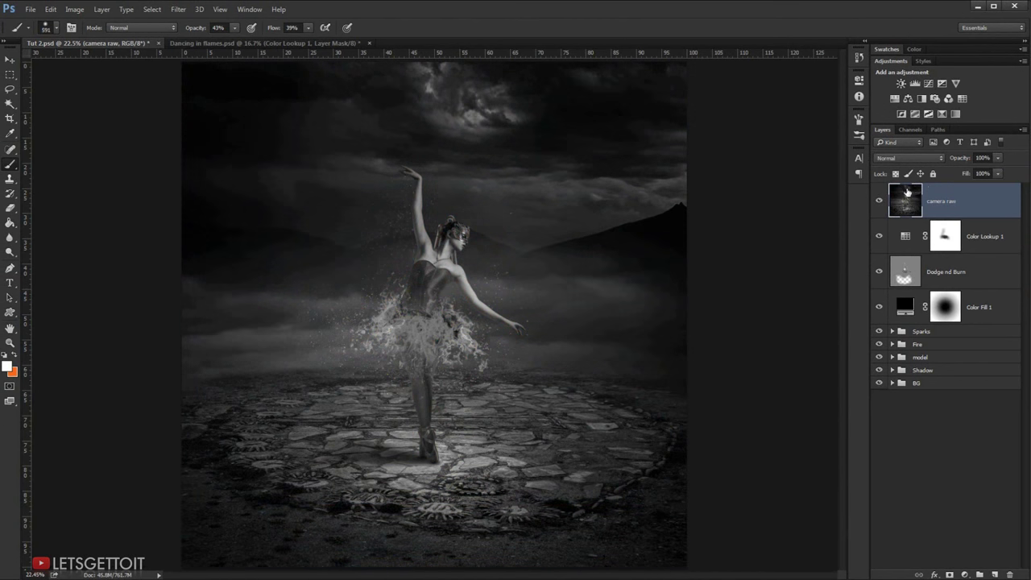
left_click(919, 159)
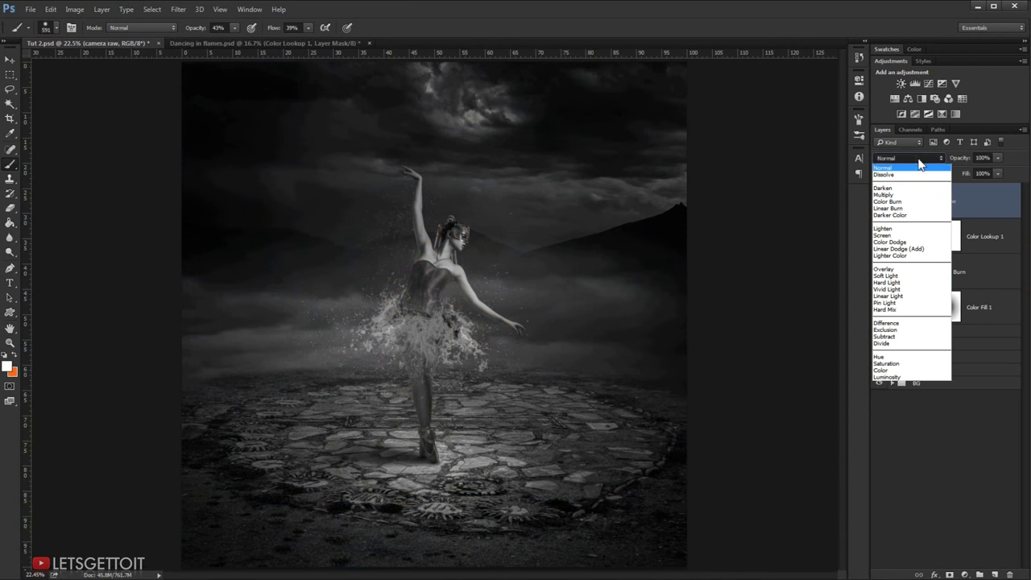
left_click(903, 281)
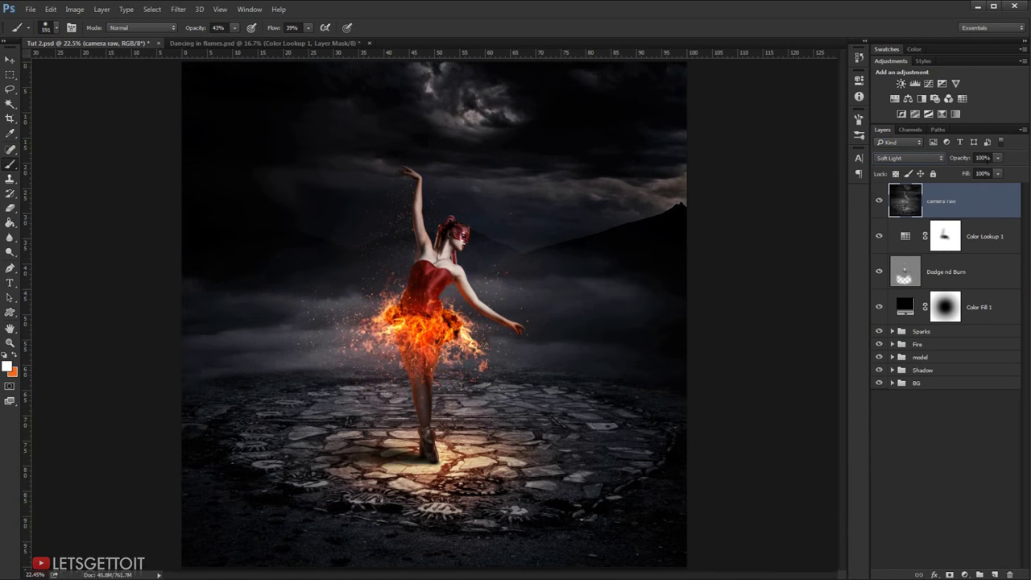
left_click(983, 158)
type("3")
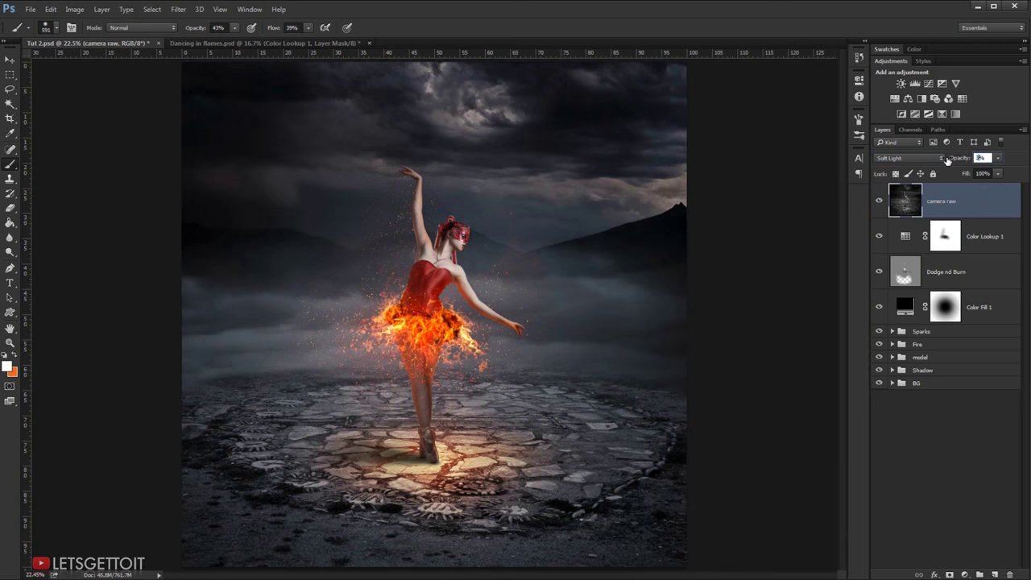
type("5")
key("Return")
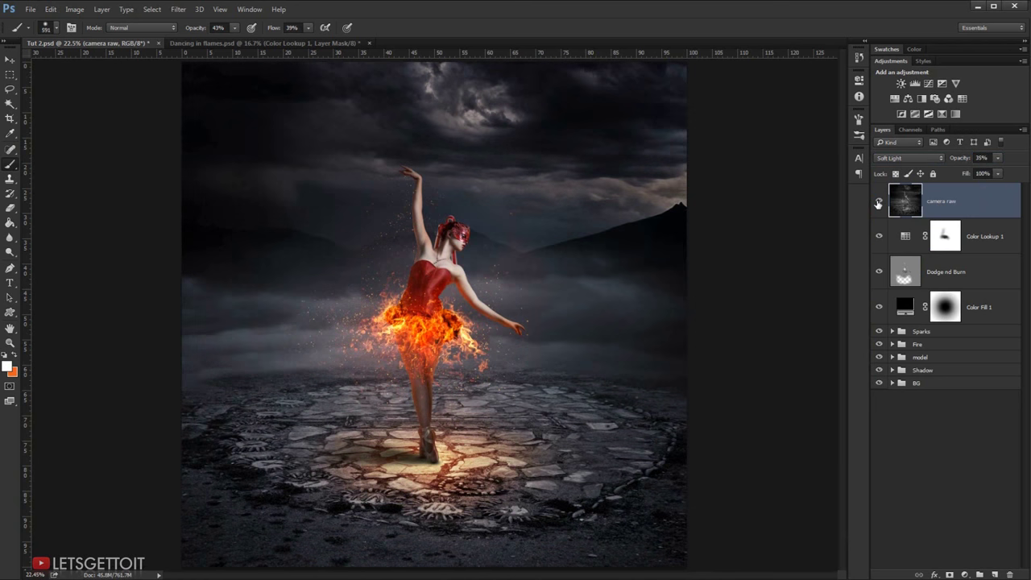
- Toggle the camera raw layer on and off to compare before and after
left_click(880, 201)
left_click(879, 201)
left_click(879, 202)
left_click(879, 202)
left_click(880, 203)
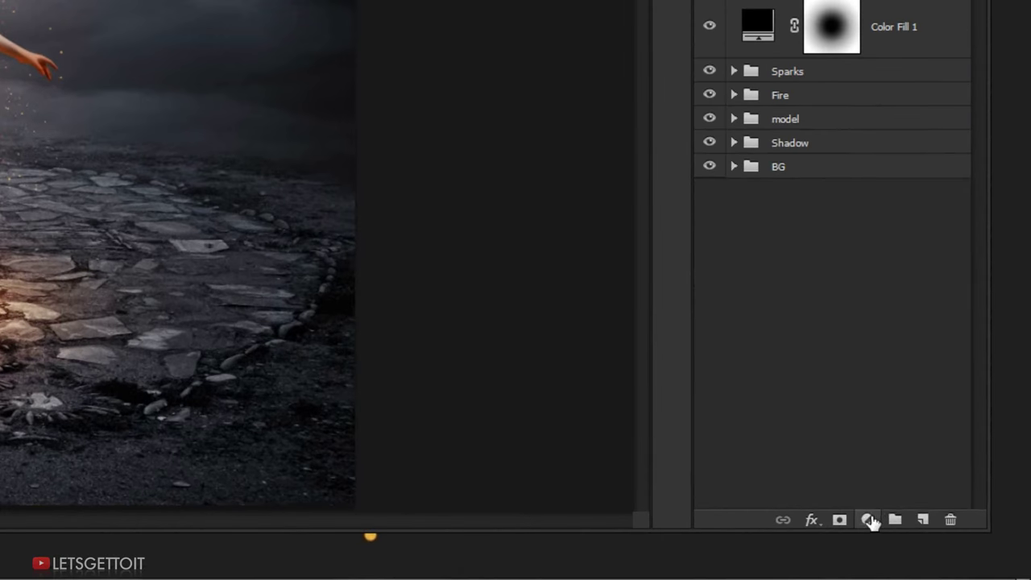
left_click(965, 574)
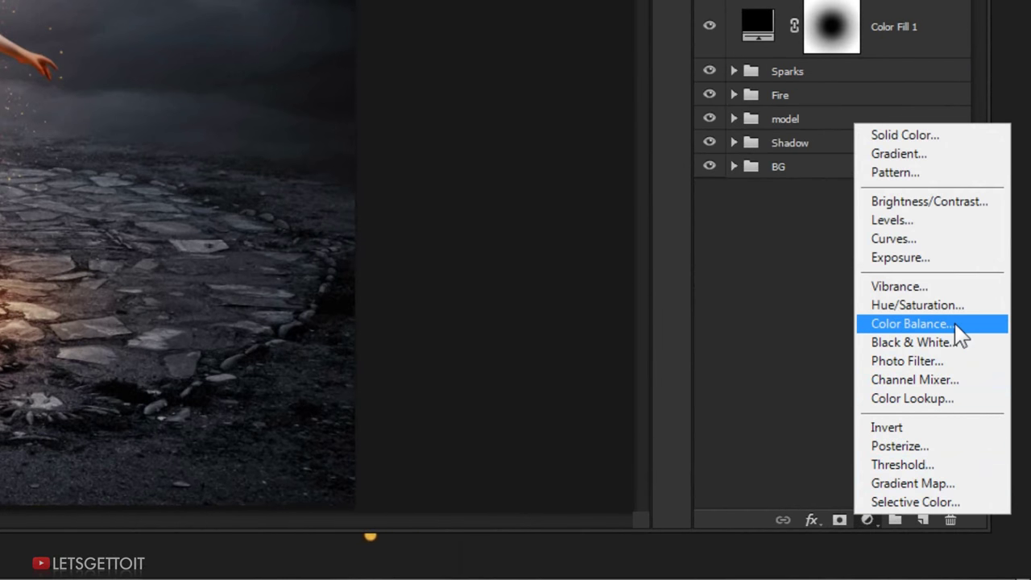
- Add a Color Balance layer with Shadows set to -5, 2, 1
left_click(987, 325)
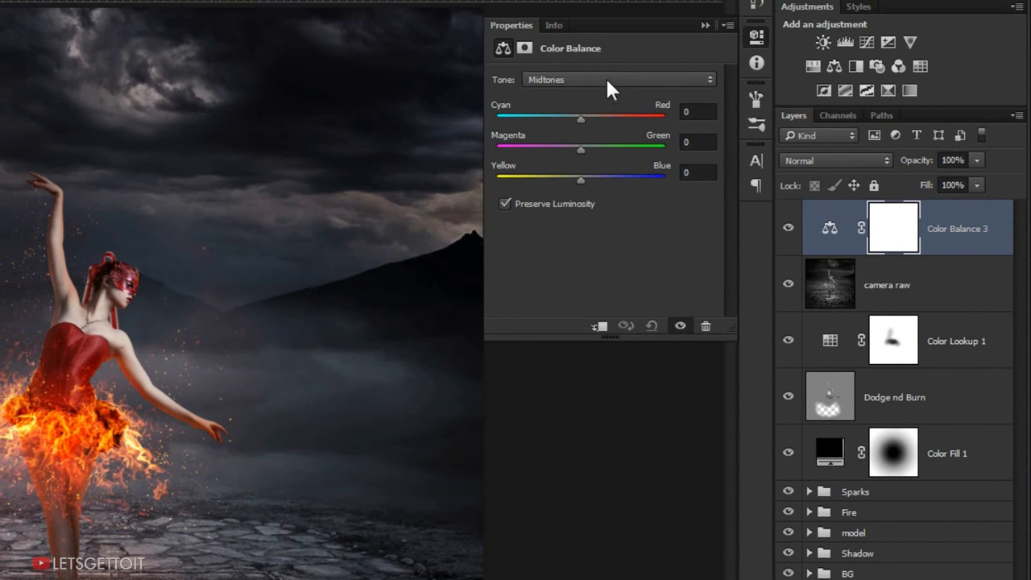
left_click(609, 81)
left_click(606, 94)
key("Tab")
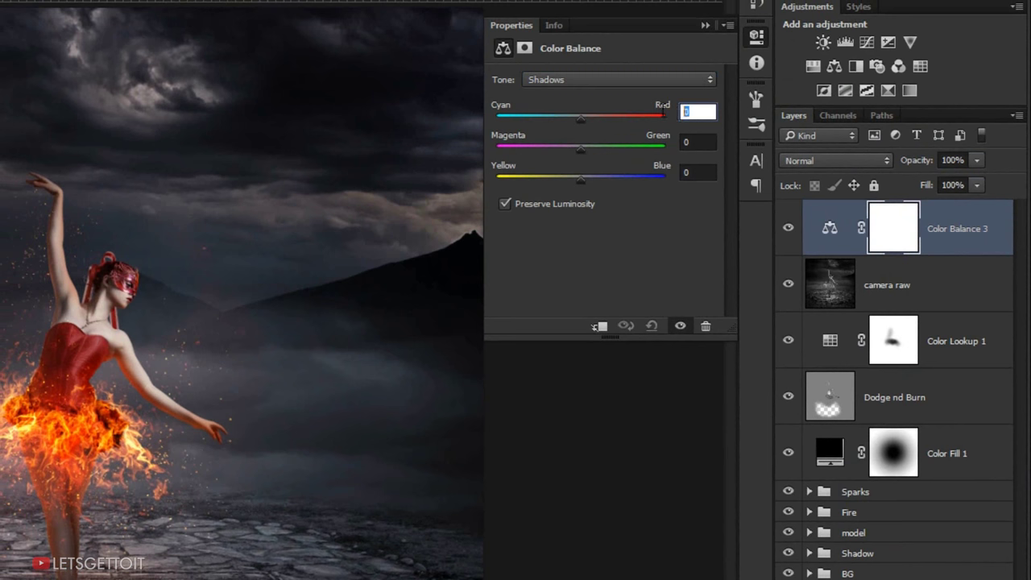
type("-")
type("5")
key("Tab")
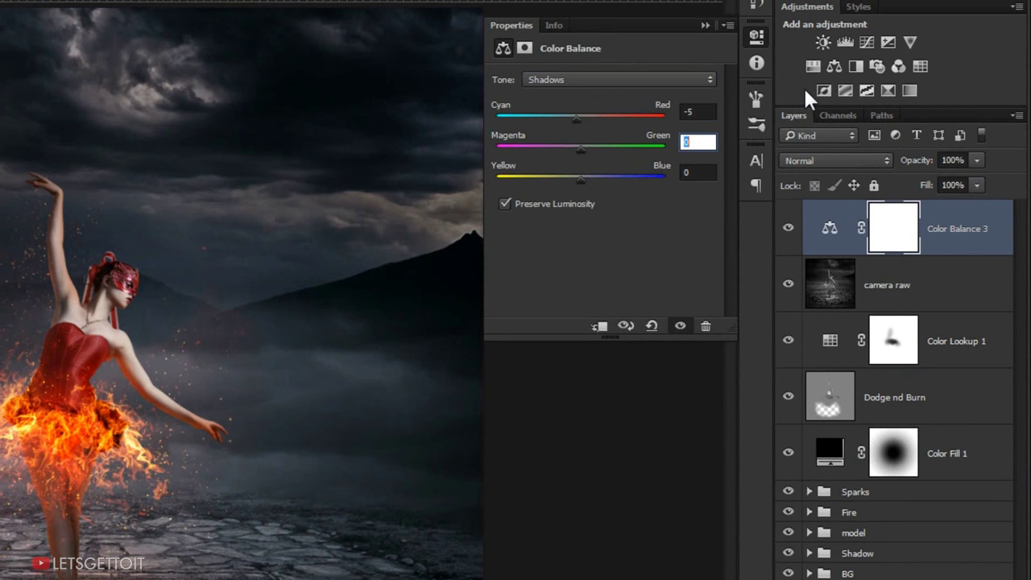
type("2")
key("Tab")
type("1")
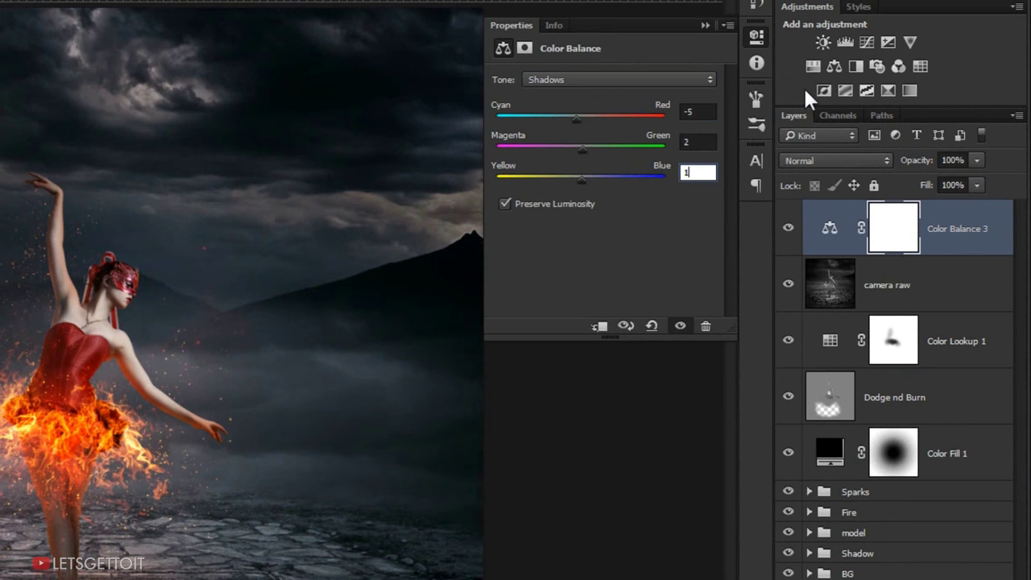
- Set the Color Balance Midtones to -2, 8, 12
left_click(640, 80)
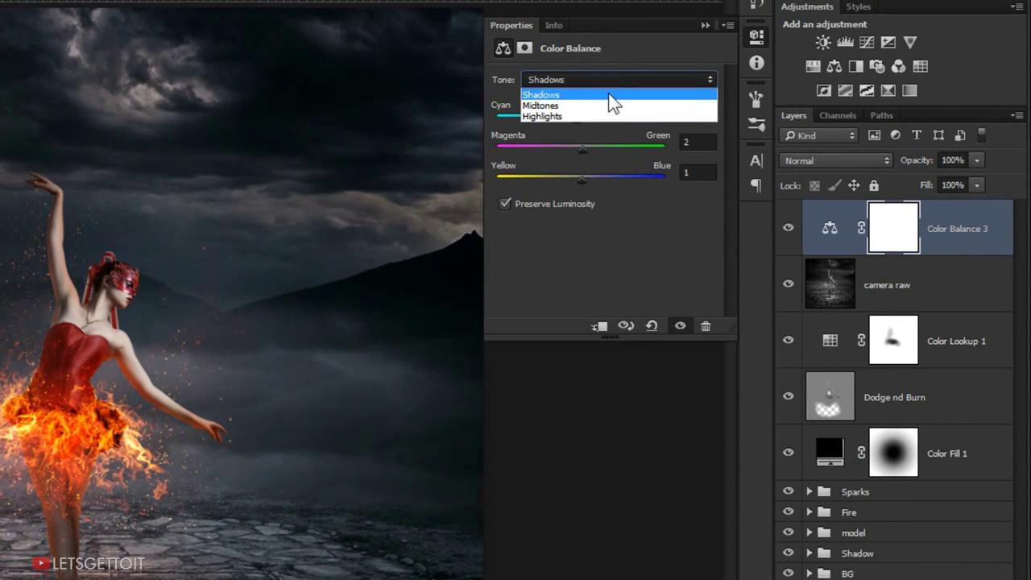
left_click(576, 105)
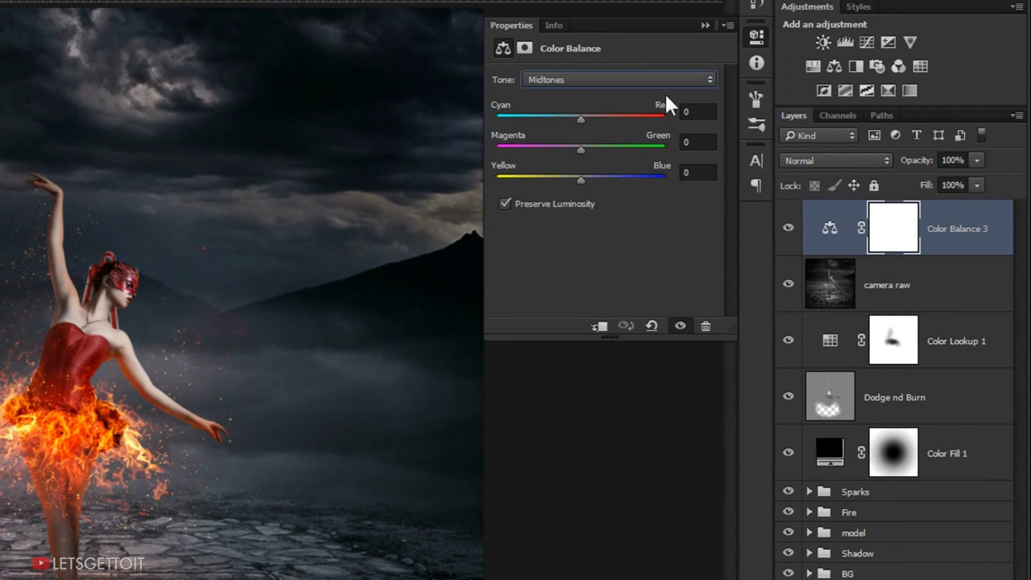
left_click(703, 111)
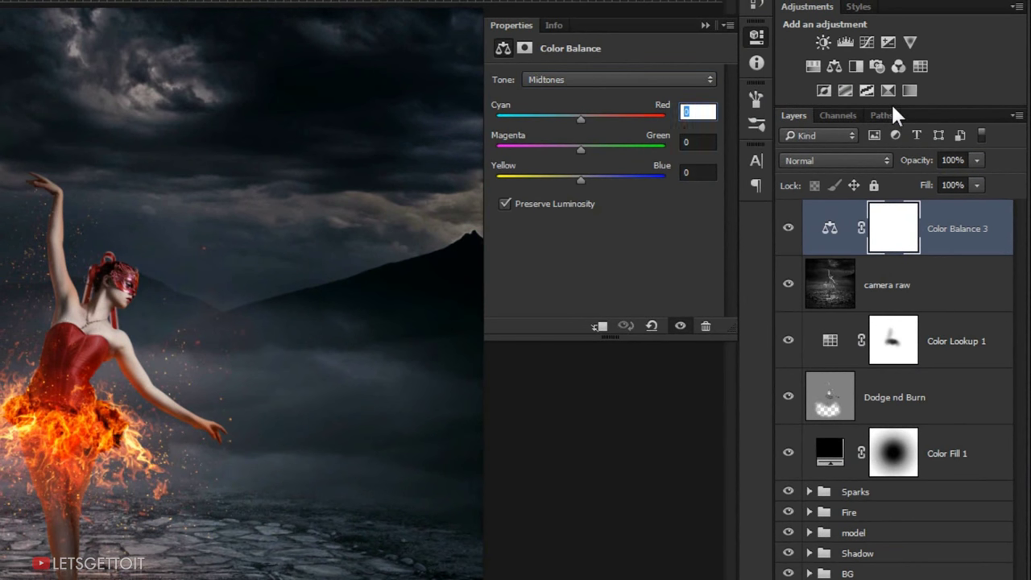
type("-2")
key("Tab")
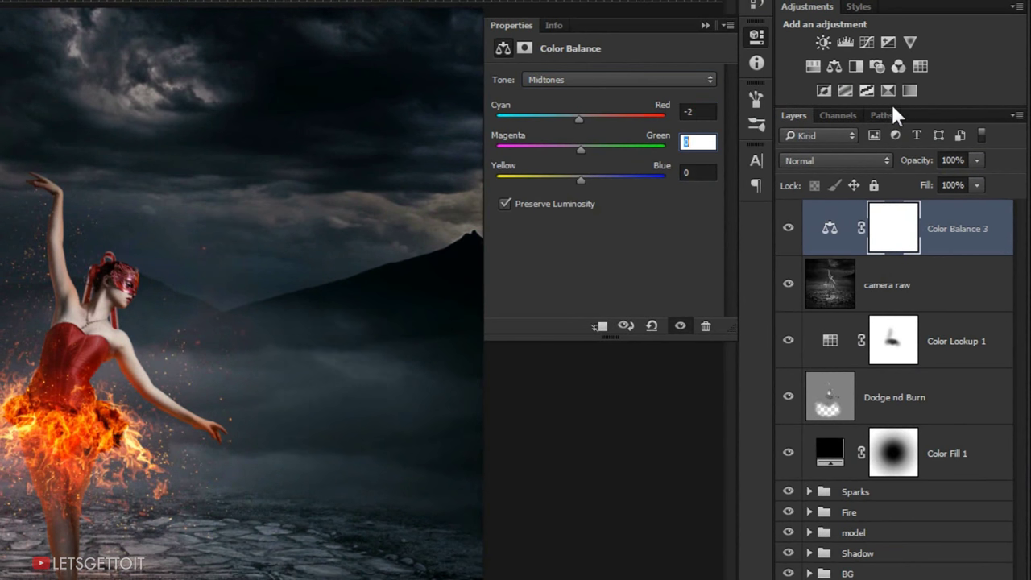
type("8")
key("Tab")
type("12")
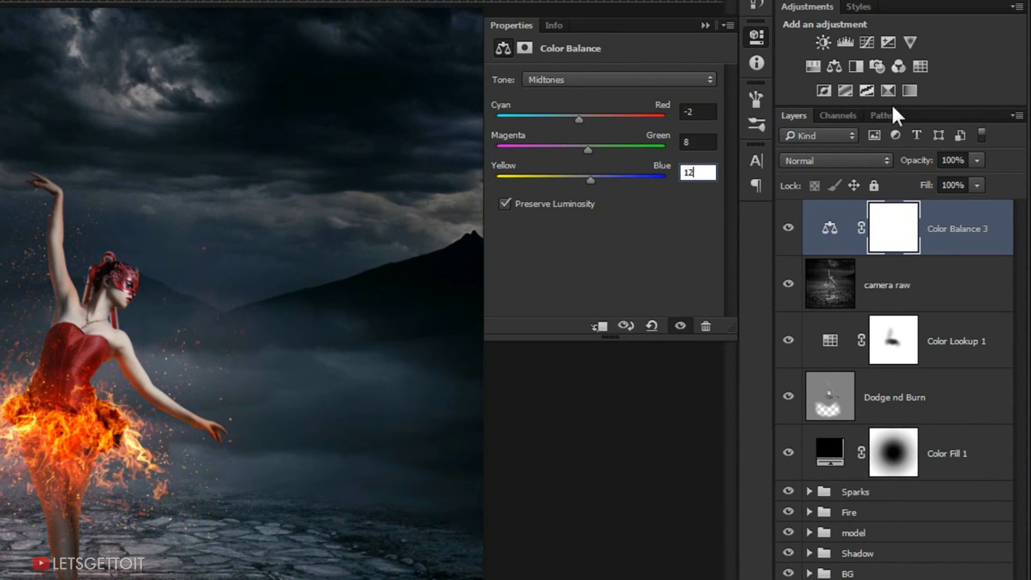
- Set the Color Balance Highlights to Cyan-Red 12 and Yellow-Blue -2
left_click(625, 80)
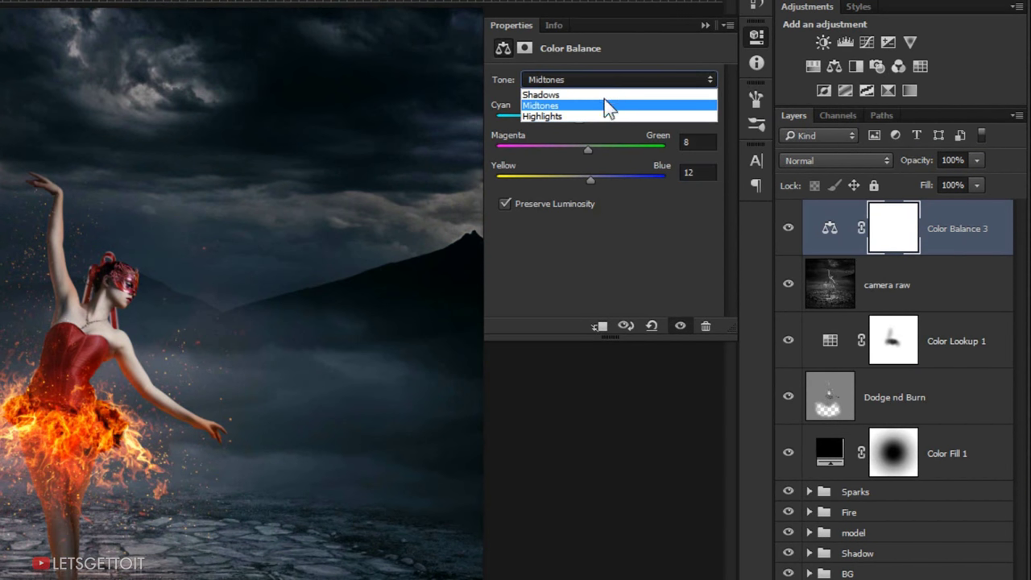
left_click(556, 116)
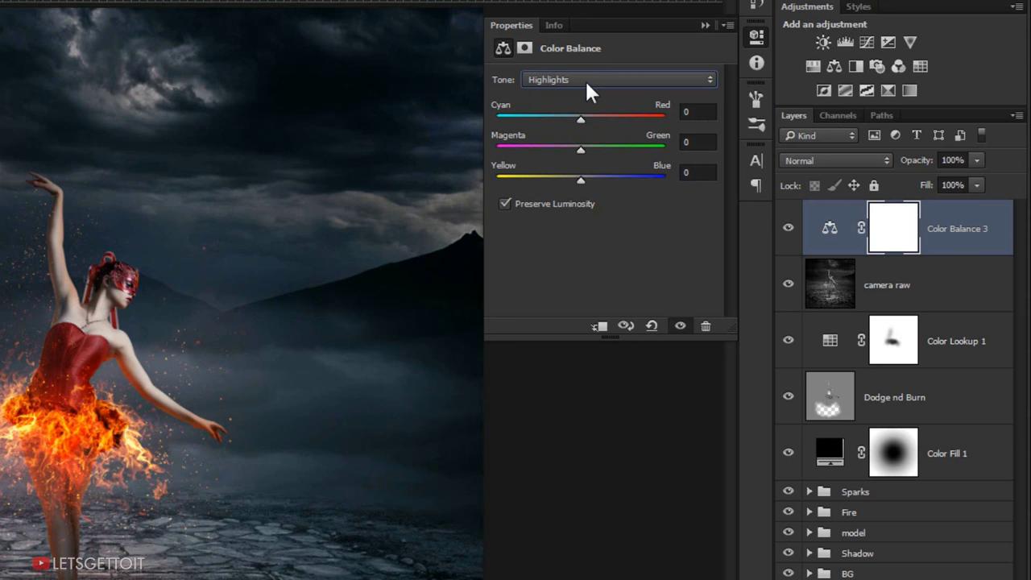
left_click(700, 109)
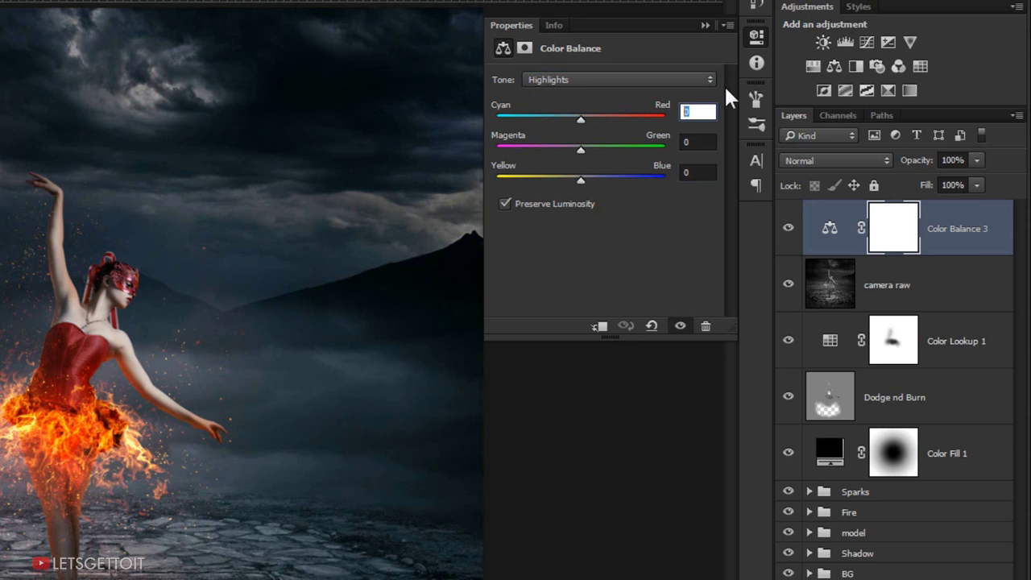
type("12")
key("Tab")
key("Tab")
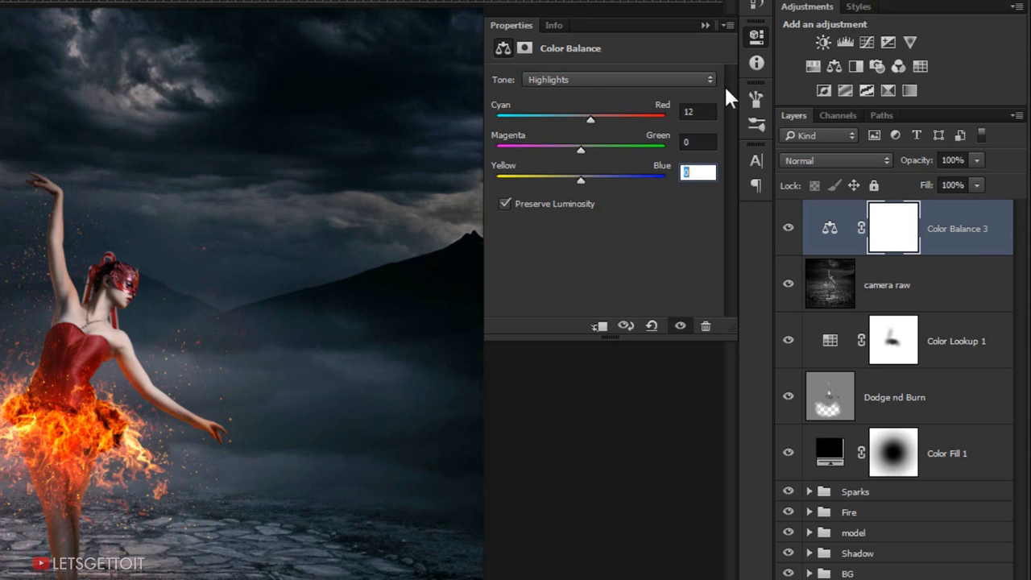
type("-2")
- Lower Color Balance 3 to 70% opacity, toggling it to compare before and after
left_click(705, 27)
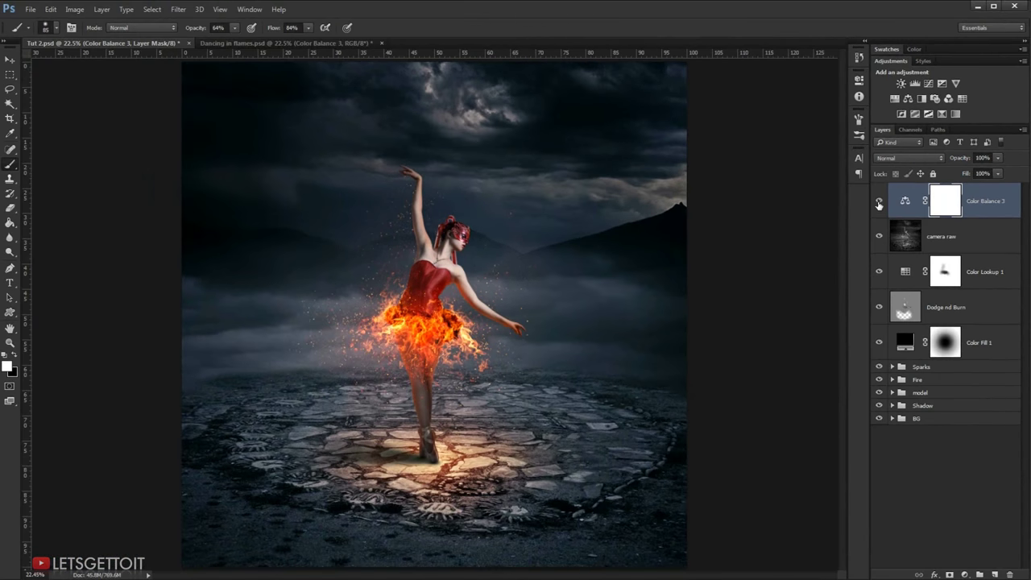
left_click(879, 202)
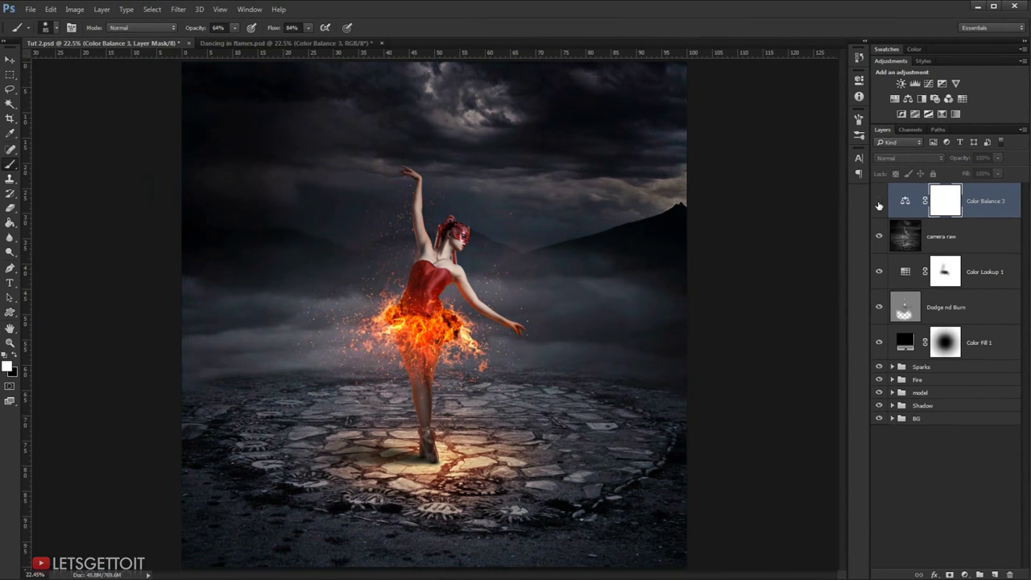
left_click(880, 201)
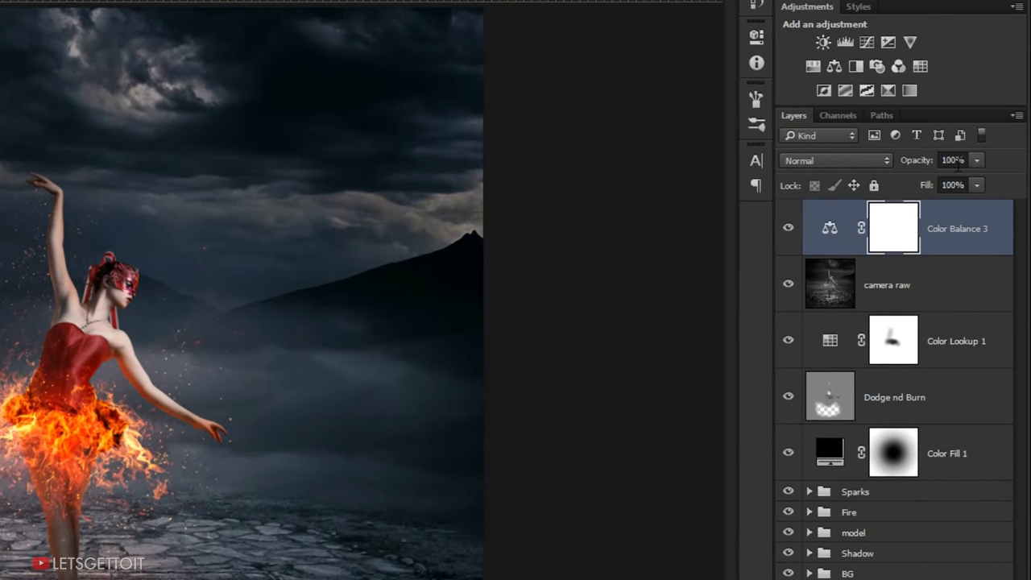
left_click(996, 159)
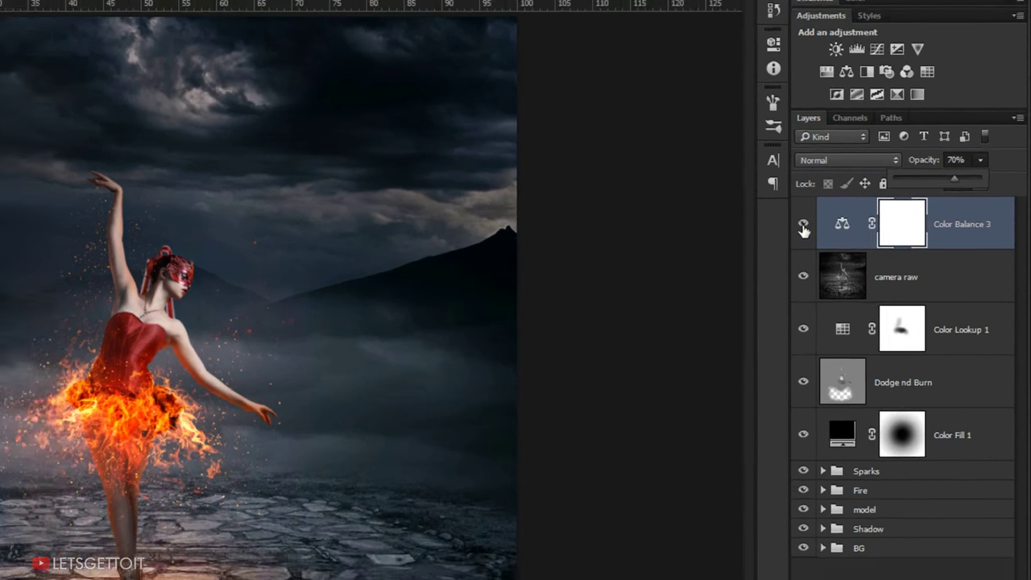
left_click(879, 204)
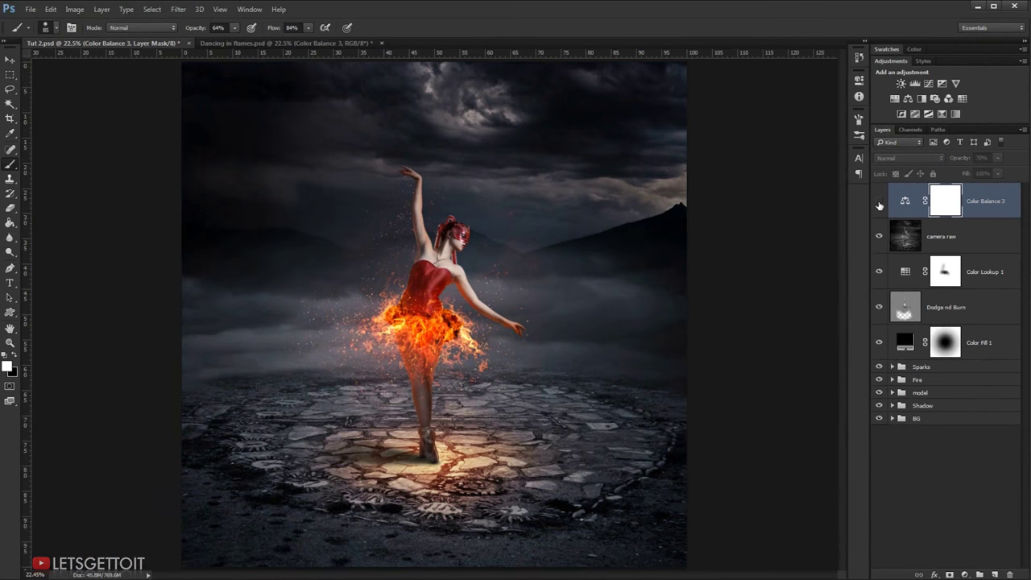
left_click(879, 202)
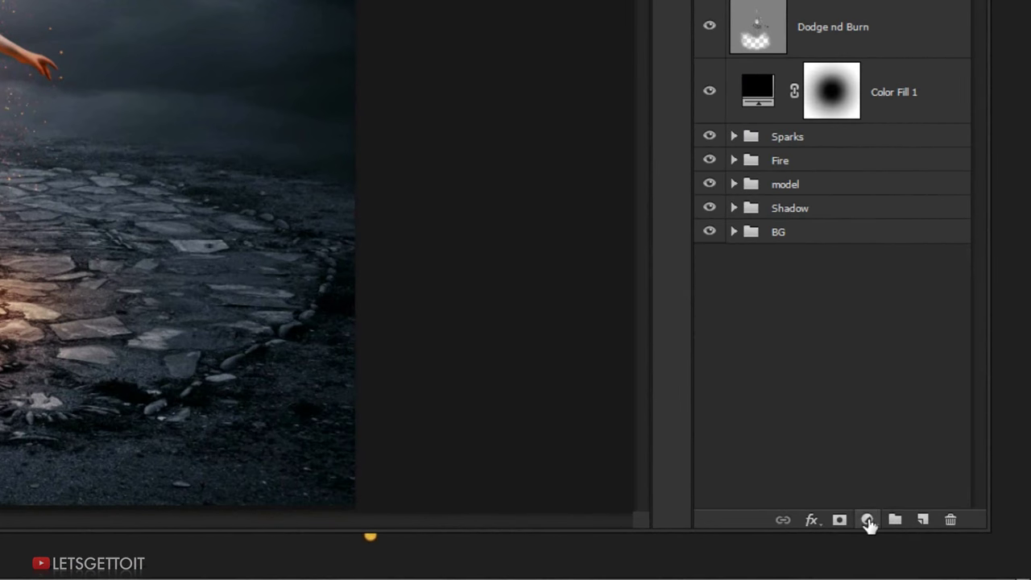
- Add a Curves layer and bow its multi-point curve down to darken midtones and shadows
left_click(869, 518)
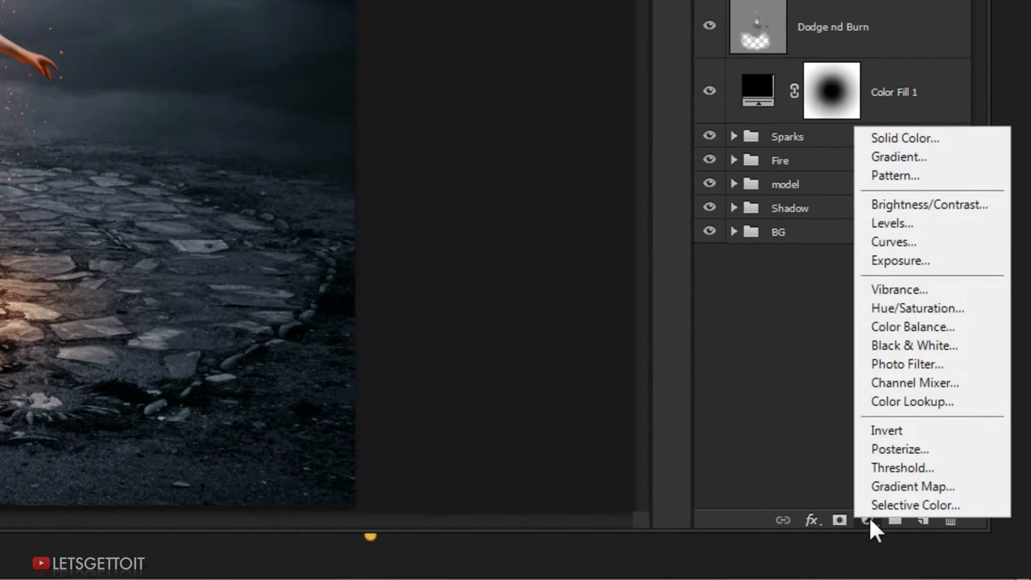
left_click(922, 242)
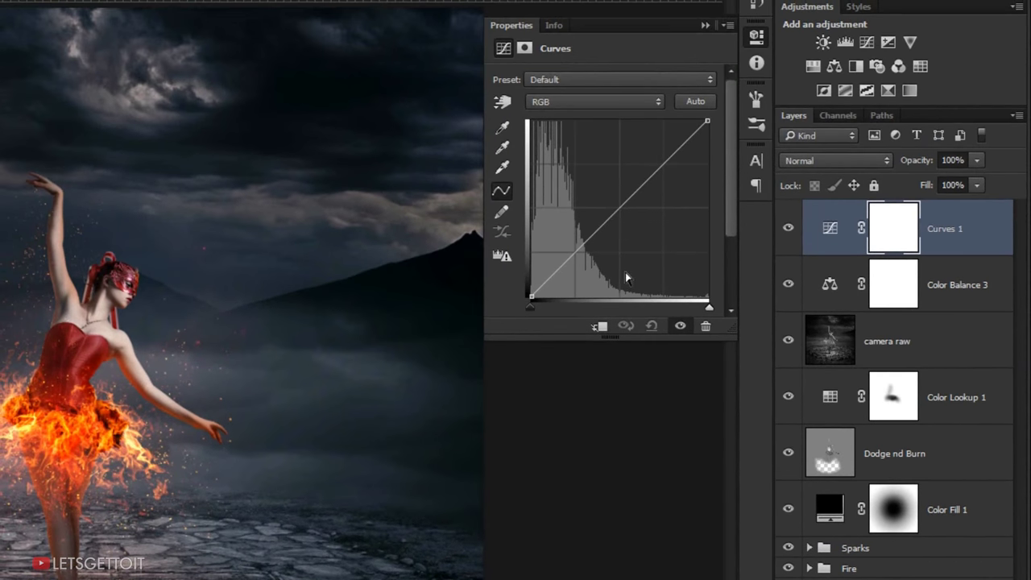
left_click_drag(621, 209, 646, 226)
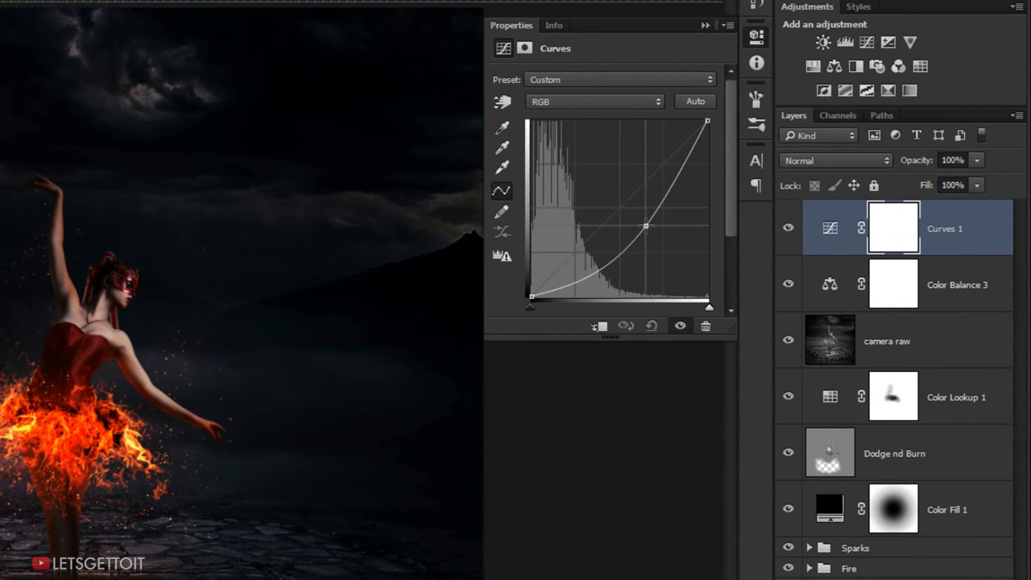
left_click_drag(600, 265, 597, 272)
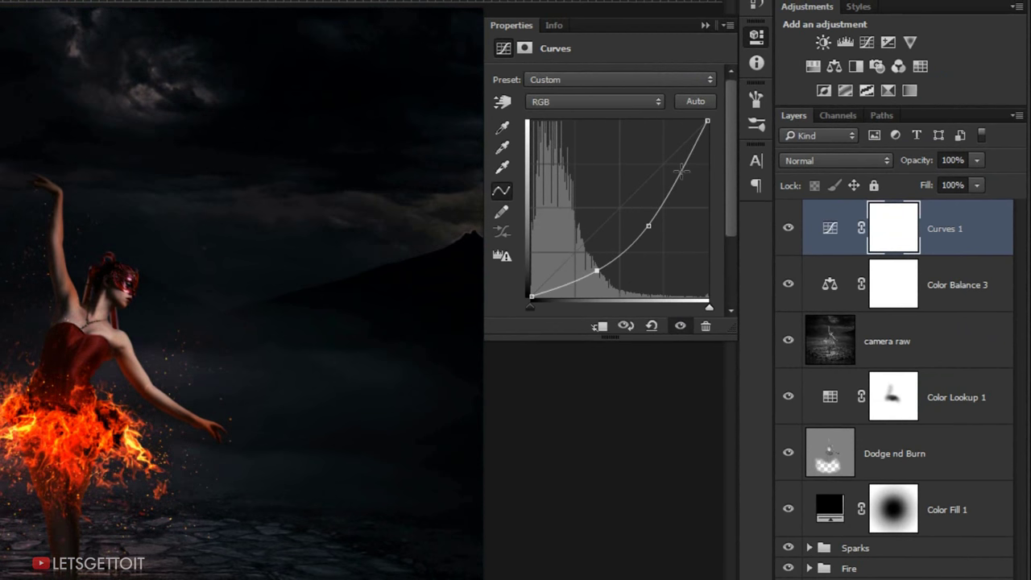
left_click(651, 226)
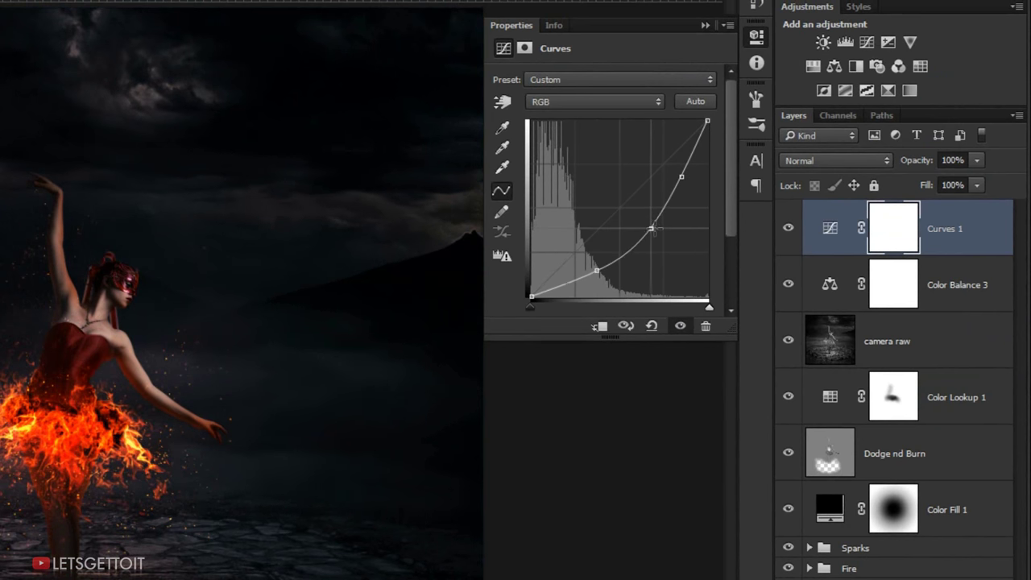
left_click_drag(597, 271, 603, 275)
left_click_drag(651, 228, 651, 231)
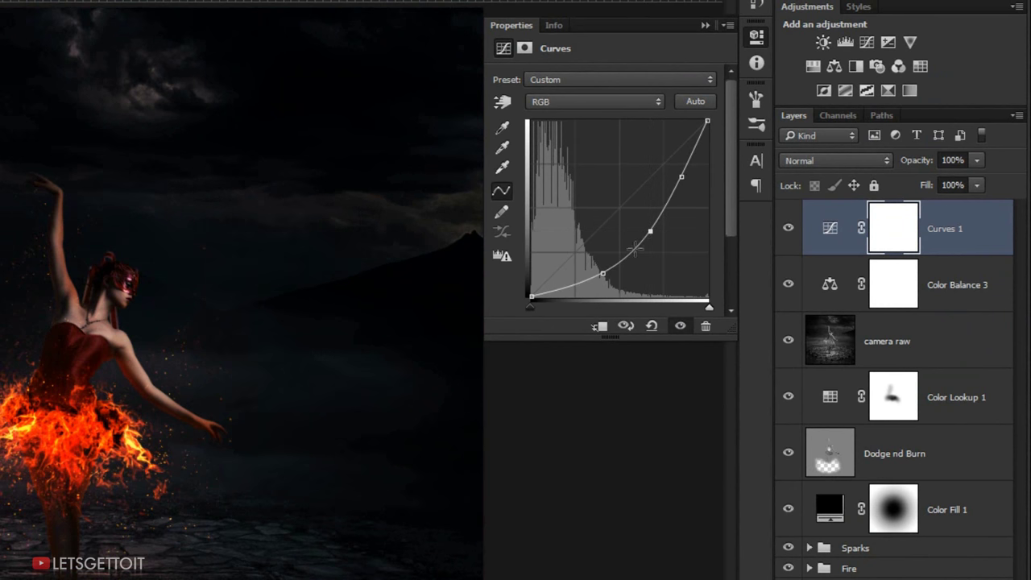
left_click_drag(607, 273, 610, 271)
left_click_drag(682, 177, 682, 183)
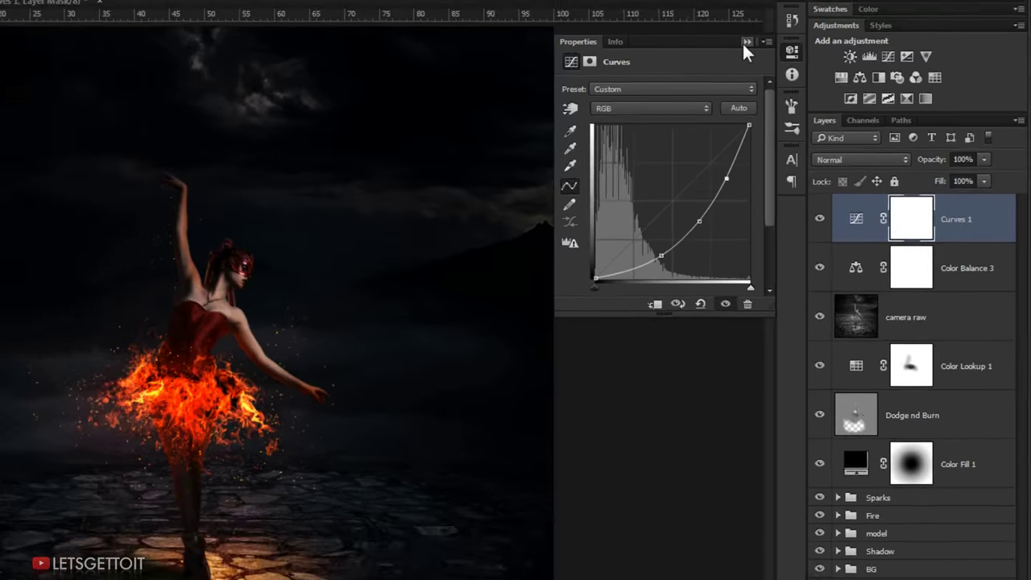
left_click(743, 41)
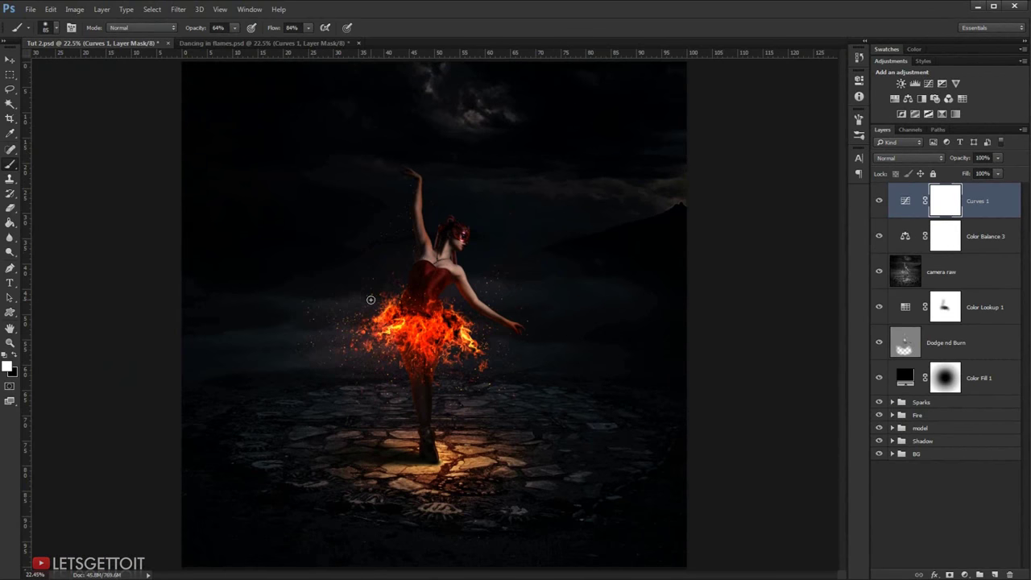
- Paint black over the dancer, her legs and the floor on the Curves 1 mask with an enlarged brush
key("bracketright")
key("bracketright")
key("bracketright")
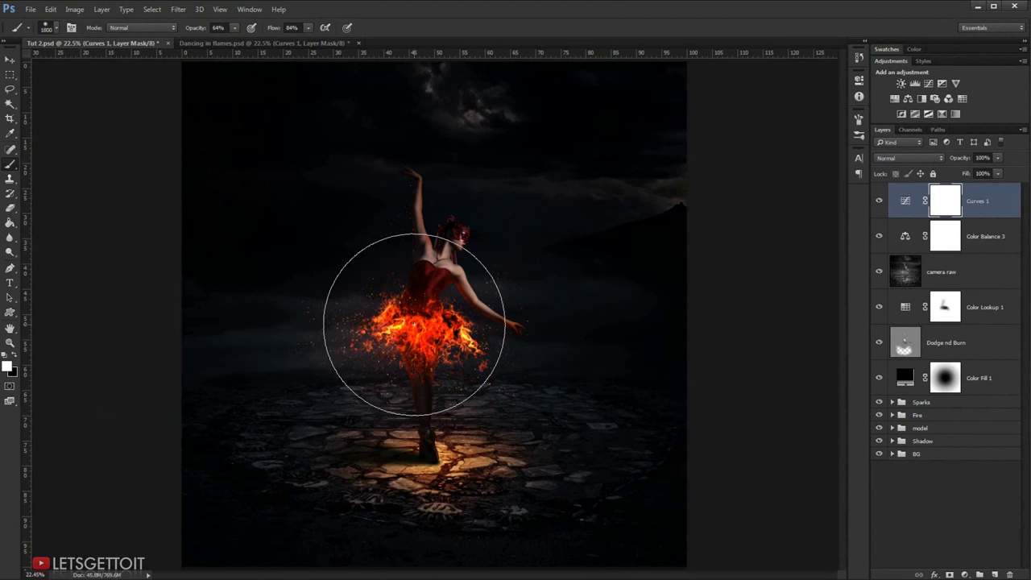
key("bracketright")
key("bracketright")
key("bracketright")
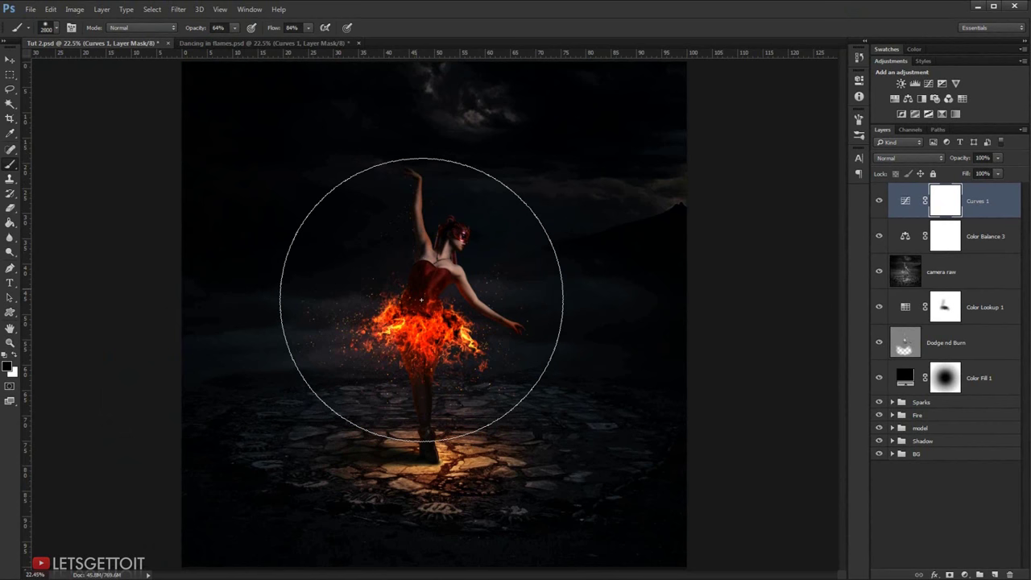
left_click(423, 300)
left_click(447, 256)
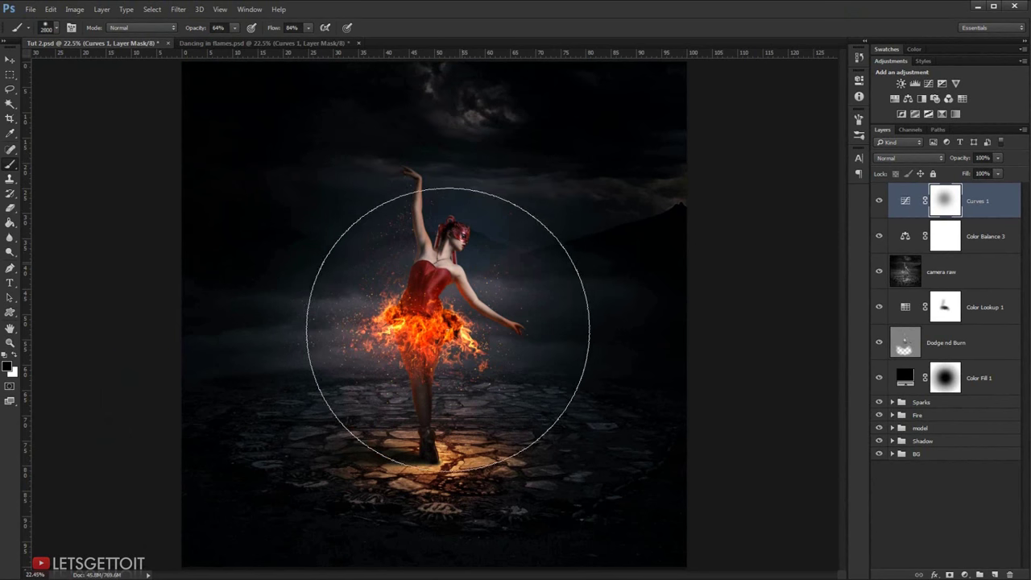
left_click(436, 382)
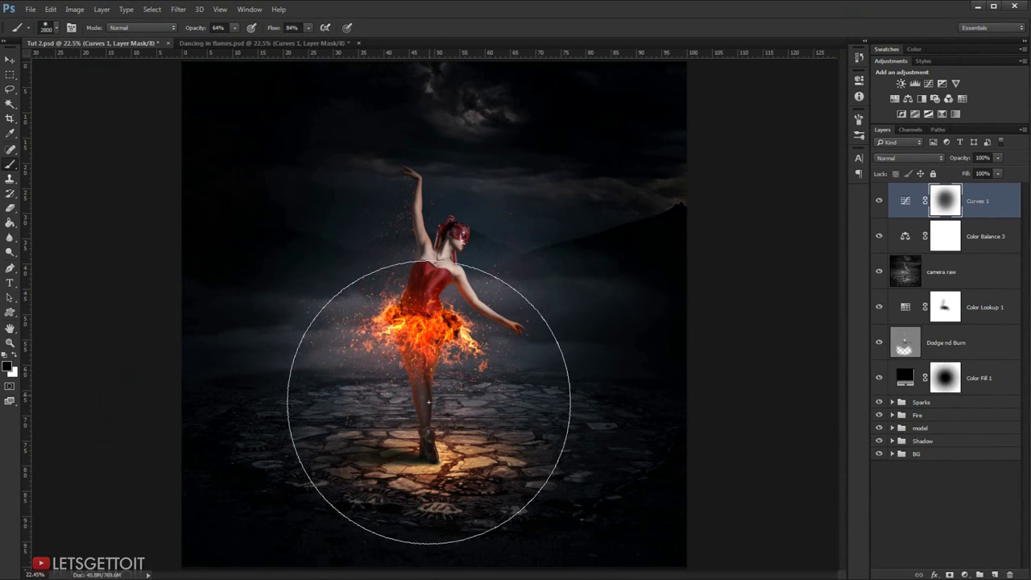
left_click(427, 396)
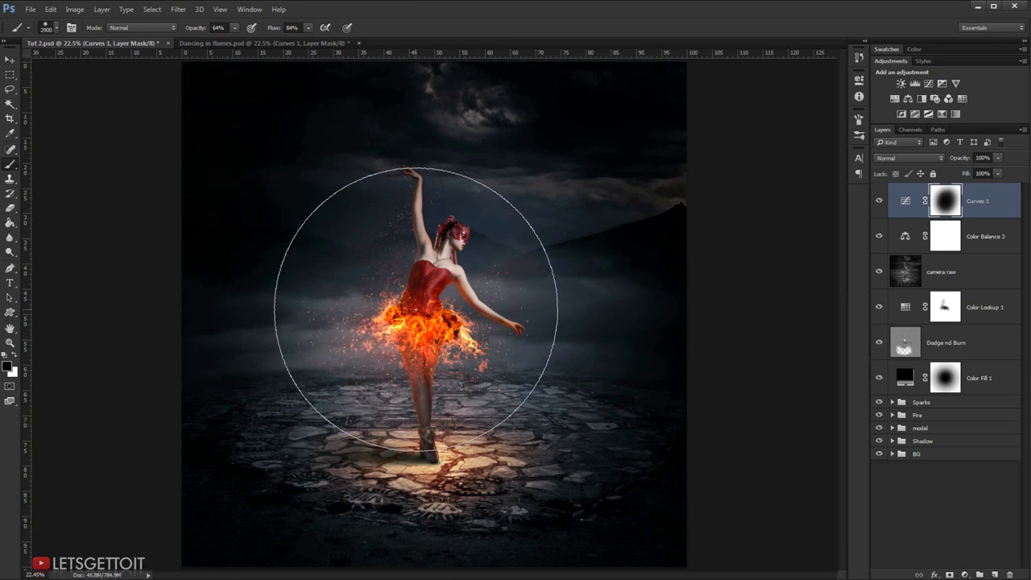
key("bracketright")
key("bracketright")
key("bracketright")
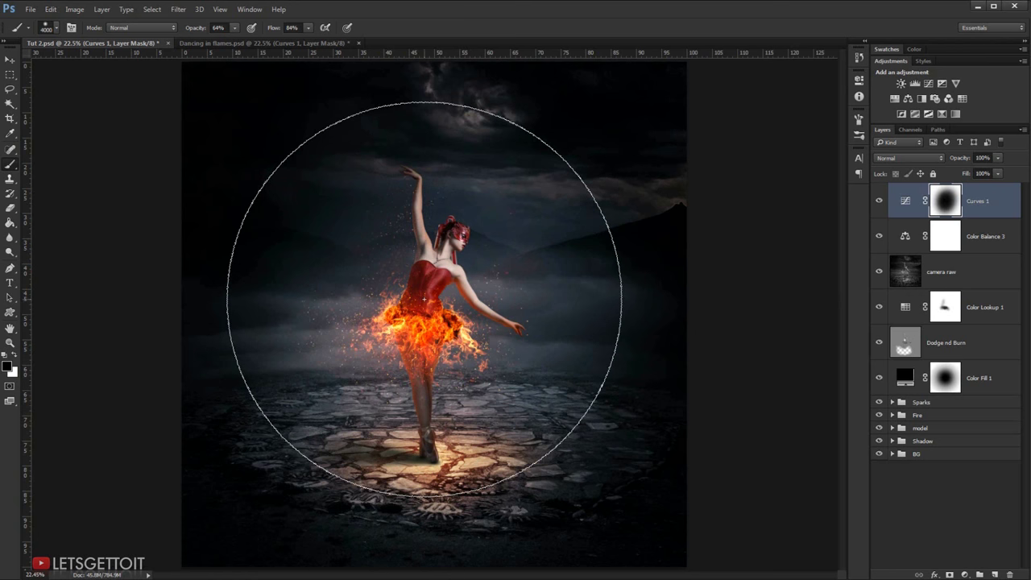
left_click(424, 299)
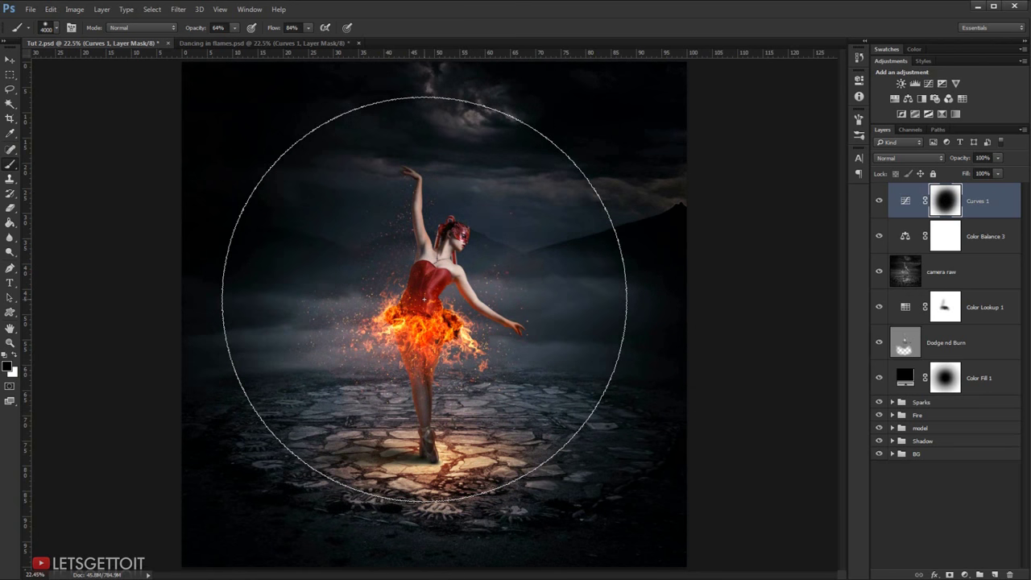
left_click(878, 201)
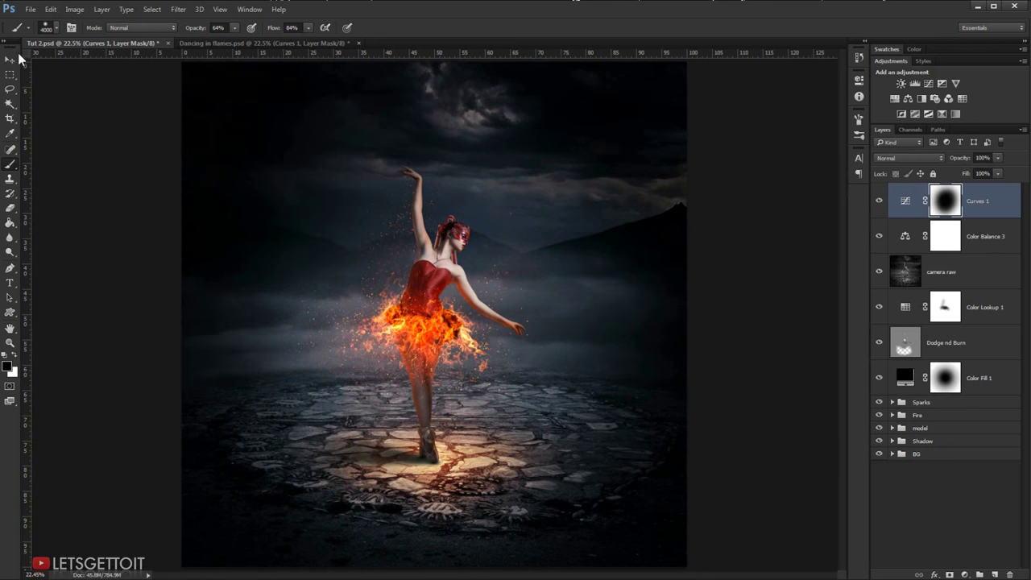
left_click(10, 61)
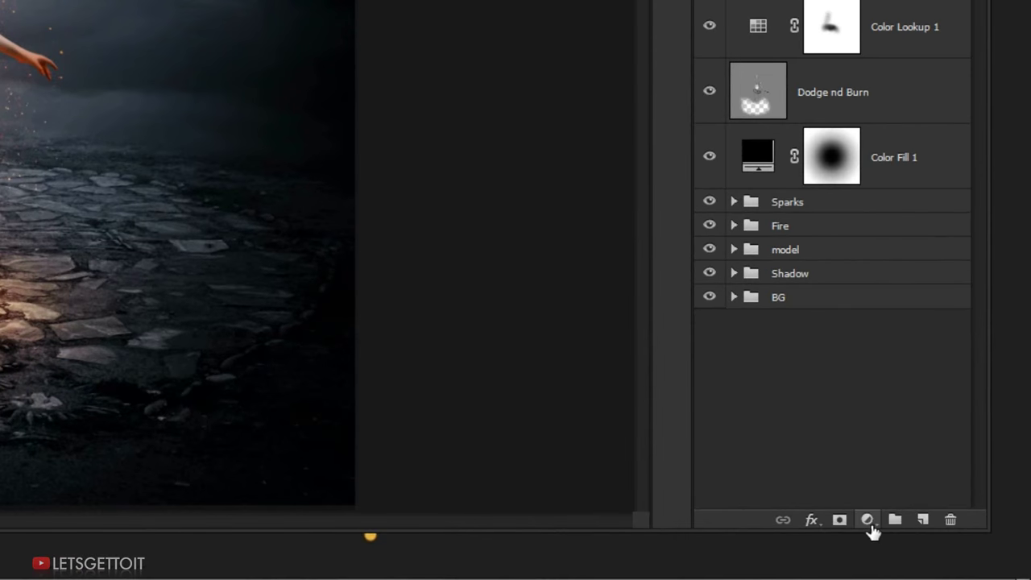
- Add a Curves layer, lift its Red channel midpoint and move the red black point right
left_click(965, 575)
left_click(921, 250)
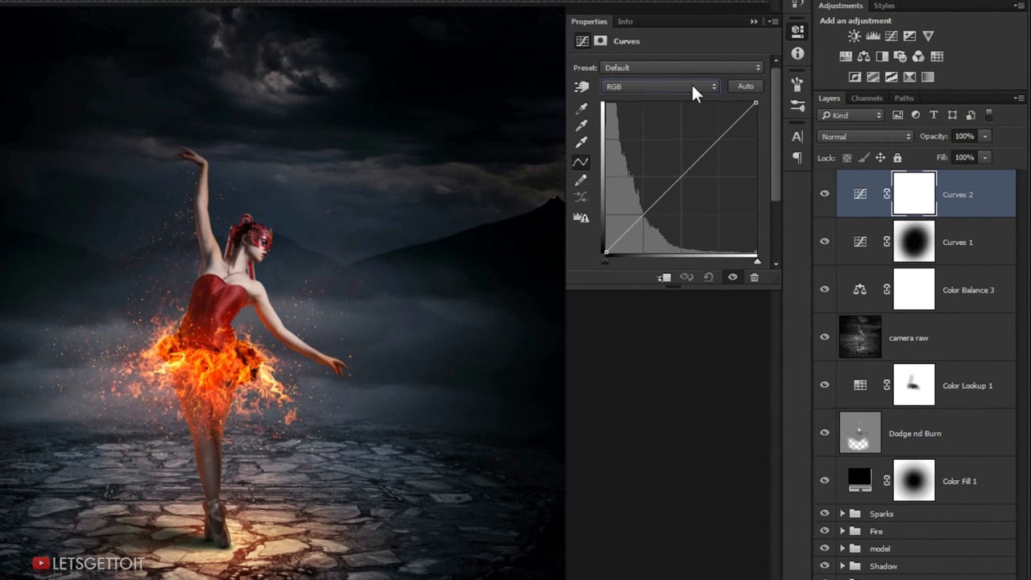
left_click(693, 87)
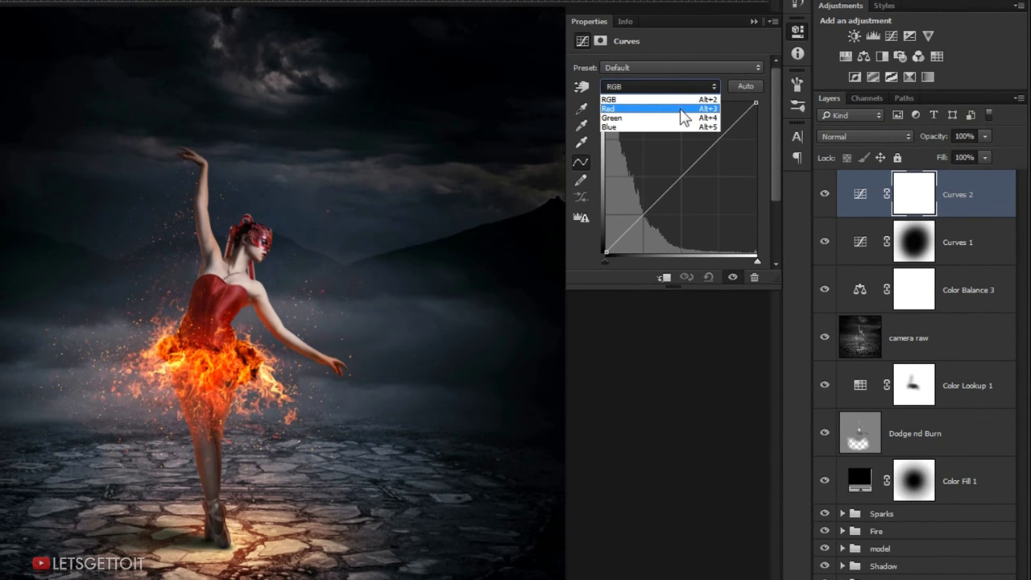
left_click(689, 108)
left_click_drag(680, 178, 676, 167)
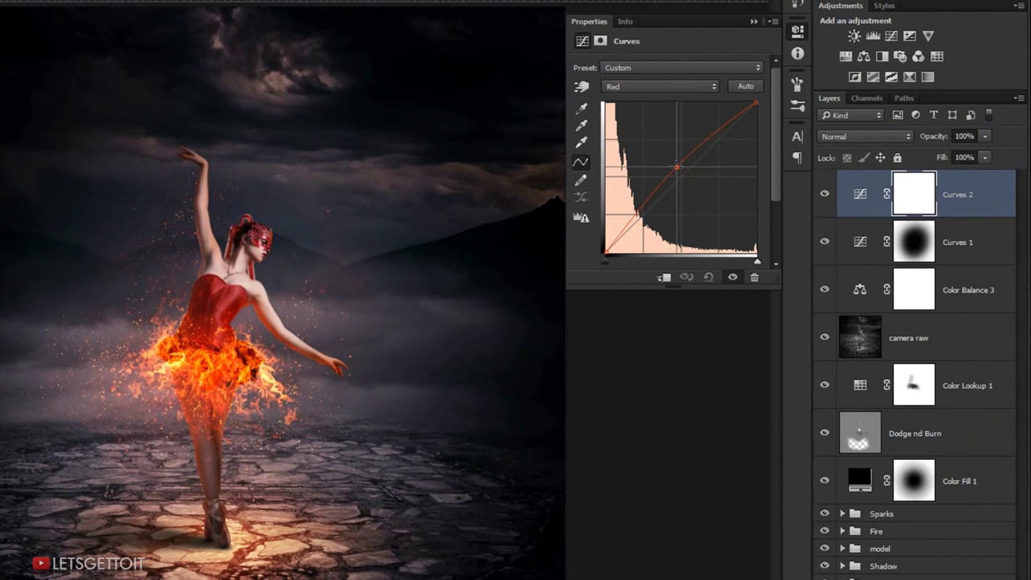
left_click_drag(677, 166, 676, 167)
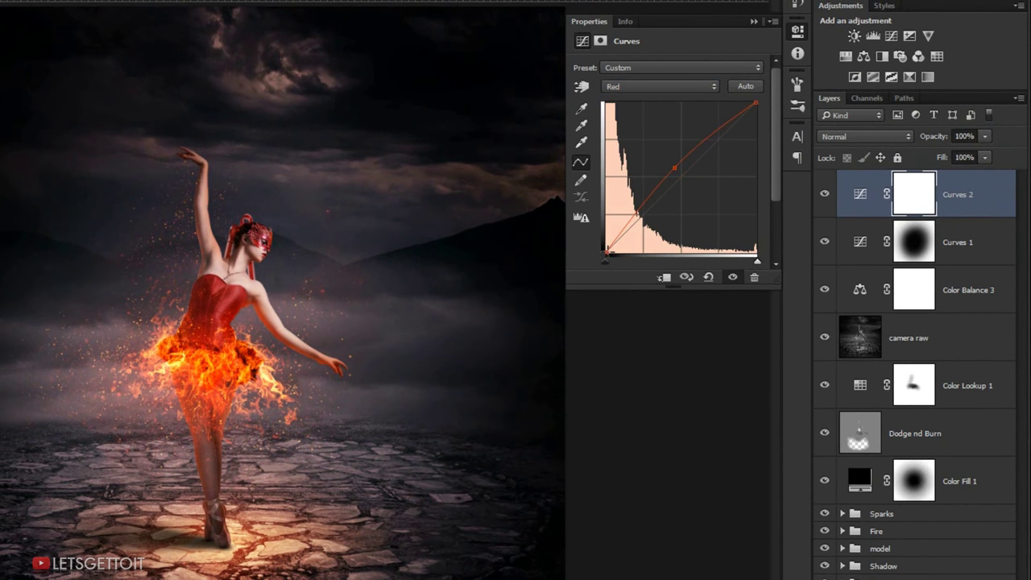
left_click_drag(606, 258, 615, 254)
left_click_drag(675, 168, 679, 162)
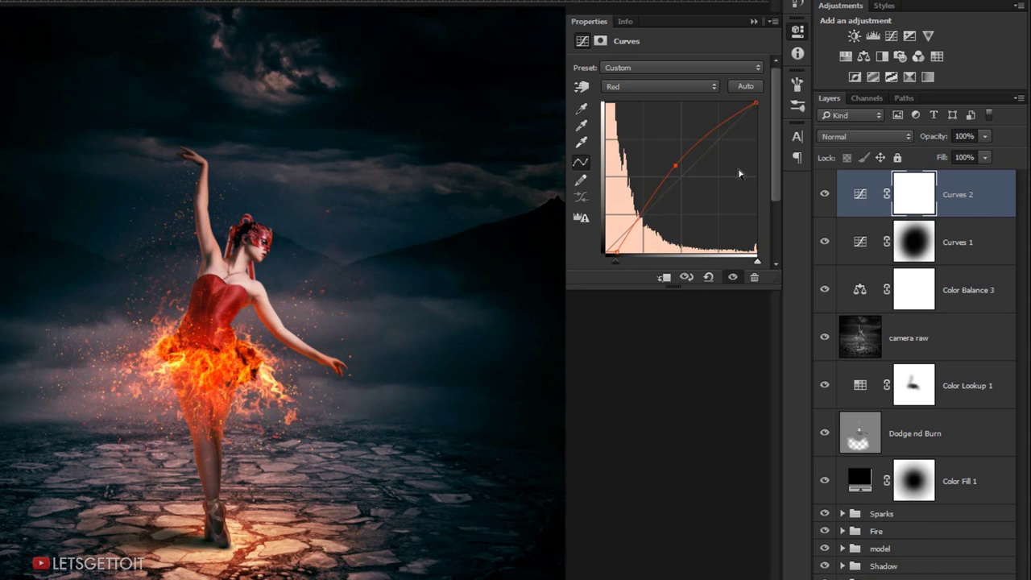
left_click(669, 86)
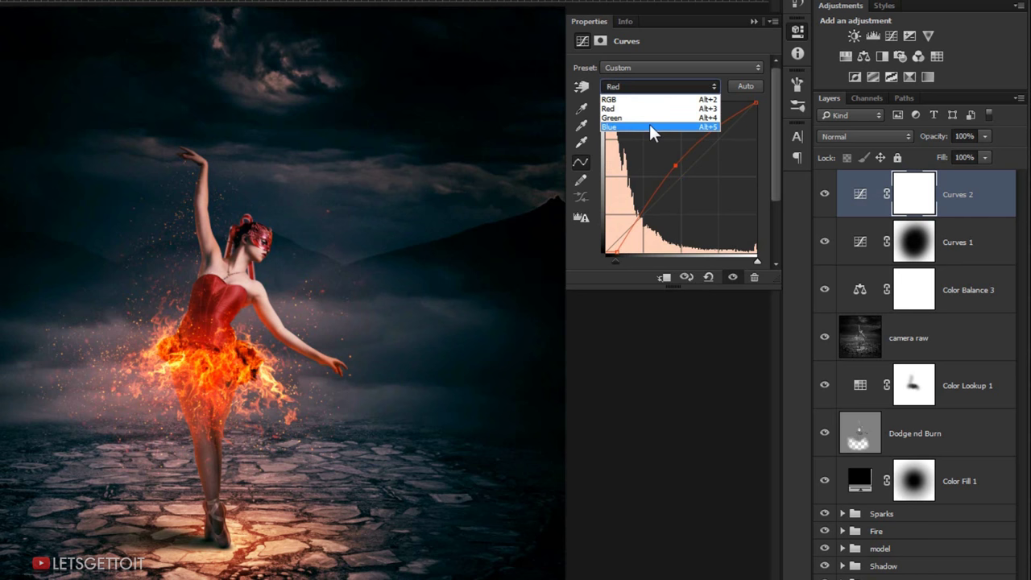
- Bend the Curves 2 Blue channel: lower the midtones and lift the shadows
left_click(659, 127)
left_click_drag(682, 180, 693, 186)
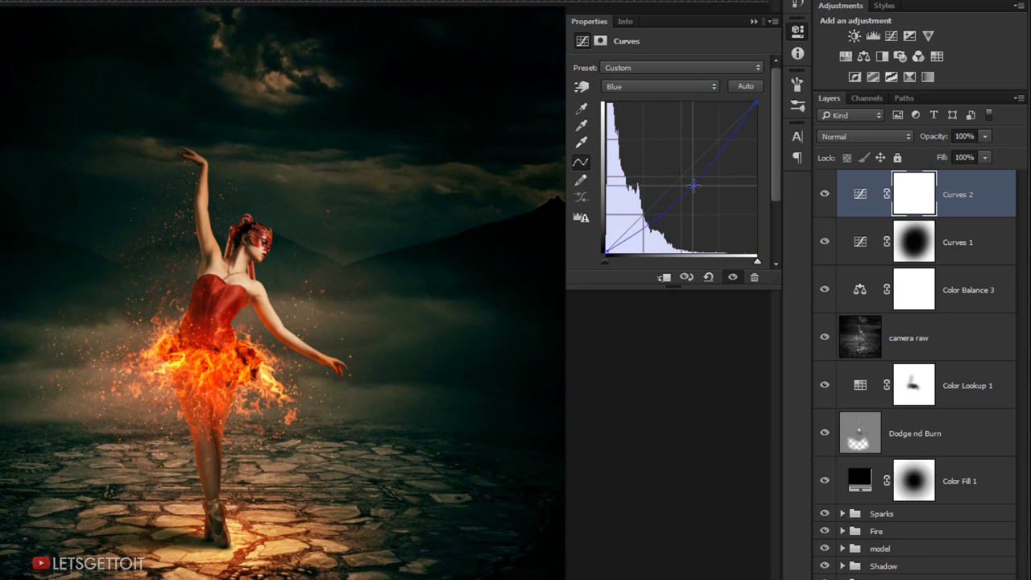
left_click_drag(693, 186, 696, 188)
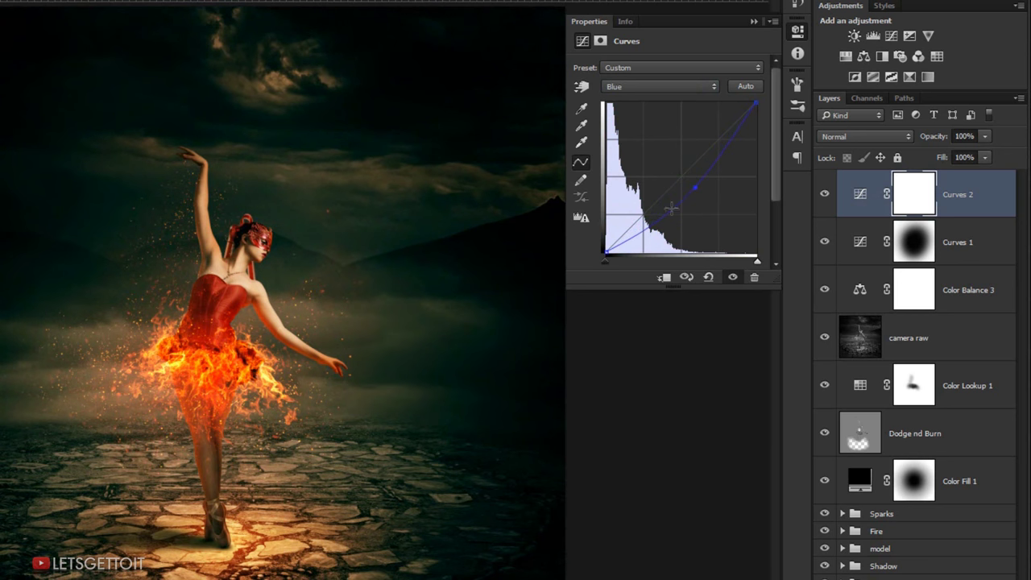
left_click_drag(603, 248, 606, 238)
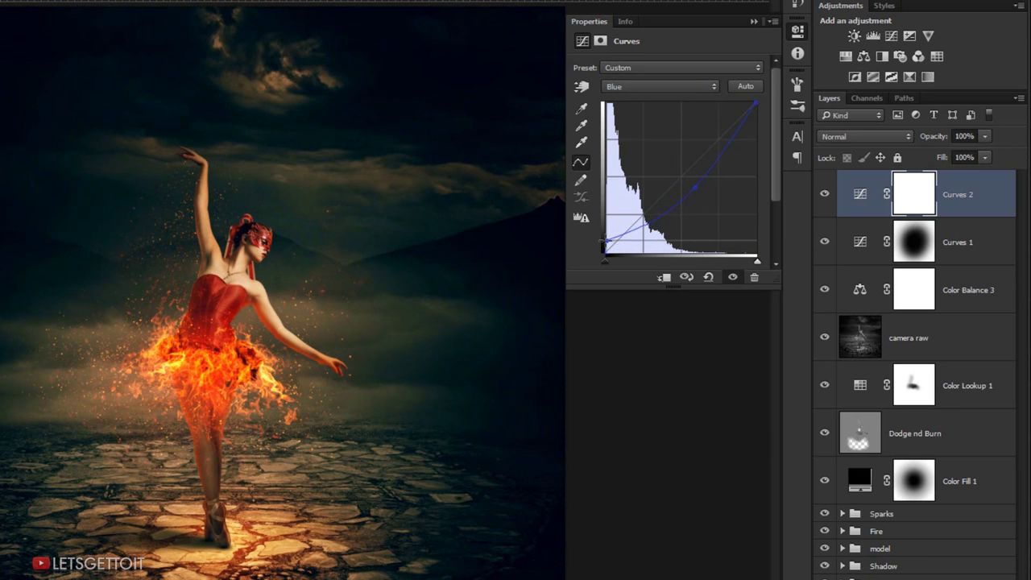
left_click_drag(698, 188, 691, 195)
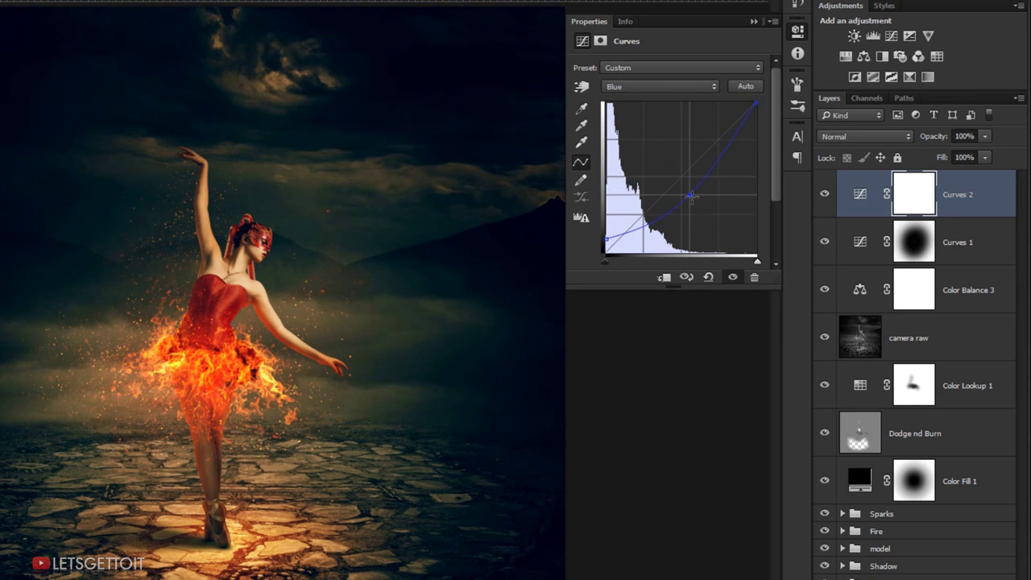
- Compare the image with and without Curves 2, and lower its opacity to 50%
left_click(768, 25)
left_click(849, 171)
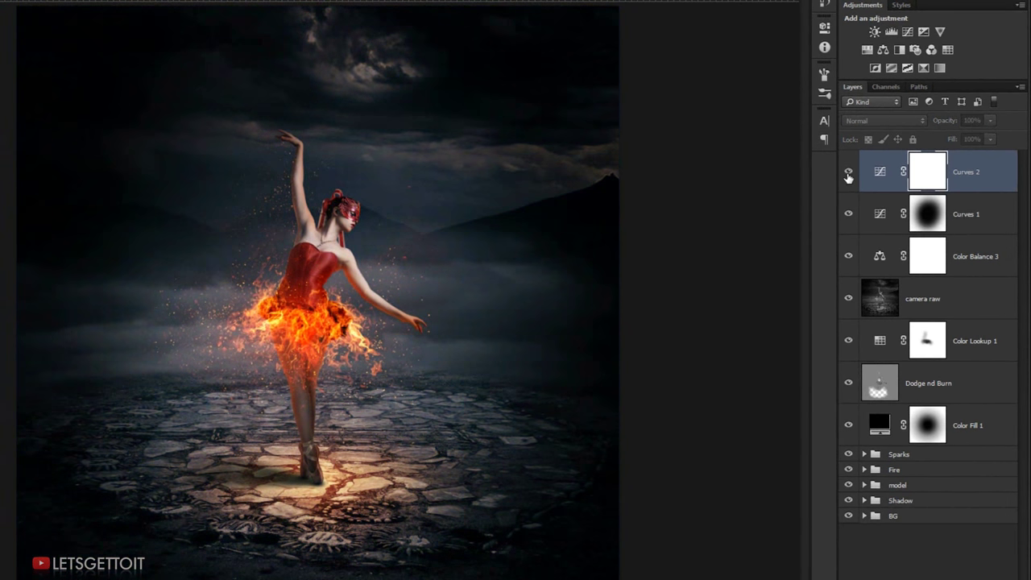
left_click(849, 173)
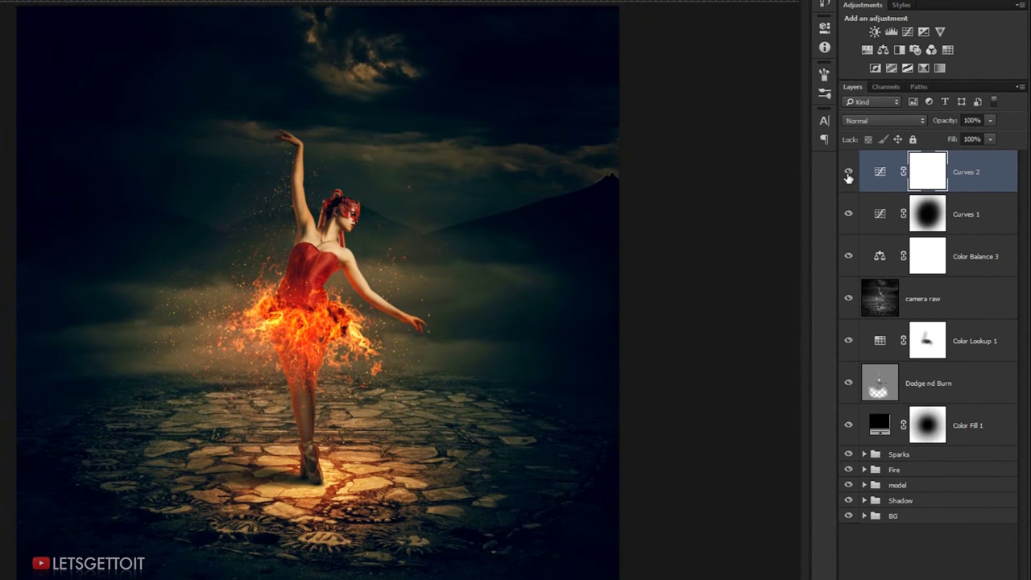
left_click(991, 120)
left_click_drag(992, 137, 966, 141)
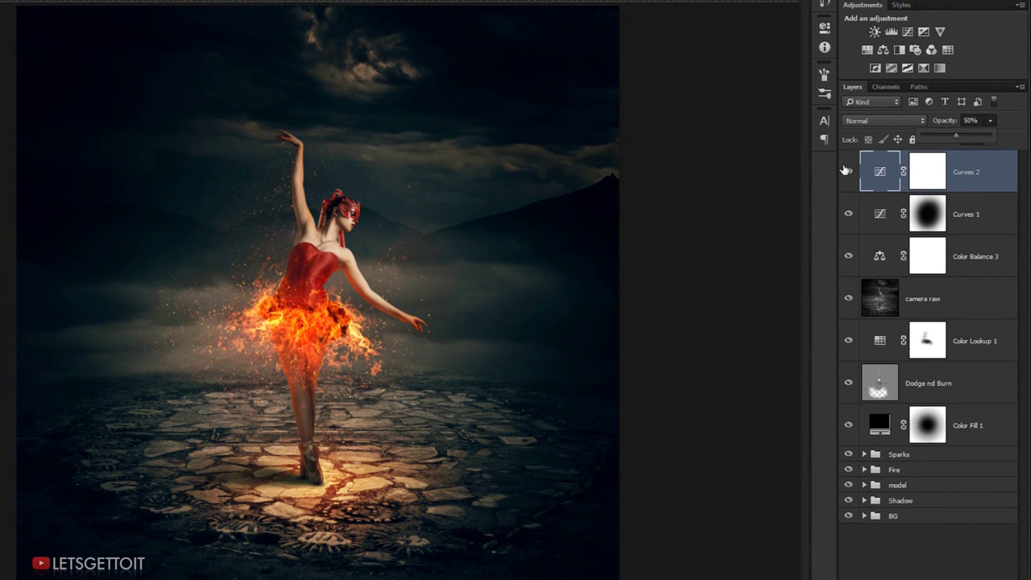
left_click(847, 171)
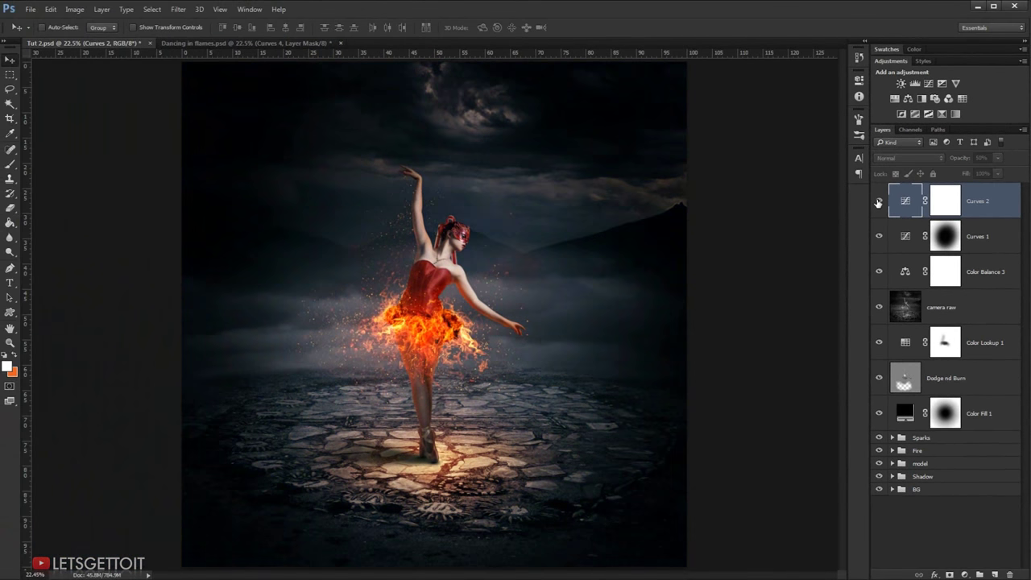
left_click(878, 202)
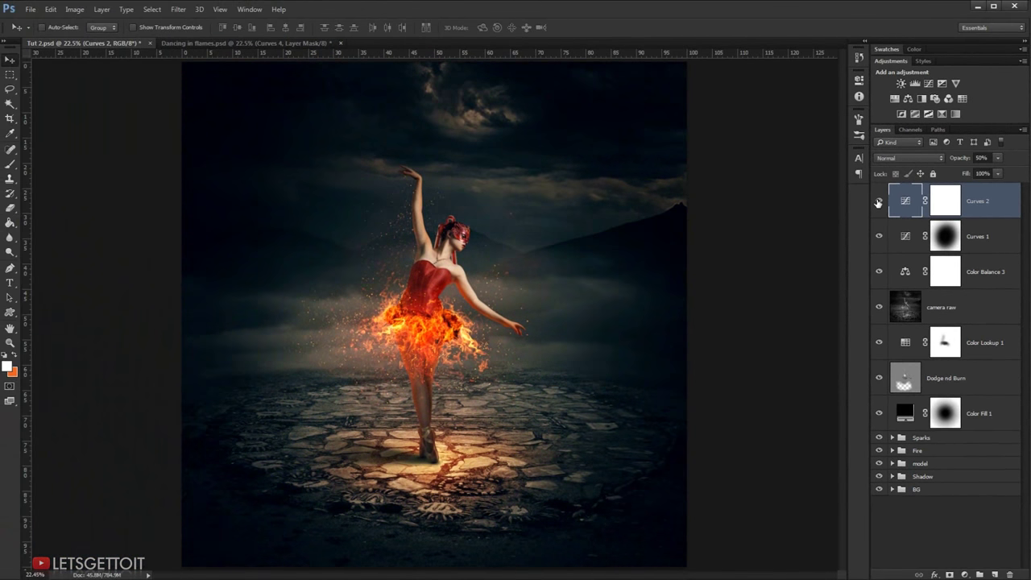
left_click(878, 203)
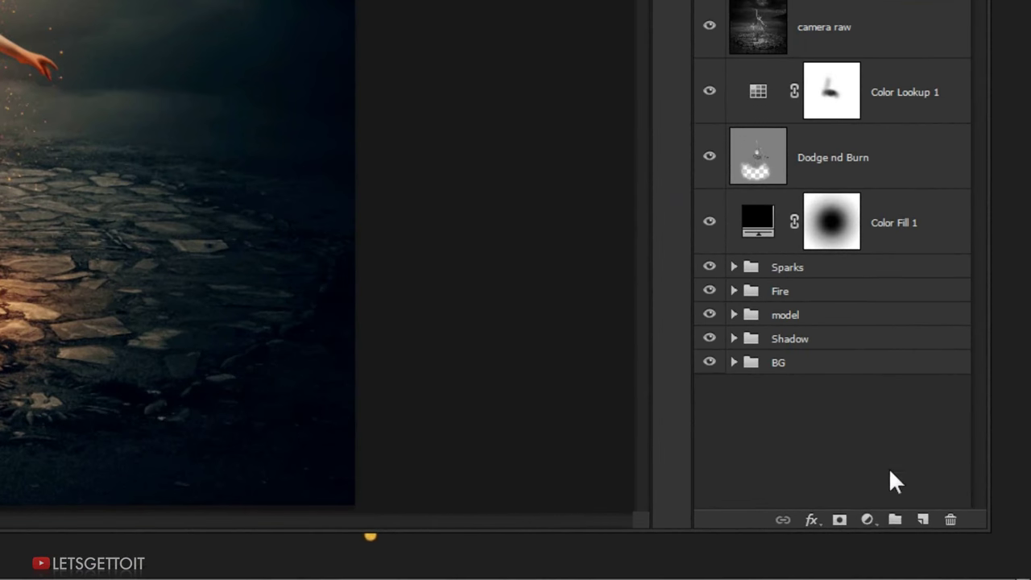
- Add a Levels adjustment with the midtone slider moved to 0.60 to darken everything
left_click(866, 522)
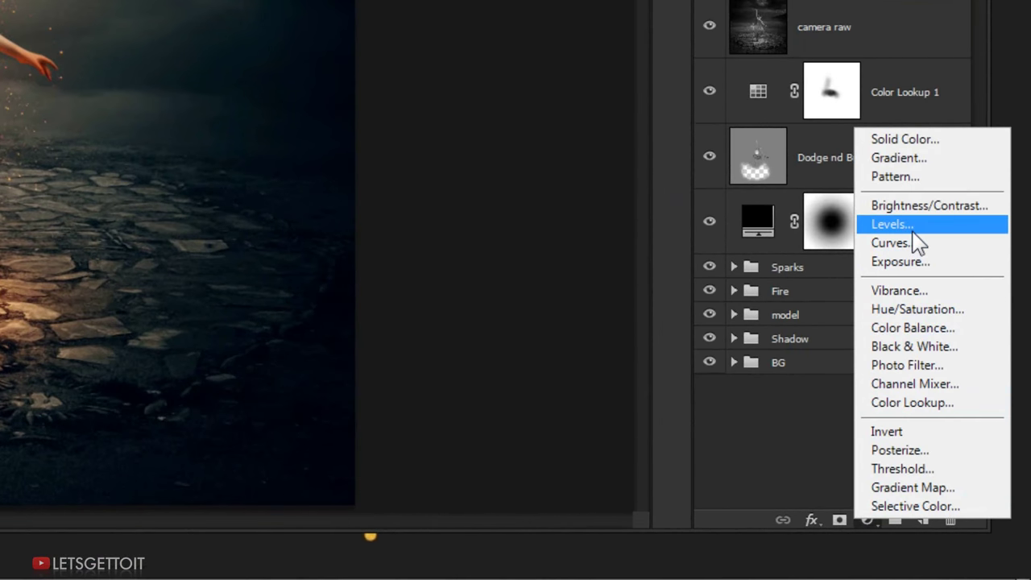
left_click(914, 231)
left_click_drag(678, 173, 687, 173)
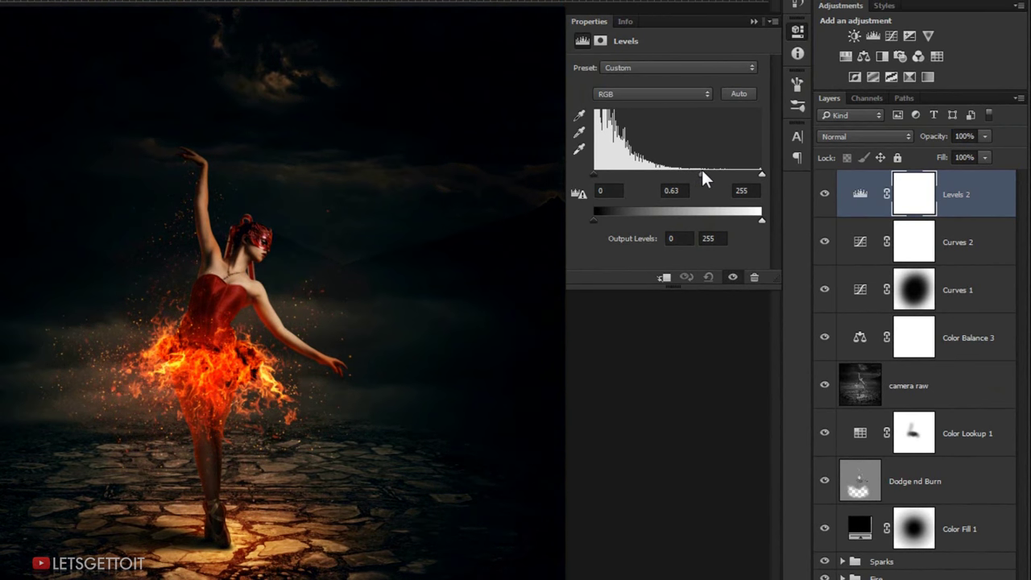
left_click(754, 22)
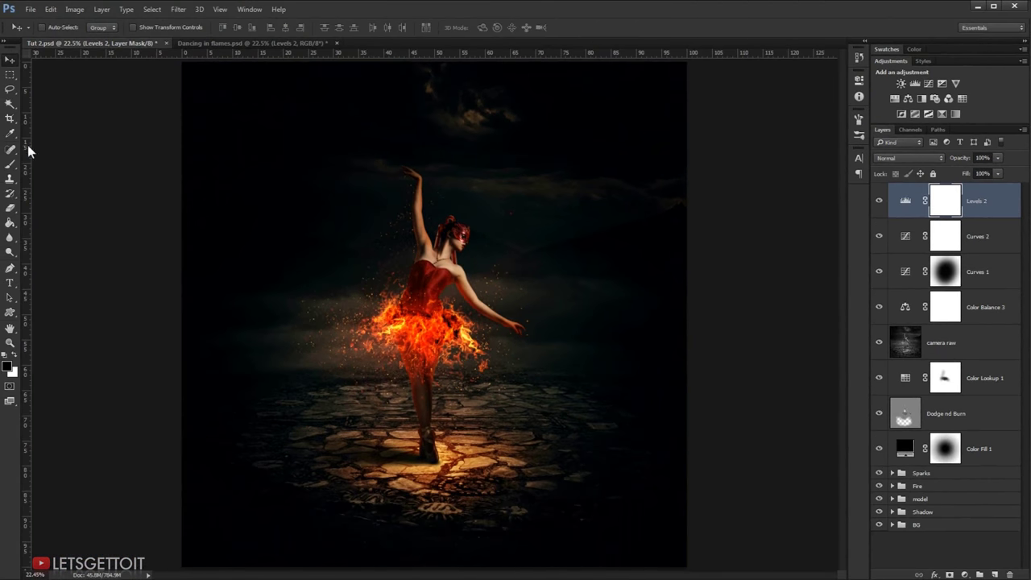
left_click(10, 163)
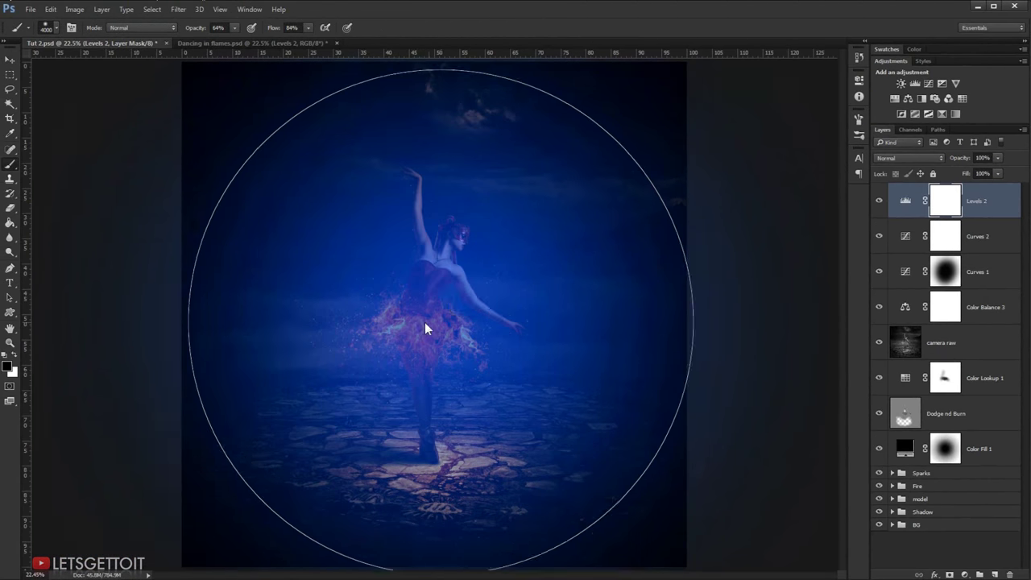
- Set the brush to 51% opacity and 50% flow, sized to cover the dancer
left_click_drag(424, 323, 346, 326)
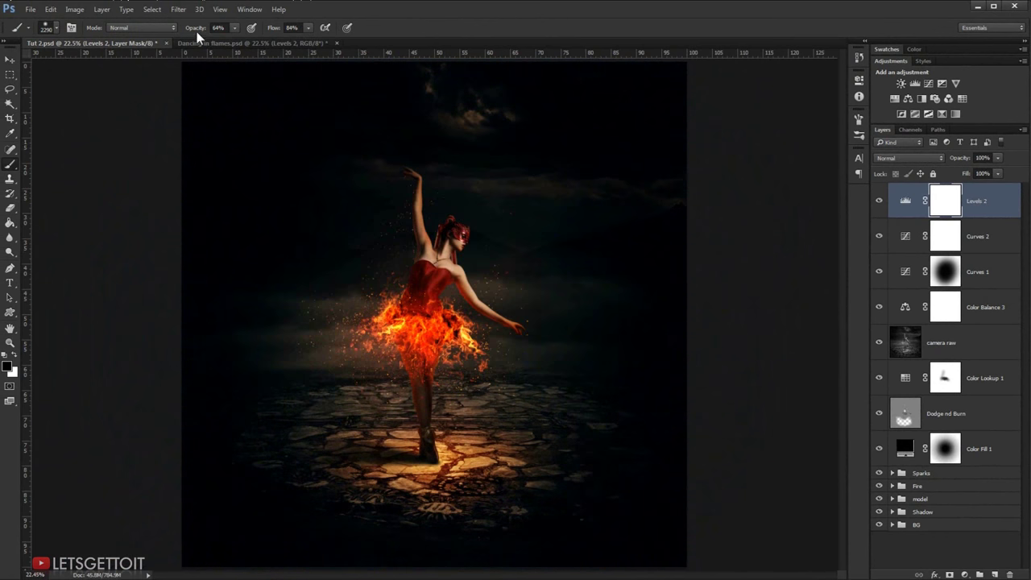
left_click_drag(196, 36, 186, 33)
left_click_drag(274, 30, 260, 29)
scroll(403, 250, "down", 1)
mouse_move(441, 313)
left_mouse_down()
mouse_move(464, 316)
mouse_move(441, 299)
left_mouse_up()
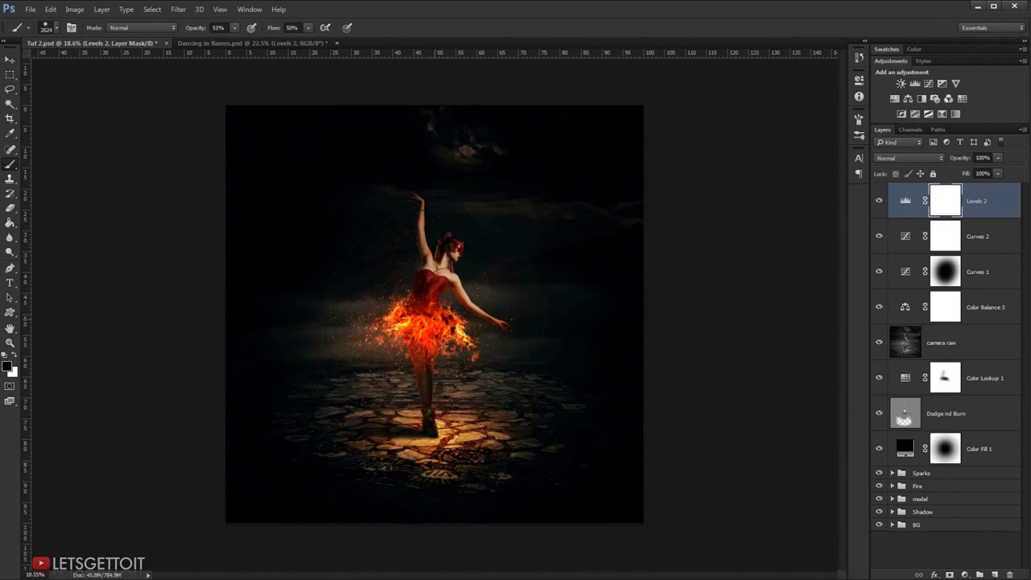
- Paint black on the Levels 2 mask over the dancer's body and arm
left_click(435, 288)
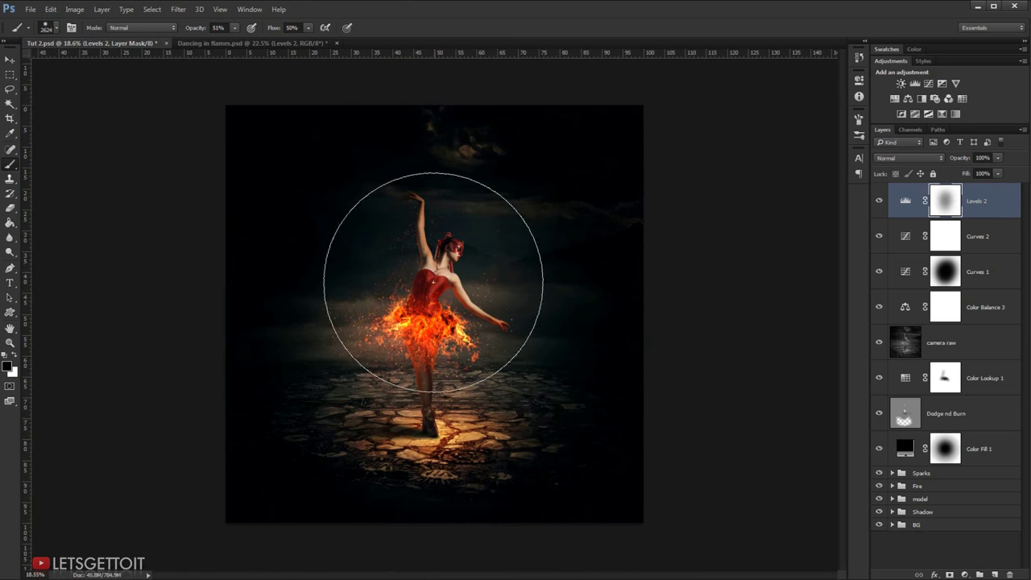
right_click(433, 303, "alt")
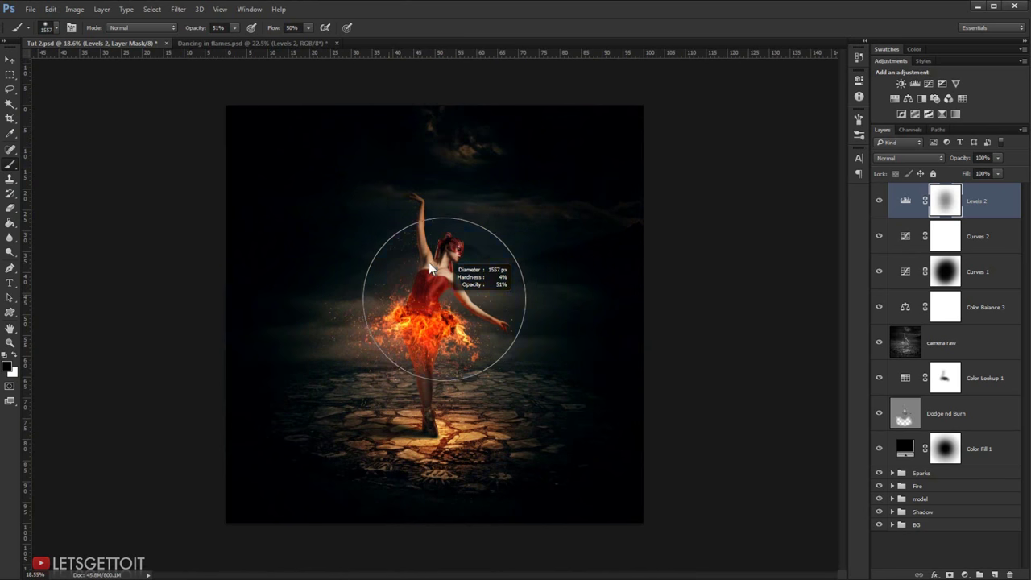
mouse_move(423, 210)
left_mouse_down()
mouse_move(371, 432)
mouse_move(541, 407)
mouse_move(448, 338)
mouse_move(433, 456)
left_mouse_up()
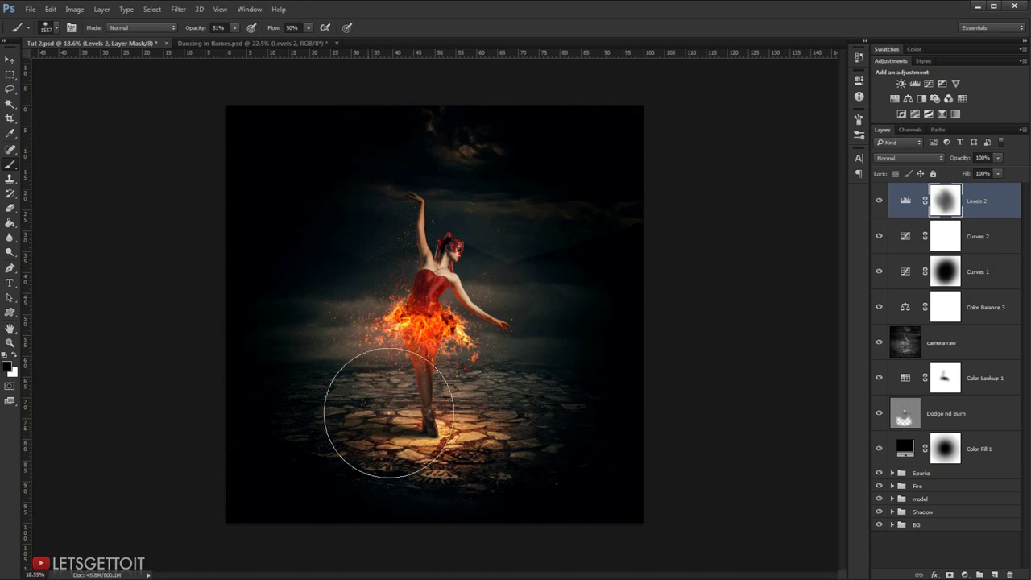
scroll(529, 322, "up", 1)
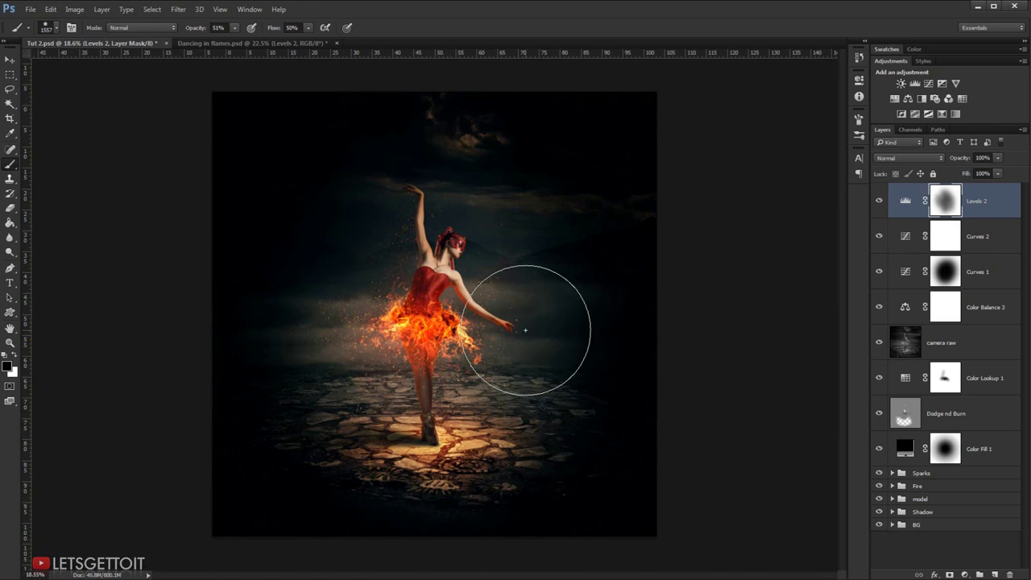
scroll(529, 323, "up", 1)
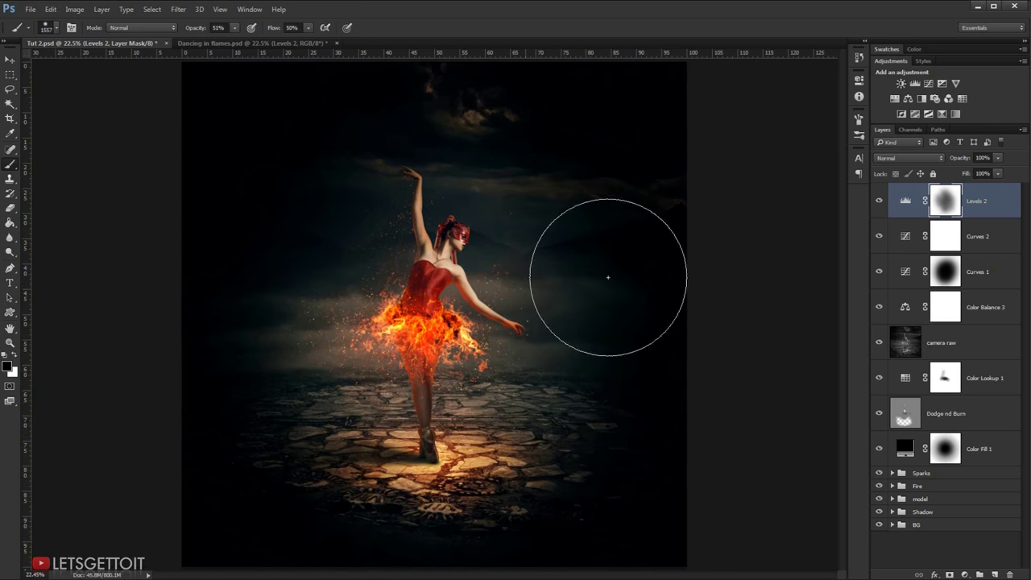
- Lower Levels 2 fill to about 50%, compare it on and off, then hide all panels
left_click(998, 174)
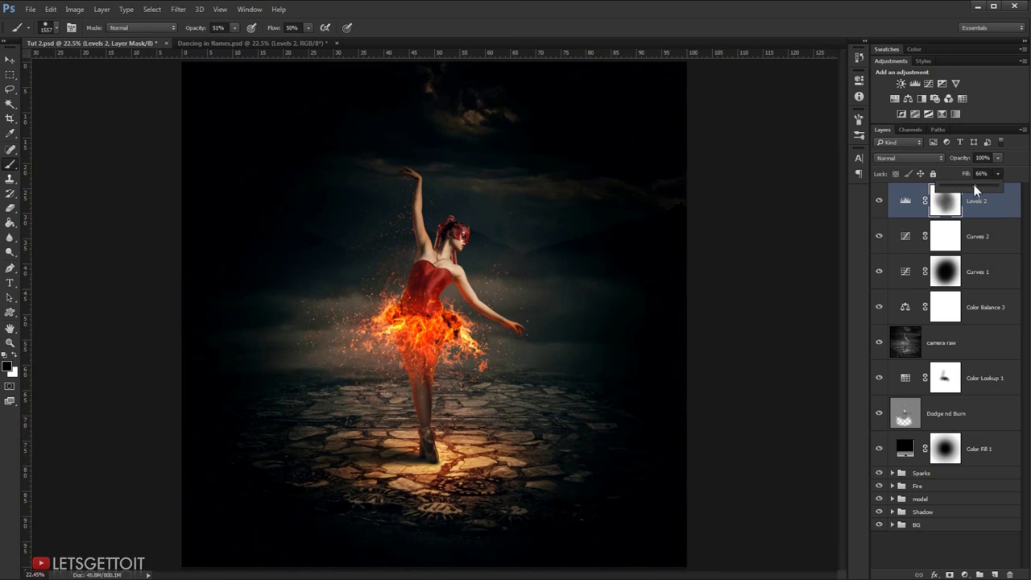
left_click_drag(972, 184, 969, 183)
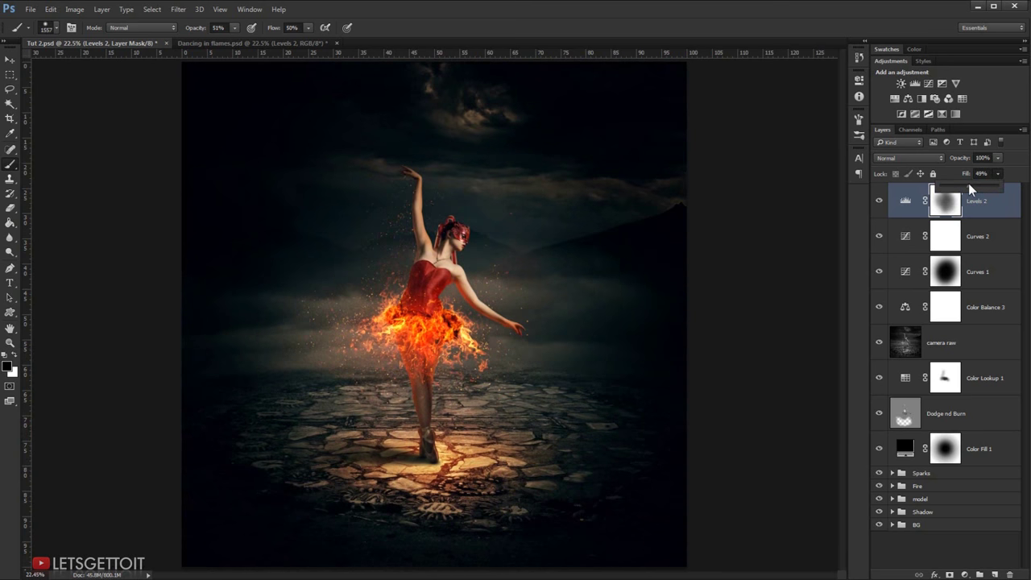
left_click(999, 174)
left_click(880, 201)
left_click(880, 201)
left_click(880, 201)
key("Tab")
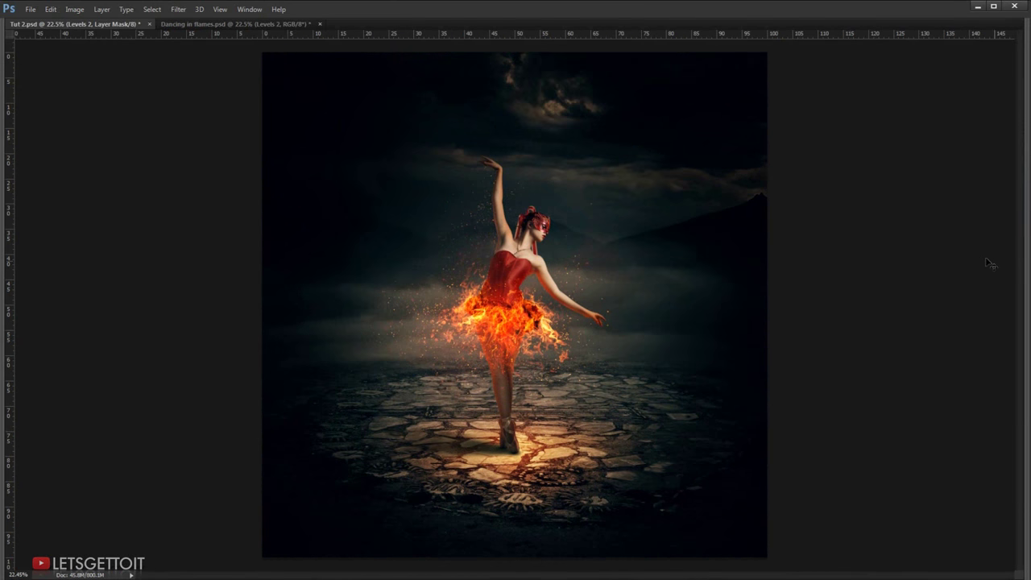